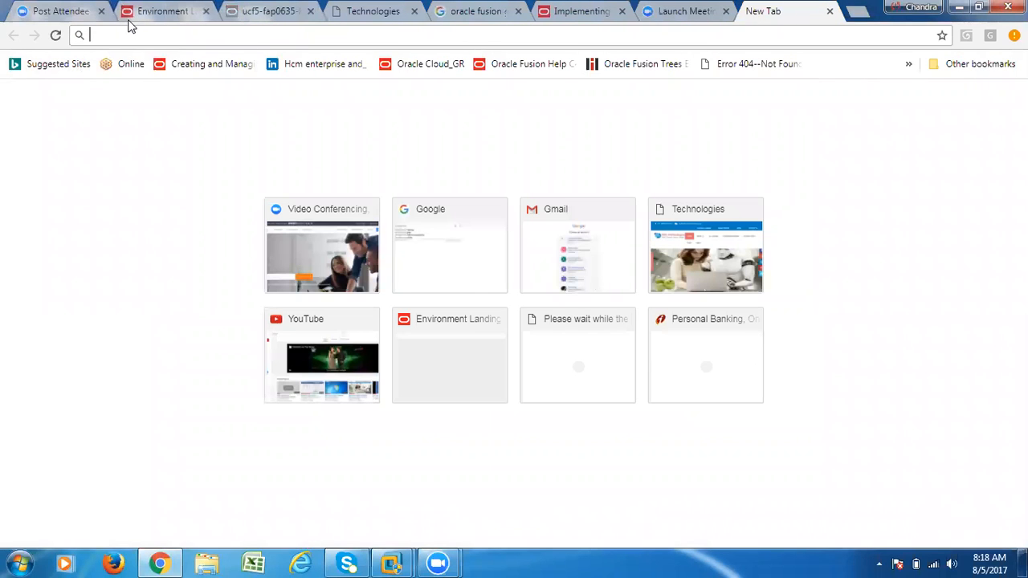
- Visit the RTL Technologies site, then load youtube.com in a new browser tab
{"action": "type", "text": "rt"}
{"action": "left_click", "coordinate": [113, 63]}
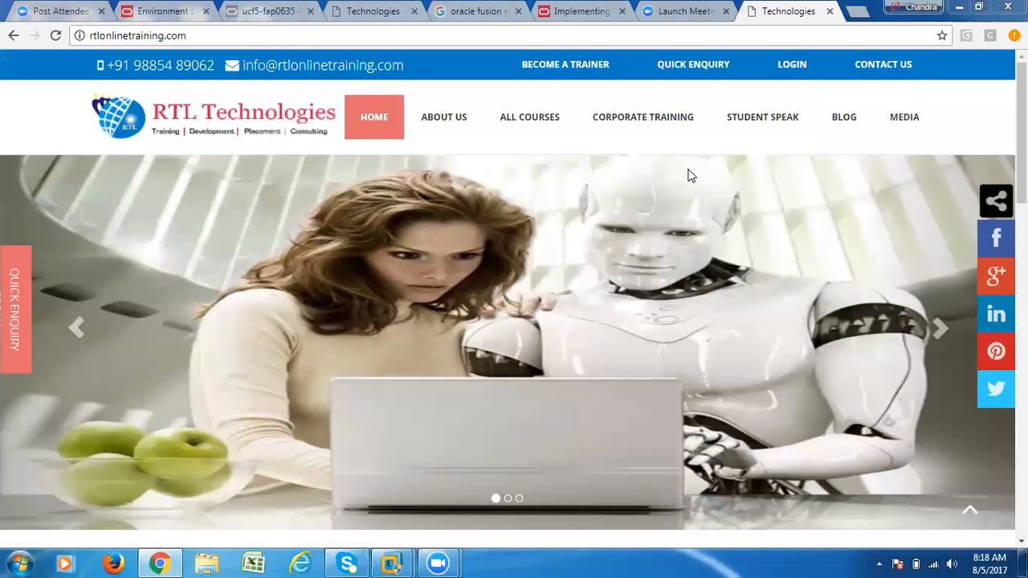
{"action": "key", "text": "ctrl+t"}
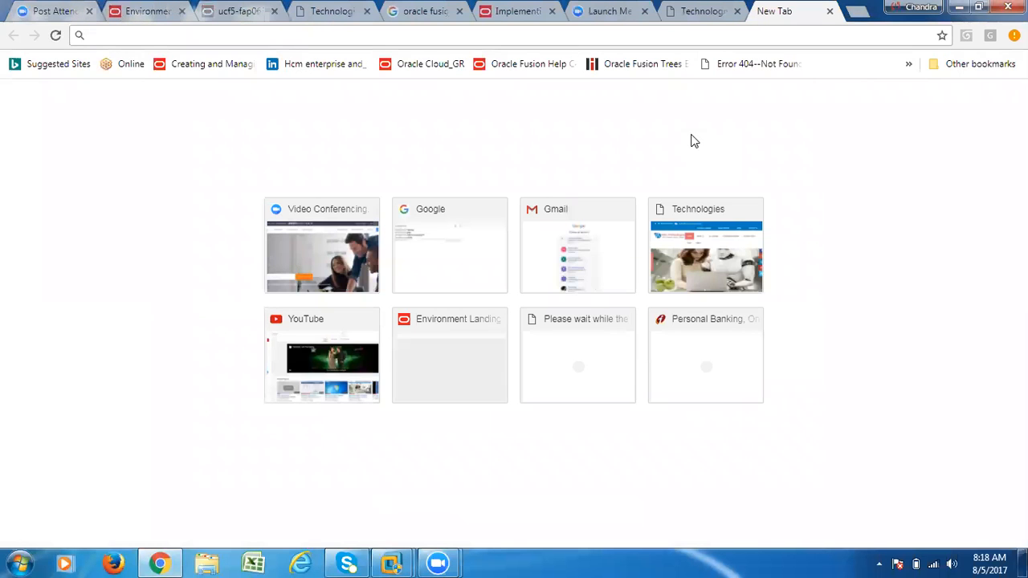
{"action": "type", "text": "youtube.com"}
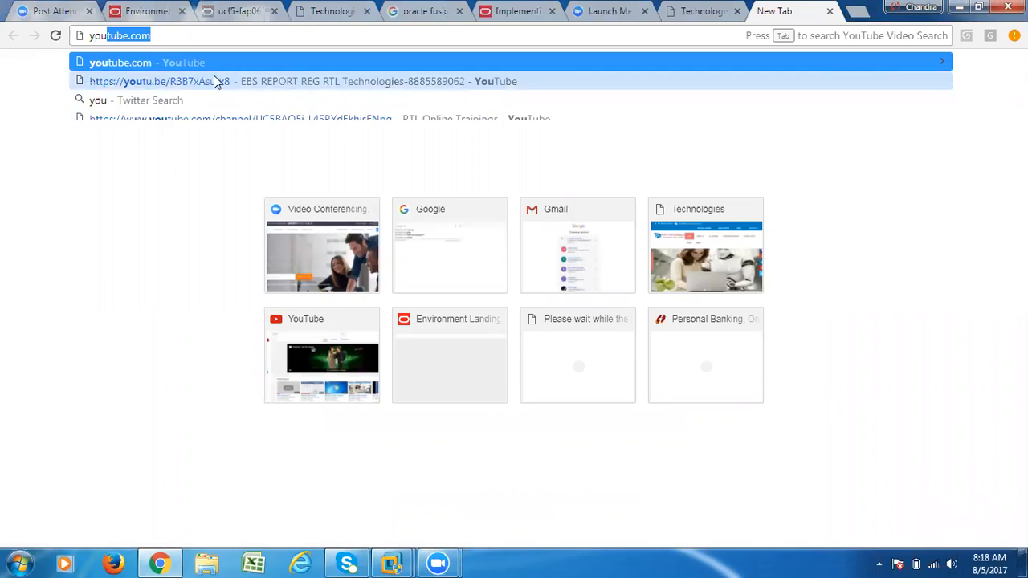
{"action": "key", "text": "Return"}
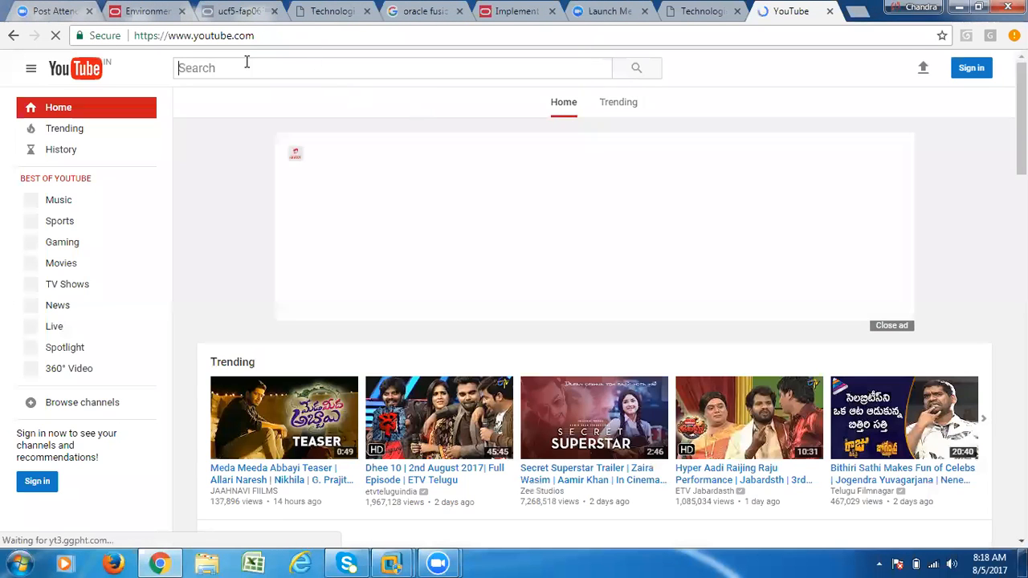
- Search YouTube for 'rtl xml' and open the Oracle Apps R12 XML Publisher Reports video
{"action": "left_click", "coordinate": [238, 65]}
{"action": "type", "text": "rtl"}
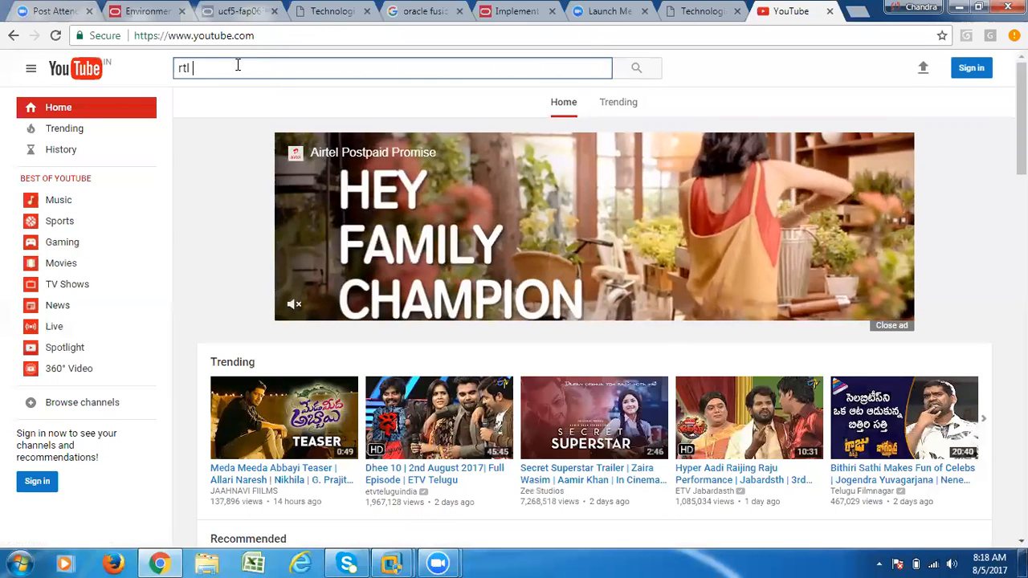
{"action": "type", "text": " xml"}
{"action": "key", "text": "Return"}
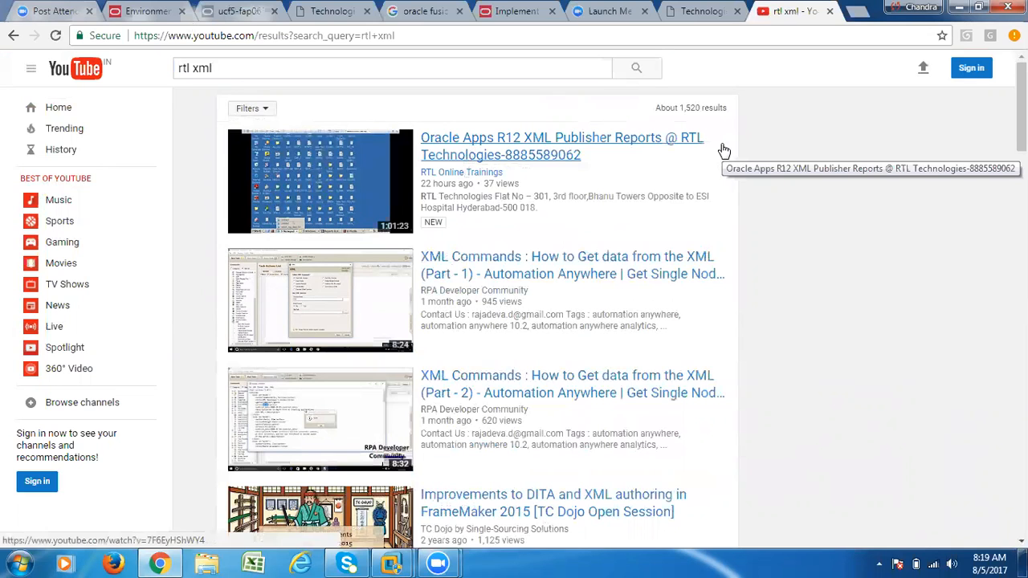
{"action": "left_click", "coordinate": [466, 145]}
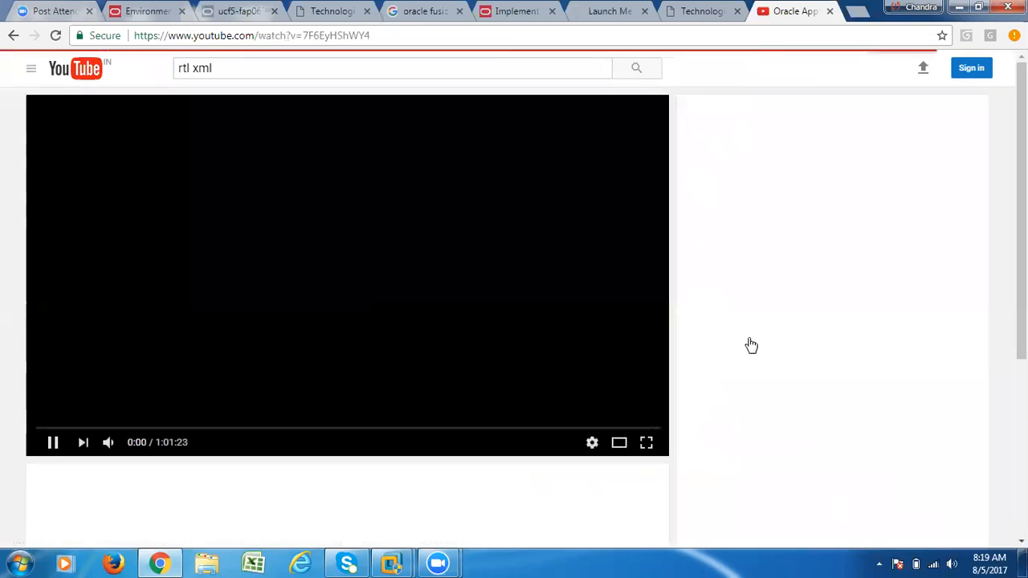
- Let the video play to 0:20 while scrolling the page, then switch to the Windows Server 2003 VM
{"action": "scroll", "coordinate": [372, 470], "scroll_direction": "down", "scroll_amount": 2}
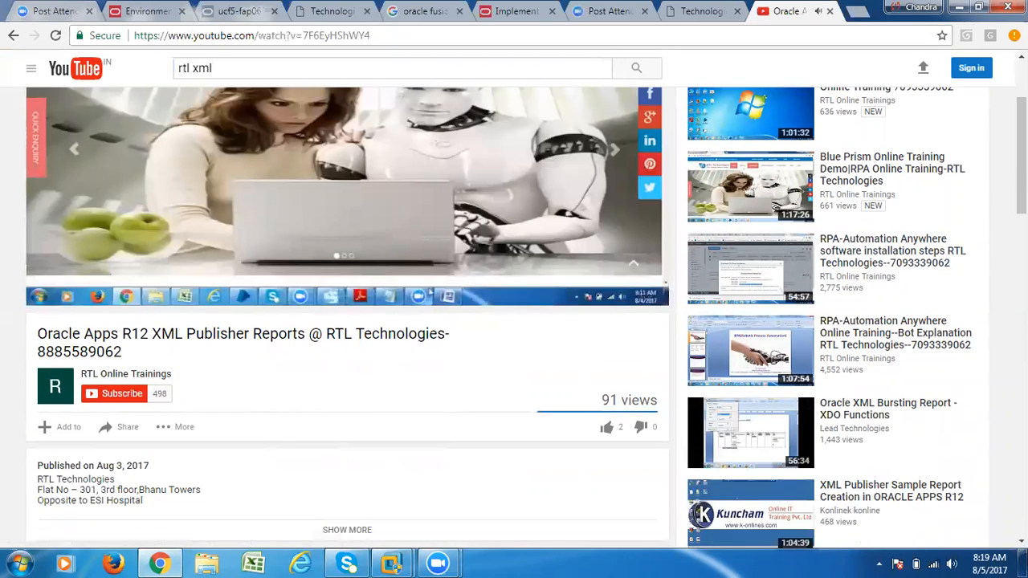
{"action": "scroll", "coordinate": [338, 398], "scroll_direction": "up", "scroll_amount": 2}
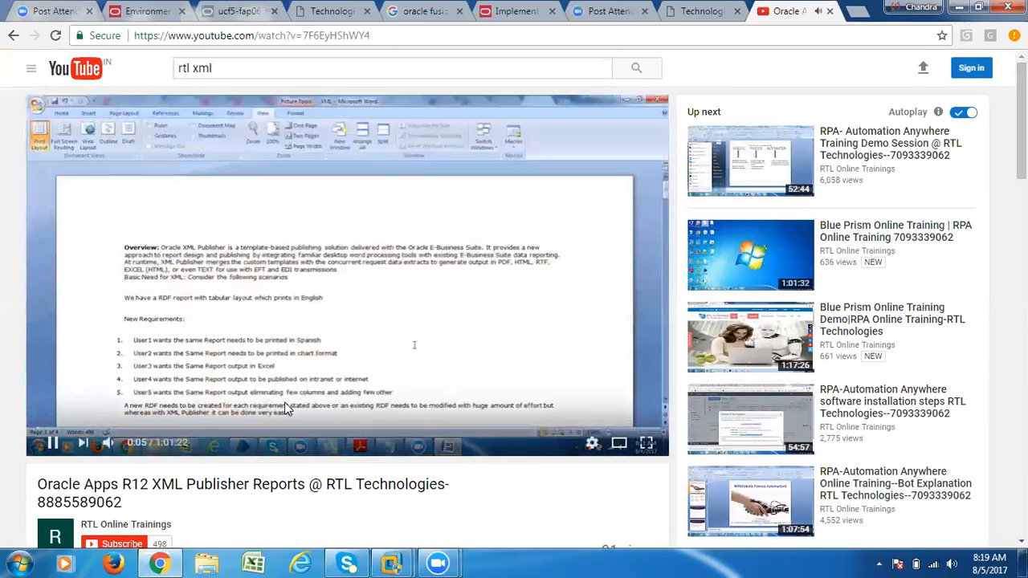
{"action": "scroll", "coordinate": [172, 478], "scroll_direction": "down", "scroll_amount": 3}
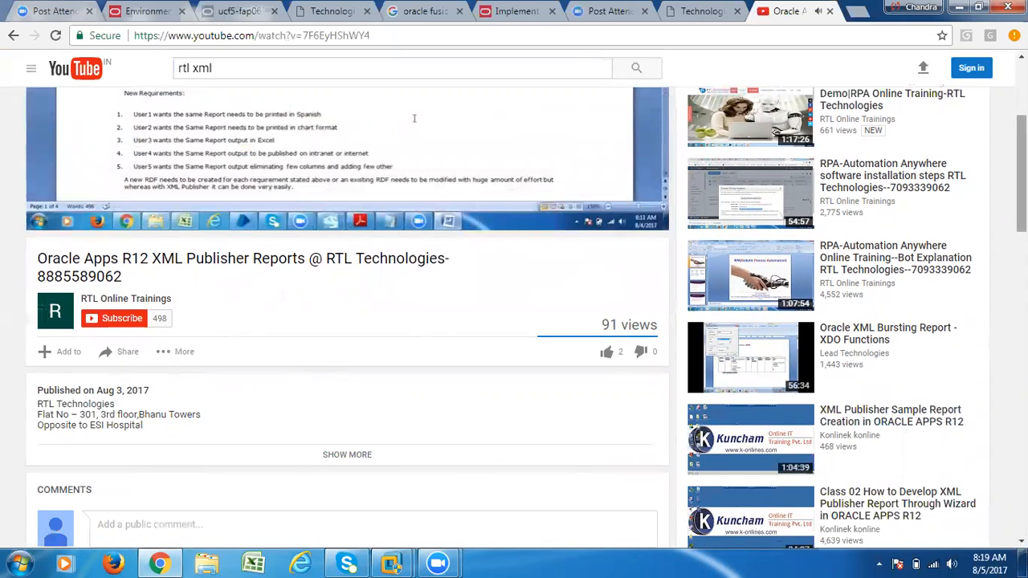
{"action": "scroll", "coordinate": [851, 165], "scroll_direction": "up", "scroll_amount": 3}
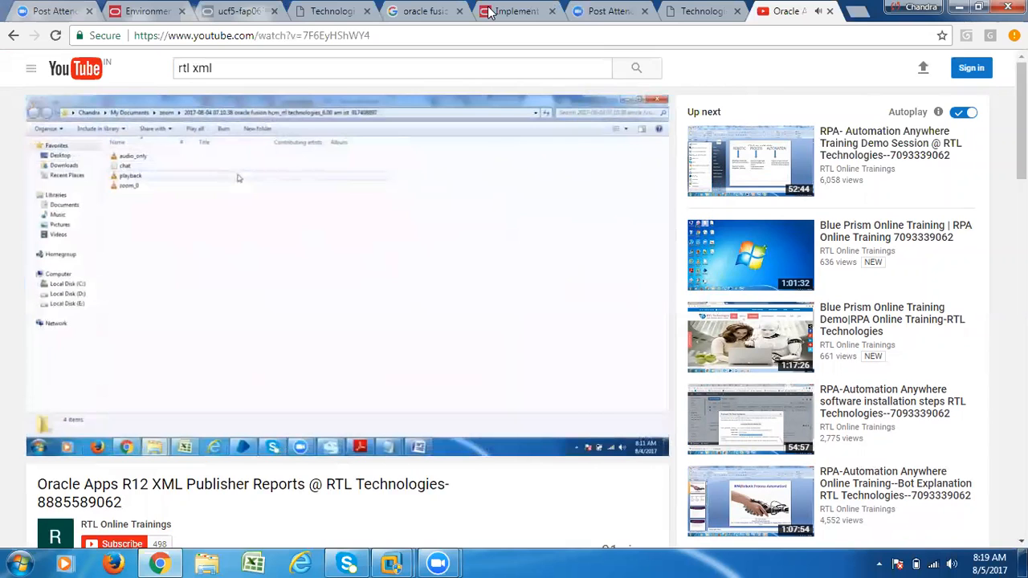
{"action": "scroll", "coordinate": [345, 482], "scroll_direction": "down", "scroll_amount": 1}
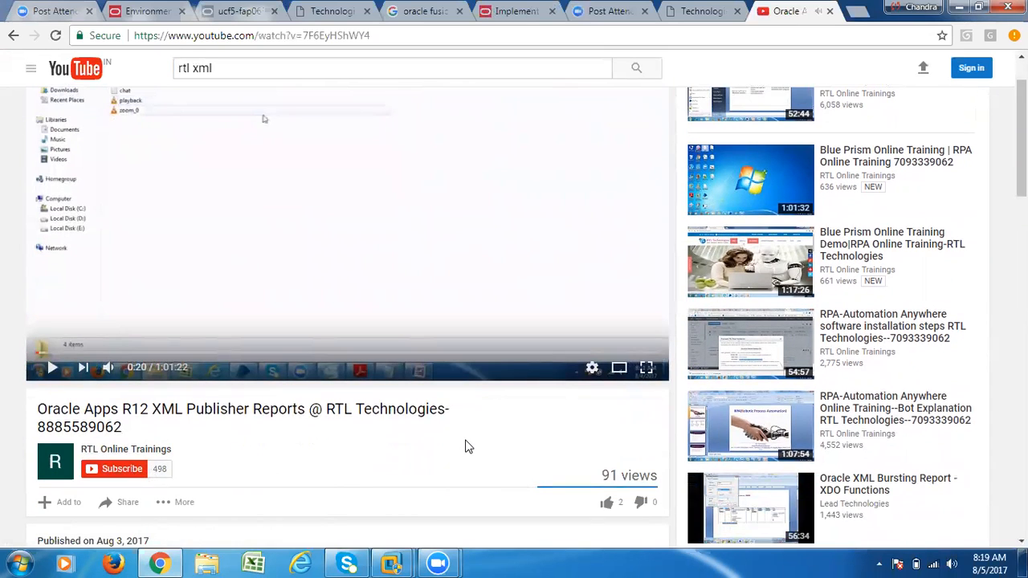
{"action": "scroll", "coordinate": [469, 447], "scroll_direction": "up", "scroll_amount": 1}
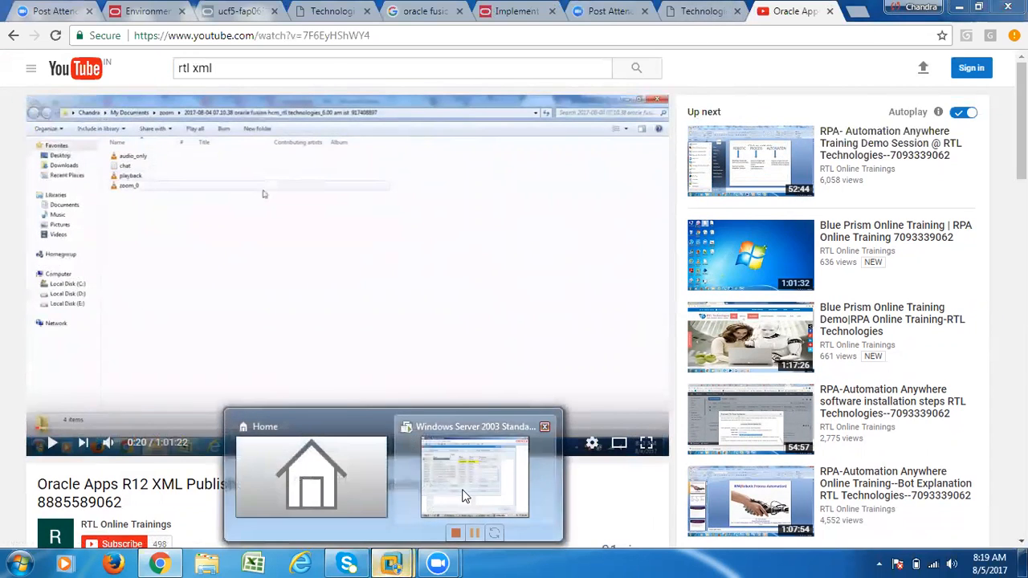
{"action": "left_click", "coordinate": [458, 490]}
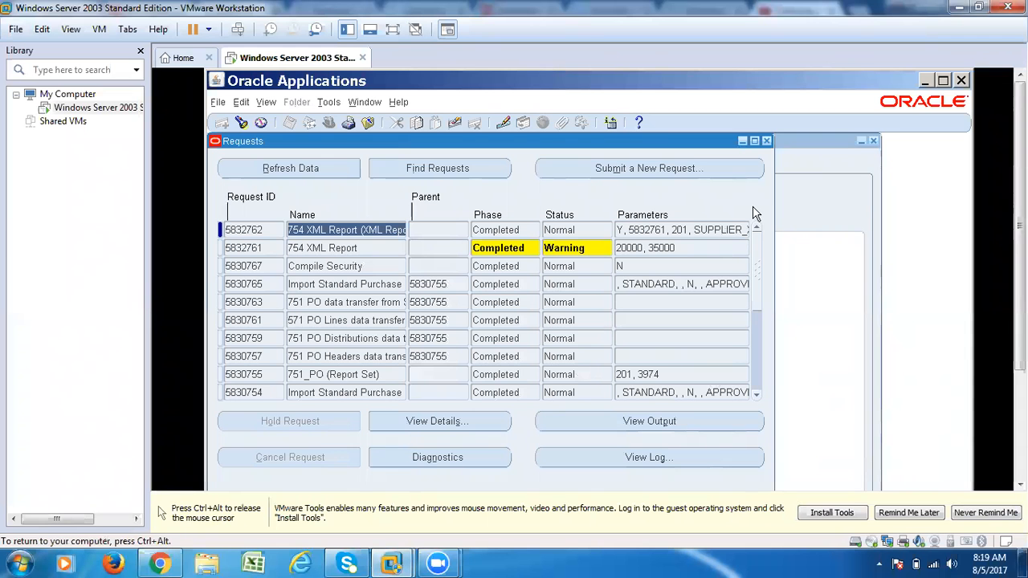
- Show the VM full screen, close the Requests window and exit Oracle Applications
{"action": "key", "text": "ctrl+alt+Return"}
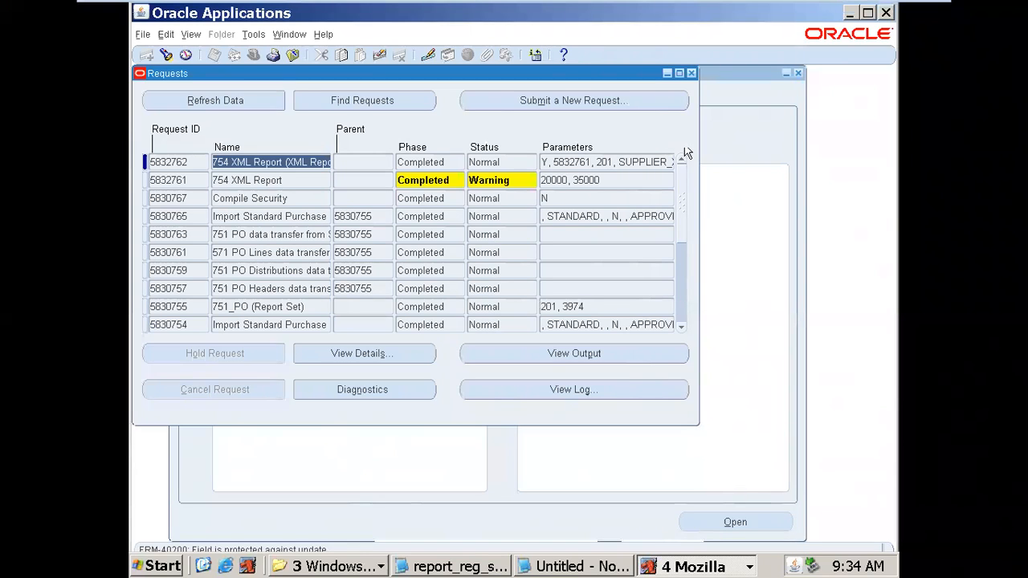
{"action": "left_click", "coordinate": [694, 72]}
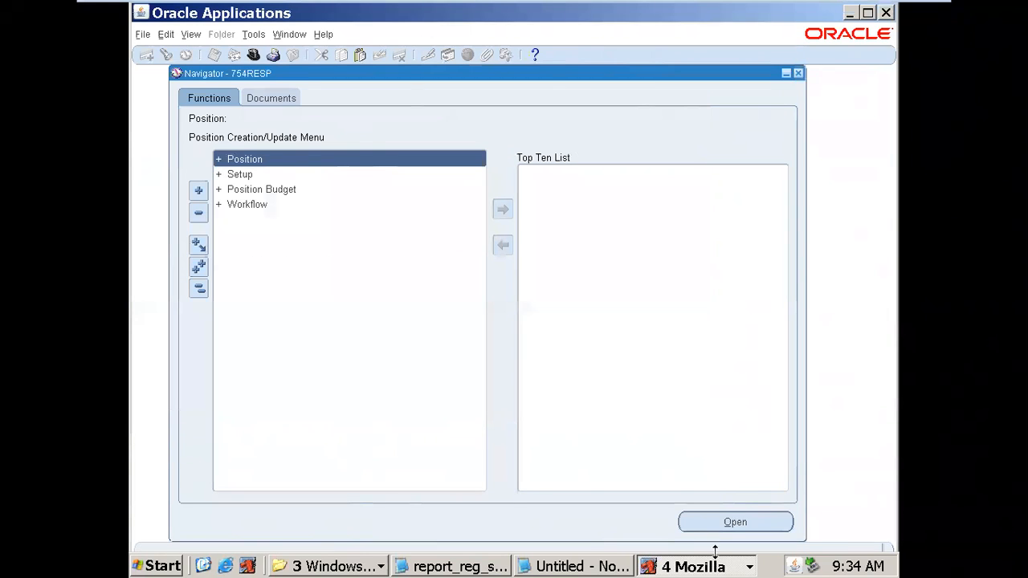
{"action": "right_click", "coordinate": [697, 562]}
{"action": "left_click", "coordinate": [711, 545]}
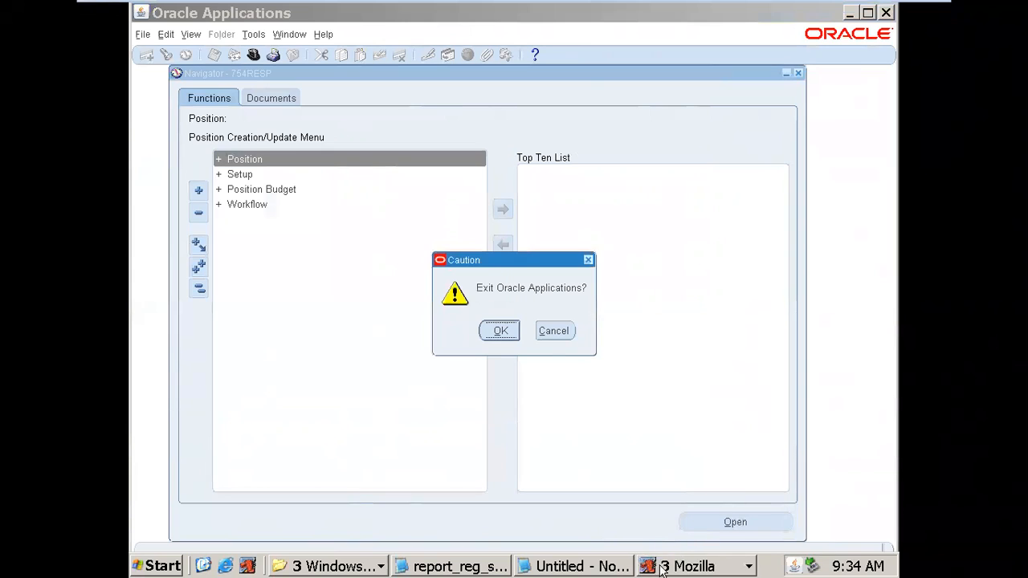
{"action": "left_click", "coordinate": [506, 331]}
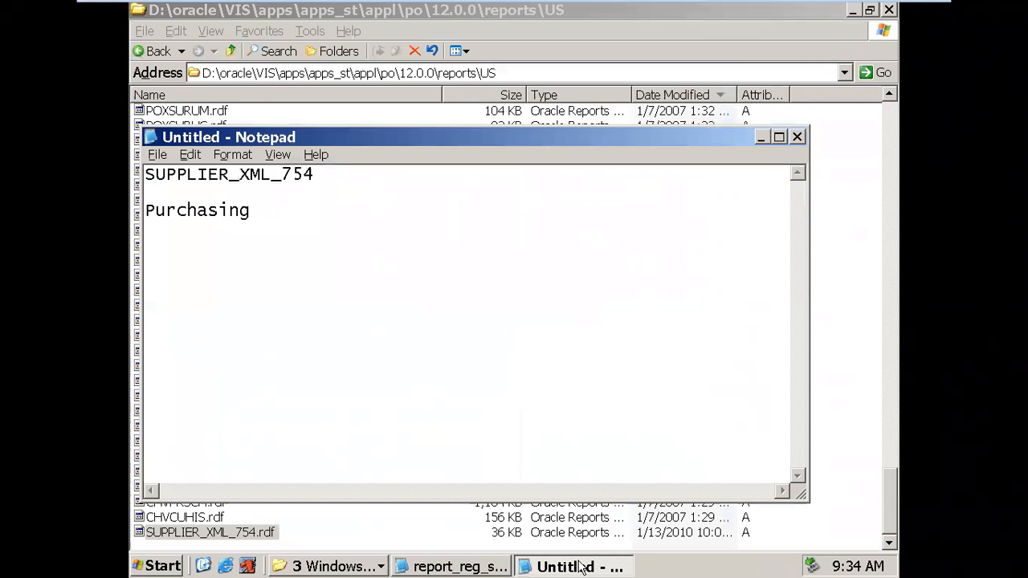
- Close the unsaved notes without saving, both folder windows, and the report_reg_steps.txt notes
{"action": "right_click", "coordinate": [582, 566]}
{"action": "left_click", "coordinate": [608, 554]}
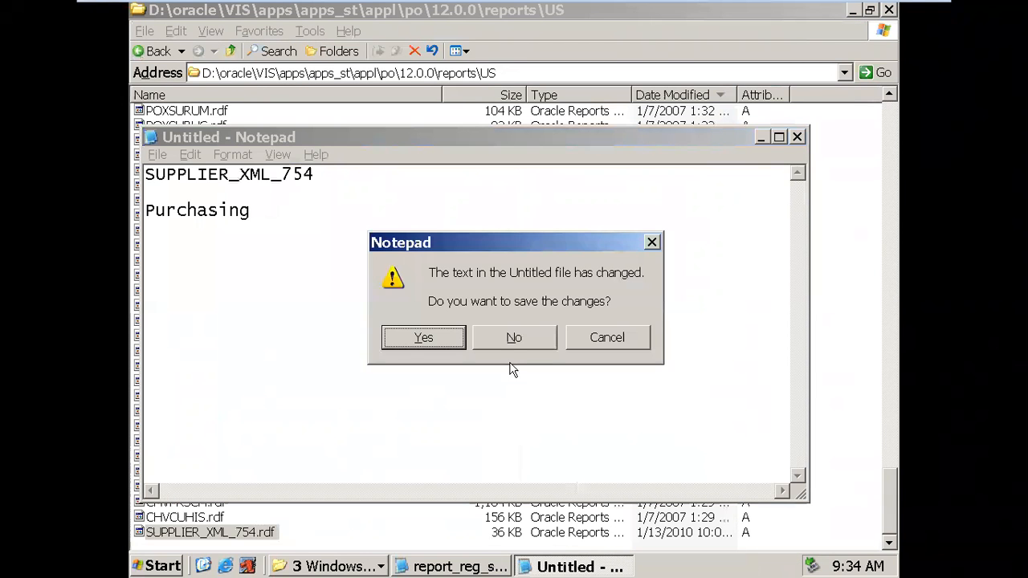
{"action": "left_click", "coordinate": [513, 339]}
{"action": "right_click", "coordinate": [538, 568]}
{"action": "left_click", "coordinate": [567, 552]}
{"action": "right_click", "coordinate": [497, 570]}
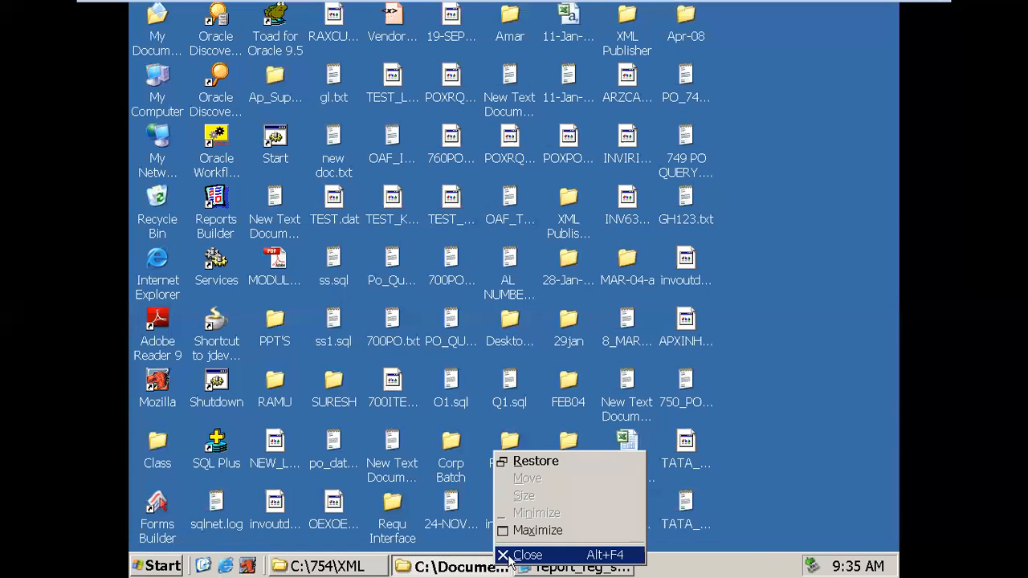
{"action": "left_click", "coordinate": [511, 556]}
{"action": "left_click", "coordinate": [454, 567]}
{"action": "right_click", "coordinate": [450, 562]}
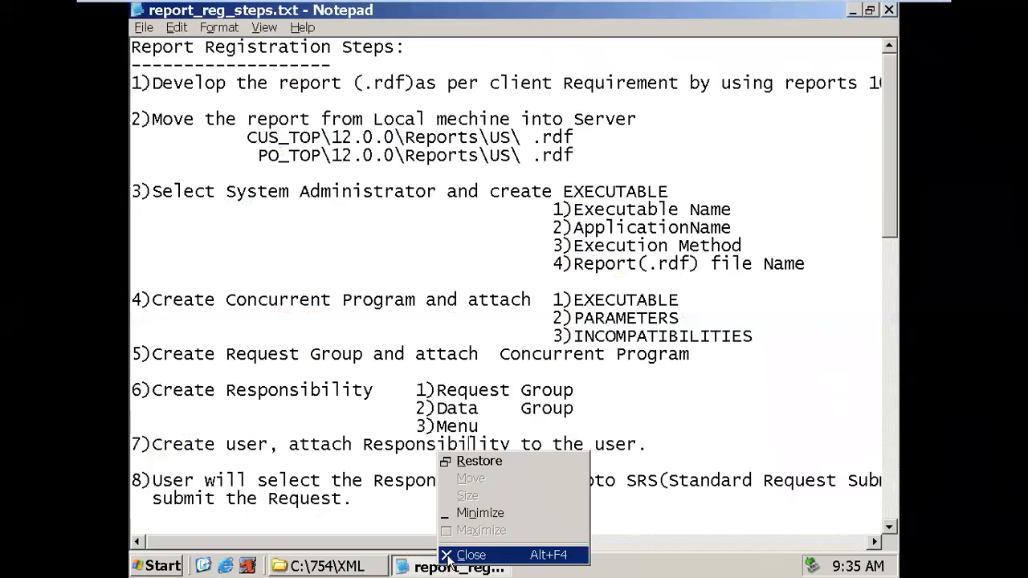
{"action": "left_click", "coordinate": [450, 557]}
- Refresh the desktop and launch Reports Builder
{"action": "right_click", "coordinate": [752, 267]}
{"action": "left_click", "coordinate": [695, 296]}
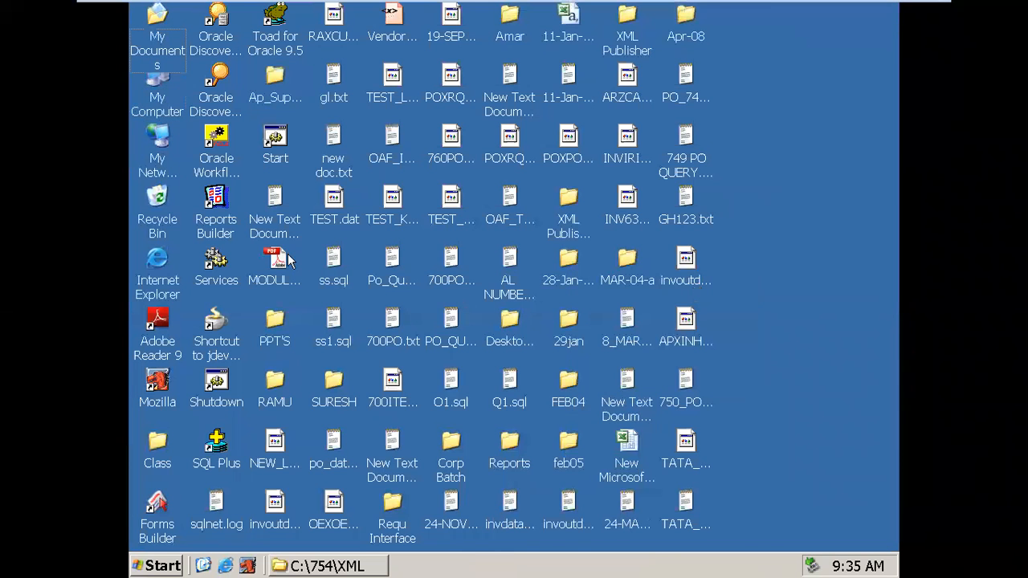
{"action": "right_click", "coordinate": [224, 210]}
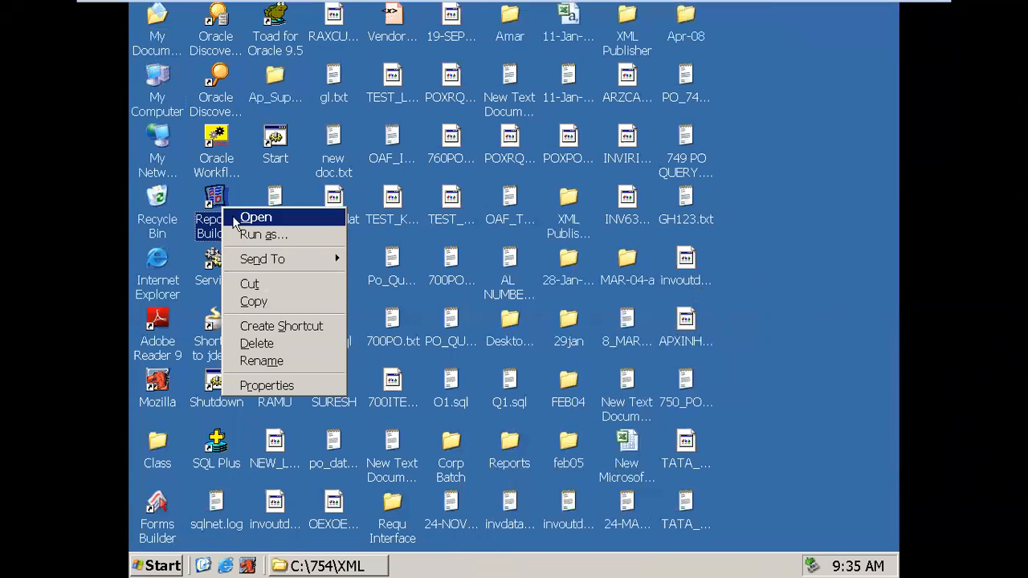
{"action": "left_click", "coordinate": [241, 219]}
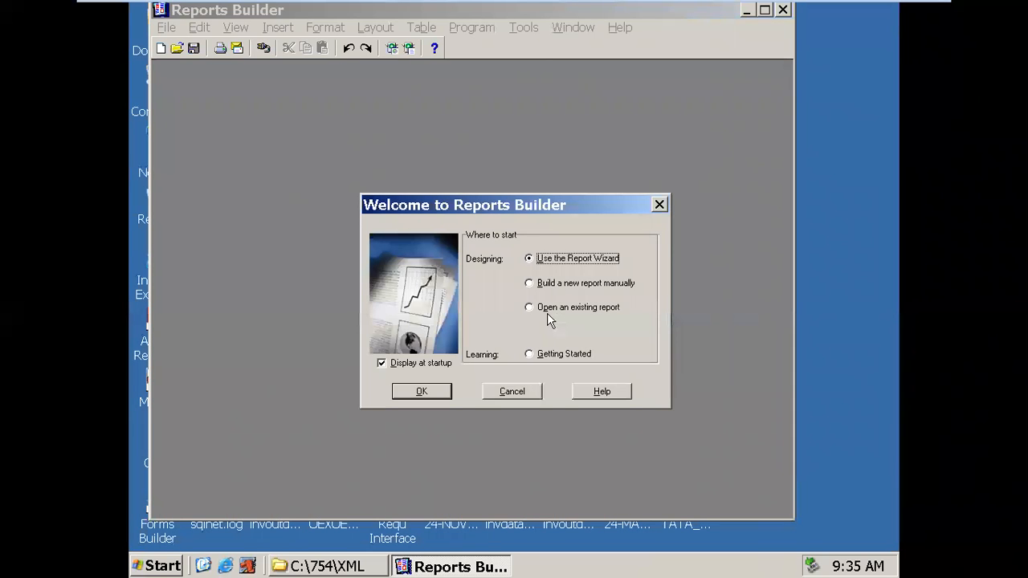
- Build a manual report with query Q_1 'SELECT * FROM DEPT', connecting with the database login
{"action": "left_click", "coordinate": [547, 286]}
{"action": "left_click", "coordinate": [426, 397]}
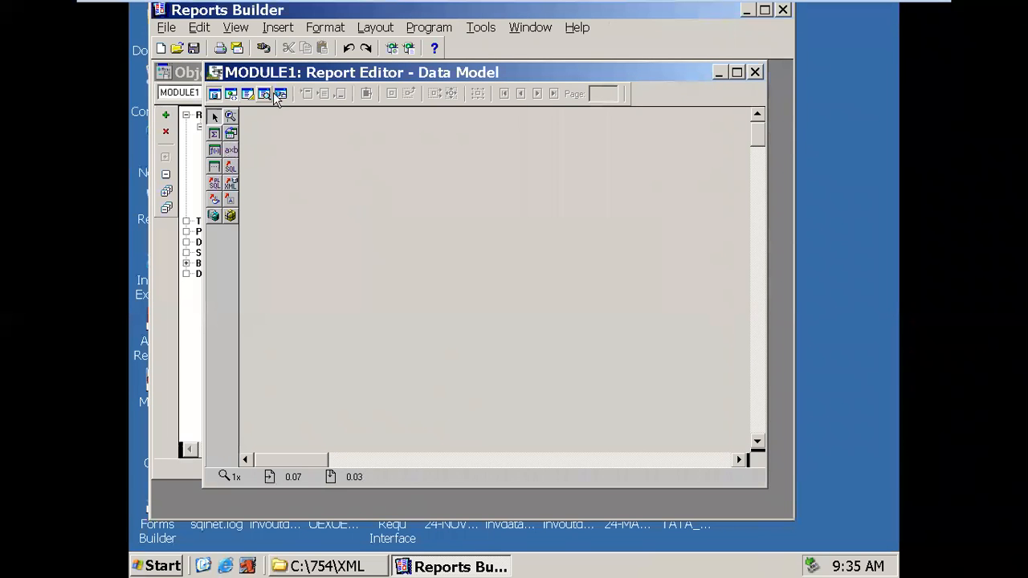
{"action": "double_click", "coordinate": [280, 73]}
{"action": "left_click", "coordinate": [178, 146]}
{"action": "left_click", "coordinate": [248, 209]}
{"action": "type", "text": "SELECT * F"}
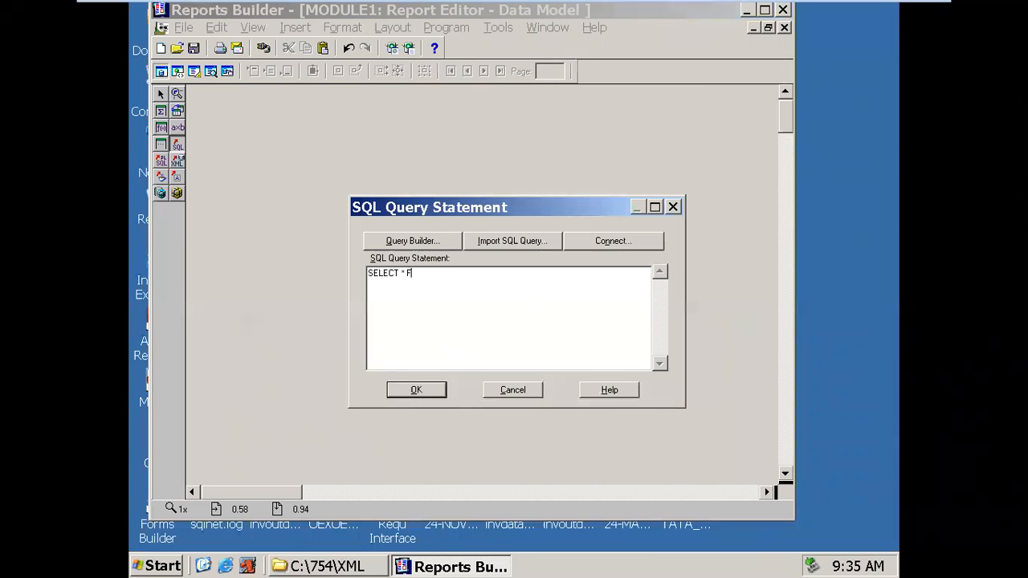
{"action": "type", "text": "ROM DEPT"}
{"action": "left_click", "coordinate": [416, 389]}
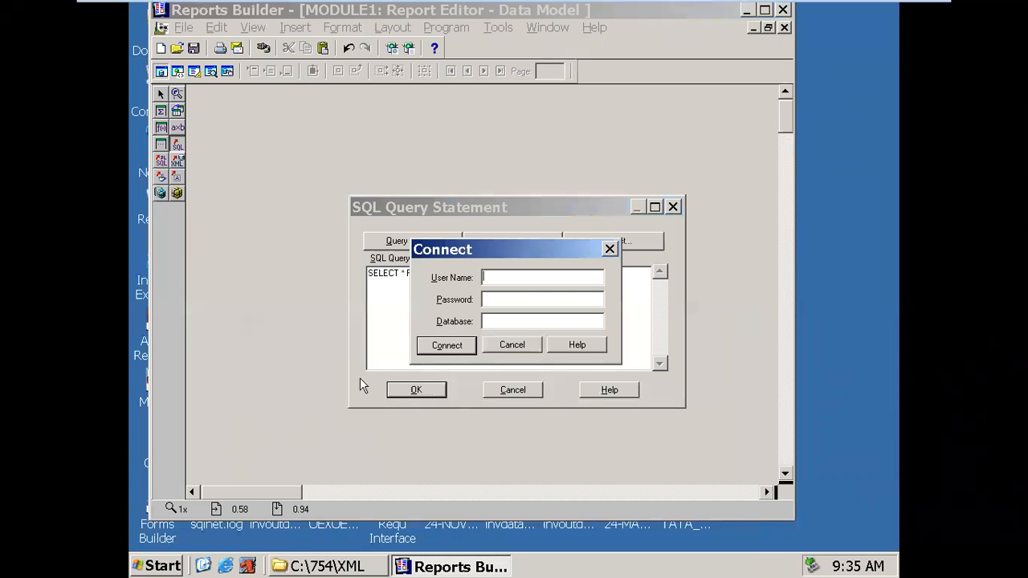
{"action": "type", "text": "APPS/APPS@VIS"}
{"action": "key", "text": "Return"}
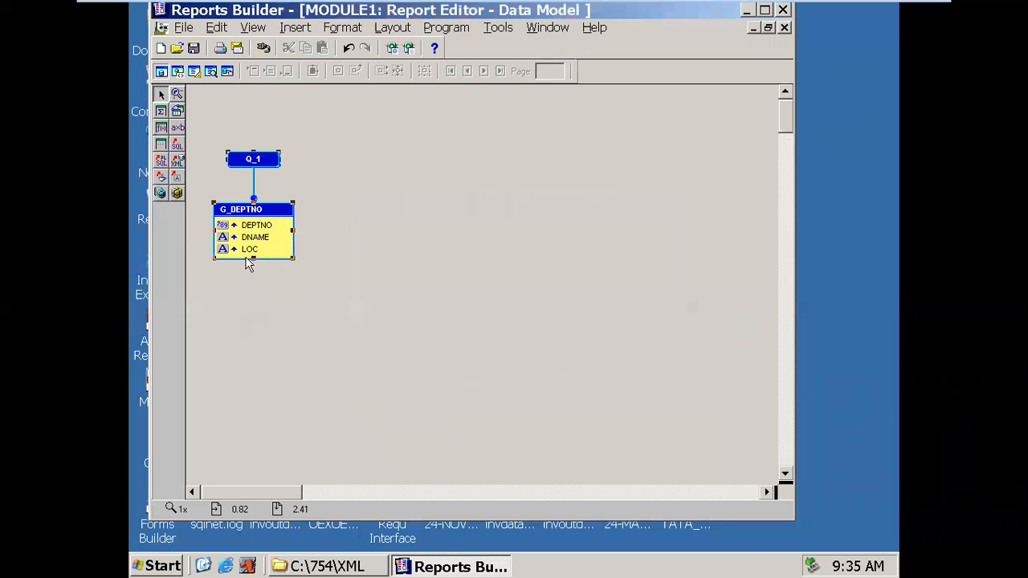
{"action": "left_click_drag", "start_coordinate": [288, 260], "coordinate": [265, 389]}
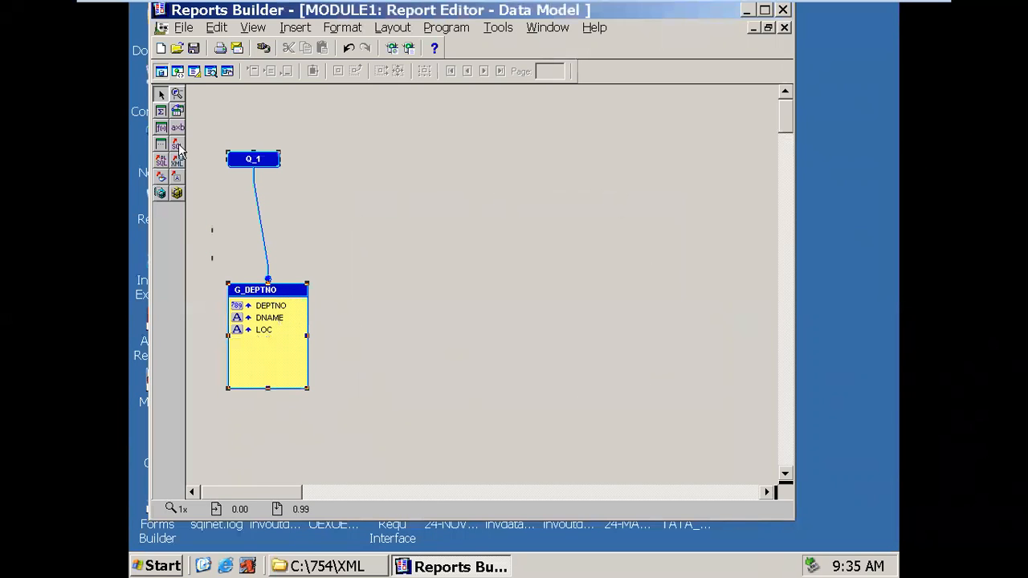
- Add query 'SELECT * FROM EMP' and position and enlarge its G_EMPNO group on the right
{"action": "left_click", "coordinate": [397, 168]}
{"action": "type", "text": "SE"}
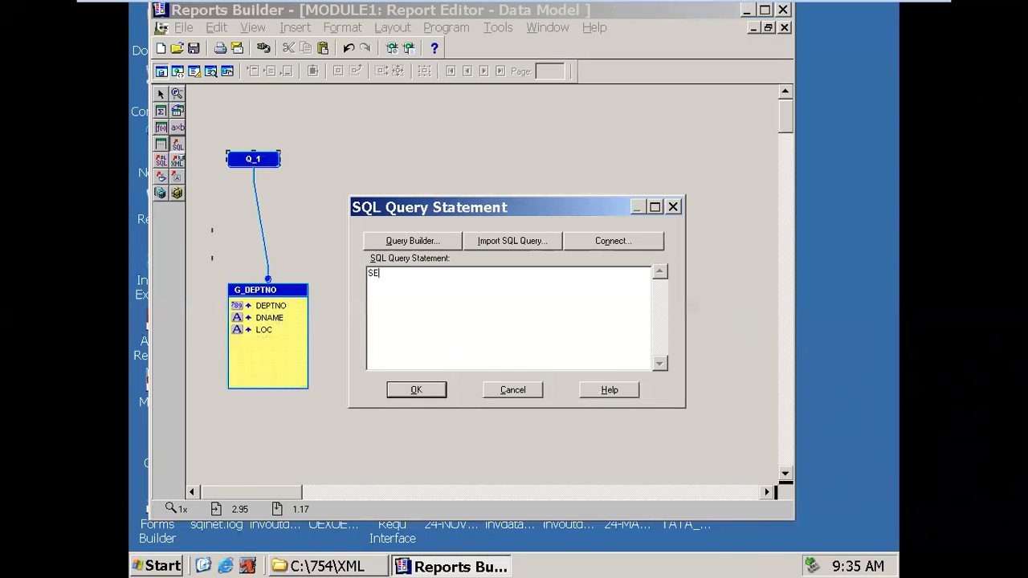
{"action": "type", "text": "LECT * FROM EMP"}
{"action": "key", "text": "Return"}
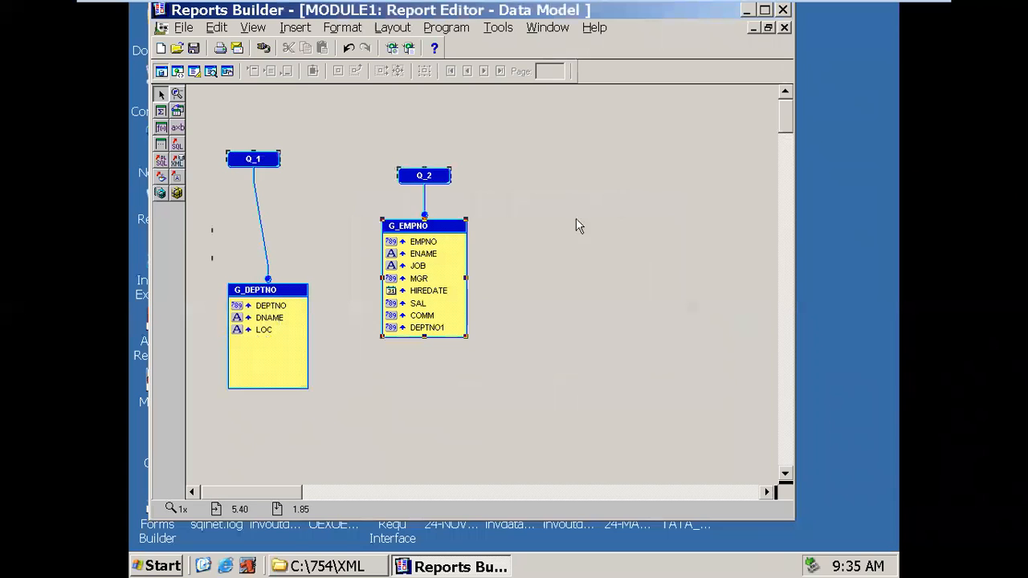
{"action": "left_click_drag", "start_coordinate": [426, 229], "coordinate": [491, 250]}
{"action": "left_click_drag", "start_coordinate": [428, 178], "coordinate": [510, 173]}
{"action": "left_click", "coordinate": [514, 309]}
{"action": "left_click_drag", "start_coordinate": [530, 354], "coordinate": [552, 371]}
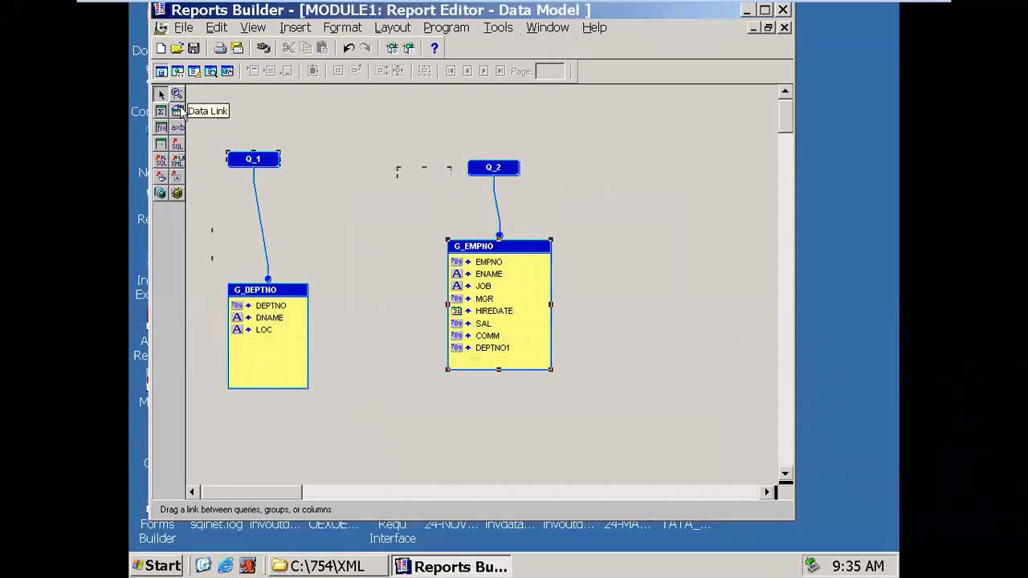
- Inspect Q_1, Q_2, both groups, and the DEPTNO and DEPTNO1 columns
{"action": "left_click_drag", "start_coordinate": [220, 209], "coordinate": [535, 226]}
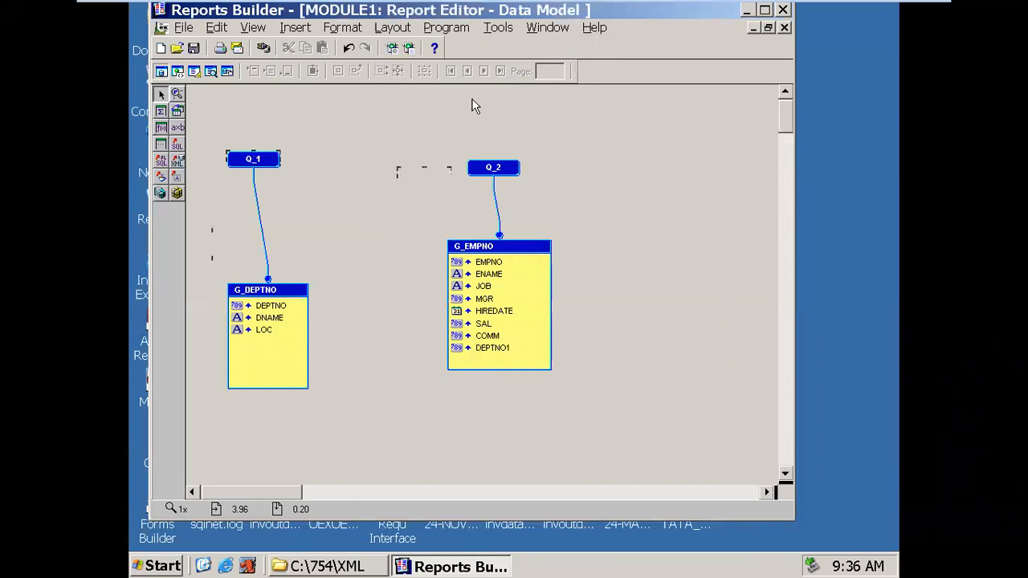
{"action": "left_click", "coordinate": [255, 164]}
{"action": "left_click", "coordinate": [475, 175]}
{"action": "left_click", "coordinate": [275, 294]}
{"action": "left_click", "coordinate": [474, 254]}
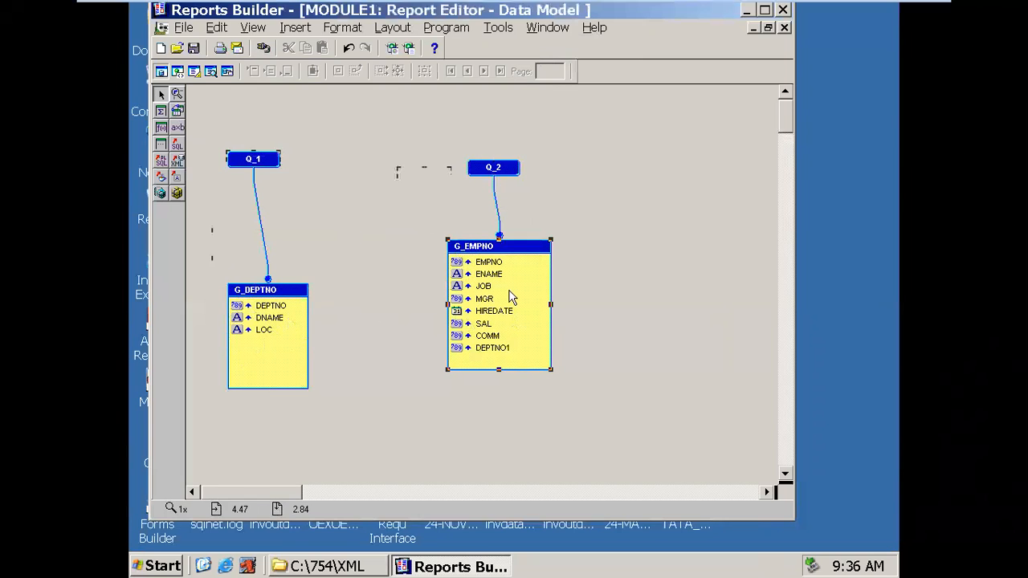
{"action": "left_click", "coordinate": [280, 297]}
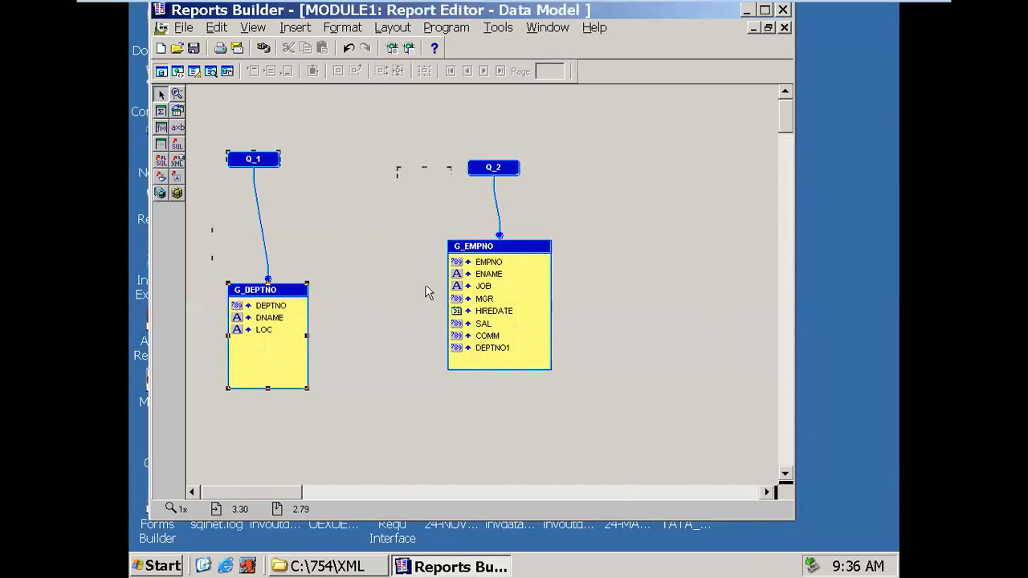
{"action": "left_click", "coordinate": [458, 275]}
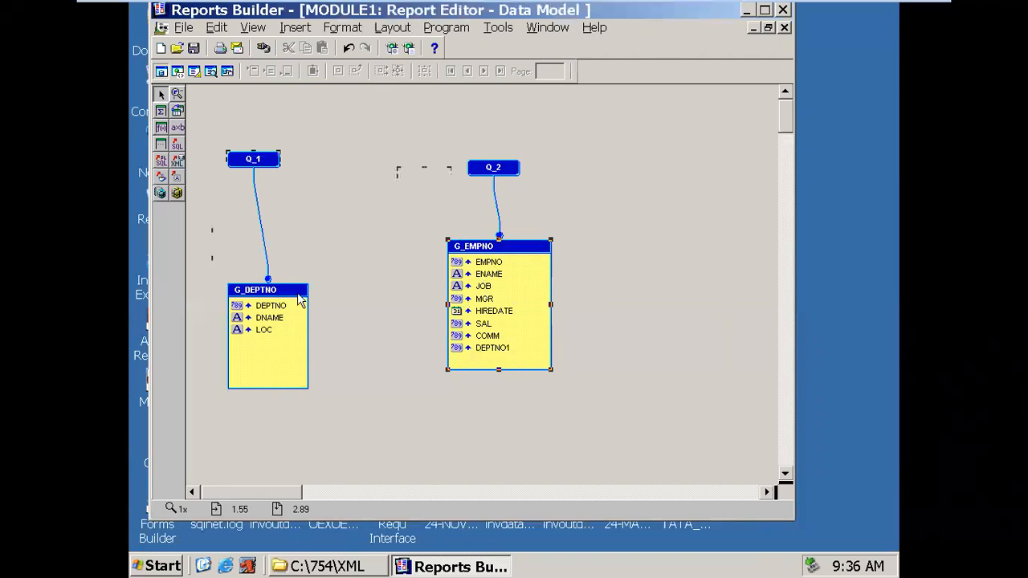
{"action": "left_click", "coordinate": [281, 306]}
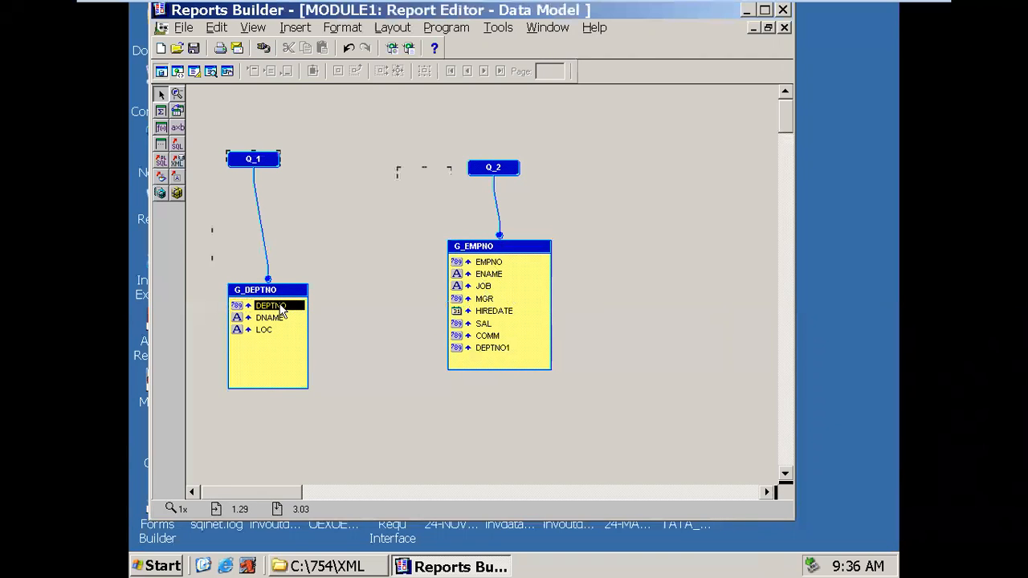
{"action": "left_click", "coordinate": [496, 351]}
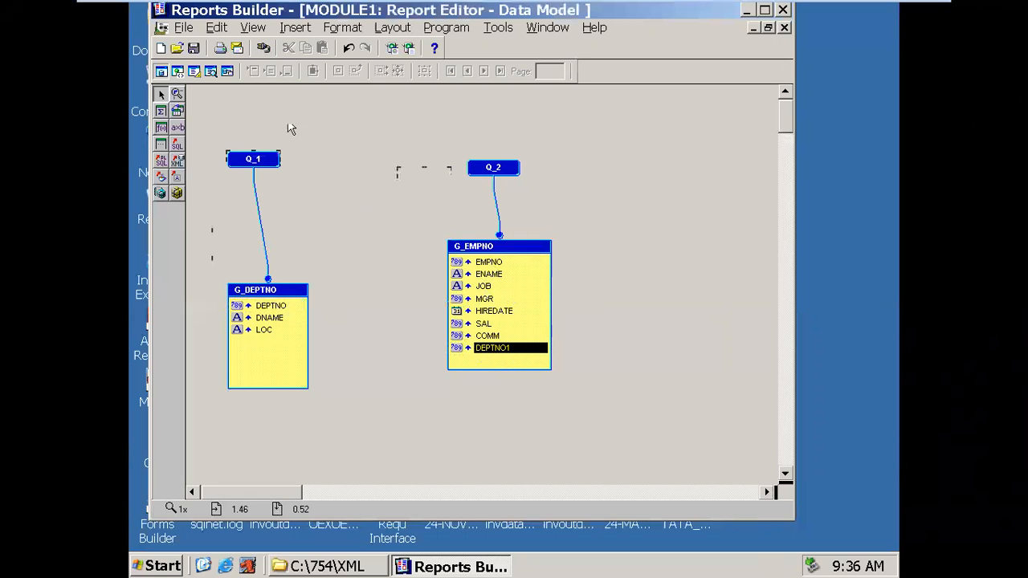
- Draw a data link from DEPTNO in G_DEPTNO to DEPTNO1 in G_EMPNO
{"action": "left_click", "coordinate": [179, 111]}
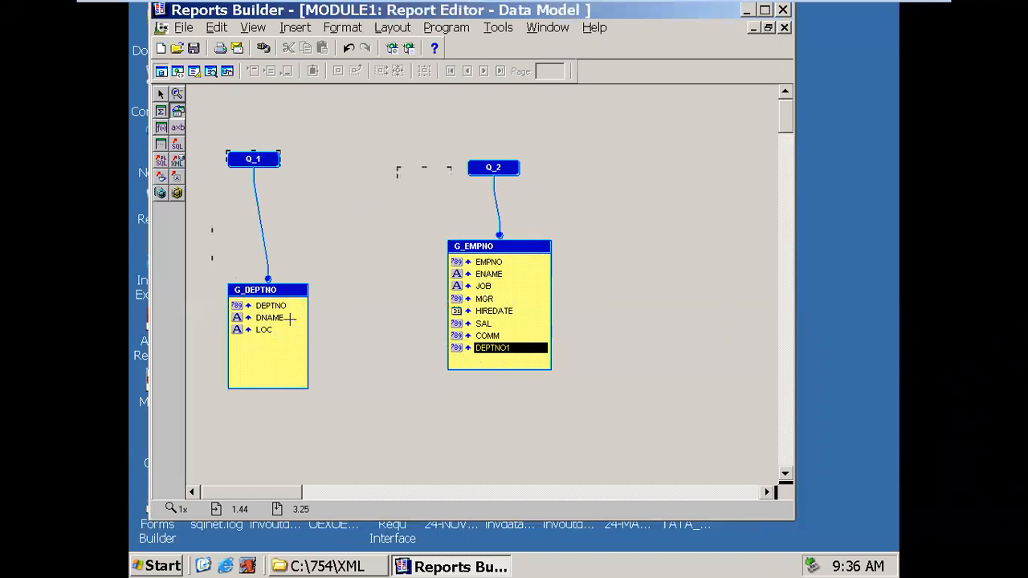
{"action": "left_click_drag", "start_coordinate": [293, 305], "coordinate": [454, 347]}
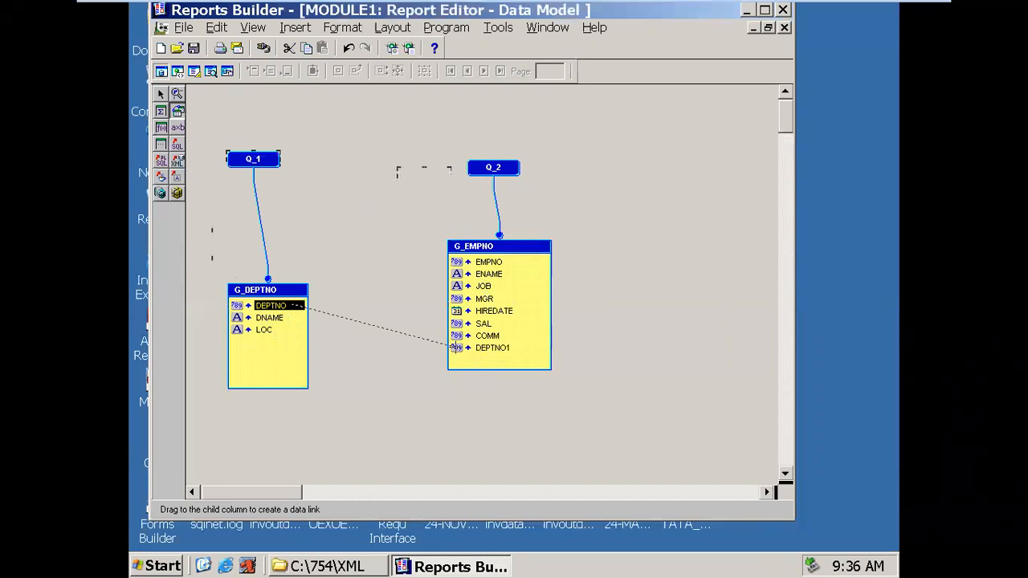
{"action": "left_click_drag", "start_coordinate": [455, 347], "coordinate": [456, 348]}
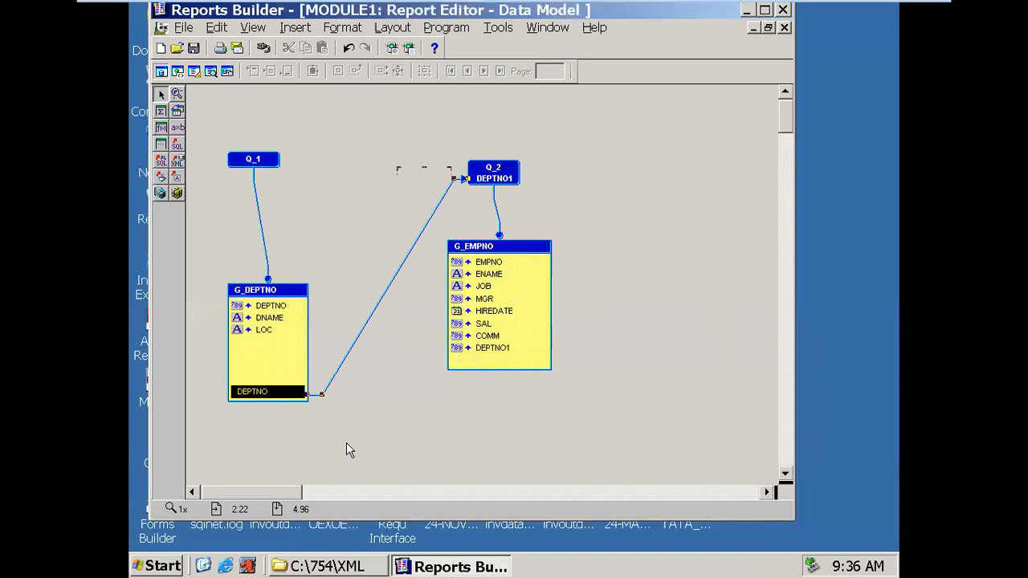
{"action": "left_click", "coordinate": [298, 300]}
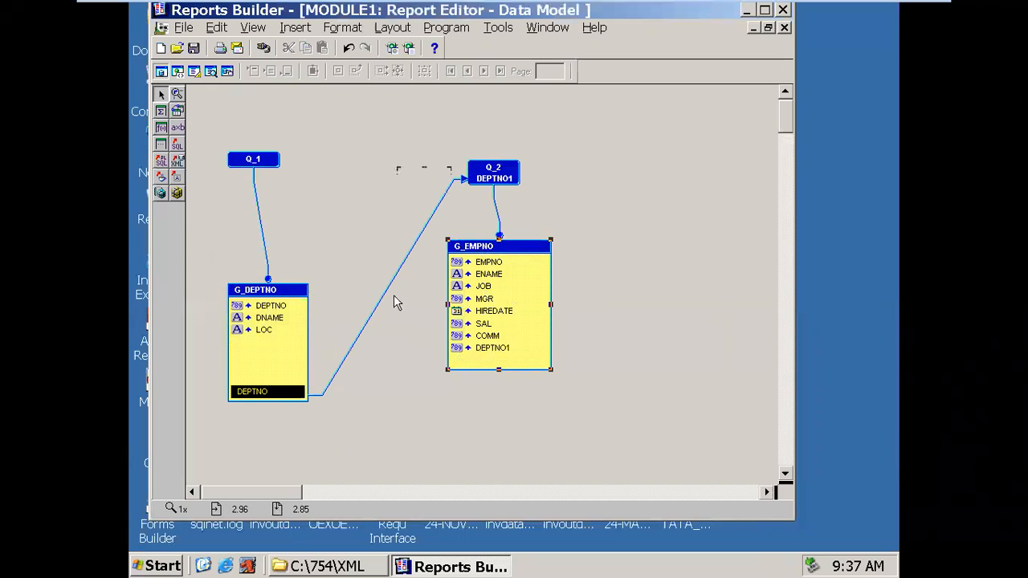
{"action": "double_click", "coordinate": [356, 340]}
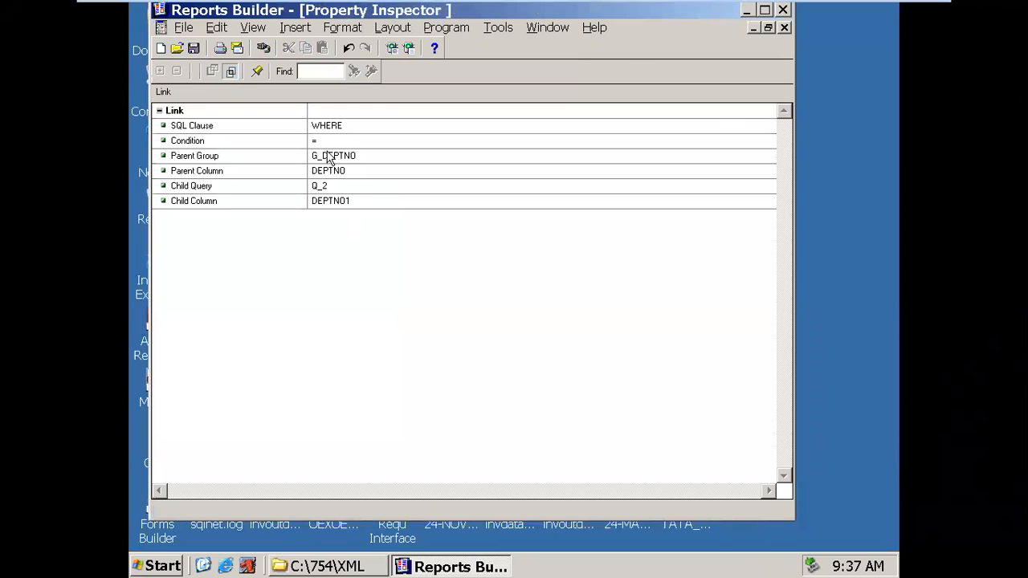
{"action": "left_click", "coordinate": [225, 130]}
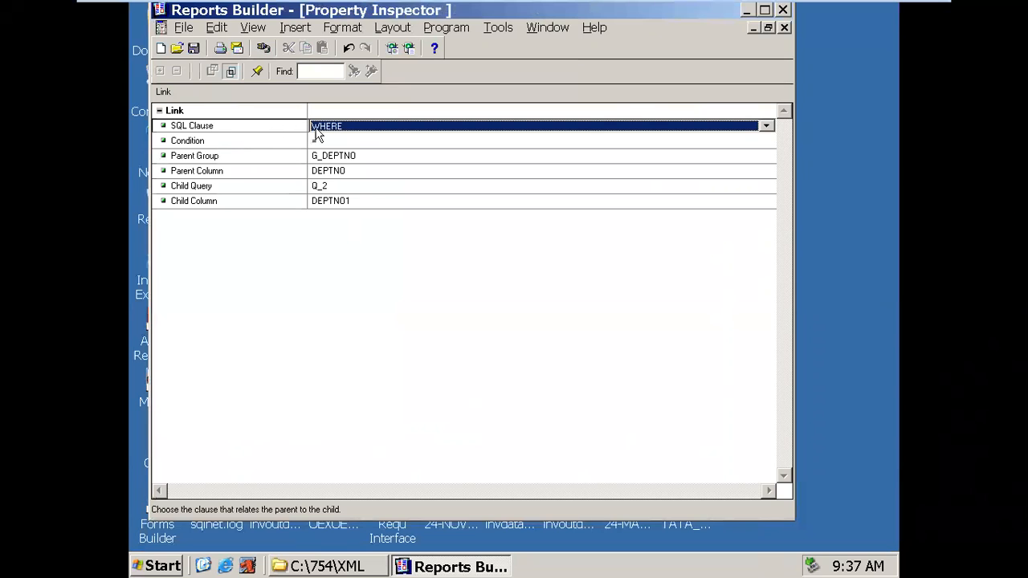
{"action": "left_click", "coordinate": [765, 10]}
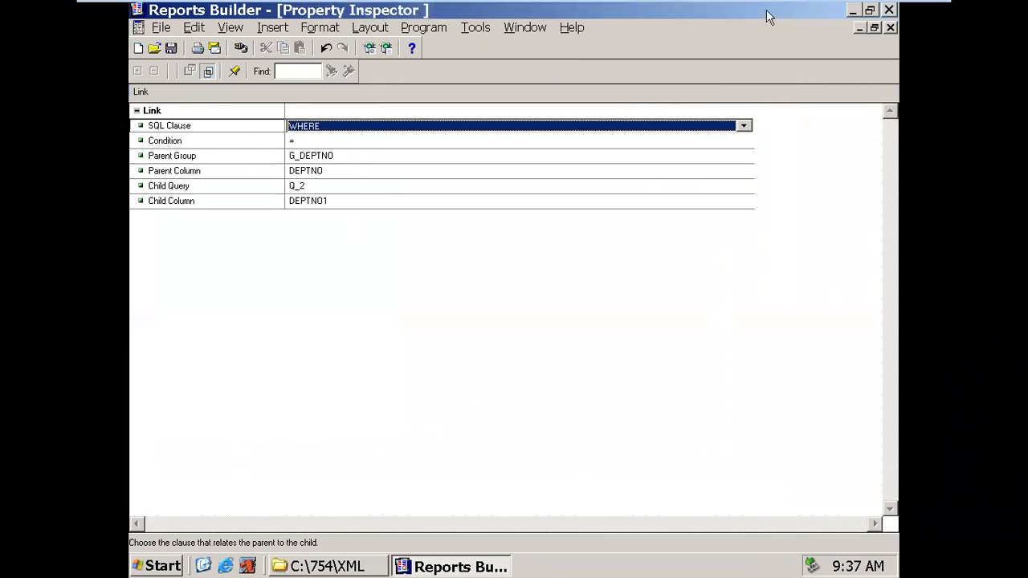
{"action": "left_click", "coordinate": [313, 144]}
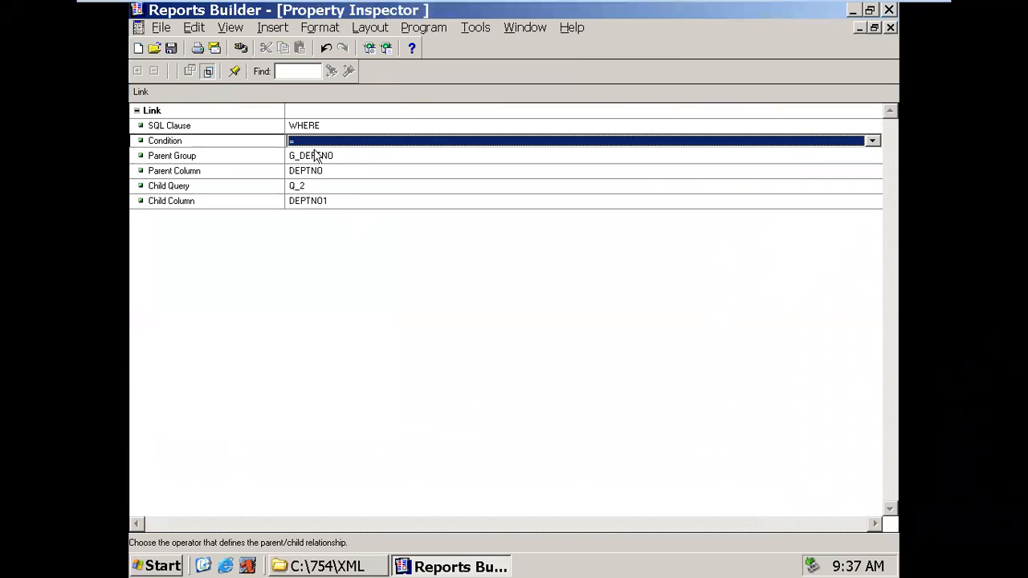
{"action": "left_click", "coordinate": [316, 158]}
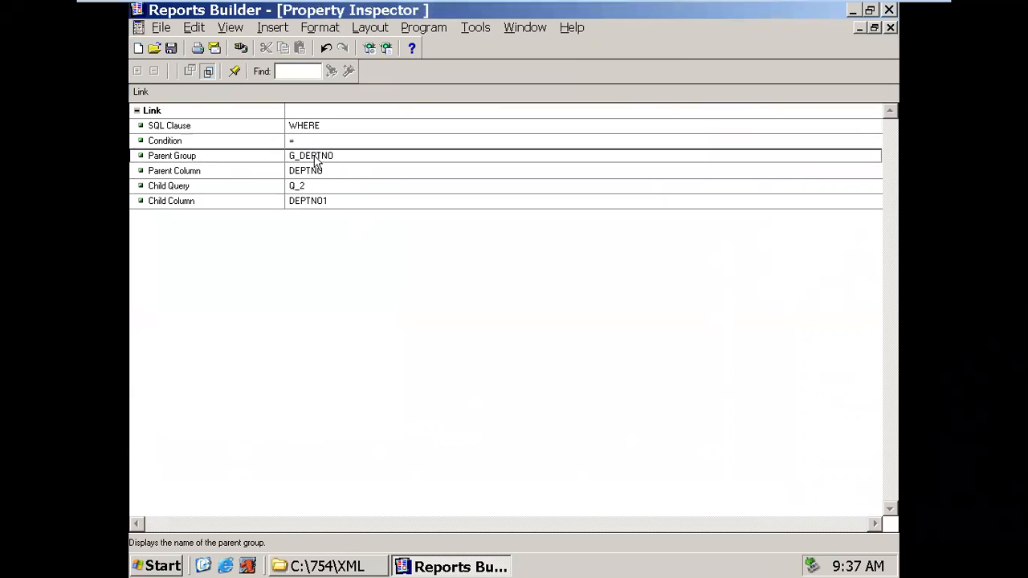
{"action": "left_click", "coordinate": [249, 170]}
{"action": "left_click", "coordinate": [269, 146]}
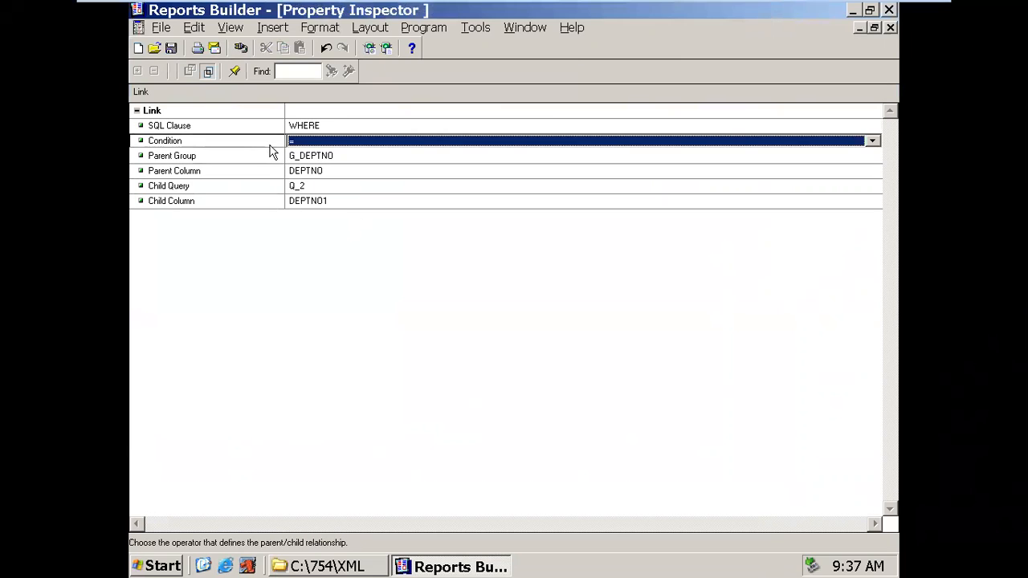
{"action": "left_click", "coordinate": [270, 187]}
{"action": "left_click", "coordinate": [270, 203]}
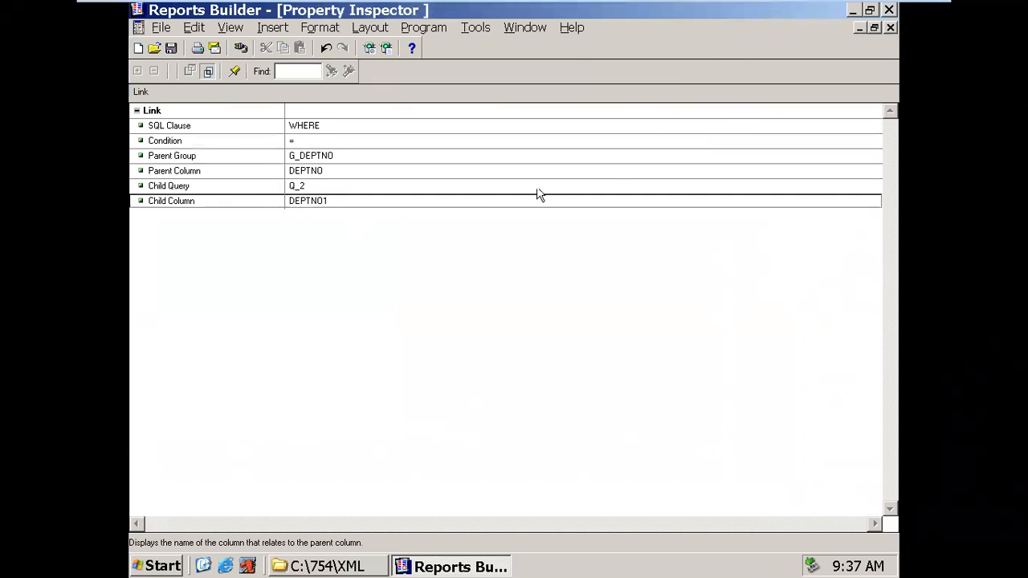
- Close the link properties and clear the selection on the data model
{"action": "left_click", "coordinate": [889, 28]}
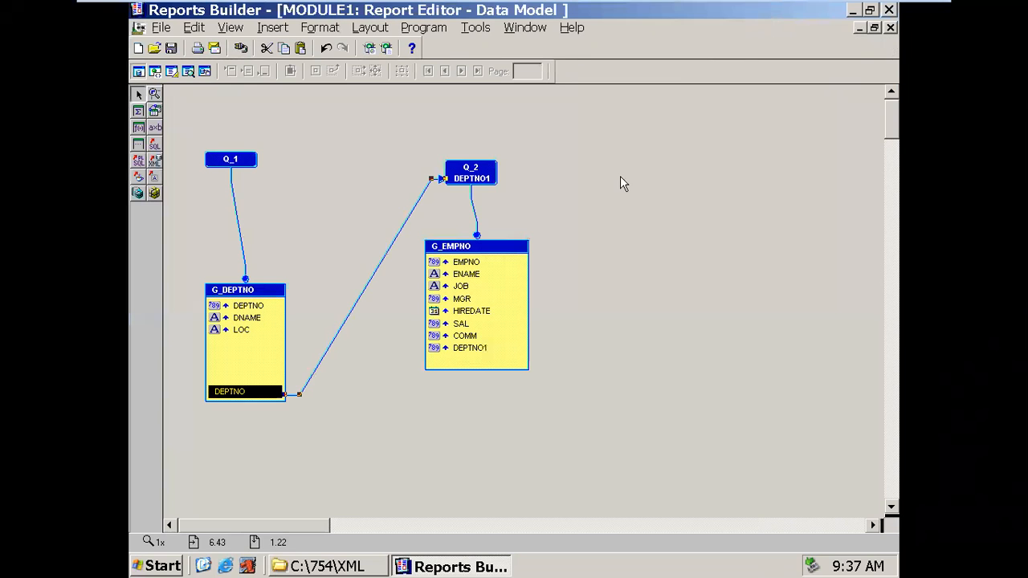
{"action": "left_click", "coordinate": [309, 177]}
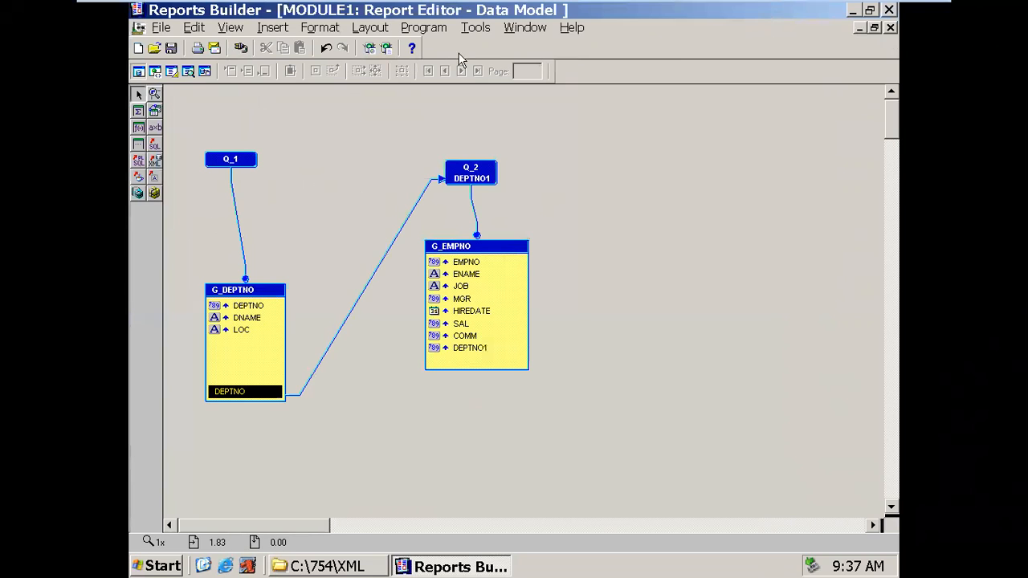
{"action": "left_click", "coordinate": [536, 29]}
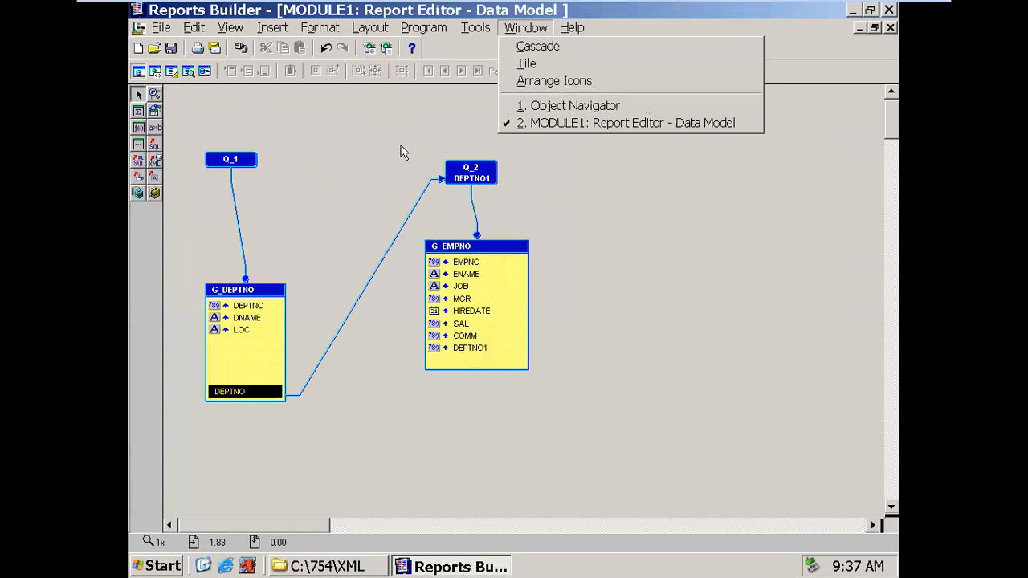
{"action": "left_click", "coordinate": [394, 148]}
{"action": "left_click", "coordinate": [445, 254]}
{"action": "left_click", "coordinate": [285, 212]}
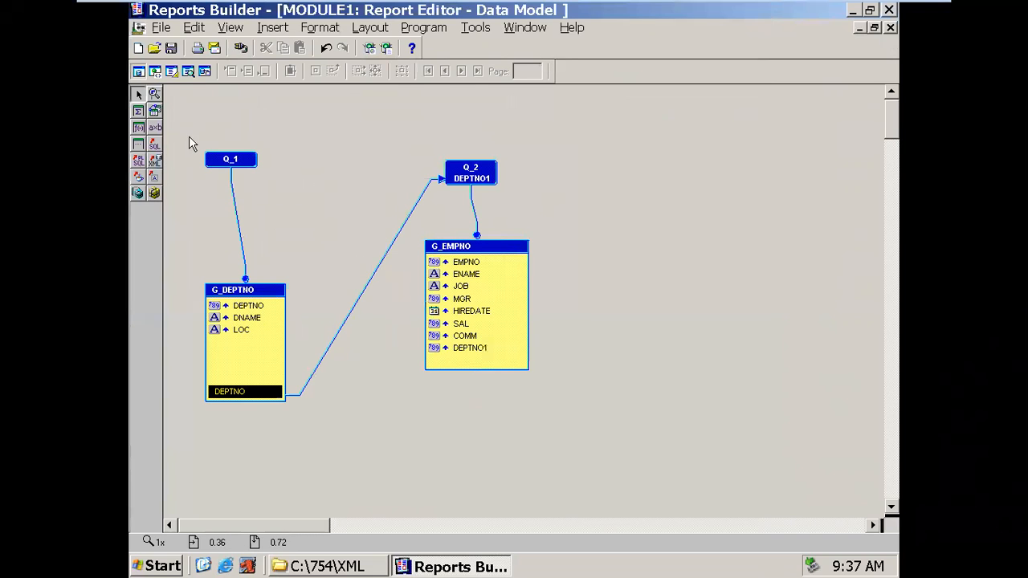
- Add summary column CS_1 at top right counting EMPNO, reset at Report
{"action": "left_click", "coordinate": [137, 112]}
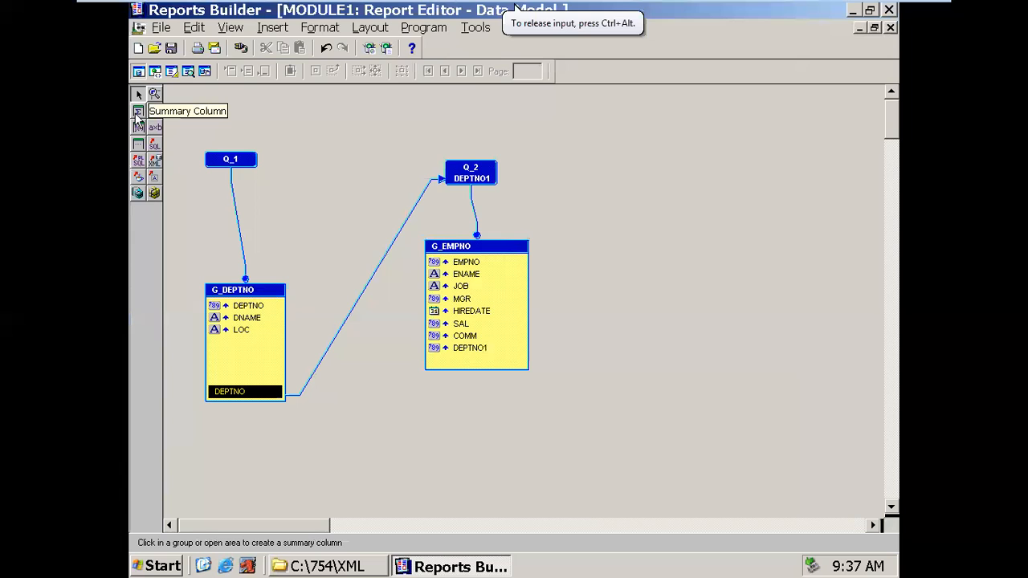
{"action": "left_click", "coordinate": [137, 114]}
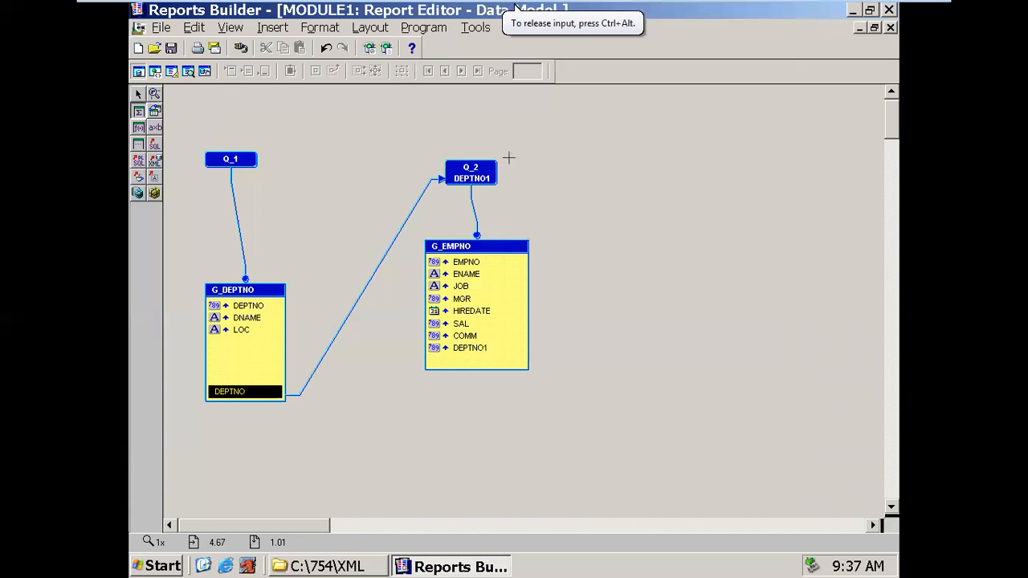
{"action": "left_click_drag", "start_coordinate": [594, 107], "coordinate": [765, 138]}
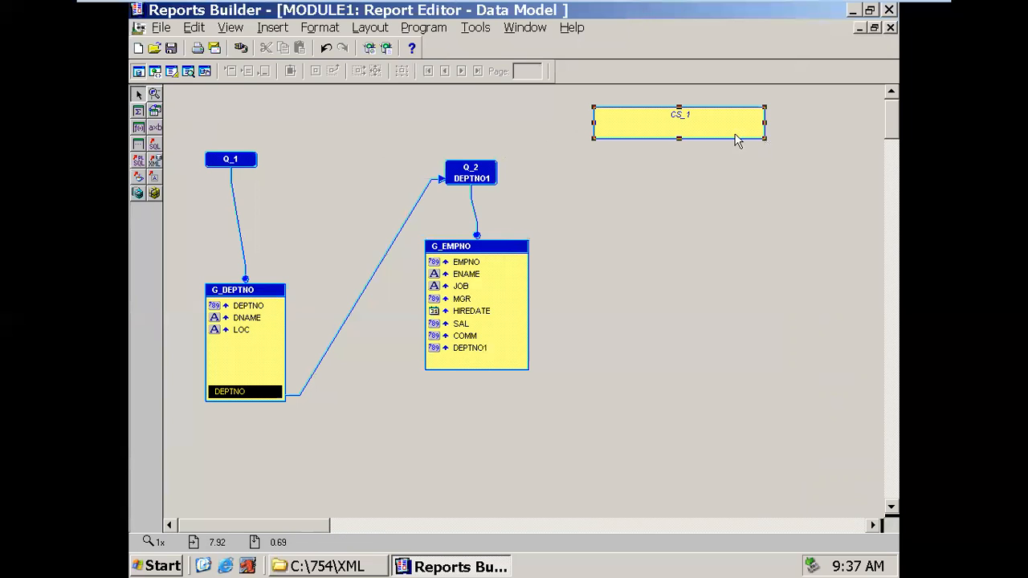
{"action": "double_click", "coordinate": [726, 127]}
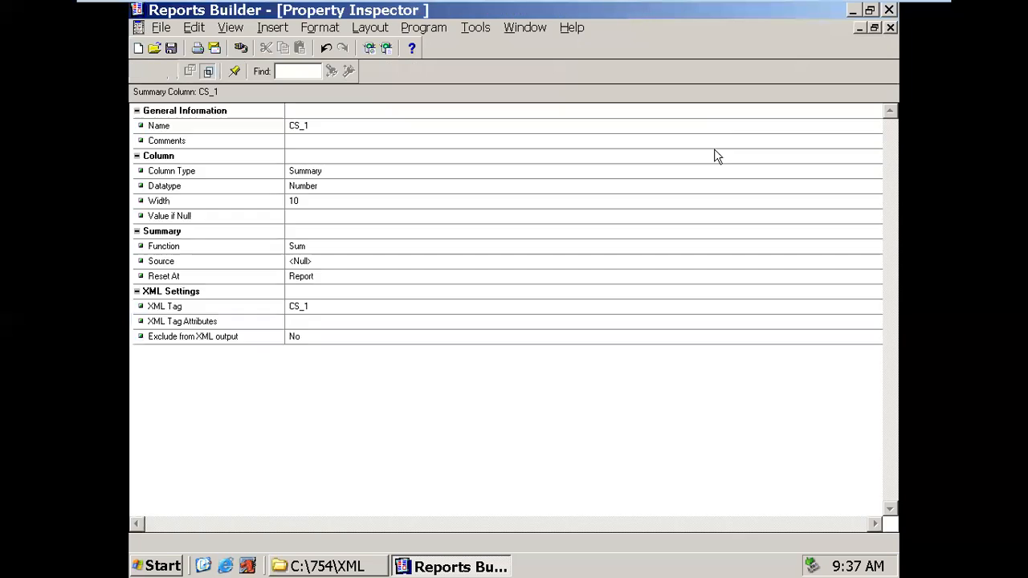
{"action": "left_click", "coordinate": [332, 250]}
{"action": "key", "text": "c"}
{"action": "left_click", "coordinate": [322, 261]}
{"action": "key", "text": "e"}
{"action": "left_click", "coordinate": [320, 279]}
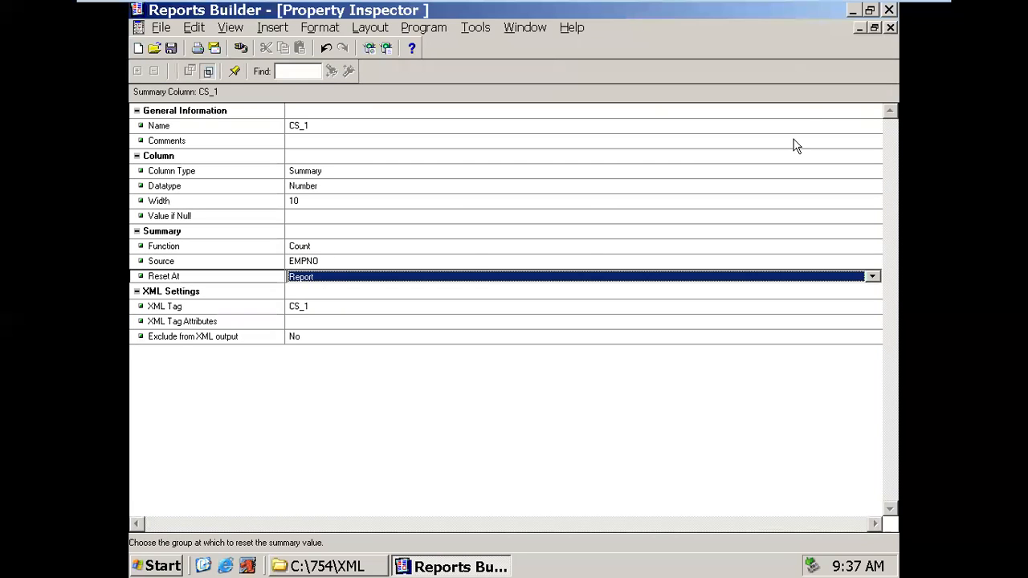
{"action": "left_click", "coordinate": [890, 29]}
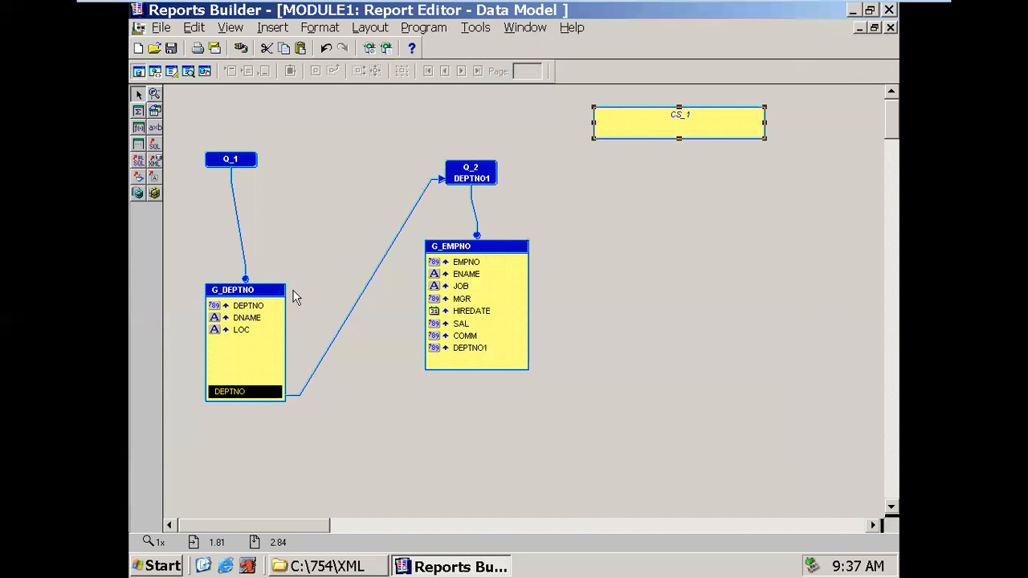
- Change the CS_1 summary column's Name property to EMP_TOTAL_REPORT
{"action": "left_click", "coordinate": [460, 248]}
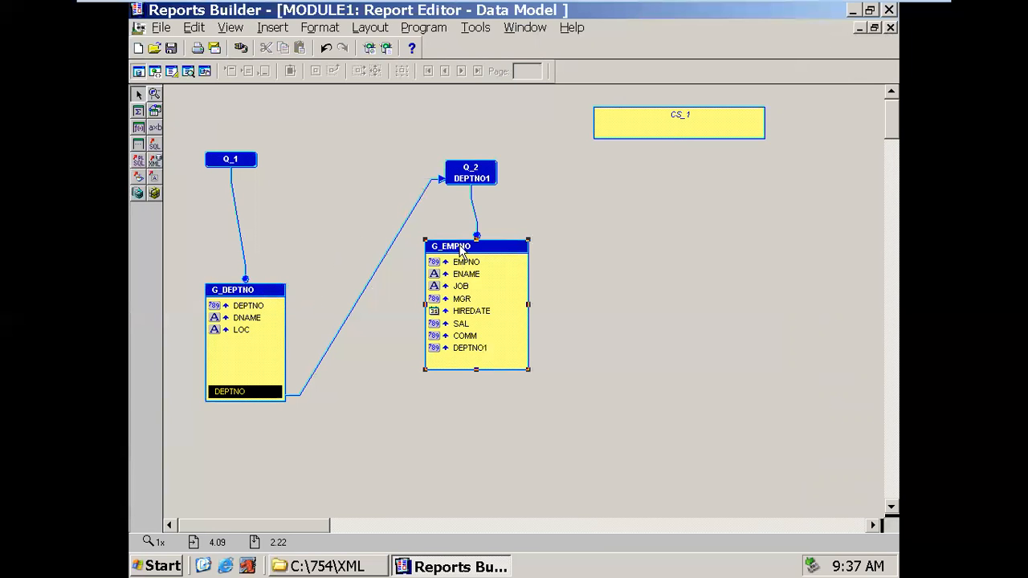
{"action": "left_click", "coordinate": [643, 126]}
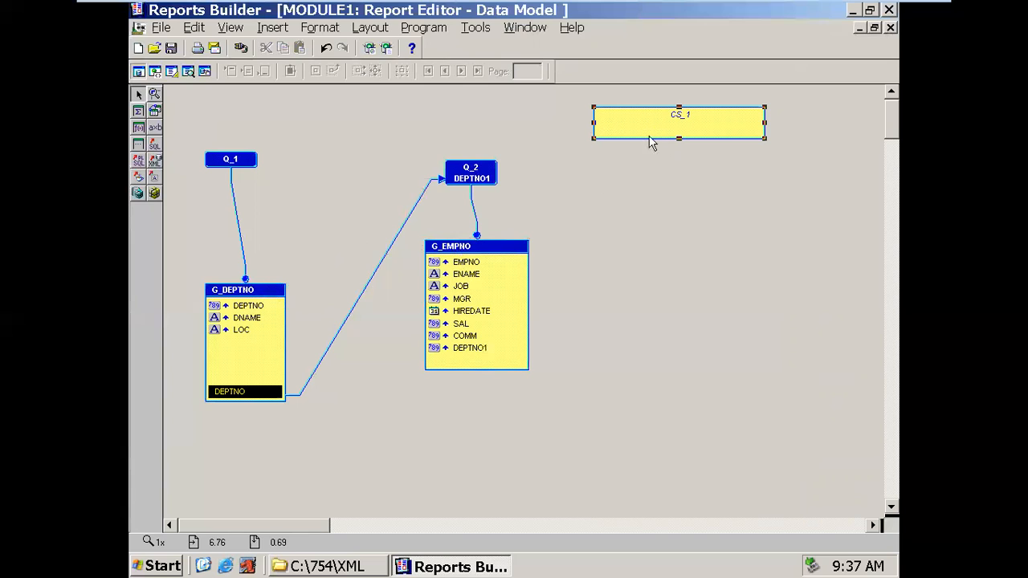
{"action": "left_click", "coordinate": [267, 294]}
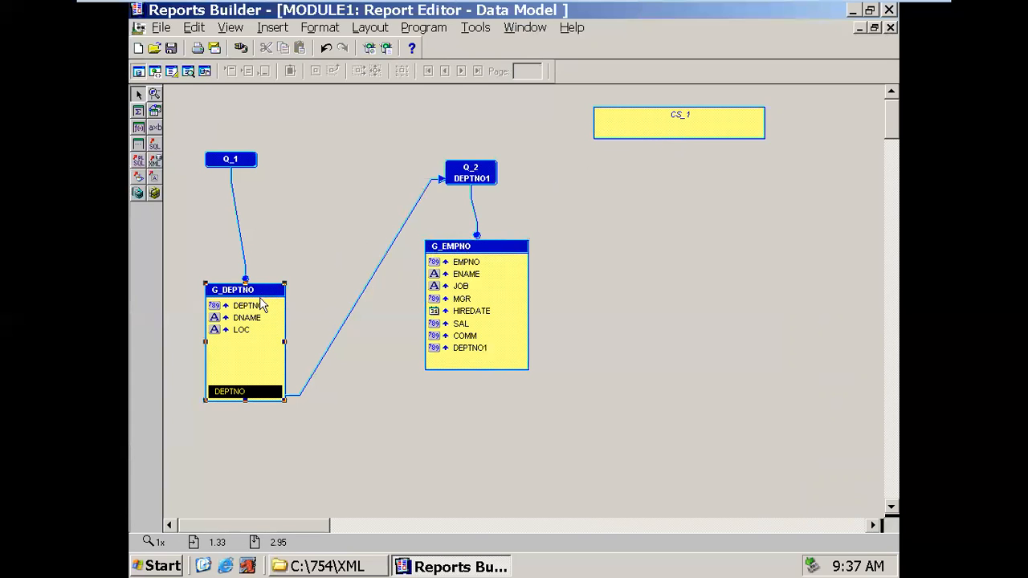
{"action": "left_click_drag", "start_coordinate": [664, 87], "coordinate": [727, 169]}
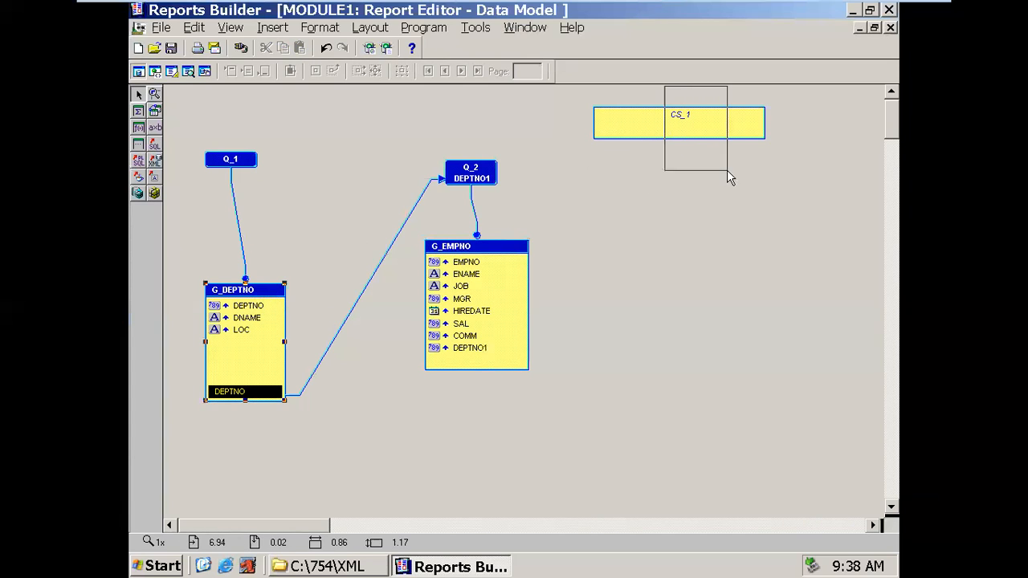
{"action": "double_click", "coordinate": [684, 118]}
{"action": "left_click", "coordinate": [404, 133]}
{"action": "left_click", "coordinate": [414, 126]}
{"action": "type", "text": "EMP_TOTAL_REPORT"}
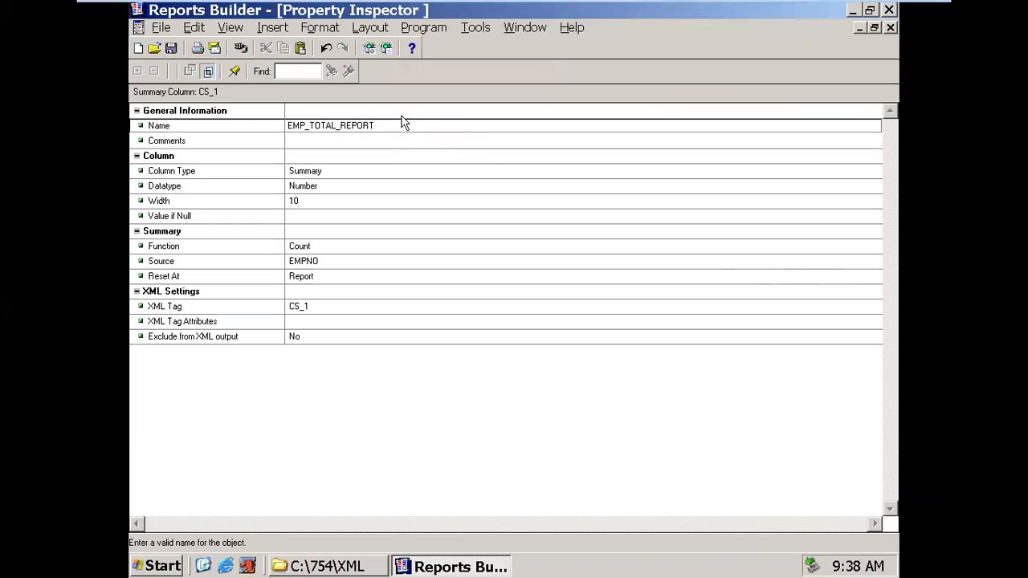
{"action": "left_click", "coordinate": [379, 144]}
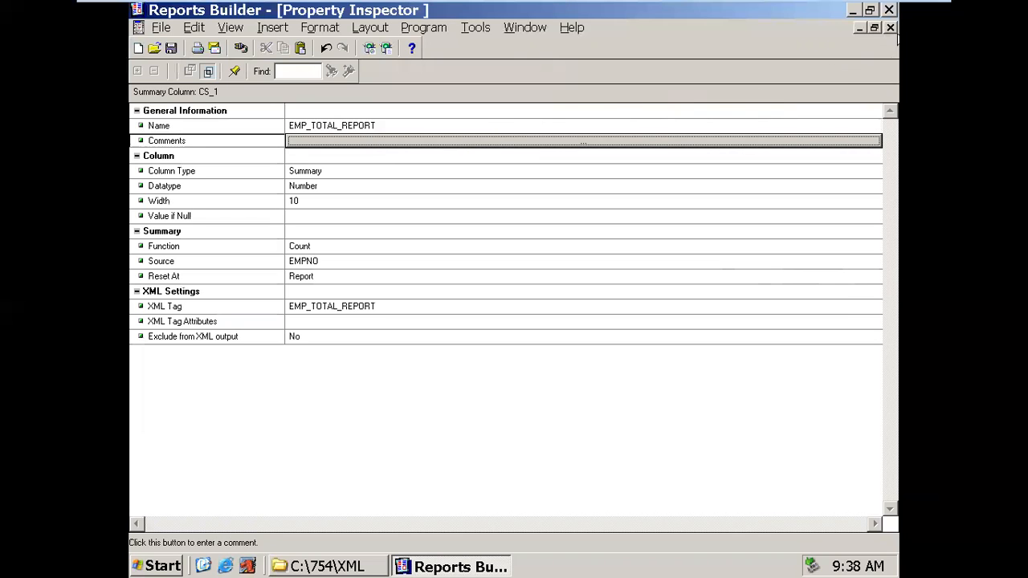
{"action": "left_click", "coordinate": [890, 28]}
- Place a new summary column inside G_DEPTNO and name it DEPT_TOTAL_EMP
{"action": "left_click", "coordinate": [265, 299]}
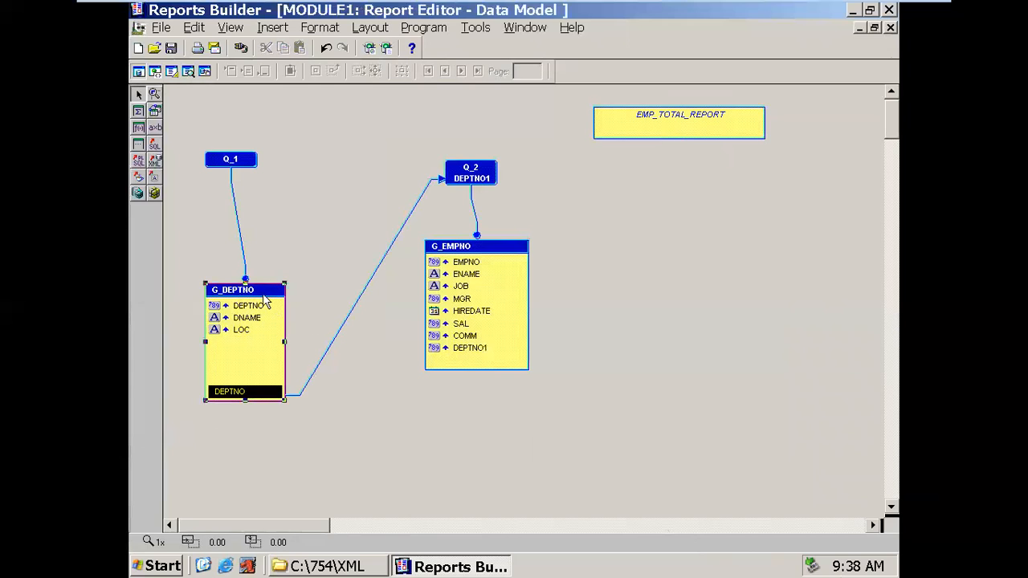
{"action": "left_click", "coordinate": [456, 257]}
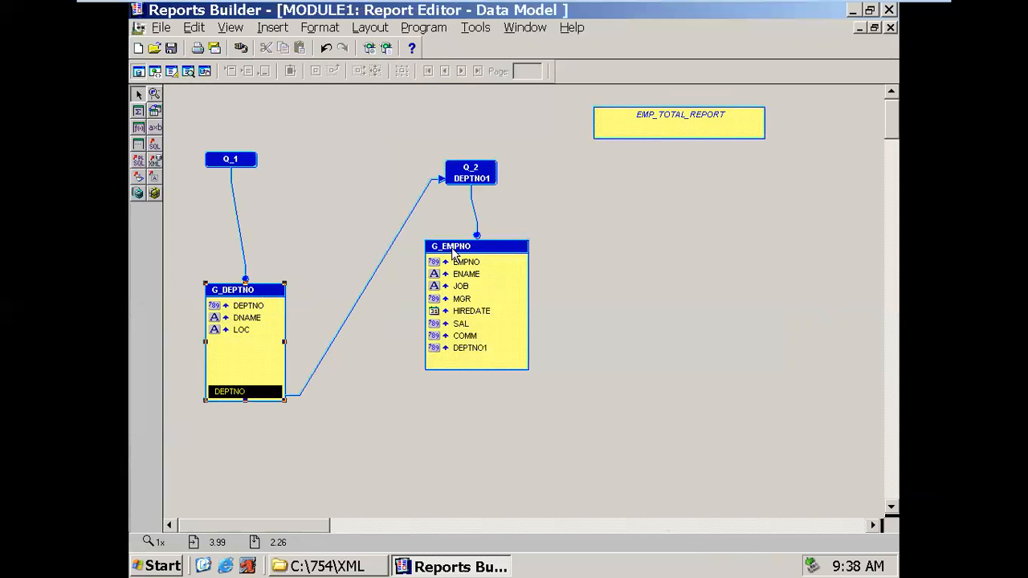
{"action": "left_click", "coordinate": [139, 112]}
{"action": "left_click", "coordinate": [233, 344]}
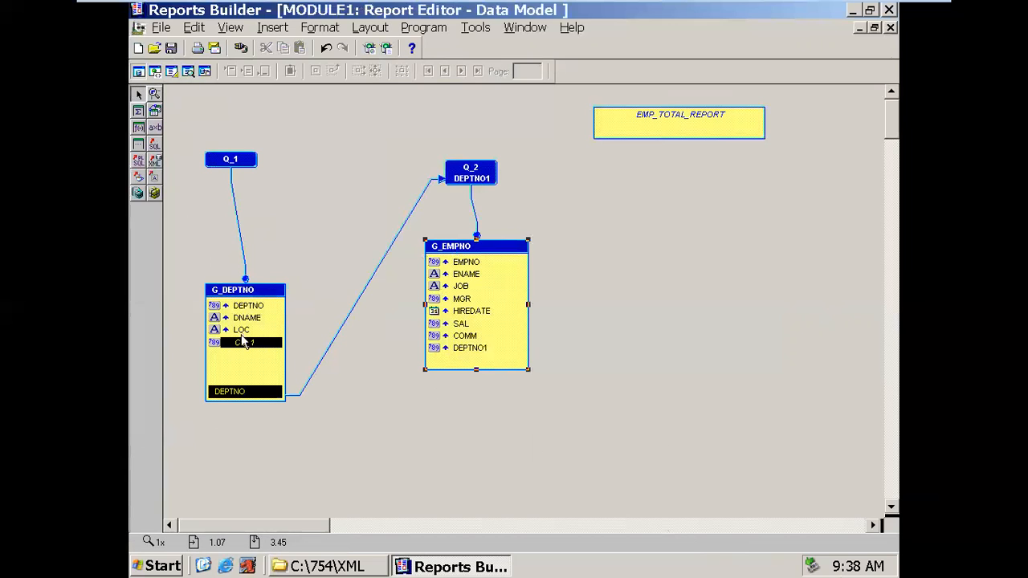
{"action": "double_click", "coordinate": [243, 344]}
{"action": "left_click", "coordinate": [321, 124]}
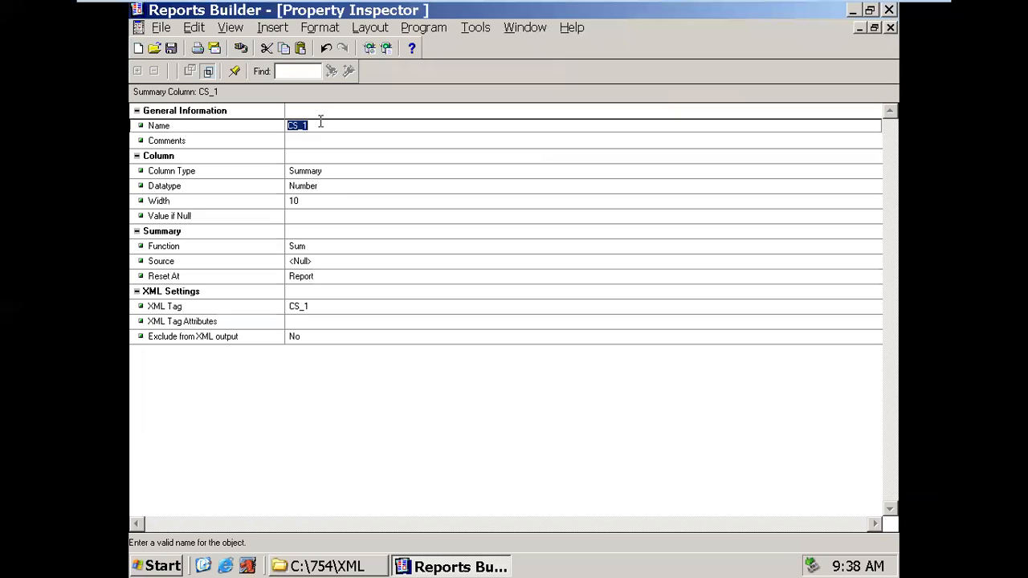
{"action": "type", "text": "DEPT_TOTAL_EMP"}
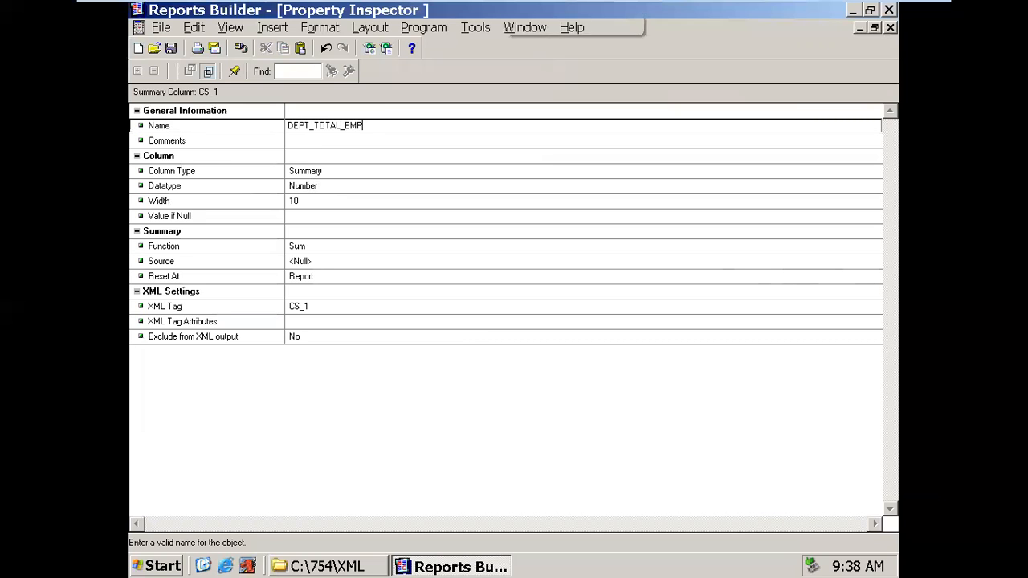
- Set DEPT_TOTAL_EMP to Count of EMPNO, reset at G_DEPTNO
{"action": "left_click", "coordinate": [314, 248]}
{"action": "key", "text": "c"}
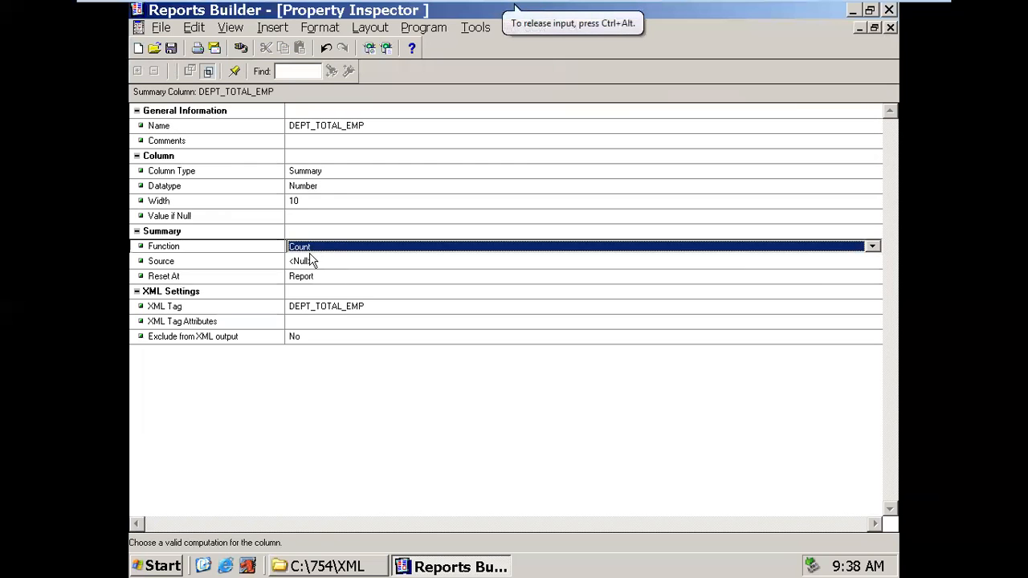
{"action": "left_click", "coordinate": [311, 260]}
{"action": "key", "text": "e"}
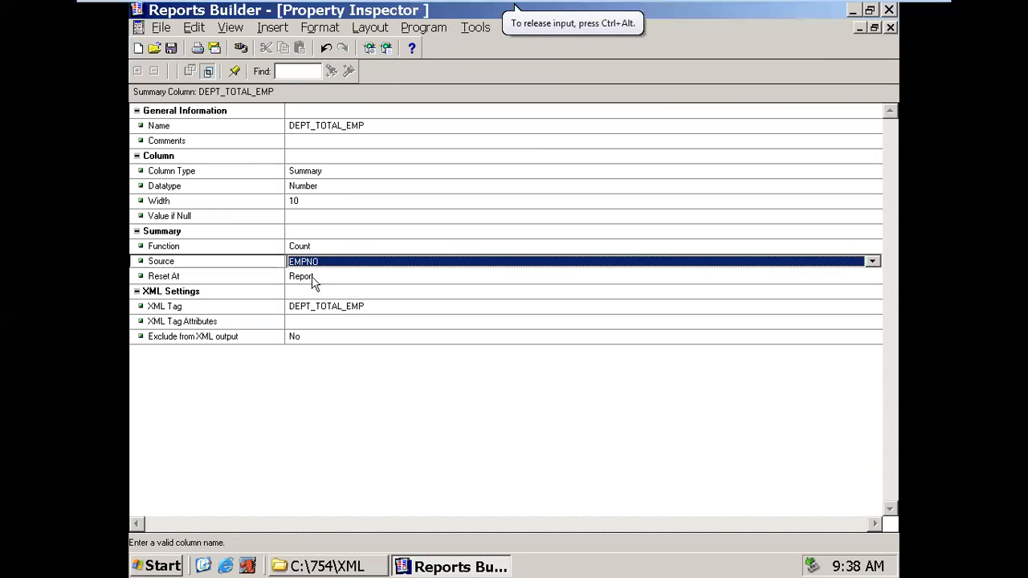
{"action": "left_click", "coordinate": [314, 277]}
{"action": "left_click", "coordinate": [327, 279]}
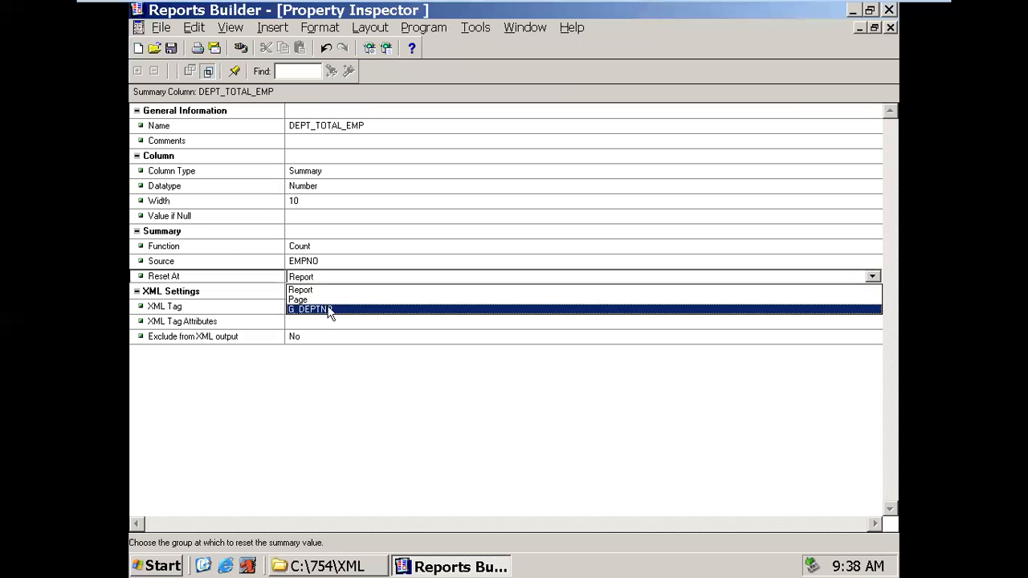
{"action": "left_click", "coordinate": [328, 310]}
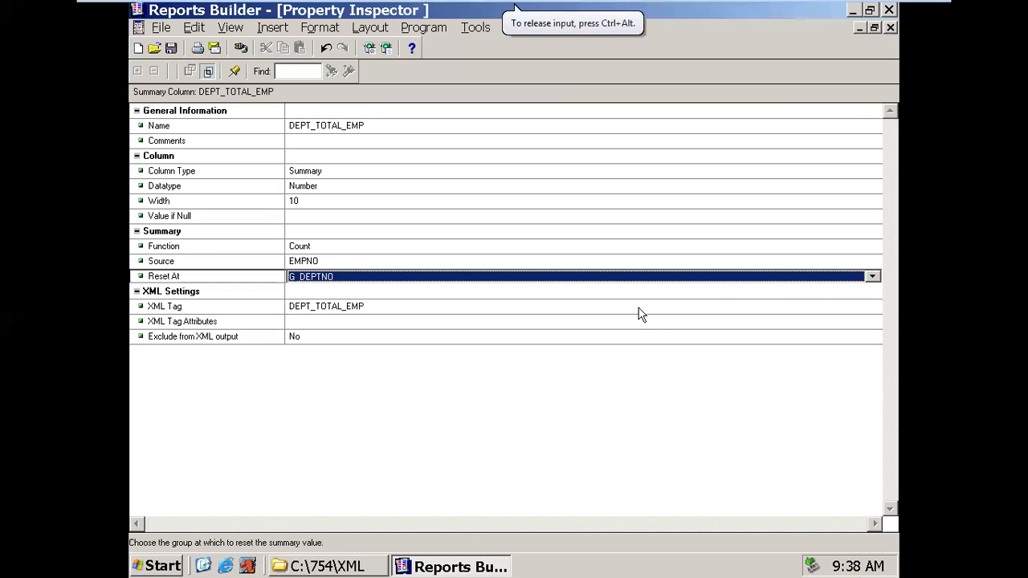
{"action": "left_click", "coordinate": [527, 234]}
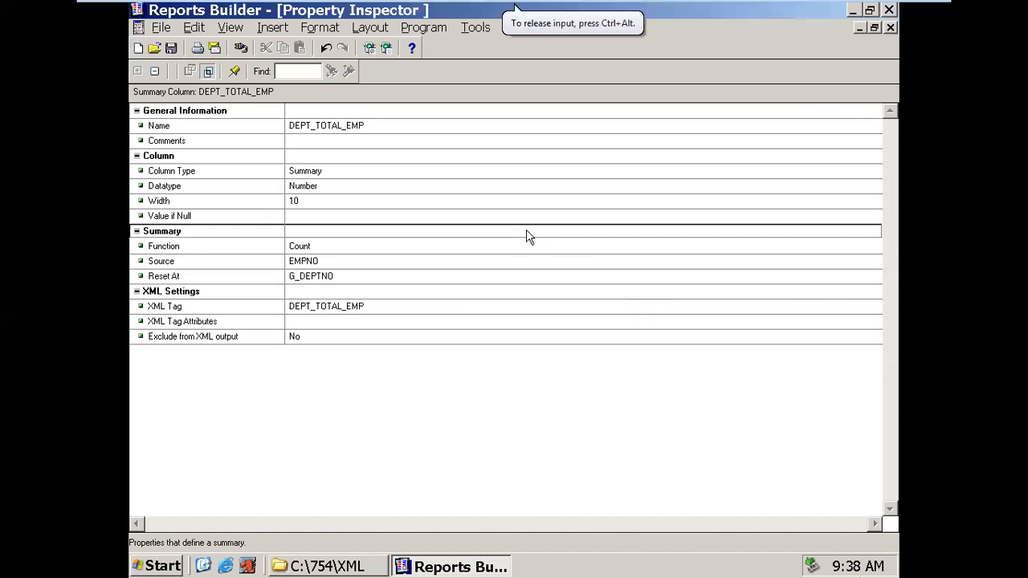
- Widen G_DEPTNO on both sides and enlarge the G_EMPNO group box
{"action": "left_click", "coordinate": [891, 27]}
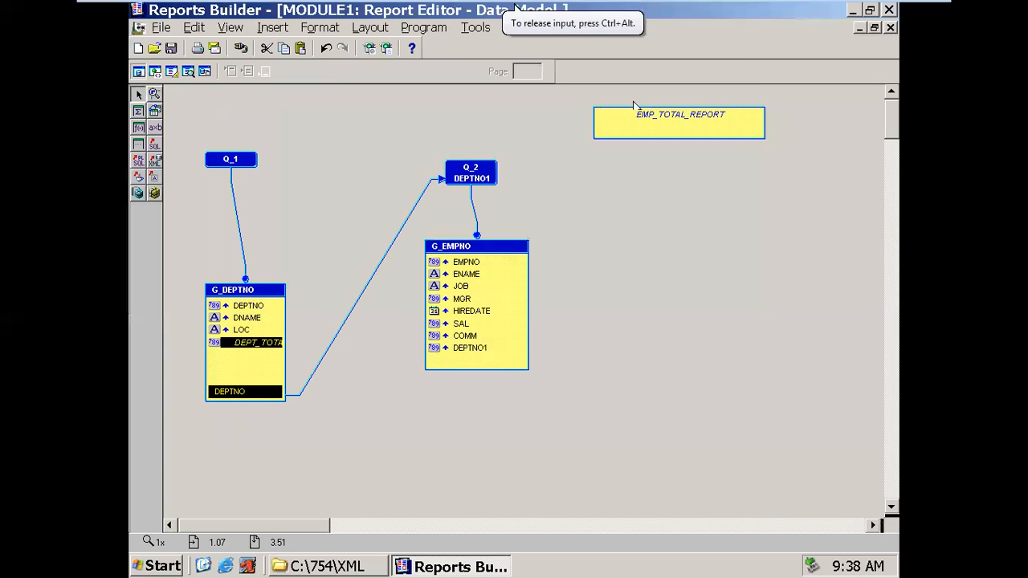
{"action": "left_click", "coordinate": [283, 305]}
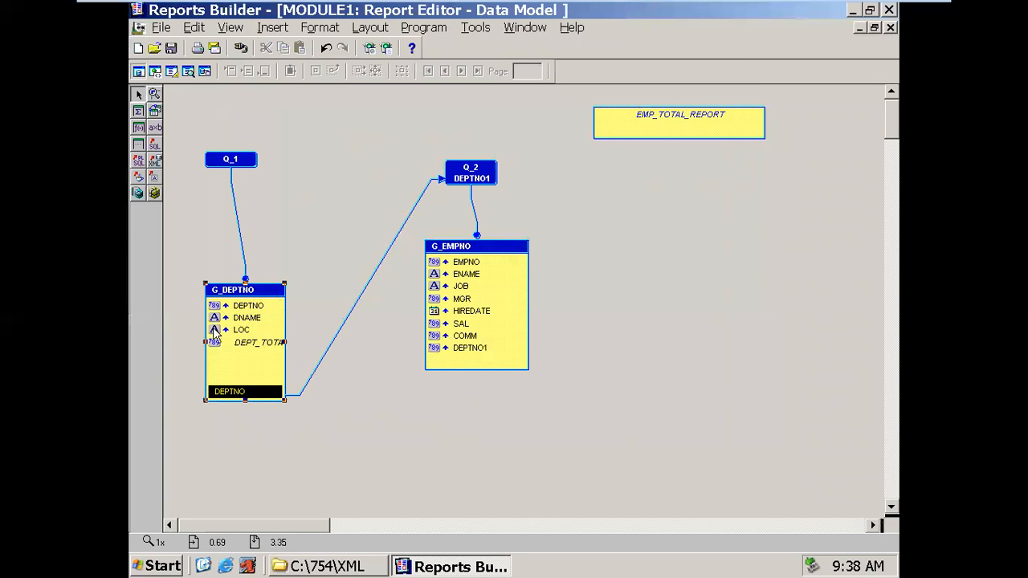
{"action": "left_click_drag", "start_coordinate": [204, 341], "coordinate": [167, 341]}
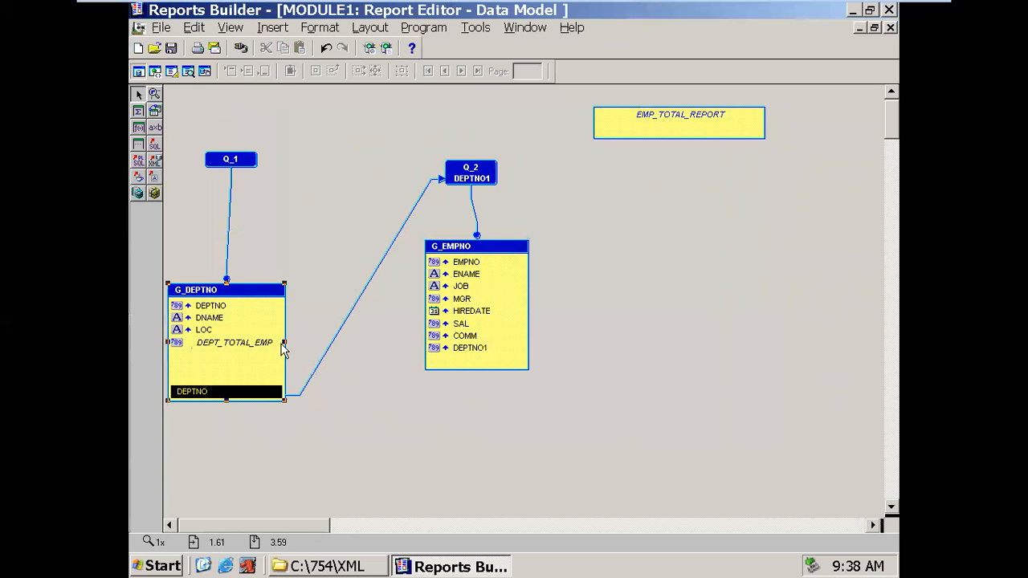
{"action": "left_click_drag", "start_coordinate": [284, 343], "coordinate": [318, 359]}
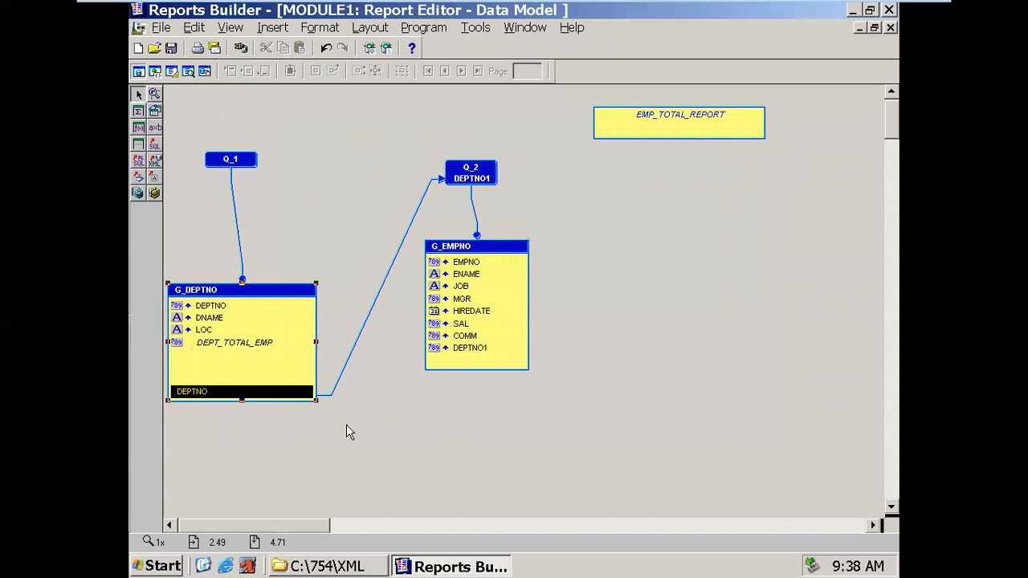
{"action": "left_click", "coordinate": [494, 254]}
{"action": "left_click_drag", "start_coordinate": [529, 371], "coordinate": [616, 445]}
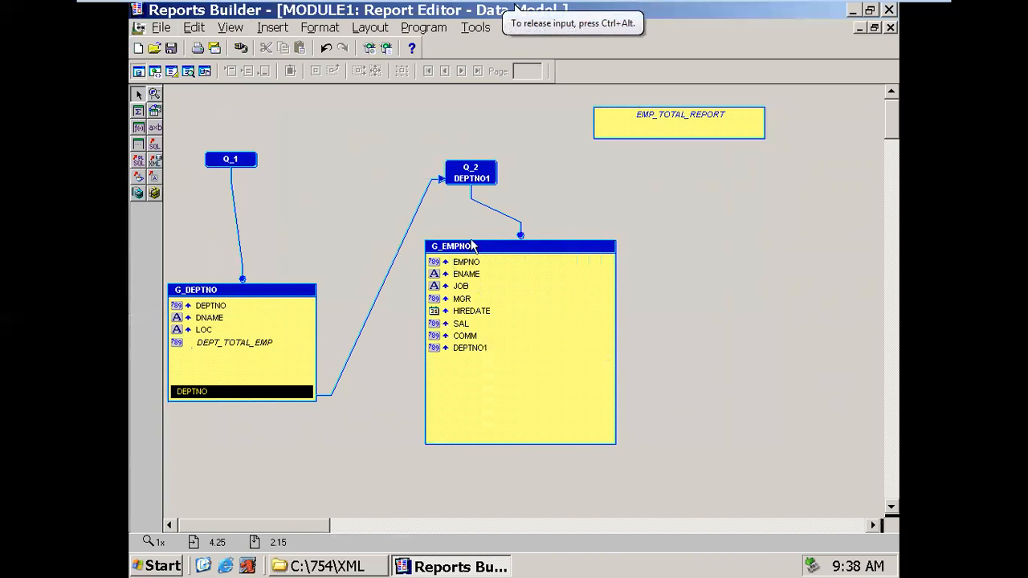
{"action": "left_click", "coordinate": [462, 324]}
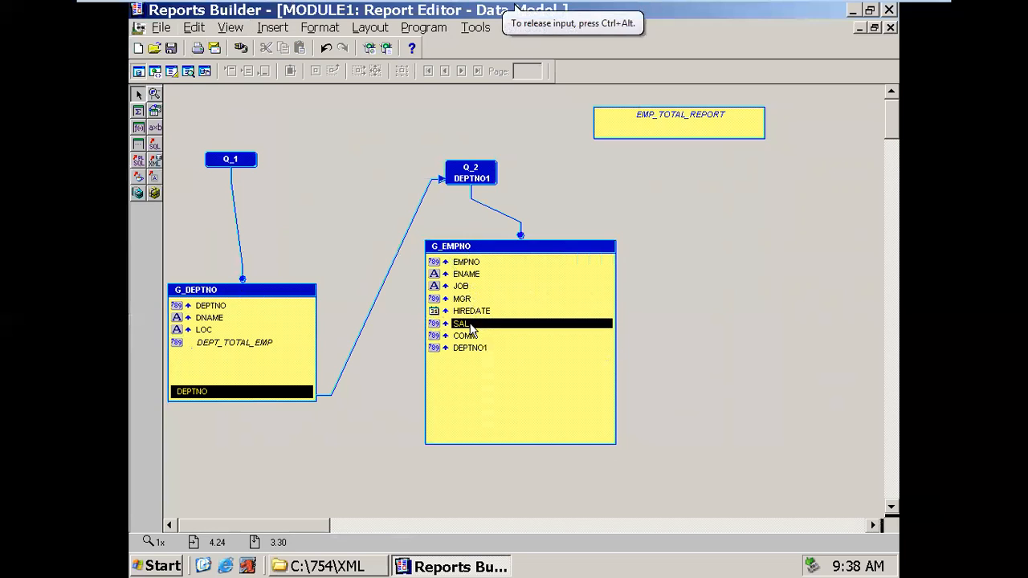
{"action": "left_click", "coordinate": [160, 566]}
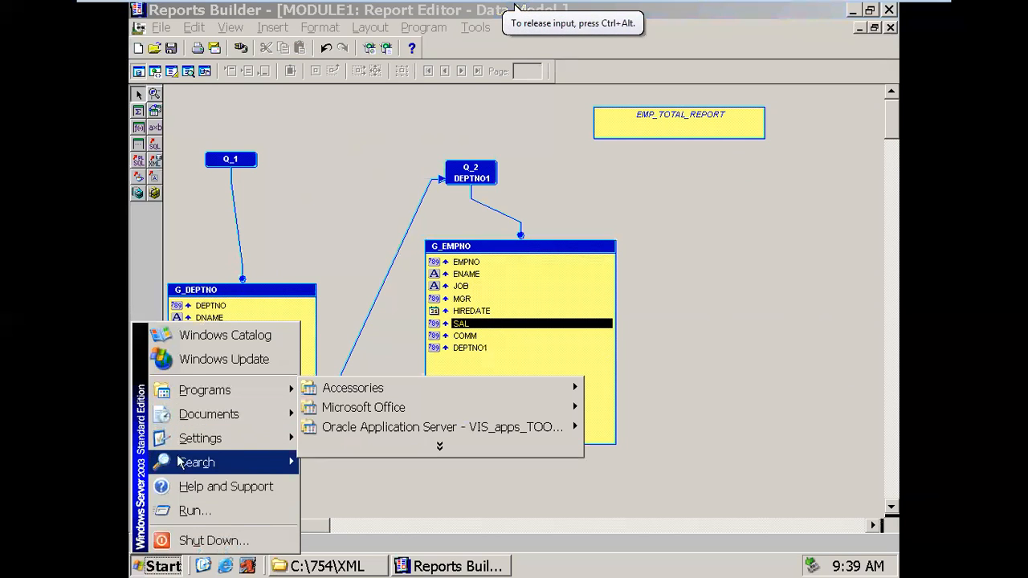
- Note the salary-grade thresholds '>5000 - A >3000' in a new Notepad, then minimize it
{"action": "left_click", "coordinate": [175, 509]}
{"action": "left_click", "coordinate": [231, 527]}
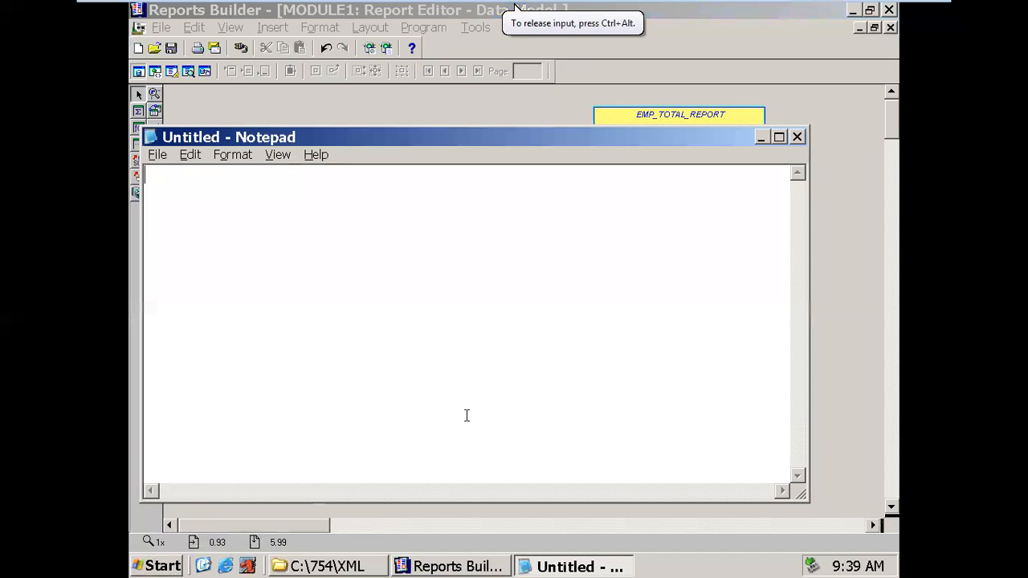
{"action": "type", "text": ">5000  - A  "}
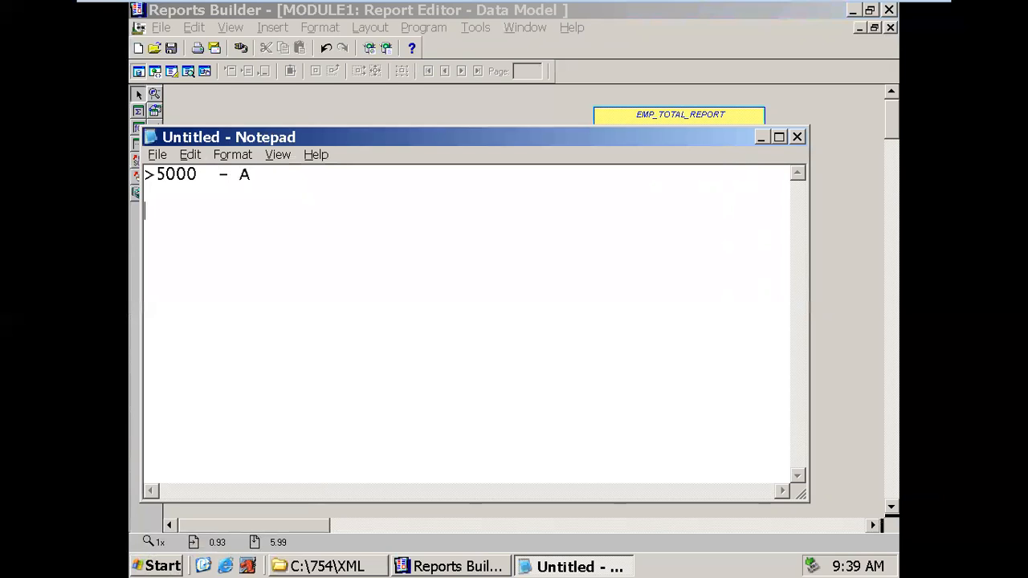
{"action": "type", "text": ">3000    -B"}
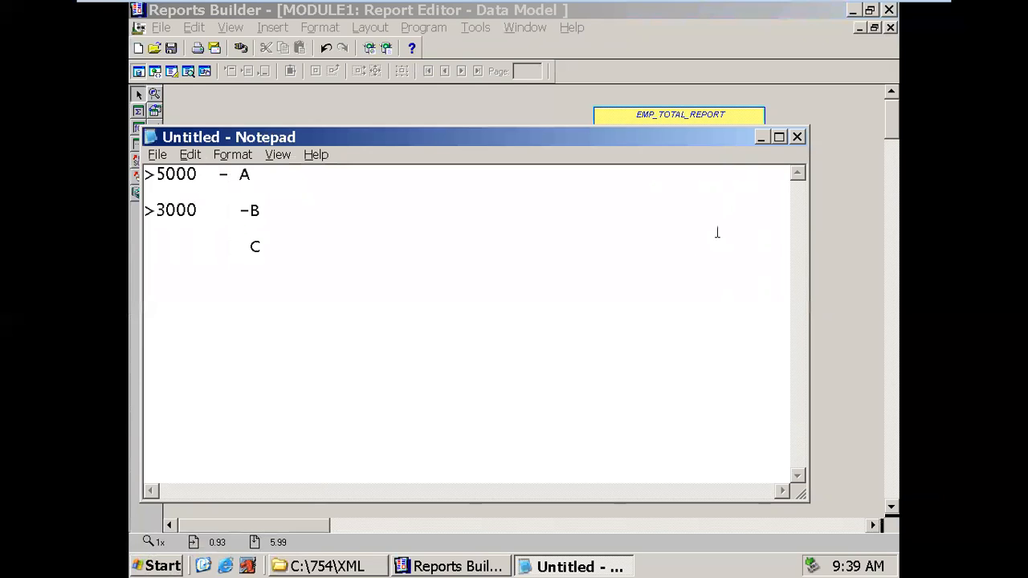
{"action": "left_click_drag", "start_coordinate": [739, 143], "coordinate": [812, 175]}
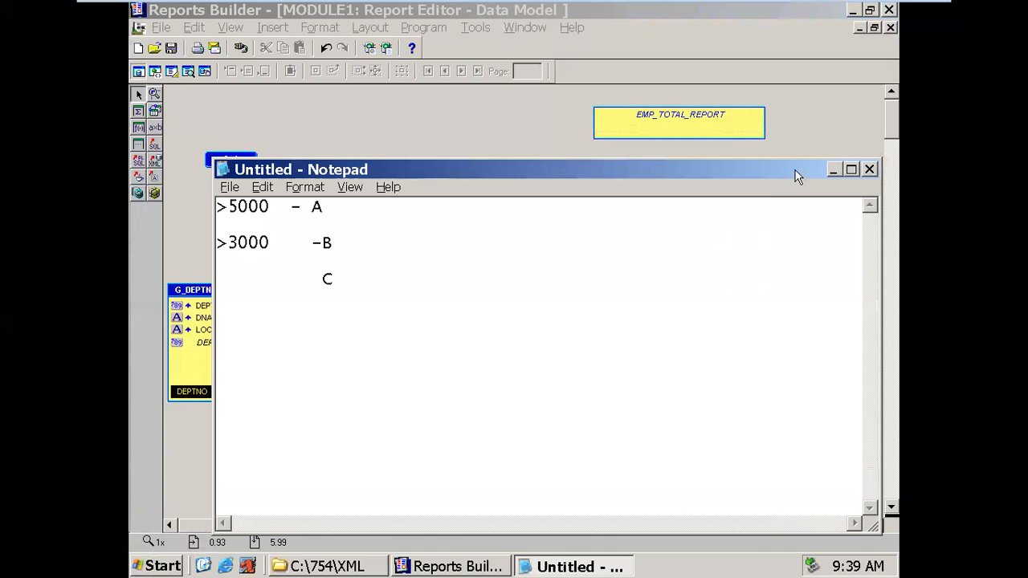
{"action": "left_click", "coordinate": [833, 171]}
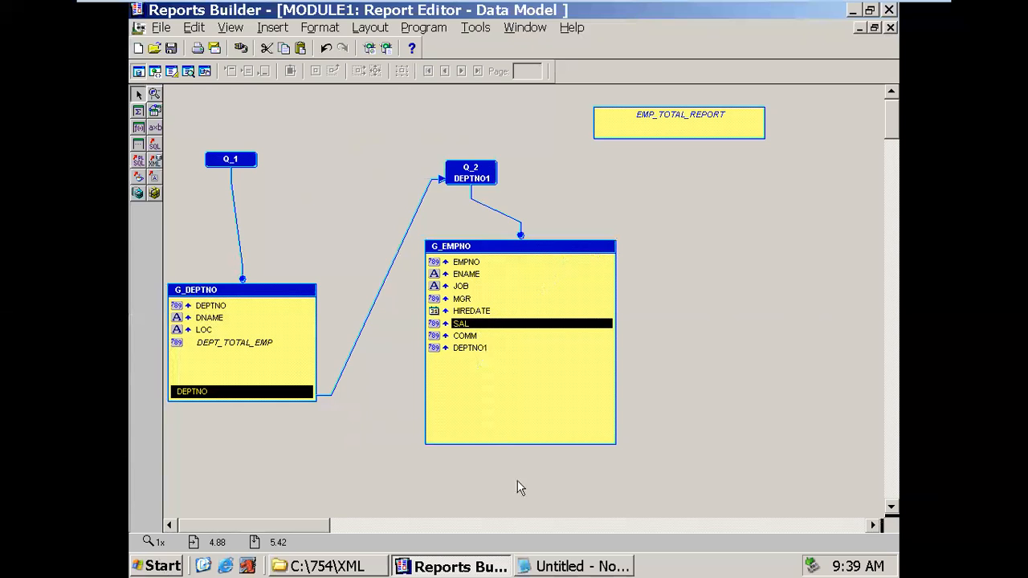
{"action": "left_click", "coordinate": [536, 568]}
{"action": "left_click_drag", "start_coordinate": [311, 207], "coordinate": [334, 243]}
{"action": "left_click_drag", "start_coordinate": [321, 278], "coordinate": [334, 279]}
{"action": "left_click", "coordinate": [526, 566]}
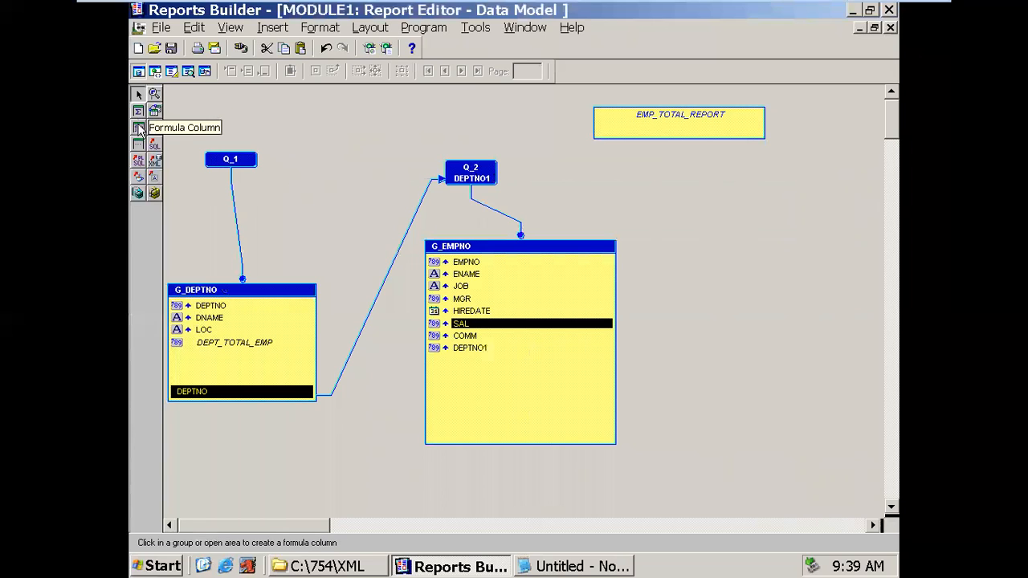
{"action": "double_click", "coordinate": [645, 127]}
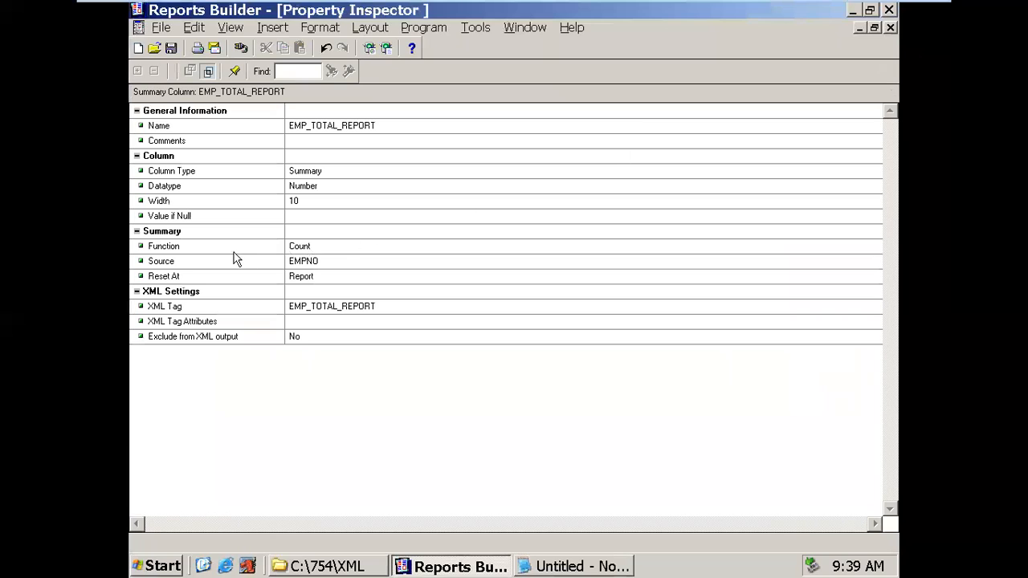
{"action": "left_click", "coordinate": [233, 245]}
{"action": "left_click", "coordinate": [305, 248]}
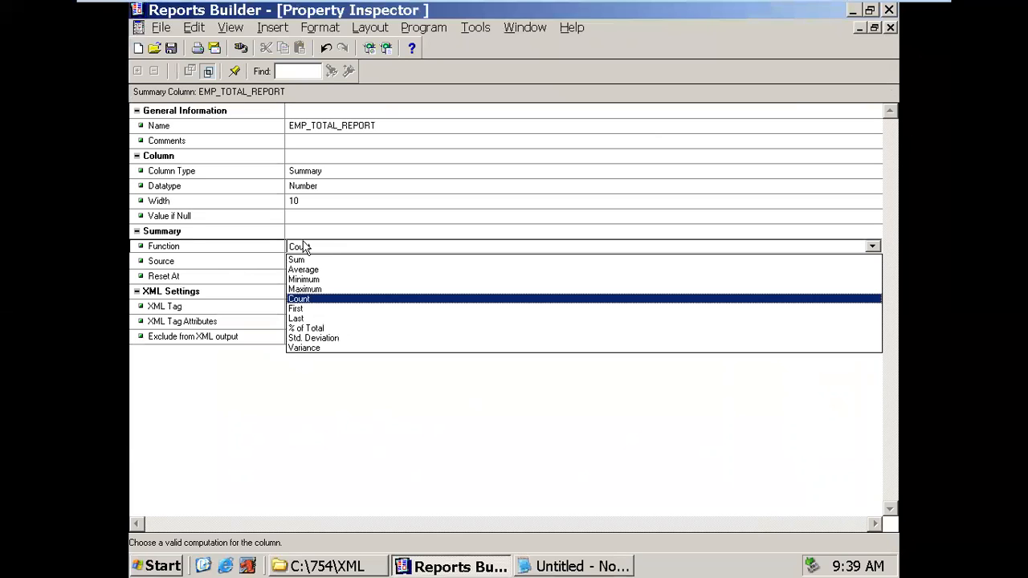
{"action": "left_click", "coordinate": [306, 249]}
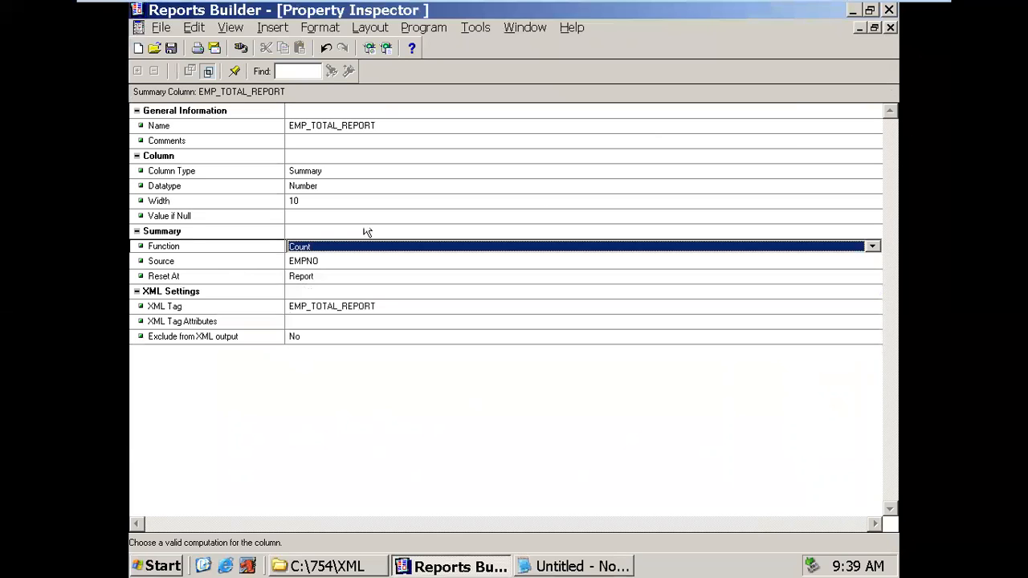
{"action": "left_click", "coordinate": [890, 28]}
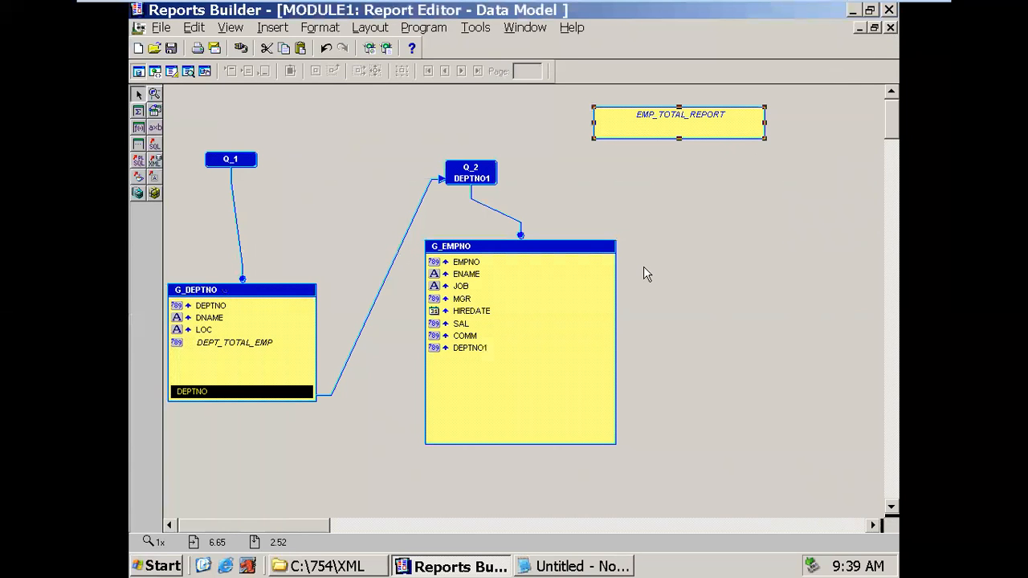
- Create a new formula column CF_1 in the G_EMPNO group, next to SAL
{"action": "left_click", "coordinate": [139, 128]}
{"action": "left_click", "coordinate": [491, 368]}
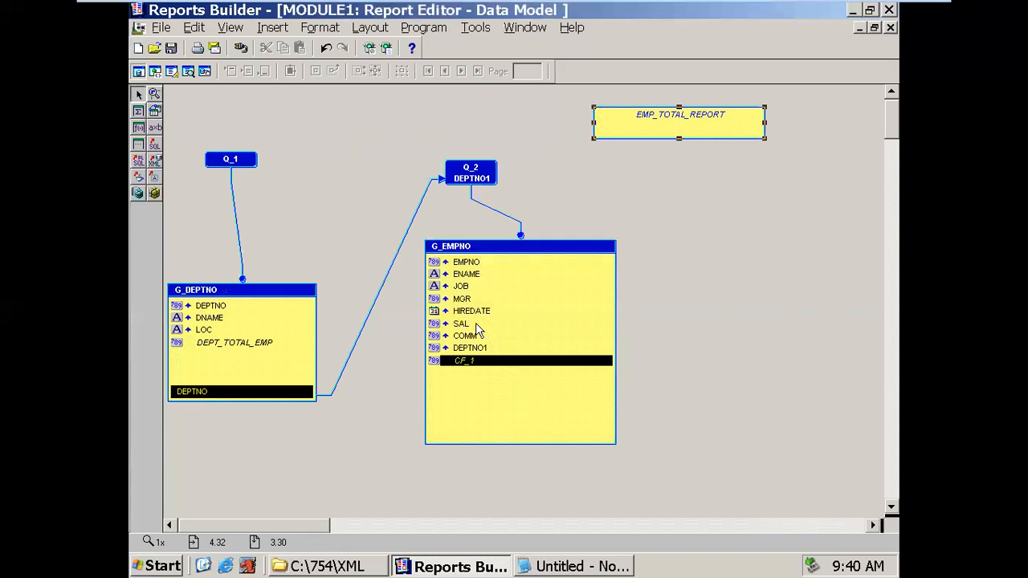
{"action": "left_click", "coordinate": [476, 325]}
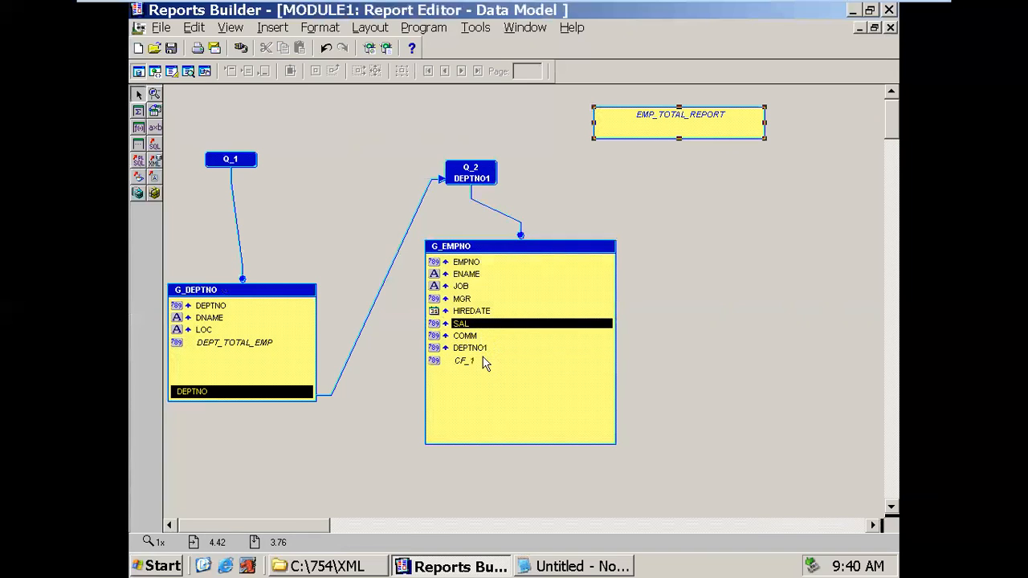
{"action": "left_click", "coordinate": [485, 366]}
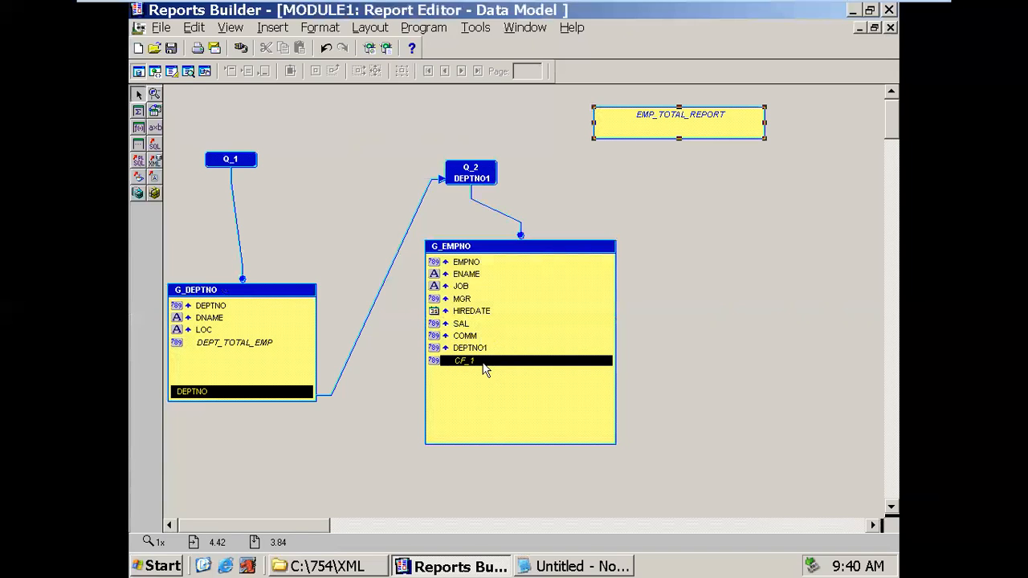
- Review the grade A and B rules in the notes, then open CF_1's Property Inspector
{"action": "left_click", "coordinate": [570, 566]}
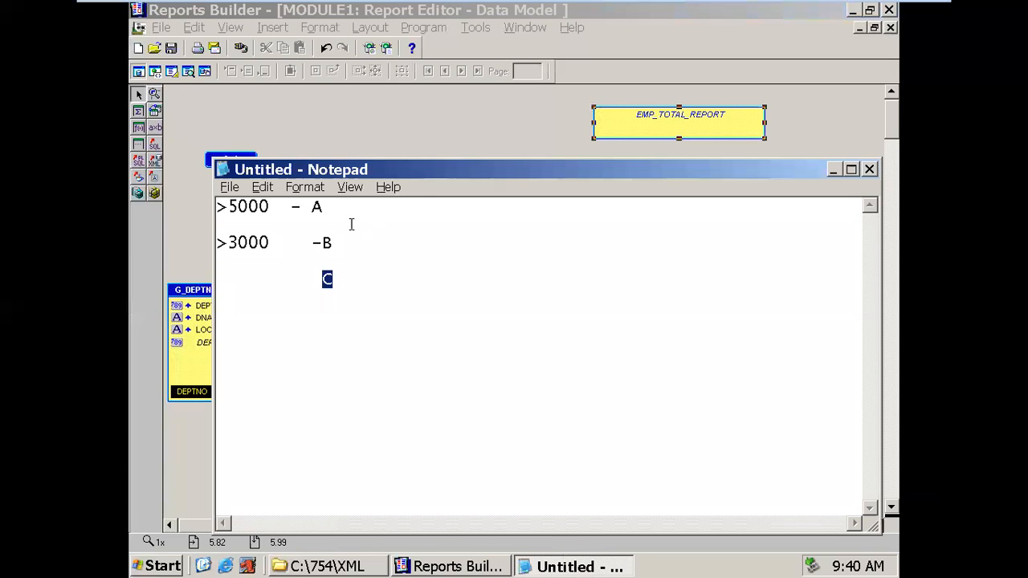
{"action": "left_click_drag", "start_coordinate": [311, 209], "coordinate": [323, 209]}
{"action": "left_click_drag", "start_coordinate": [321, 244], "coordinate": [335, 278]}
{"action": "left_click", "coordinate": [528, 567]}
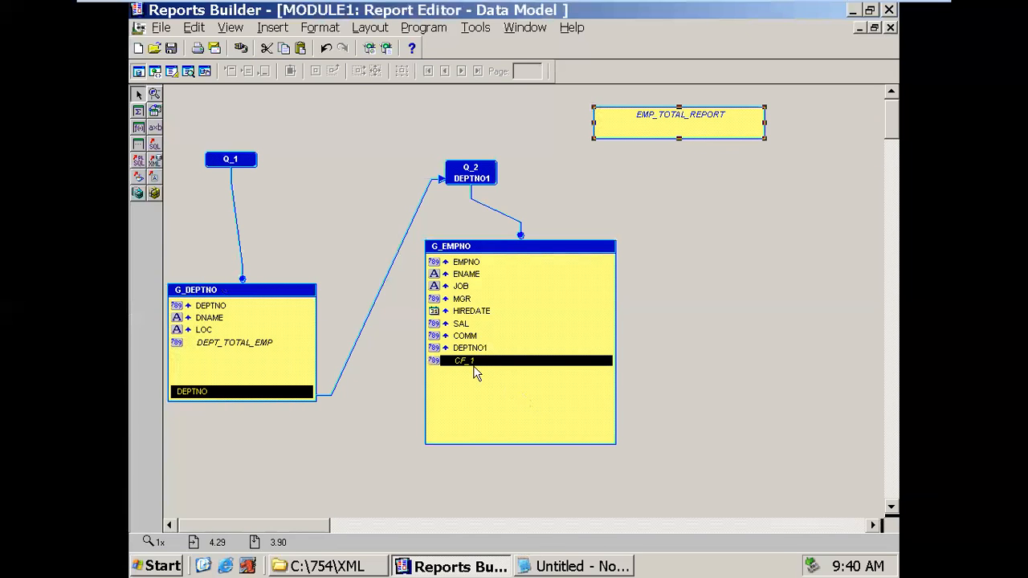
{"action": "right_click", "coordinate": [476, 367]}
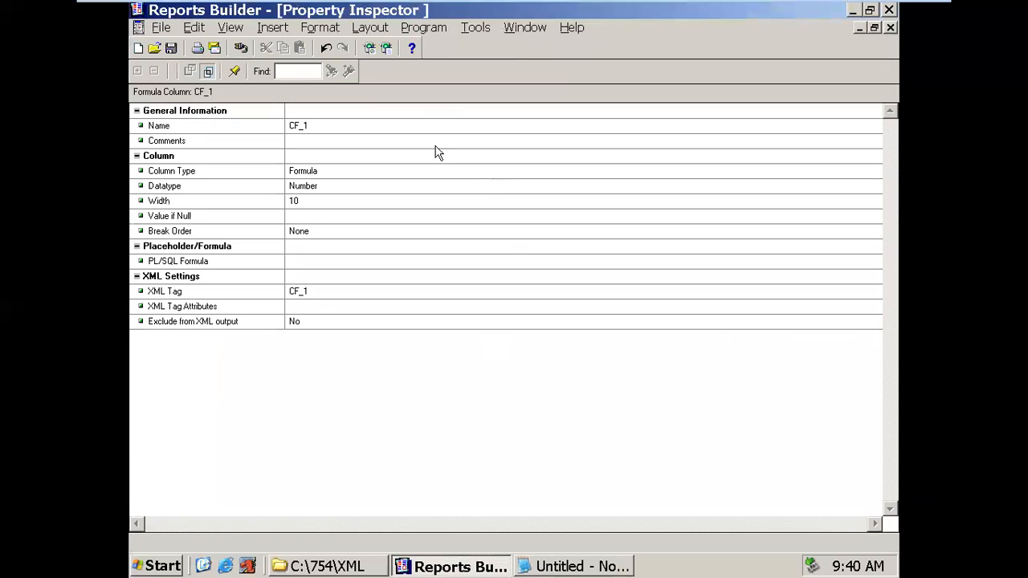
- Rename the formula column to GRADE, with Character datatype and width 1
{"action": "left_click", "coordinate": [439, 124]}
{"action": "type", "text": "GRADE"}
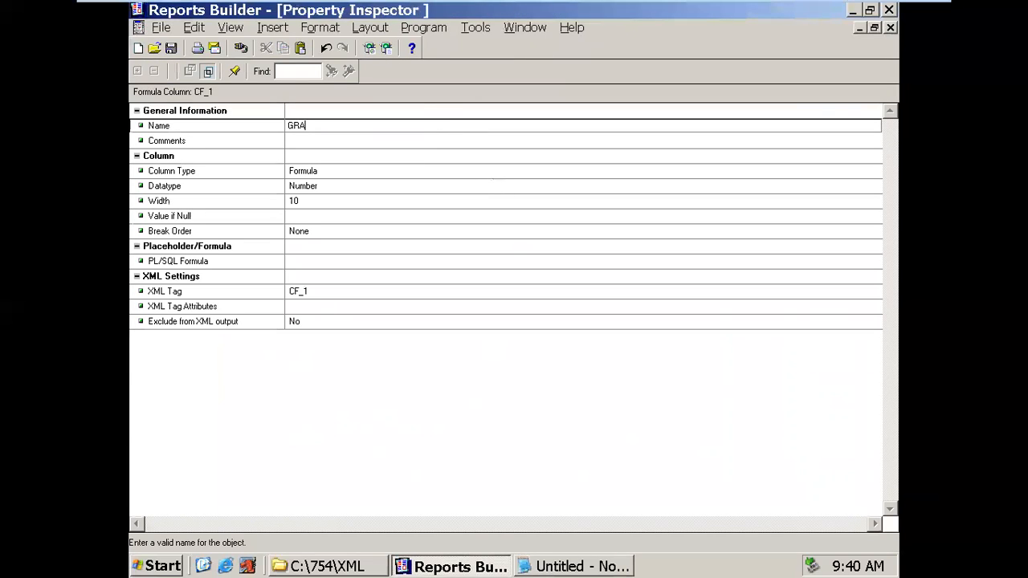
{"action": "left_click", "coordinate": [356, 191]}
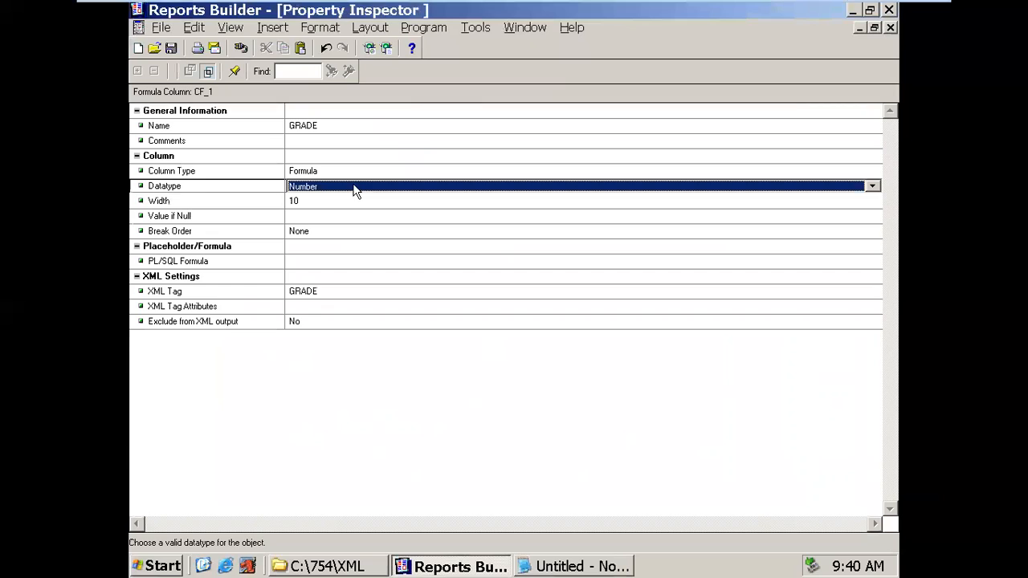
{"action": "double_click", "coordinate": [356, 191]}
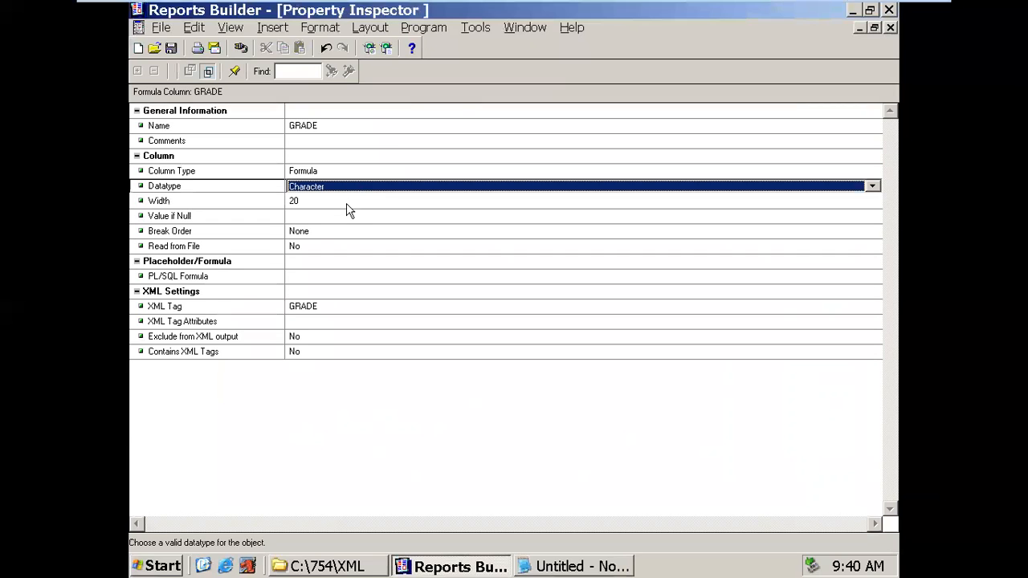
{"action": "left_click", "coordinate": [346, 204]}
{"action": "type", "text": "1"}
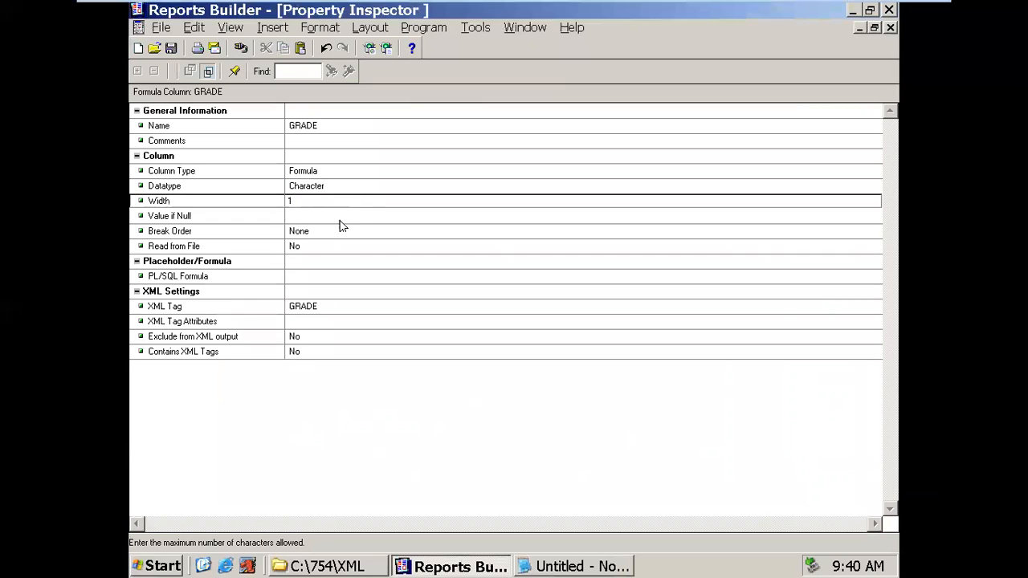
- Open GRADE's PL/SQL formula in the code editor
{"action": "left_click", "coordinate": [318, 277]}
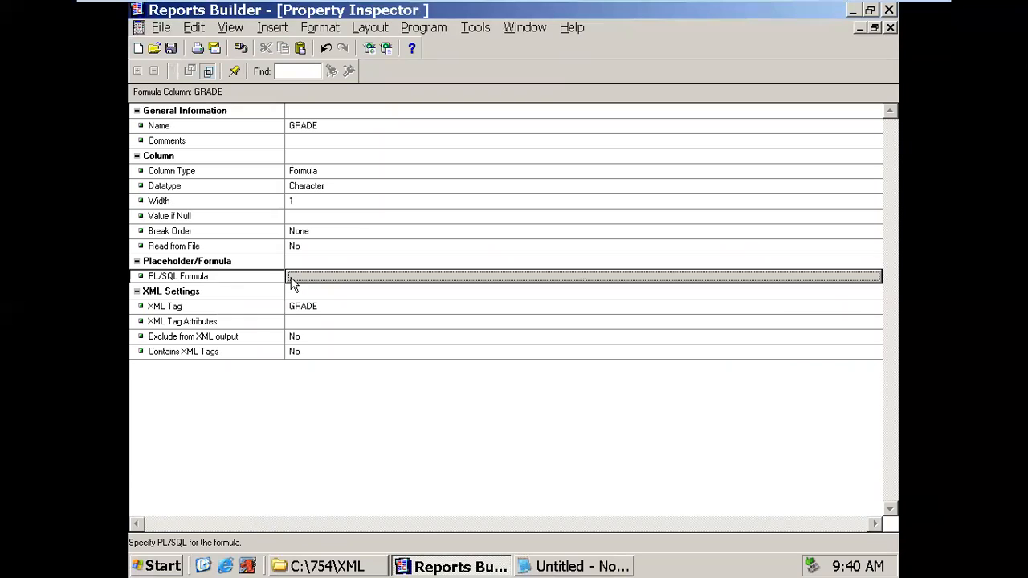
{"action": "left_click", "coordinate": [292, 279]}
{"action": "left_click_drag", "start_coordinate": [199, 128], "coordinate": [150, 135]}
- Write the IF/ELSIF branches returning 'A' for SAL>=5000 and 'B' for SAL>=3000
{"action": "left_click", "coordinate": [368, 143]}
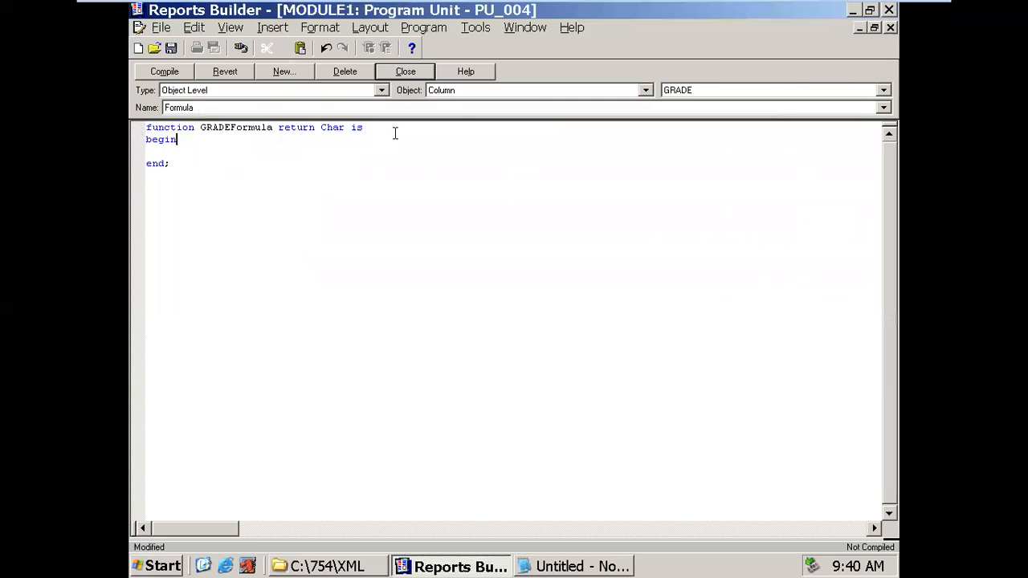
{"action": "key", "text": "Return"}
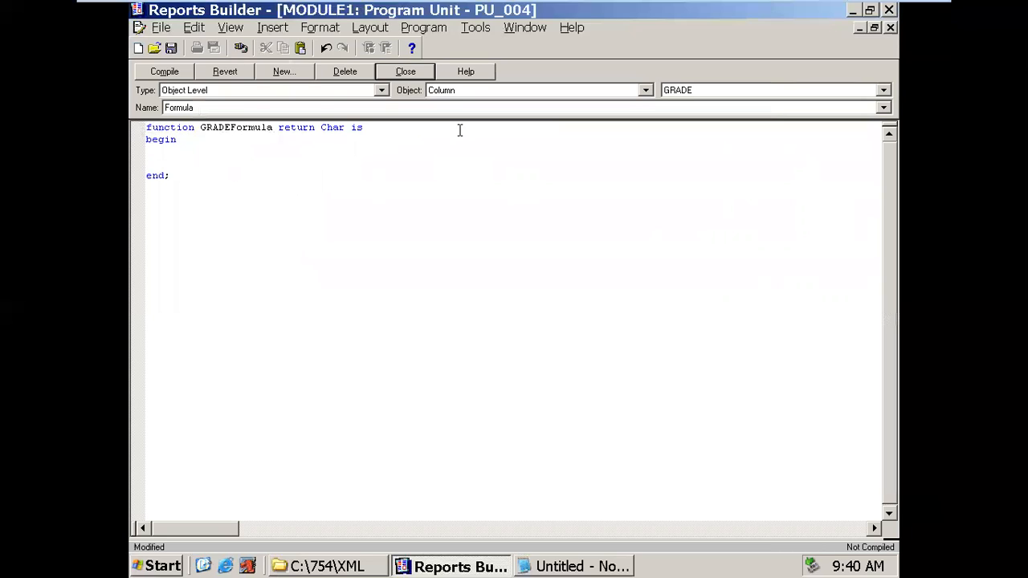
{"action": "type", "text": "IF(:SA"}
{"action": "type", "text": "L>500"}
{"action": "type", "text": "="}
{"action": "type", "text": " then"}
{"action": "key", "text": "Return"}
{"action": "type", "text": "retunr('A');"}
{"action": "key", "text": "Return"}
{"action": "type", "text": "els"}
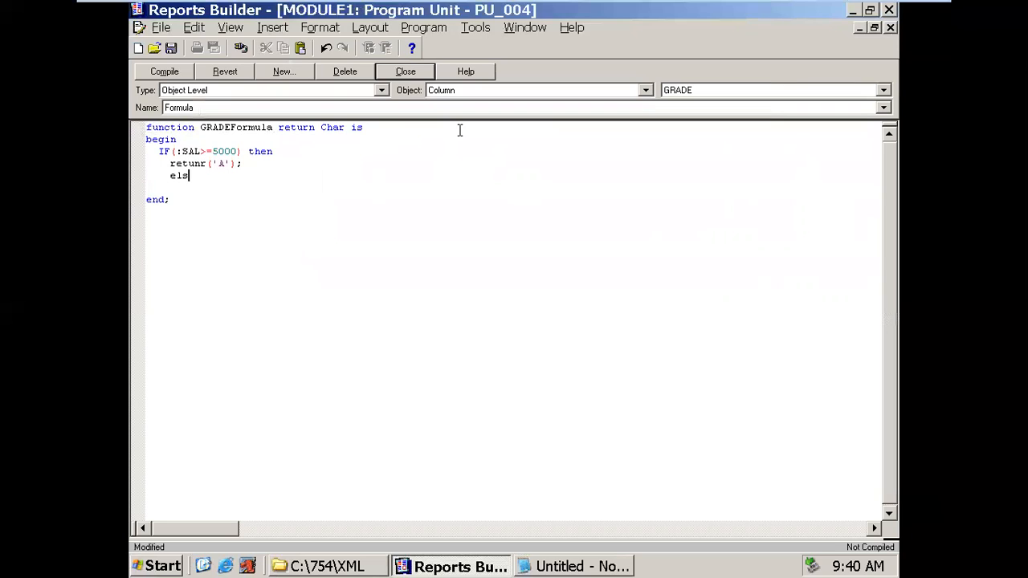
{"action": "type", "text": "if(:SAL>=3000) then"}
{"action": "key", "text": "Return"}
{"action": "type", "text": "return('B');"}
- Add the ELSE branch returning 'C' and close it with End If
{"action": "key", "text": "Return"}
{"action": "type", "text": "else"}
{"action": "key", "text": "Return"}
{"action": "type", "text": "return"}
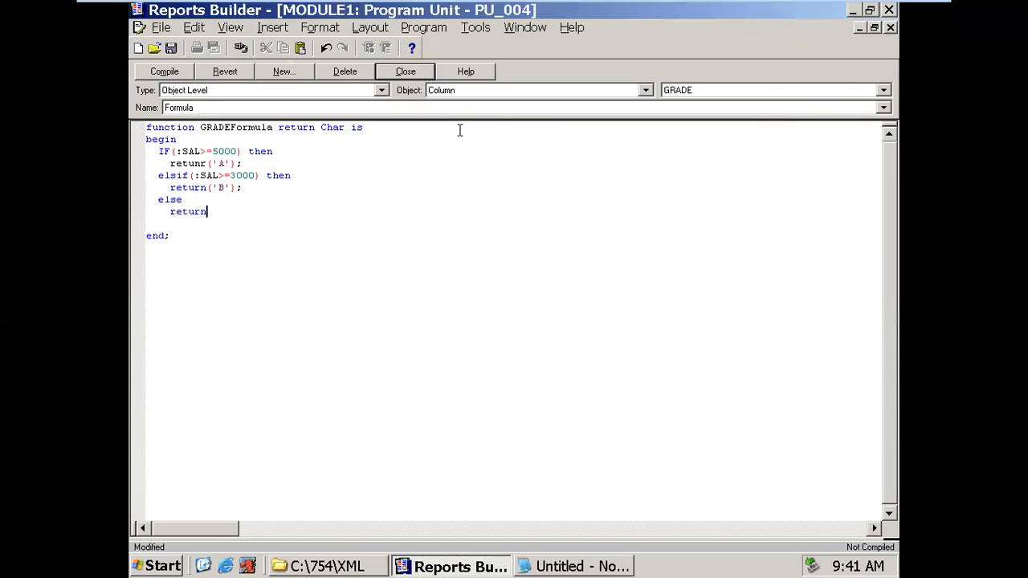
{"action": "type", "text": "('C');"}
{"action": "key", "text": "Return"}
{"action": "type", "text": "End If;"}
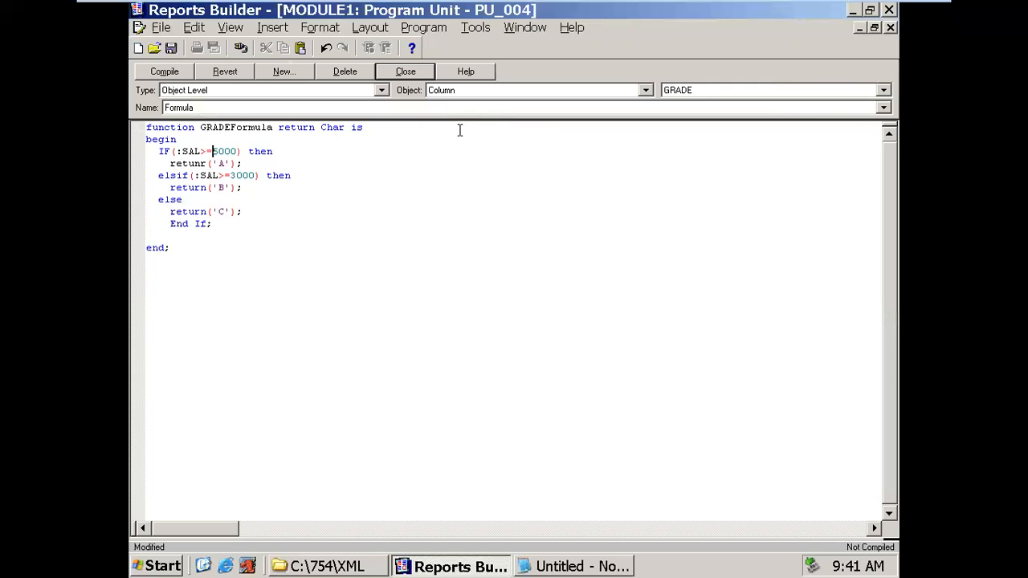
- Correct 'retunr' to 'return', compile the formula, and close the editor
{"action": "key", "text": "Delete"}
{"action": "type", "text": "n"}
{"action": "left_click", "coordinate": [149, 73]}
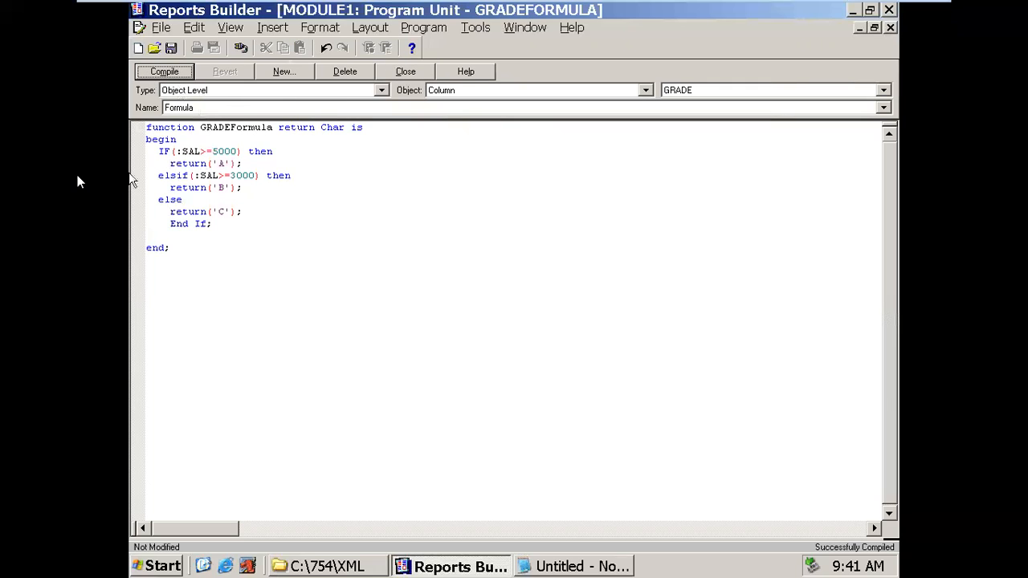
{"action": "left_click_drag", "start_coordinate": [176, 151], "coordinate": [233, 163]}
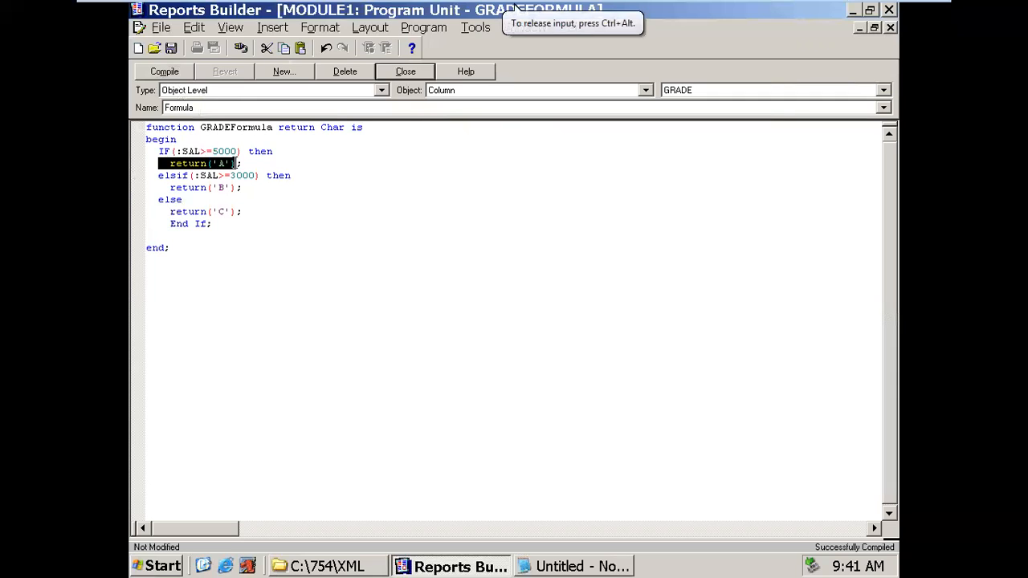
{"action": "left_click", "coordinate": [383, 72]}
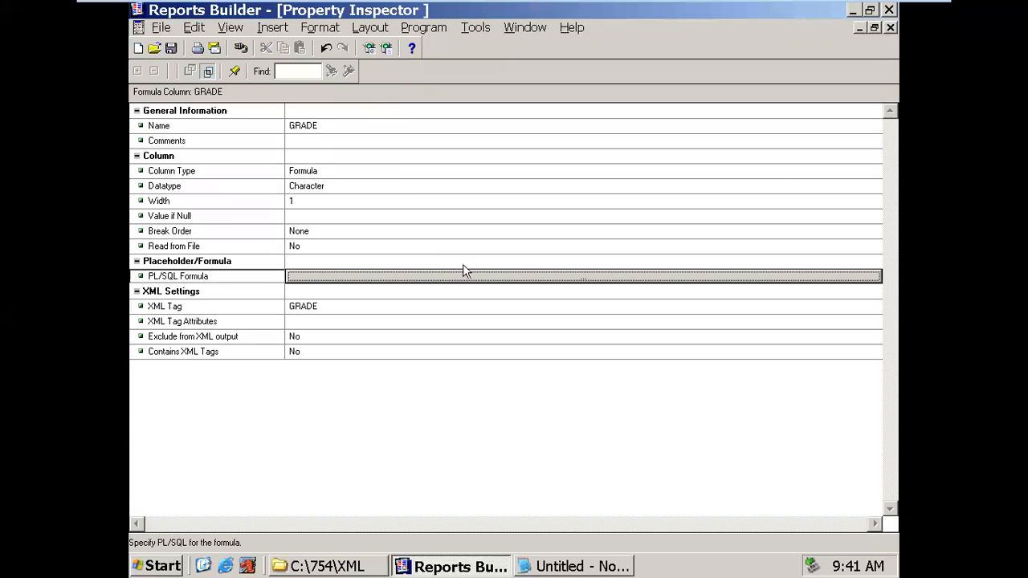
- Close GRADE's Property Inspector and check that GRADE now sits below SAL in G_EMPNO
{"action": "left_click", "coordinate": [890, 27]}
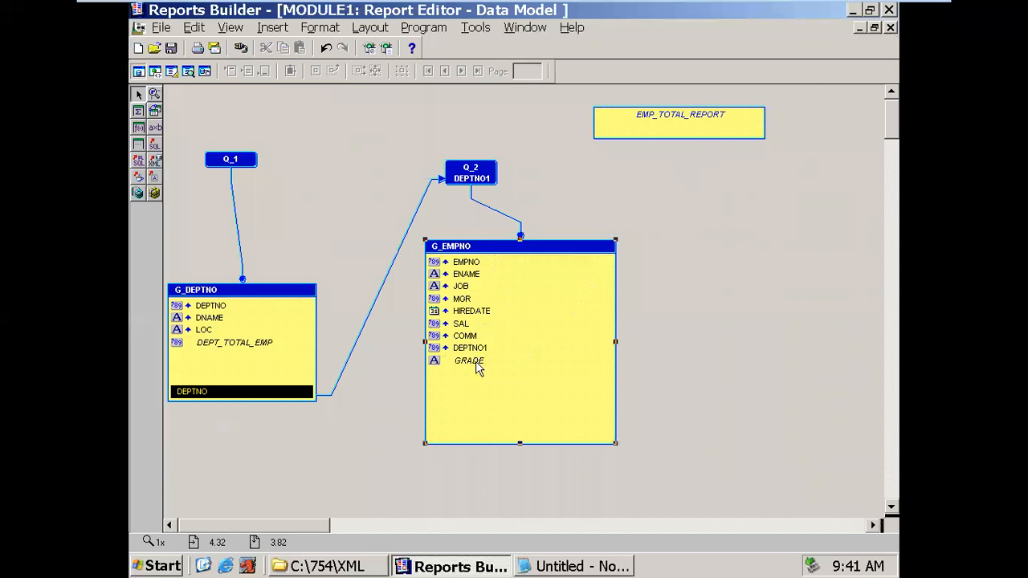
{"action": "left_click", "coordinate": [480, 363]}
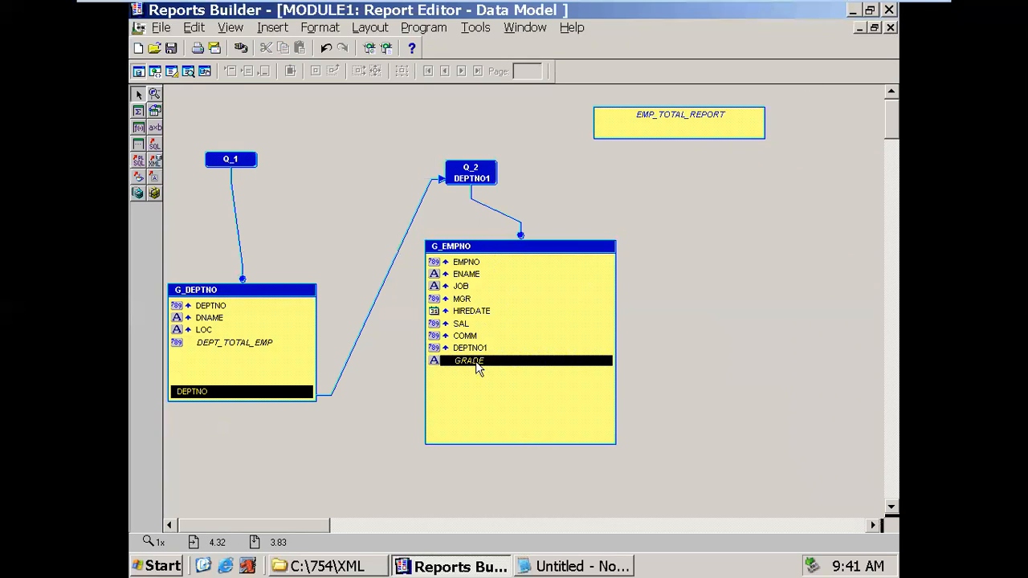
{"action": "left_click", "coordinate": [471, 326]}
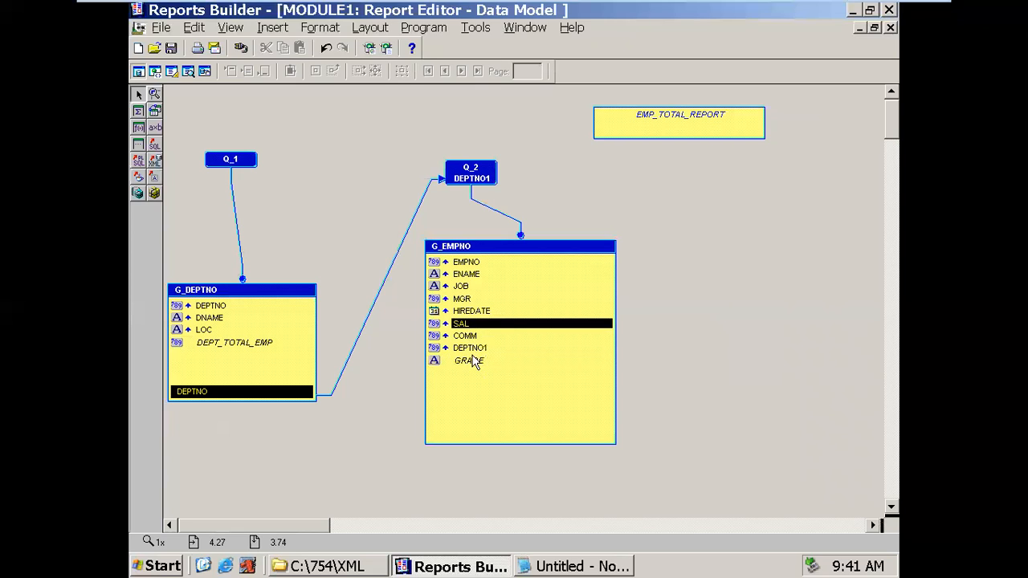
{"action": "left_click", "coordinate": [474, 361]}
{"action": "left_click", "coordinate": [470, 326]}
{"action": "left_click", "coordinate": [478, 361]}
{"action": "left_click", "coordinate": [327, 163]}
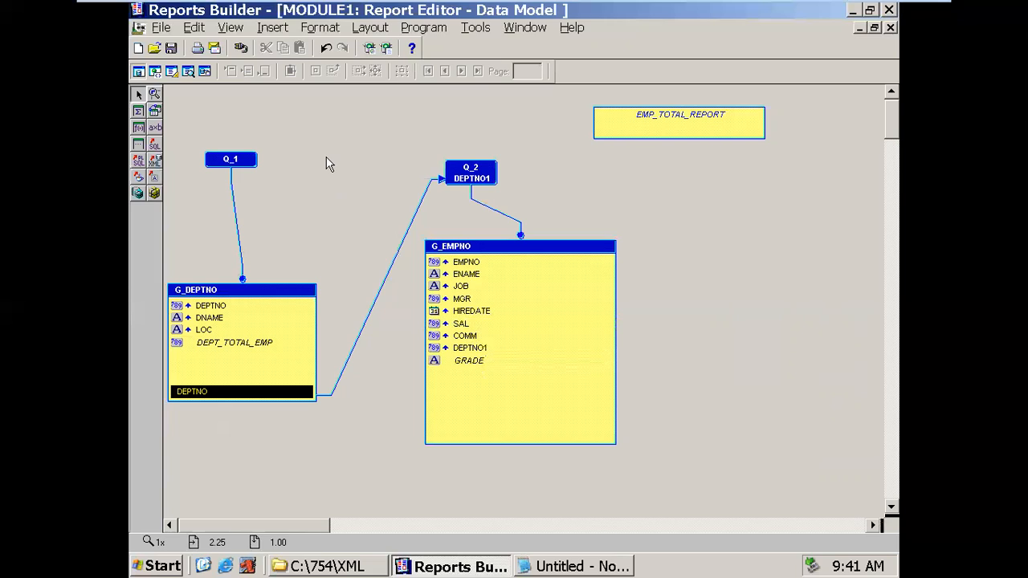
{"action": "left_click", "coordinate": [262, 294]}
{"action": "left_click", "coordinate": [445, 254]}
- In Save As, keep the XML folder, choose Reports Binary (*.rdf), and name the file DEPT_EMP_754
{"action": "left_click", "coordinate": [168, 48]}
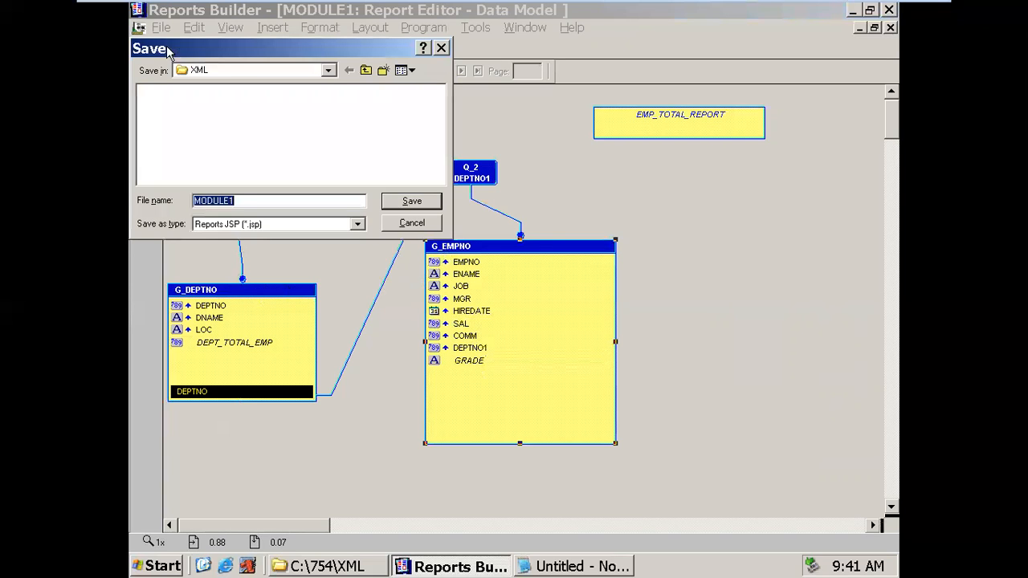
{"action": "left_click", "coordinate": [327, 70]}
{"action": "left_click", "coordinate": [328, 70]}
{"action": "left_click", "coordinate": [276, 222]}
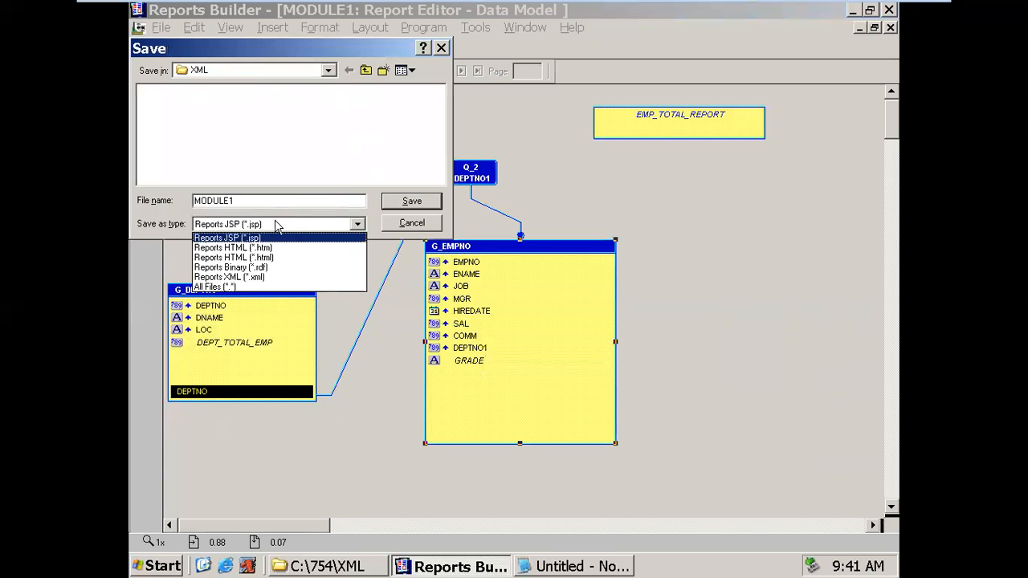
{"action": "left_click", "coordinate": [268, 268]}
{"action": "left_click_drag", "start_coordinate": [246, 201], "coordinate": [158, 201]}
{"action": "type", "text": "DE"}
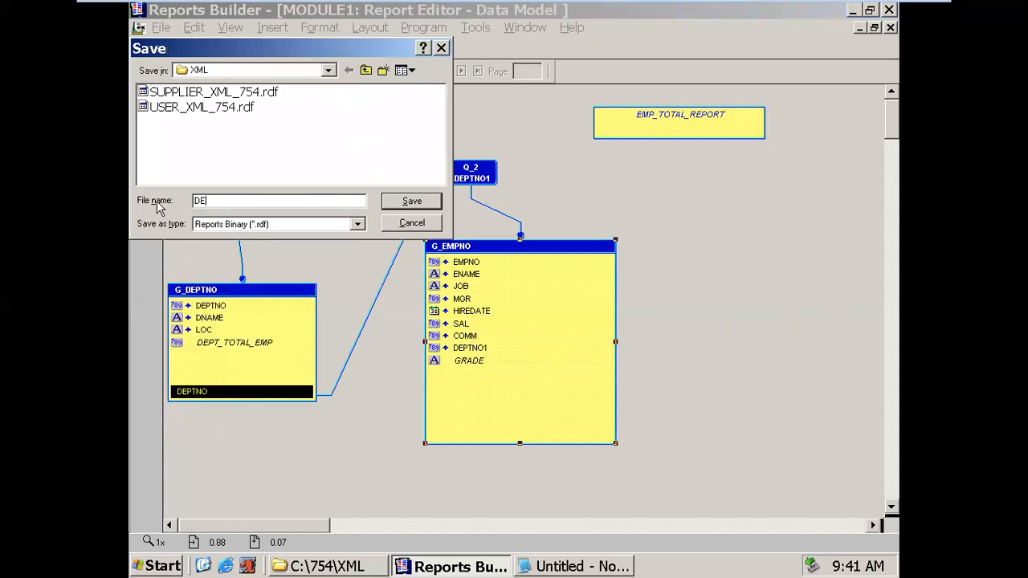
{"action": "type", "text": "PT_EMP_754"}
- Save DEPT_EMP_754.rdf, then generate the report to file as XML, saving DEPT_EMP_754.xml
{"action": "left_click", "coordinate": [408, 204]}
{"action": "left_click", "coordinate": [161, 28]}
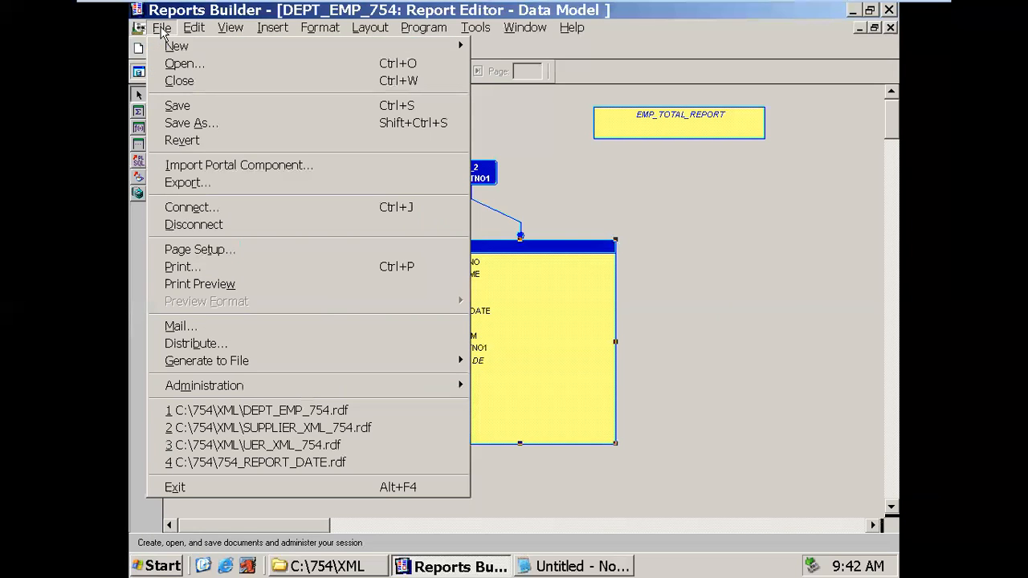
{"action": "mouse_move", "coordinate": [207, 368]}
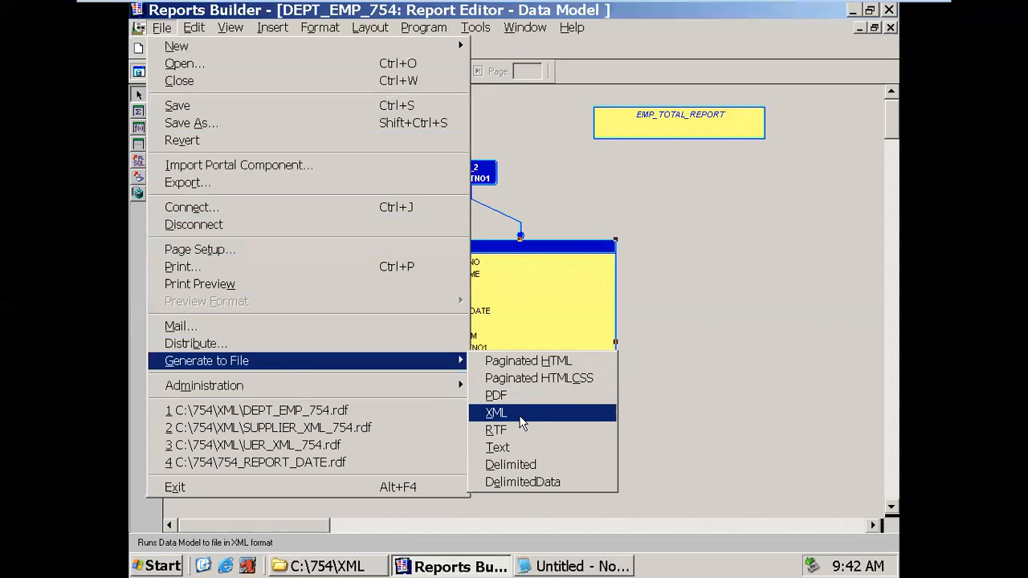
{"action": "left_click", "coordinate": [519, 415]}
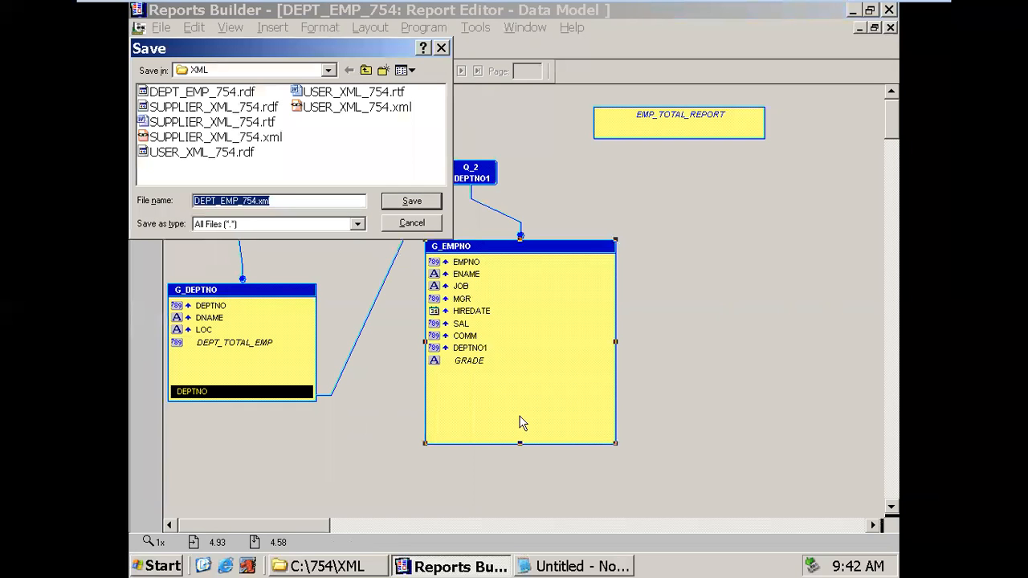
{"action": "left_click", "coordinate": [352, 172]}
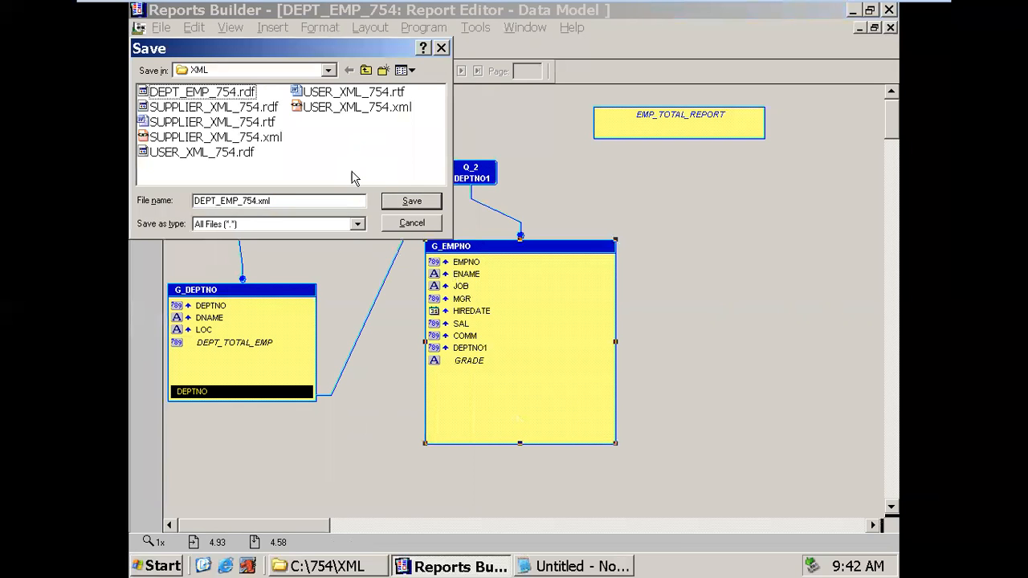
{"action": "left_click", "coordinate": [386, 203]}
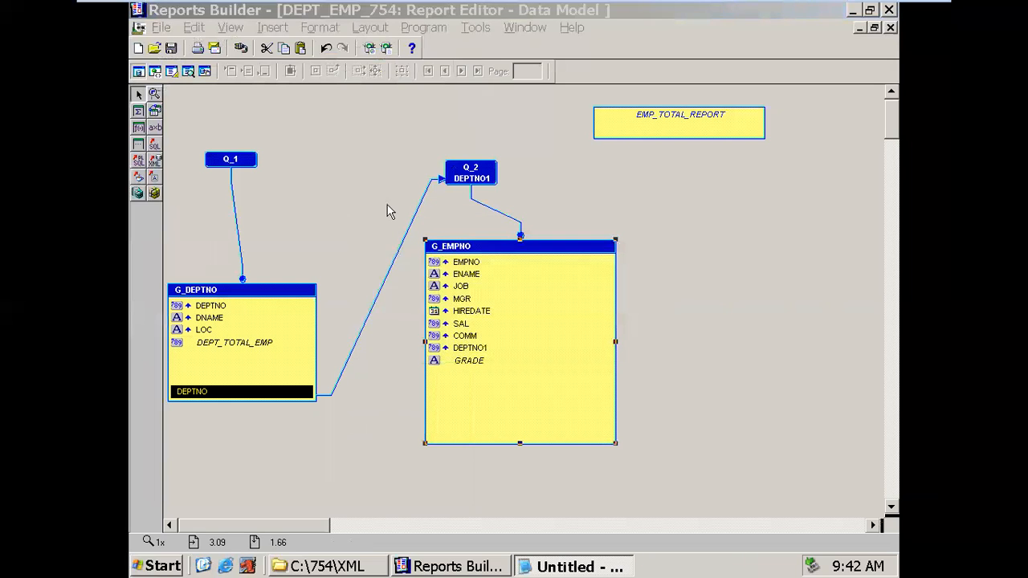
- In the C:\754\XML folder, open DEPT_EMP_754.xml with Mozilla
{"action": "left_click", "coordinate": [344, 566]}
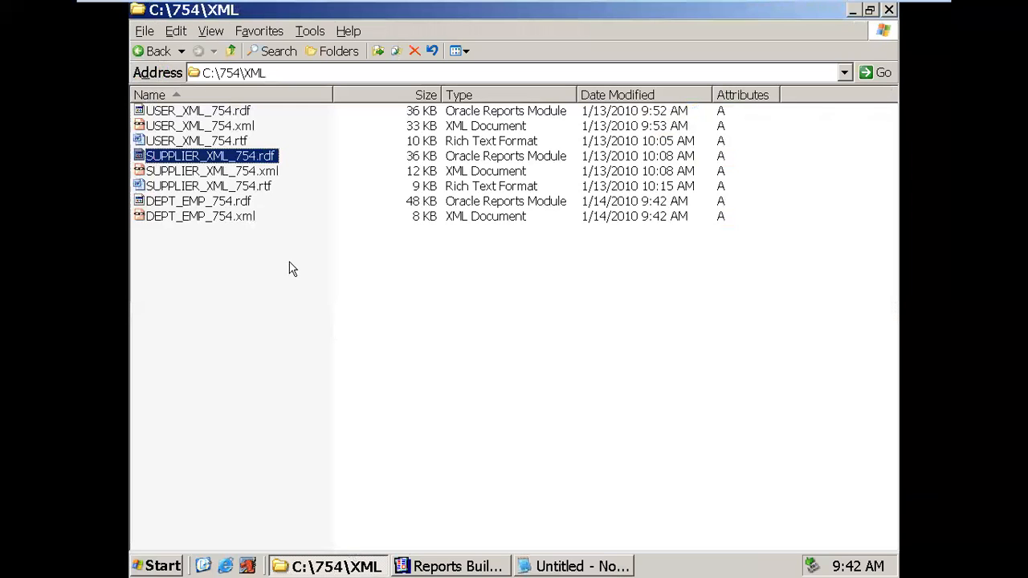
{"action": "left_click", "coordinate": [221, 205]}
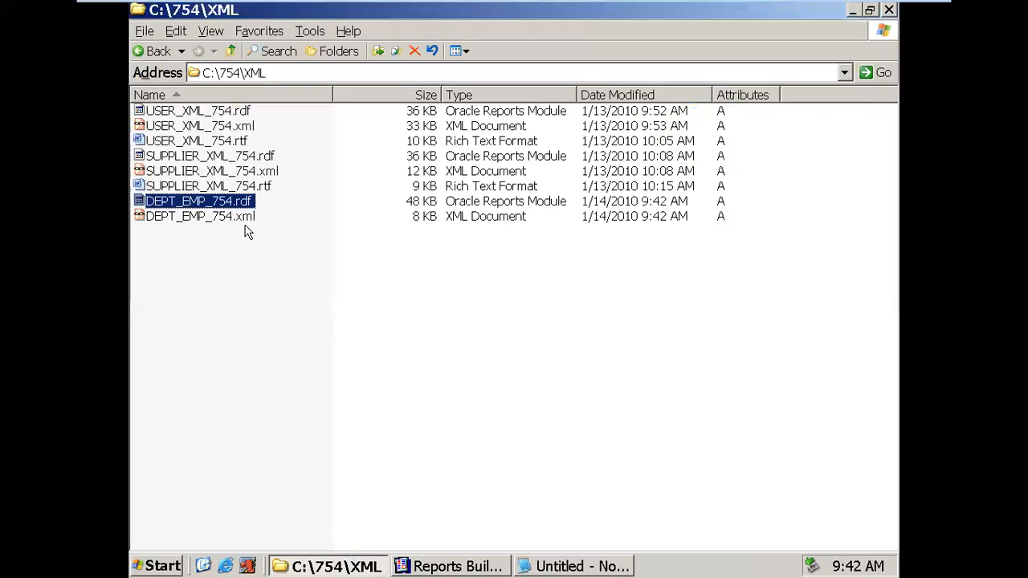
{"action": "left_click", "coordinate": [236, 225]}
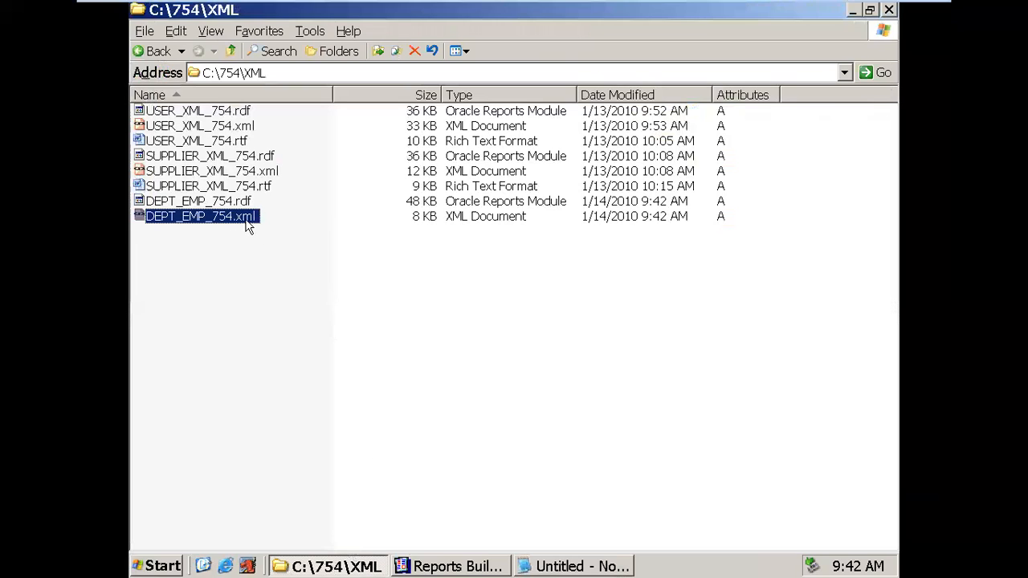
{"action": "right_click", "coordinate": [249, 217]}
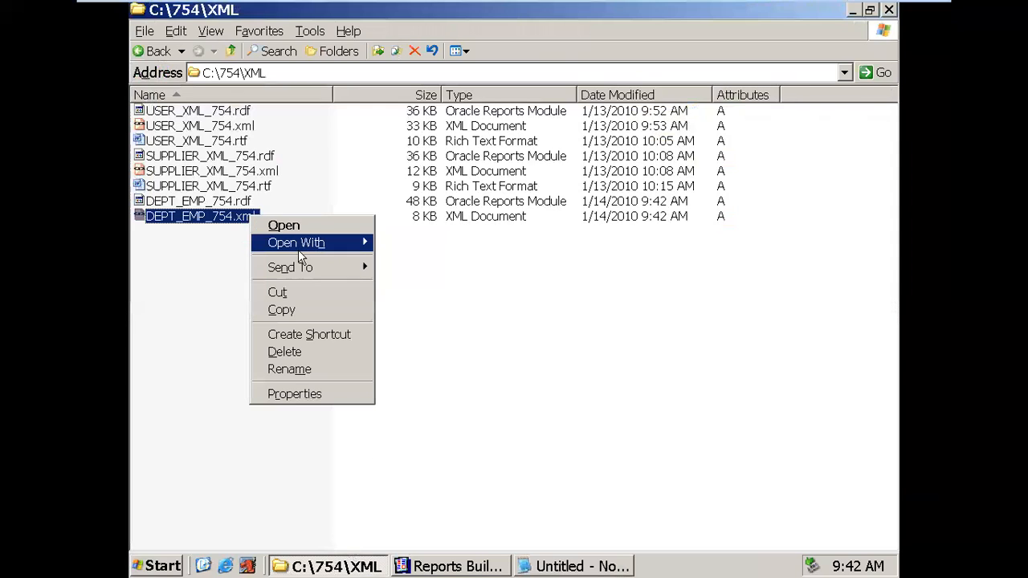
{"action": "mouse_move", "coordinate": [298, 244]}
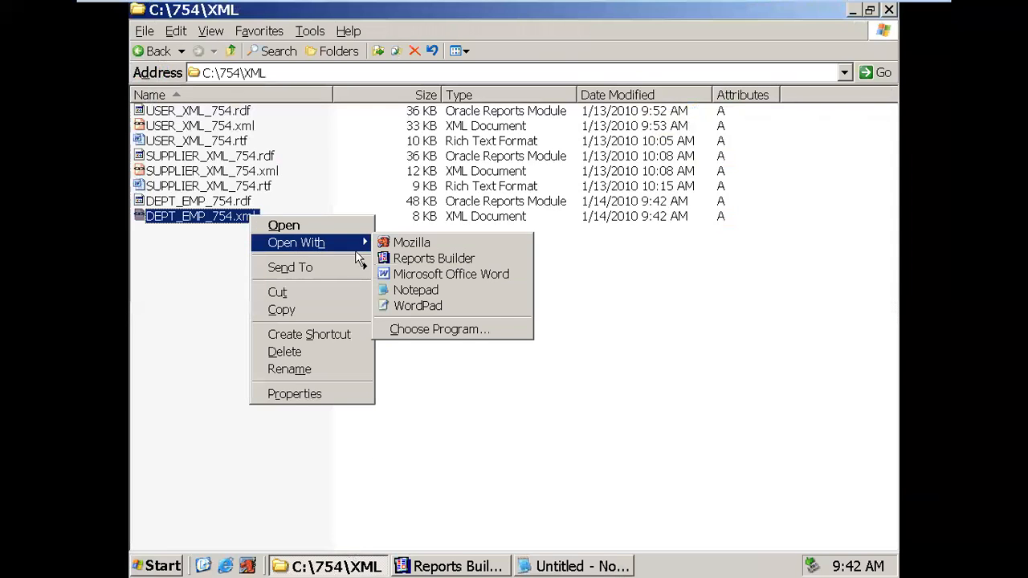
{"action": "left_click", "coordinate": [411, 243]}
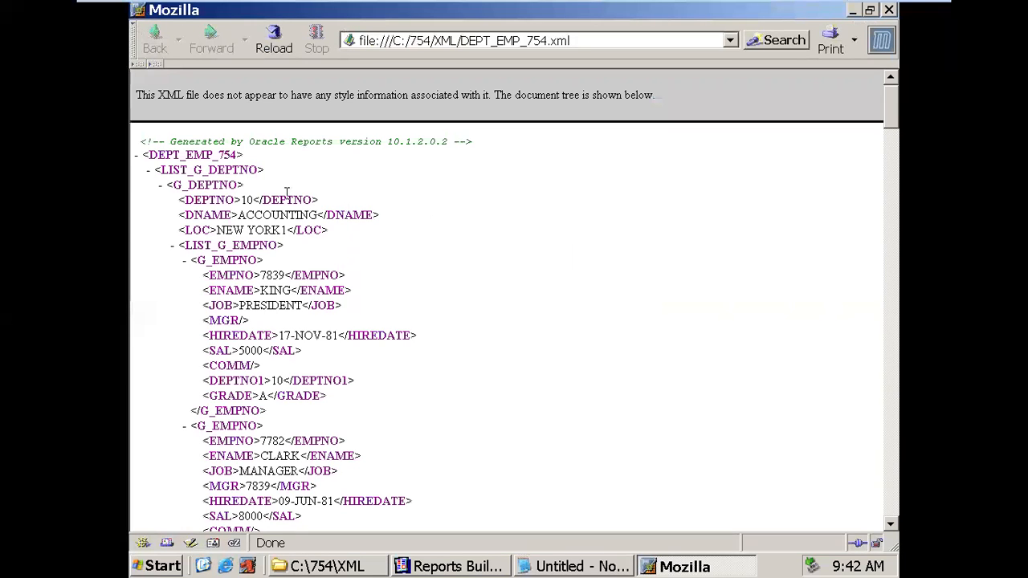
- Inspect department 10 and its employee values, such as 7839 KING, then collapse its four employee entries
{"action": "left_click_drag", "start_coordinate": [242, 200], "coordinate": [279, 229]}
{"action": "left_click_drag", "start_coordinate": [263, 279], "coordinate": [345, 336]}
{"action": "left_click_drag", "start_coordinate": [238, 351], "coordinate": [274, 397]}
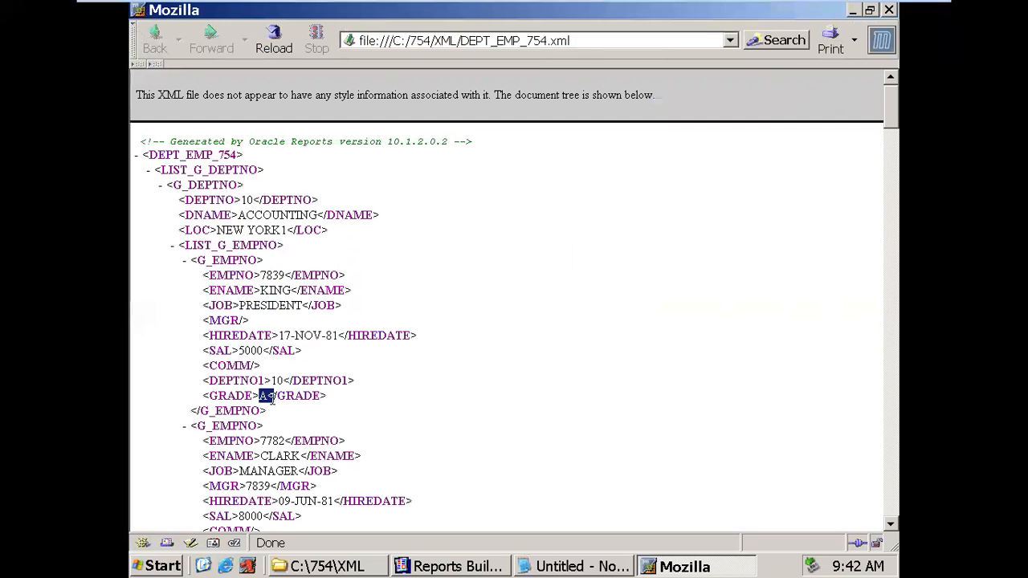
{"action": "left_click", "coordinate": [184, 261]}
{"action": "left_click", "coordinate": [184, 275]}
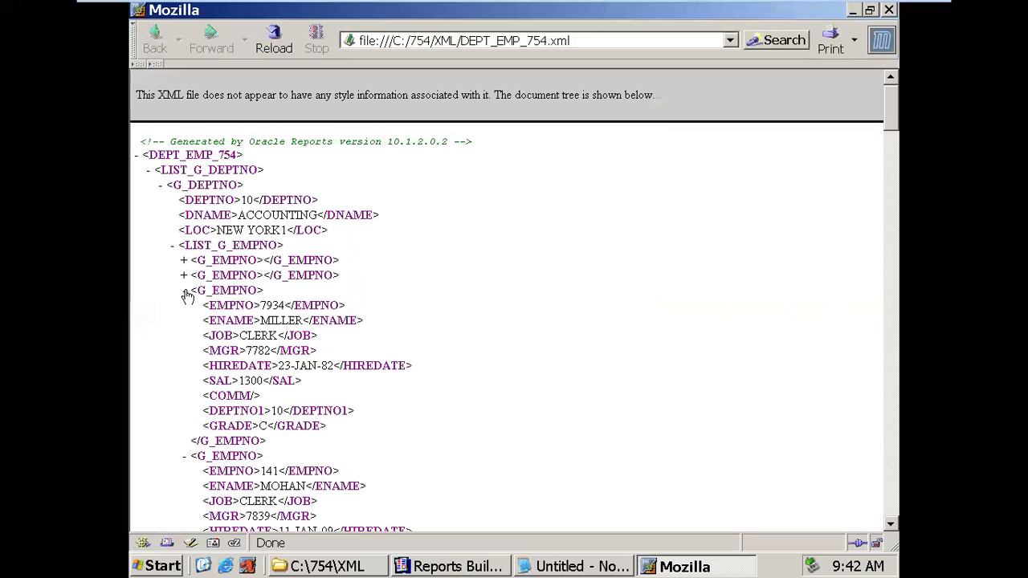
{"action": "left_click", "coordinate": [184, 291]}
{"action": "left_click", "coordinate": [185, 307]}
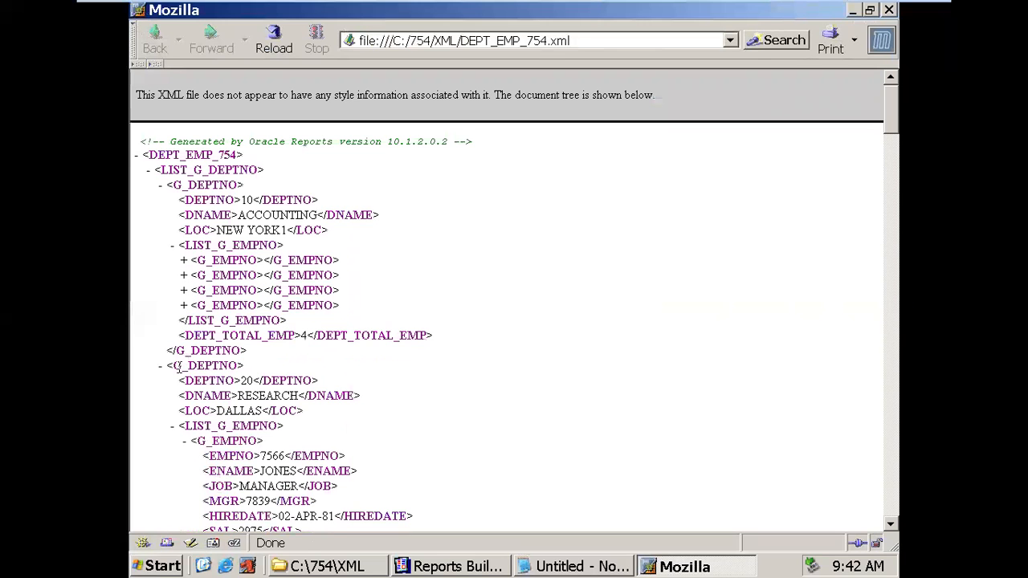
- Check department 20 RESEARCH in DALLAS, collapse its employees, and close Mozilla
{"action": "double_click", "coordinate": [246, 381]}
{"action": "left_click_drag", "start_coordinate": [237, 396], "coordinate": [301, 395]}
{"action": "left_click_drag", "start_coordinate": [218, 410], "coordinate": [262, 410]}
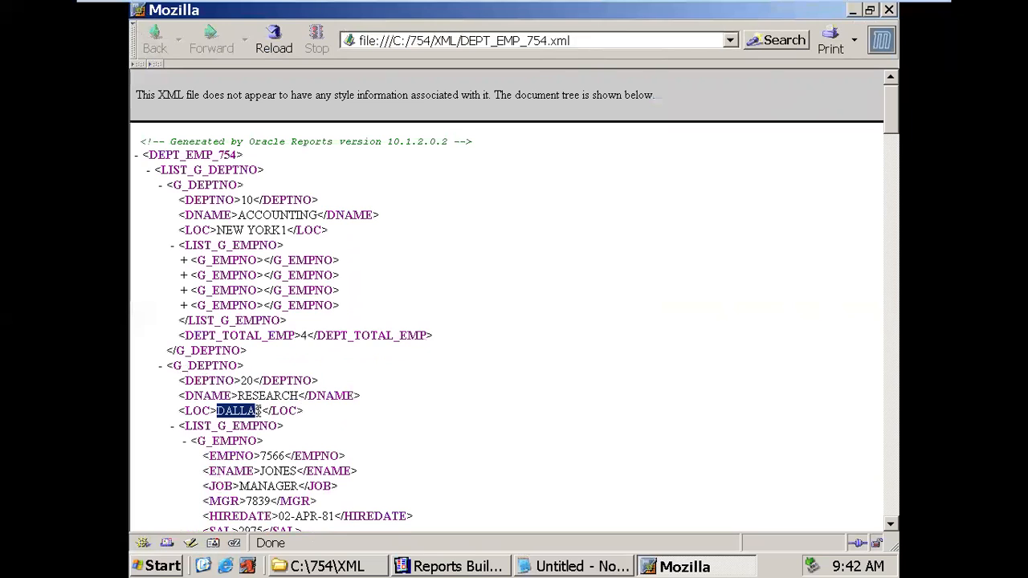
{"action": "left_click", "coordinate": [185, 441]}
{"action": "left_click", "coordinate": [185, 456]}
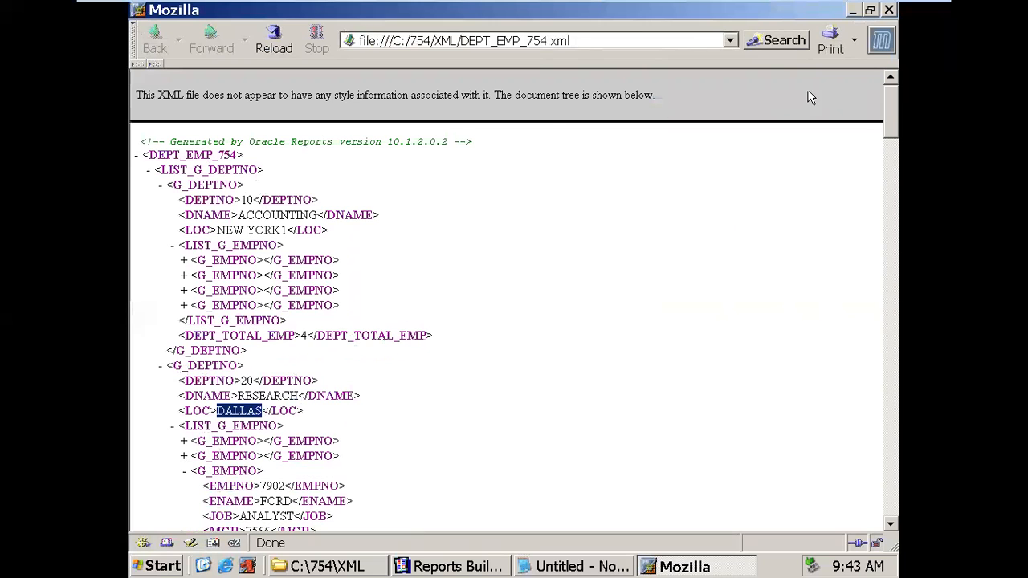
{"action": "left_click", "coordinate": [890, 11]}
{"action": "left_click", "coordinate": [574, 343]}
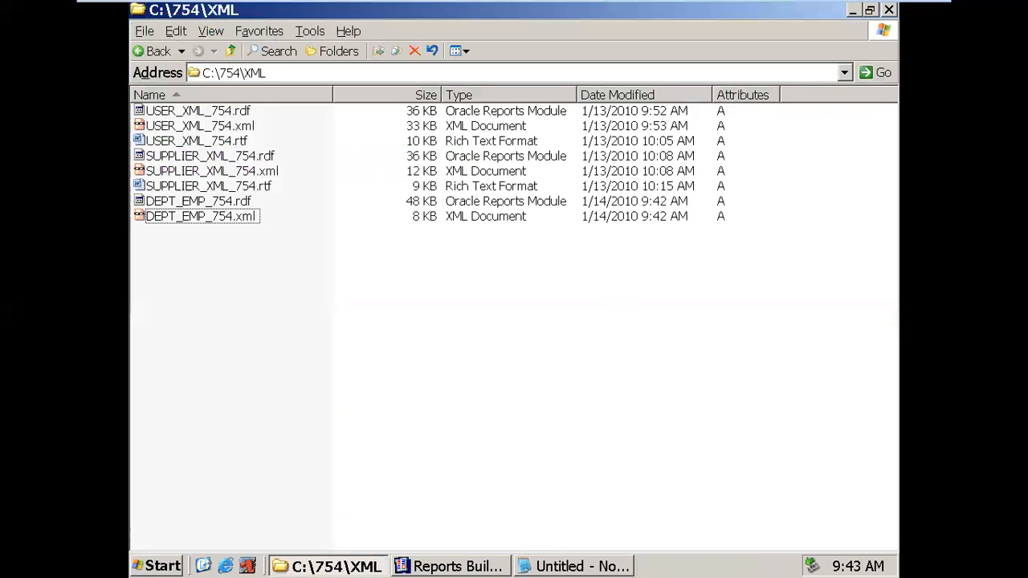
- Show and refresh the desktop, then open SUPPLIER_XML_754.rtf from the Start menu's recent Documents
{"action": "left_click", "coordinate": [203, 566]}
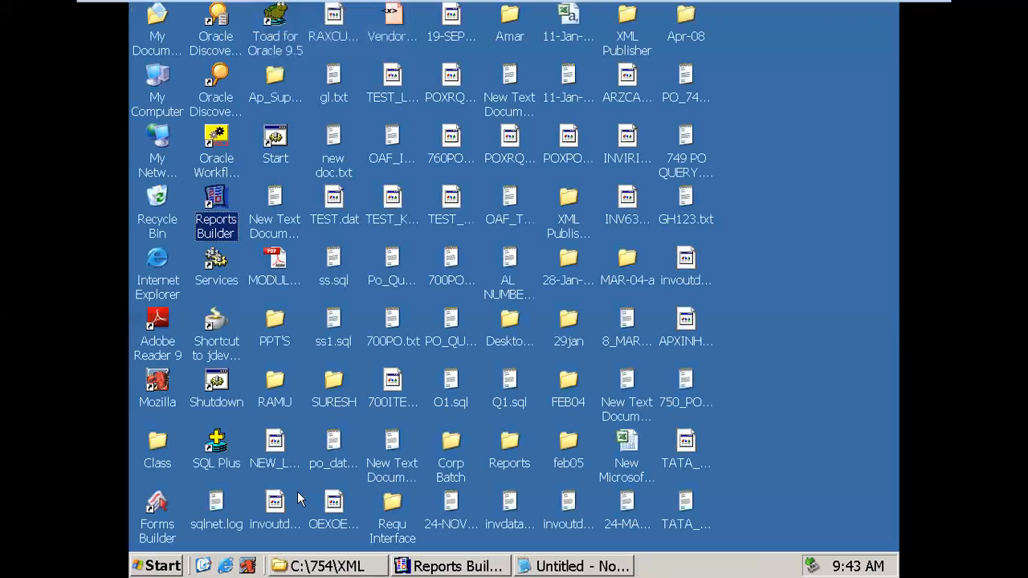
{"action": "right_click", "coordinate": [751, 219]}
{"action": "left_click", "coordinate": [719, 248]}
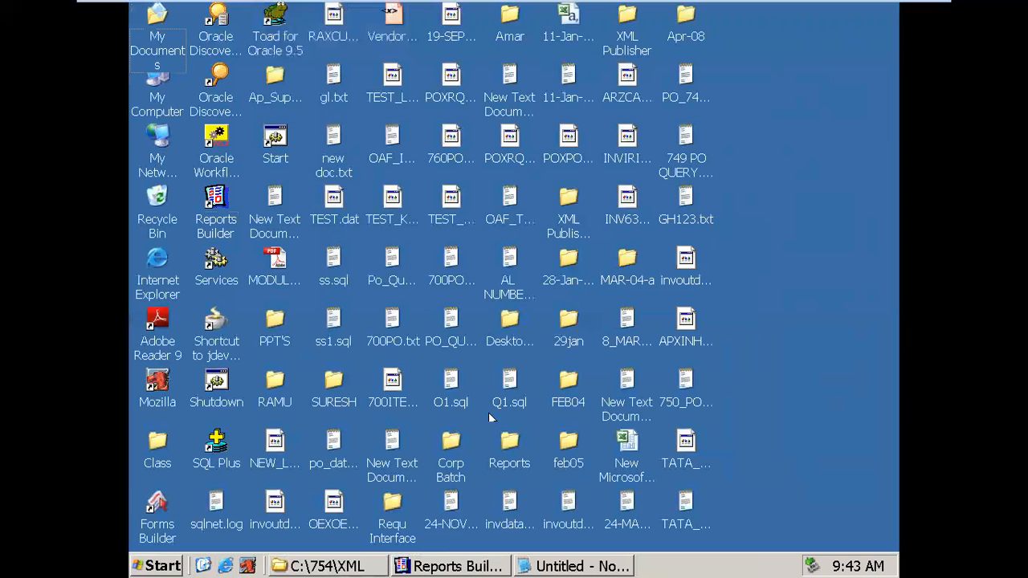
{"action": "left_click", "coordinate": [170, 567]}
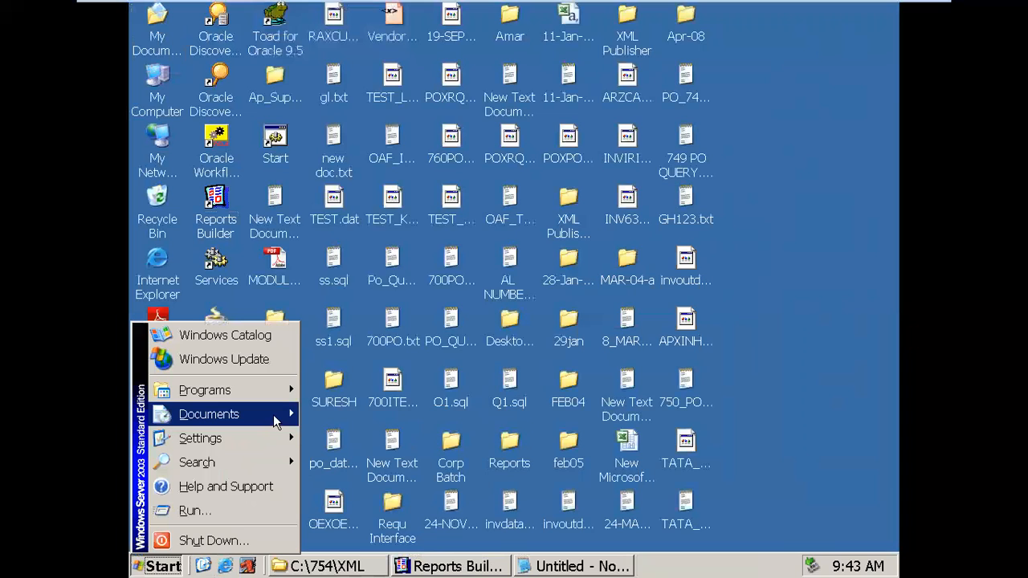
{"action": "mouse_move", "coordinate": [286, 422]}
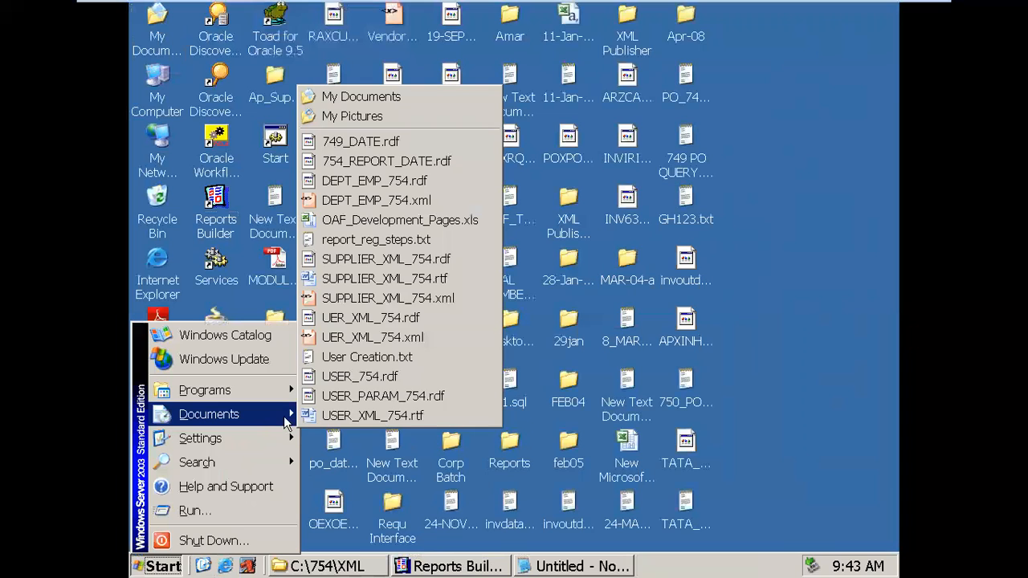
{"action": "left_click", "coordinate": [374, 278]}
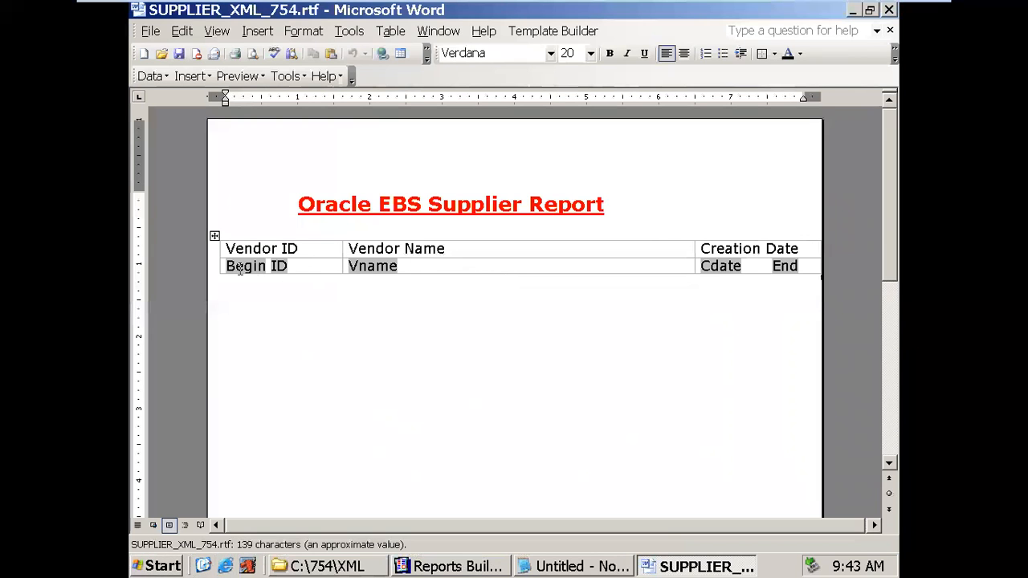
- Browse the File menu's Open and New options, cancelling both
{"action": "left_click", "coordinate": [244, 273]}
{"action": "left_click", "coordinate": [150, 31]}
{"action": "left_click", "coordinate": [164, 65]}
{"action": "key", "text": "Escape"}
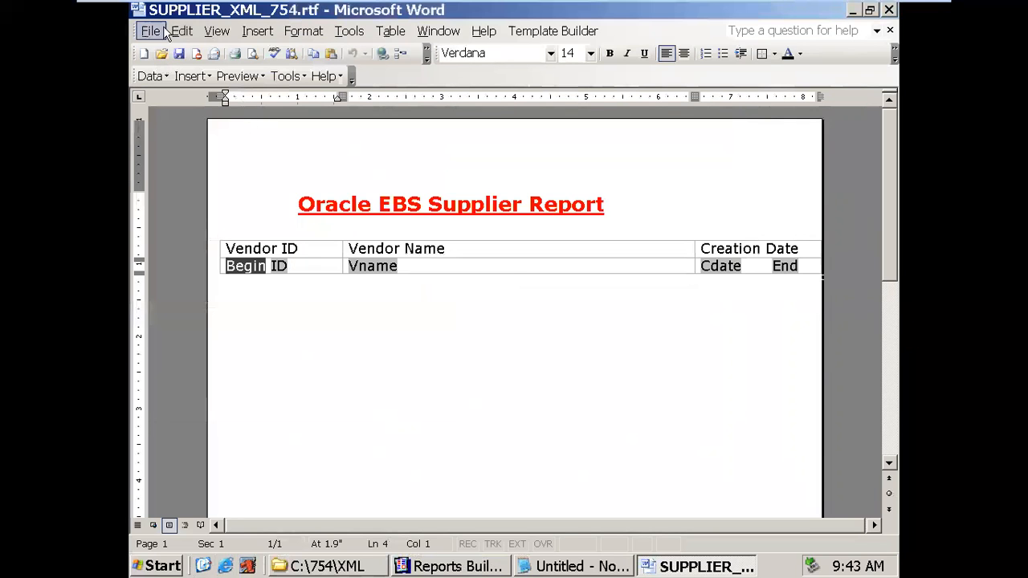
{"action": "left_click", "coordinate": [162, 30]}
{"action": "left_click", "coordinate": [169, 51]}
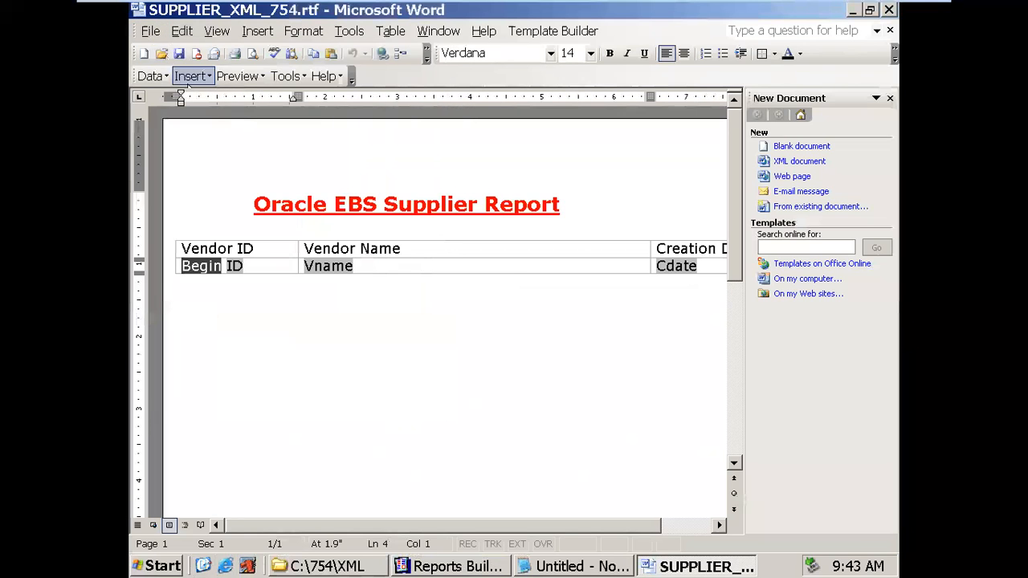
{"action": "left_click", "coordinate": [890, 97]}
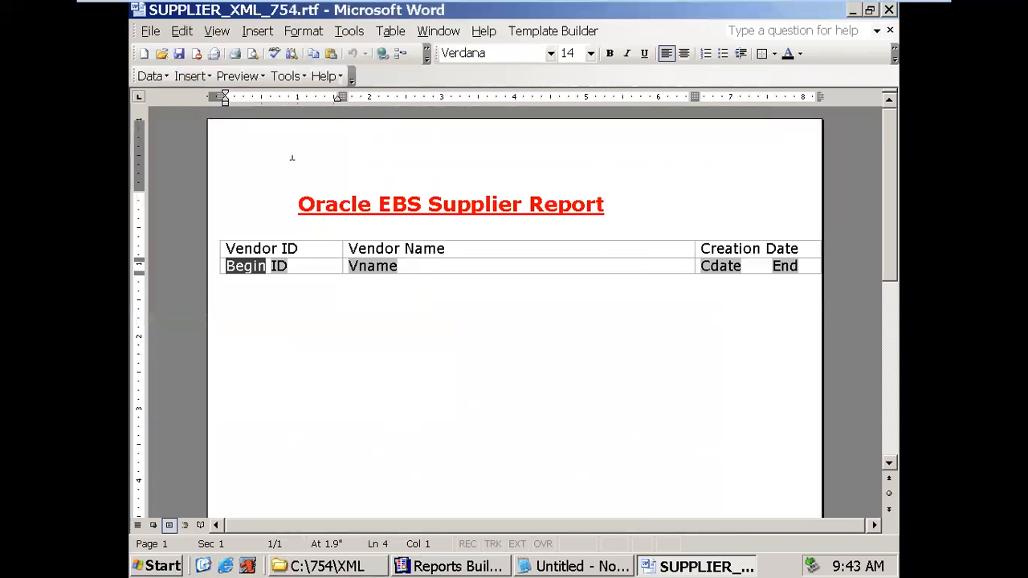
- Save the template as DEPT_EMP_XML_754.rtf, replacing SUPPLIER in the file name with DEPT_EMP
{"action": "left_click", "coordinate": [150, 31]}
{"action": "left_click", "coordinate": [161, 128]}
{"action": "left_click", "coordinate": [451, 382]}
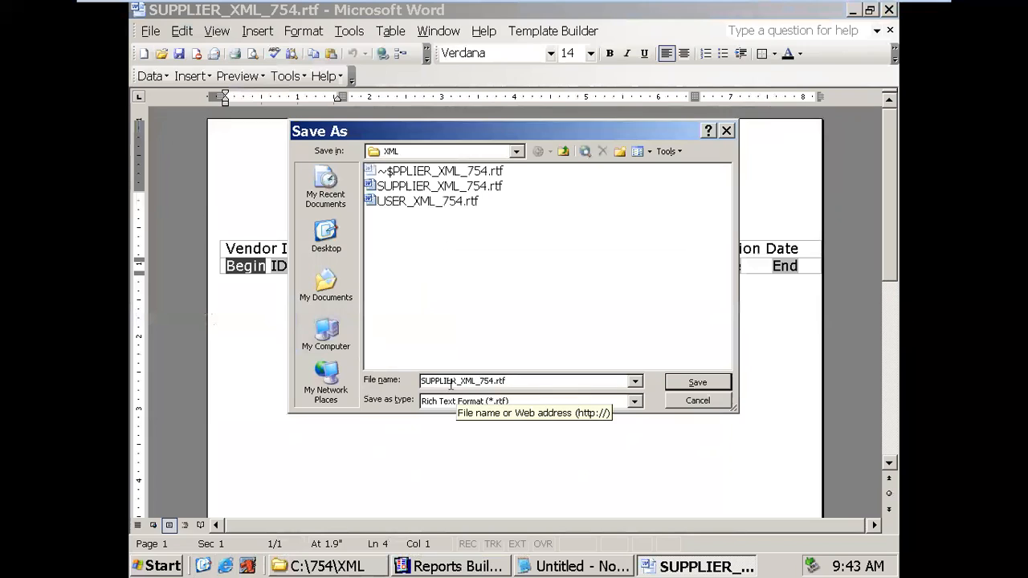
{"action": "left_click_drag", "start_coordinate": [456, 381], "coordinate": [419, 381]}
{"action": "key", "text": "BackSpace"}
{"action": "type", "text": "DEPT_EMP"}
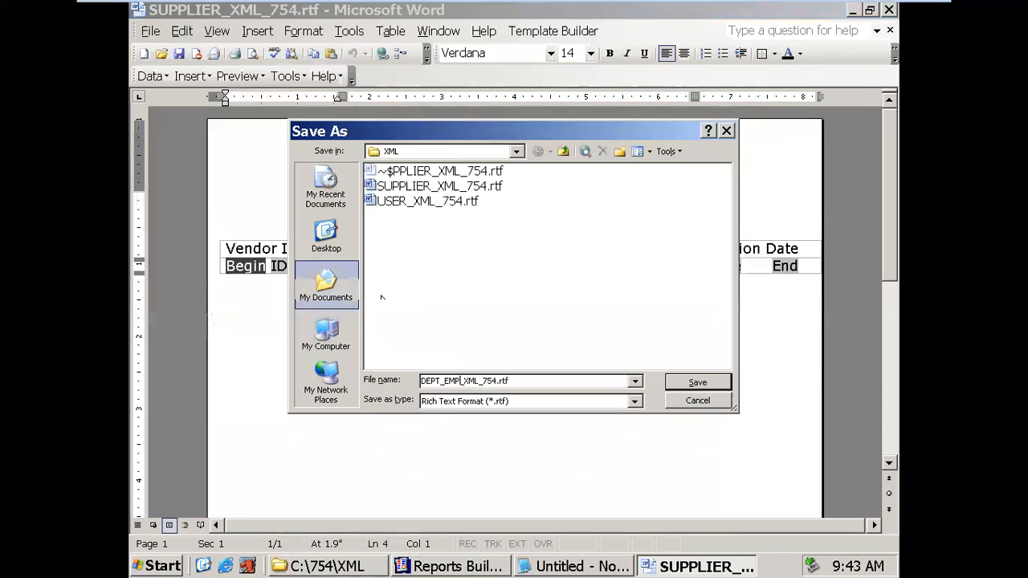
{"action": "left_click", "coordinate": [678, 386]}
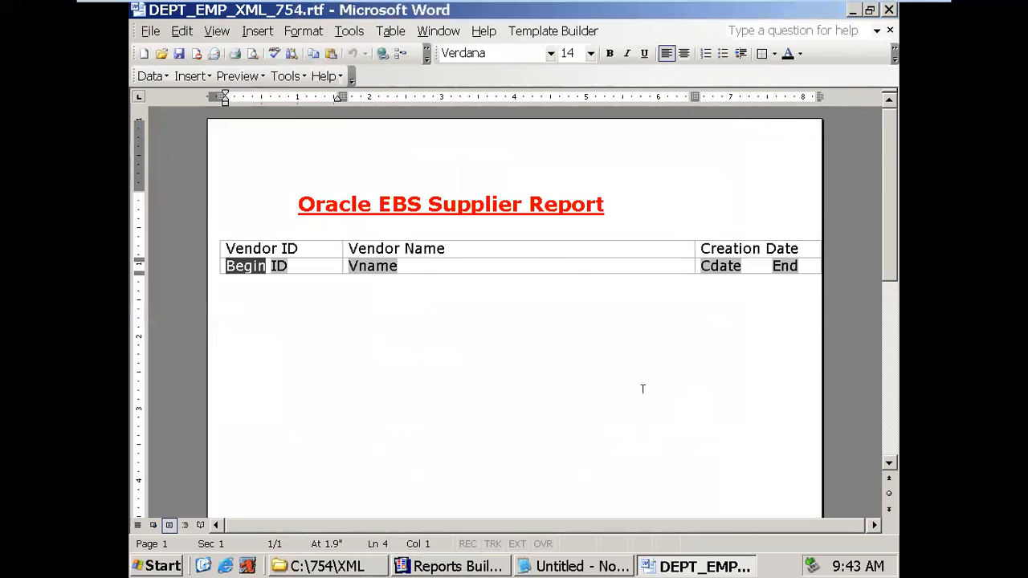
- Replace 'EBS Supplier' in the title with EMP, making it Oracle EMP Report
{"action": "left_click_drag", "start_coordinate": [388, 209], "coordinate": [529, 208]}
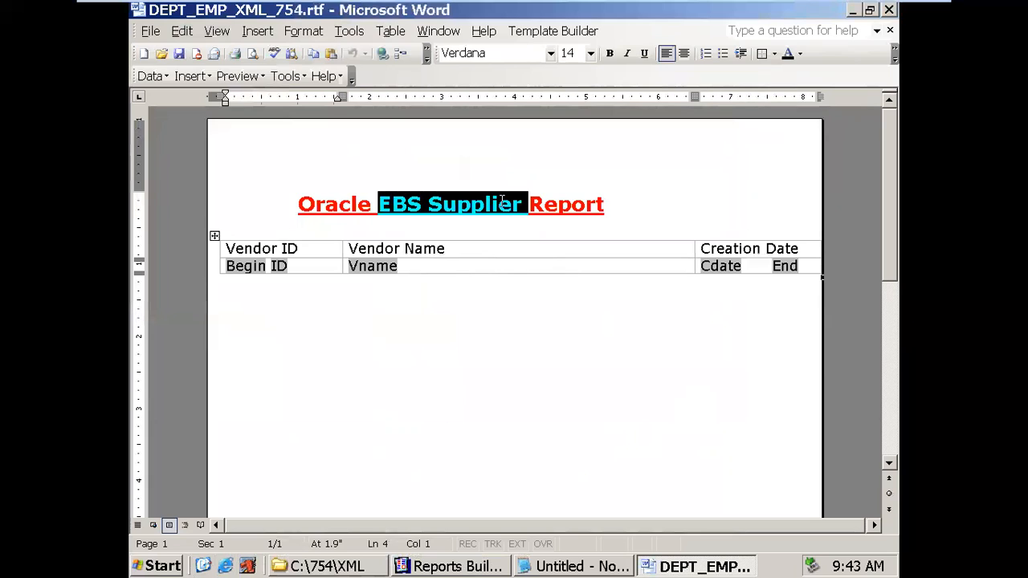
{"action": "type", "text": "EMP"}
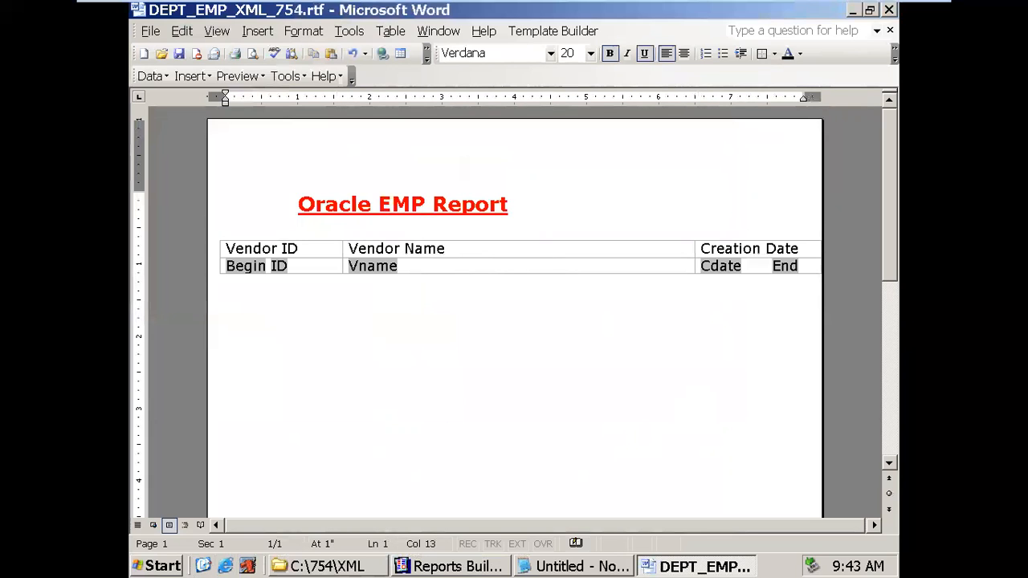
{"action": "left_click", "coordinate": [410, 338]}
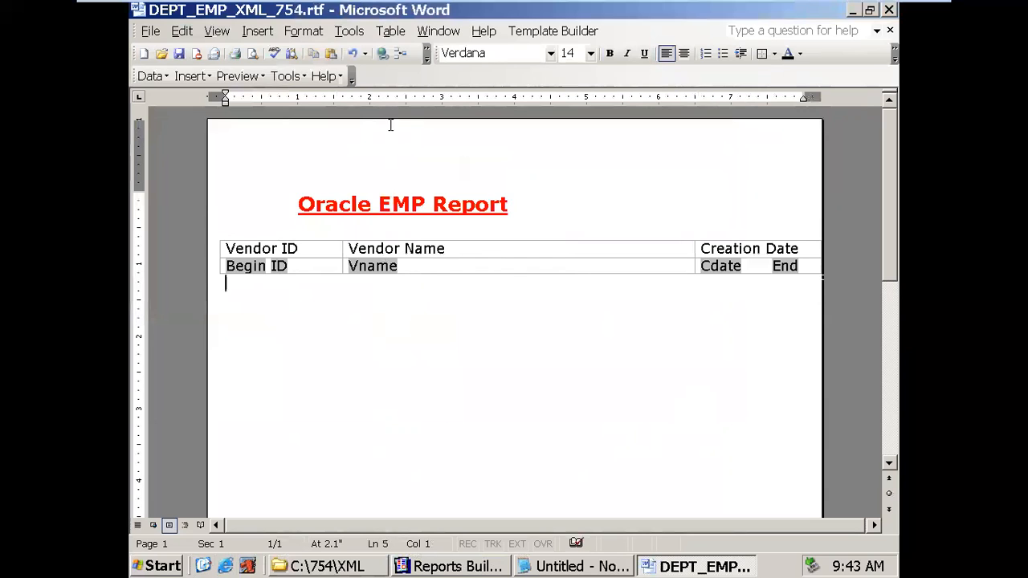
- Cut and re-paste the vendor table, then relabel its cells Deptno and DeptName
{"action": "left_click_drag", "start_coordinate": [229, 247], "coordinate": [525, 280]}
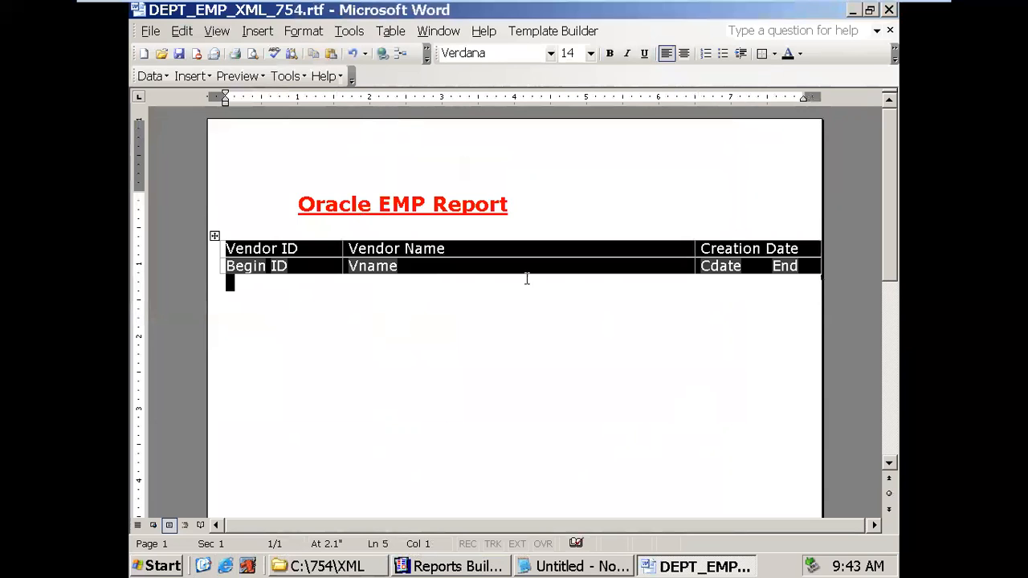
{"action": "key", "text": "ctrl+x"}
{"action": "key", "text": "ctrl+v"}
{"action": "left_click_drag", "start_coordinate": [227, 248], "coordinate": [296, 257]}
{"action": "type", "text": "Deptno"}
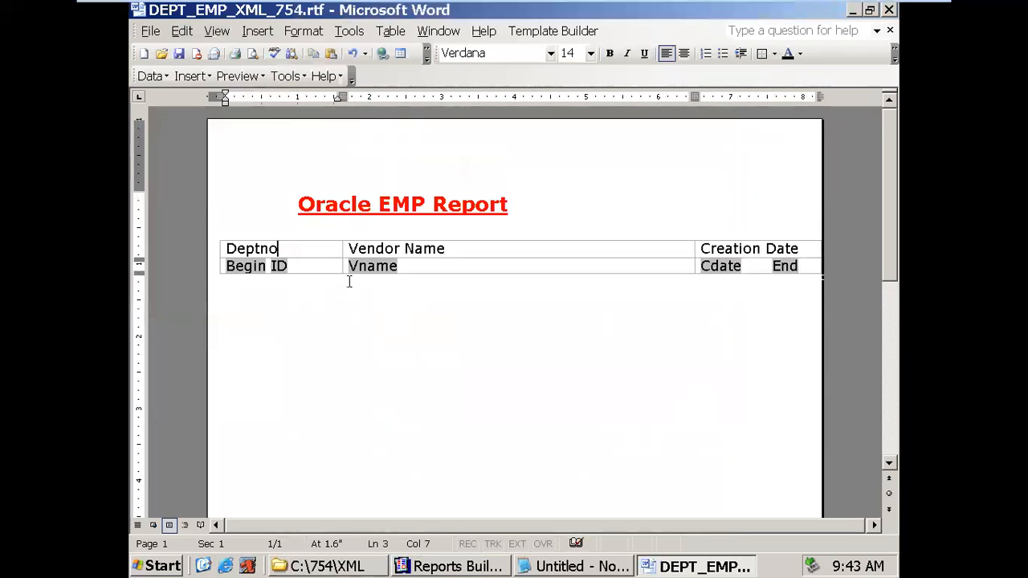
{"action": "left_click_drag", "start_coordinate": [328, 265], "coordinate": [245, 271]}
{"action": "type", "text": "DeptName"}
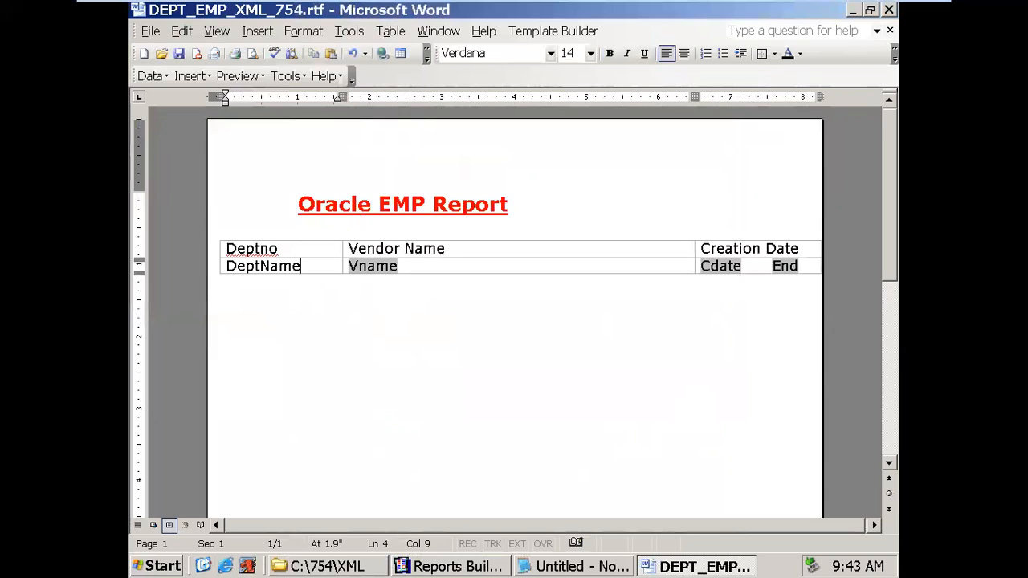
- Delete the Vname field, the Vendor Name and Creation Date headers, and the Cdate and End fields
{"action": "key", "text": "Tab"}
{"action": "key", "text": "Delete"}
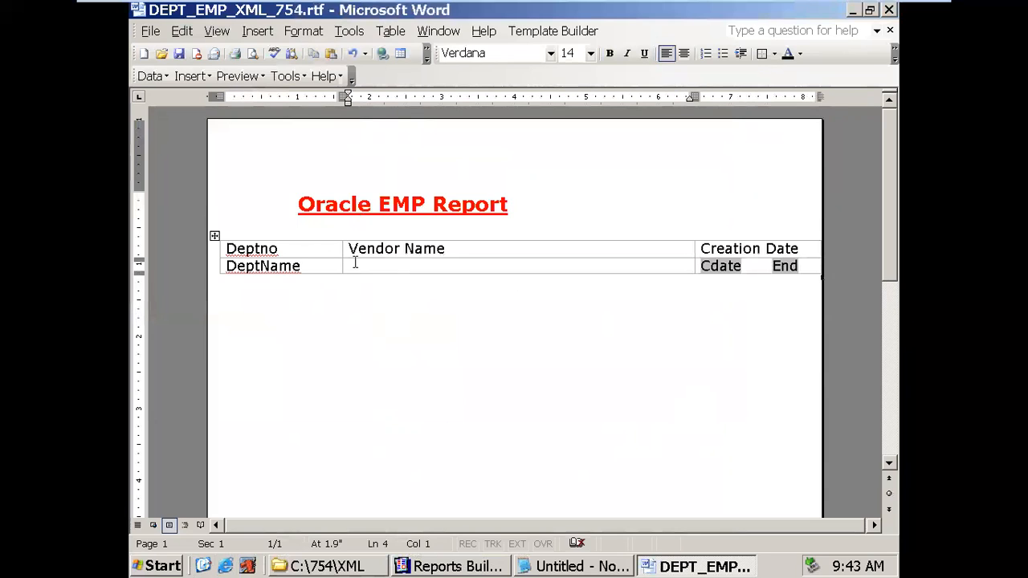
{"action": "left_click_drag", "start_coordinate": [349, 249], "coordinate": [457, 248]}
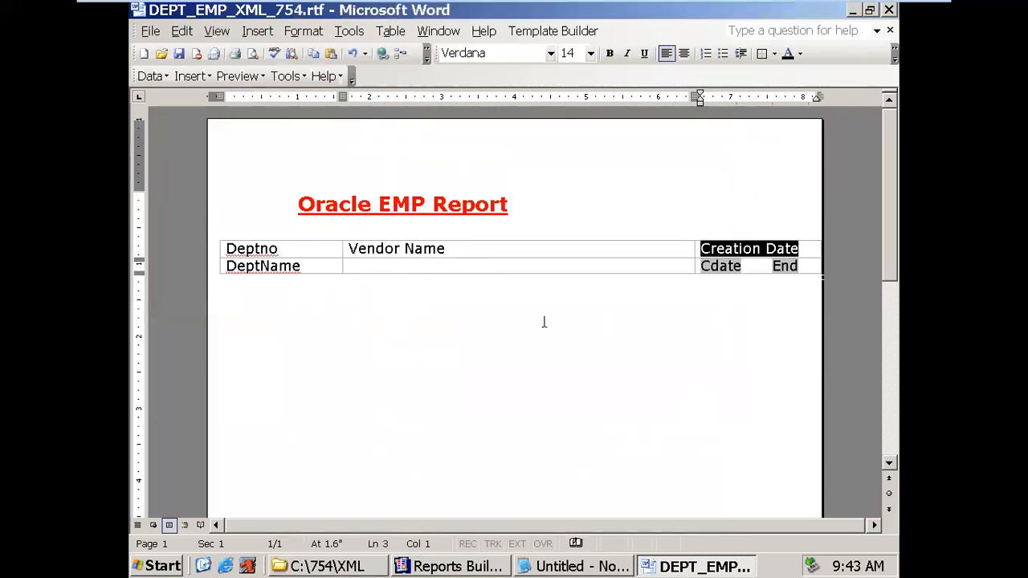
{"action": "key", "text": "Delete"}
{"action": "key", "text": "Tab"}
{"action": "key", "text": "Delete"}
{"action": "key", "text": "Down"}
{"action": "key", "text": "shift+End"}
{"action": "key", "text": "Delete"}
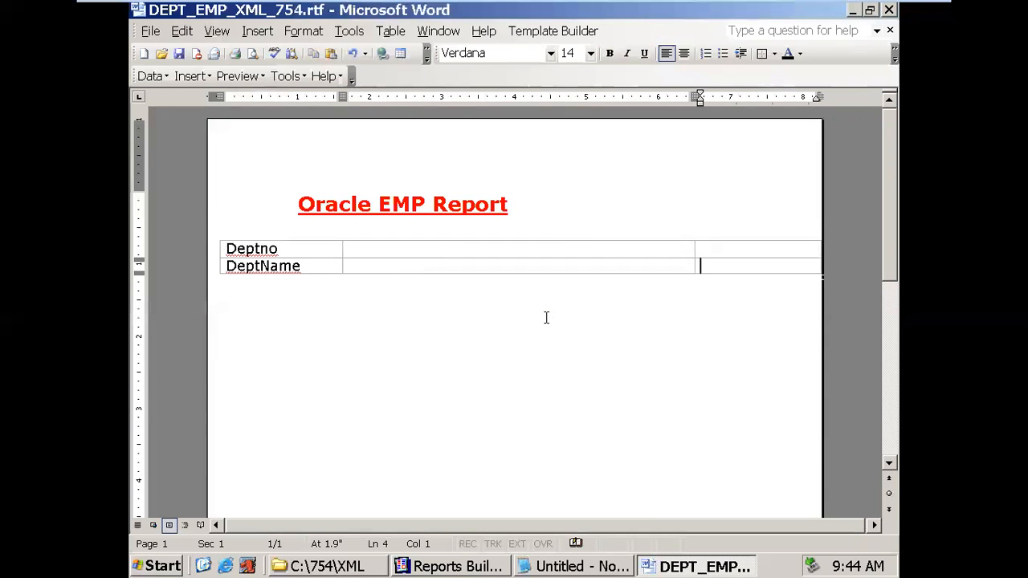
- Remove the empty right-hand column from the table with Delete Columns
{"action": "left_click_drag", "start_coordinate": [560, 247], "coordinate": [659, 267]}
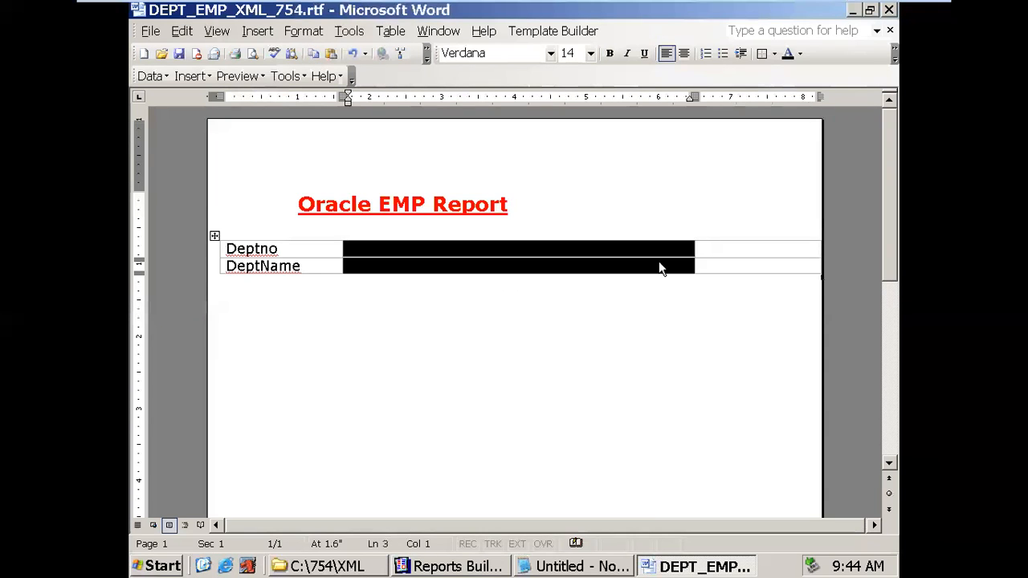
{"action": "left_click_drag", "start_coordinate": [720, 250], "coordinate": [731, 264]}
{"action": "right_click", "coordinate": [737, 257]}
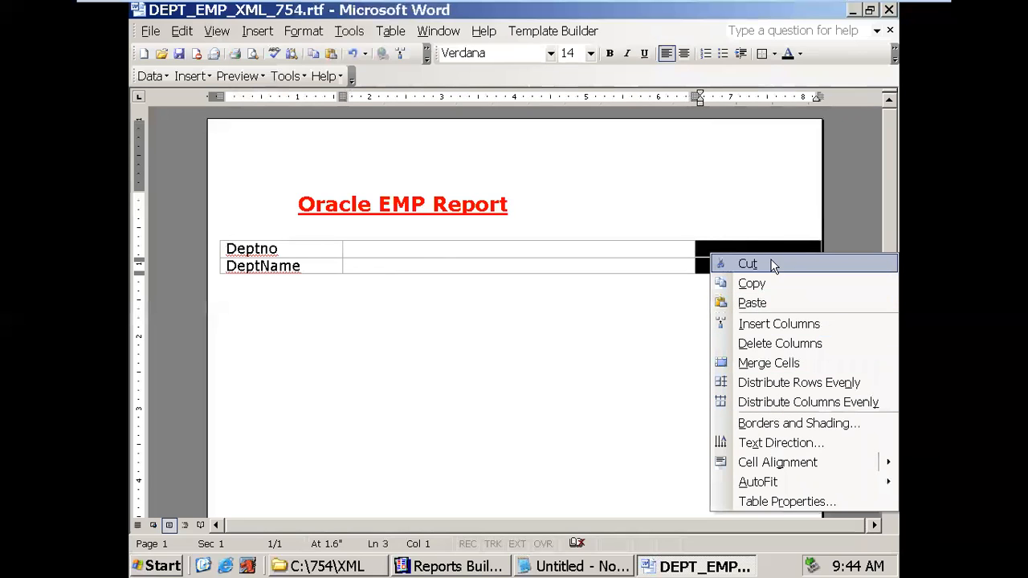
{"action": "left_click", "coordinate": [765, 343]}
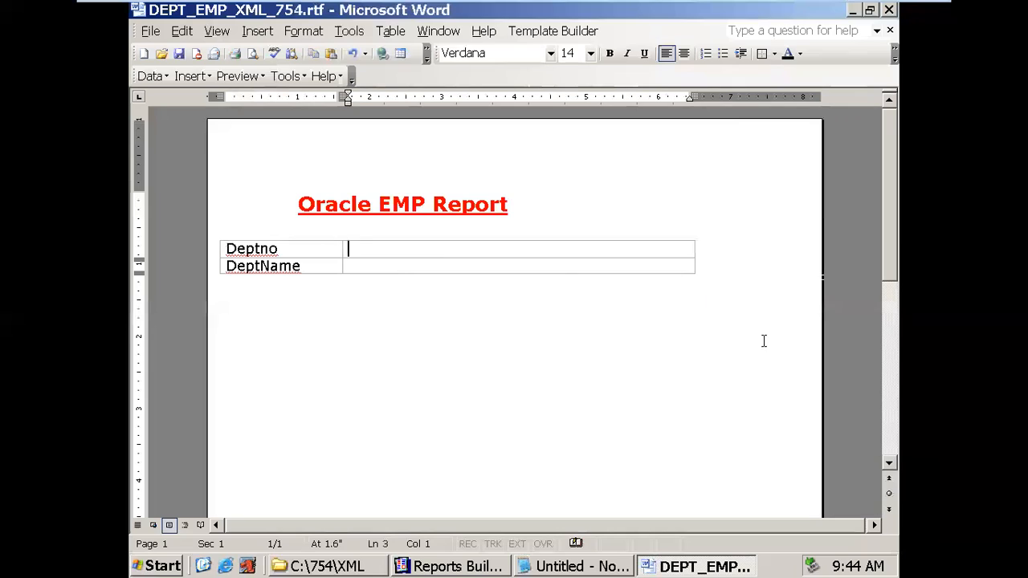
- Add two new table rows labelled Loction and Total Emp
{"action": "left_click", "coordinate": [530, 273]}
{"action": "key", "text": "Tab"}
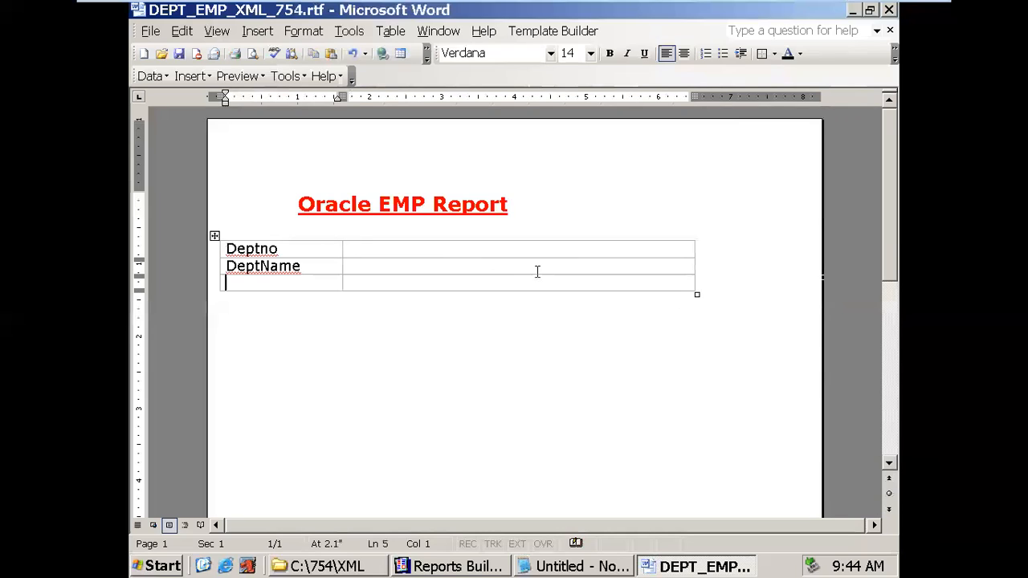
{"action": "type", "text": "Loction"}
{"action": "key", "text": "Tab"}
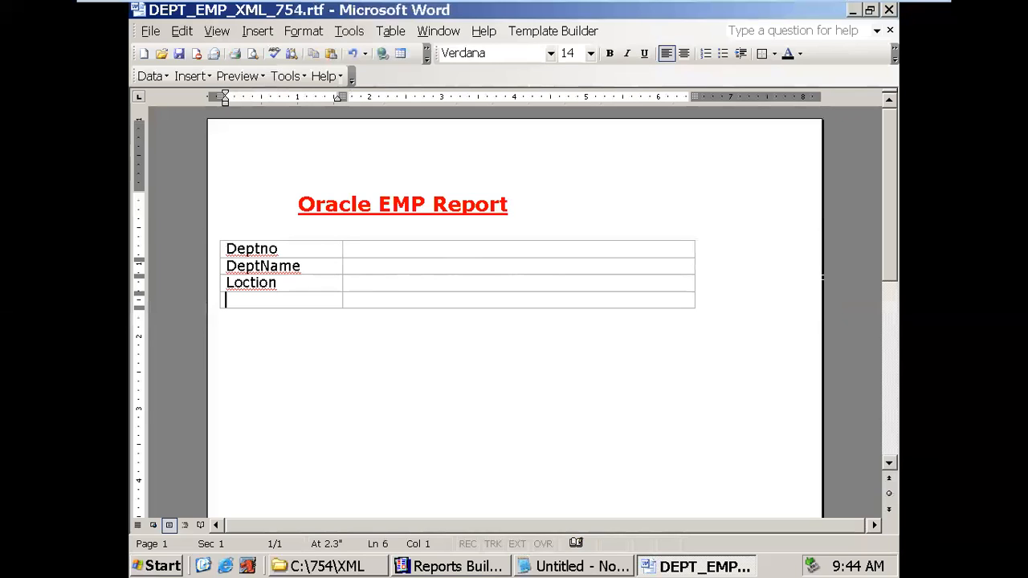
{"action": "type", "text": "Total Emp"}
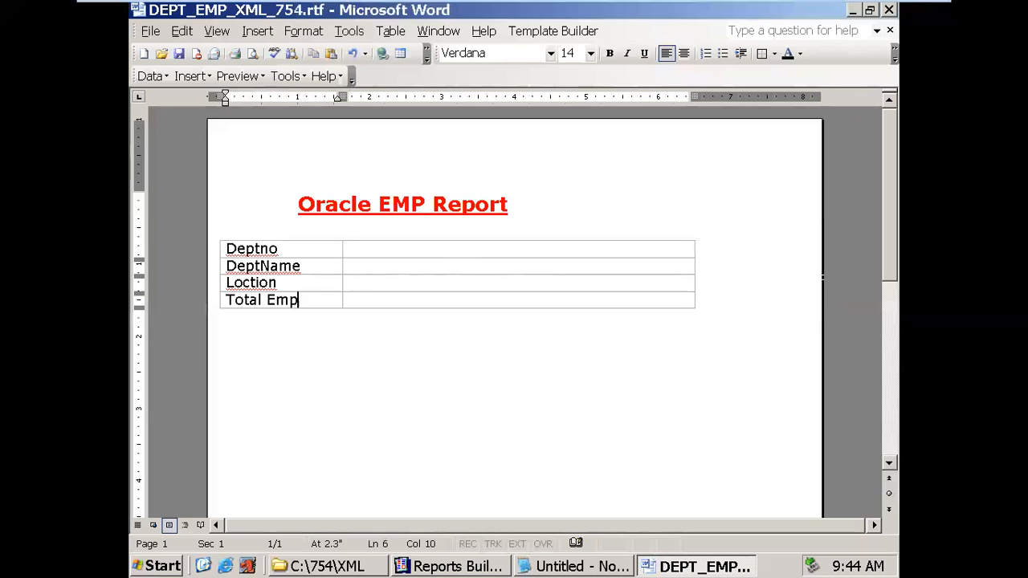
- Paste the Begin field into Deptno's value cell and bring up the Reports Builder data model
{"action": "key", "text": "Home"}
{"action": "key", "text": "shift+End"}
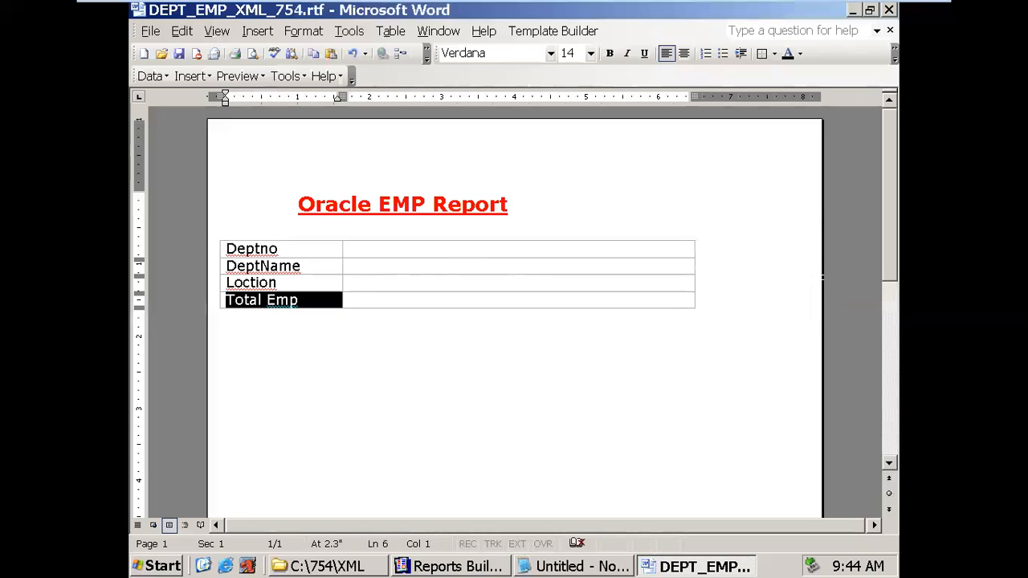
{"action": "key", "text": "Up"}
{"action": "key", "text": "Up"}
{"action": "key", "text": "Up"}
{"action": "key", "text": "Tab"}
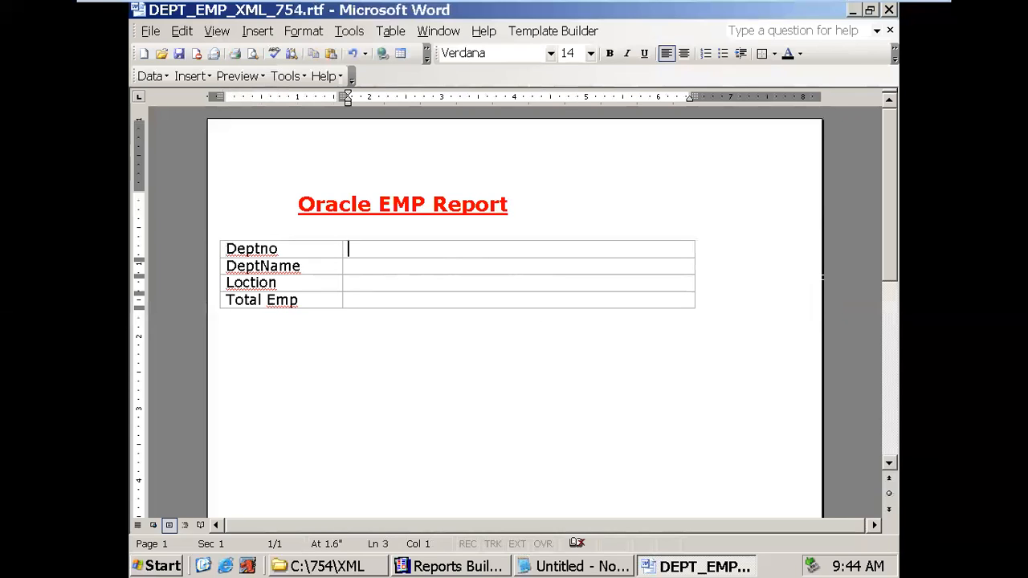
{"action": "key", "text": "ctrl+v"}
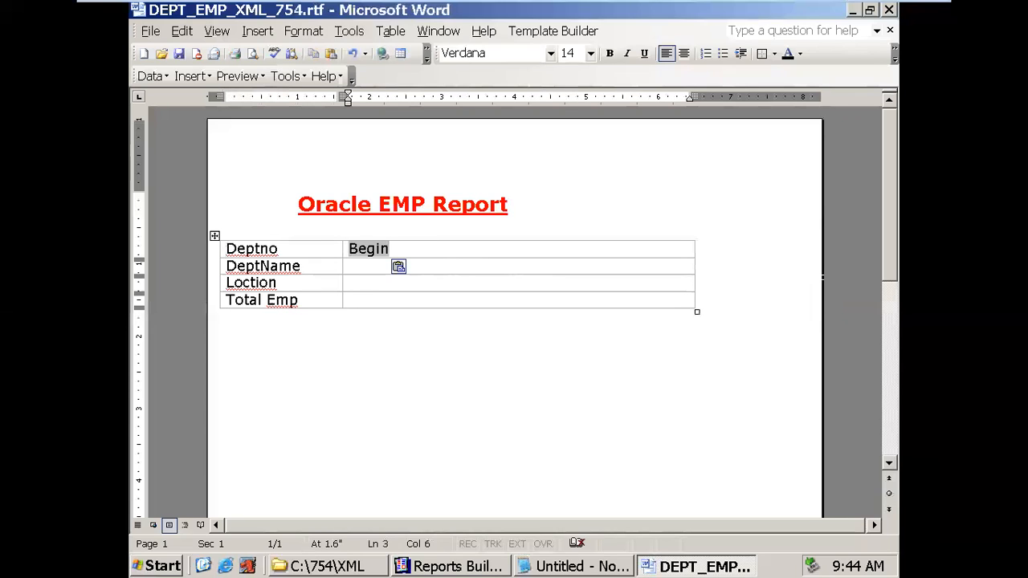
{"action": "left_click", "coordinate": [402, 565]}
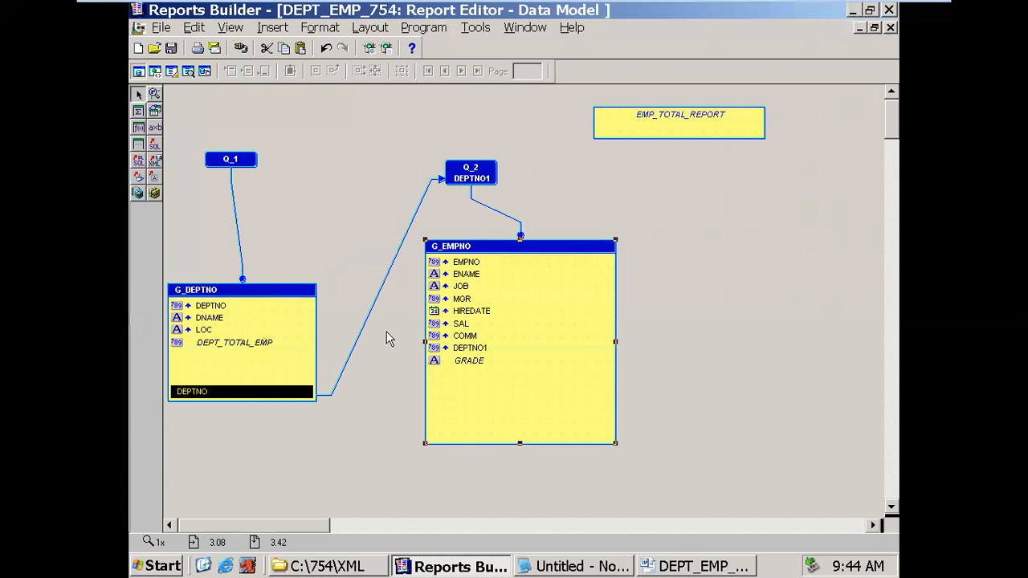
- Back in Word, delete the Begin field from Deptno's value cell
{"action": "key", "text": "alt+Tab"}
{"action": "left_click", "coordinate": [361, 250]}
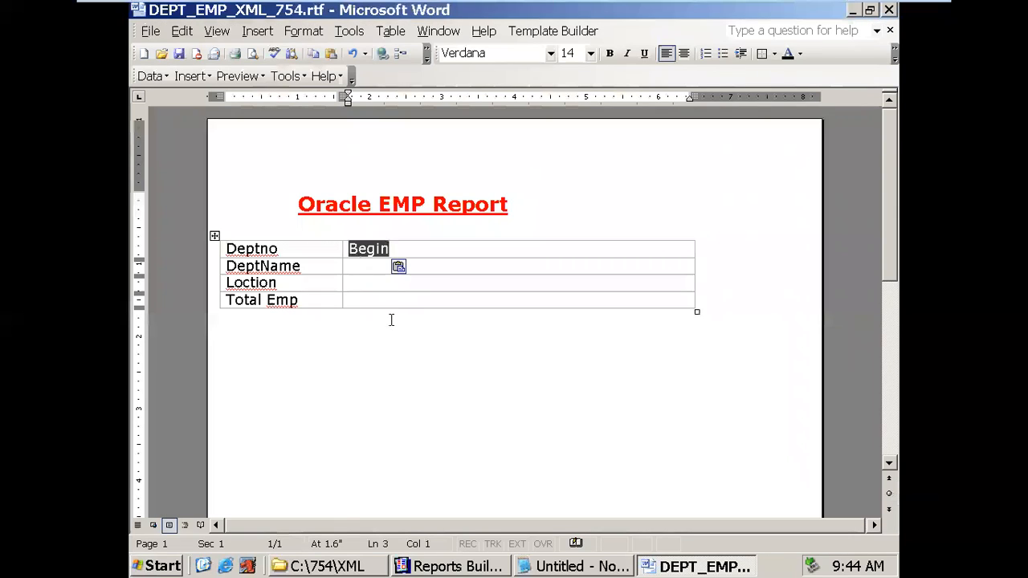
{"action": "key", "text": "Delete"}
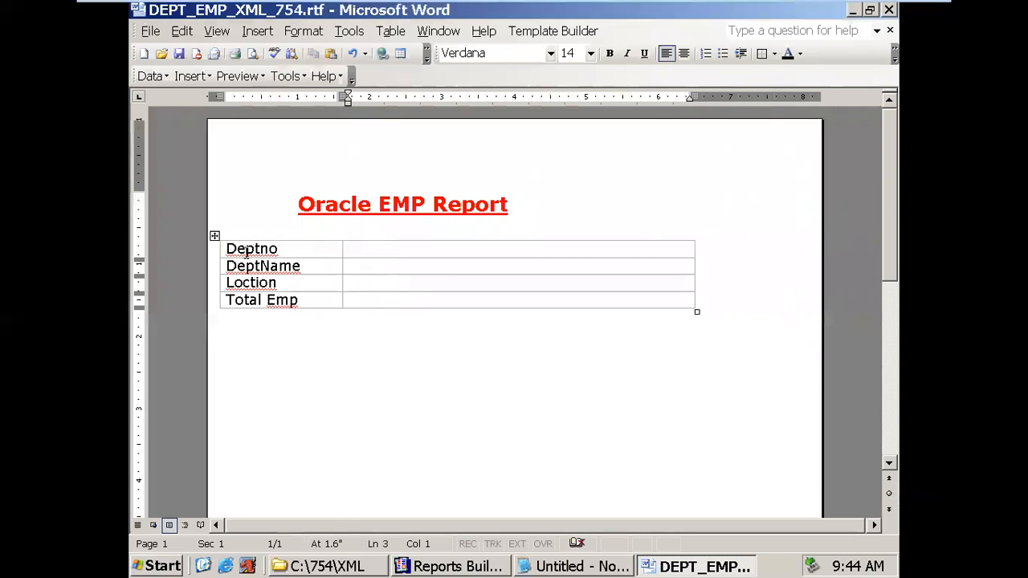
{"action": "left_click", "coordinate": [215, 236]}
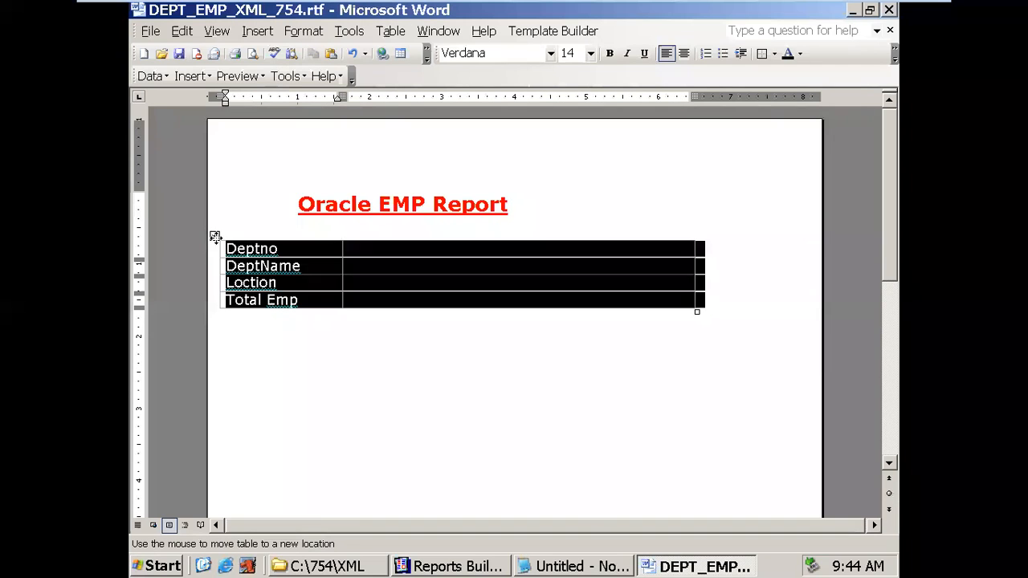
{"action": "left_click", "coordinate": [367, 279]}
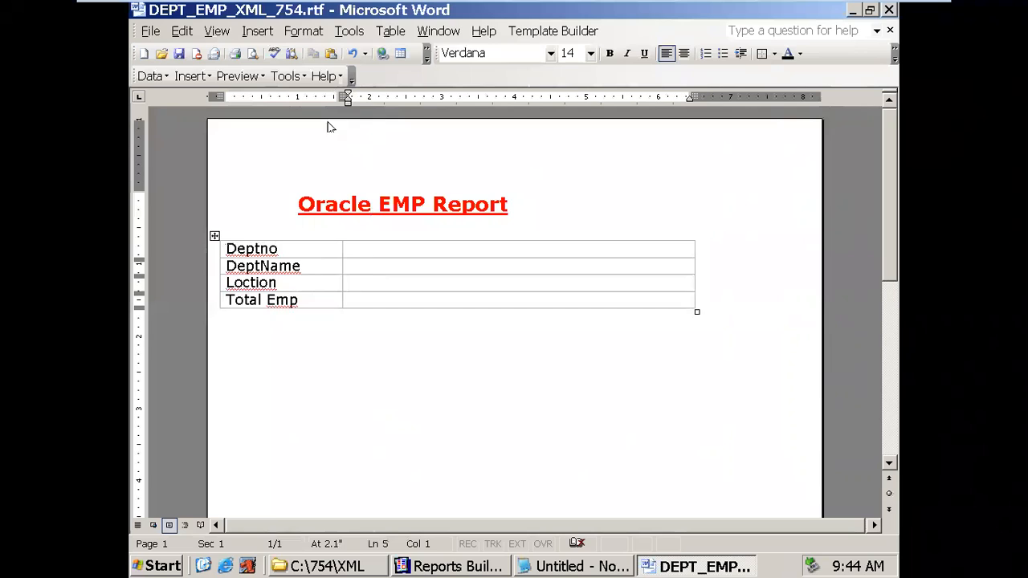
{"action": "key", "text": "Up"}
{"action": "key", "text": "Up"}
- Paste the Begin field before Deptno in the first cell and open its Text Form Field Options
{"action": "left_click", "coordinate": [227, 249]}
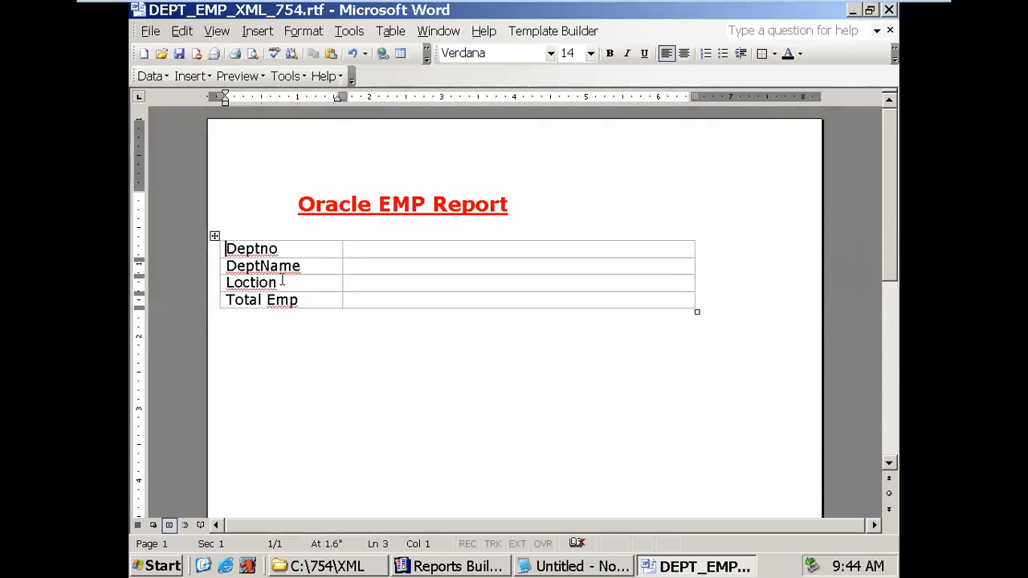
{"action": "key", "text": "ctrl+v"}
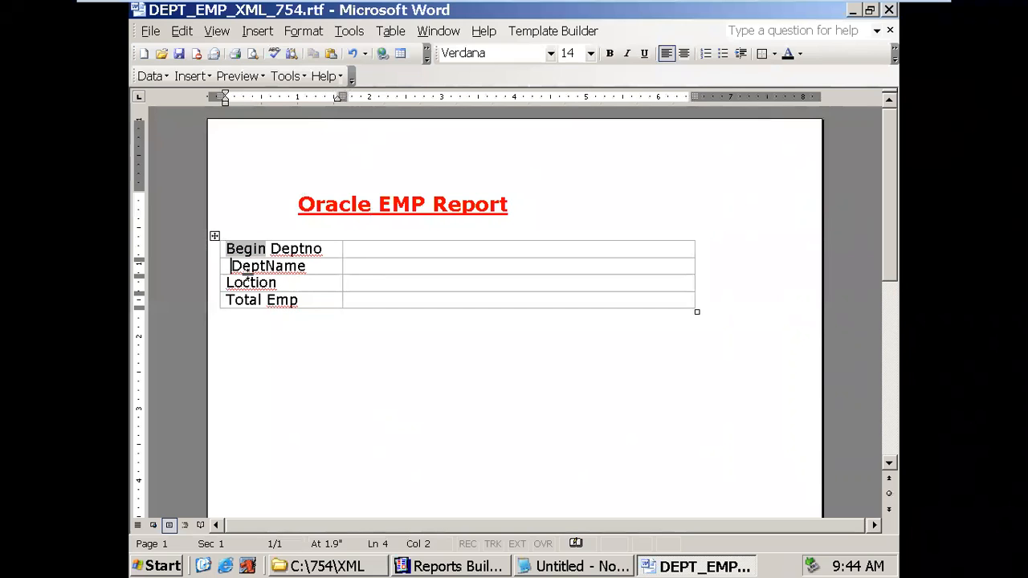
{"action": "key", "text": "Return"}
{"action": "key", "text": "BackSpace"}
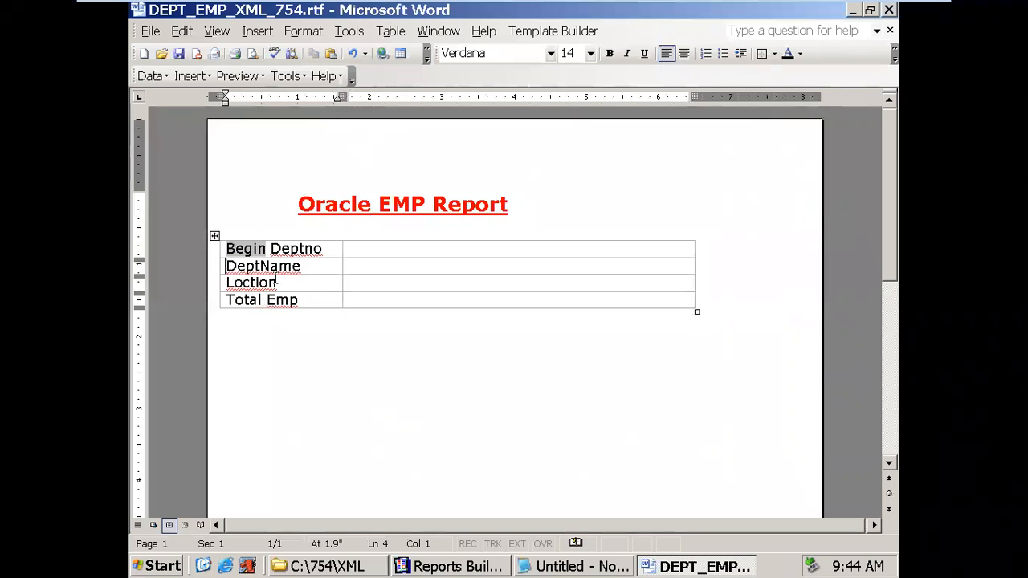
{"action": "double_click", "coordinate": [255, 251]}
{"action": "key", "text": "BackSpace"}
{"action": "key", "text": "BackSpace"}
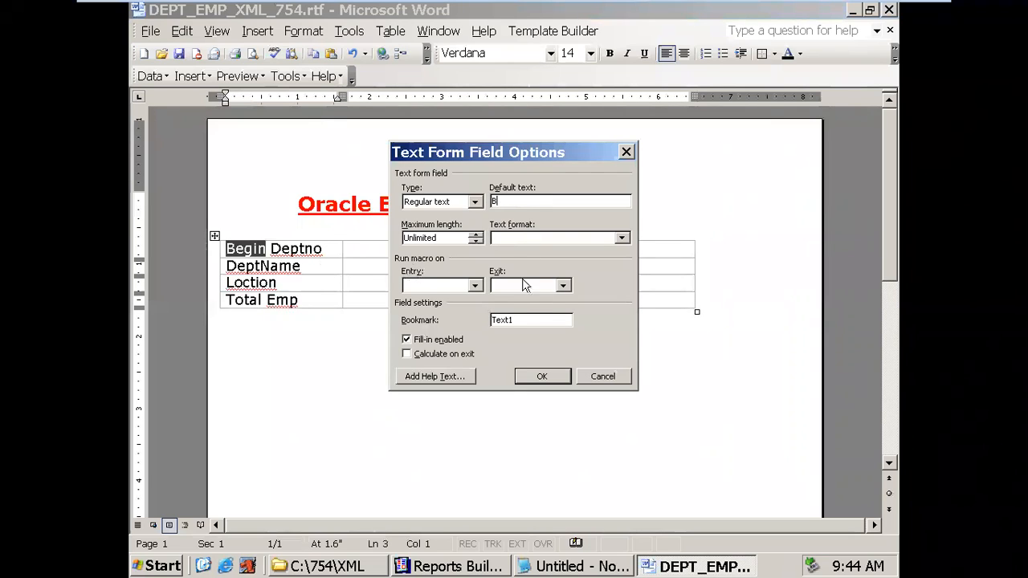
- Remove G_VENDOR_ID from the Begin field's help text and check the G_DEPTNO group's XML tag in Reports Builder
{"action": "left_click", "coordinate": [456, 378]}
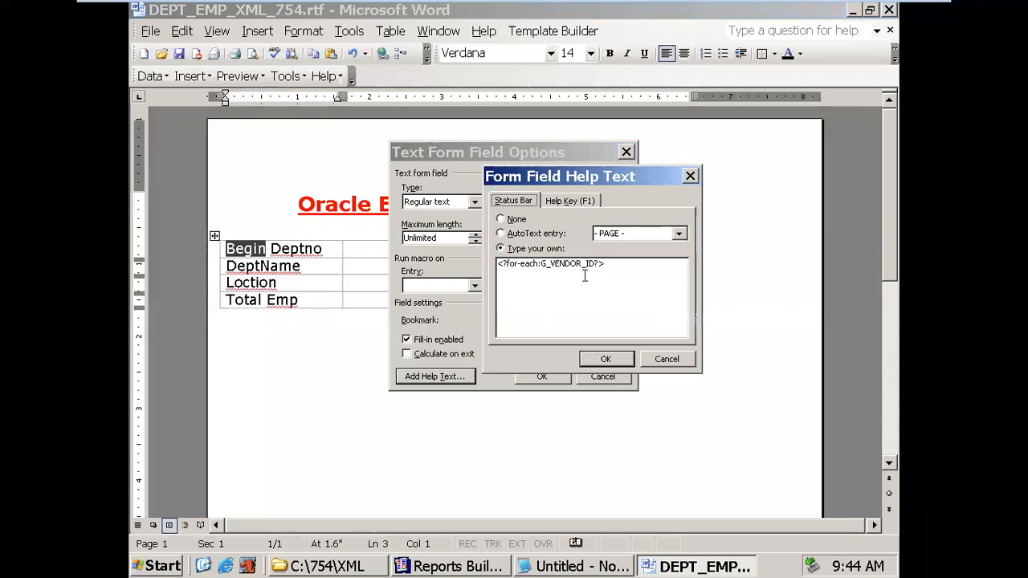
{"action": "left_click_drag", "start_coordinate": [544, 265], "coordinate": [590, 266]}
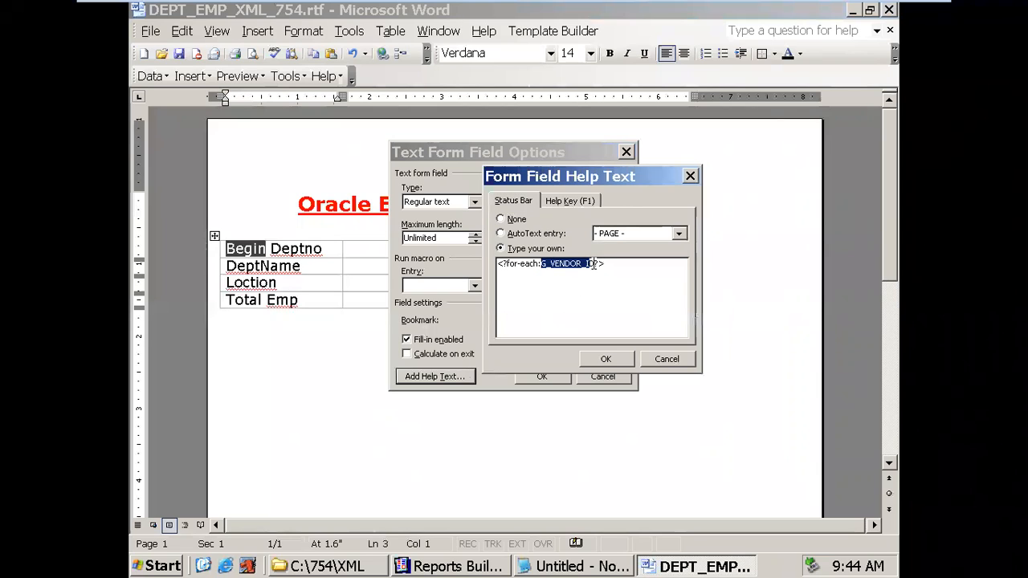
{"action": "key", "text": "Delete"}
{"action": "key", "text": "Delete"}
{"action": "left_click", "coordinate": [450, 567]}
{"action": "double_click", "coordinate": [266, 292]}
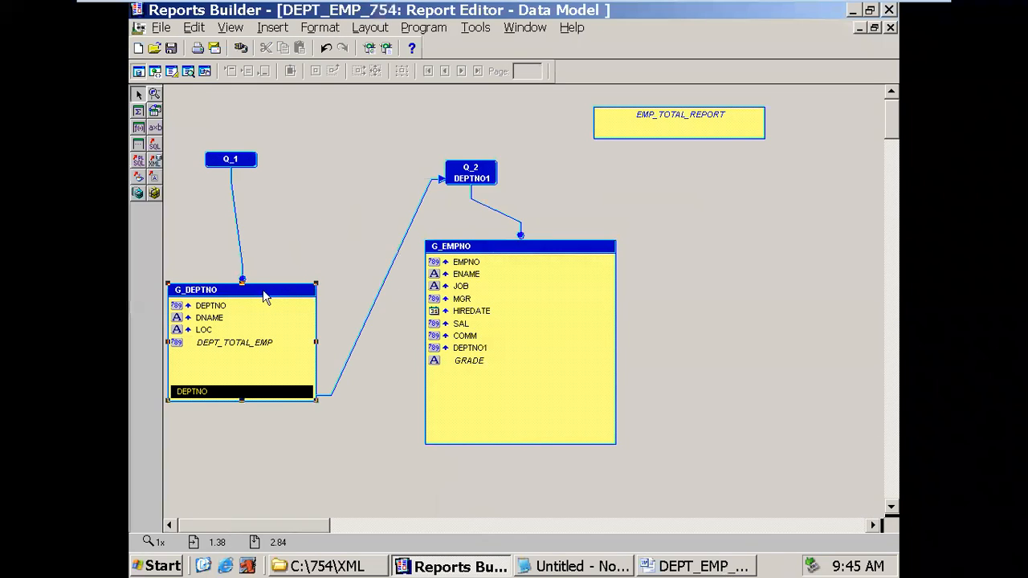
{"action": "left_click", "coordinate": [348, 202]}
{"action": "key", "text": "ctrl+c"}
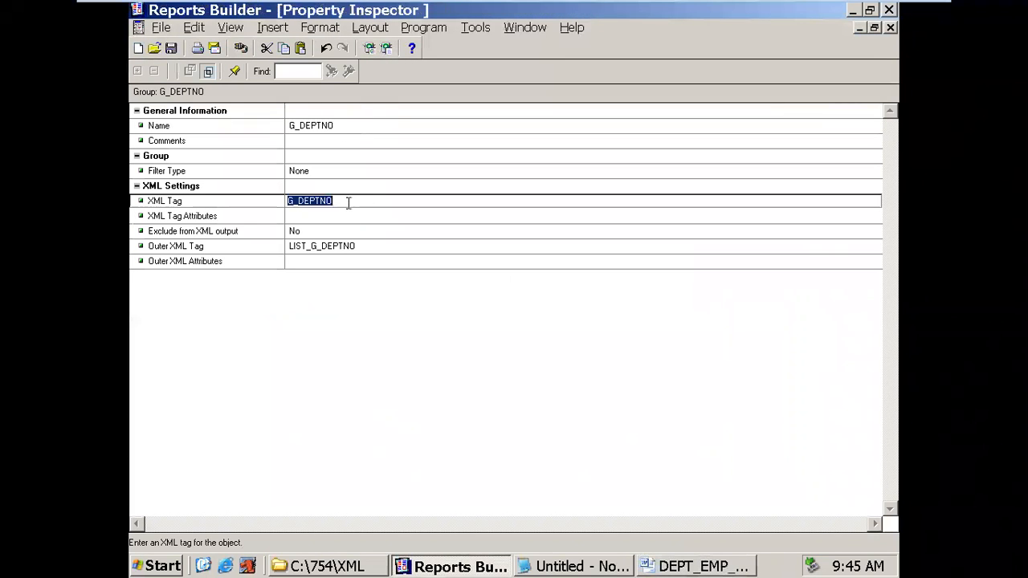
{"action": "left_click", "coordinate": [890, 27]}
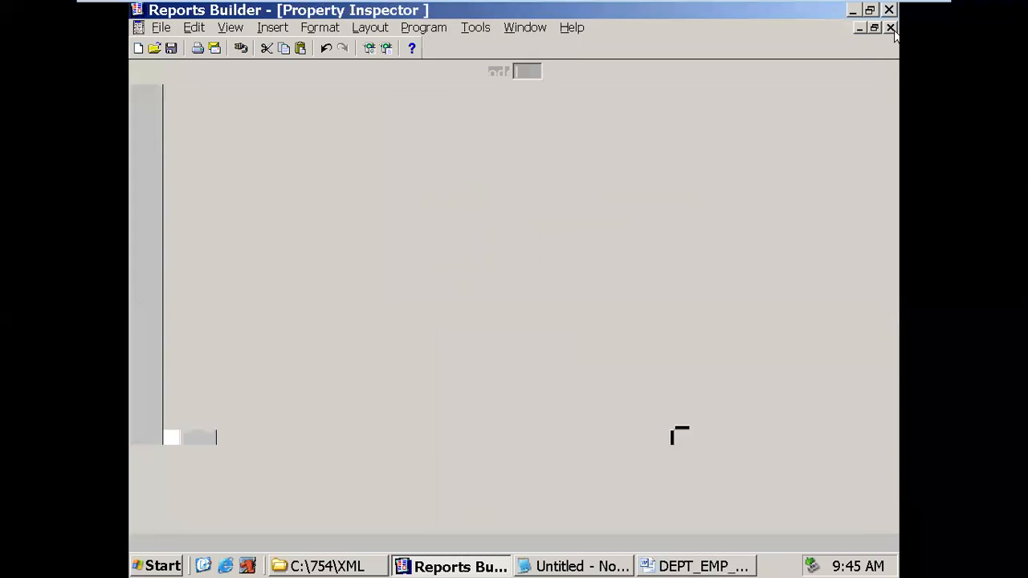
- Set the help text to <?for-each:G_DEPTNO?>, confirm both dialogs, and position before DeptName to indent it
{"action": "left_click", "coordinate": [679, 568]}
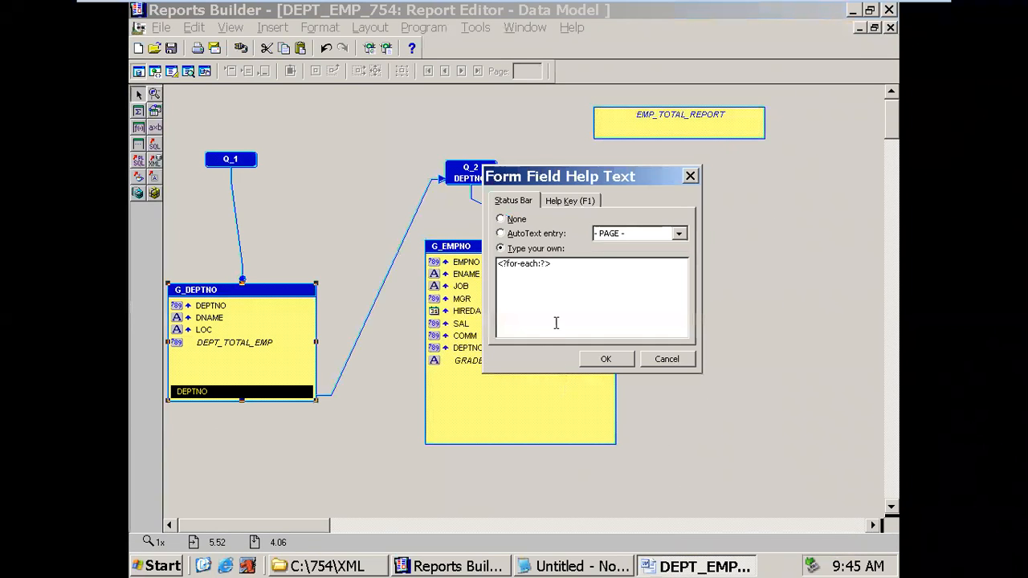
{"action": "key", "text": "ctrl+v"}
{"action": "left_click", "coordinate": [606, 359]}
{"action": "left_click", "coordinate": [553, 378]}
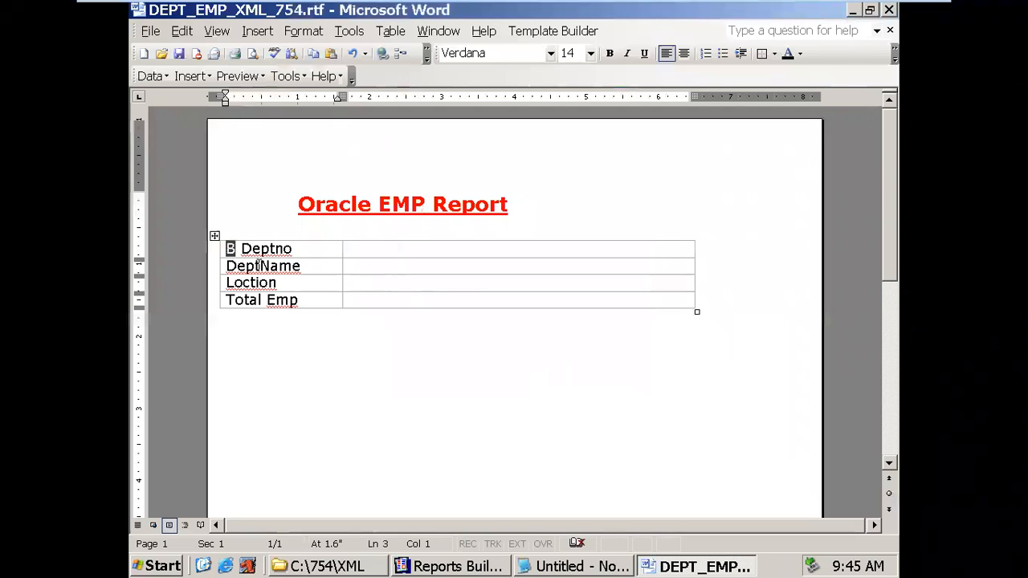
{"action": "left_click", "coordinate": [229, 266]}
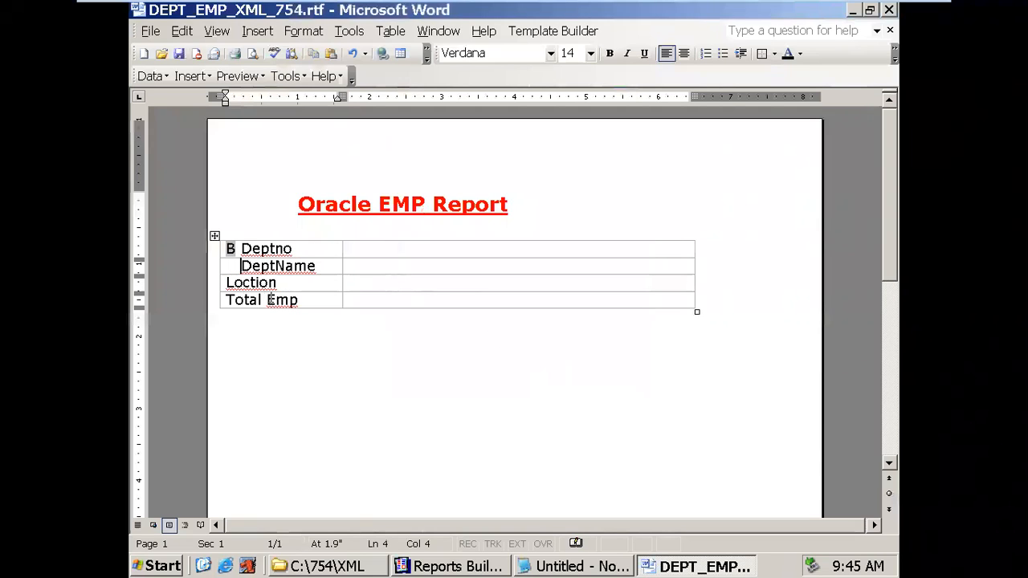
- Indent the Loction and Total Emp labels and copy the B form field before Deptno
{"action": "left_click", "coordinate": [227, 283]}
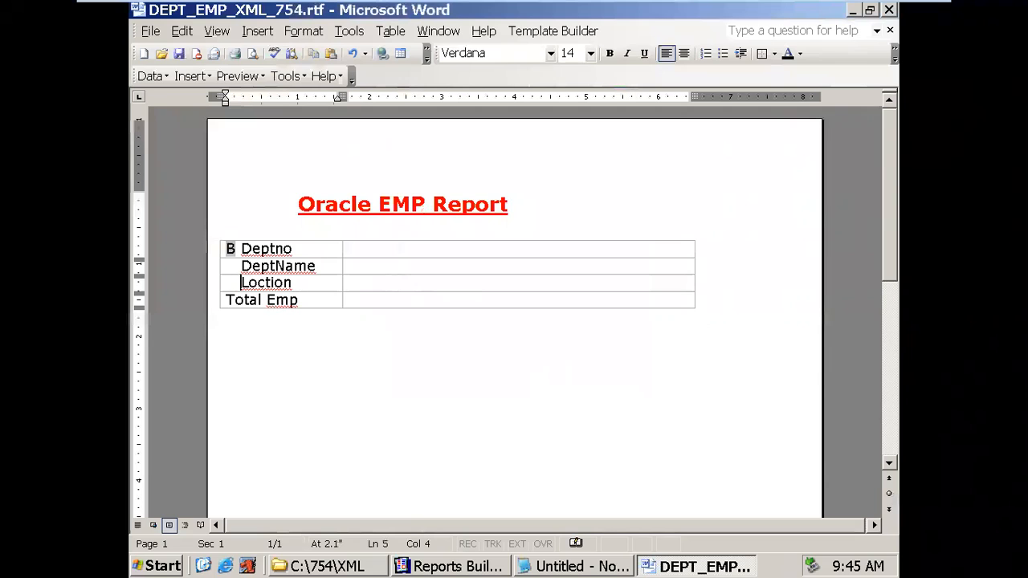
{"action": "left_click", "coordinate": [228, 301]}
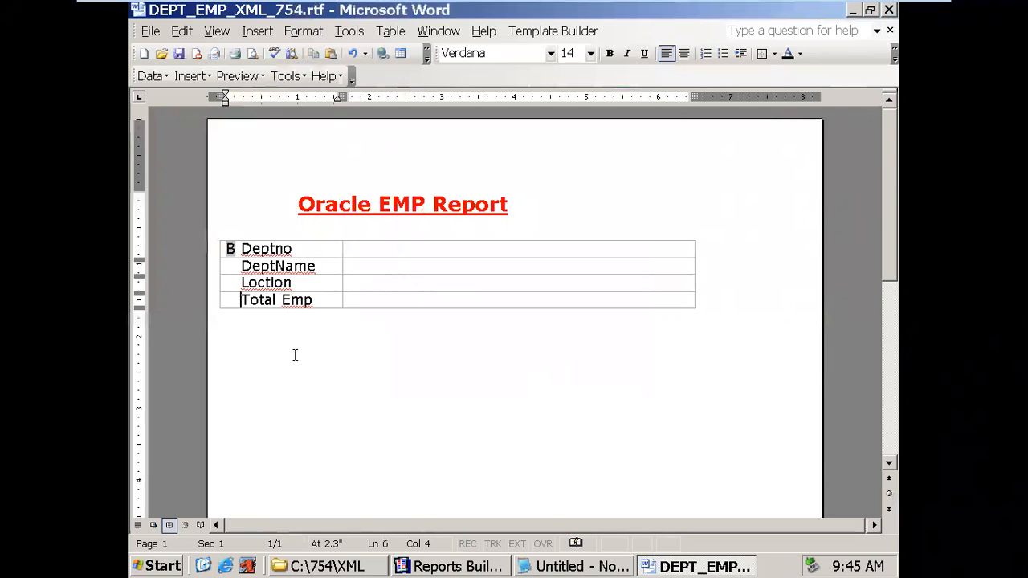
{"action": "left_click", "coordinate": [367, 252]}
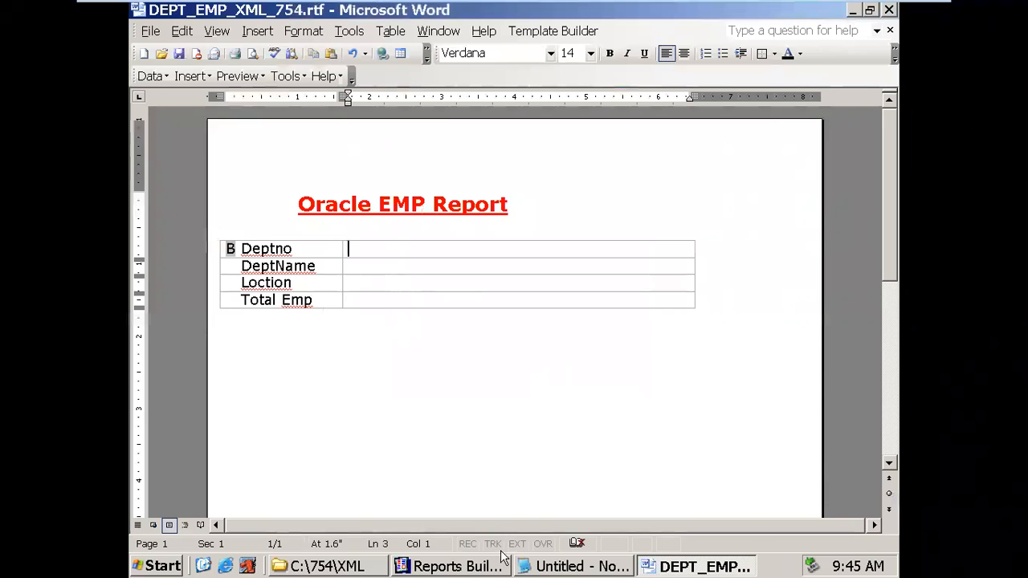
{"action": "left_click", "coordinate": [230, 249]}
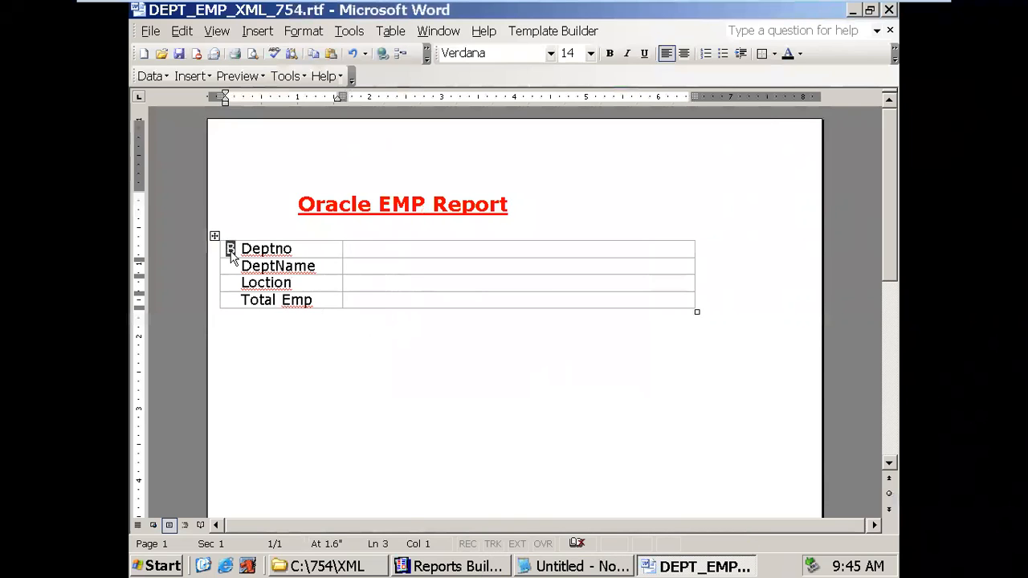
- Paste the B form field into the Deptno, DeptName, Loction and Total Emp value cells, then return to Reports Builder
{"action": "left_click", "coordinate": [345, 250]}
{"action": "key", "text": "ctrl+v"}
{"action": "left_click", "coordinate": [368, 266]}
{"action": "left_click", "coordinate": [354, 271]}
{"action": "key", "text": "ctrl+v"}
{"action": "left_click", "coordinate": [351, 283]}
{"action": "key", "text": "ctrl+v"}
{"action": "left_click", "coordinate": [351, 301]}
{"action": "key", "text": "ctrl+v"}
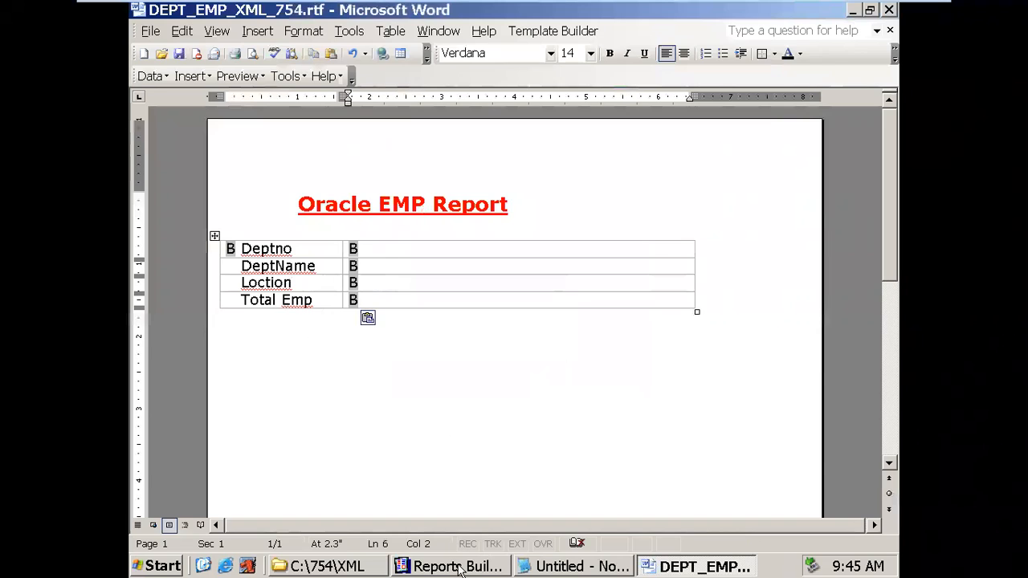
{"action": "left_click", "coordinate": [462, 566]}
{"action": "left_click", "coordinate": [250, 306]}
- Look up DEPT_TOTAL_EMP's XML tag in the Property Inspector, then go back to the Word template
{"action": "left_click", "coordinate": [243, 317]}
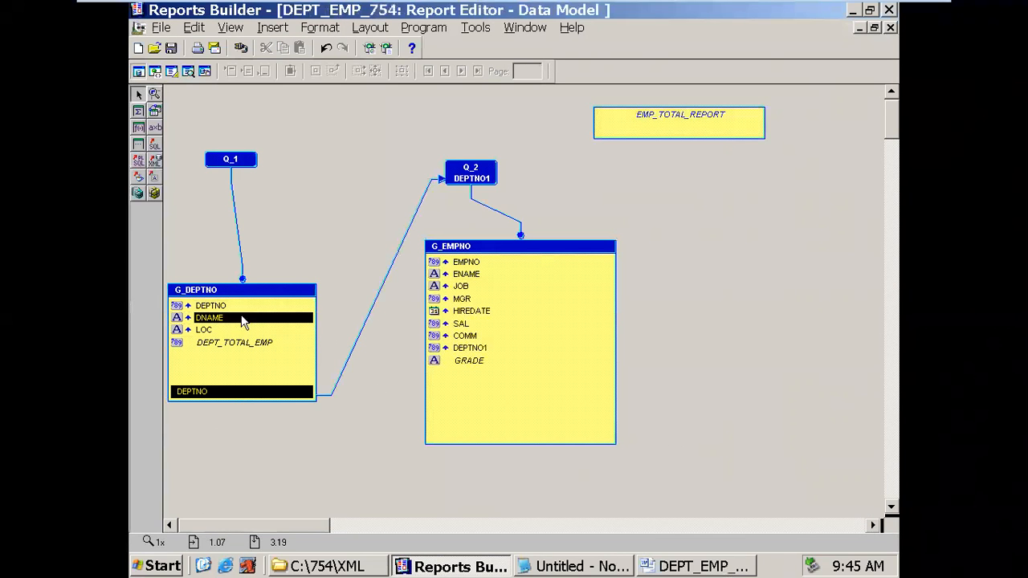
{"action": "left_click", "coordinate": [240, 330]}
{"action": "double_click", "coordinate": [244, 343]}
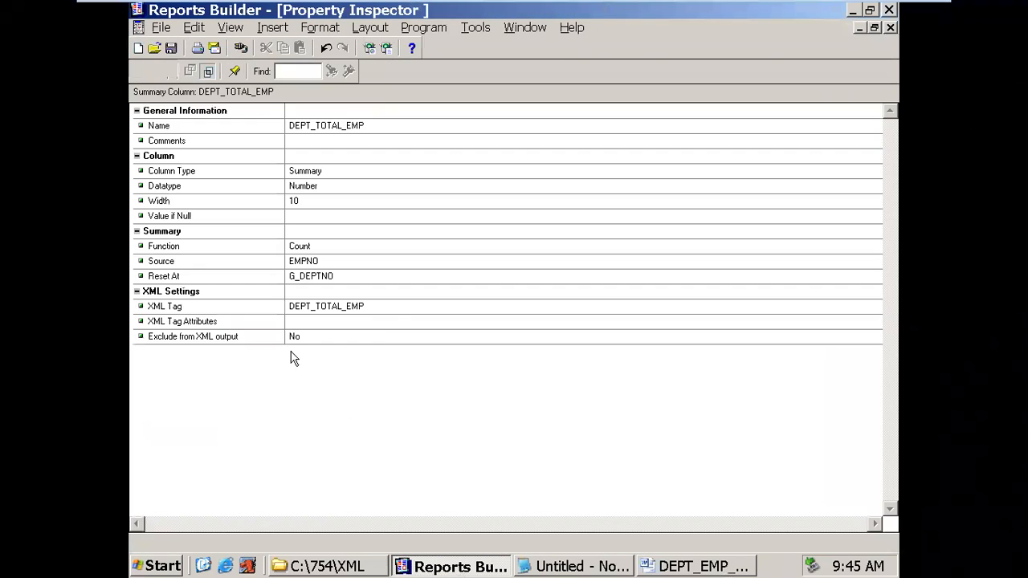
{"action": "left_click", "coordinate": [357, 311]}
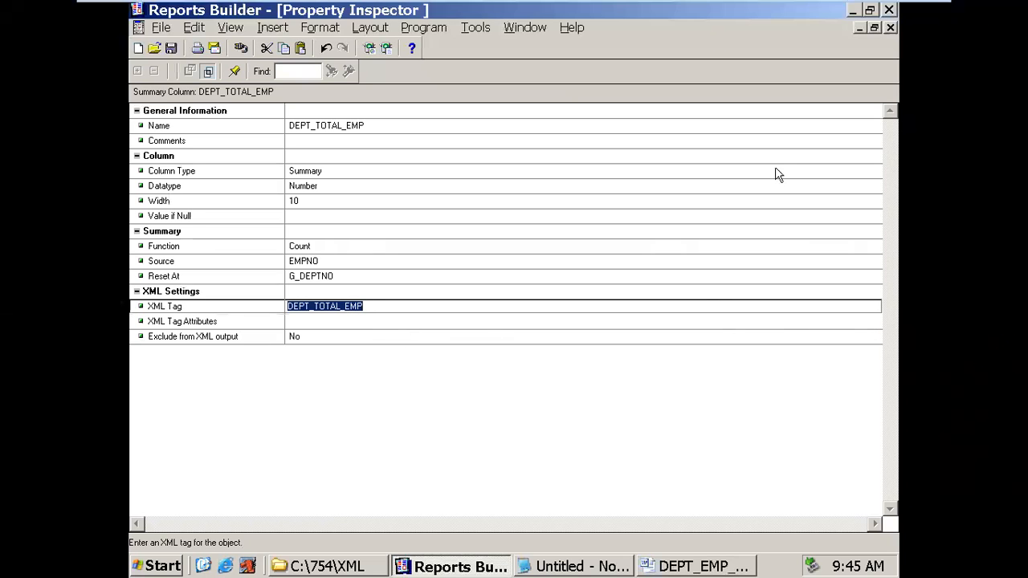
{"action": "left_click", "coordinate": [890, 27]}
{"action": "left_click", "coordinate": [695, 566]}
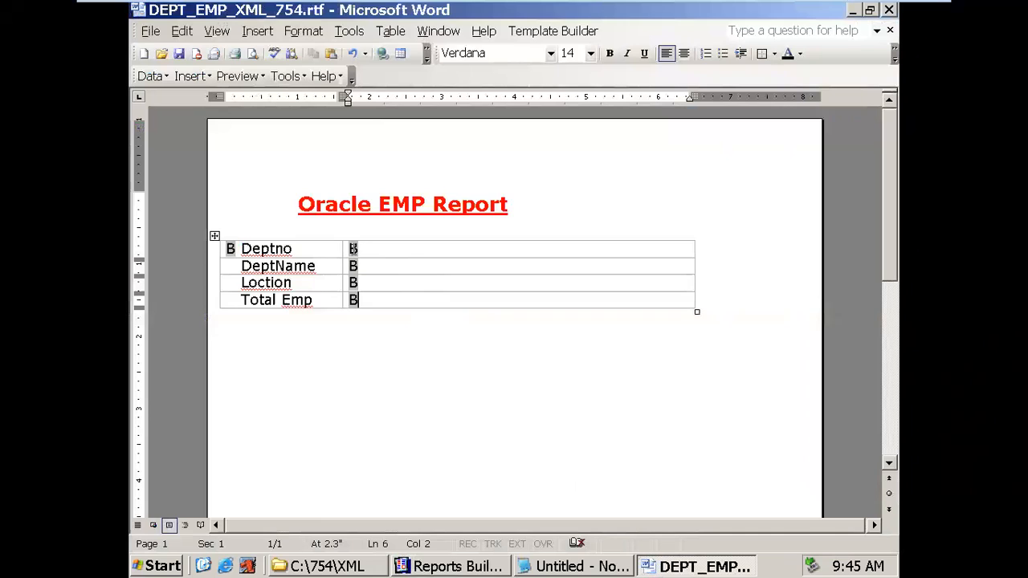
- Give the Deptno value field default text Deptno and help text <?DEPTNO?>
{"action": "double_click", "coordinate": [354, 250]}
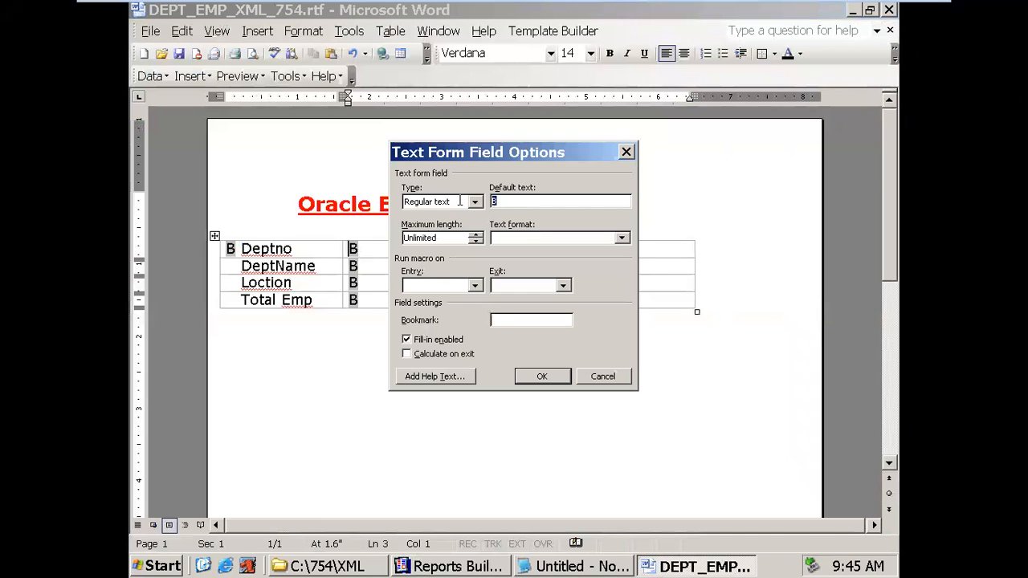
{"action": "type", "text": "Deptno"}
{"action": "left_click", "coordinate": [440, 374]}
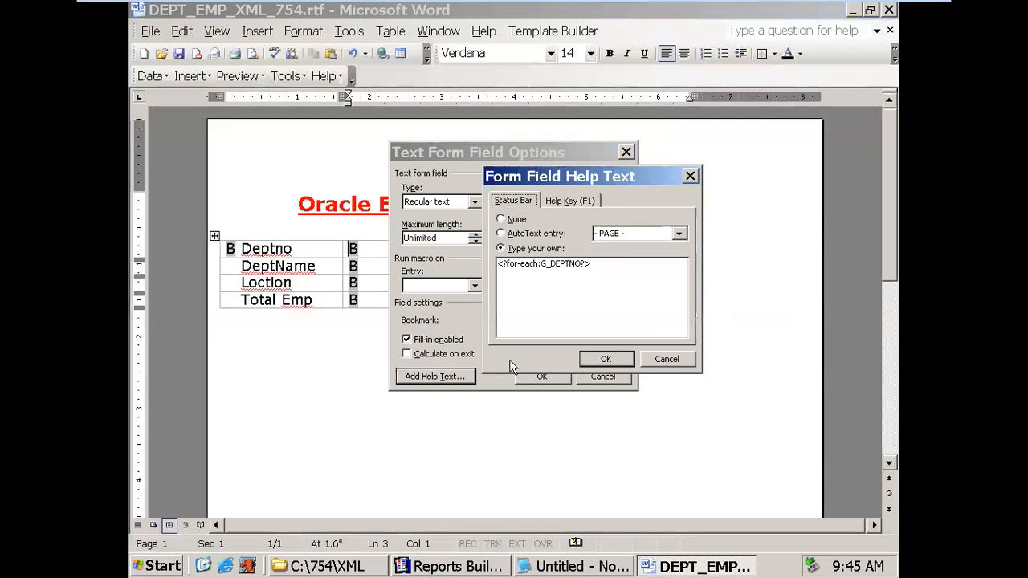
{"action": "left_click_drag", "start_coordinate": [580, 265], "coordinate": [501, 265]}
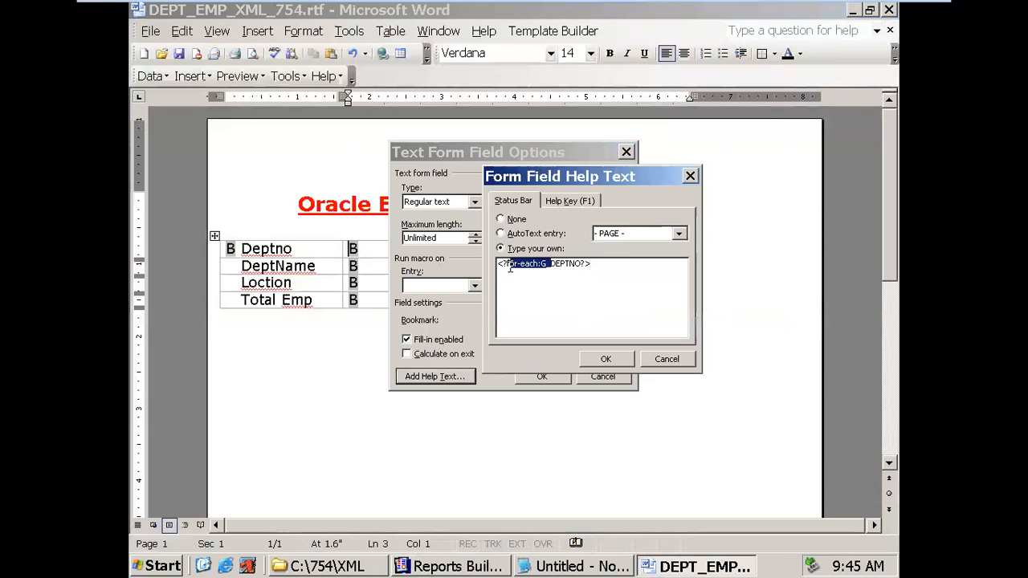
{"action": "key", "text": "Delete"}
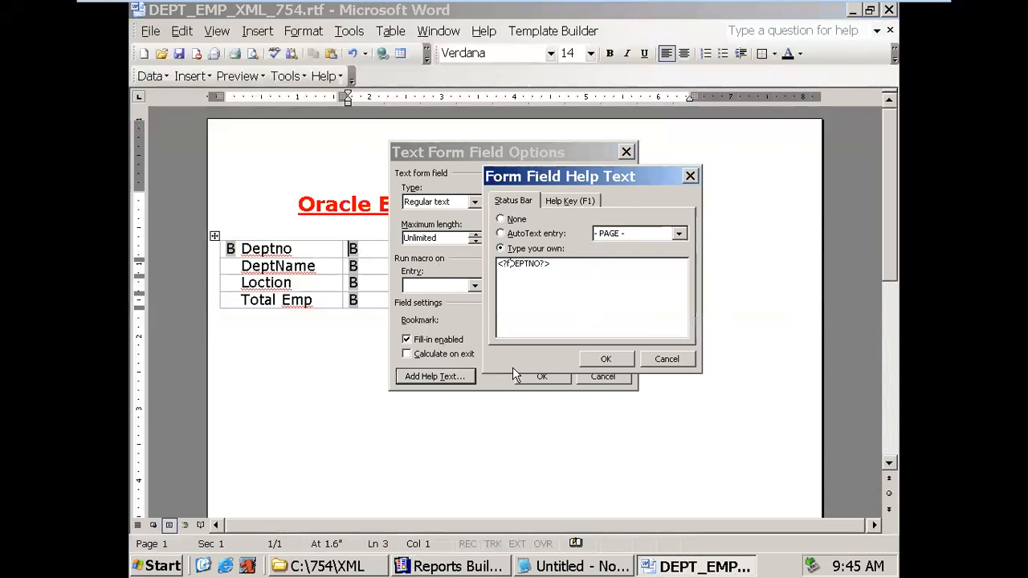
{"action": "left_click", "coordinate": [604, 359]}
{"action": "left_click", "coordinate": [555, 376]}
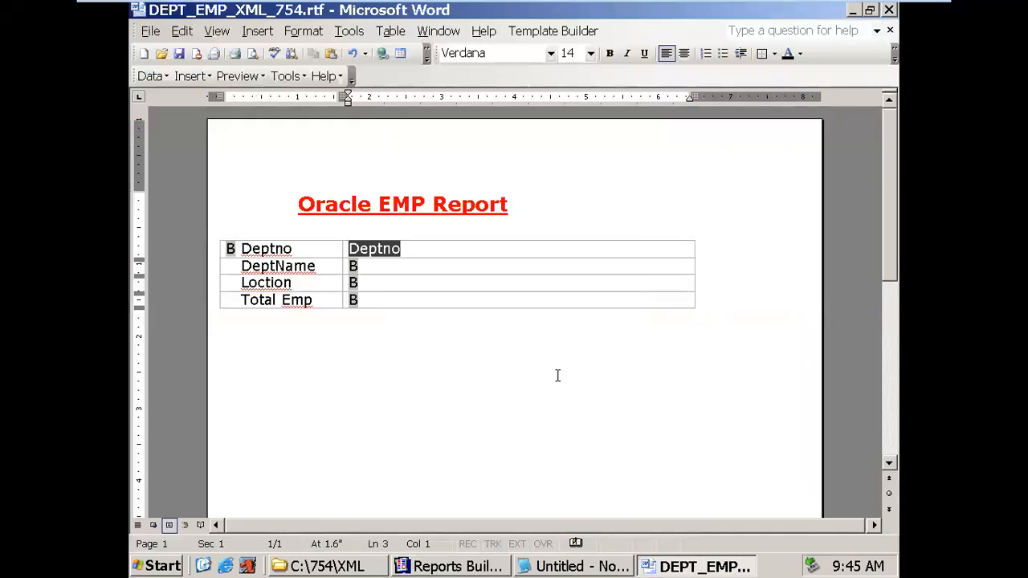
- Set the DeptName value field's default text to DNAME and point its help tag at the DNAME column
{"action": "left_click", "coordinate": [354, 266]}
{"action": "double_click", "coordinate": [354, 265]}
{"action": "left_click_drag", "start_coordinate": [520, 202], "coordinate": [450, 198]}
{"action": "type", "text": "DNAME"}
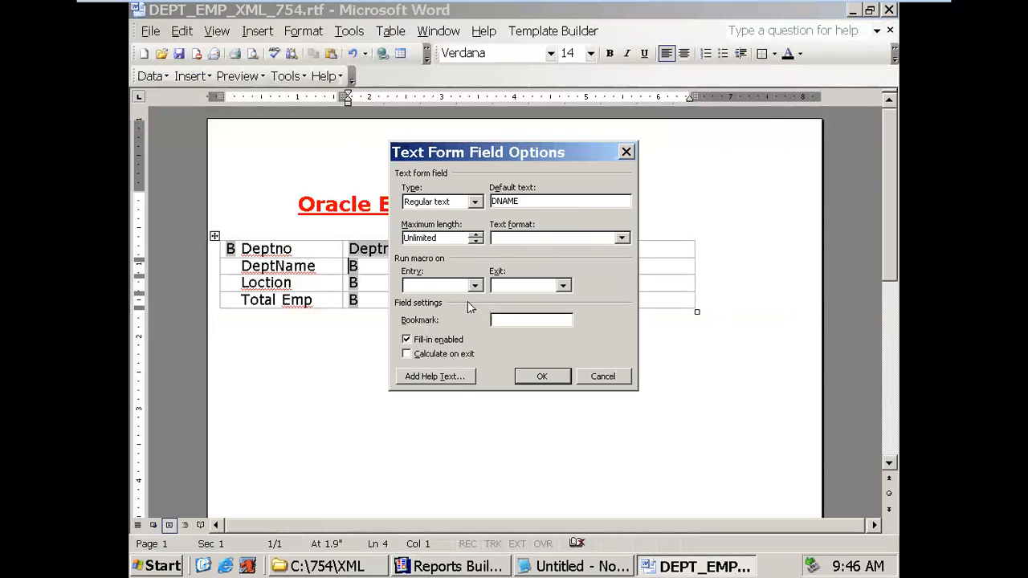
{"action": "left_click", "coordinate": [455, 378]}
{"action": "left_click_drag", "start_coordinate": [583, 267], "coordinate": [508, 266]}
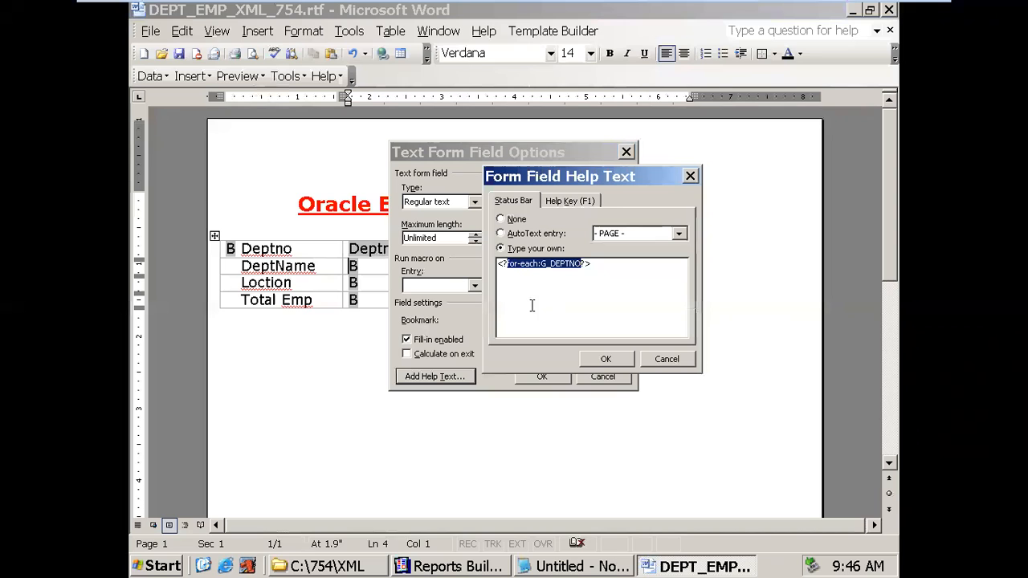
{"action": "type", "text": "DEPT"}
{"action": "left_click", "coordinate": [450, 567]}
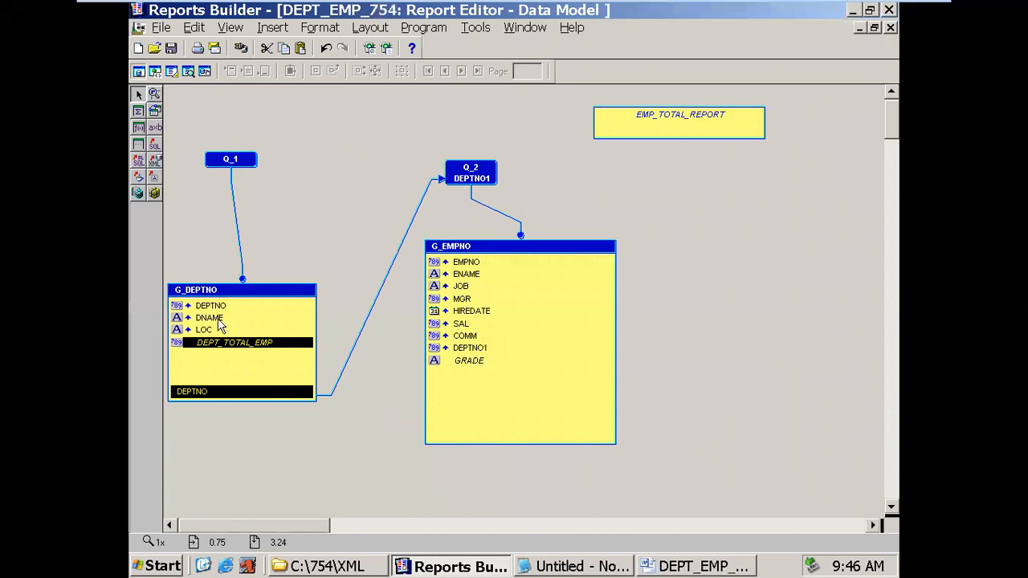
{"action": "left_click", "coordinate": [649, 566]}
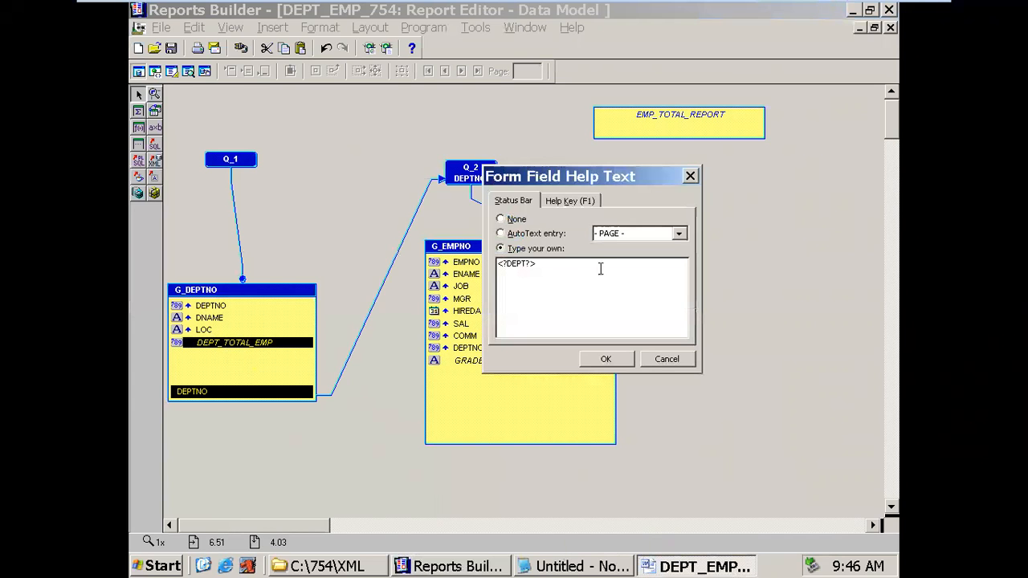
{"action": "key", "text": "BackSpace"}
{"action": "left_click", "coordinate": [604, 358]}
{"action": "left_click", "coordinate": [556, 374]}
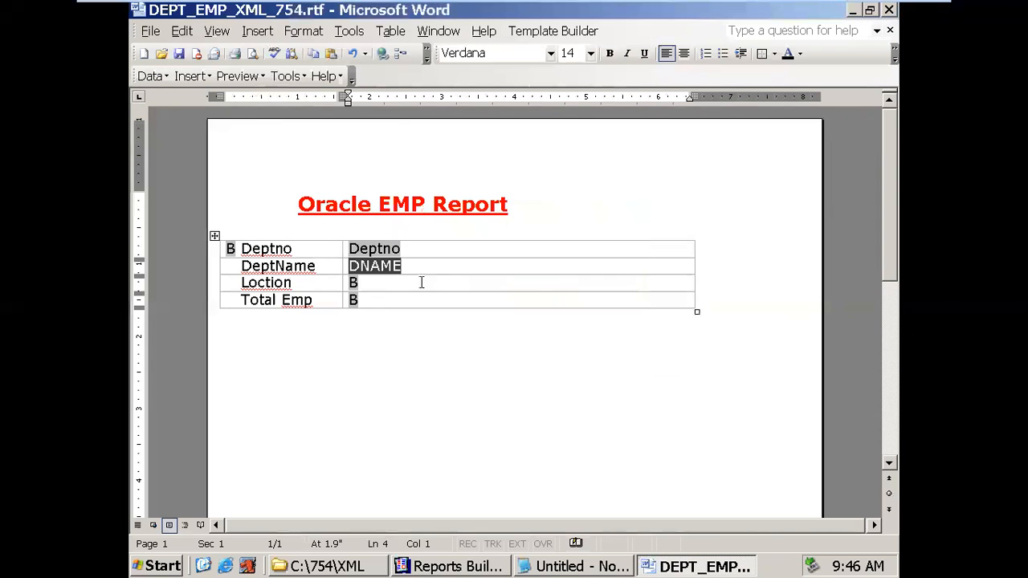
{"action": "left_click", "coordinate": [354, 283]}
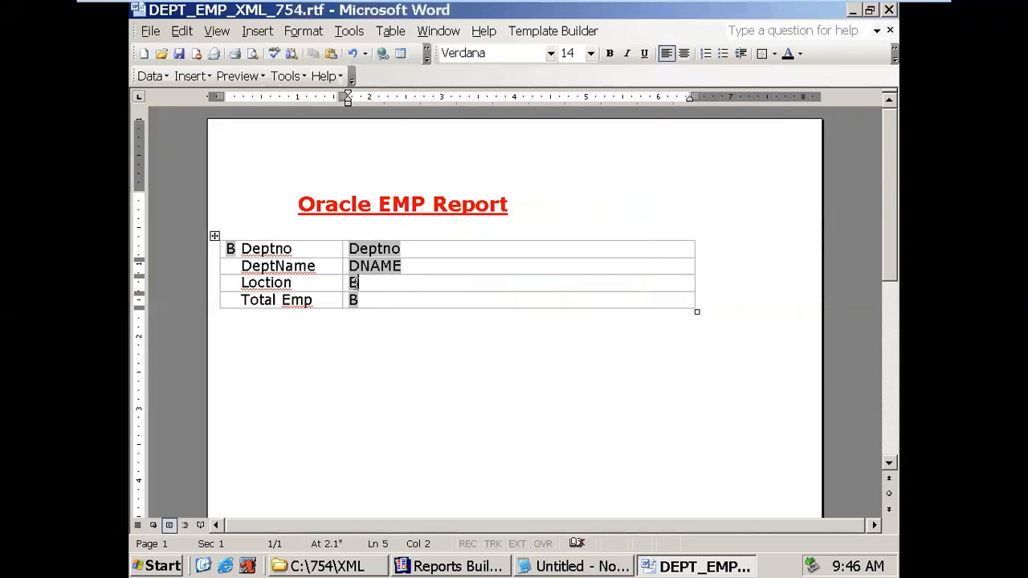
- Make the Loction value field show LOCATION with its help tag pointing at LOC
{"action": "left_click", "coordinate": [354, 283]}
{"action": "double_click", "coordinate": [354, 286]}
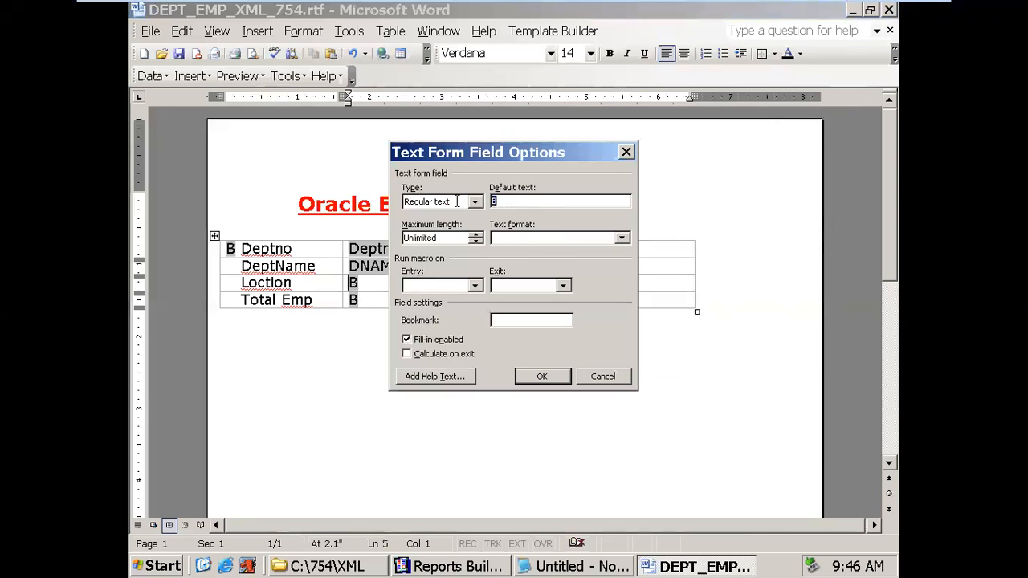
{"action": "type", "text": "LOCATION"}
{"action": "left_click", "coordinate": [455, 376]}
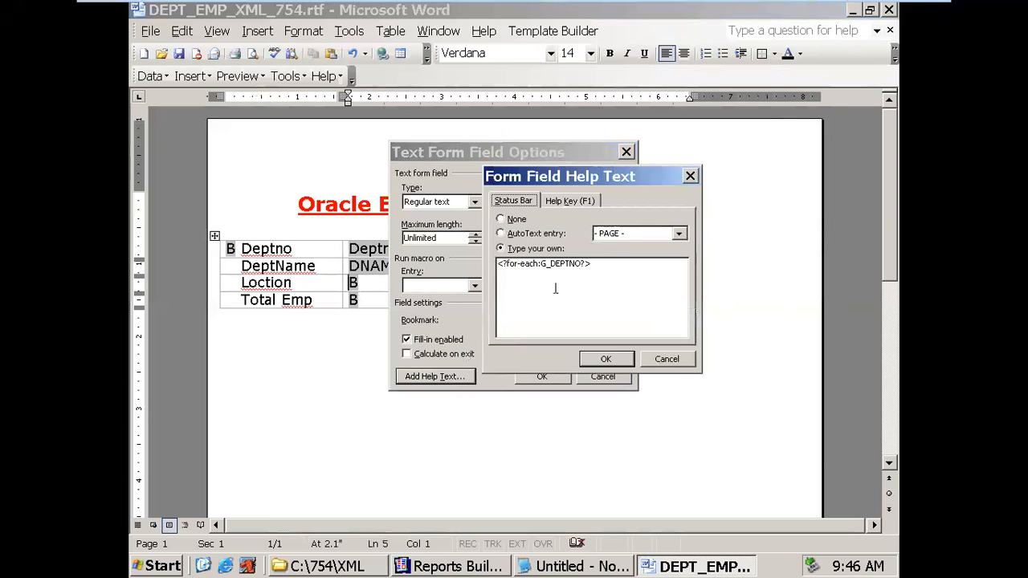
{"action": "left_click_drag", "start_coordinate": [580, 265], "coordinate": [507, 263]}
{"action": "type", "text": "LO"}
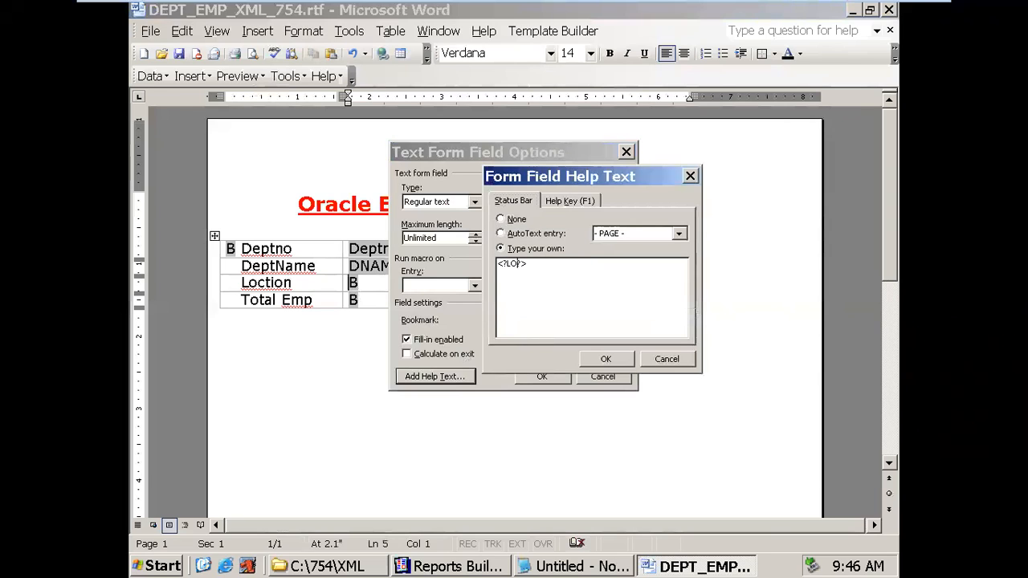
{"action": "left_click", "coordinate": [586, 359]}
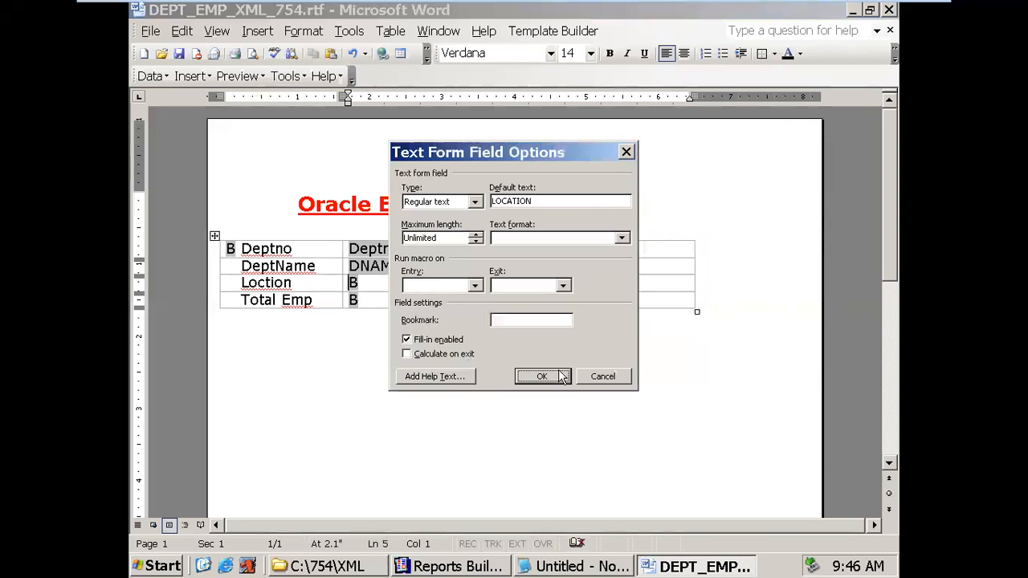
{"action": "left_click", "coordinate": [541, 376]}
- Set the Total Emp field's default text to TOT_EMP with help text <?DEPT_TOTAL_EMP?>
{"action": "left_click", "coordinate": [356, 302]}
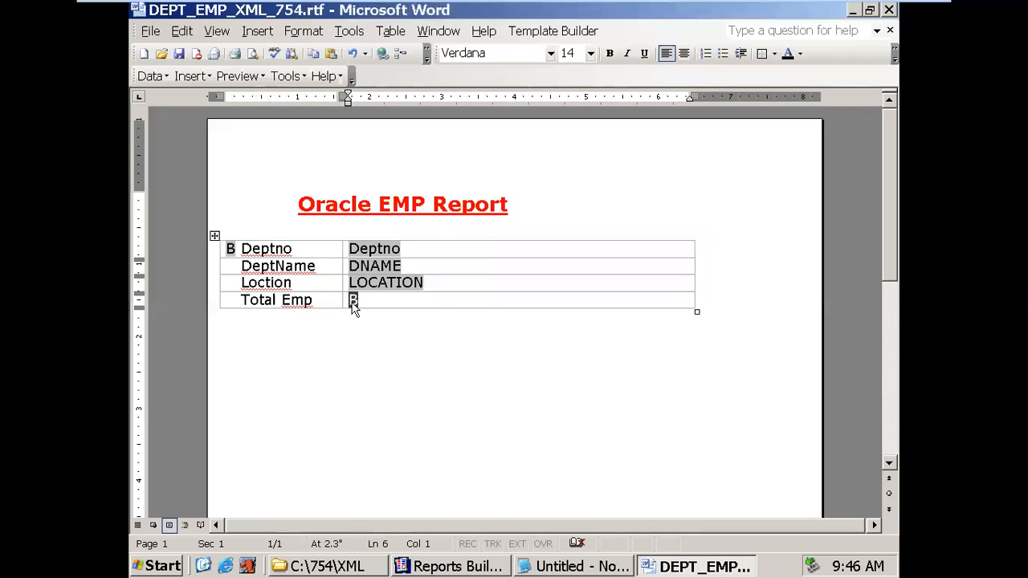
{"action": "double_click", "coordinate": [354, 303]}
{"action": "left_click_drag", "start_coordinate": [505, 200], "coordinate": [465, 200]}
{"action": "type", "text": "TOTAL"}
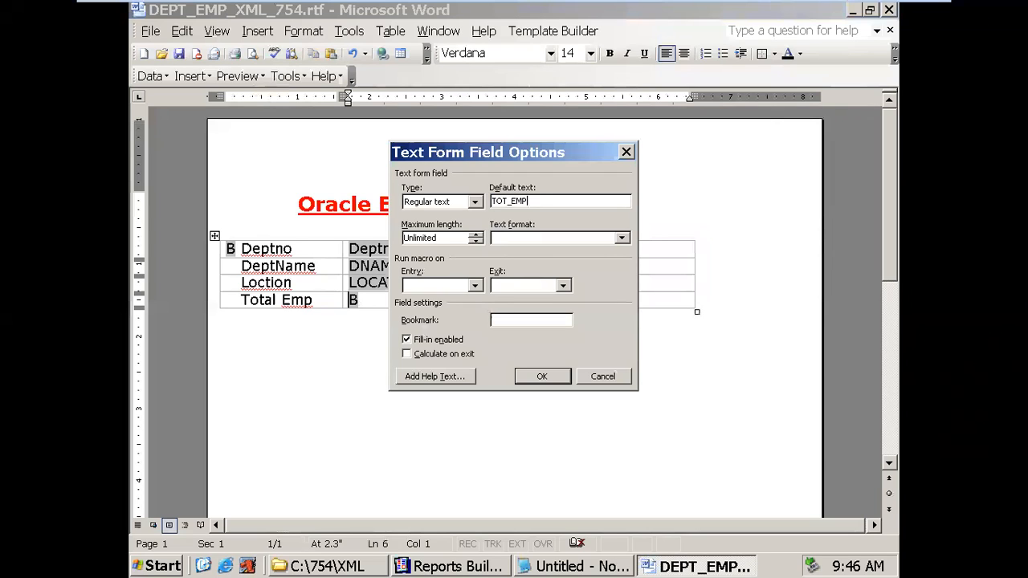
{"action": "left_click", "coordinate": [418, 376]}
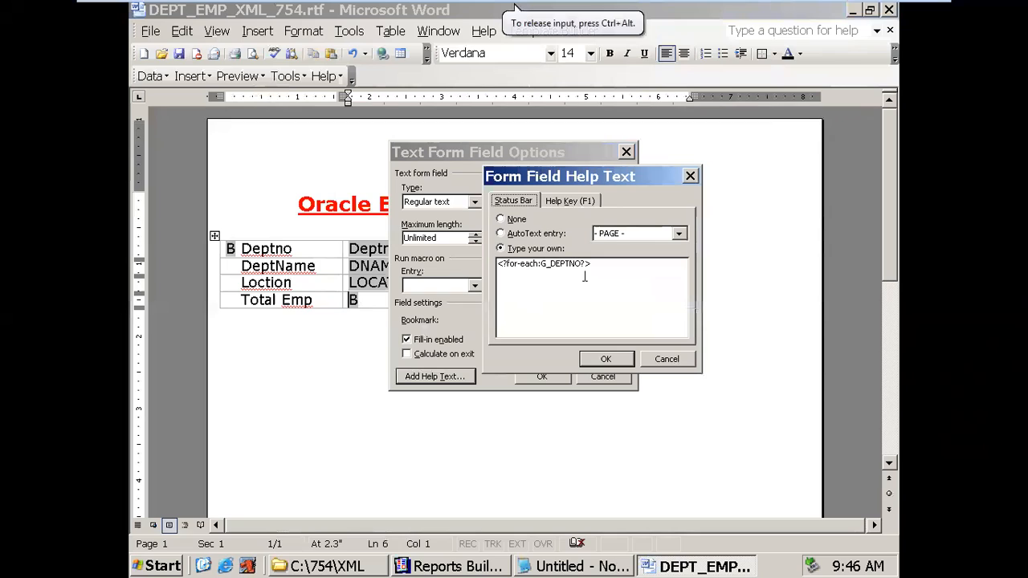
{"action": "left_click_drag", "start_coordinate": [583, 265], "coordinate": [519, 268]}
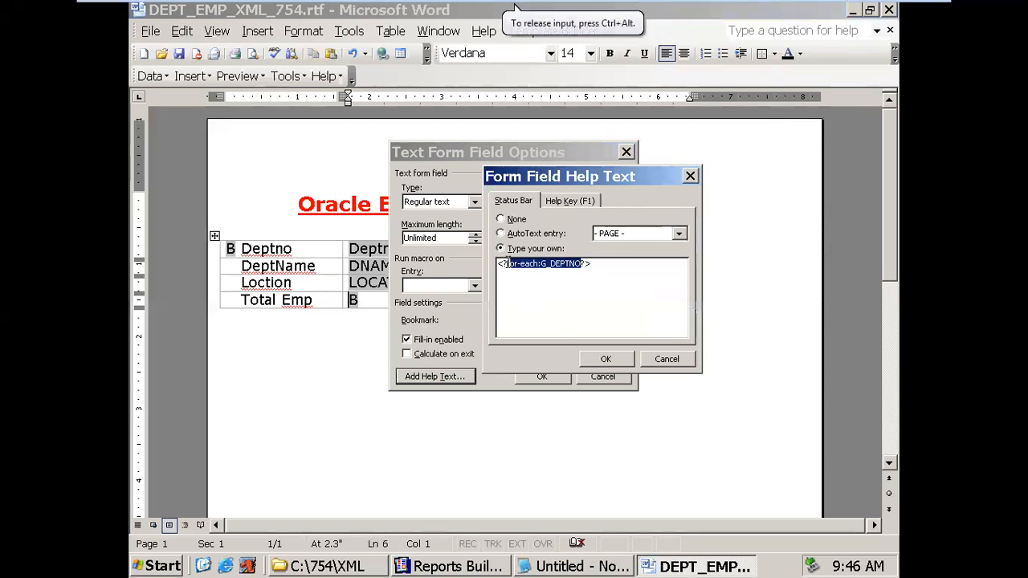
{"action": "key", "text": "Delete"}
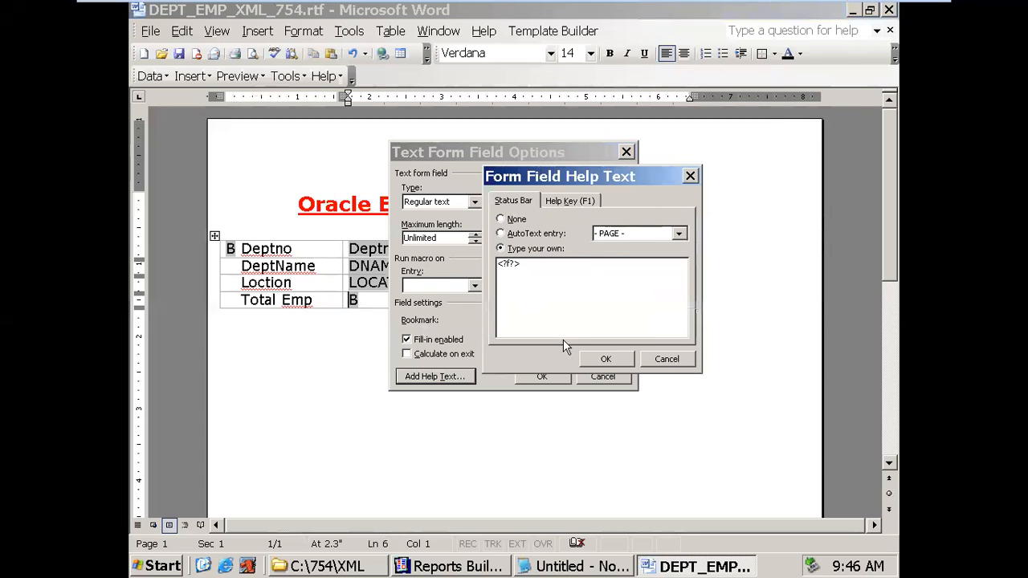
{"action": "type", "text": "DEPT_TOTAL_EMP"}
{"action": "left_click", "coordinate": [606, 359]}
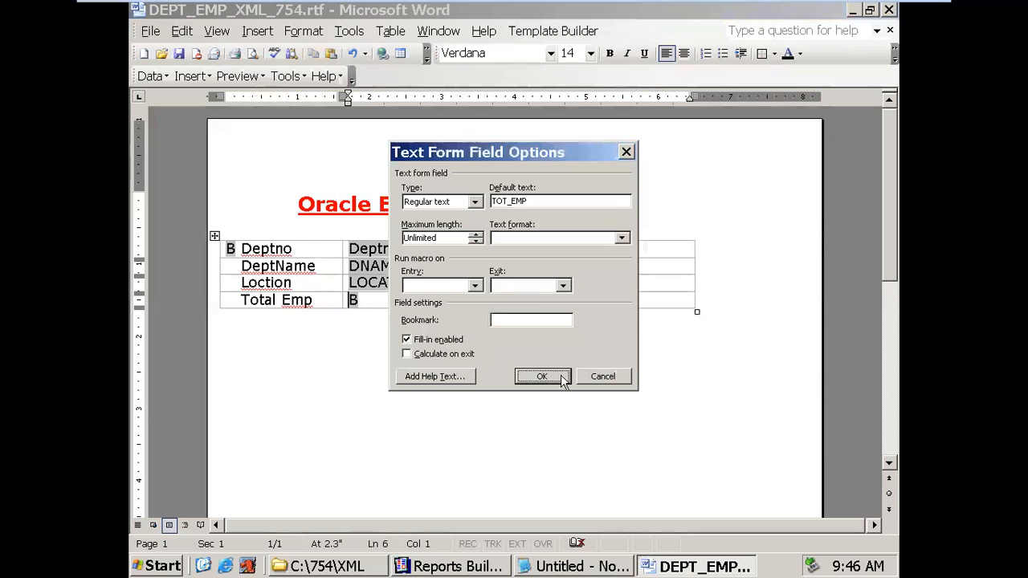
{"action": "left_click", "coordinate": [542, 377]}
{"action": "left_click", "coordinate": [463, 300]}
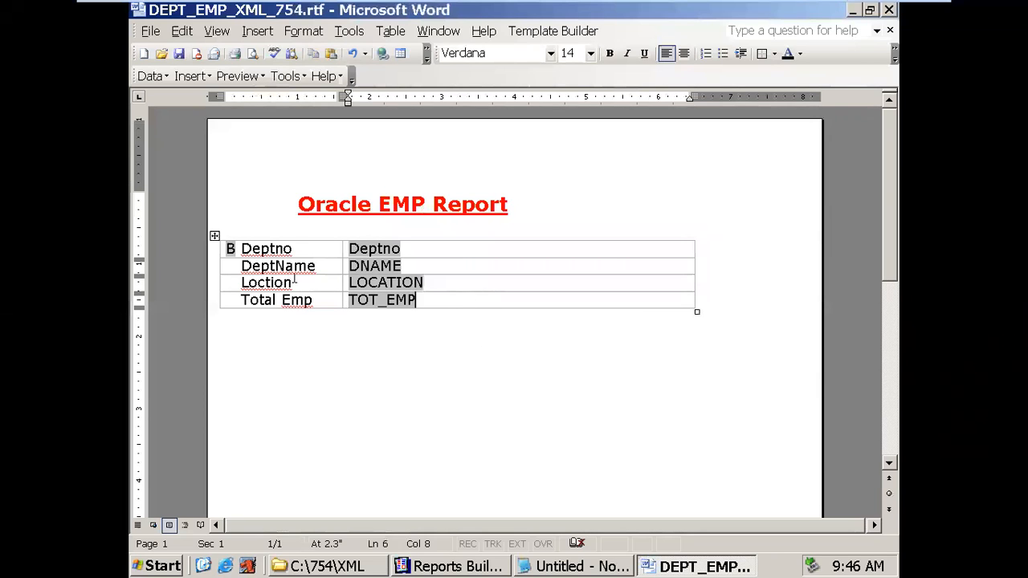
{"action": "left_click", "coordinate": [232, 249]}
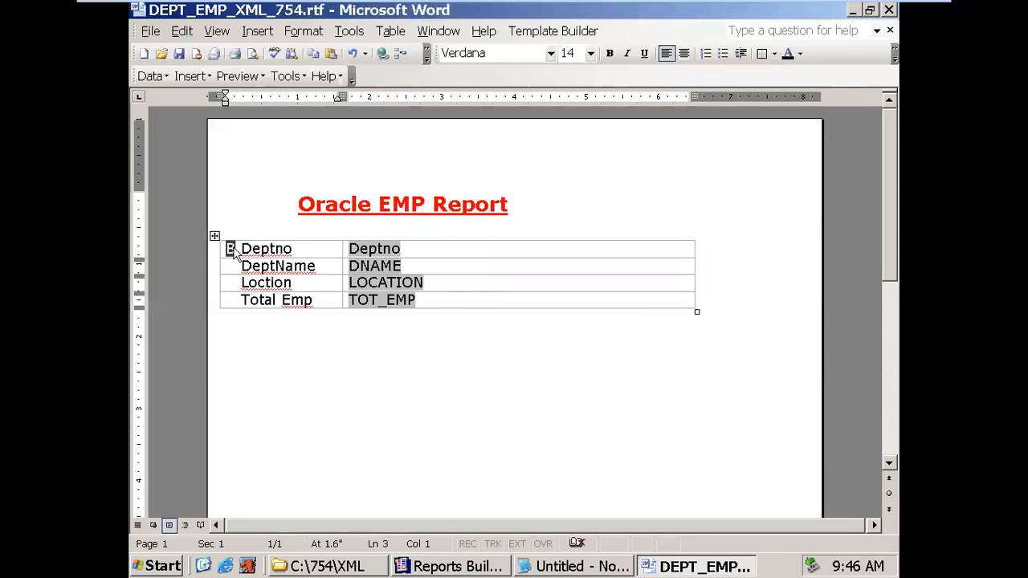
{"action": "double_click", "coordinate": [232, 250]}
{"action": "left_click", "coordinate": [466, 374]}
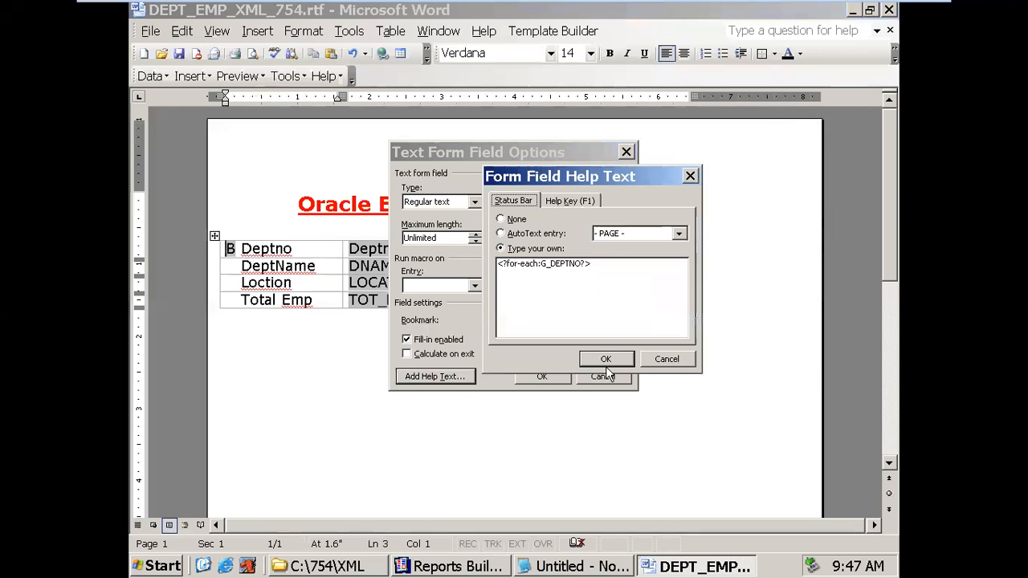
{"action": "left_click", "coordinate": [606, 361]}
{"action": "left_click", "coordinate": [553, 377]}
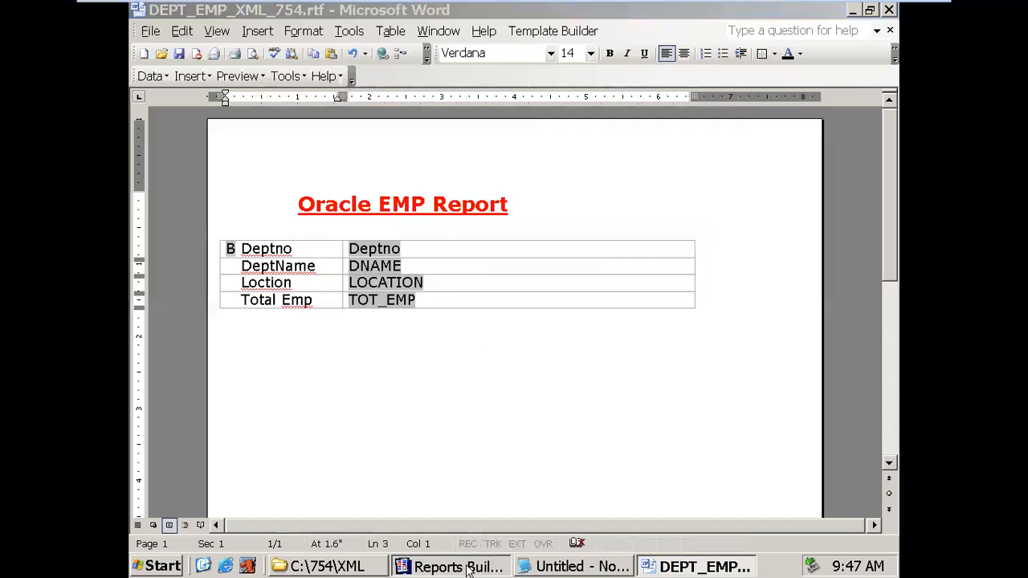
{"action": "left_click", "coordinate": [458, 568]}
{"action": "left_click", "coordinate": [215, 290]}
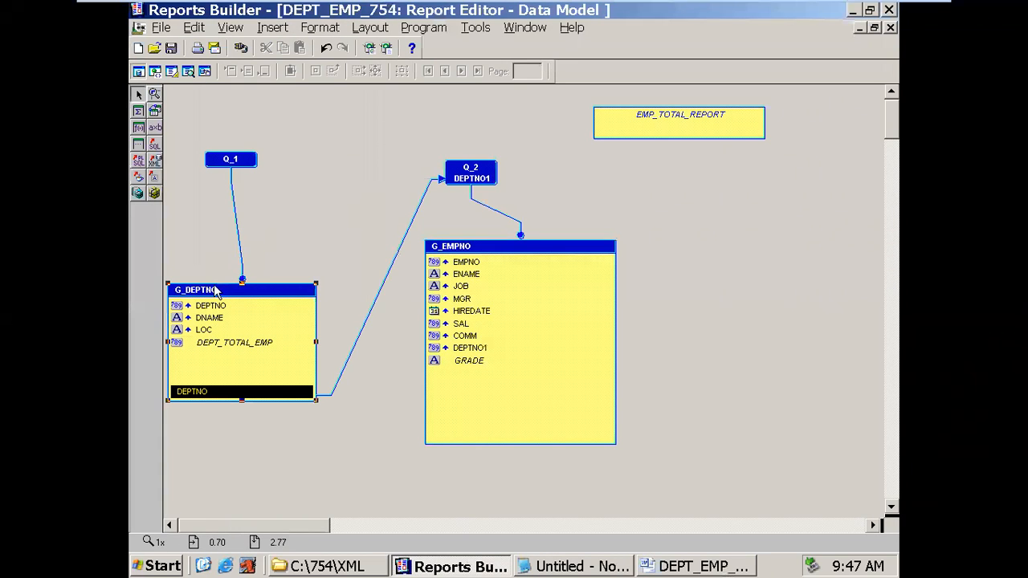
{"action": "left_click", "coordinate": [445, 248]}
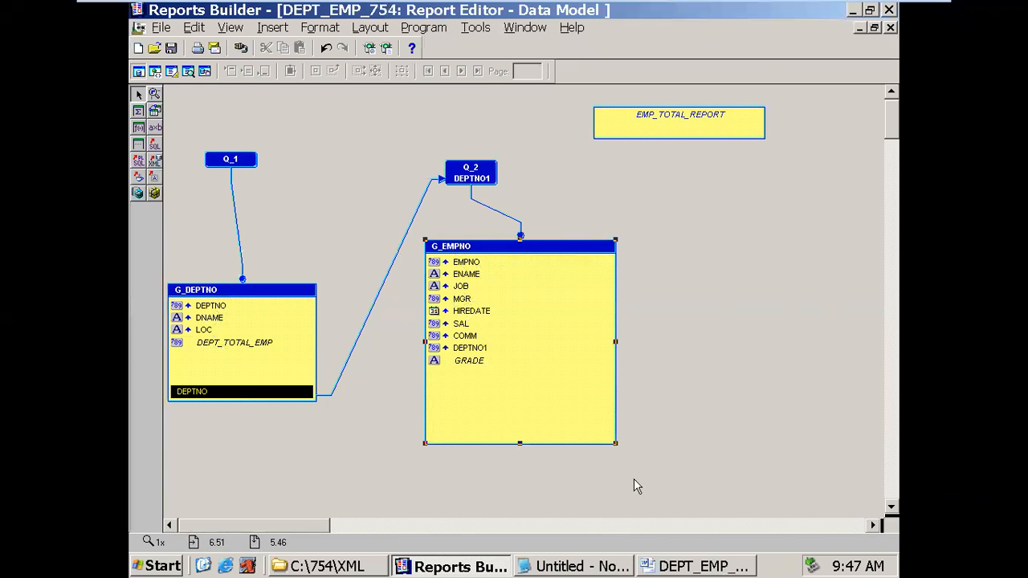
{"action": "left_click", "coordinate": [660, 563]}
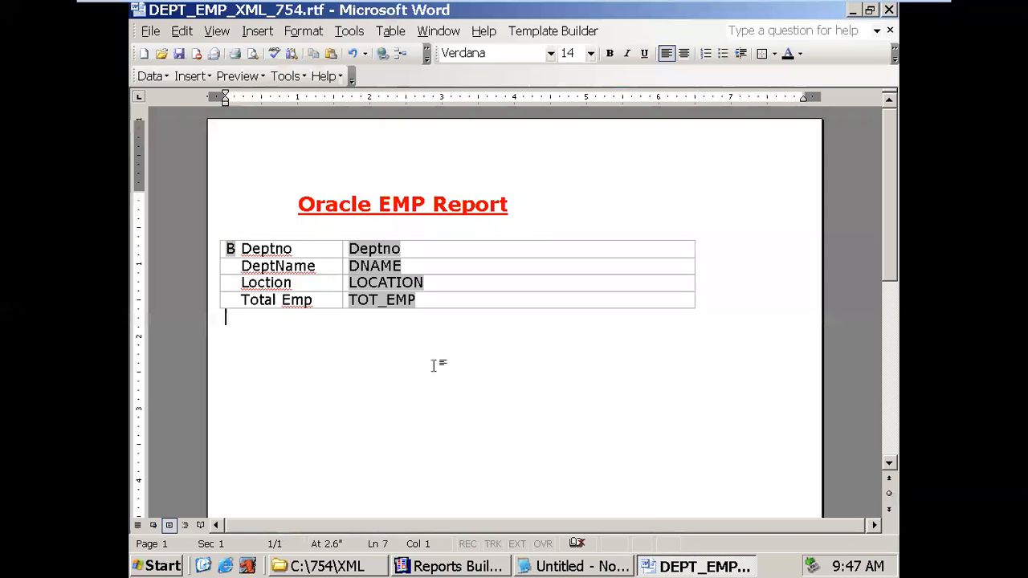
- Insert a 5-column, 2-row table below the department table via Table > Insert > Table
{"action": "key", "text": "Return"}
{"action": "key", "text": "Return"}
{"action": "left_click", "coordinate": [348, 31]}
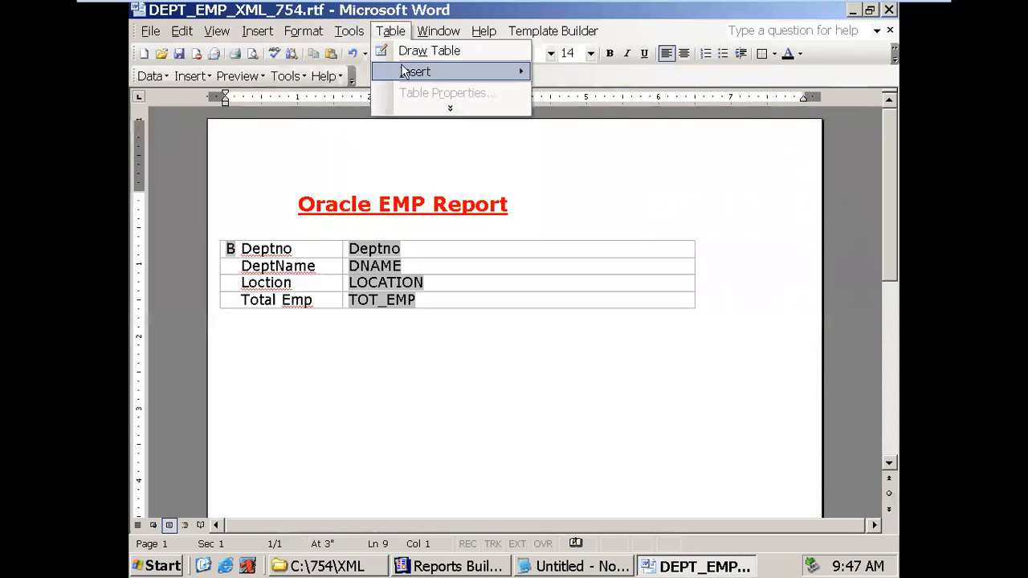
{"action": "mouse_move", "coordinate": [406, 72]}
{"action": "left_click", "coordinate": [558, 74]}
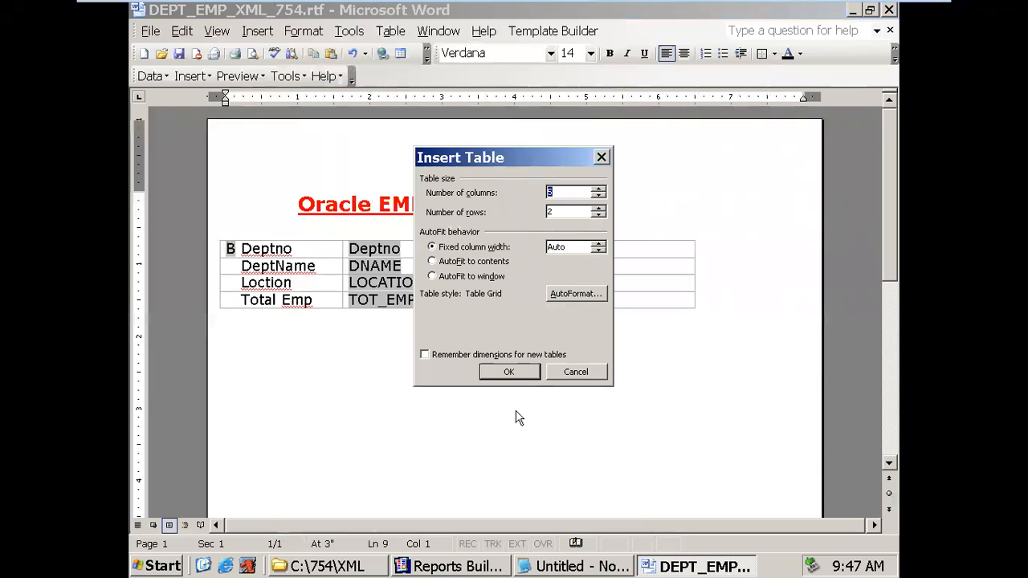
{"action": "left_click", "coordinate": [518, 374]}
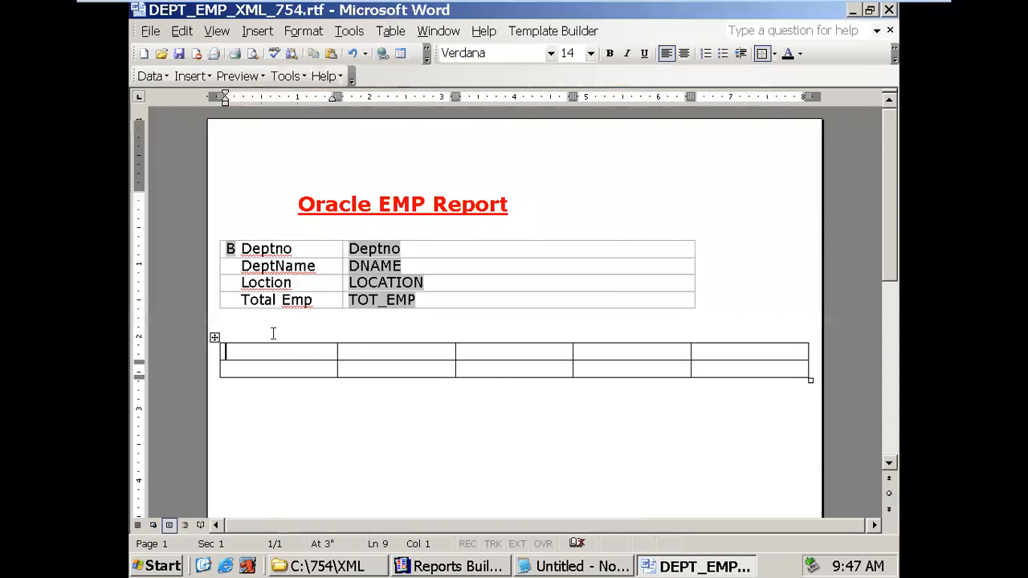
- Remove the blank line between the tables and check the DEPT_TOTAL_EMP field name for the first cell
{"action": "key", "text": "BackSpace"}
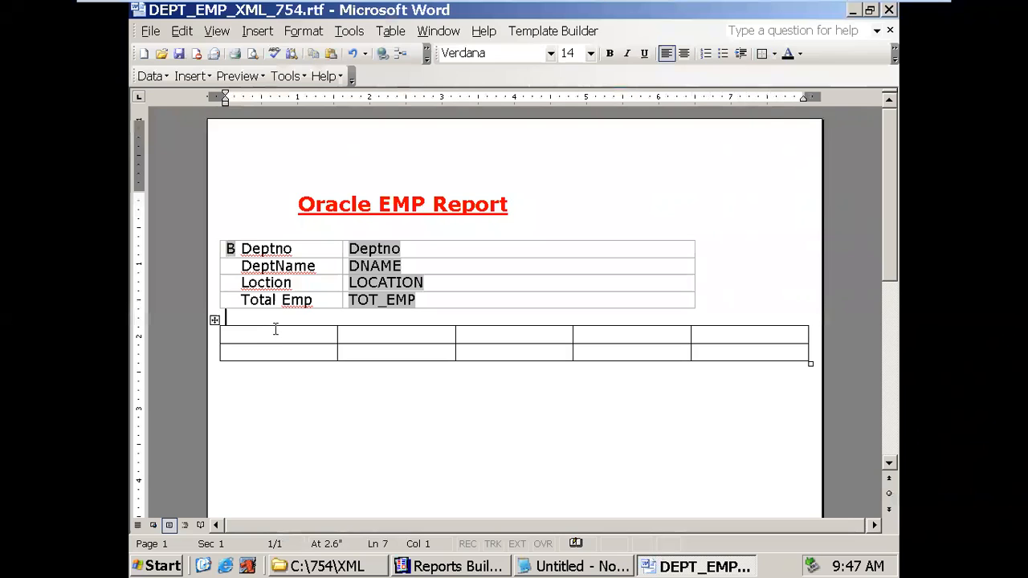
{"action": "left_click", "coordinate": [269, 336]}
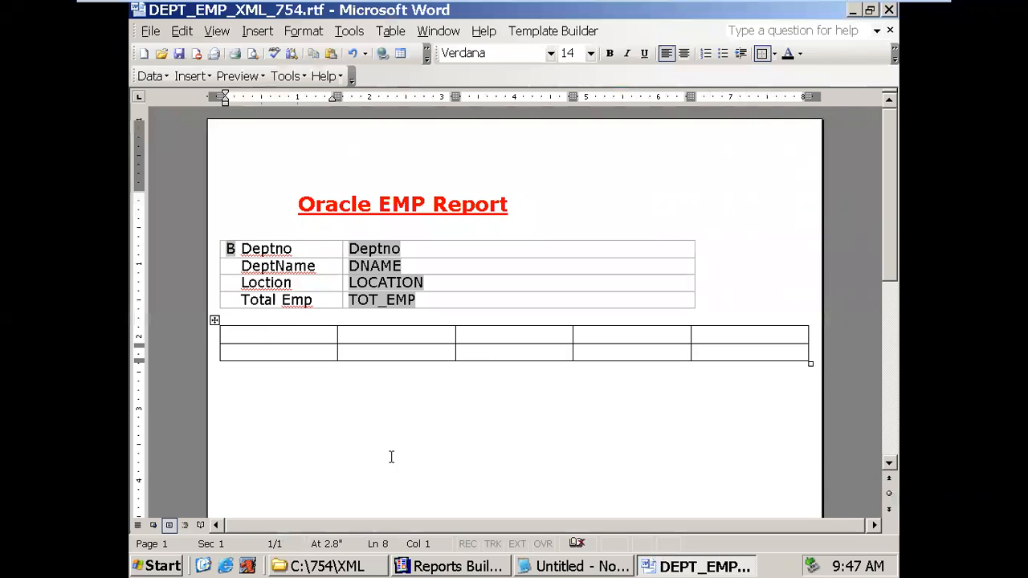
{"action": "left_click", "coordinate": [438, 567]}
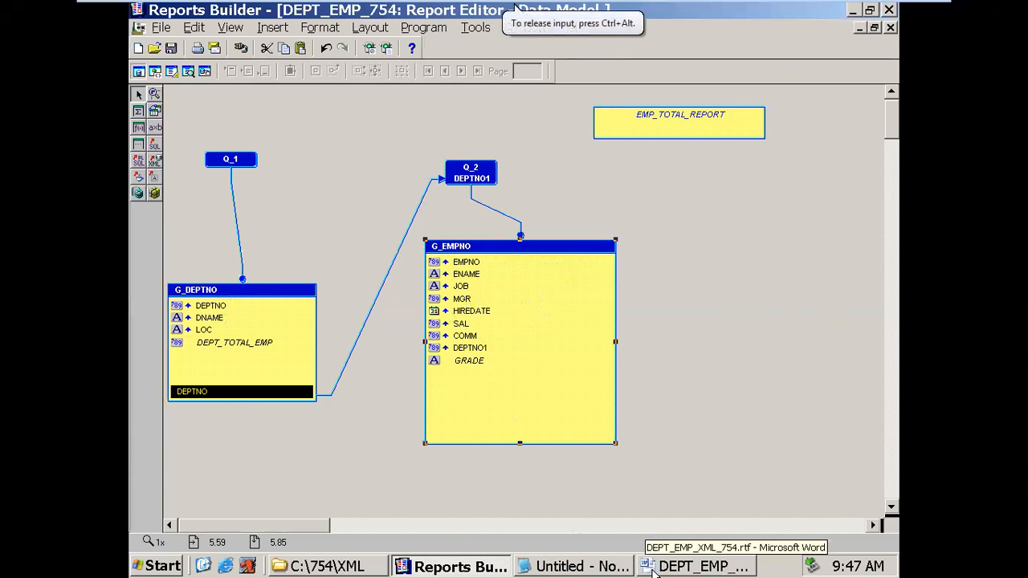
{"action": "left_click", "coordinate": [655, 568]}
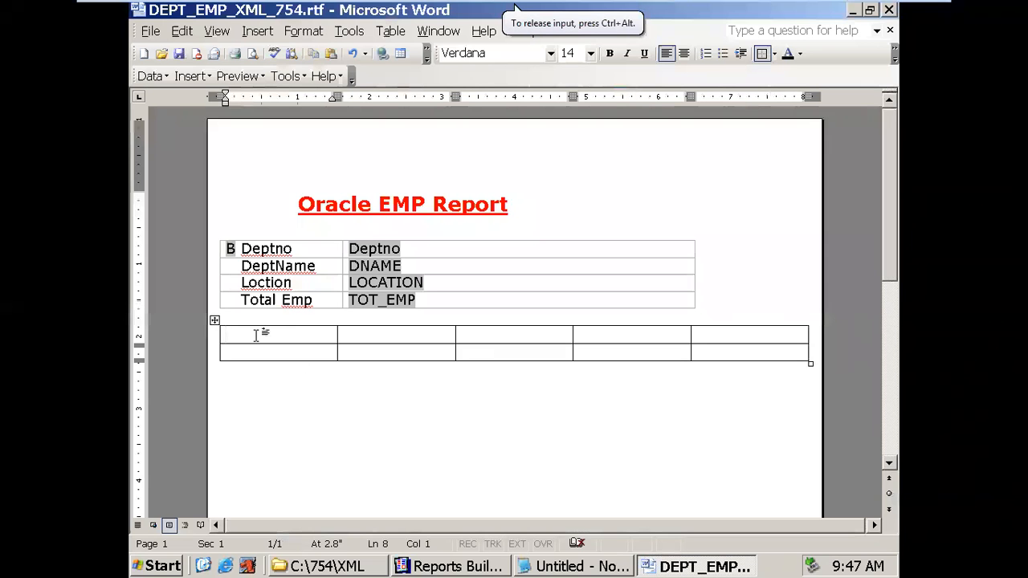
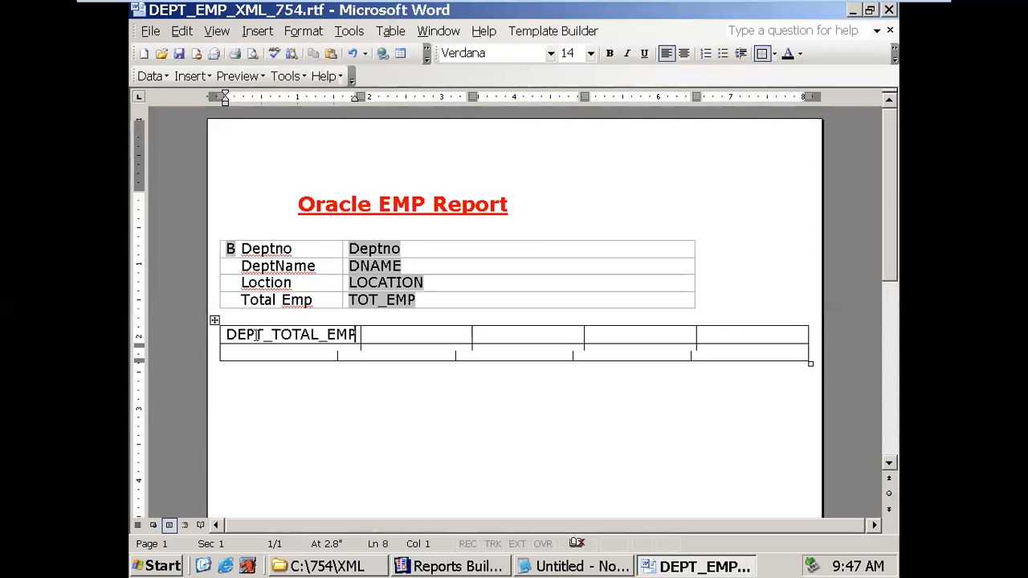
- Paste a copy of the B form field into the employee table's first cell and set its default text to E
{"action": "left_click", "coordinate": [231, 249]}
{"action": "key", "text": "ctrl+c"}
{"action": "left_click", "coordinate": [248, 335]}
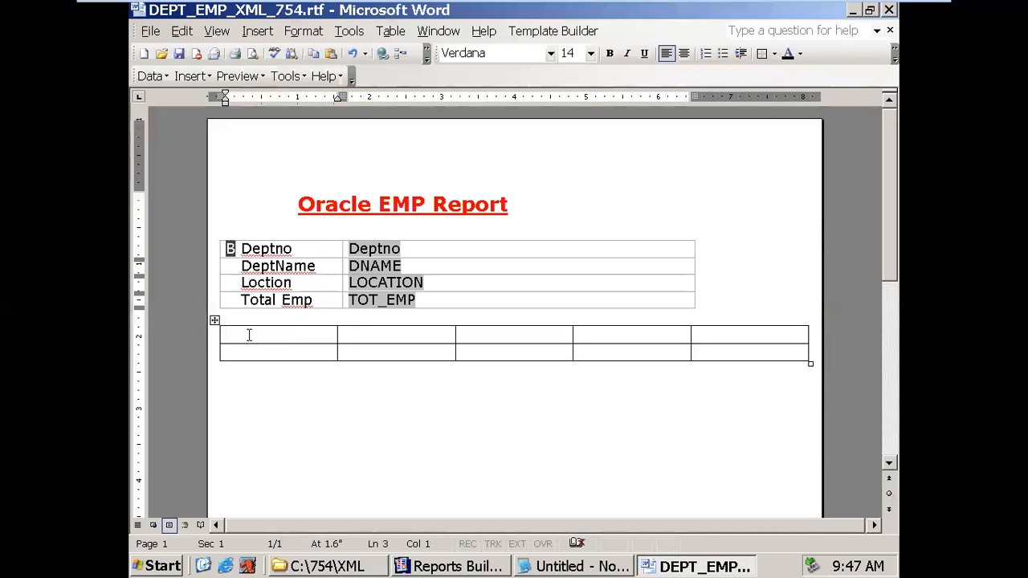
{"action": "key", "text": "ctrl+v"}
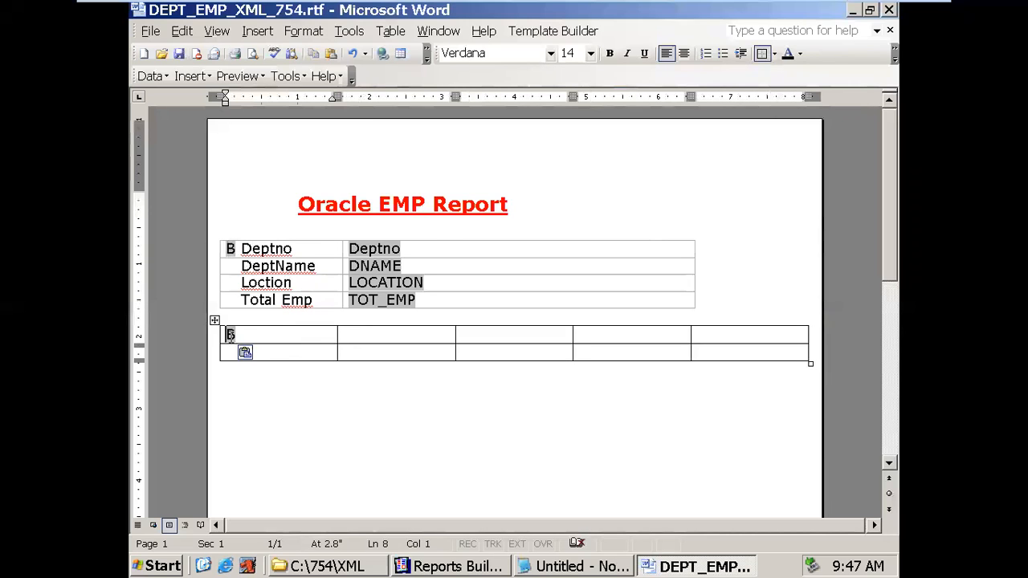
{"action": "double_click", "coordinate": [231, 335]}
{"action": "left_click_drag", "start_coordinate": [518, 203], "coordinate": [485, 207]}
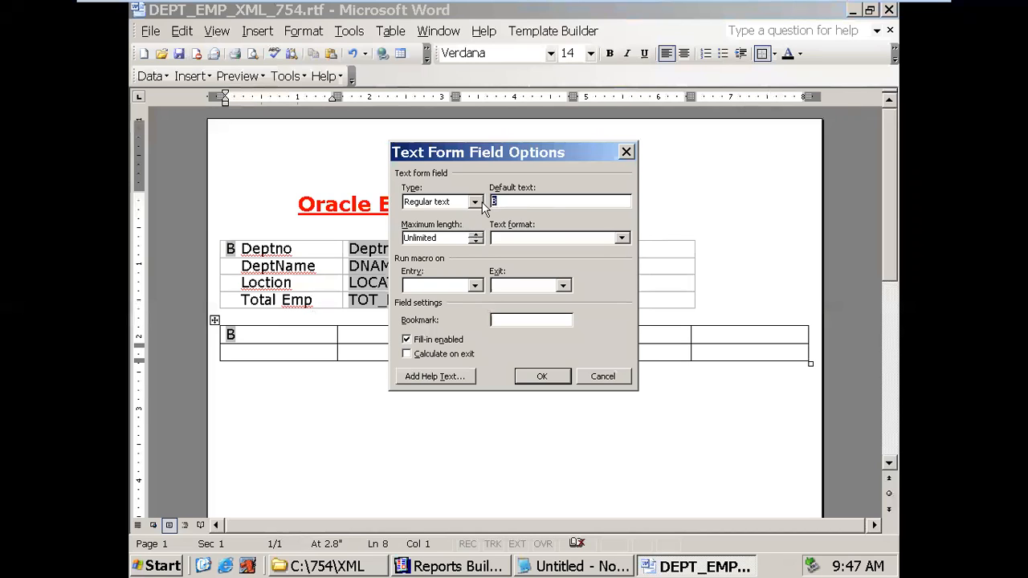
{"action": "type", "text": "EMP_lOOP"}
{"action": "left_click", "coordinate": [541, 377]}
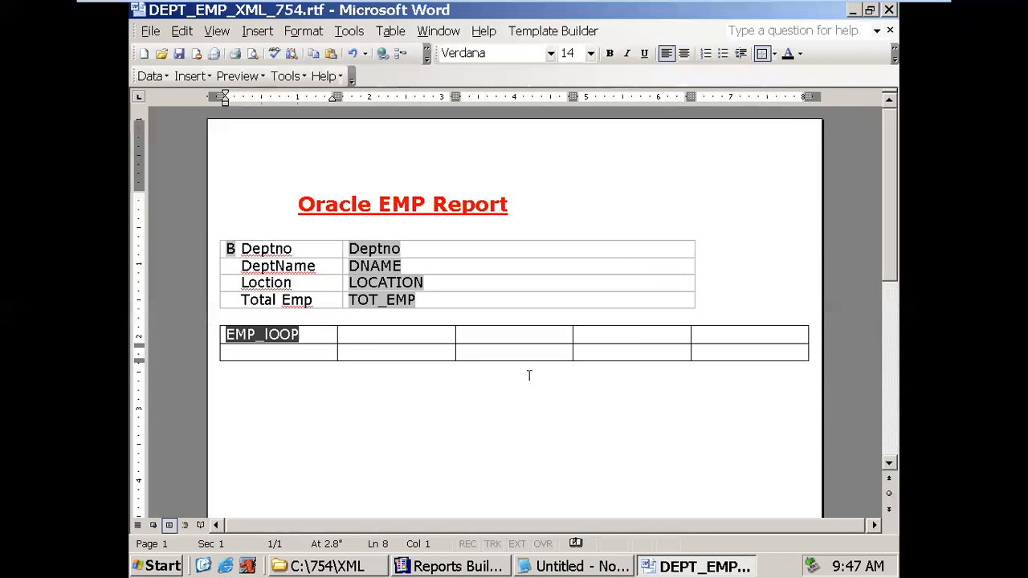
{"action": "left_click", "coordinate": [315, 335]}
{"action": "double_click", "coordinate": [270, 334]}
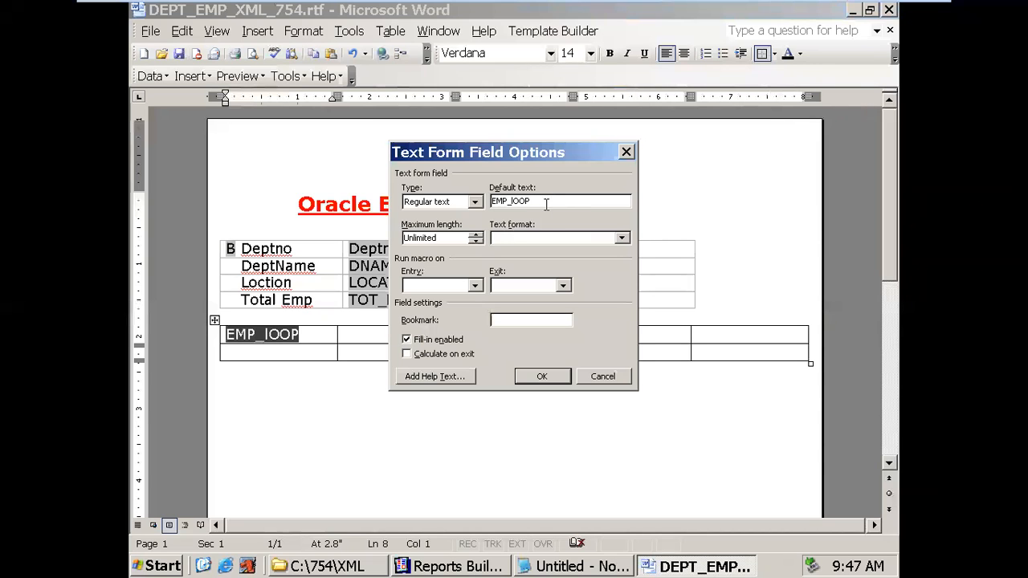
{"action": "type", "text": "E"}
{"action": "left_click", "coordinate": [541, 377]}
{"action": "left_click", "coordinate": [245, 335]}
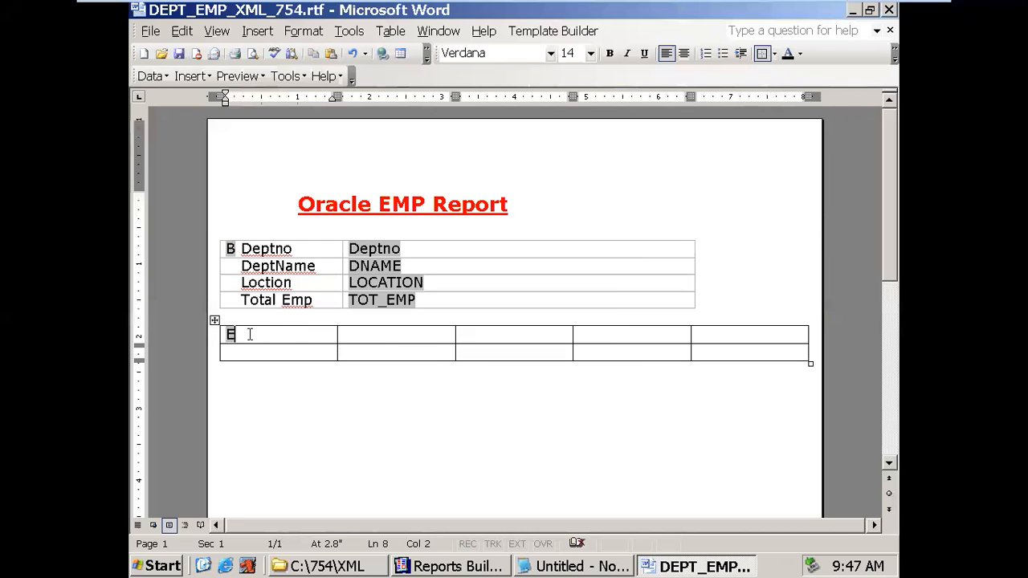
{"action": "double_click", "coordinate": [229, 335]}
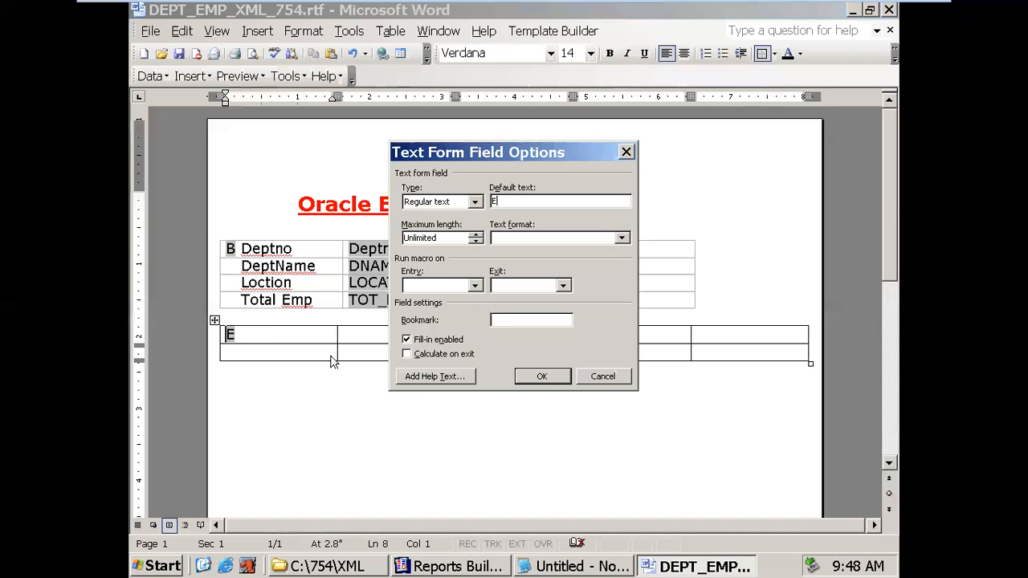
- Set the E field's help text to <?for-each:G_EMPNO?>, taking the group name from Reports Builder
{"action": "left_click", "coordinate": [435, 377]}
{"action": "left_click_drag", "start_coordinate": [549, 265], "coordinate": [580, 267]}
{"action": "left_click", "coordinate": [450, 567]}
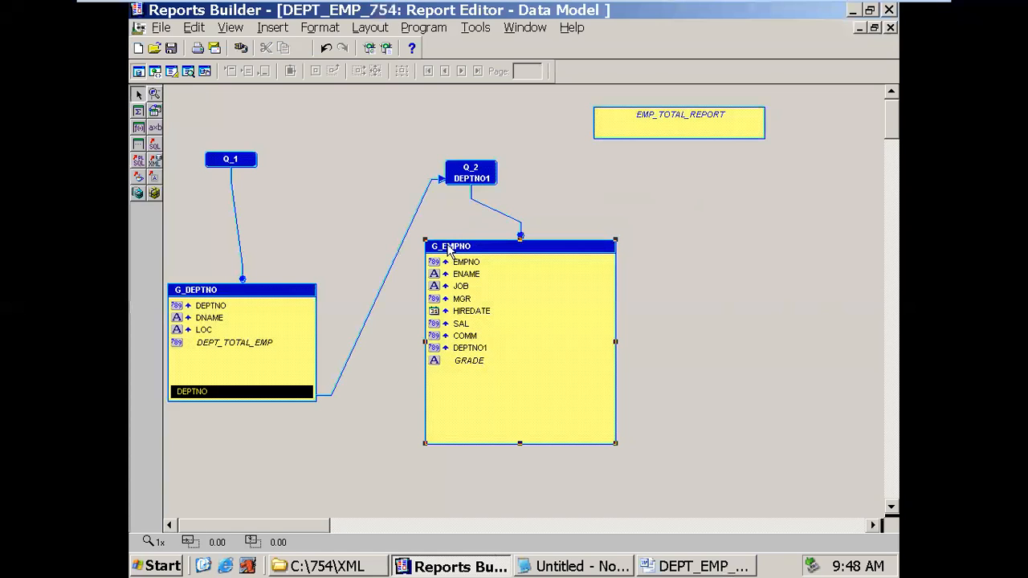
{"action": "double_click", "coordinate": [449, 248]}
{"action": "left_click", "coordinate": [374, 201]}
{"action": "key", "text": "ctrl+c"}
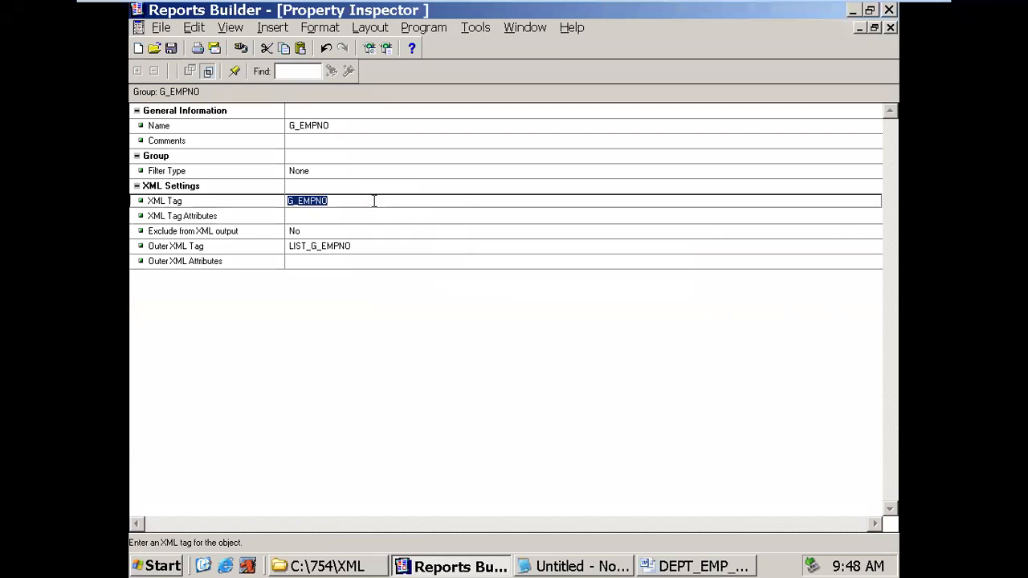
{"action": "left_click", "coordinate": [890, 27]}
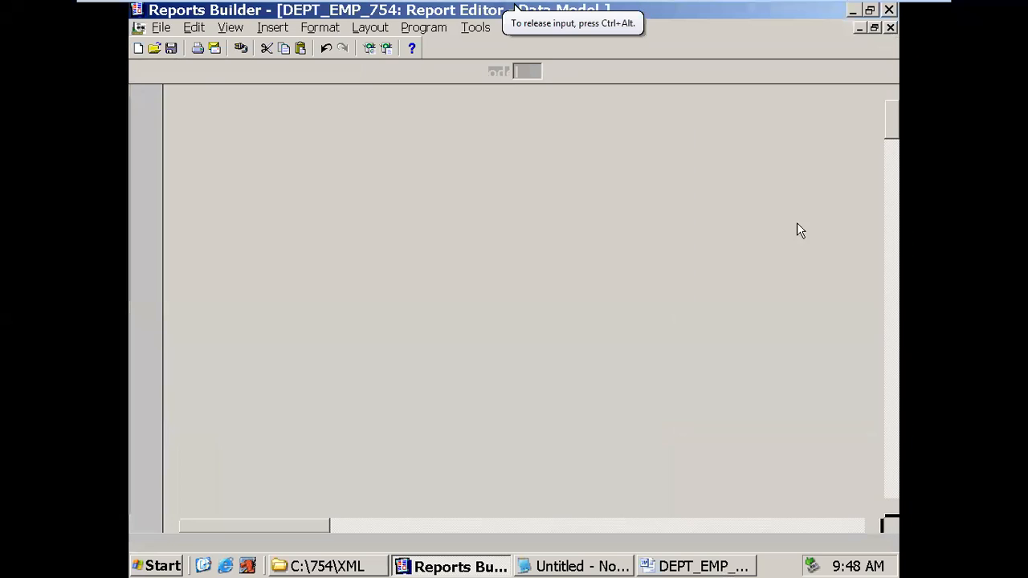
{"action": "left_click", "coordinate": [701, 566]}
{"action": "key", "text": "ctrl+v"}
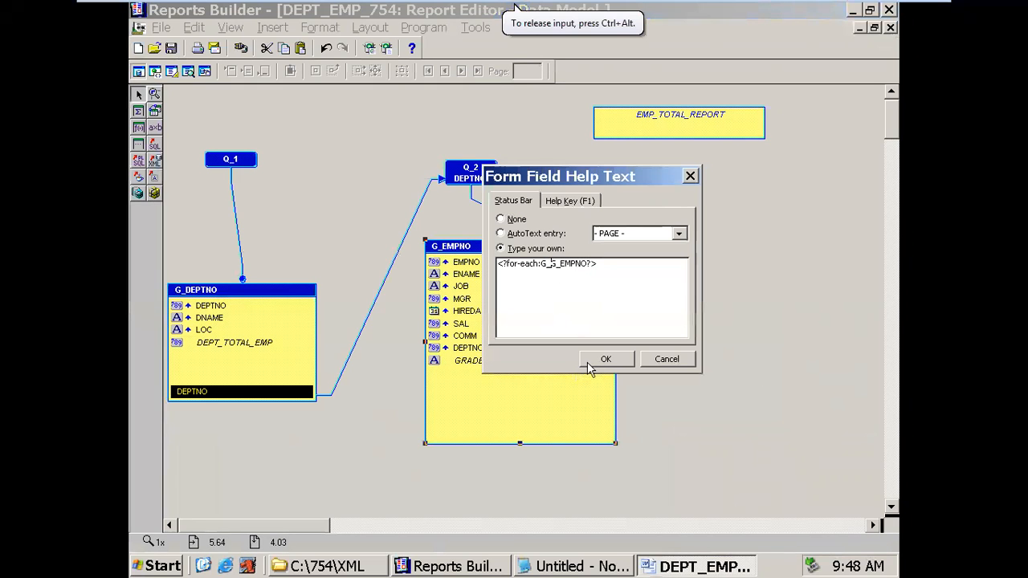
{"action": "key", "text": "BackSpace"}
{"action": "key", "text": "BackSpace"}
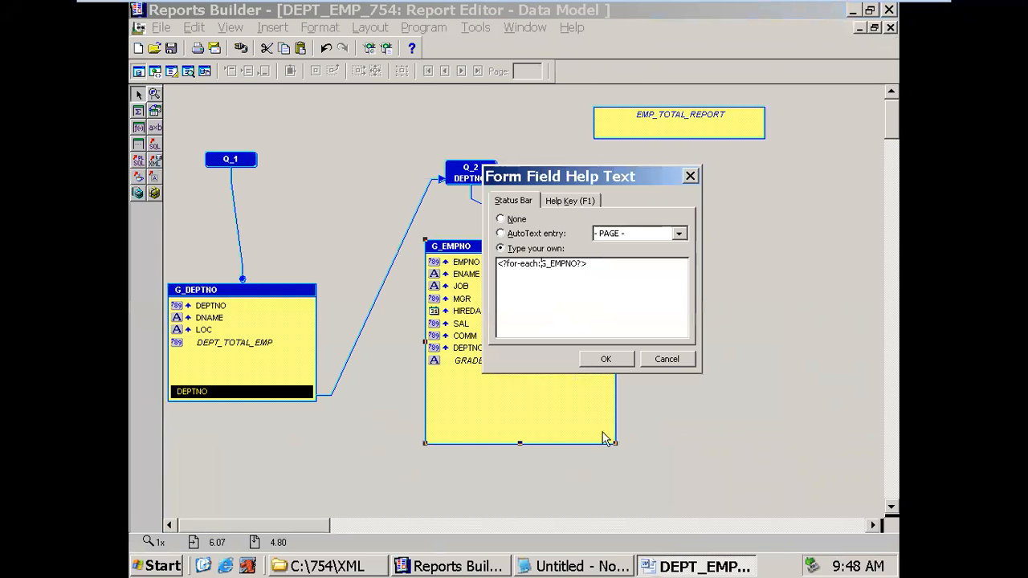
{"action": "left_click", "coordinate": [607, 359]}
- Type the employee table headings Empno, Ename, Hiredate, Grade and Salary
{"action": "left_click", "coordinate": [554, 377]}
{"action": "left_click", "coordinate": [316, 336]}
{"action": "type", "text": "Empno"}
{"action": "key", "text": "Tab"}
{"action": "type", "text": "Ename"}
{"action": "key", "text": "Tab"}
{"action": "type", "text": "Hiredate "}
{"action": "type", "text": "Grade"}
{"action": "key", "text": "Tab"}
{"action": "type", "text": "Salary"}
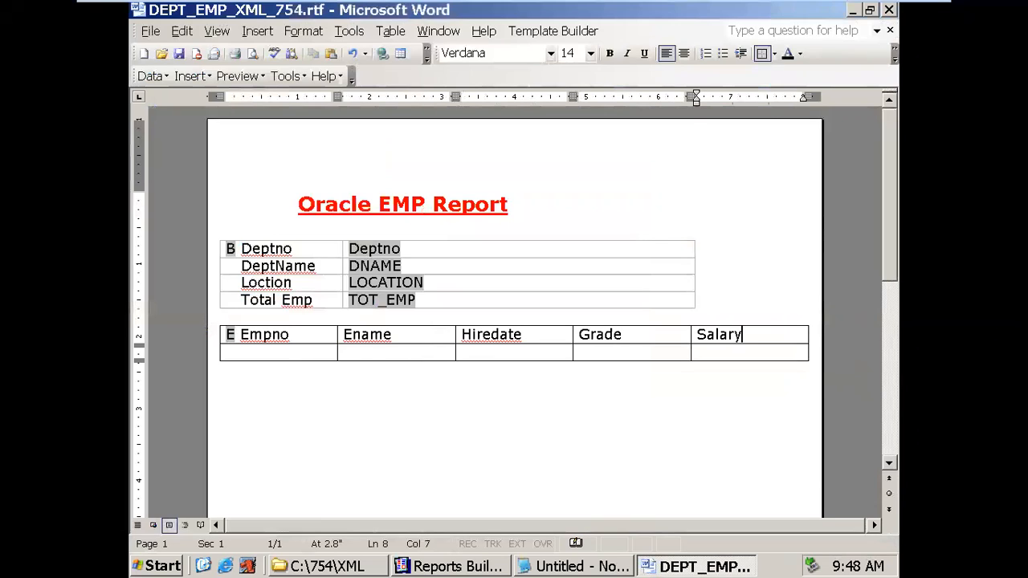
{"action": "key", "text": "Tab"}
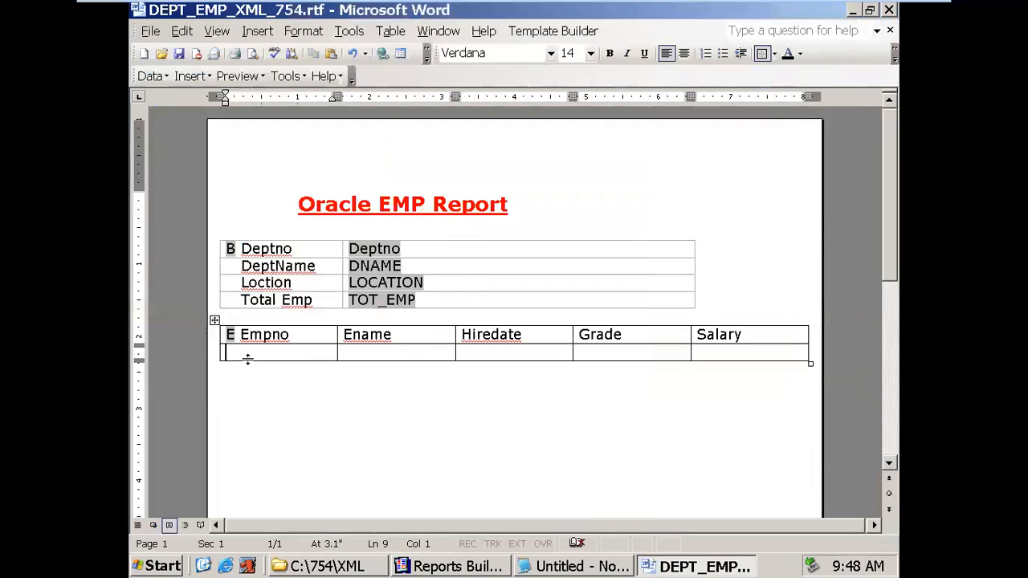
- Move the E form field from the header row into the cell below Empno
{"action": "left_click", "coordinate": [232, 335]}
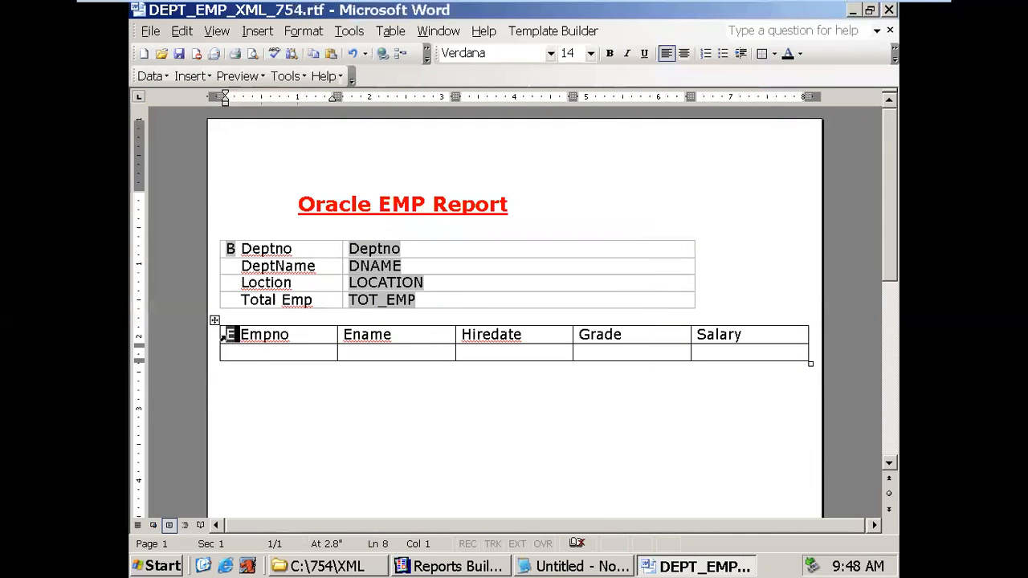
{"action": "key", "text": "Delete"}
{"action": "left_click", "coordinate": [253, 354]}
{"action": "type", "text": "E"}
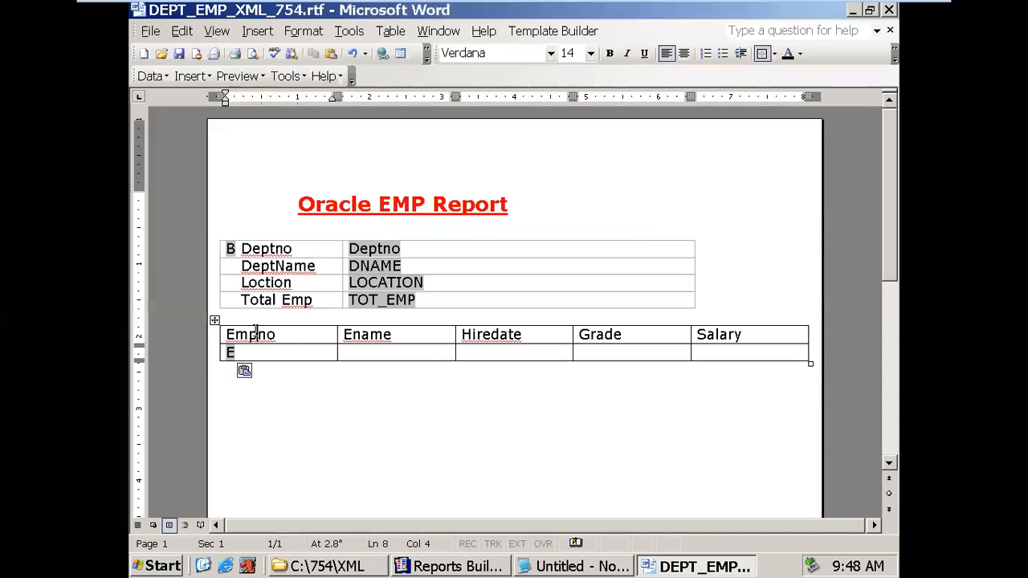
- Ignore the spelling flags on Empno and Ename, and correct Hiredate to Hire date
{"action": "right_click", "coordinate": [257, 332]}
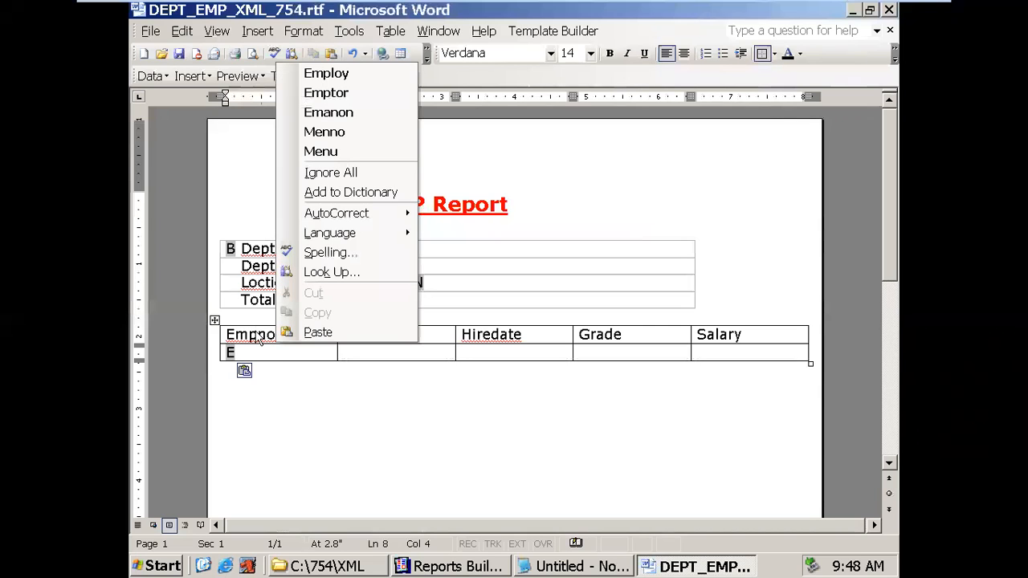
{"action": "left_click", "coordinate": [331, 173]}
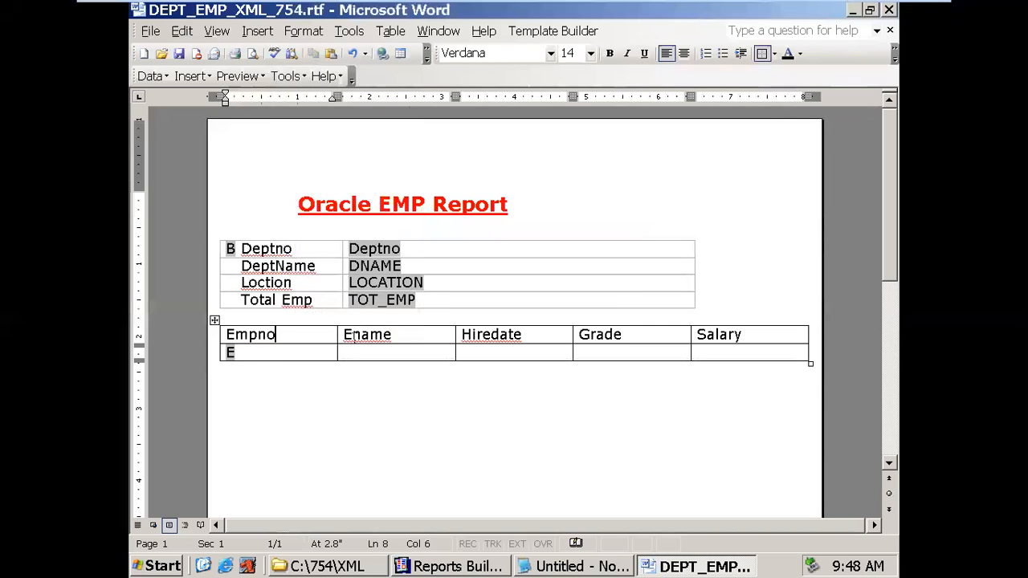
{"action": "right_click", "coordinate": [358, 338]}
{"action": "left_click", "coordinate": [434, 172]}
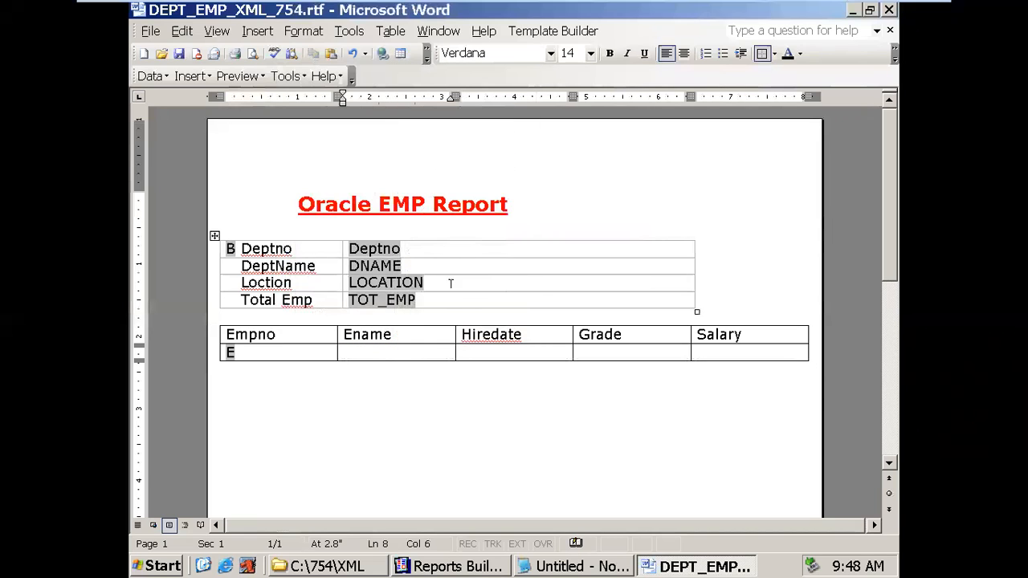
{"action": "right_click", "coordinate": [500, 338]}
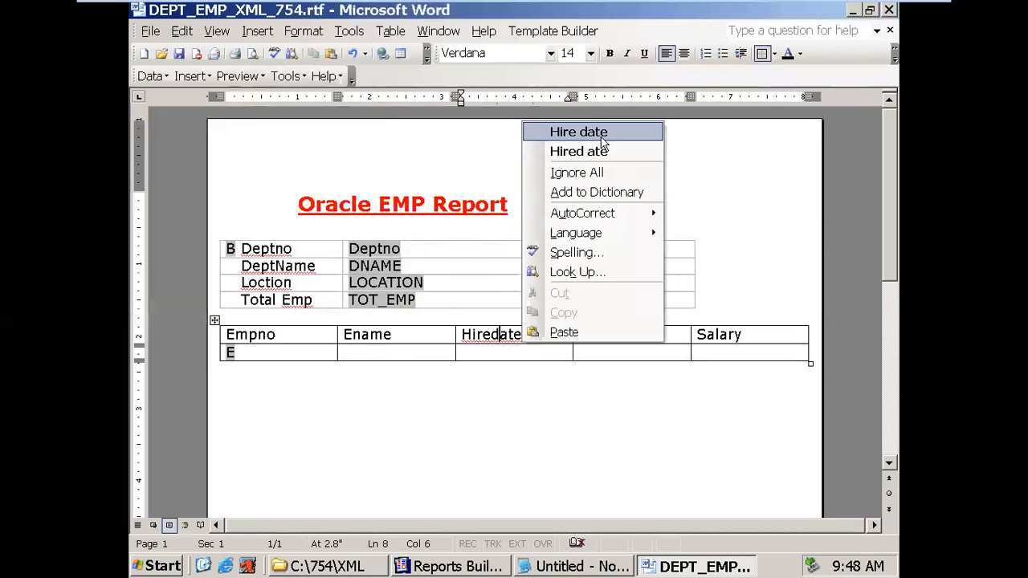
{"action": "left_click", "coordinate": [601, 134]}
- Paste a copy of the Deptno form field into all five cells of the employee data row
{"action": "left_click", "coordinate": [292, 356]}
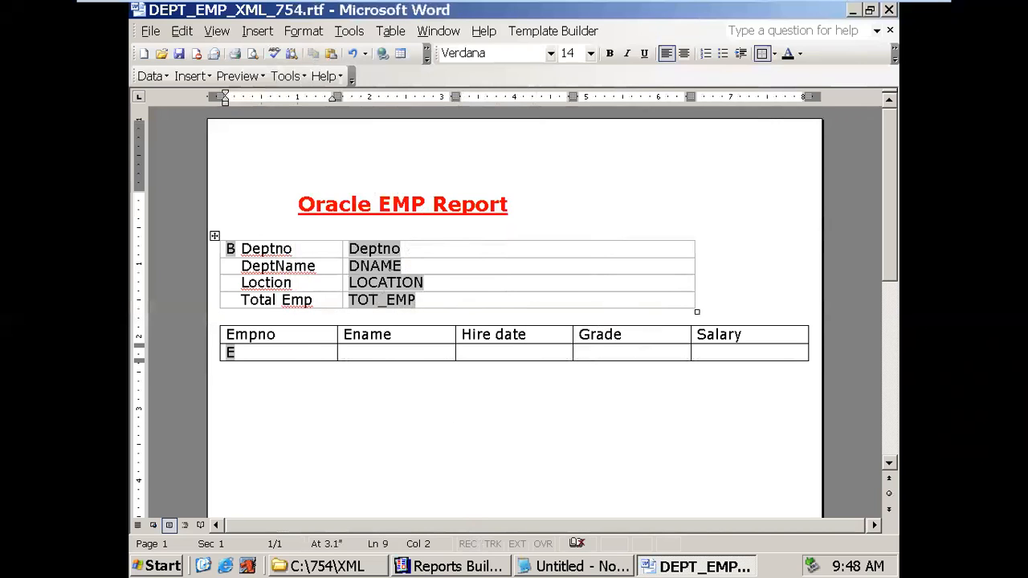
{"action": "double_click", "coordinate": [389, 249]}
{"action": "key", "text": "ctrl+c"}
{"action": "left_click", "coordinate": [279, 352]}
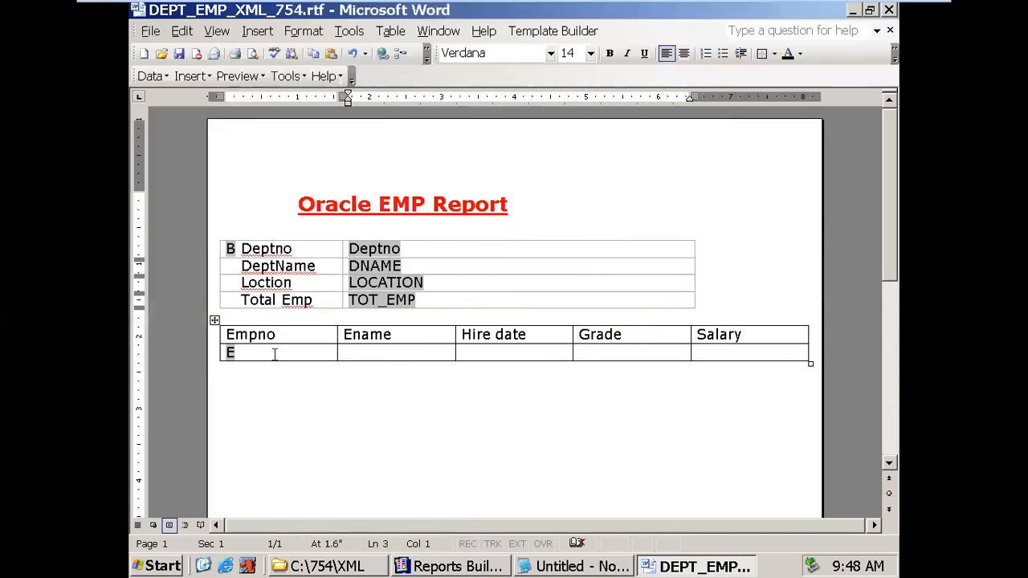
{"action": "key", "text": "ctrl+v"}
{"action": "key", "text": "Tab"}
{"action": "key", "text": "ctrl+v"}
{"action": "key", "text": "Tab"}
{"action": "key", "text": "ctrl+v"}
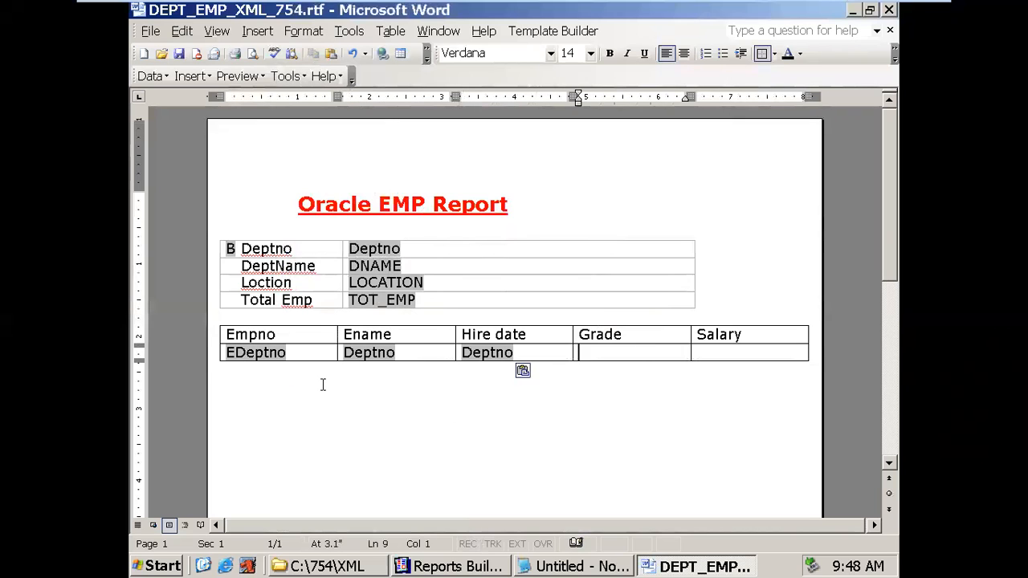
{"action": "key", "text": "Tab"}
{"action": "key", "text": "ctrl+v"}
{"action": "key", "text": "Tab"}
{"action": "key", "text": "ctrl+v"}
- Space E apart from the first Deptno field and paste another E field after the Salary field
{"action": "left_click", "coordinate": [232, 353]}
{"action": "left_click", "coordinate": [228, 340]}
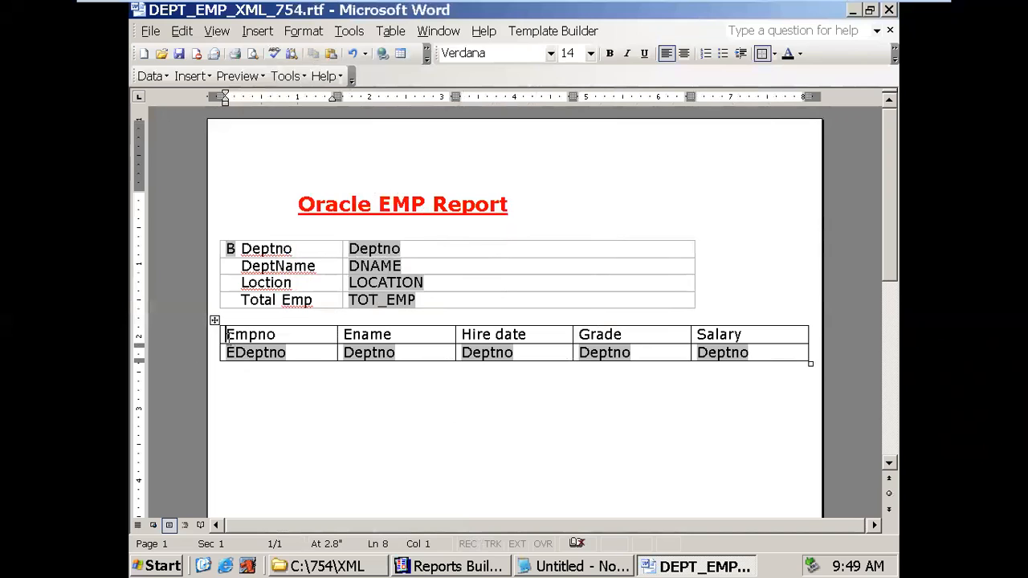
{"action": "left_click", "coordinate": [234, 353]}
{"action": "left_click", "coordinate": [238, 336]}
{"action": "left_click_drag", "start_coordinate": [237, 353], "coordinate": [226, 354]}
{"action": "key", "text": "ctrl+c"}
{"action": "left_click", "coordinate": [754, 354]}
{"action": "key", "text": "ctrl+v"}
- Add End to the closing E field's help text to close the for-each loop
{"action": "left_click_drag", "start_coordinate": [784, 353], "coordinate": [775, 354]}
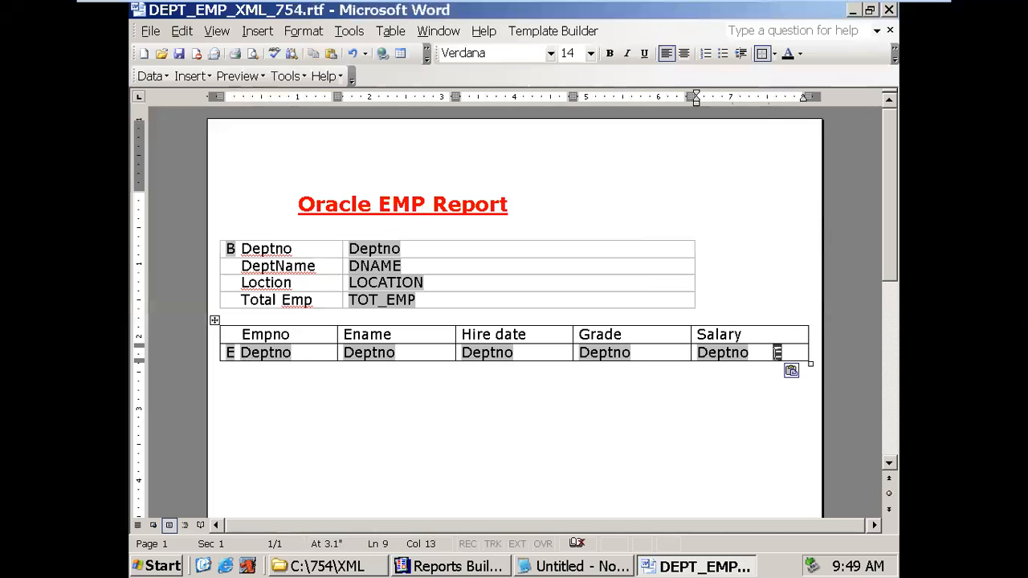
{"action": "double_click", "coordinate": [777, 355]}
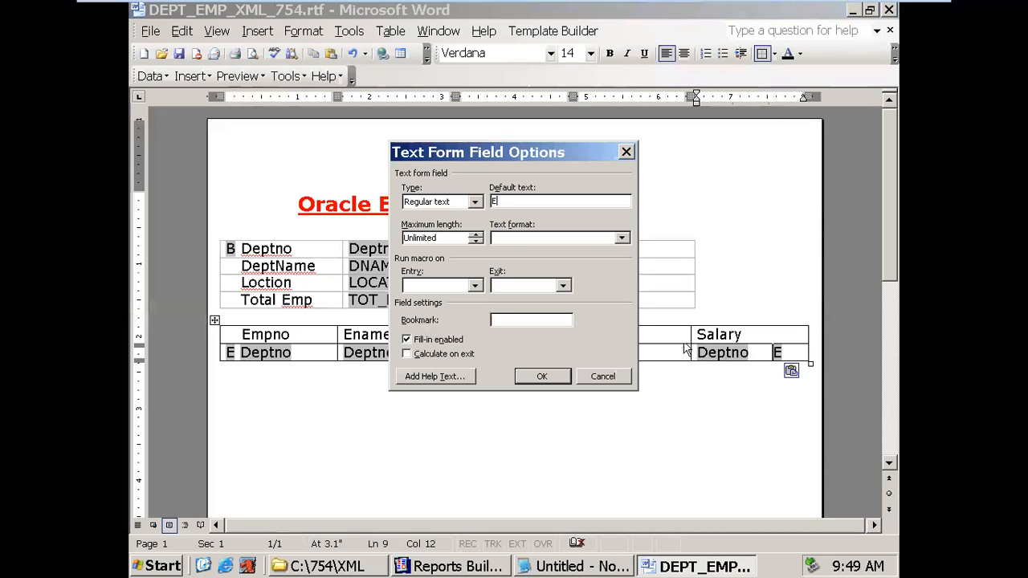
{"action": "left_click", "coordinate": [470, 377]}
{"action": "left_click", "coordinate": [509, 267]}
{"action": "type", "text": "End for-each:G_EMPNO?>"}
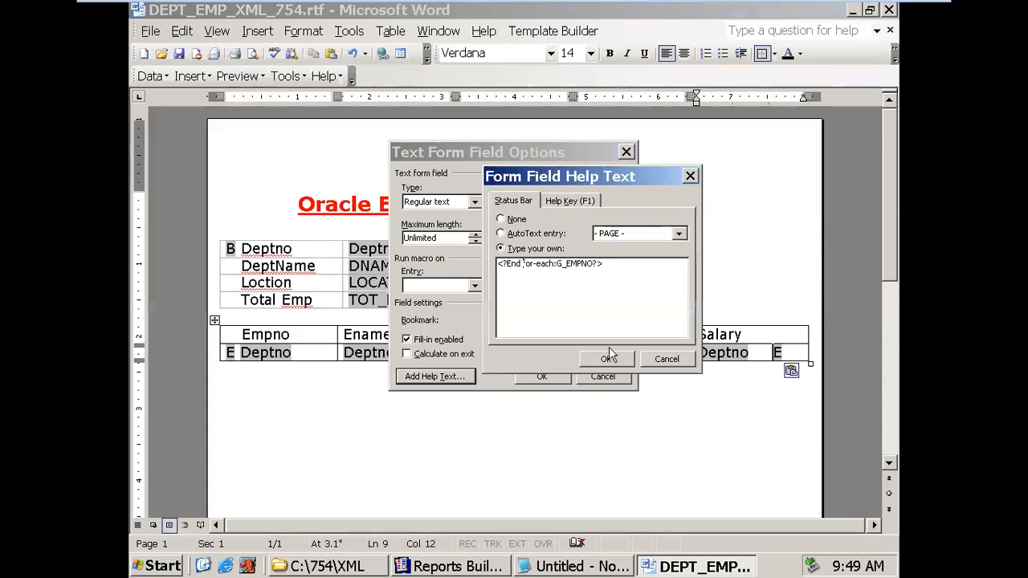
{"action": "left_click", "coordinate": [606, 359]}
{"action": "left_click", "coordinate": [543, 377]}
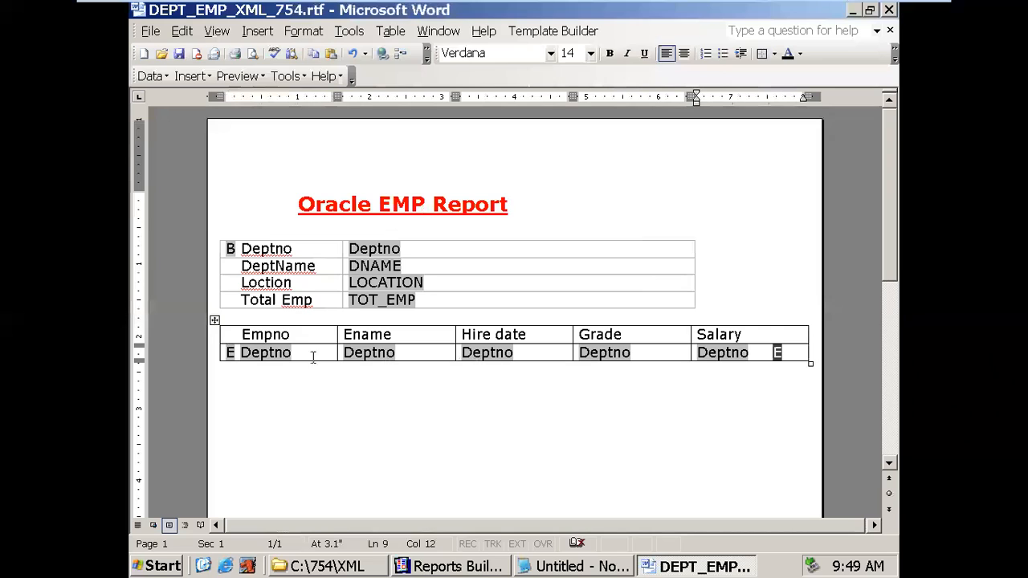
- Set the first data field to Empno with help text tag <?EMPNO?>
{"action": "double_click", "coordinate": [283, 350]}
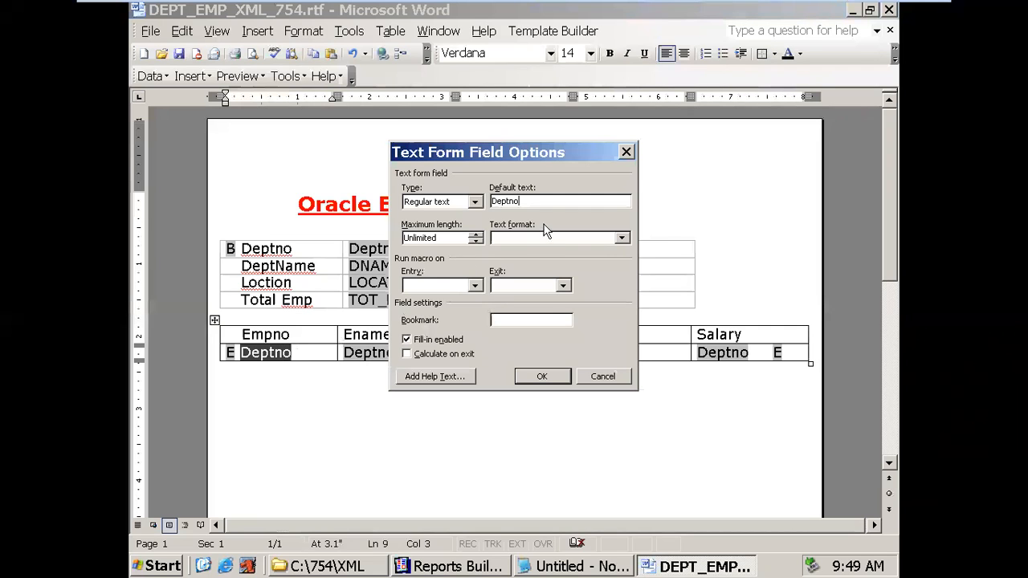
{"action": "type", "text": "Em"}
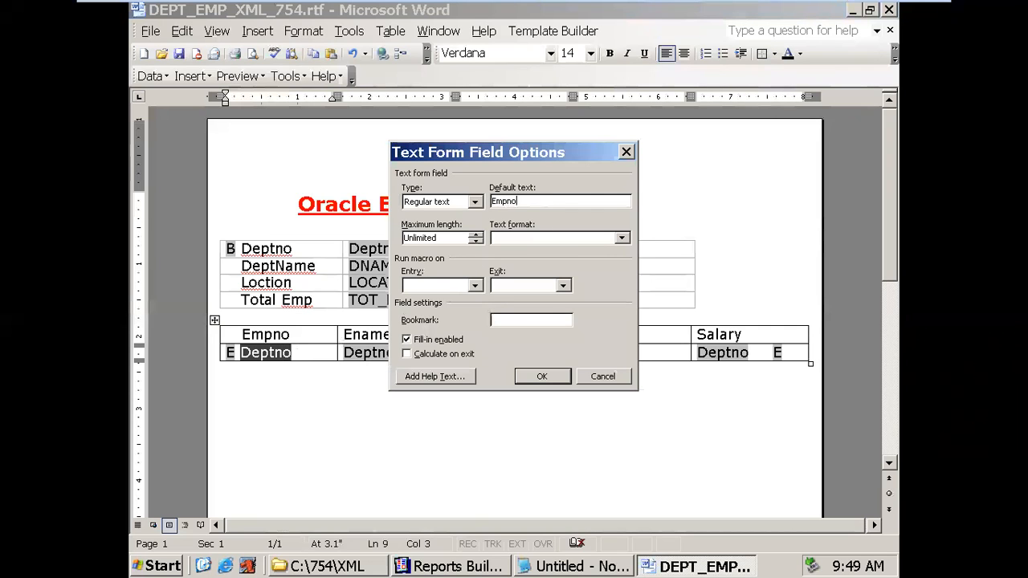
{"action": "left_click", "coordinate": [429, 571]}
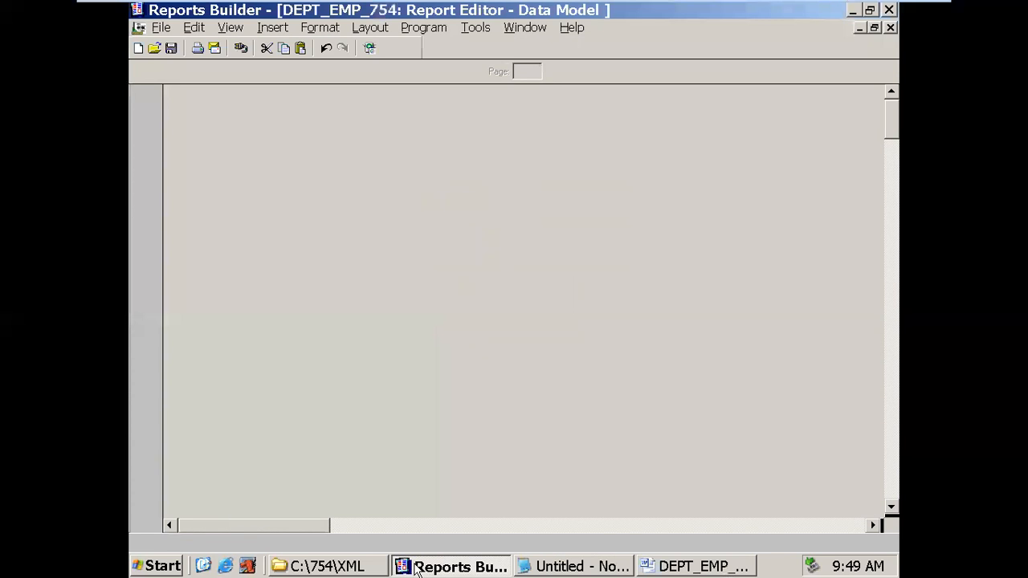
{"action": "left_click", "coordinate": [482, 266]}
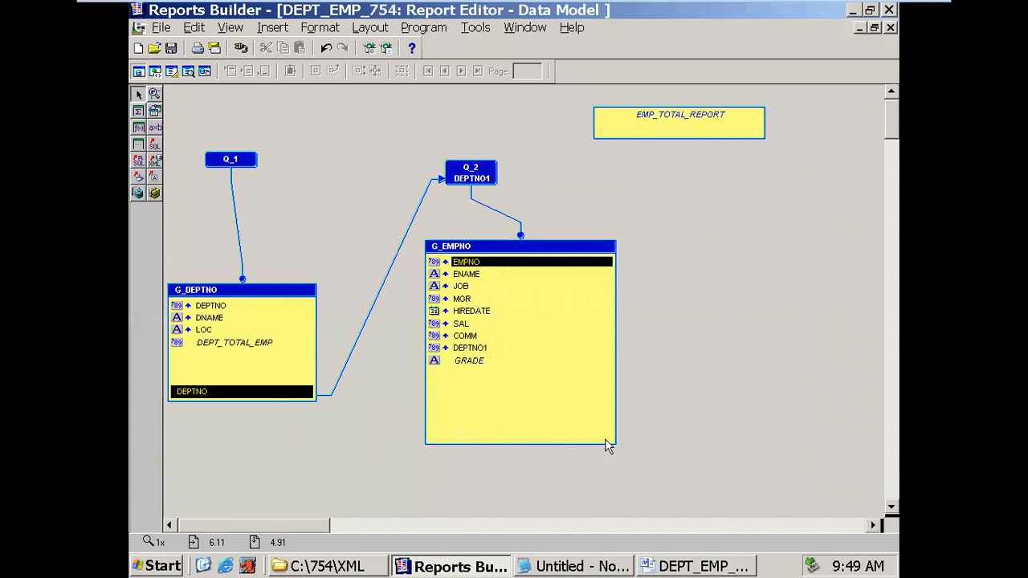
{"action": "left_click", "coordinate": [671, 566]}
{"action": "left_click", "coordinate": [461, 377]}
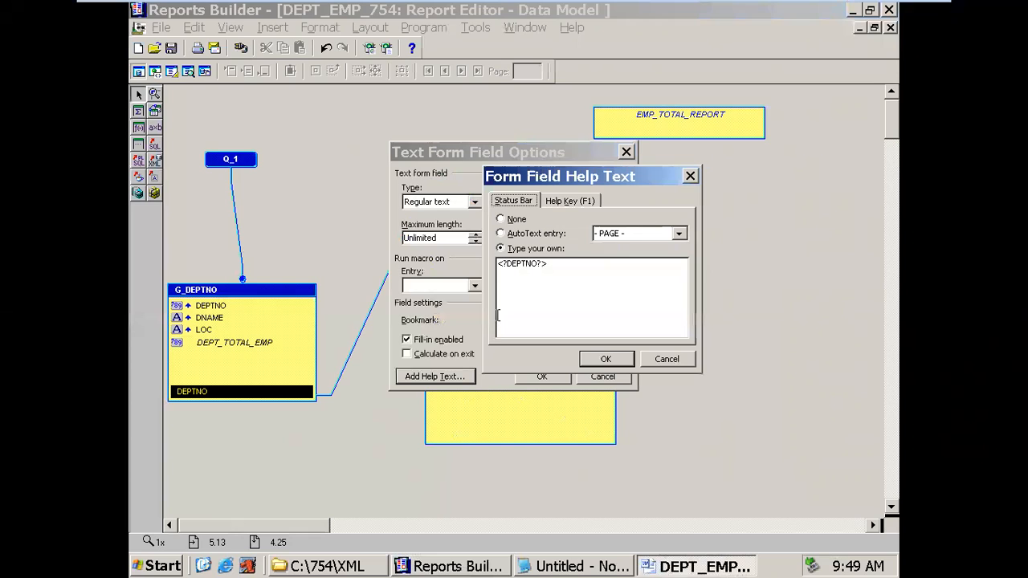
{"action": "left_click_drag", "start_coordinate": [530, 263], "coordinate": [515, 258]}
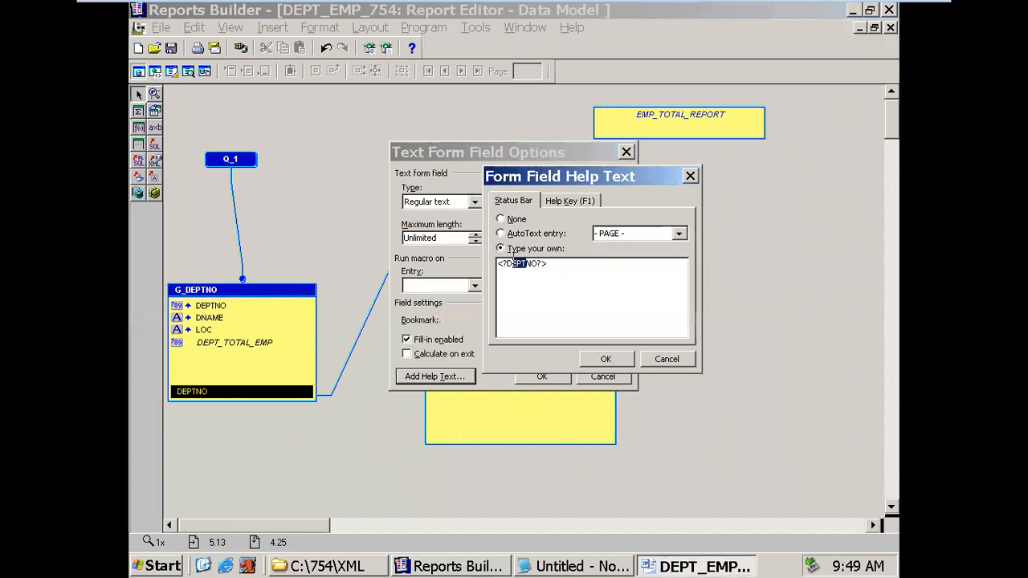
{"action": "type", "text": "EMP"}
{"action": "left_click", "coordinate": [606, 359]}
{"action": "left_click", "coordinate": [544, 376]}
- Set the second data field to Ename with help text tag <?ENAME?>
{"action": "left_click", "coordinate": [381, 353]}
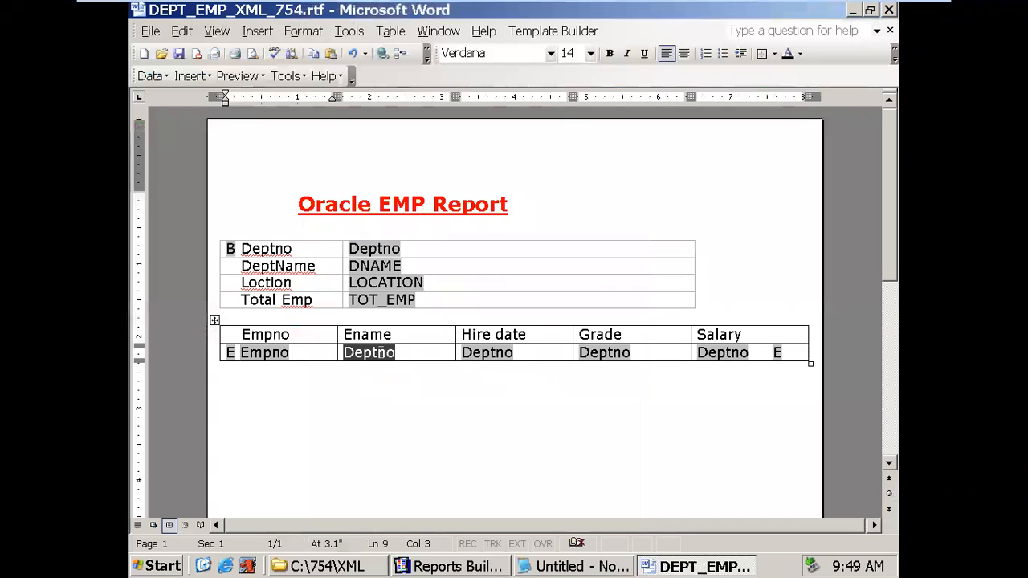
{"action": "double_click", "coordinate": [381, 353]}
{"action": "left_click_drag", "start_coordinate": [532, 201], "coordinate": [434, 202]}
{"action": "type", "text": "Ename"}
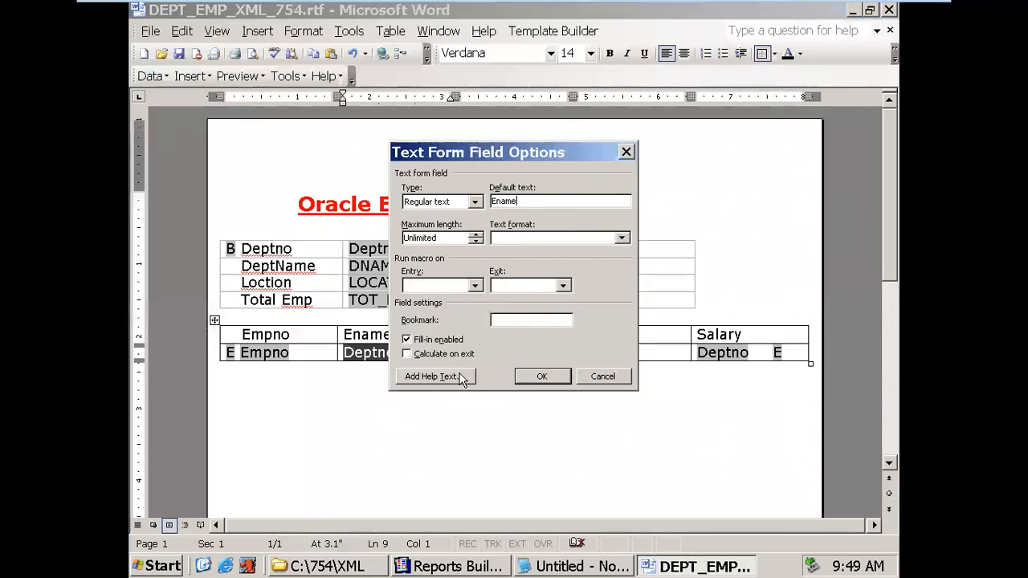
{"action": "left_click", "coordinate": [462, 378]}
{"action": "left_click", "coordinate": [530, 265]}
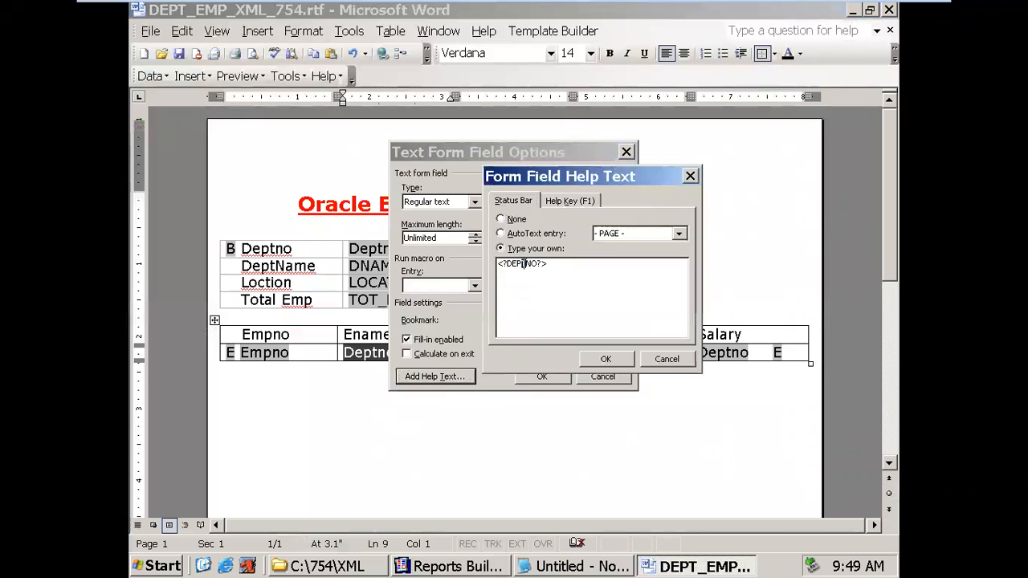
{"action": "left_click_drag", "start_coordinate": [538, 268], "coordinate": [508, 268]}
{"action": "type", "text": "ENAME"}
{"action": "left_click", "coordinate": [606, 359]}
{"action": "left_click", "coordinate": [543, 377]}
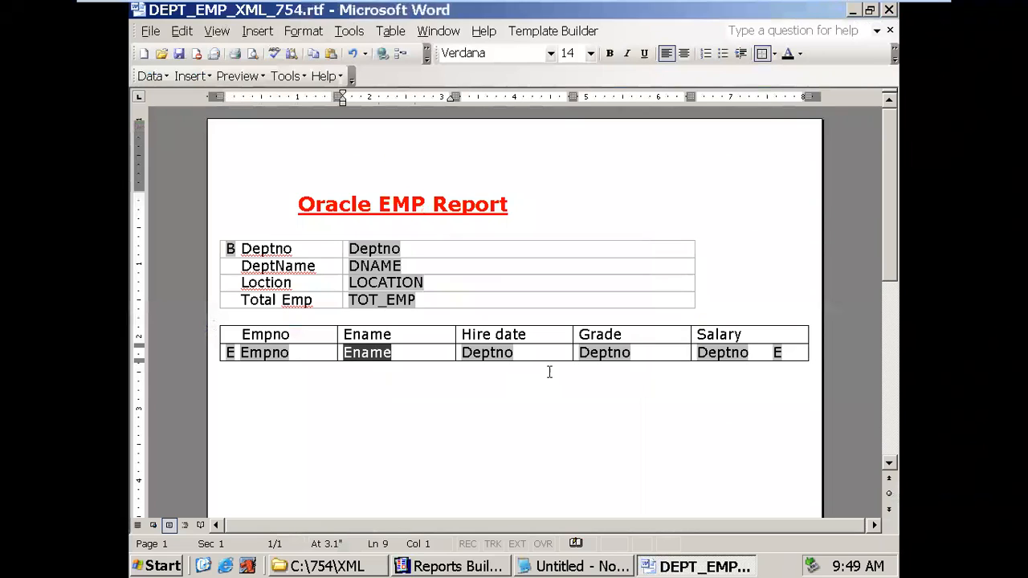
- Set the third data field to Hdate, tagged with the HIREDATE column name from Reports Builder
{"action": "double_click", "coordinate": [511, 353]}
{"action": "left_click_drag", "start_coordinate": [569, 201], "coordinate": [438, 206]}
{"action": "type", "text": "Hdate"}
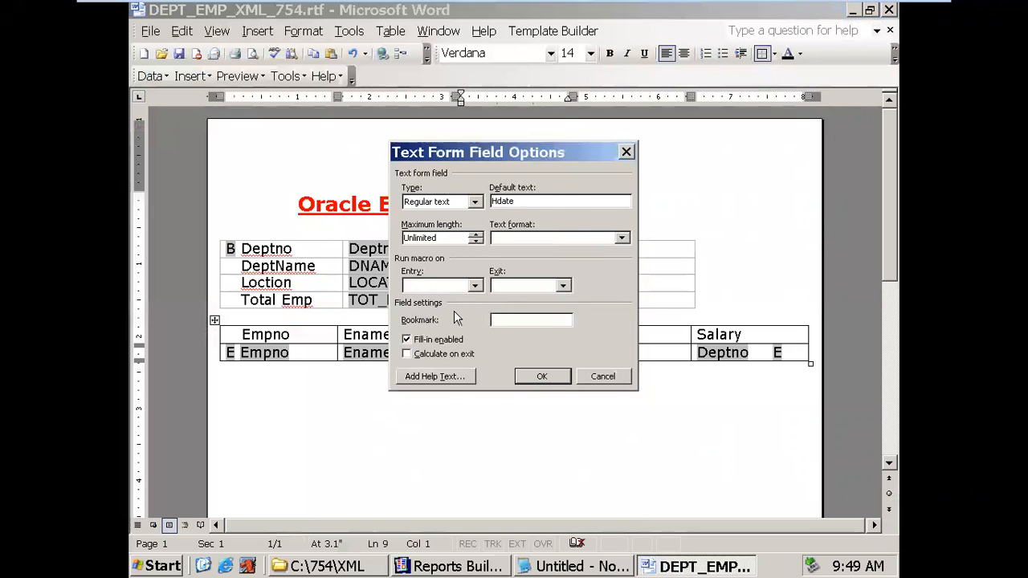
{"action": "left_click", "coordinate": [442, 380]}
{"action": "left_click_drag", "start_coordinate": [537, 268], "coordinate": [506, 266]}
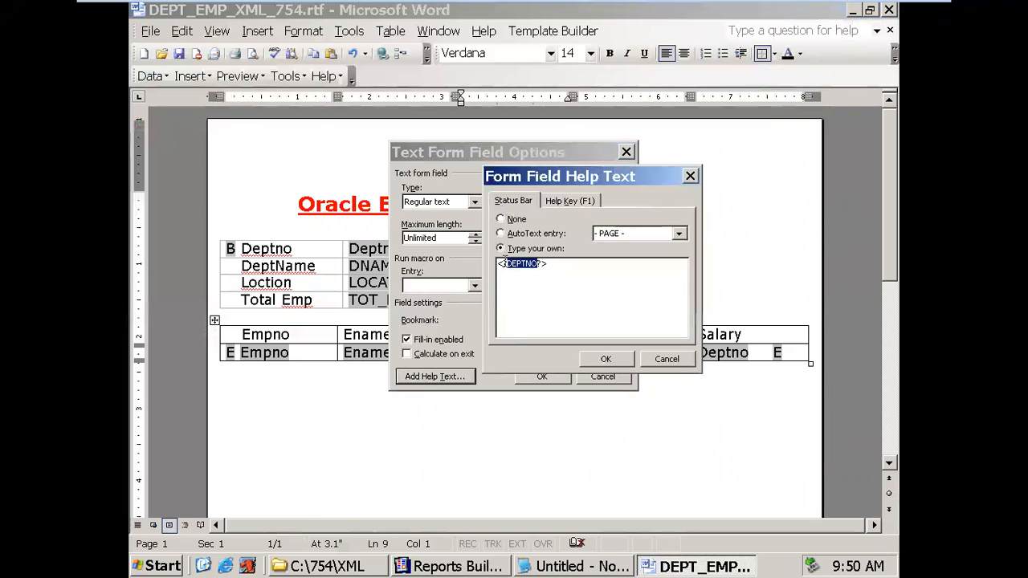
{"action": "left_click", "coordinate": [466, 566]}
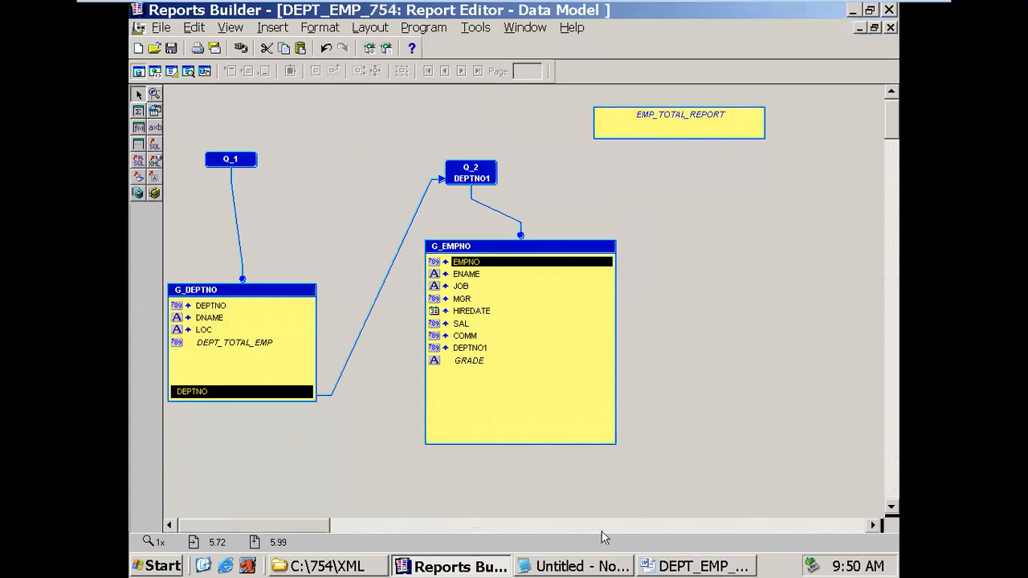
{"action": "left_click", "coordinate": [652, 565]}
{"action": "type", "text": "HI"}
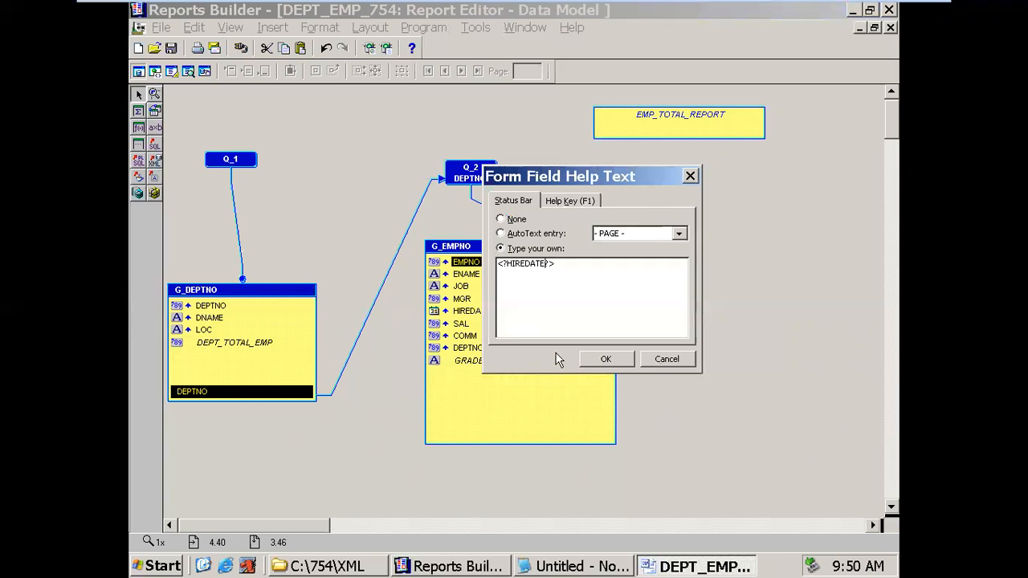
{"action": "left_click", "coordinate": [585, 359]}
{"action": "left_click", "coordinate": [542, 376]}
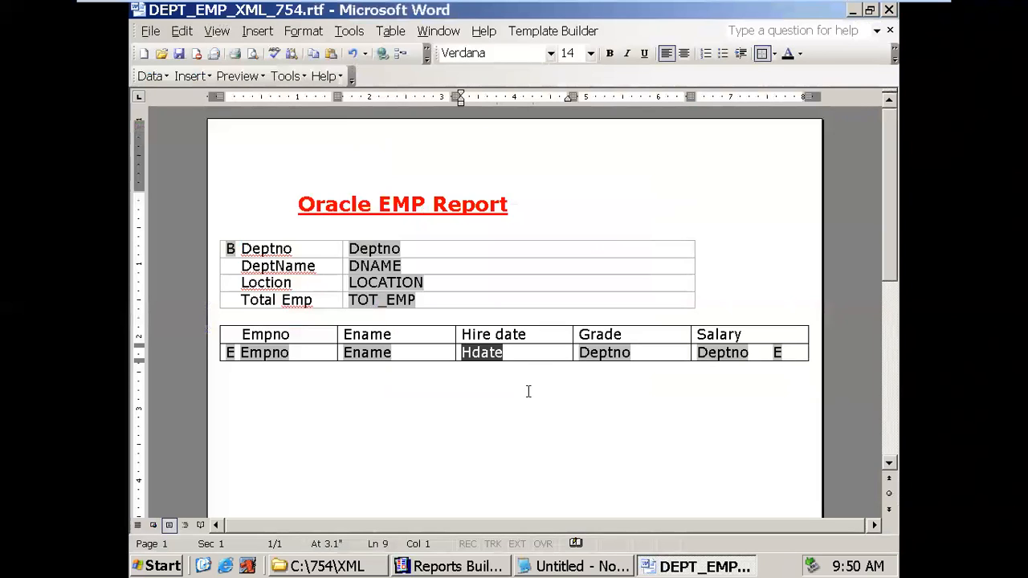
{"action": "key", "text": "alt+Tab"}
{"action": "double_click", "coordinate": [476, 311]}
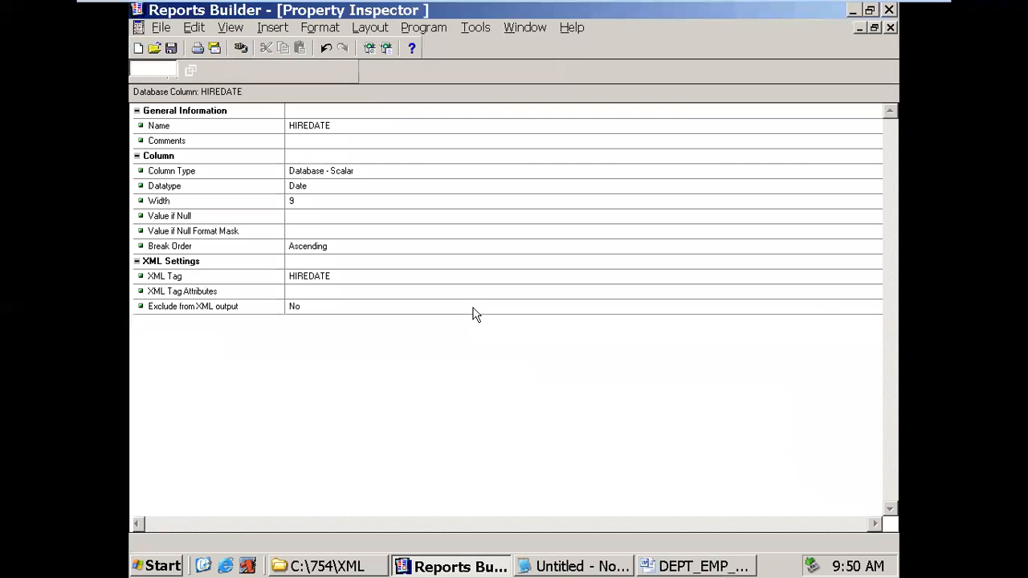
{"action": "left_click", "coordinate": [345, 284]}
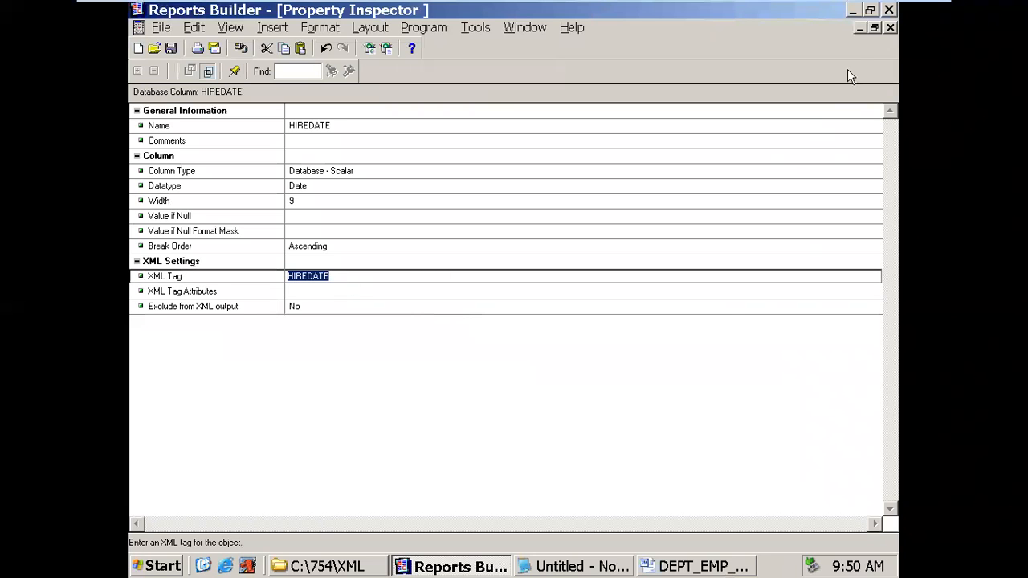
{"action": "left_click", "coordinate": [890, 27]}
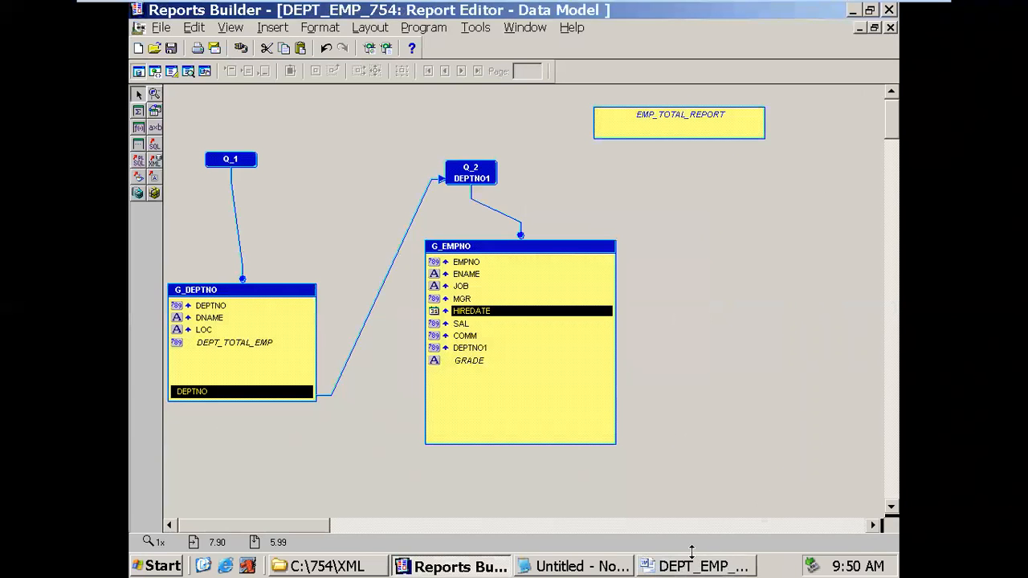
{"action": "left_click", "coordinate": [692, 560]}
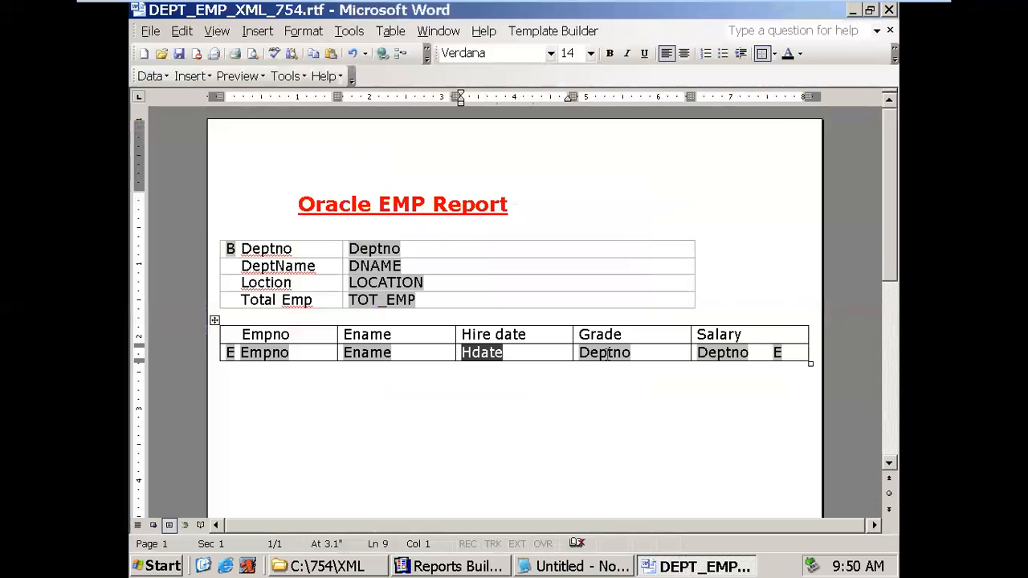
- Set the fourth data field to Grade with help text tag <?GRADE?>, copied from the column properties
{"action": "double_click", "coordinate": [607, 354]}
{"action": "left_click_drag", "start_coordinate": [539, 203], "coordinate": [428, 207]}
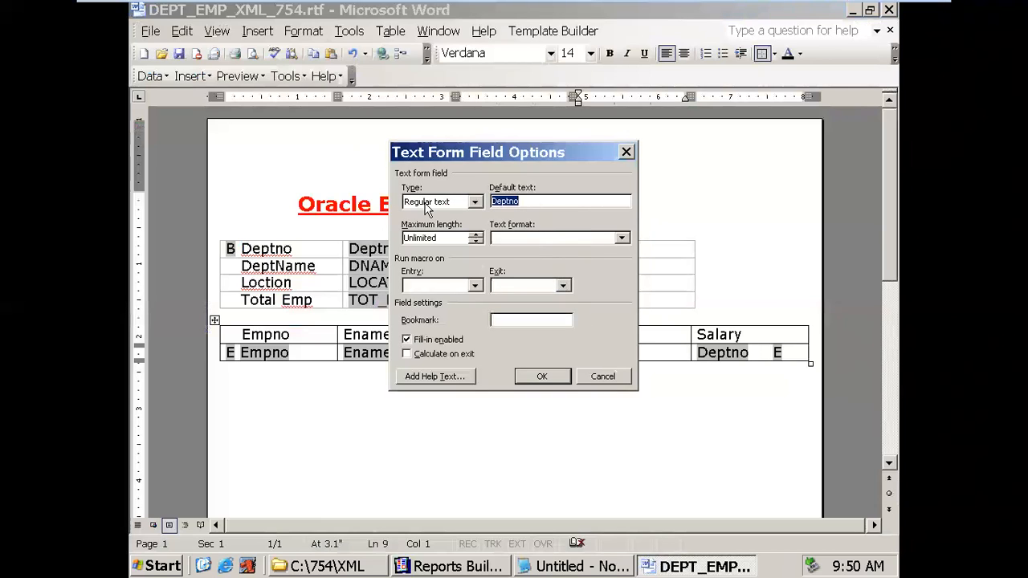
{"action": "type", "text": "g"}
{"action": "left_click_drag", "start_coordinate": [539, 200], "coordinate": [462, 204]}
{"action": "type", "text": "Gra"}
{"action": "left_click", "coordinate": [459, 376]}
{"action": "left_click_drag", "start_coordinate": [538, 265], "coordinate": [508, 264]}
{"action": "left_click", "coordinate": [468, 566]}
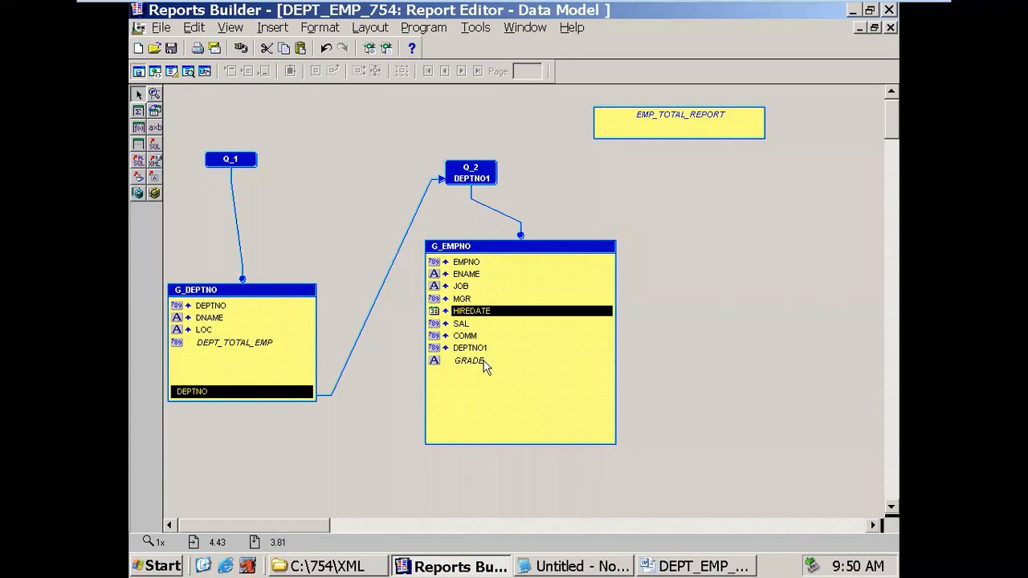
{"action": "double_click", "coordinate": [485, 366]}
{"action": "left_click", "coordinate": [420, 306]}
{"action": "key", "text": "ctrl+c"}
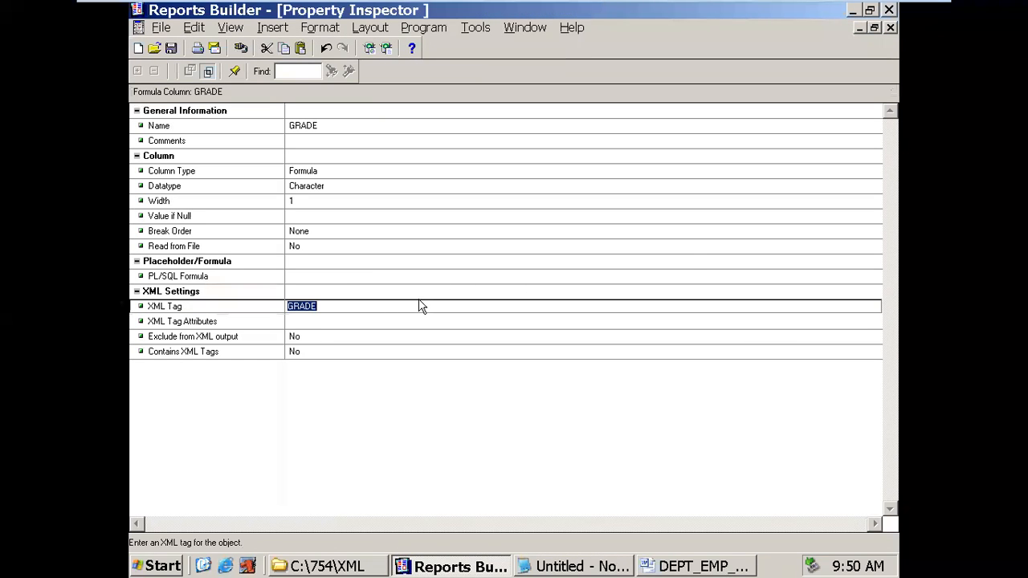
{"action": "left_click", "coordinate": [890, 27]}
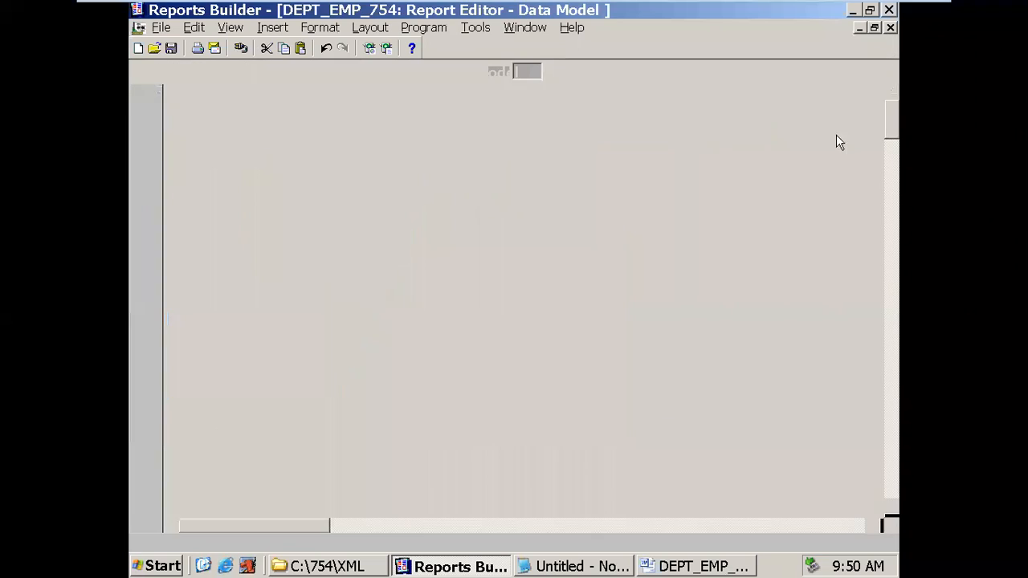
{"action": "left_click", "coordinate": [701, 567]}
{"action": "key", "text": "ctrl+v"}
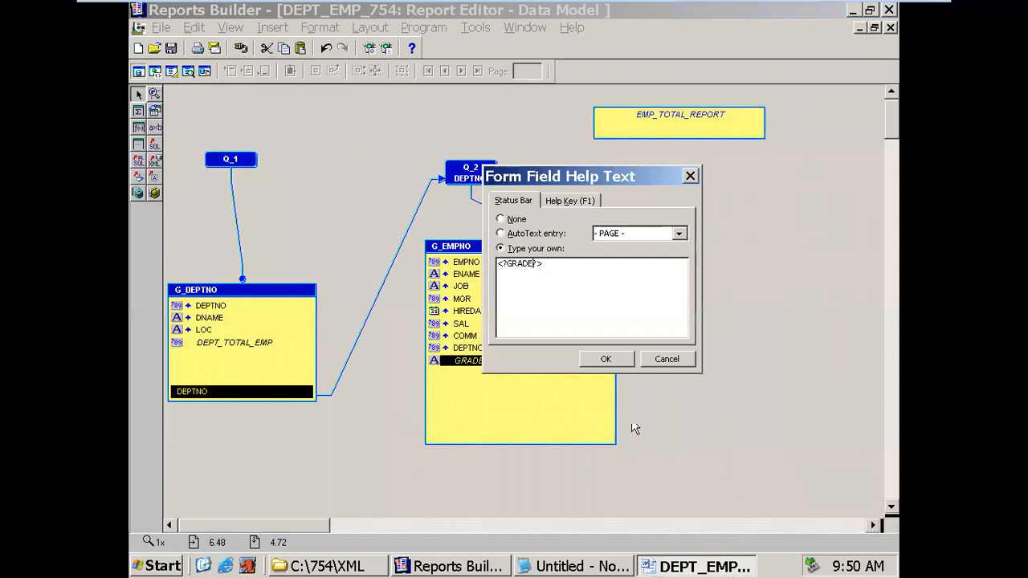
{"action": "left_click", "coordinate": [608, 367]}
{"action": "left_click", "coordinate": [542, 376]}
- Set the last data field to Salary with help text tag <?SAL?>
{"action": "double_click", "coordinate": [711, 354]}
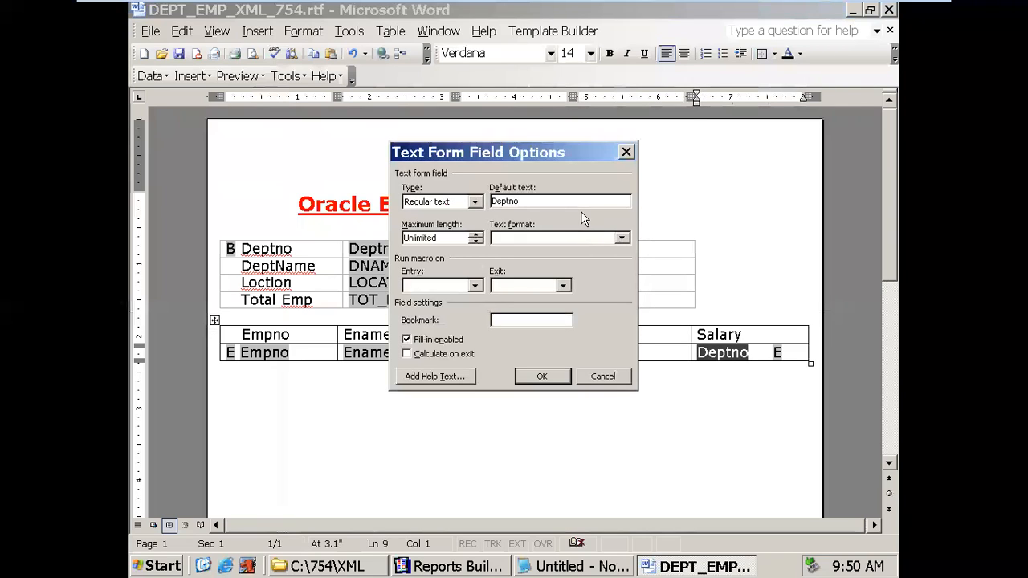
{"action": "left_click_drag", "start_coordinate": [551, 203], "coordinate": [474, 202]}
{"action": "type", "text": "Salary"}
{"action": "left_click", "coordinate": [471, 377]}
{"action": "left_click", "coordinate": [476, 568]}
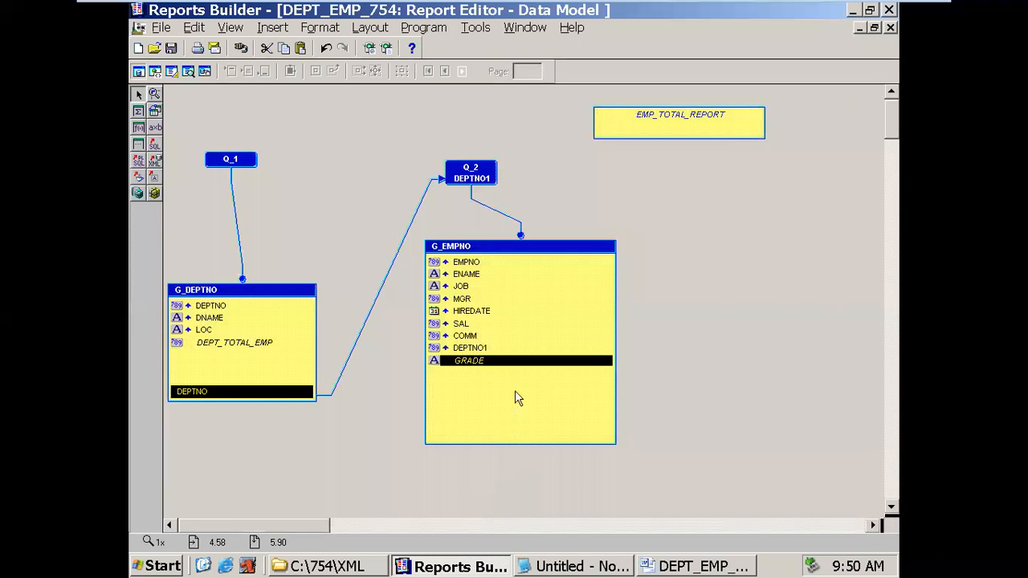
{"action": "double_click", "coordinate": [479, 325]}
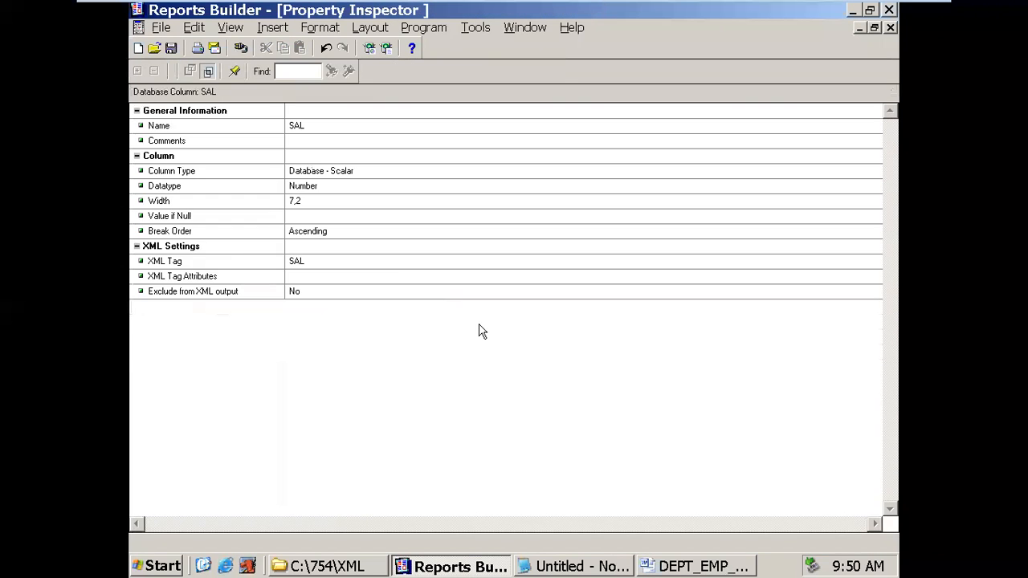
{"action": "left_click", "coordinate": [369, 261]}
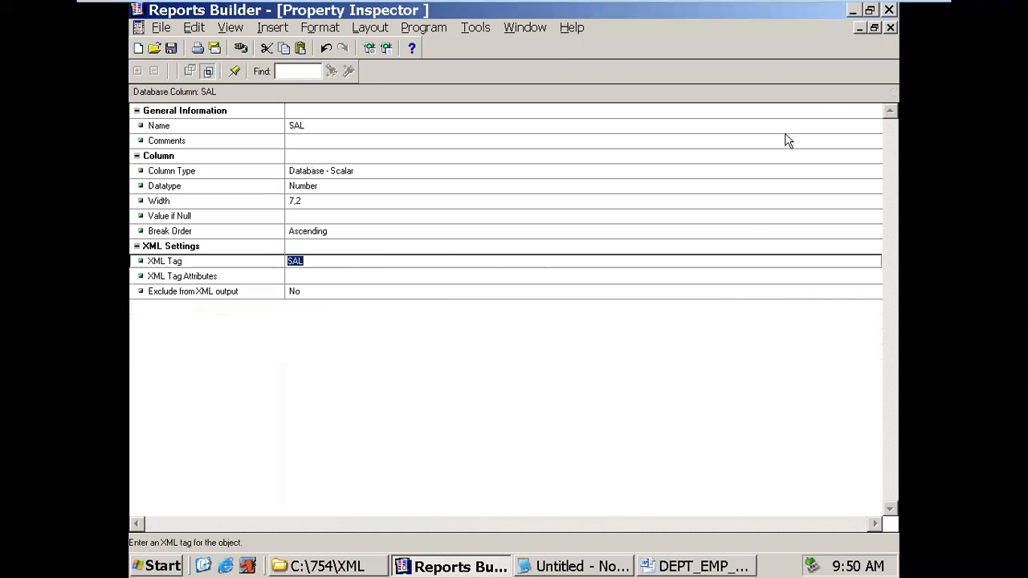
{"action": "left_click", "coordinate": [890, 27]}
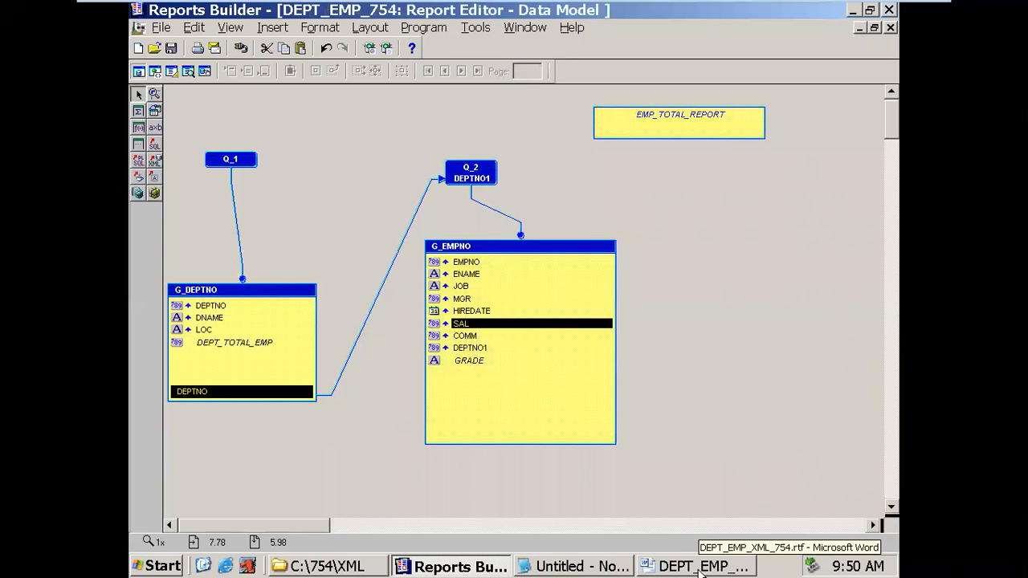
{"action": "left_click", "coordinate": [702, 567]}
{"action": "left_click_drag", "start_coordinate": [536, 265], "coordinate": [508, 256]}
{"action": "type", "text": "SAL"}
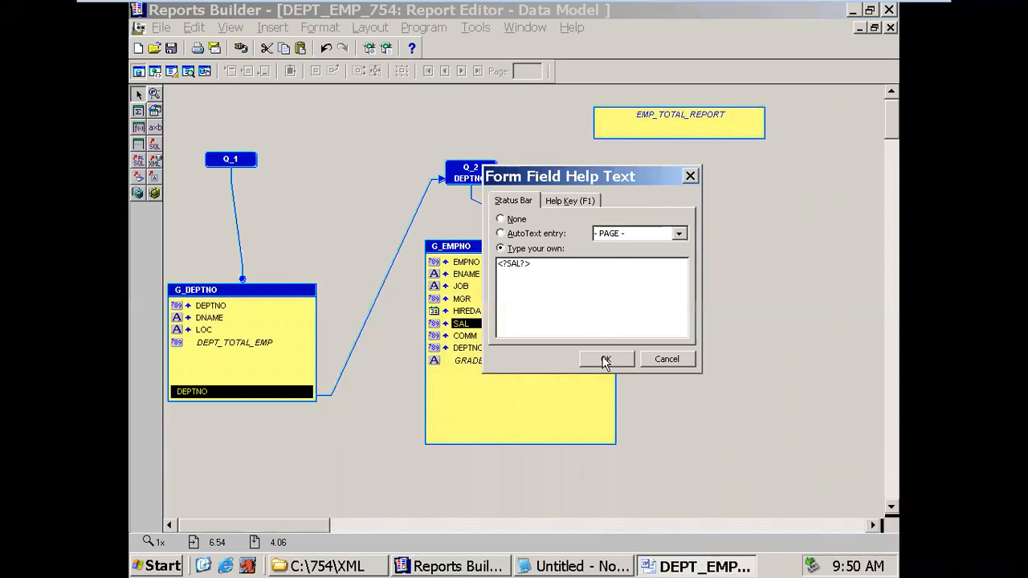
{"action": "left_click", "coordinate": [604, 359]}
{"action": "left_click", "coordinate": [565, 387]}
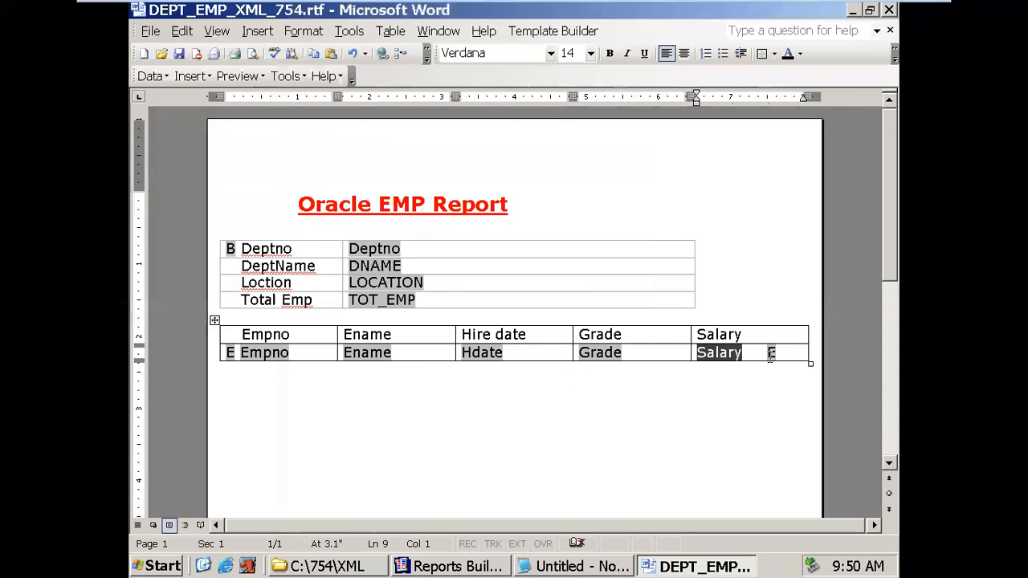
- Review the closing E field's help text in the Salary cell, leaving it unchanged
{"action": "double_click", "coordinate": [771, 356]}
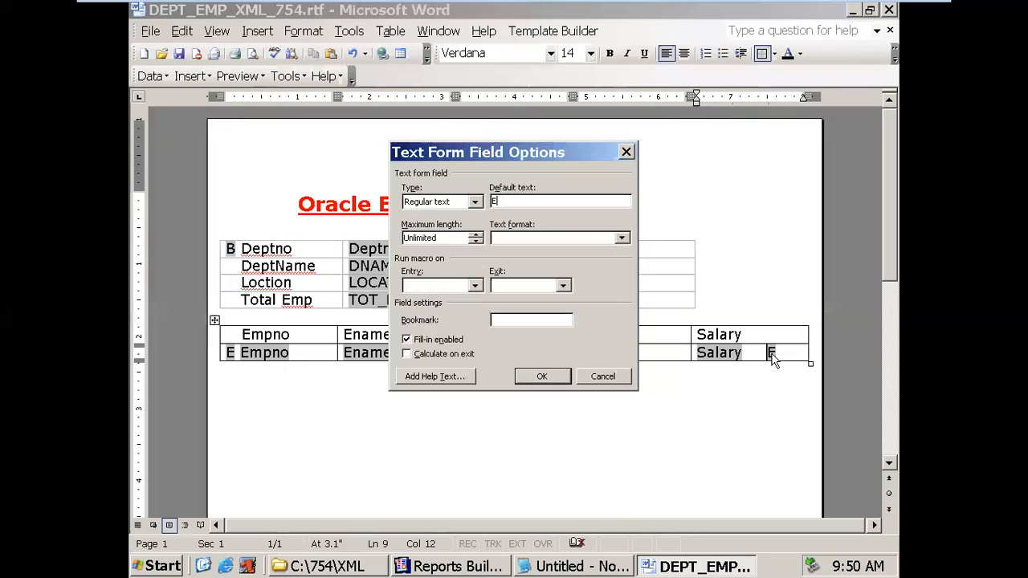
{"action": "left_click", "coordinate": [465, 378]}
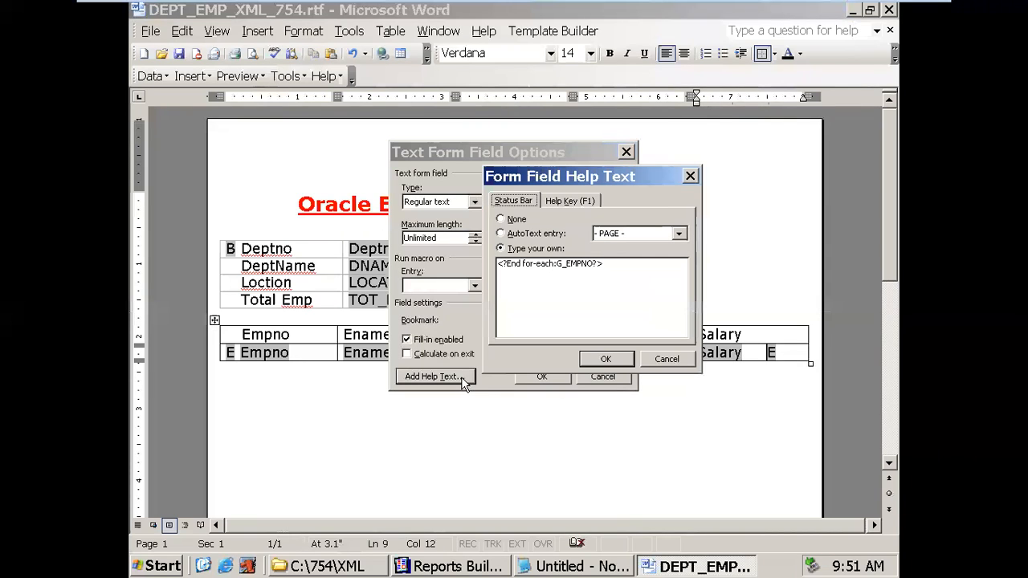
{"action": "left_click", "coordinate": [604, 359]}
{"action": "left_click", "coordinate": [547, 376]}
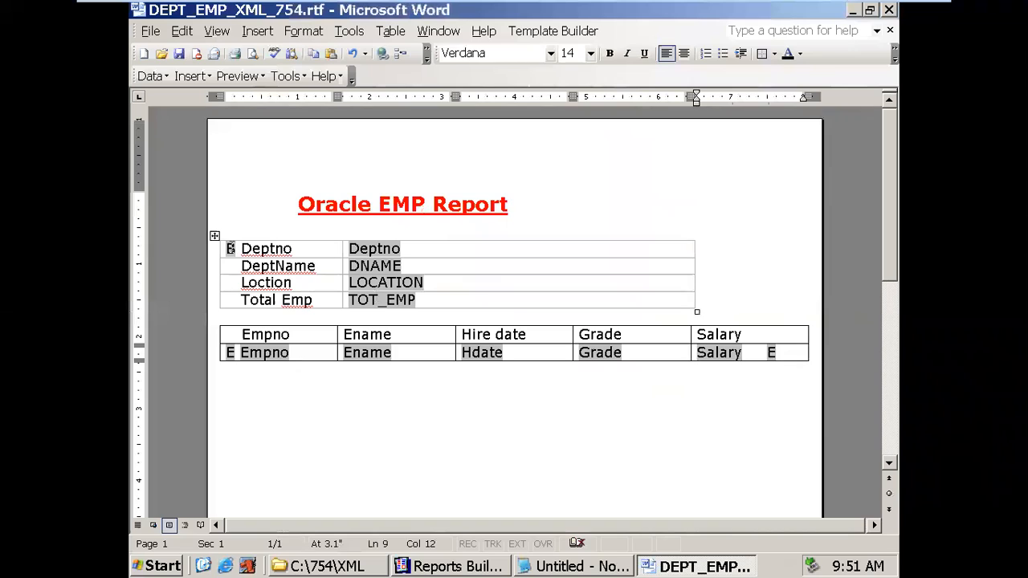
- Paste a copy of the B form field on a new line below the employee table
{"action": "left_click", "coordinate": [314, 389]}
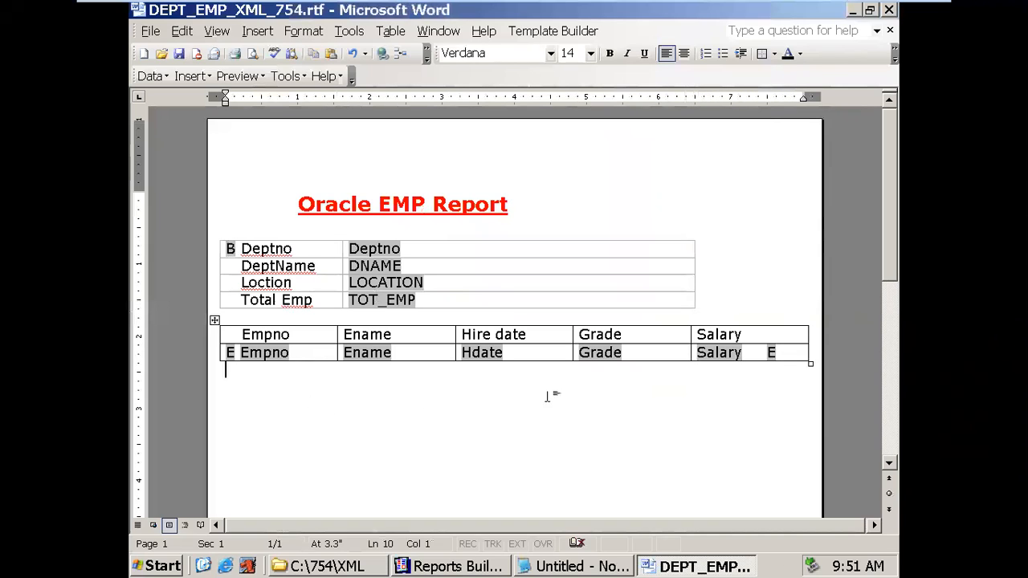
{"action": "key", "text": "Return"}
{"action": "key", "text": "Return"}
{"action": "type", "text": "B"}
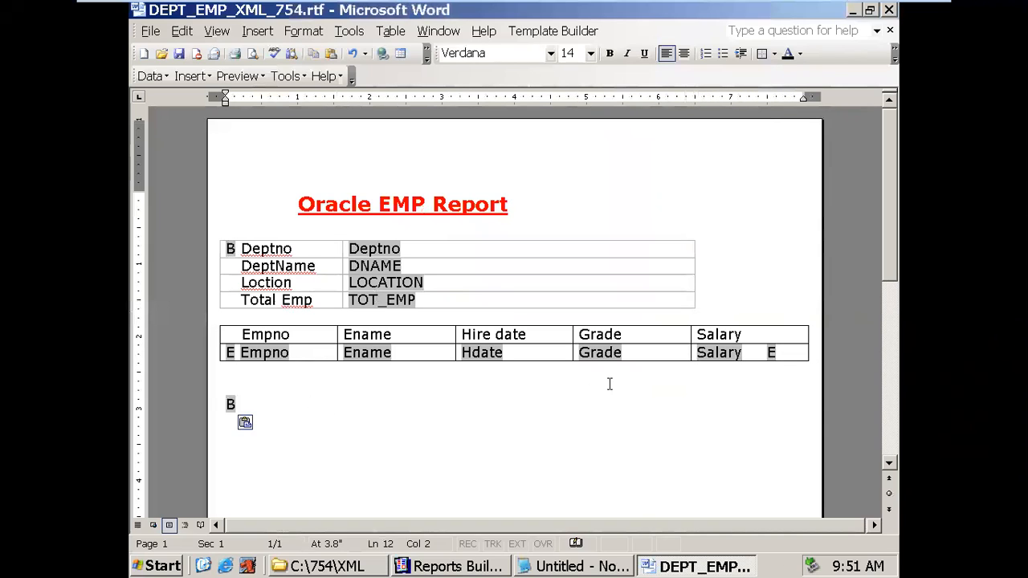
{"action": "left_click", "coordinate": [231, 405]}
{"action": "key", "text": "ctrl+c"}
{"action": "key", "text": "Right"}
{"action": "key", "text": "Left"}
- Change the pasted B field's help text to <?end for-each:G_DEPTNO?> and add a line below it
{"action": "double_click", "coordinate": [230, 405]}
{"action": "left_click", "coordinate": [407, 378]}
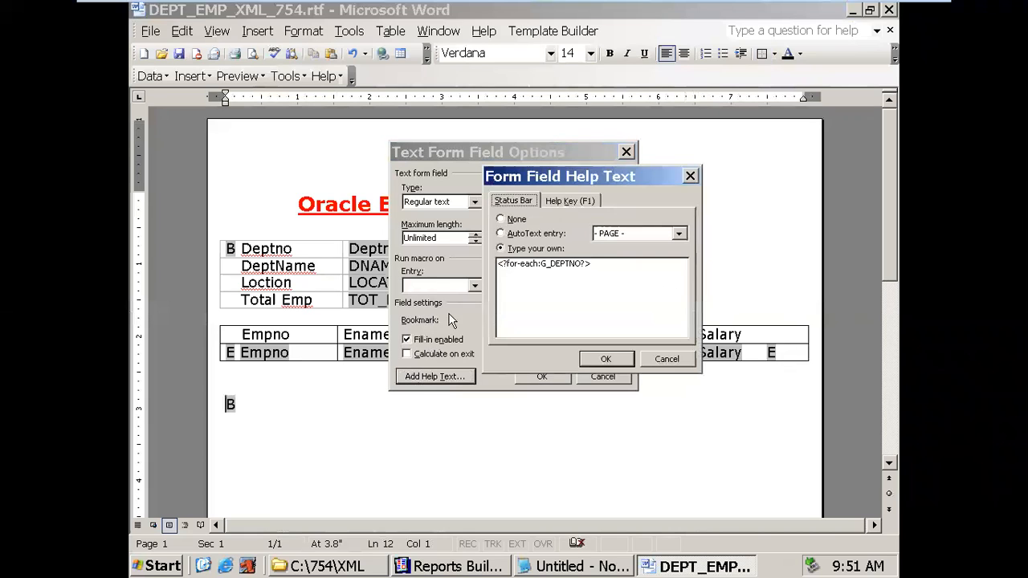
{"action": "left_click", "coordinate": [506, 264]}
{"action": "type", "text": "end"}
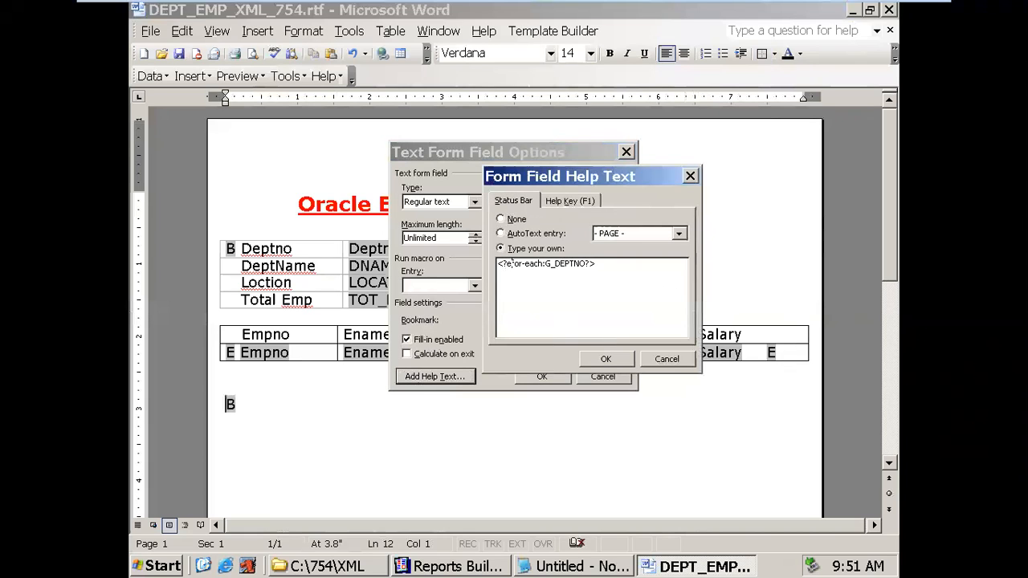
{"action": "left_click", "coordinate": [606, 359]}
{"action": "left_click", "coordinate": [543, 376]}
{"action": "left_click", "coordinate": [263, 413]}
{"action": "key", "text": "Return"}
{"action": "key", "text": "Return"}
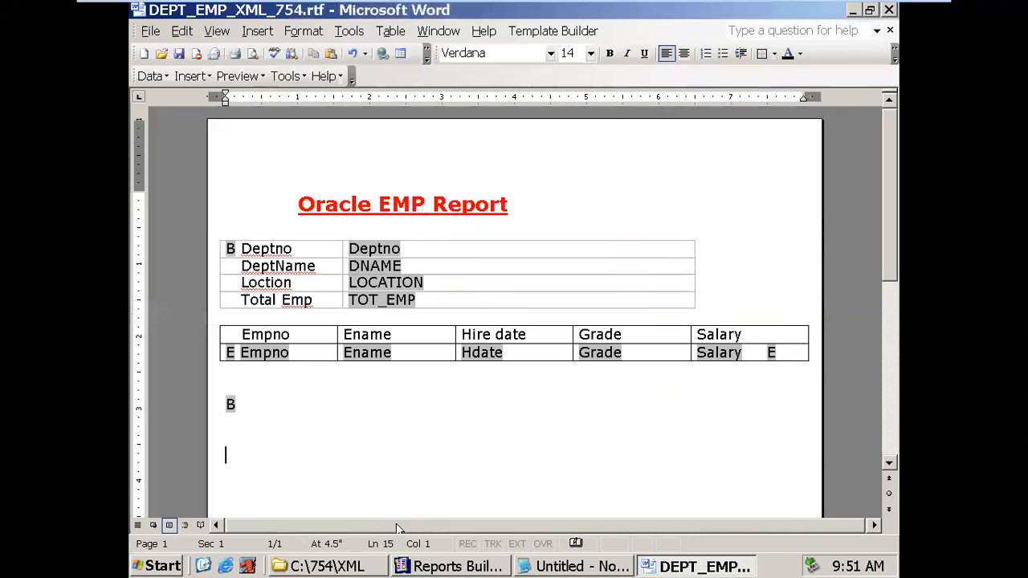
{"action": "key", "text": "alt+Tab"}
- Type the label 'Total Emp :' and paste a B form field after it
{"action": "left_click", "coordinate": [668, 134]}
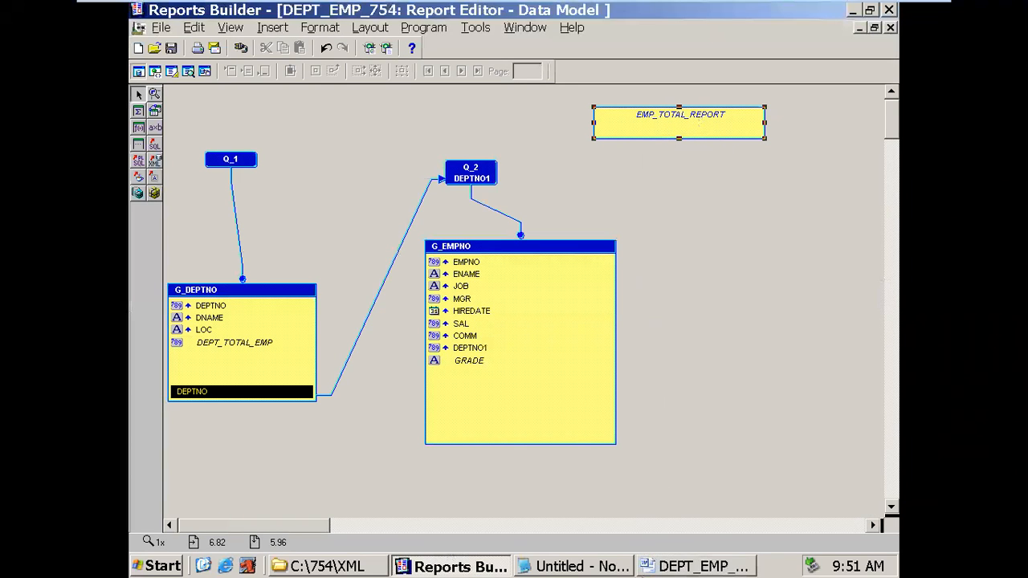
{"action": "left_click", "coordinate": [657, 568]}
{"action": "type", "text": "Tot"}
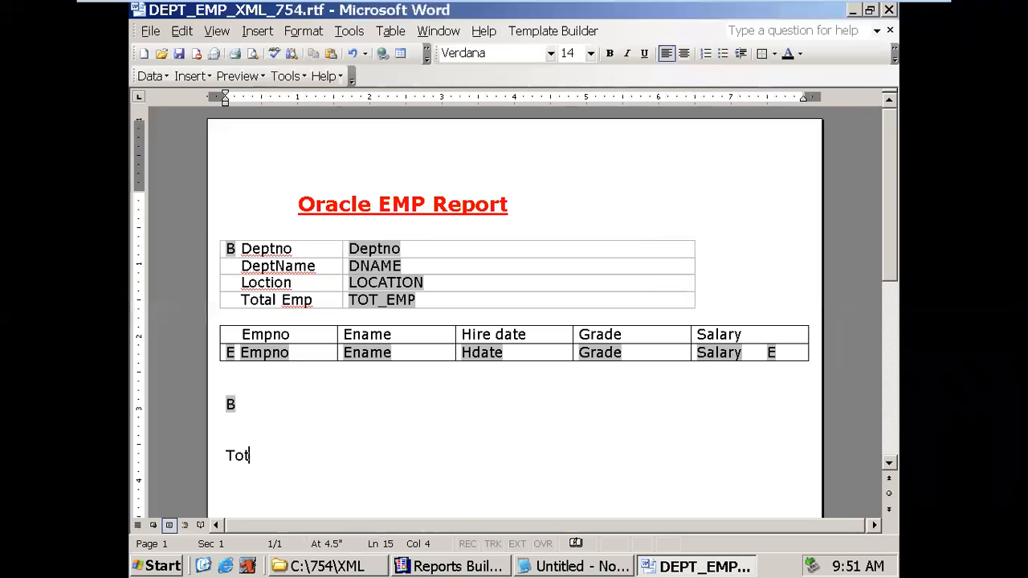
{"action": "type", "text": "al   Emp   :"}
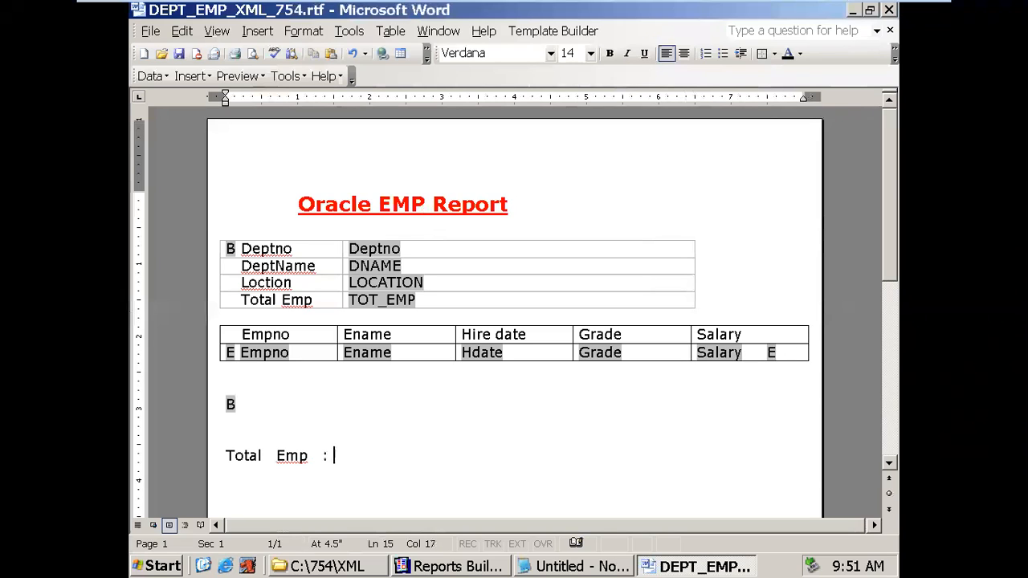
{"action": "key", "text": "ctrl+v"}
- Set the pasted field's default text to GrandTotal
{"action": "double_click", "coordinate": [339, 455]}
{"action": "left_click_drag", "start_coordinate": [512, 202], "coordinate": [474, 207]}
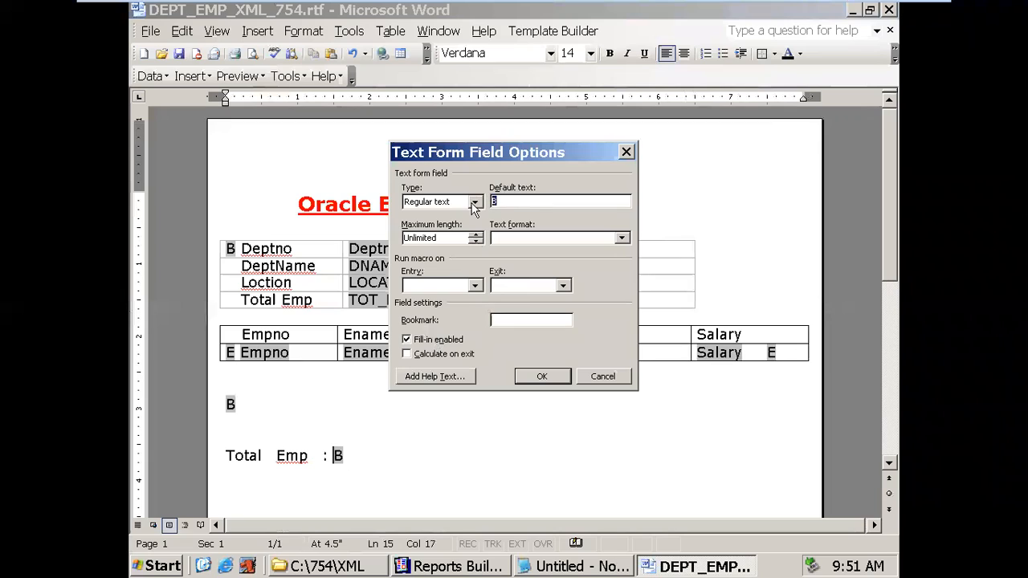
{"action": "type", "text": "GrandTotal"}
{"action": "left_click", "coordinate": [399, 376]}
- Replace the field's help text with the EMP_TOTAL_REPORT tag copied from Reports Builder
{"action": "left_click", "coordinate": [450, 566]}
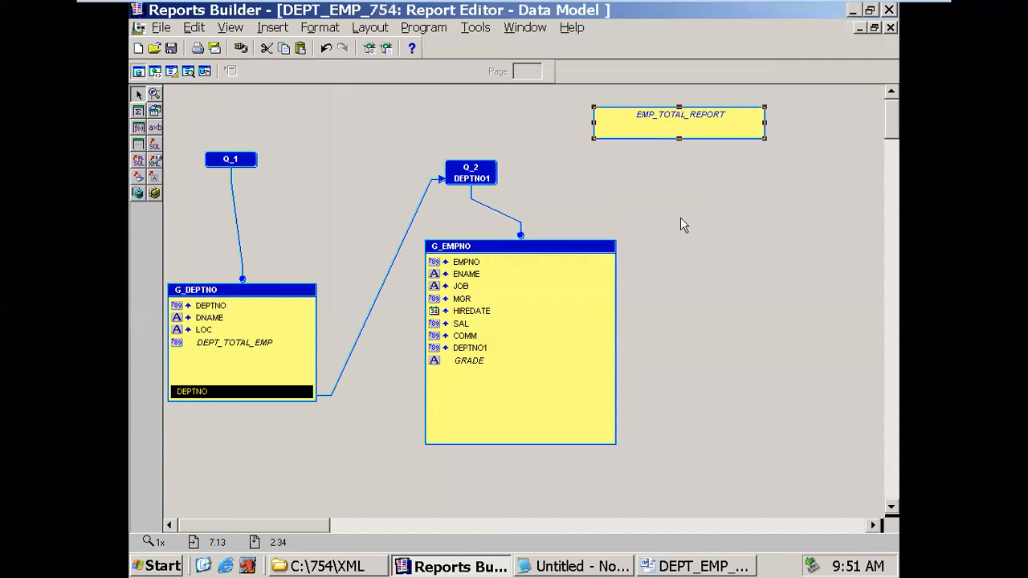
{"action": "double_click", "coordinate": [659, 121]}
{"action": "left_click", "coordinate": [395, 308]}
{"action": "key", "text": "ctrl+c"}
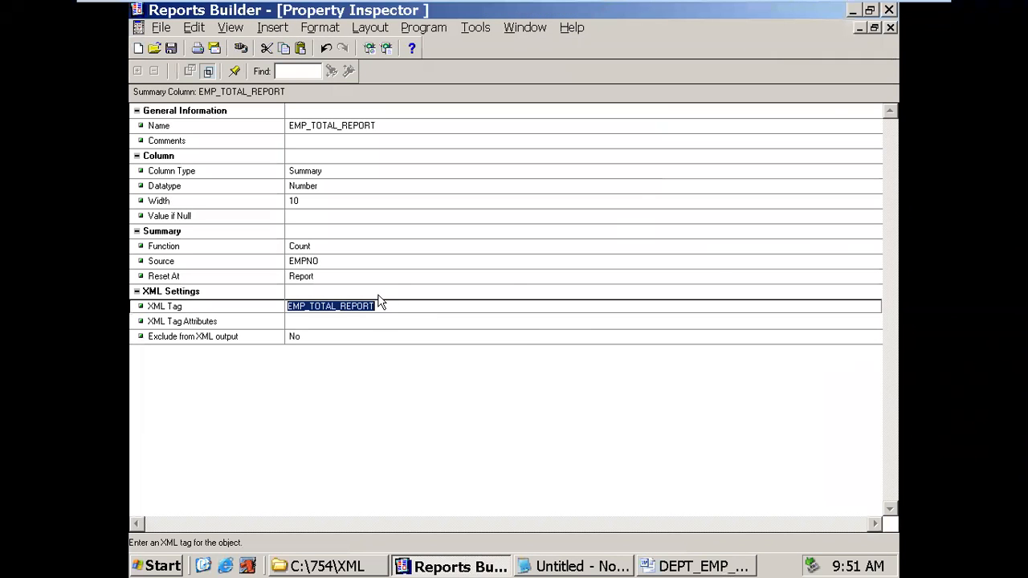
{"action": "left_click", "coordinate": [891, 27]}
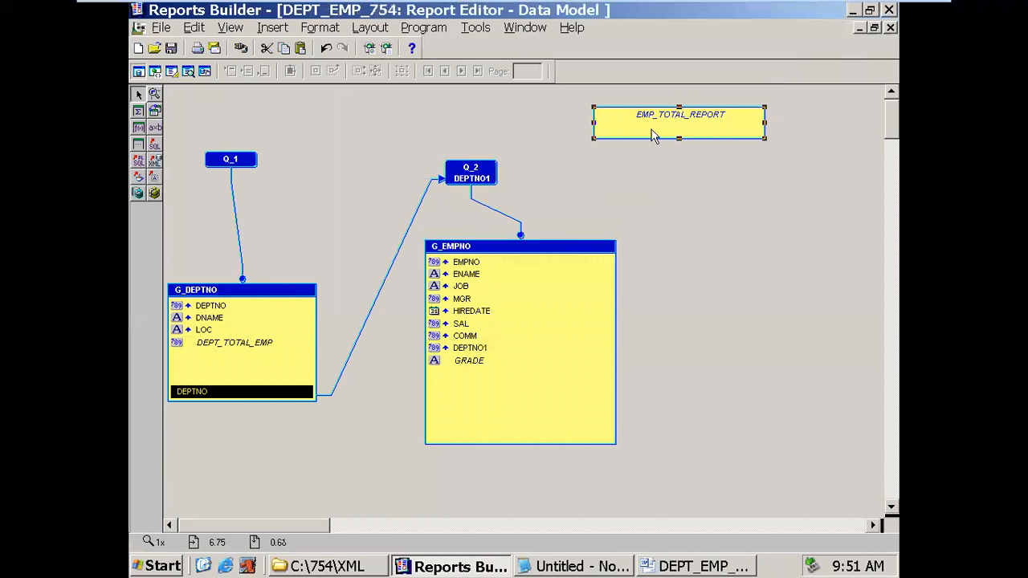
{"action": "left_click", "coordinate": [480, 265]}
{"action": "left_click", "coordinate": [490, 251]}
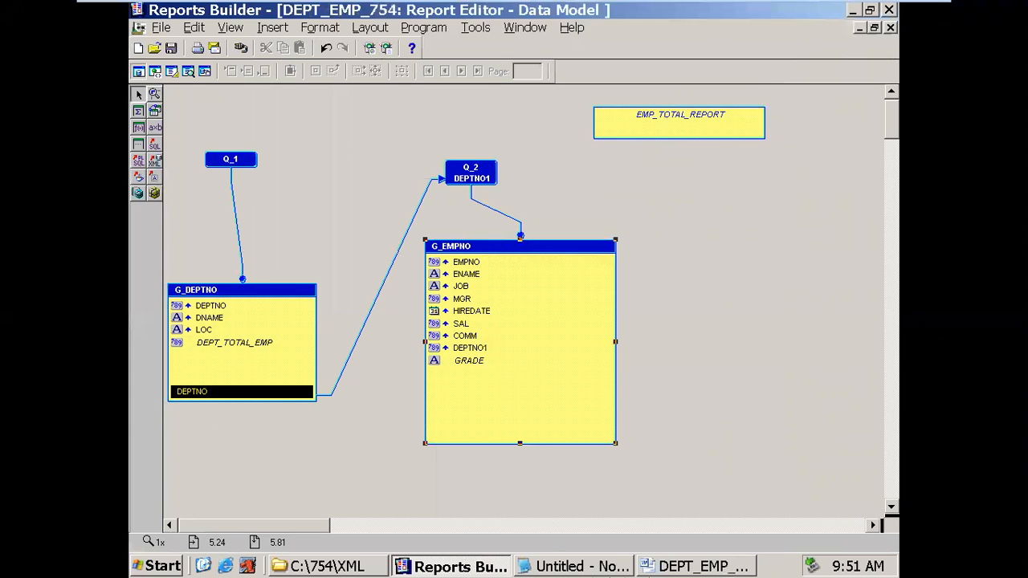
{"action": "left_click", "coordinate": [661, 569]}
{"action": "left_click_drag", "start_coordinate": [580, 265], "coordinate": [508, 254]}
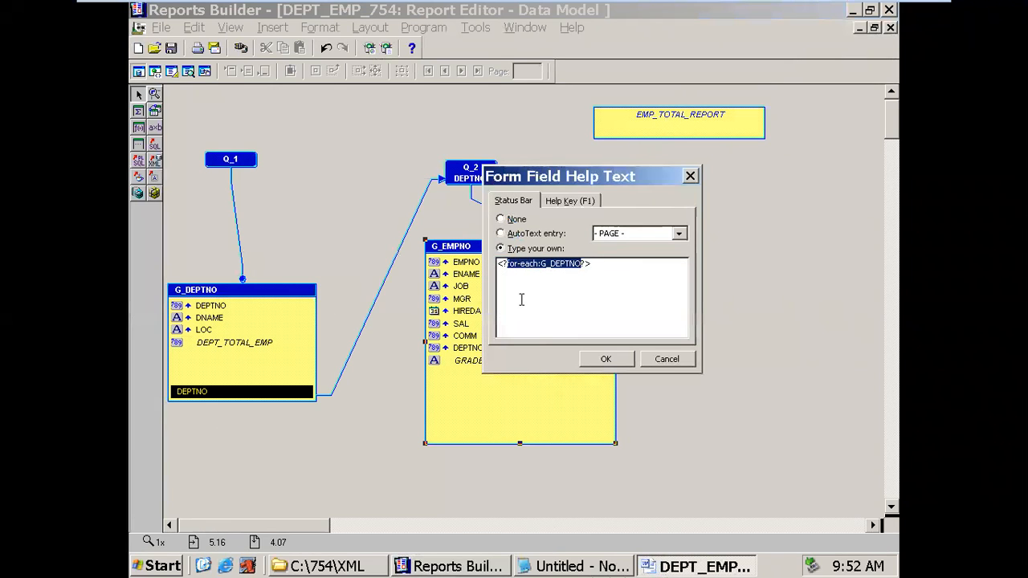
{"action": "key", "text": "ctrl+v"}
{"action": "left_click", "coordinate": [606, 358]}
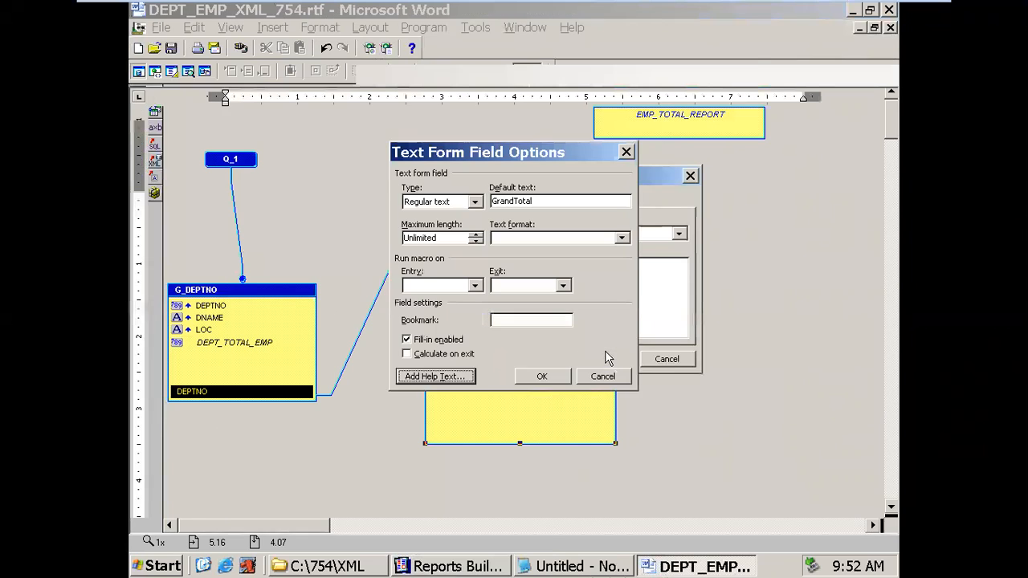
{"action": "left_click", "coordinate": [561, 374]}
- Ignore the spelling flag on 'Emp' in the Total Emp line
{"action": "left_click", "coordinate": [303, 454]}
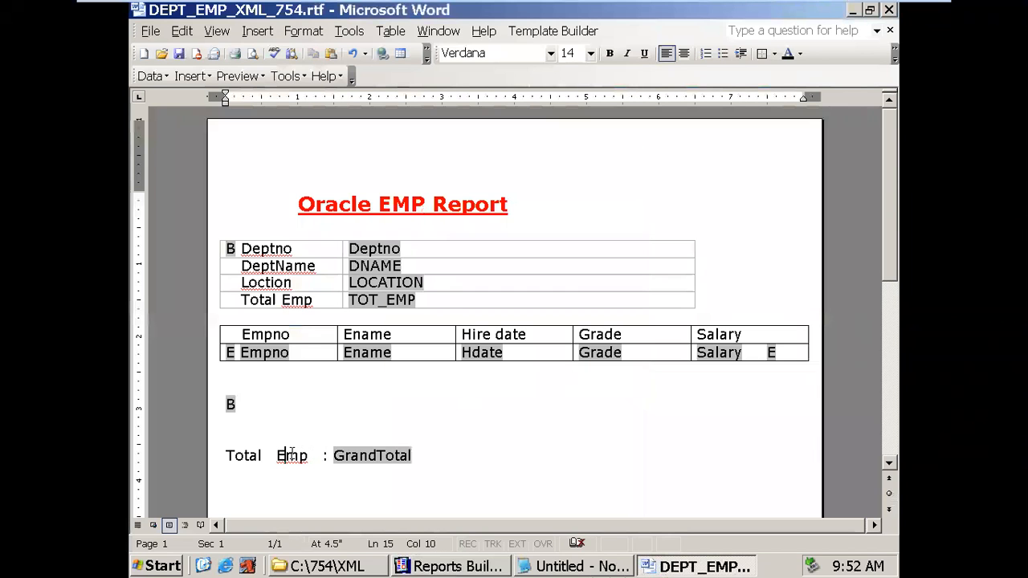
{"action": "right_click", "coordinate": [304, 457]}
{"action": "left_click", "coordinate": [346, 290]}
{"action": "left_click", "coordinate": [474, 455]}
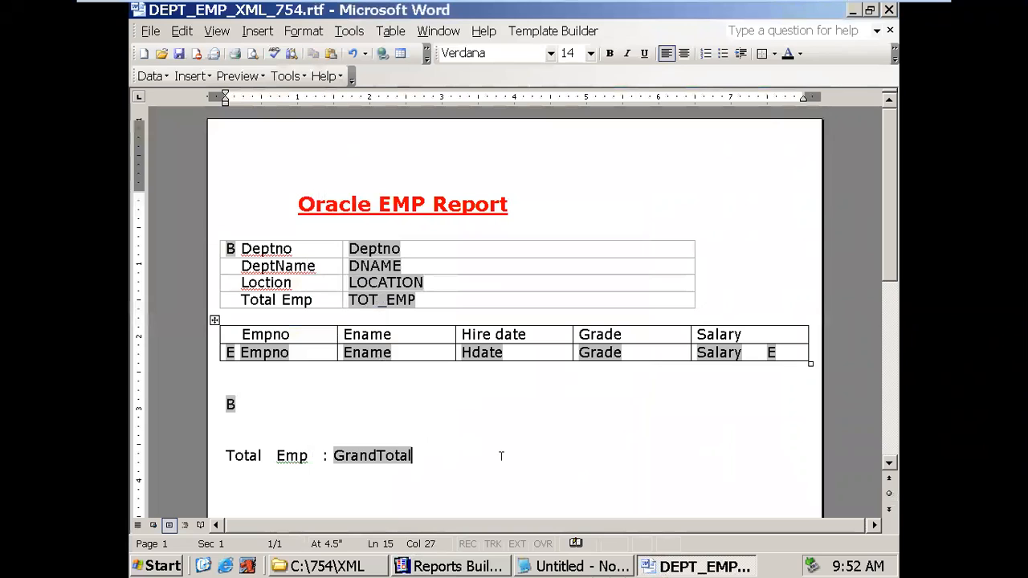
- Save the template and load DEPT_EMP_754.xml as its sample data
{"action": "left_click", "coordinate": [176, 58]}
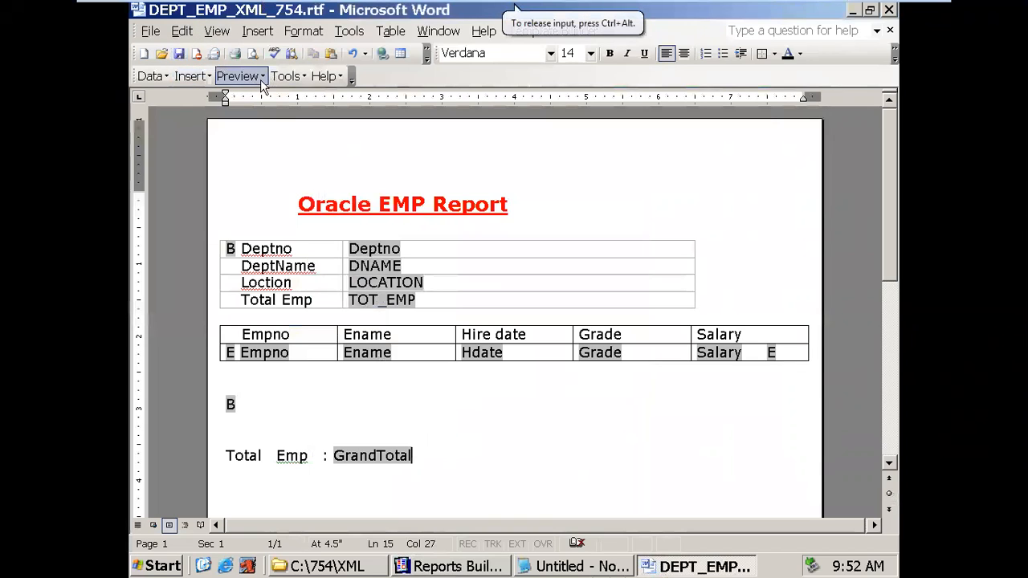
{"action": "left_click", "coordinate": [167, 74]}
{"action": "left_click", "coordinate": [171, 95]}
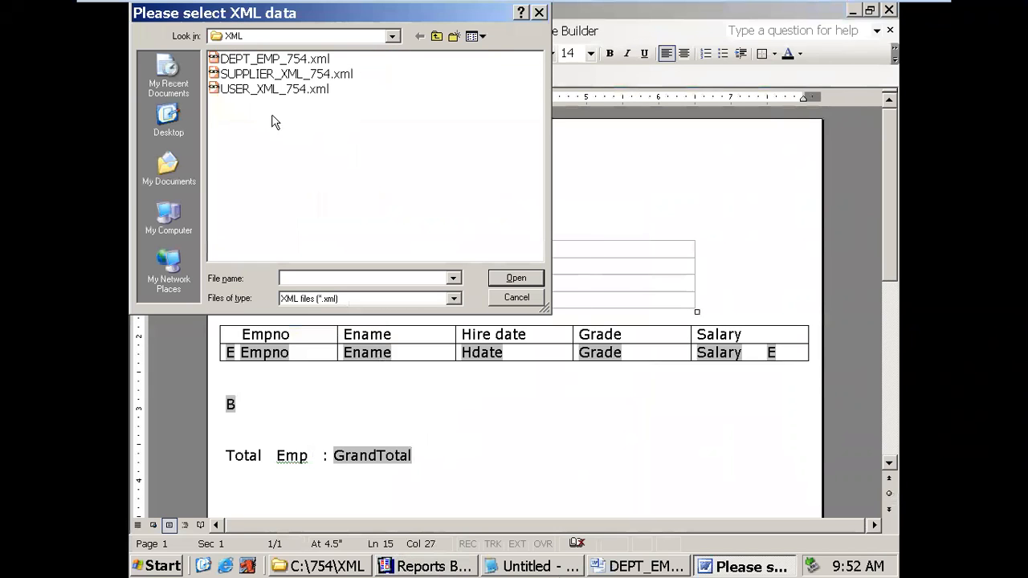
{"action": "left_click", "coordinate": [274, 62]}
{"action": "left_click", "coordinate": [511, 283]}
{"action": "left_click", "coordinate": [514, 322]}
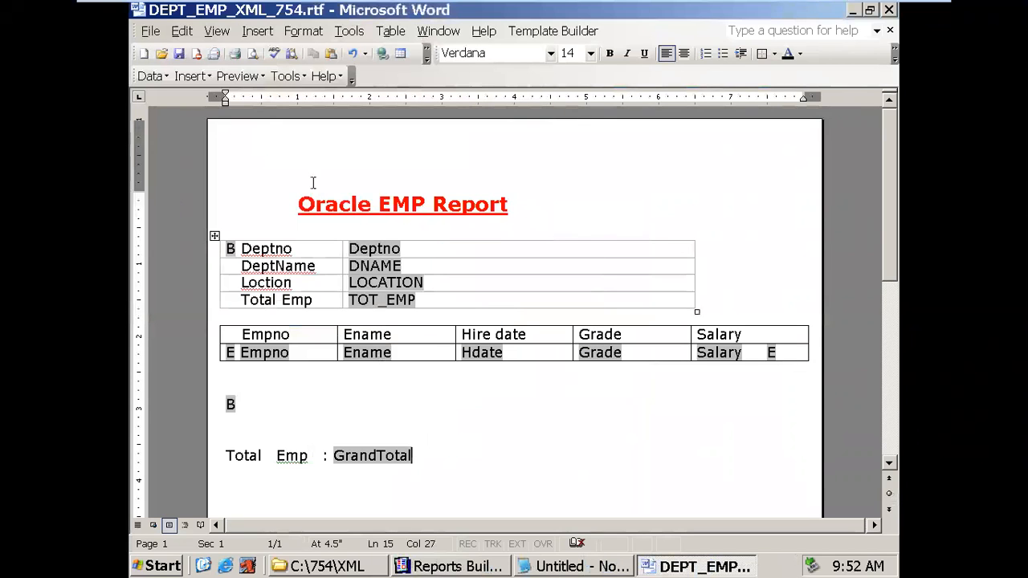
- Generate a PDF preview of the report
{"action": "left_click", "coordinate": [150, 75]}
{"action": "mouse_move", "coordinate": [237, 75]}
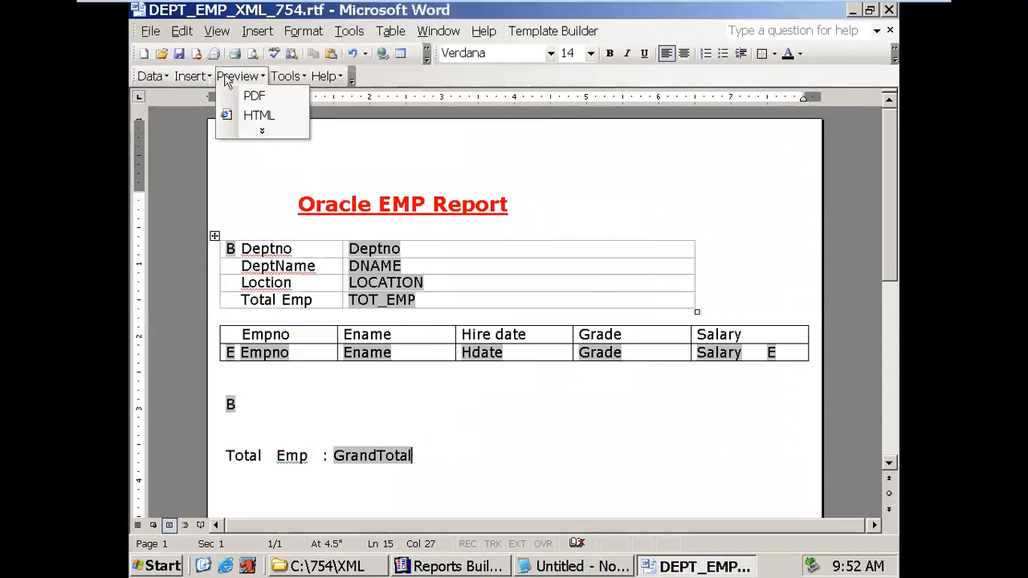
{"action": "left_click", "coordinate": [255, 97]}
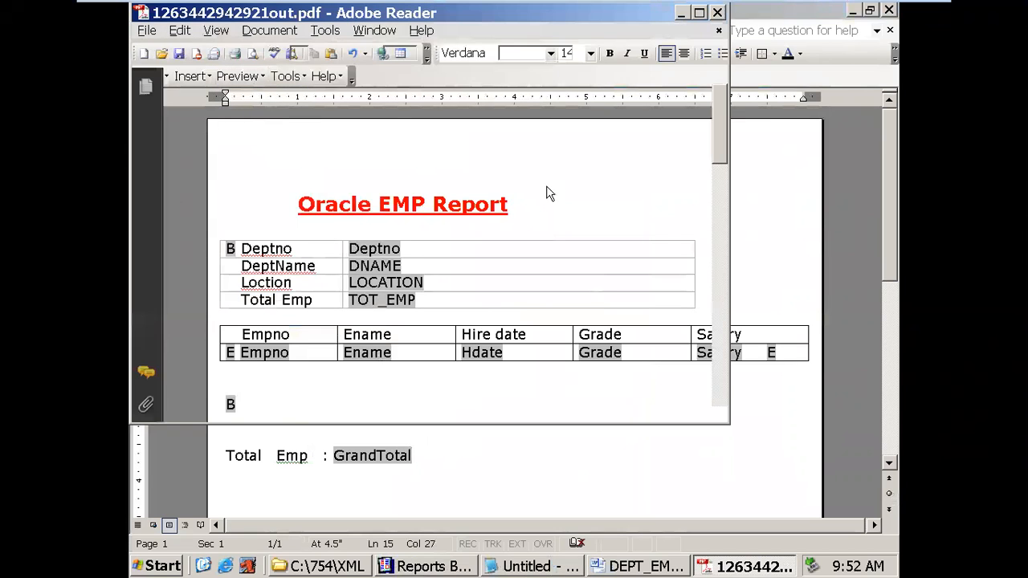
{"action": "left_click", "coordinate": [699, 12]}
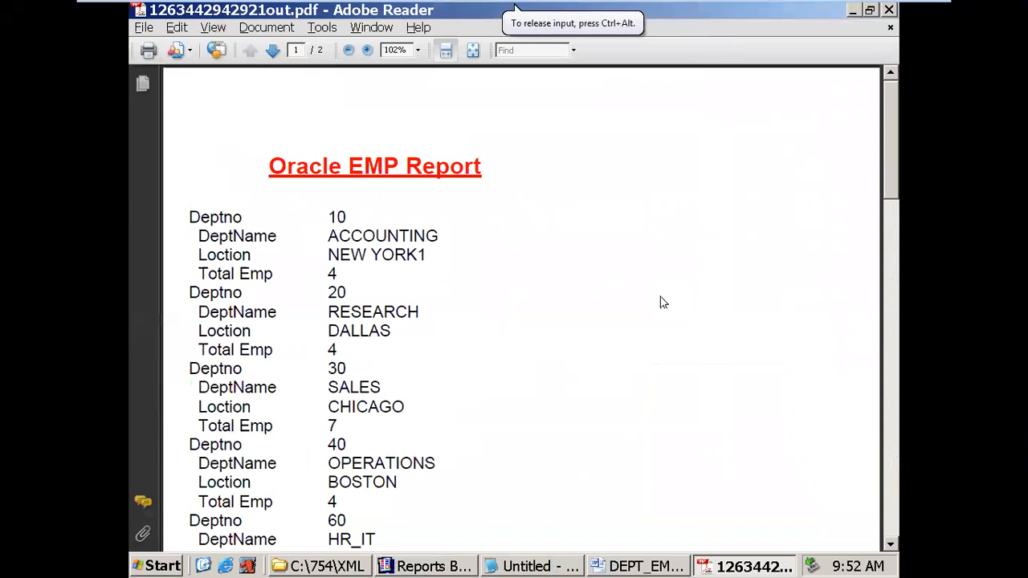
{"action": "left_click_drag", "start_coordinate": [894, 181], "coordinate": [894, 210]}
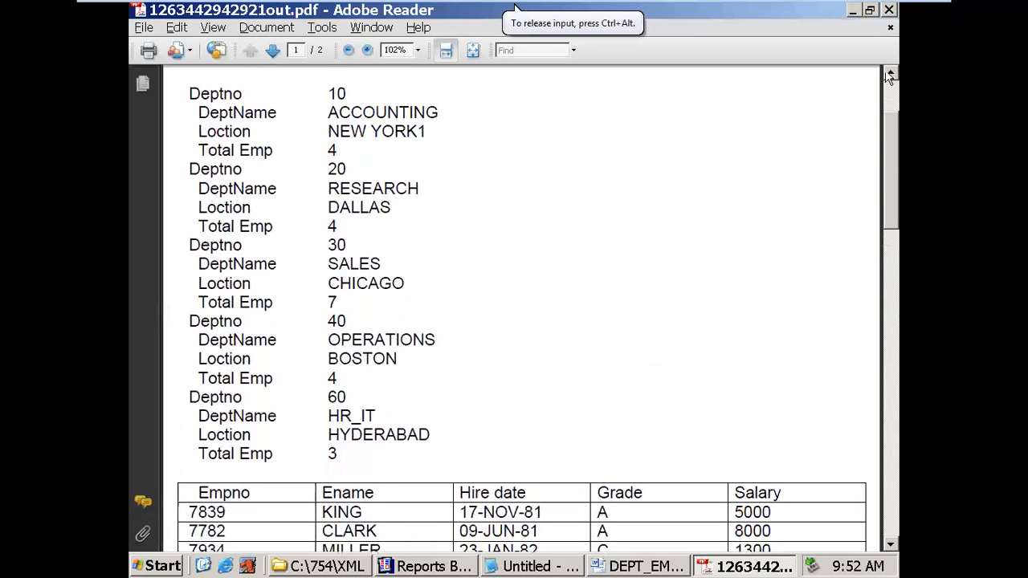
{"action": "left_click", "coordinate": [890, 11]}
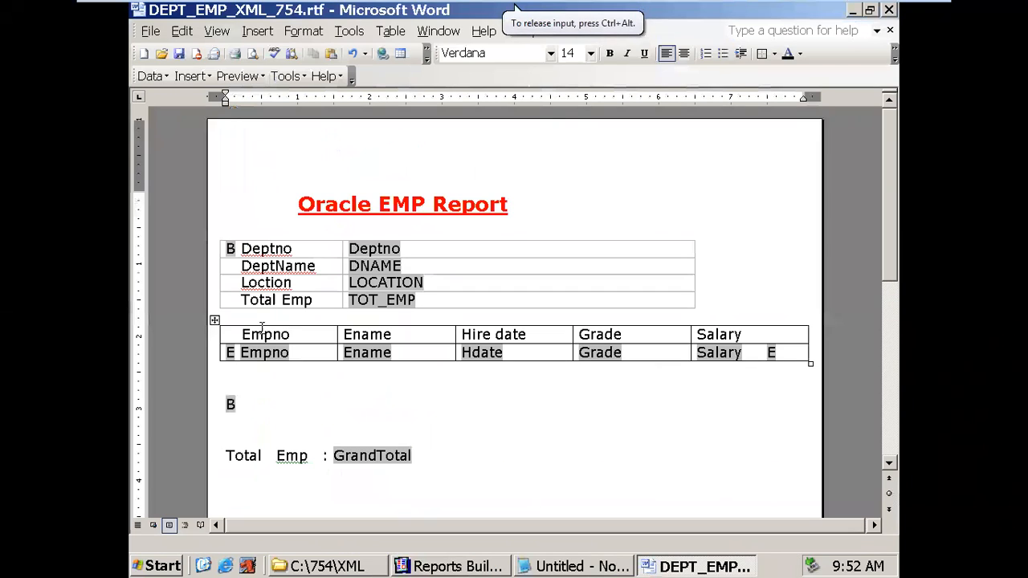
- Check the help text of the E field in the Empno cell
{"action": "left_click", "coordinate": [231, 354]}
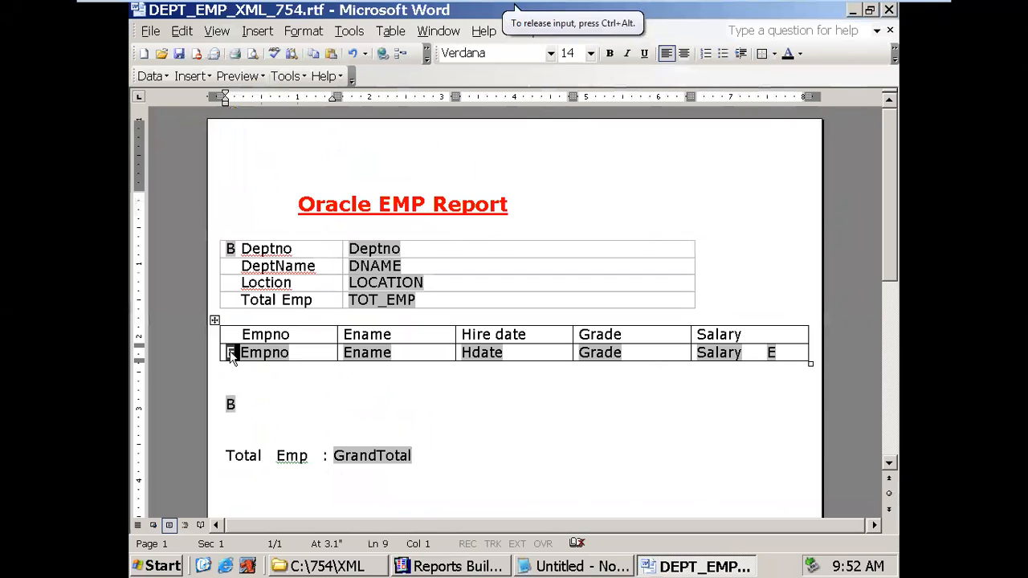
{"action": "double_click", "coordinate": [230, 353]}
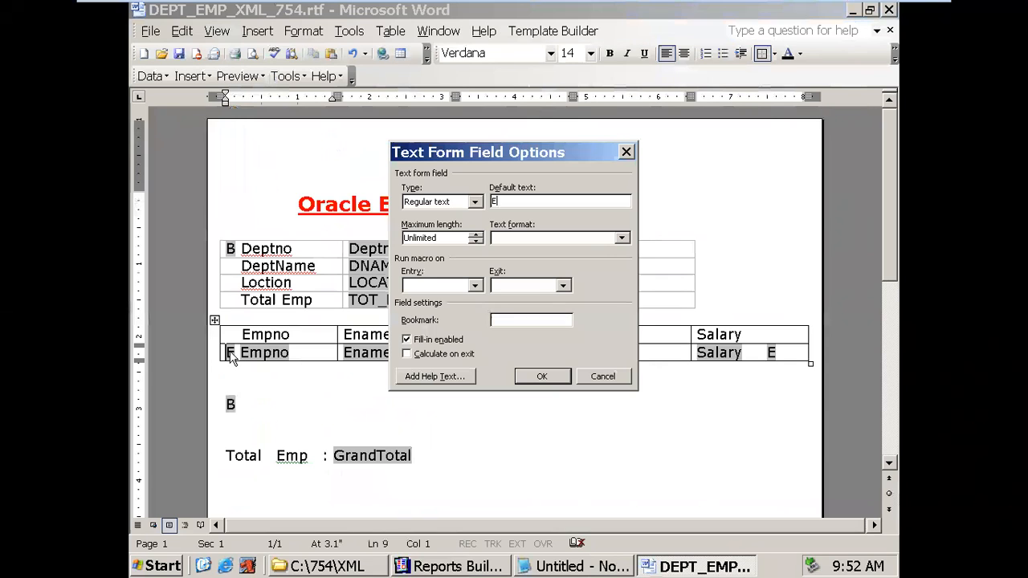
{"action": "left_click", "coordinate": [445, 378]}
{"action": "left_click", "coordinate": [604, 359]}
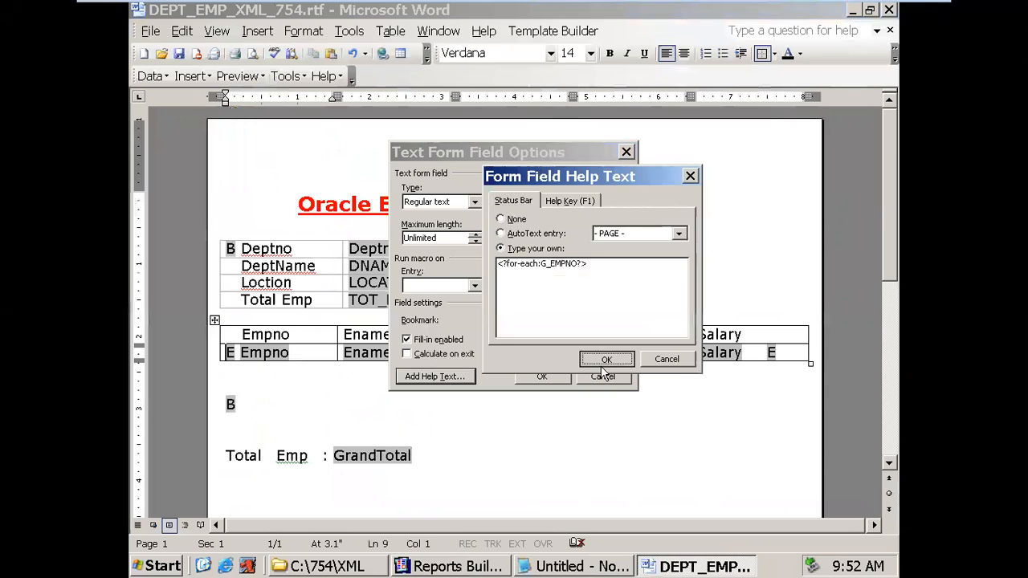
{"action": "left_click", "coordinate": [555, 377]}
- Check the help text of the closing E field in the Salary cell
{"action": "left_click", "coordinate": [771, 356]}
{"action": "left_click", "coordinate": [773, 355]}
{"action": "double_click", "coordinate": [771, 355]}
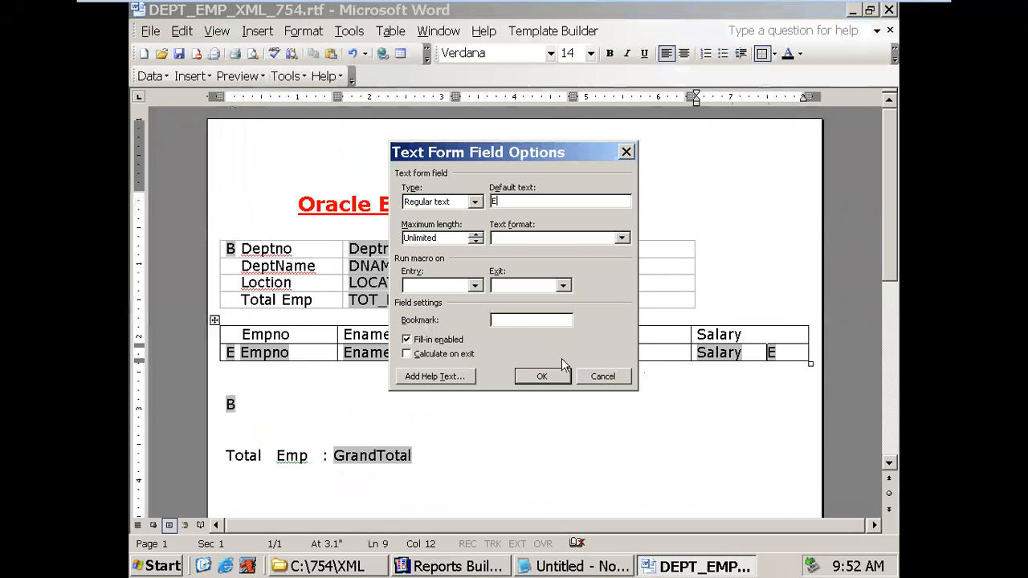
{"action": "left_click", "coordinate": [437, 379]}
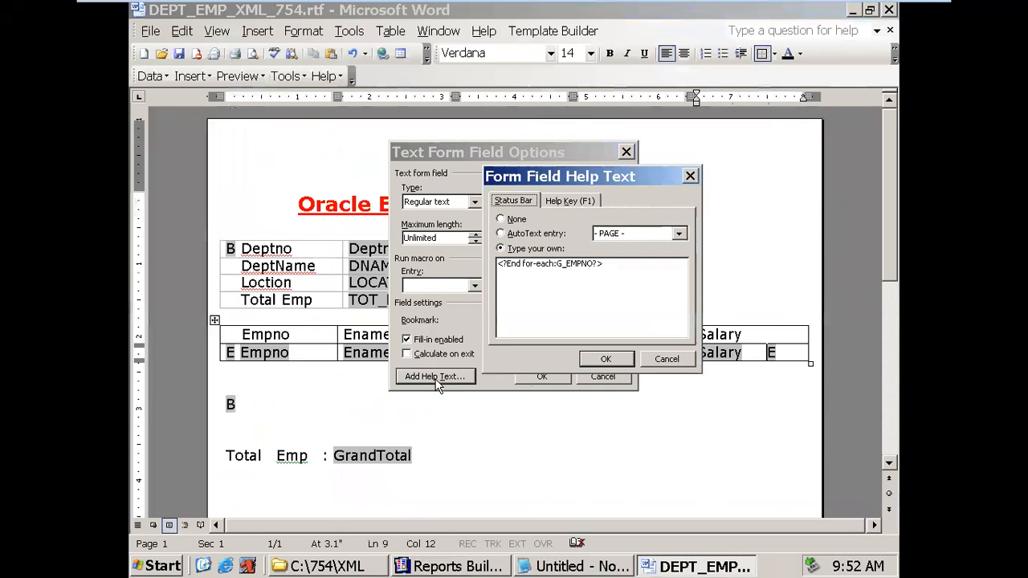
{"action": "left_click", "coordinate": [609, 360]}
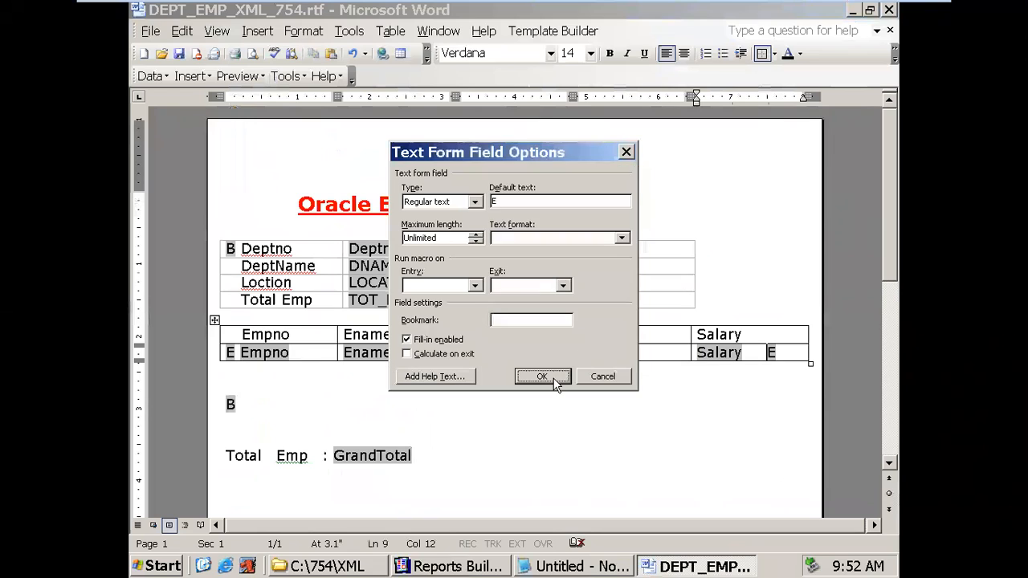
{"action": "left_click", "coordinate": [555, 378]}
- Check the B field below the employee table still ends the G_DEPTNO loop
{"action": "left_click", "coordinate": [233, 405]}
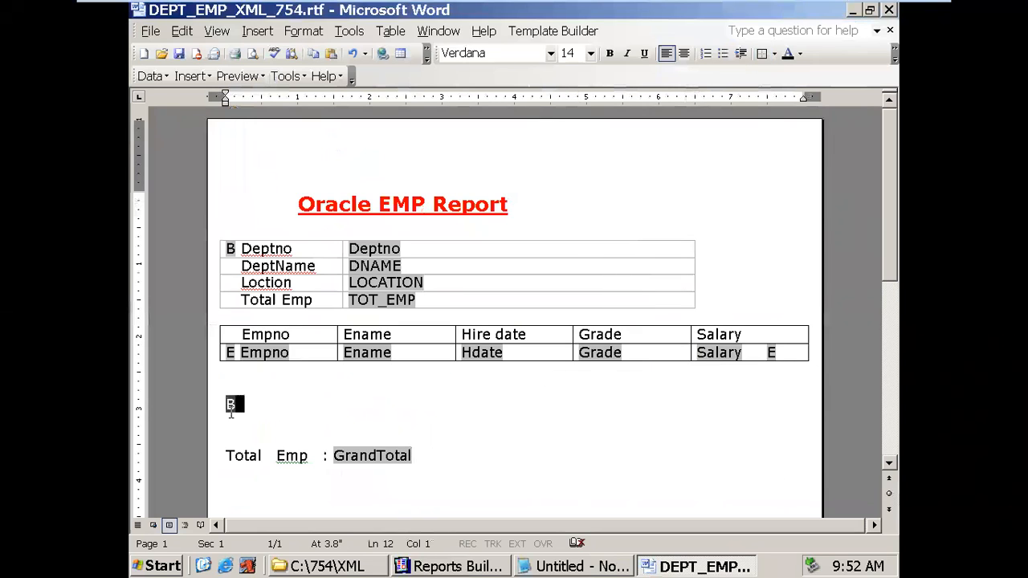
{"action": "double_click", "coordinate": [233, 406]}
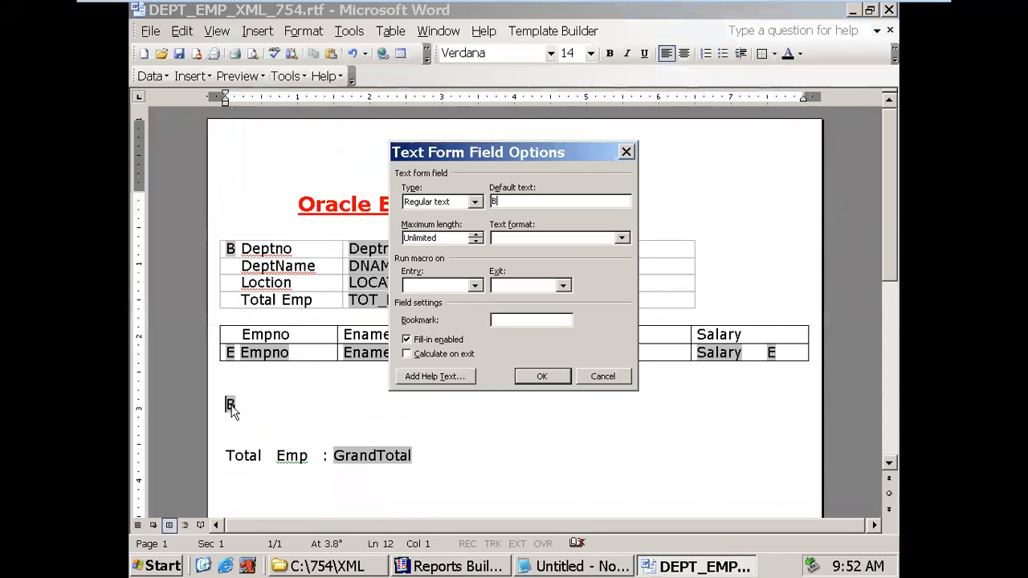
{"action": "left_click", "coordinate": [423, 377]}
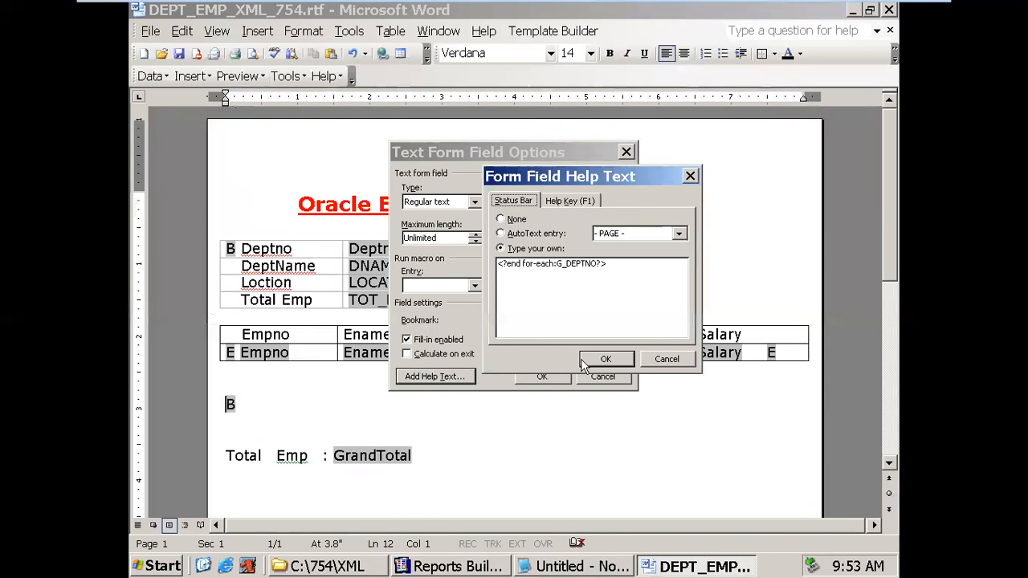
{"action": "left_click", "coordinate": [606, 360]}
{"action": "left_click", "coordinate": [542, 376]}
- Re-examine the Salary-cell E field's G_EMPNO end-loop help text, leaving it unchanged
{"action": "left_click", "coordinate": [769, 355]}
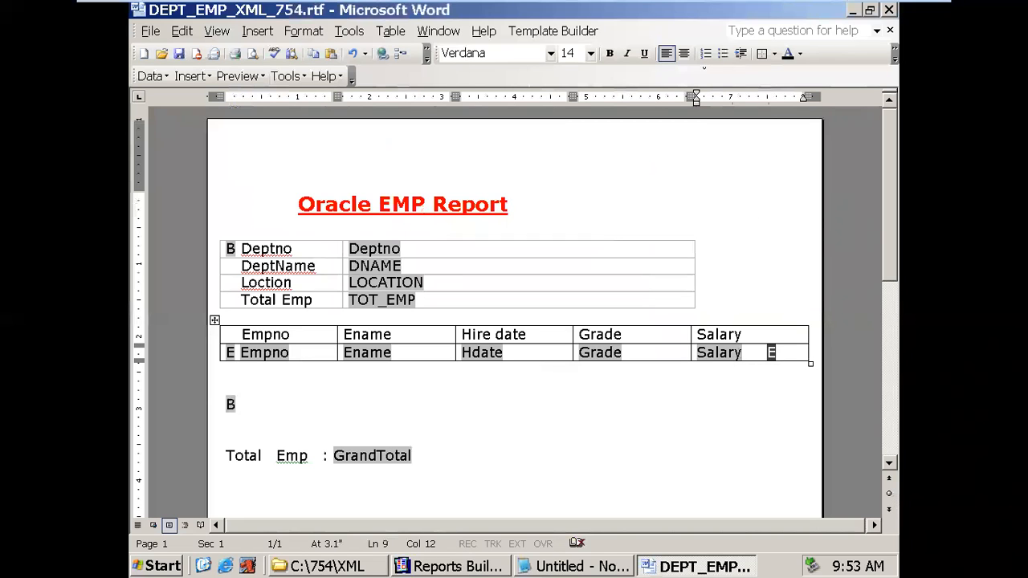
{"action": "mouse_move", "coordinate": [824, 3]}
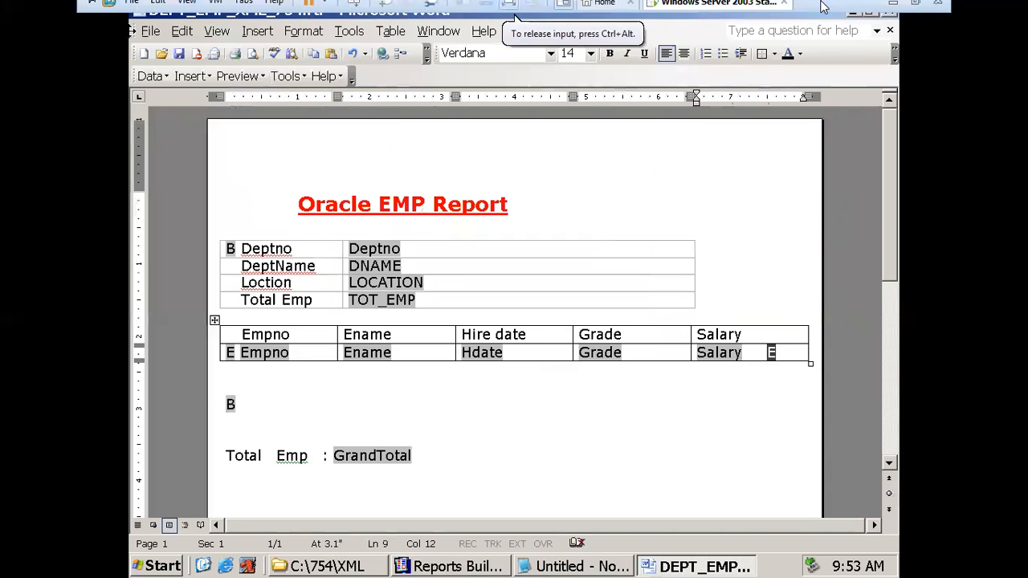
{"action": "left_click", "coordinate": [895, 10]}
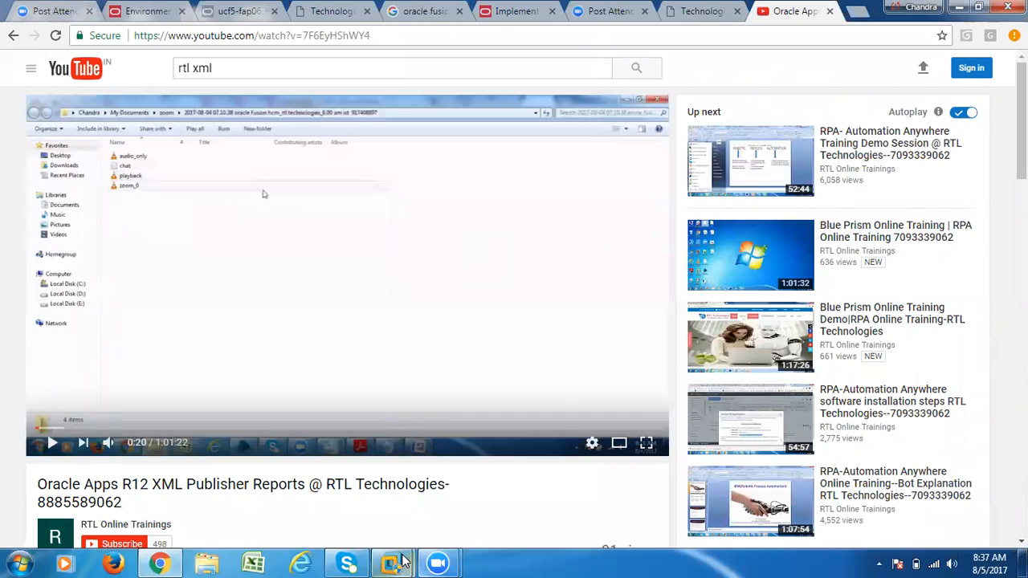
{"action": "mouse_move", "coordinate": [393, 564]}
{"action": "left_click", "coordinate": [462, 512]}
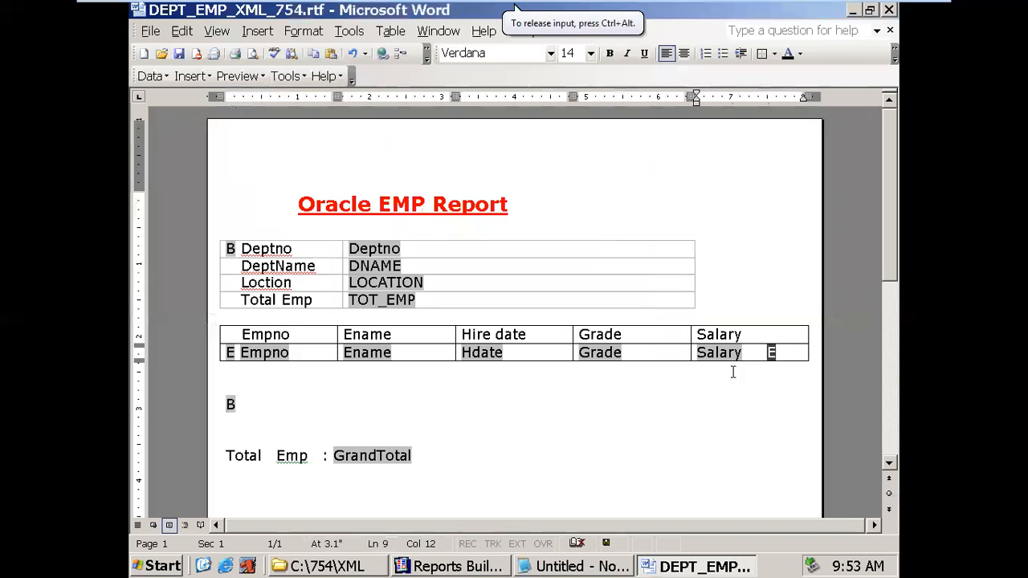
{"action": "left_click", "coordinate": [777, 353]}
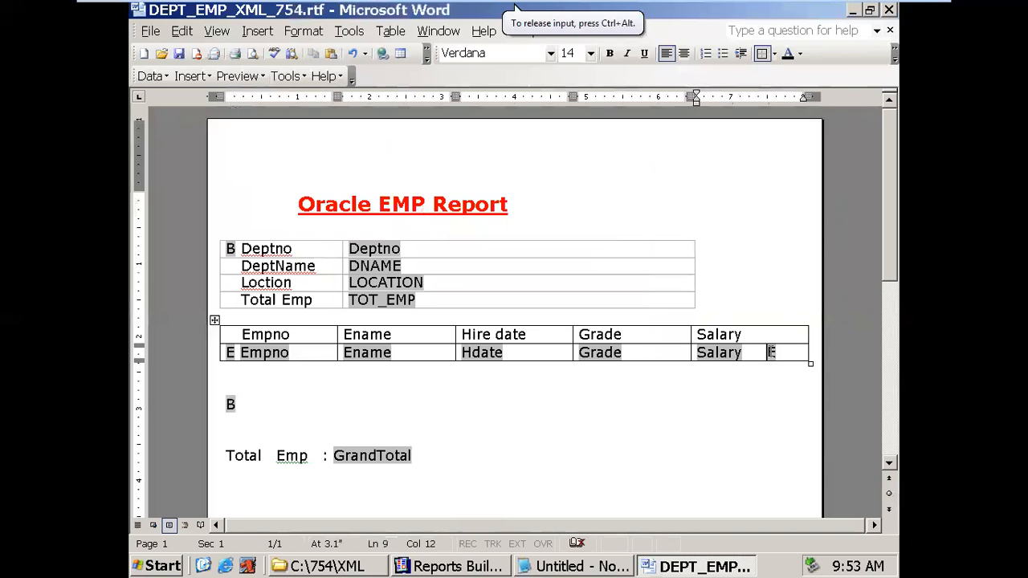
{"action": "double_click", "coordinate": [771, 353]}
{"action": "left_click", "coordinate": [447, 380]}
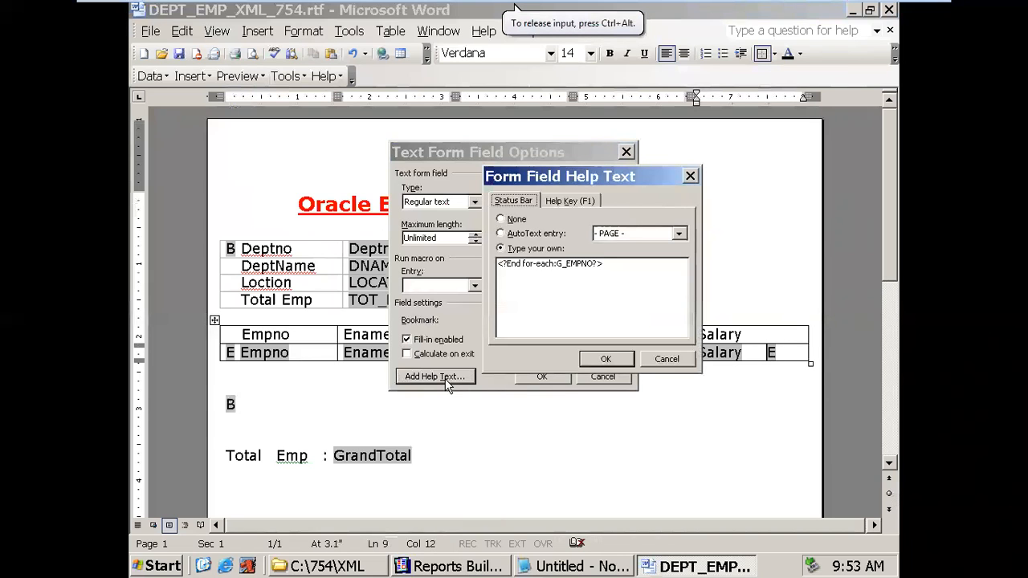
{"action": "left_click_drag", "start_coordinate": [515, 264], "coordinate": [508, 263]}
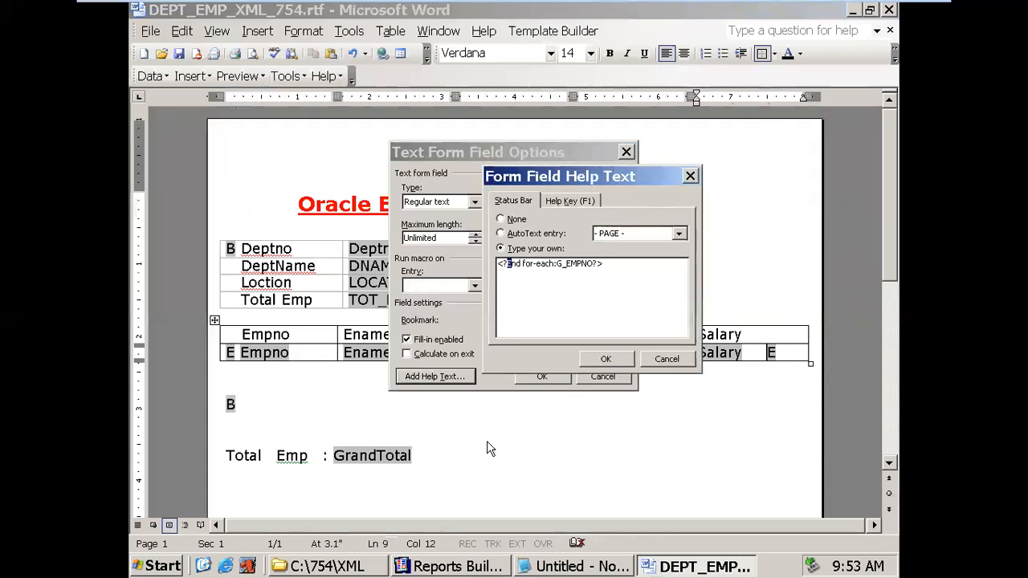
{"action": "left_click", "coordinate": [608, 356]}
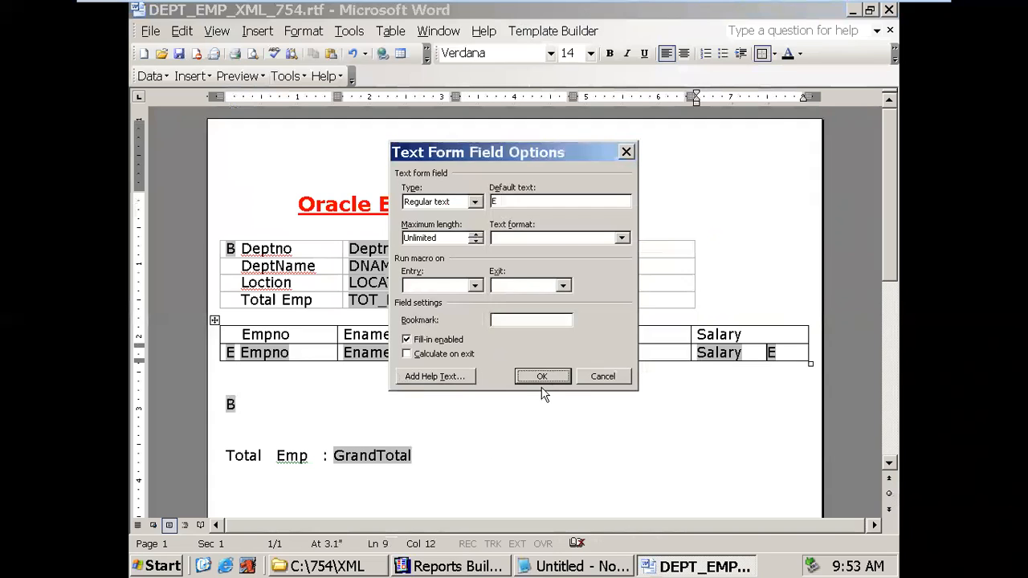
{"action": "left_click", "coordinate": [542, 378]}
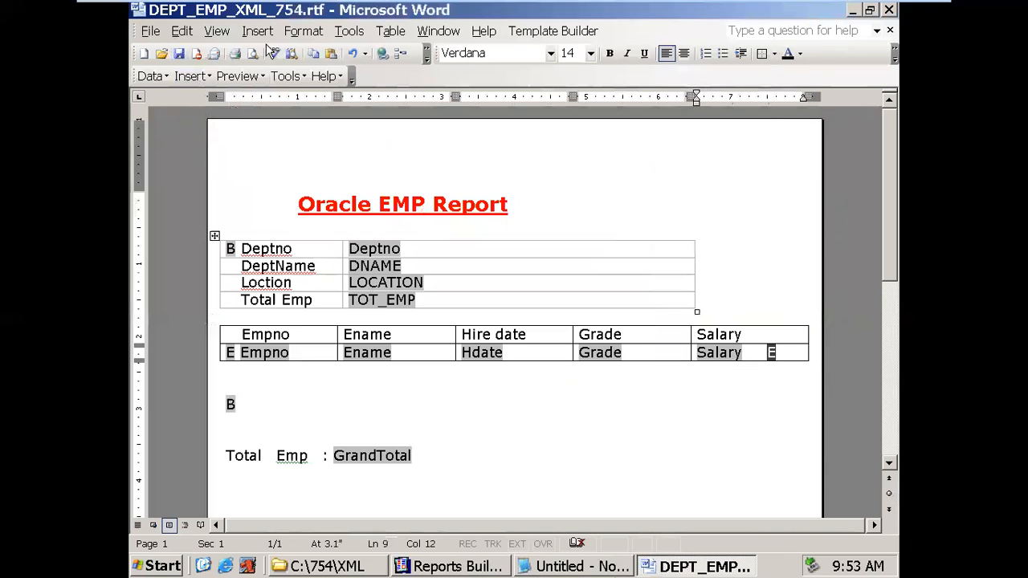
- Reload the XML sample data and generate a PDF preview
{"action": "left_click", "coordinate": [167, 78]}
{"action": "left_click", "coordinate": [181, 96]}
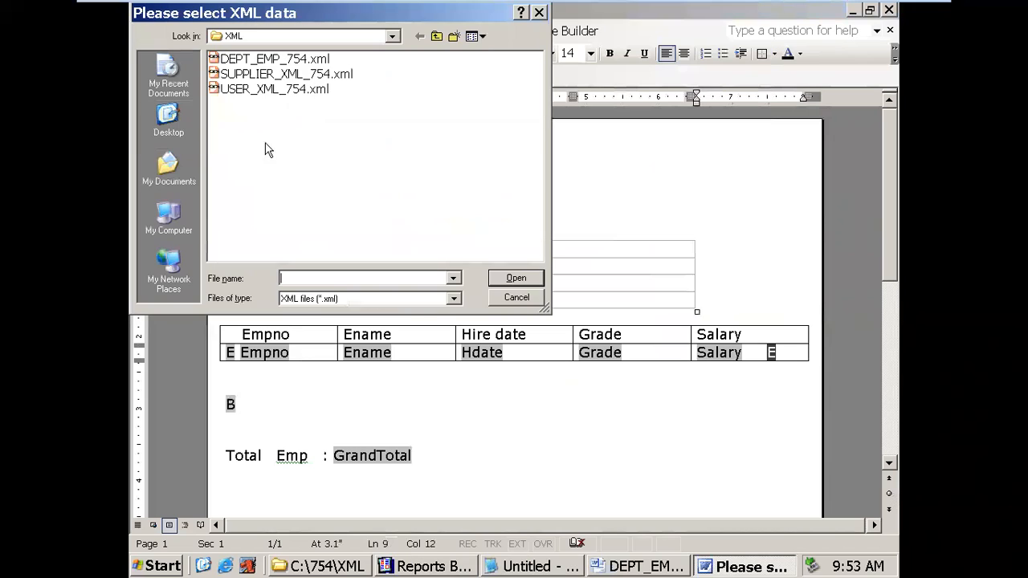
{"action": "double_click", "coordinate": [265, 66]}
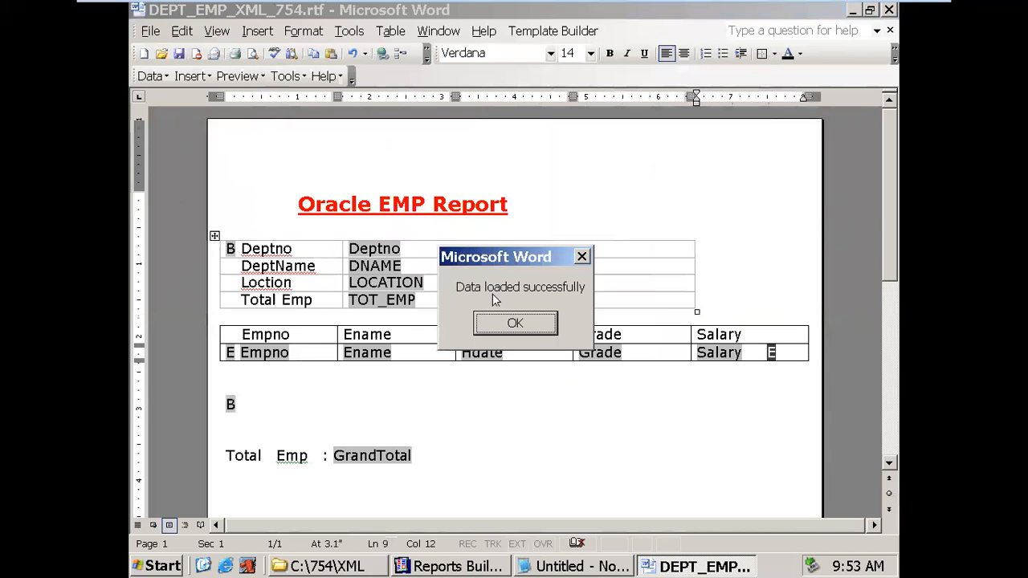
{"action": "left_click", "coordinate": [490, 320]}
{"action": "left_click", "coordinate": [241, 76]}
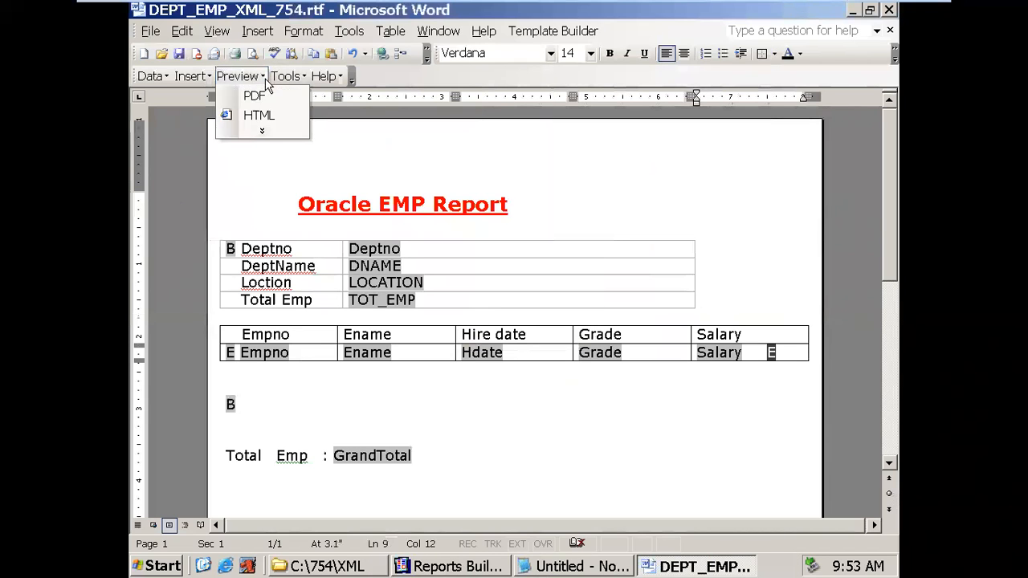
{"action": "left_click", "coordinate": [264, 93]}
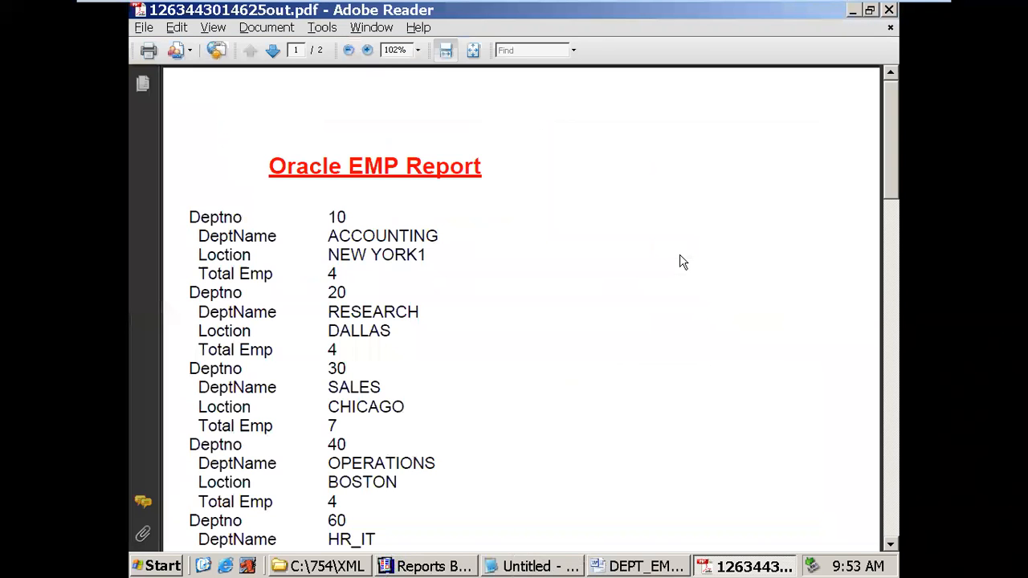
- Inspect the first department's values and Total Emp 4, scroll to the end, and close the preview
{"action": "mouse_move", "coordinate": [327, 220]}
{"action": "left_mouse_down"}
{"action": "mouse_move", "coordinate": [351, 219]}
{"action": "mouse_move", "coordinate": [333, 237]}
{"action": "left_mouse_up"}
{"action": "double_click", "coordinate": [339, 274]}
{"action": "scroll", "coordinate": [405, 287], "scroll_direction": "down", "scroll_amount": 10}
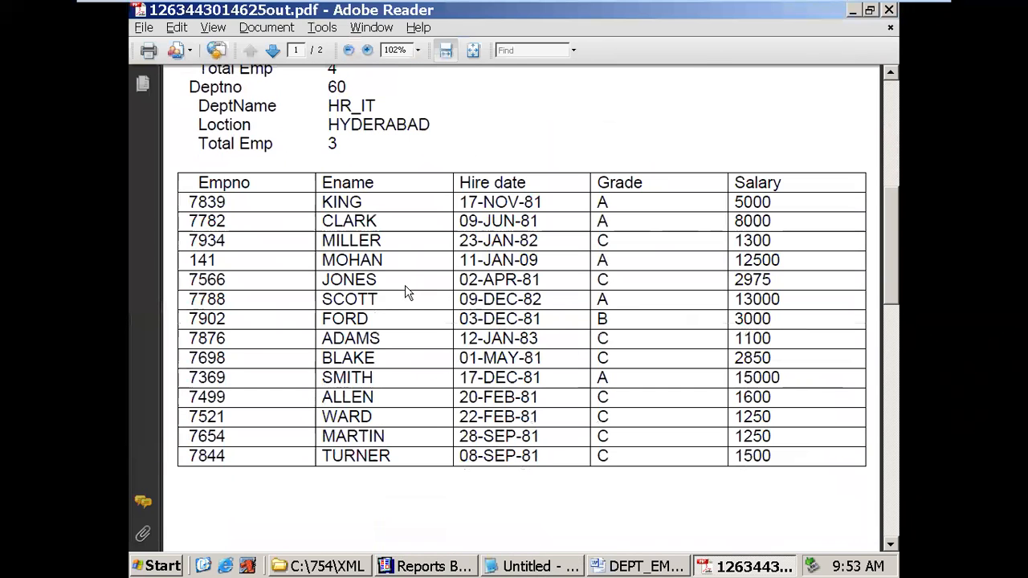
{"action": "scroll", "coordinate": [406, 292], "scroll_direction": "down", "scroll_amount": 15}
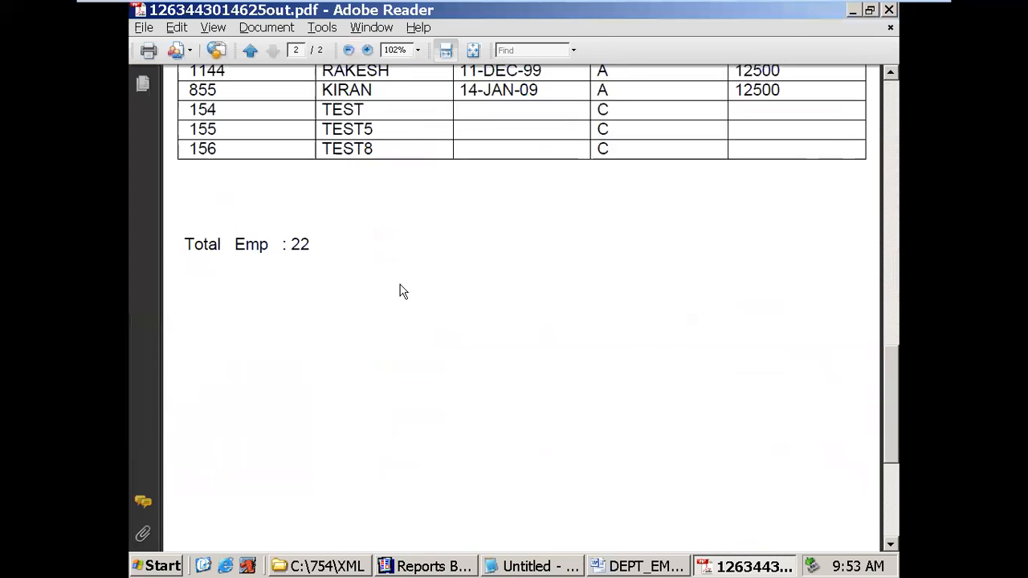
{"action": "left_click", "coordinate": [890, 9]}
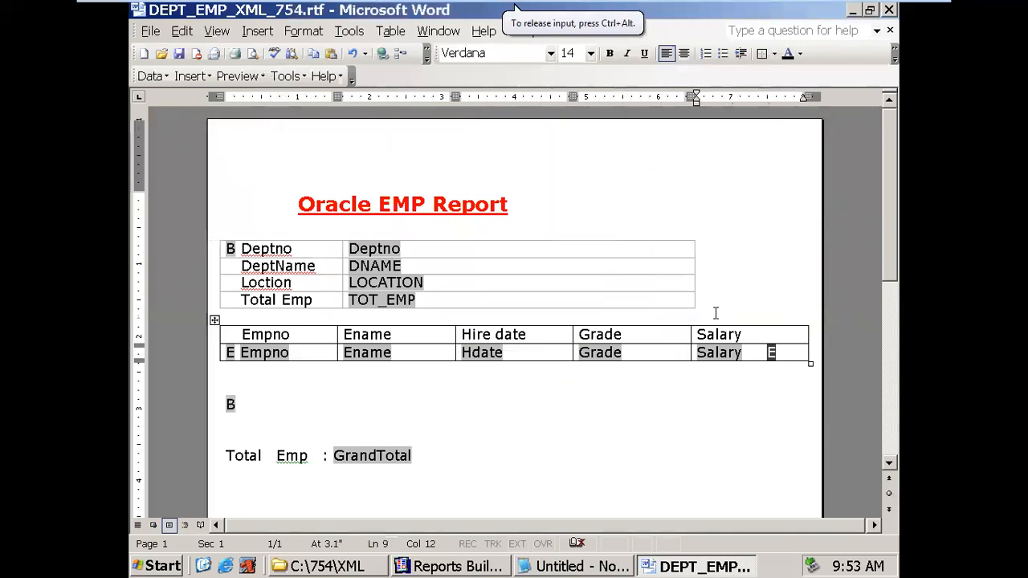
- Insert an empty line between the department table and the employee table
{"action": "left_click", "coordinate": [716, 312]}
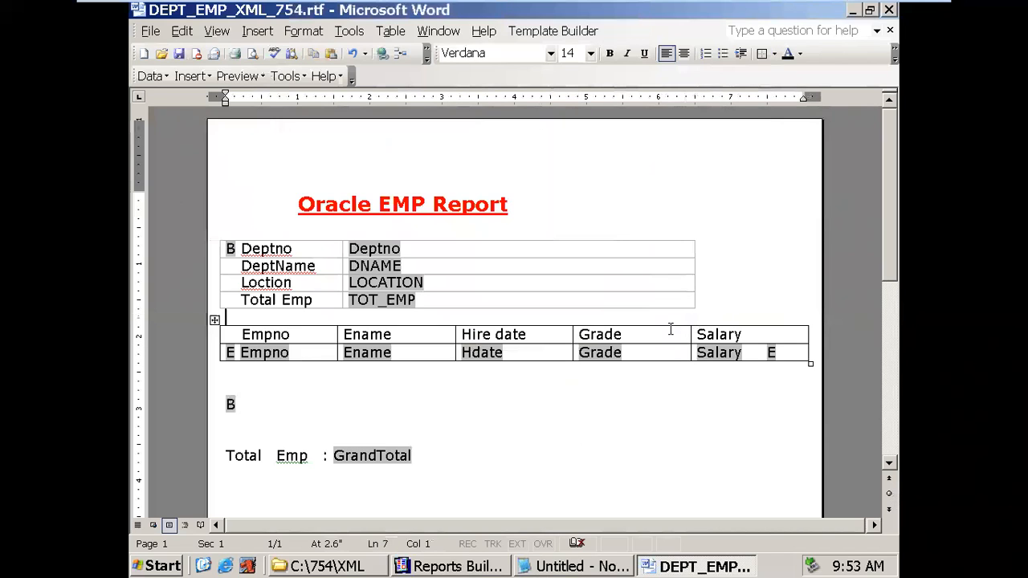
{"action": "key", "text": "Return"}
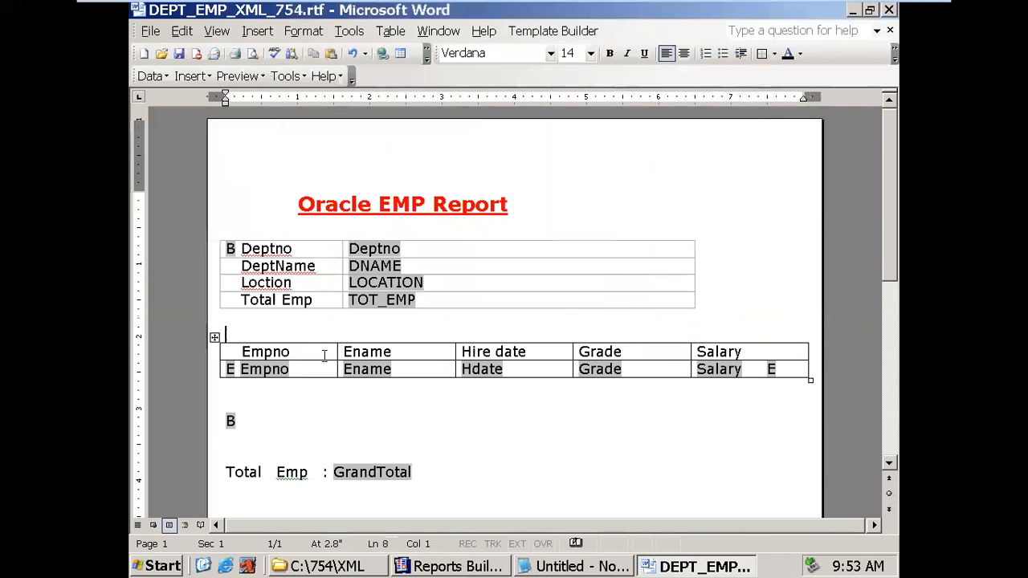
{"action": "left_click_drag", "start_coordinate": [238, 370], "coordinate": [234, 370]}
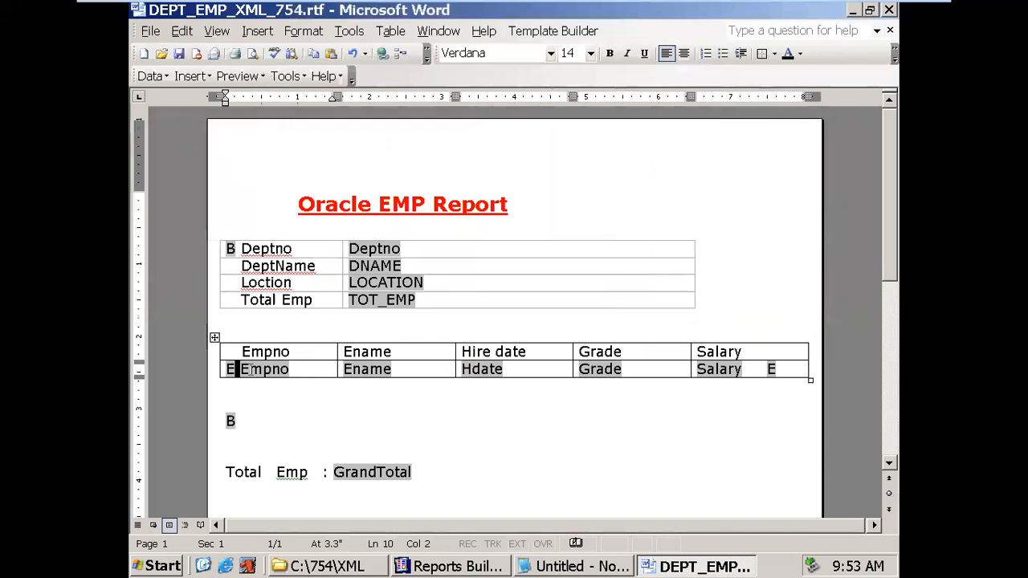
{"action": "left_click", "coordinate": [255, 374]}
- Confirm the E field before Empno still holds <?for-each:G_EMPNO?>
{"action": "left_click", "coordinate": [230, 369]}
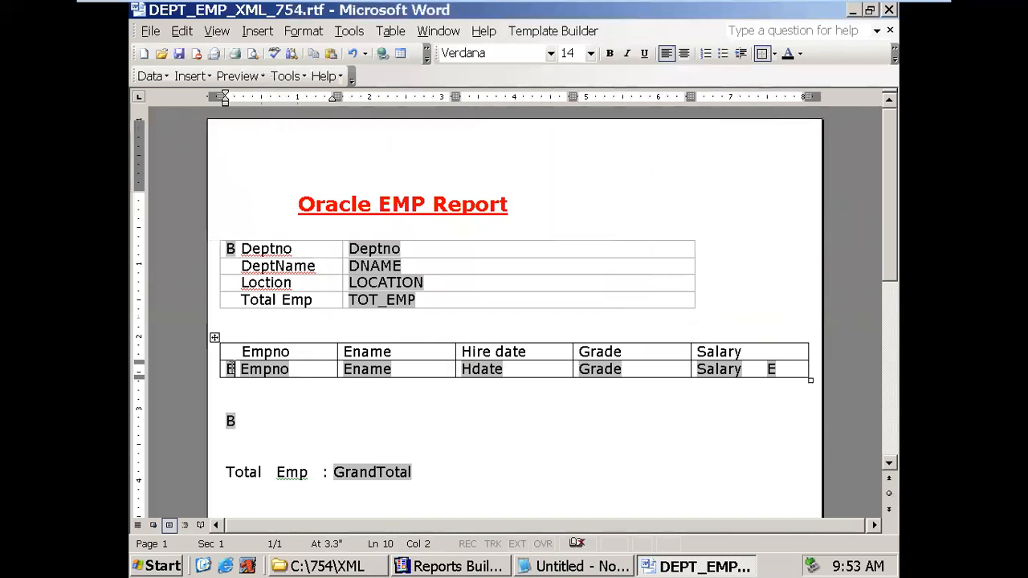
{"action": "left_click", "coordinate": [230, 369]}
{"action": "double_click", "coordinate": [230, 372]}
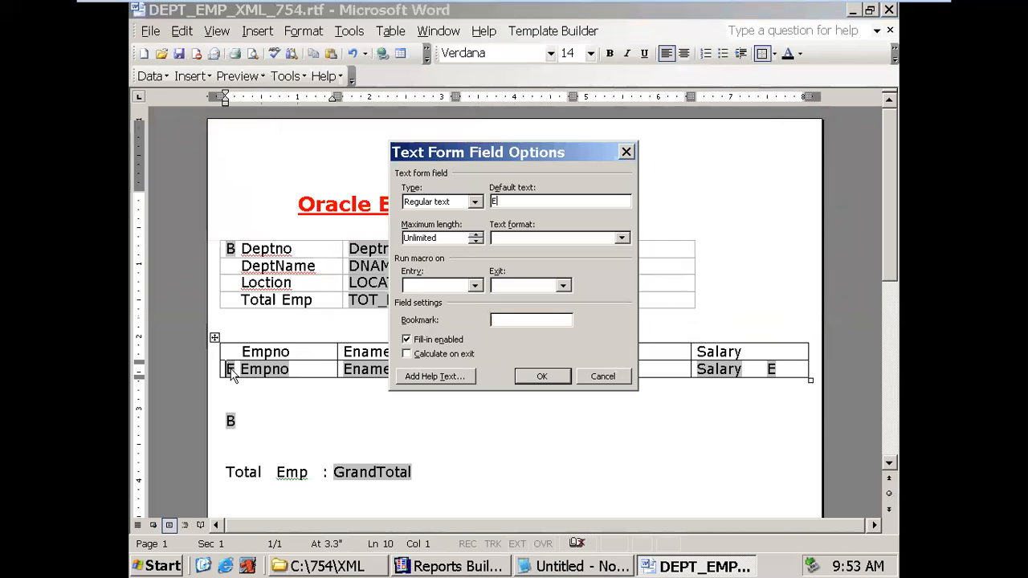
{"action": "left_click", "coordinate": [441, 377]}
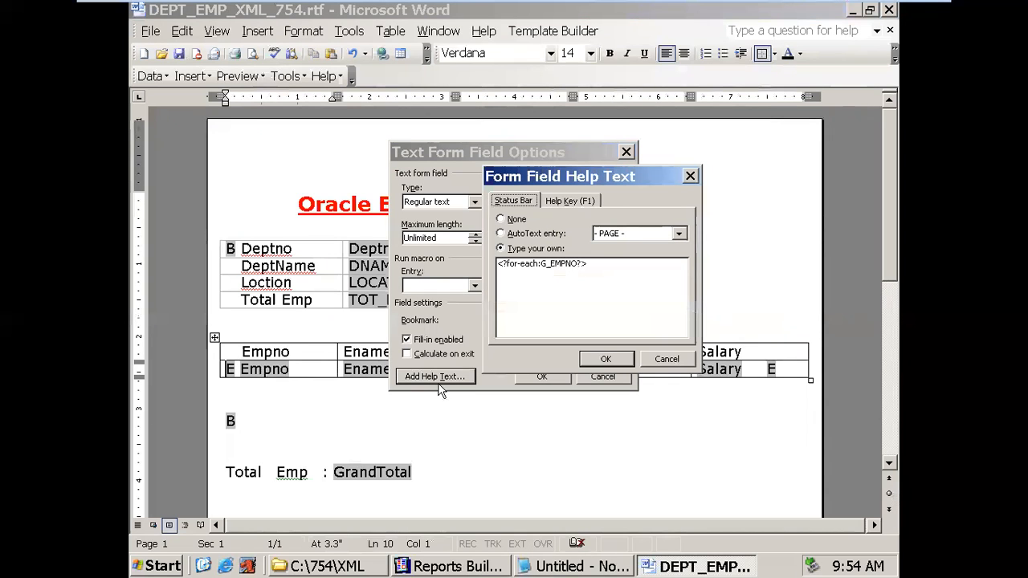
{"action": "left_click", "coordinate": [615, 361]}
{"action": "left_click", "coordinate": [542, 377]}
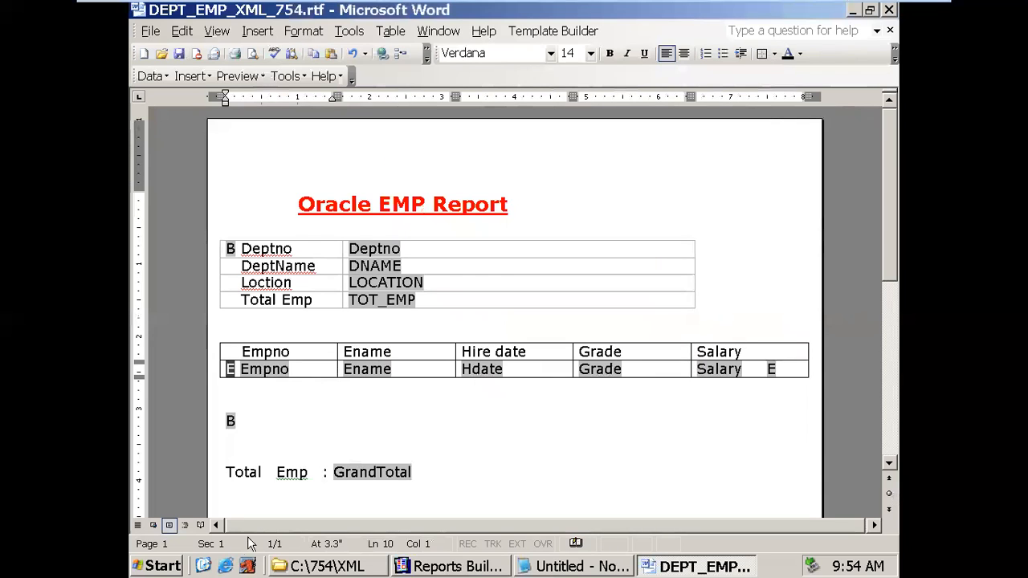
{"action": "left_click", "coordinate": [160, 573]}
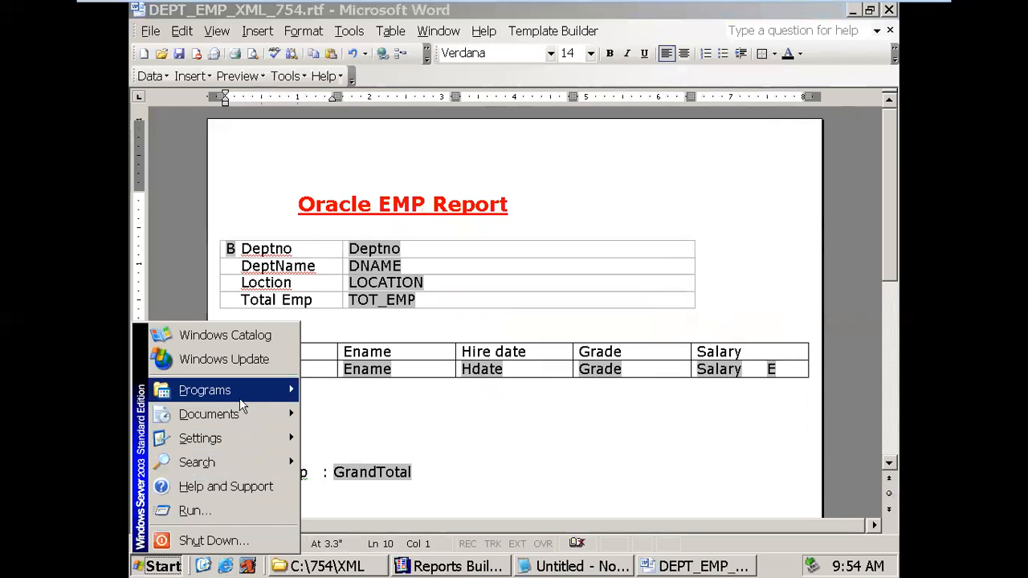
- Browse the Start menu's installed programs list, then close it without launching anything
{"action": "mouse_move", "coordinate": [239, 398]}
{"action": "left_click", "coordinate": [439, 446]}
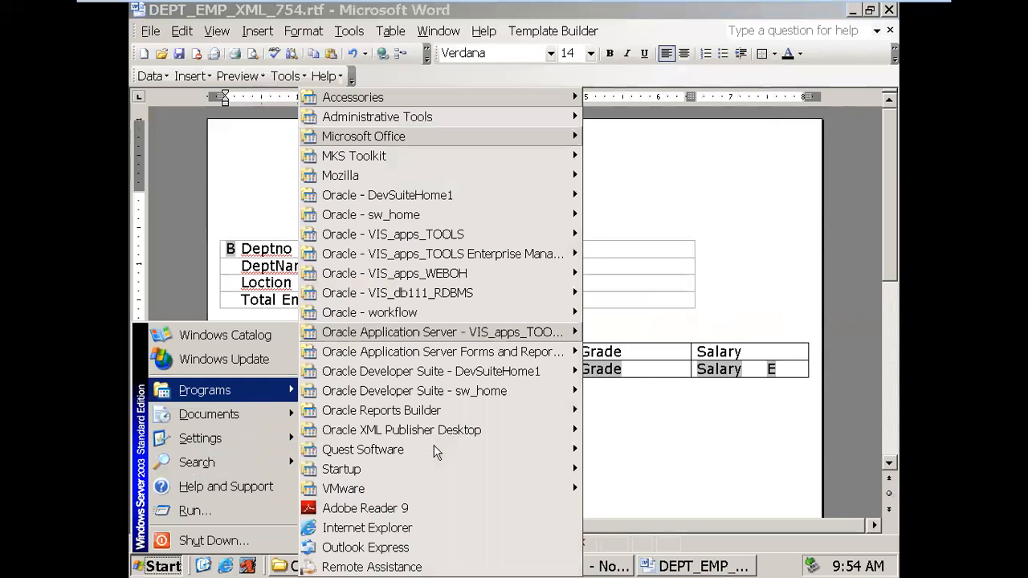
{"action": "mouse_move", "coordinate": [432, 453]}
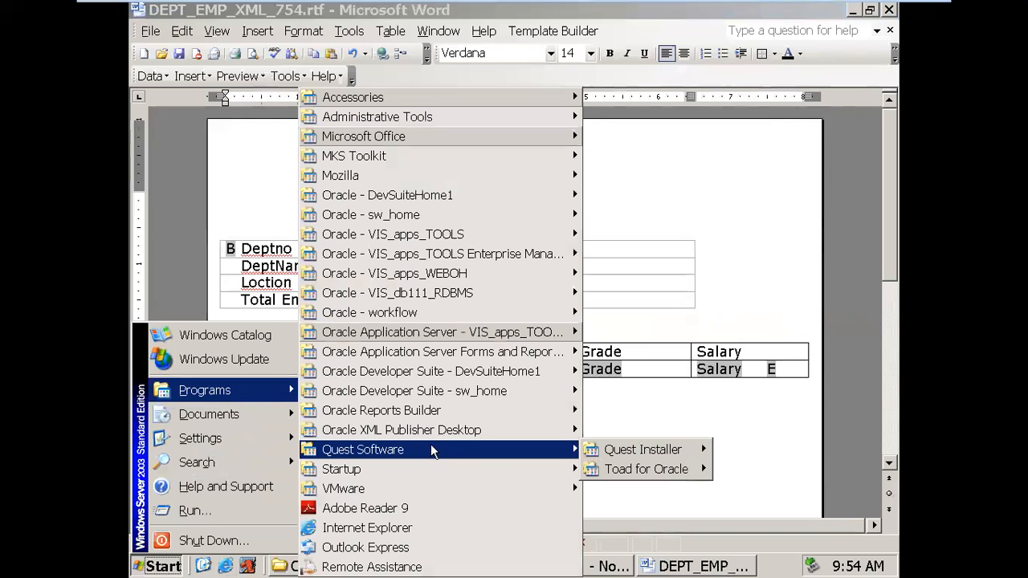
{"action": "left_click", "coordinate": [657, 560]}
- Abandon Generate to File in Reports Builder and switch to the C:\754\XML folder
{"action": "left_click", "coordinate": [490, 566]}
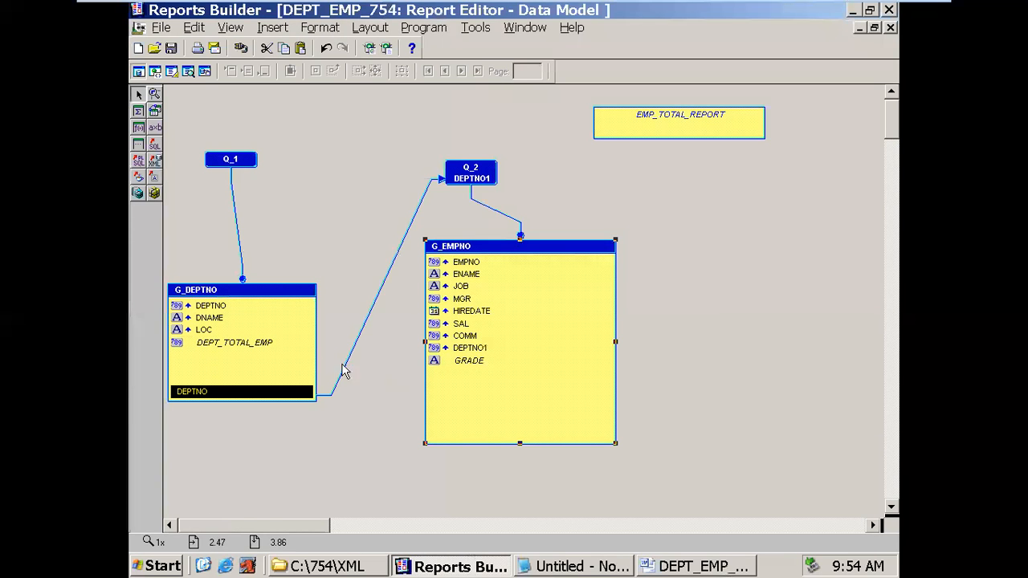
{"action": "left_click", "coordinate": [161, 28]}
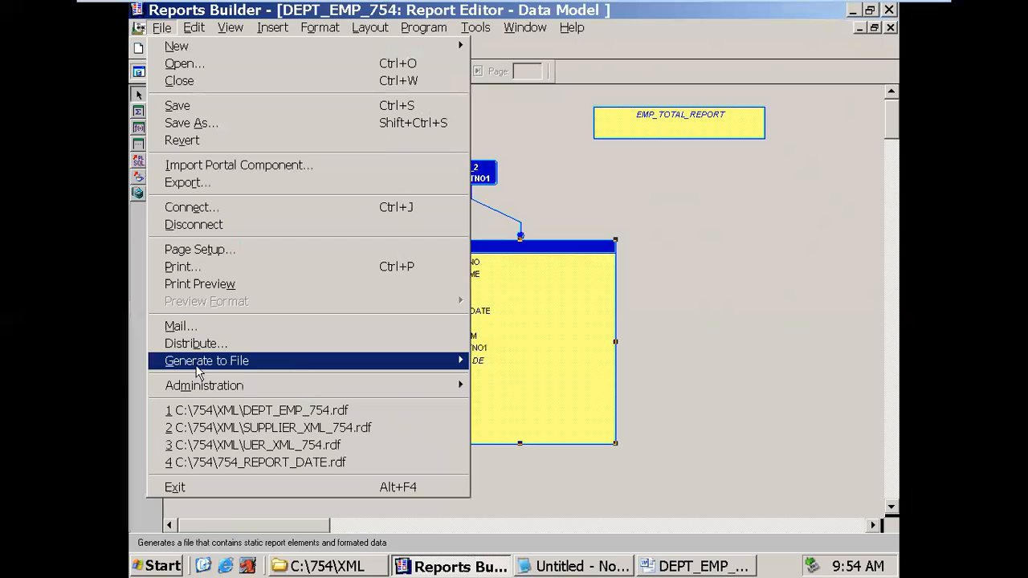
{"action": "mouse_move", "coordinate": [201, 363]}
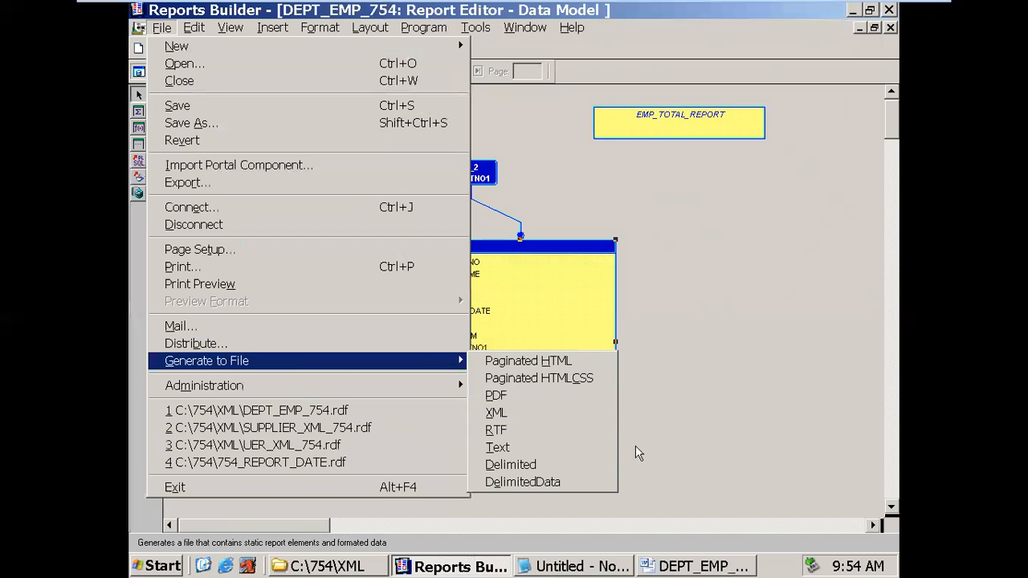
{"action": "left_click", "coordinate": [701, 448]}
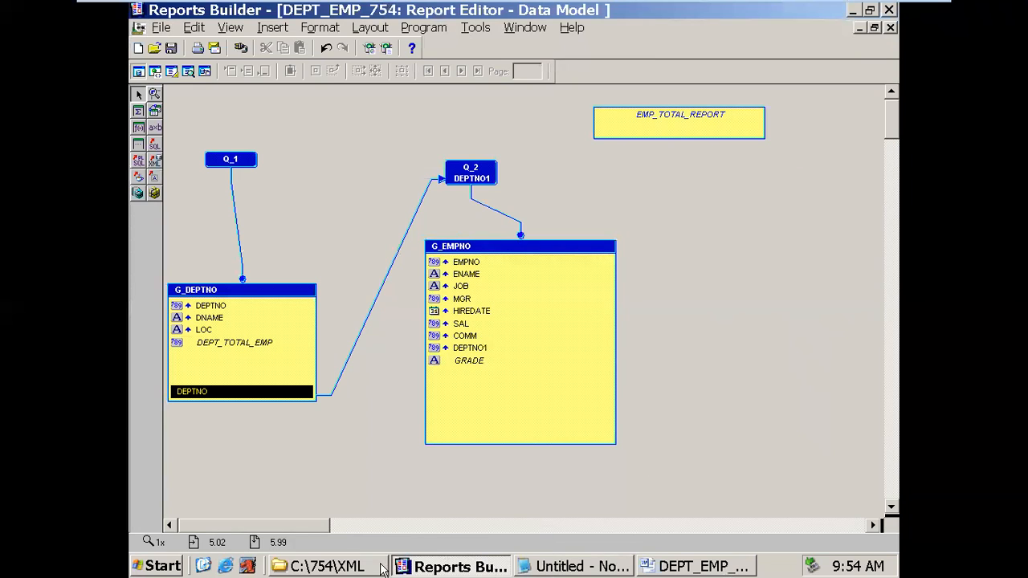
{"action": "left_click", "coordinate": [384, 567]}
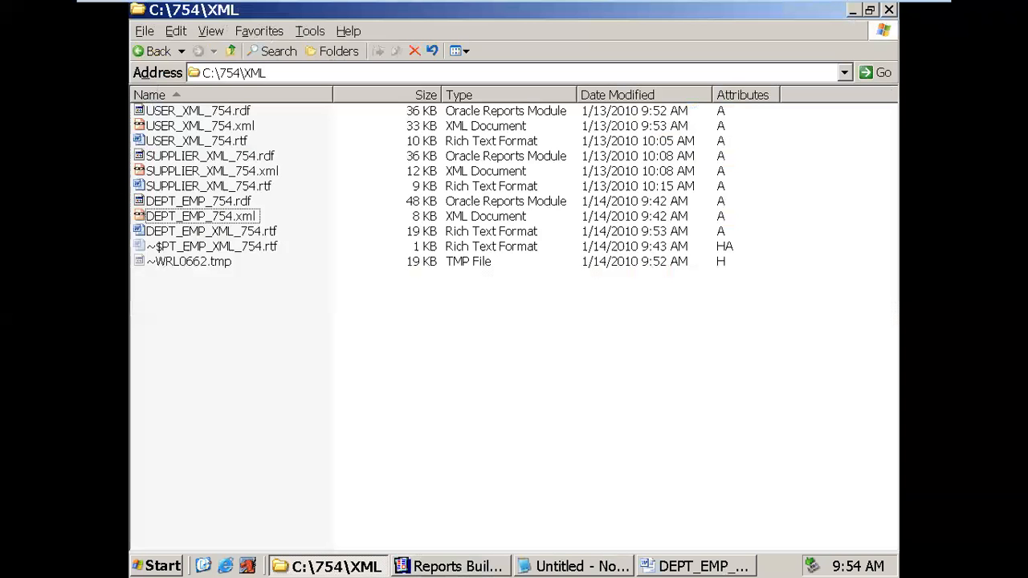
- Select ~$PT_EMP_XML_754.rtf and ~WRL0662.tmp and confirm deleting them
{"action": "left_click", "coordinate": [231, 218]}
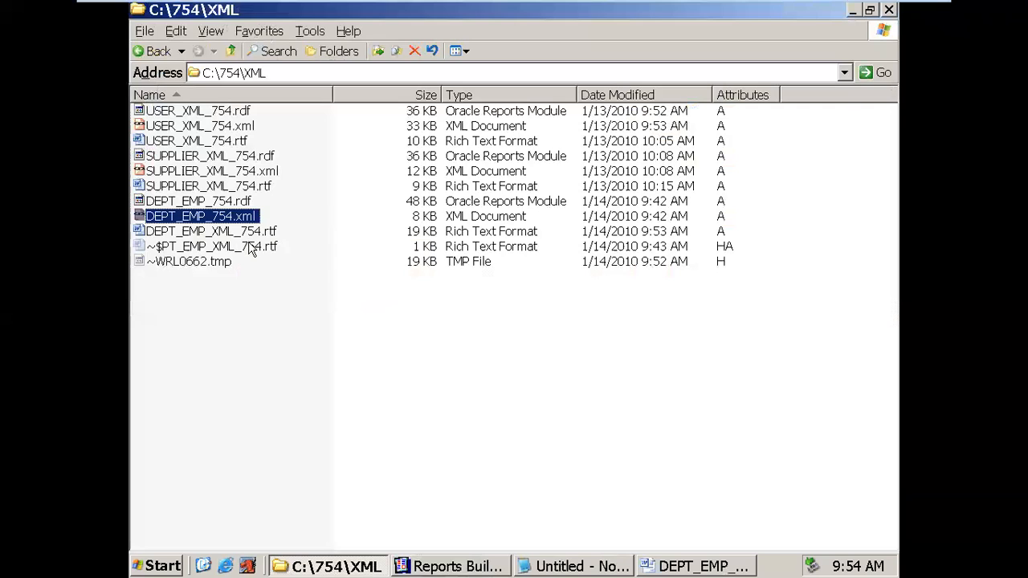
{"action": "left_click", "coordinate": [249, 232]}
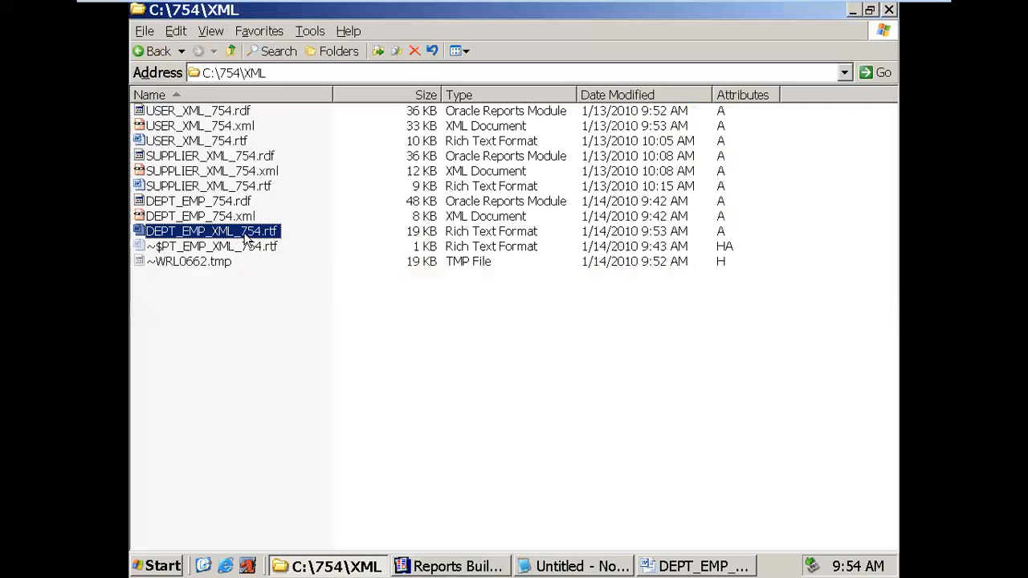
{"action": "left_click", "coordinate": [254, 247]}
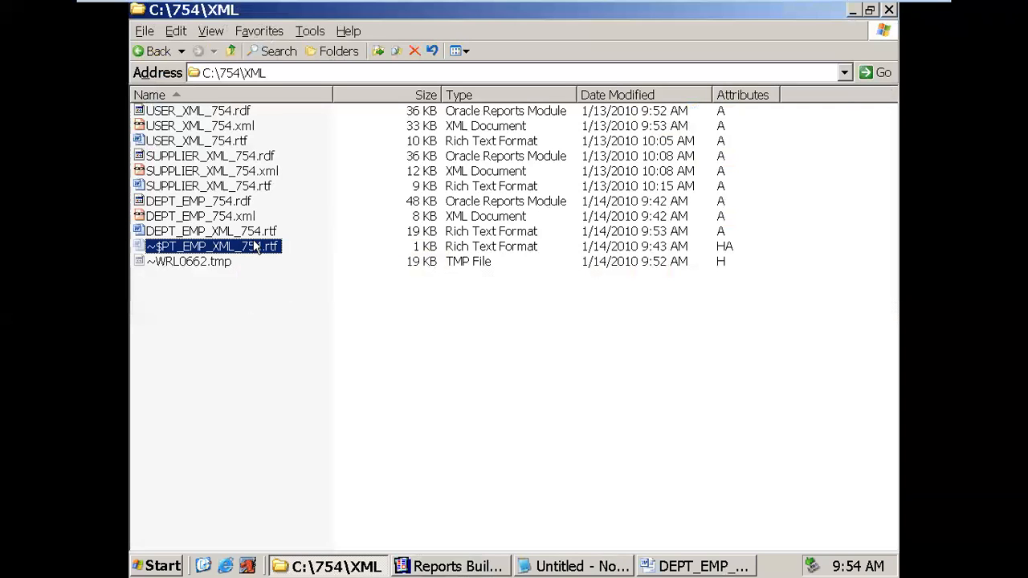
{"action": "left_click", "coordinate": [254, 262], "text": "shift"}
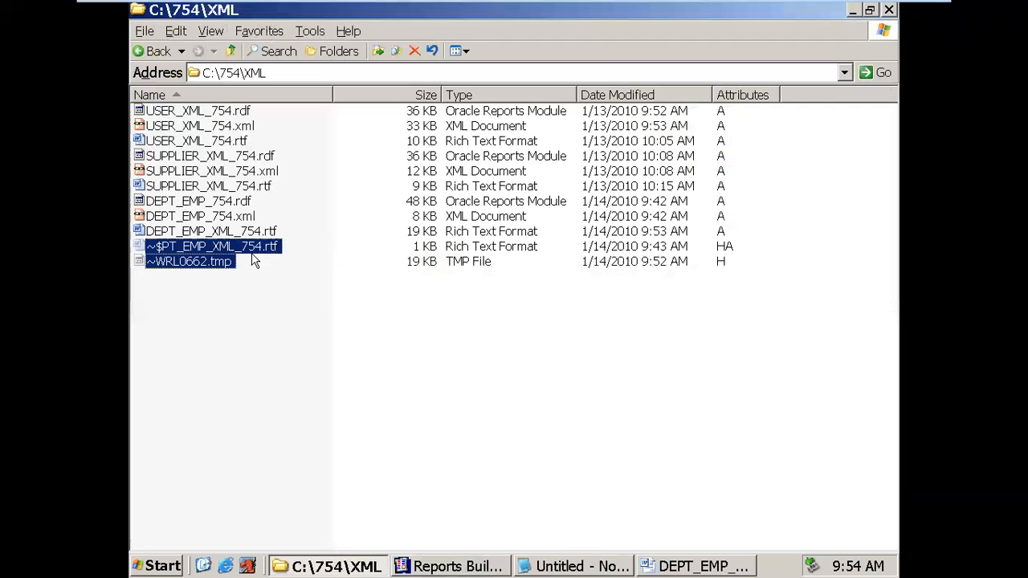
{"action": "key", "text": "Delete"}
{"action": "left_click", "coordinate": [548, 309]}
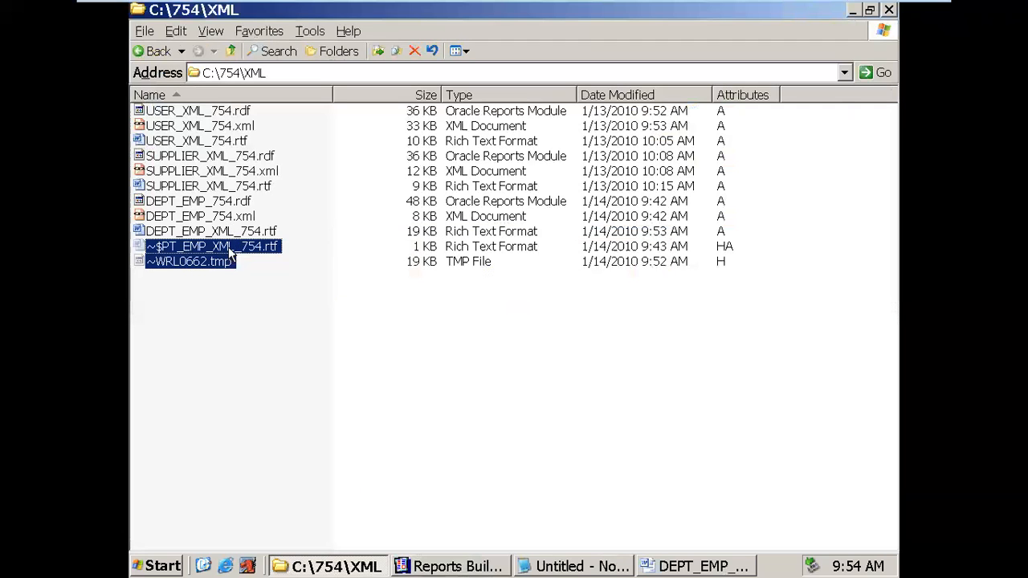
- Dismiss the deletion error, clear the selection and return to Word
{"action": "right_click", "coordinate": [229, 248]}
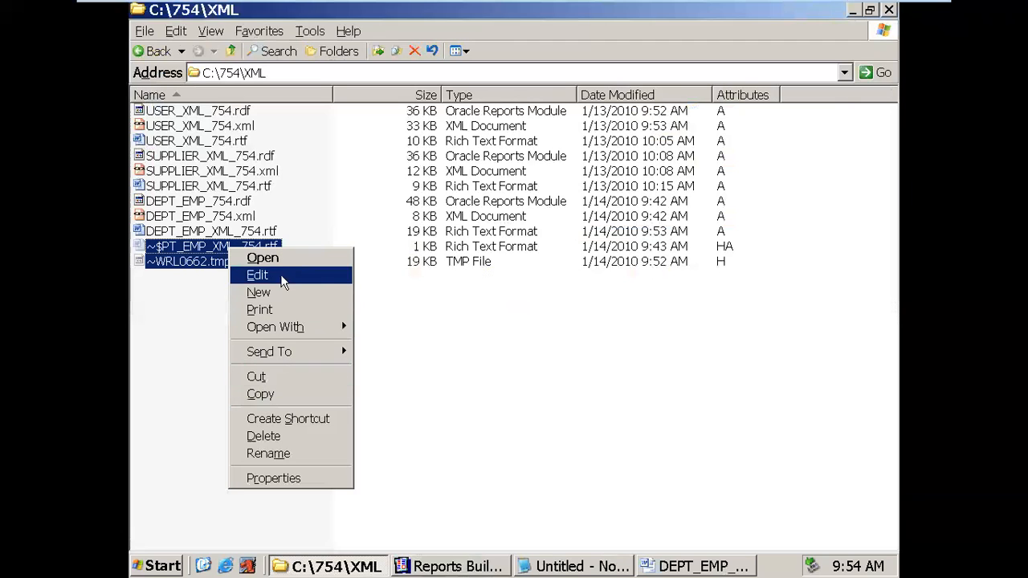
{"action": "left_click", "coordinate": [504, 345]}
{"action": "left_click", "coordinate": [305, 305]}
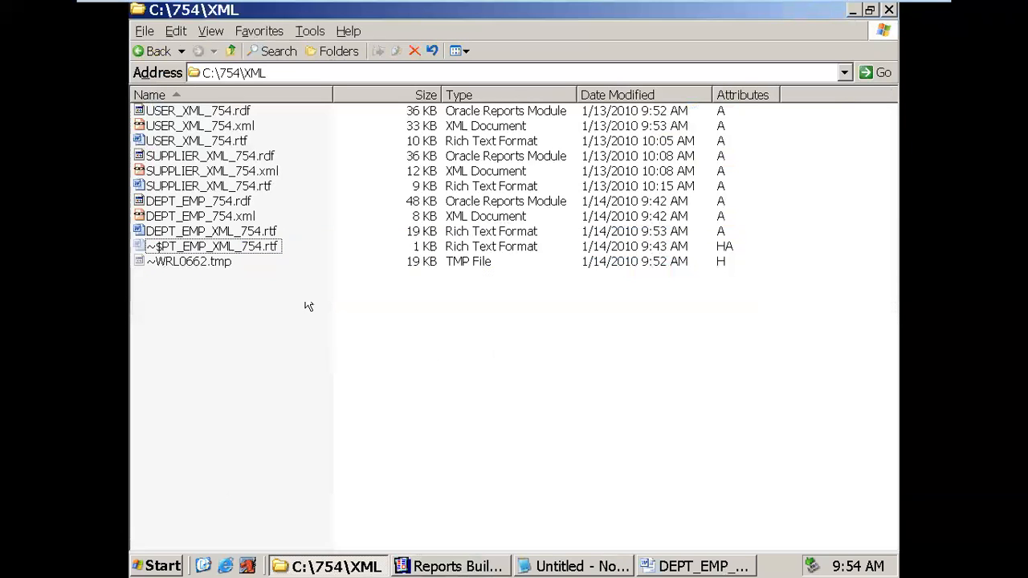
{"action": "key", "text": "Up"}
{"action": "left_click", "coordinate": [648, 565]}
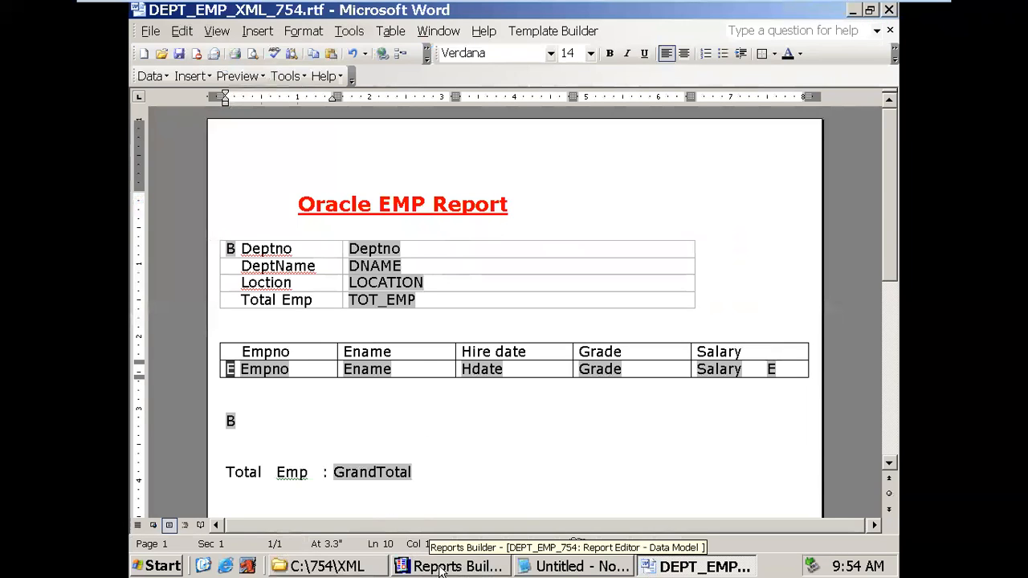
- Open Oracle XML Publisher Desktop's Samples > RTF templates folder from the Start menu
{"action": "left_click", "coordinate": [161, 566]}
{"action": "mouse_move", "coordinate": [223, 394]}
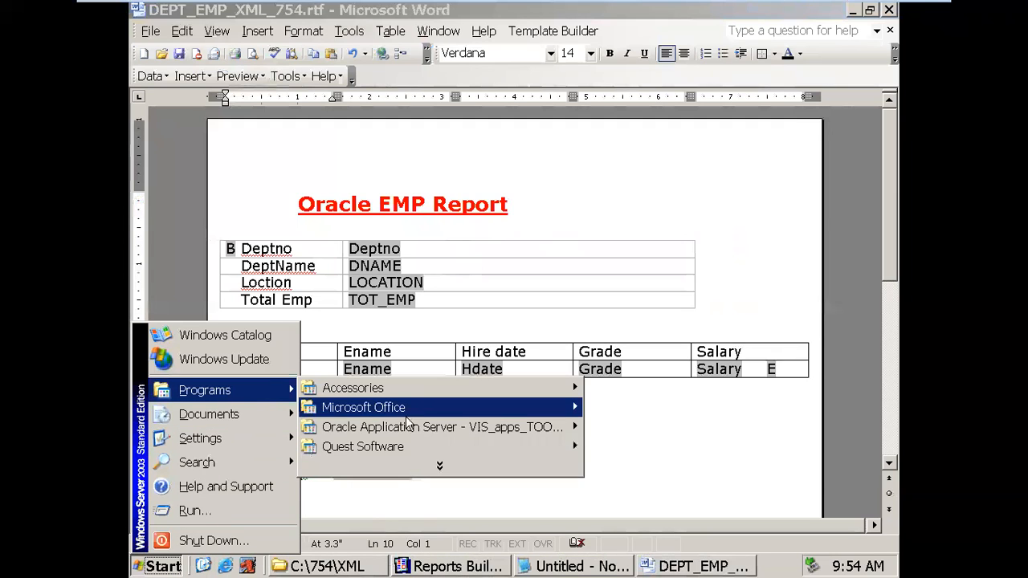
{"action": "left_click", "coordinate": [440, 468]}
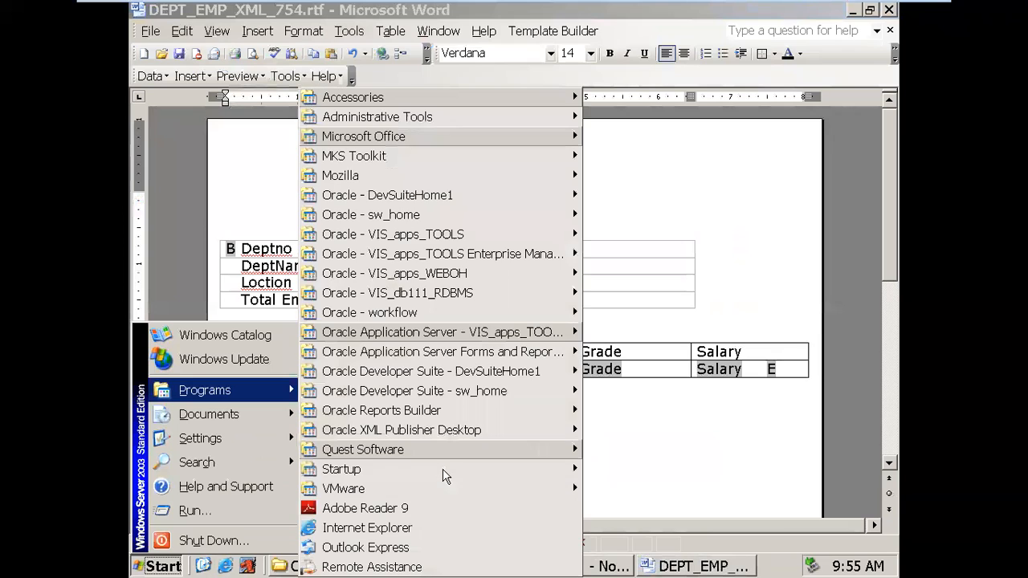
{"action": "mouse_move", "coordinate": [438, 440]}
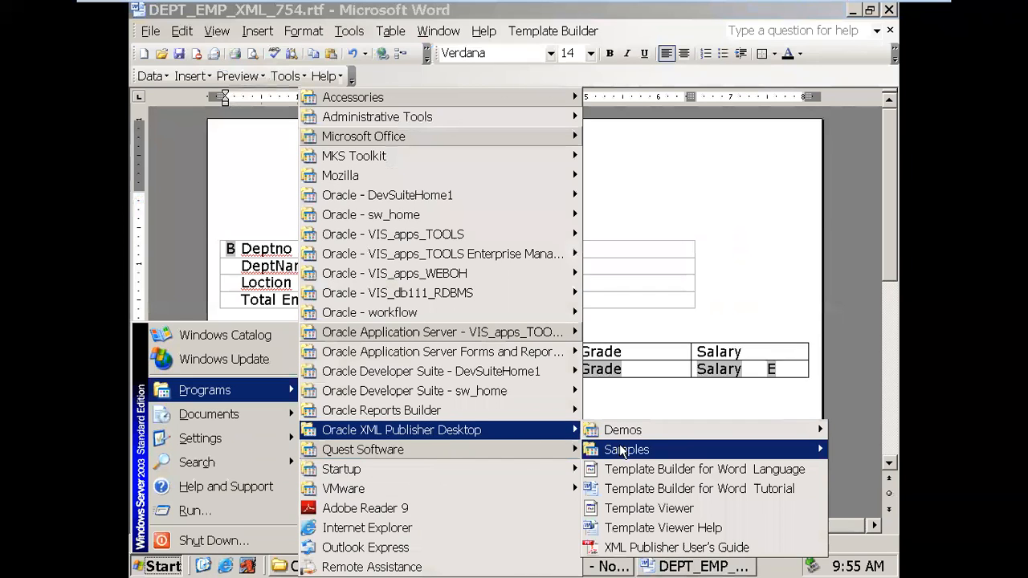
{"action": "mouse_move", "coordinate": [625, 452]}
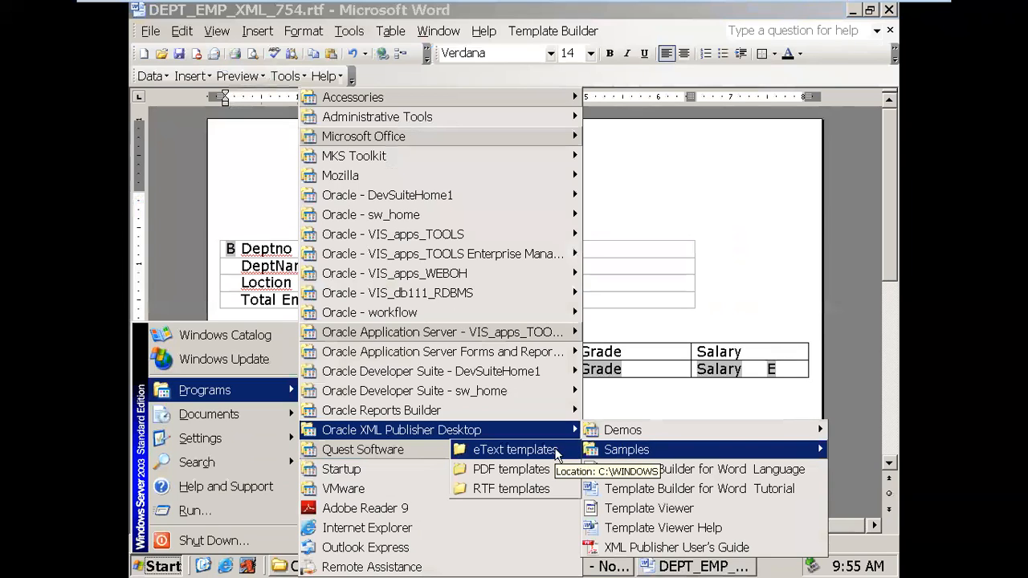
{"action": "left_click", "coordinate": [515, 490]}
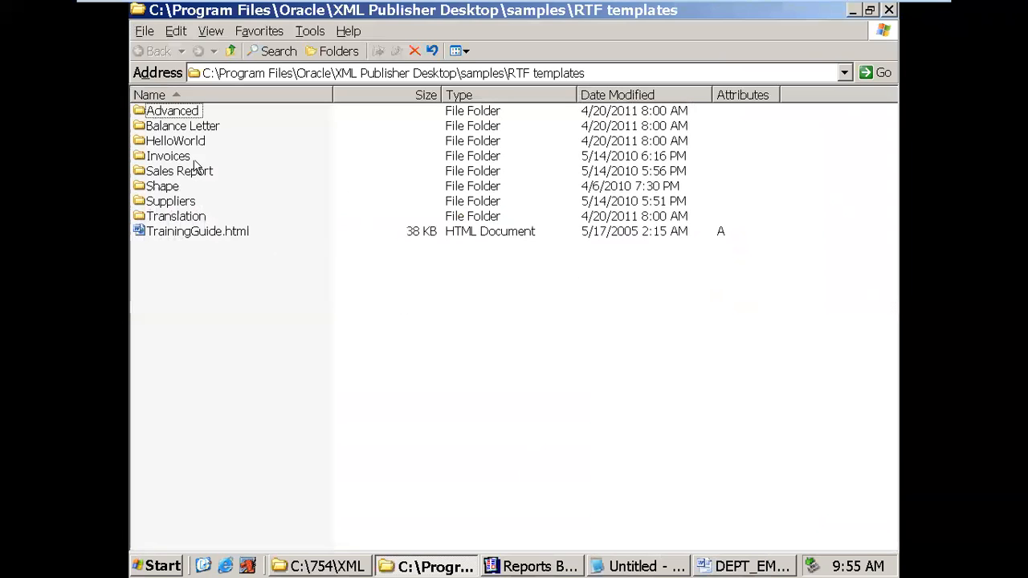
- Open the SupplierListing2.rtf sample from the Suppliers folder, look it over, and close it
{"action": "left_click", "coordinate": [182, 204]}
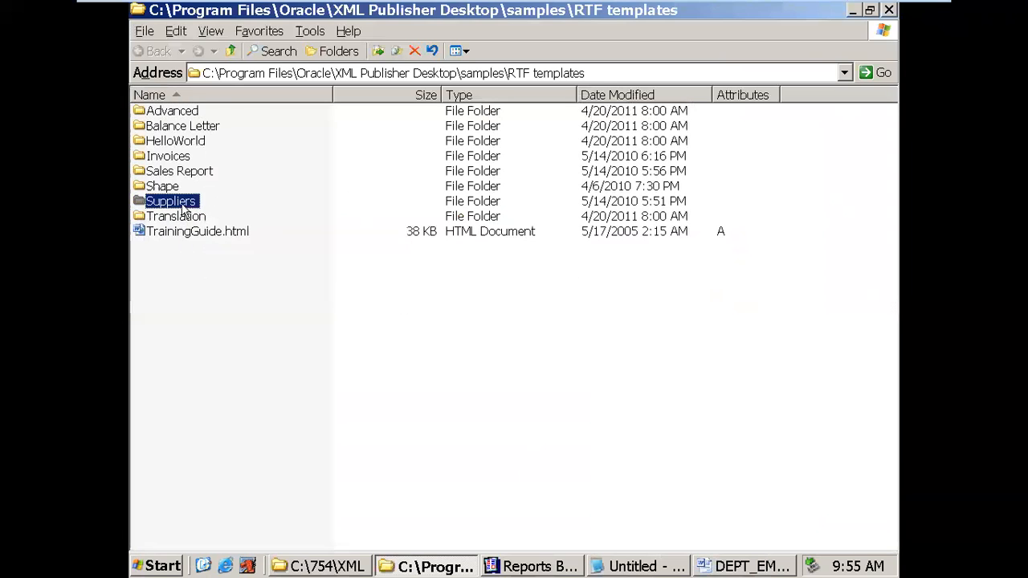
{"action": "double_click", "coordinate": [184, 204]}
{"action": "left_click", "coordinate": [239, 161]}
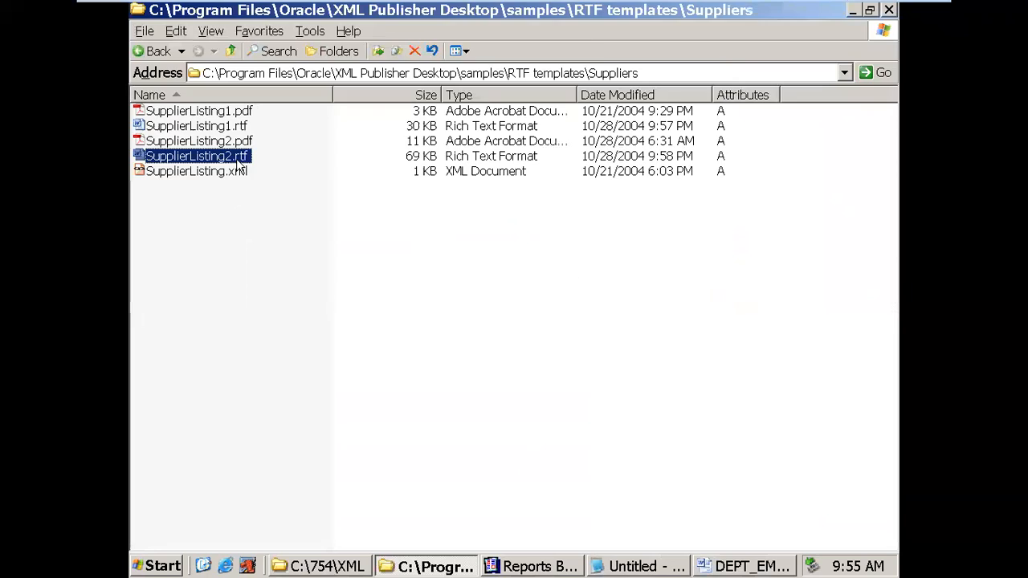
{"action": "double_click", "coordinate": [239, 161]}
{"action": "scroll", "coordinate": [588, 339], "scroll_direction": "down", "scroll_amount": 3}
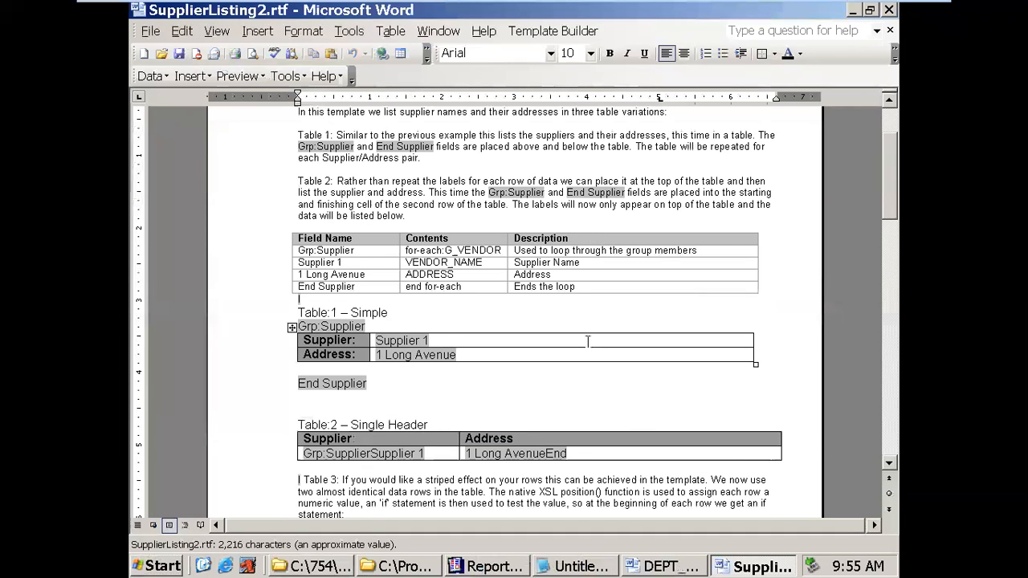
{"action": "scroll", "coordinate": [586, 342], "scroll_direction": "down", "scroll_amount": 2}
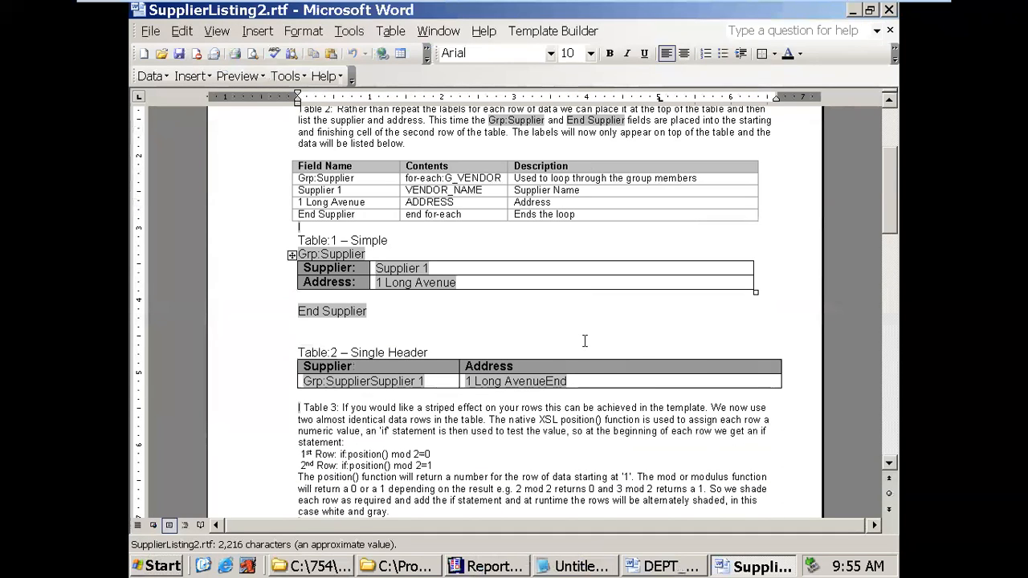
{"action": "scroll", "coordinate": [571, 316], "scroll_direction": "down", "scroll_amount": 5}
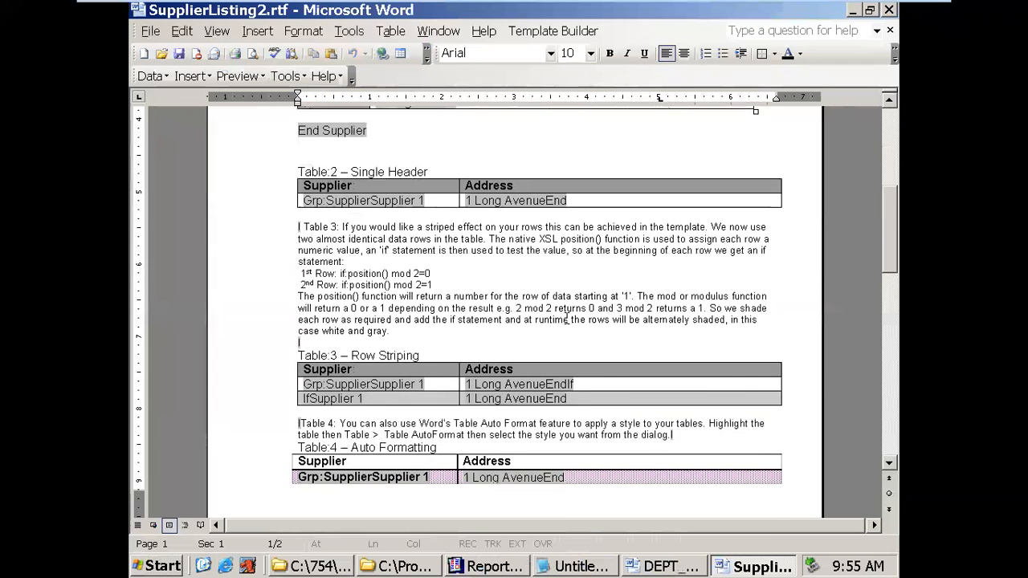
{"action": "scroll", "coordinate": [567, 320], "scroll_direction": "down", "scroll_amount": 3}
{"action": "scroll", "coordinate": [566, 320], "scroll_direction": "down", "scroll_amount": 10}
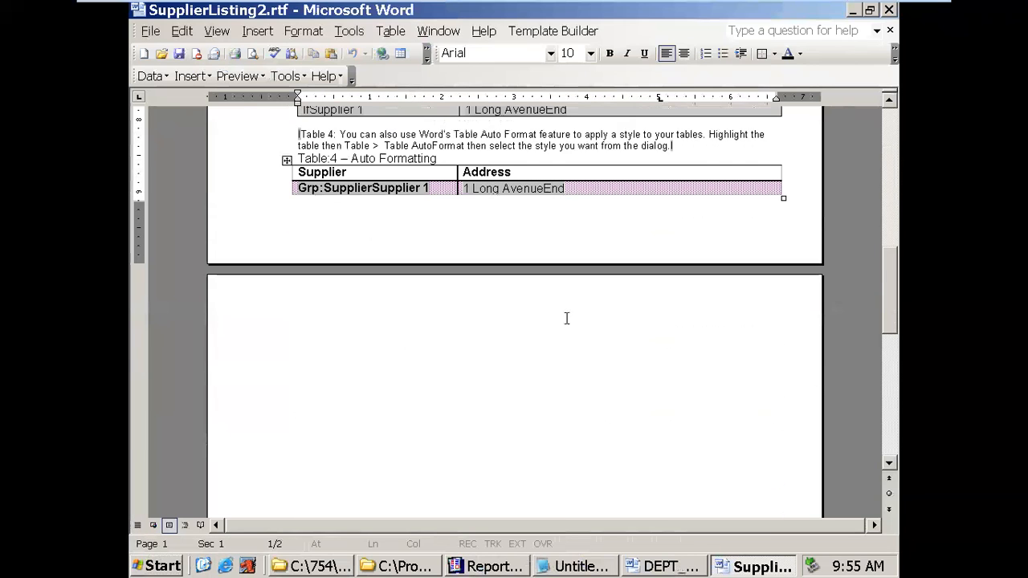
{"action": "scroll", "coordinate": [562, 319], "scroll_direction": "up", "scroll_amount": 10}
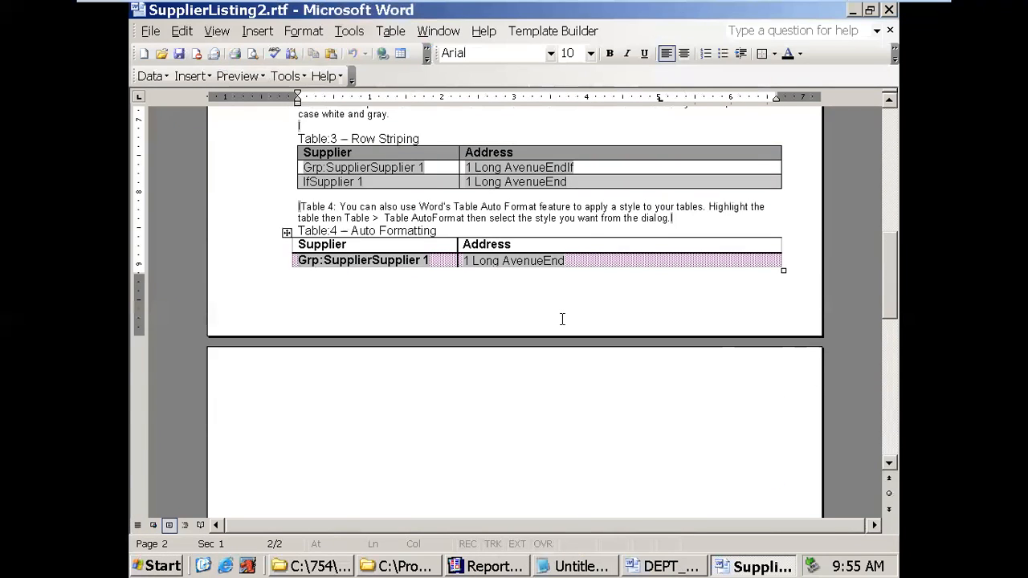
{"action": "scroll", "coordinate": [591, 327], "scroll_direction": "up", "scroll_amount": 5}
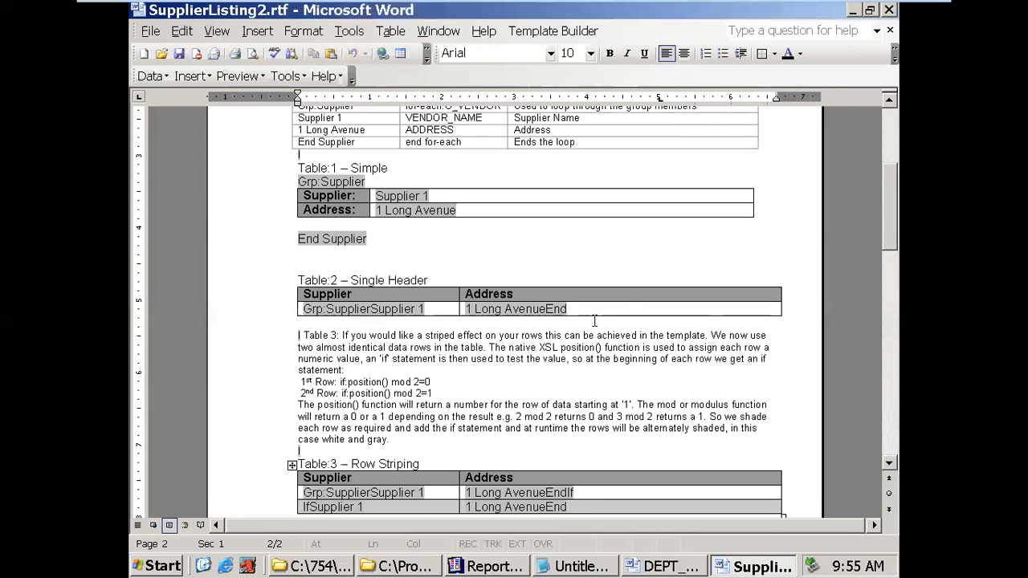
{"action": "left_click", "coordinate": [891, 31]}
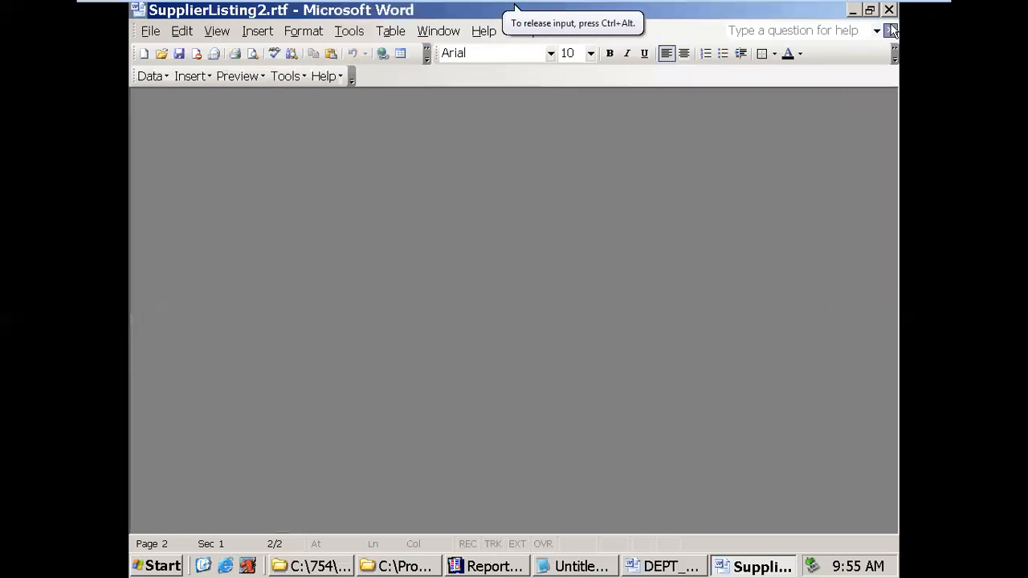
- Open the SupplierListing1.rtf sample in Word, skim it, and close it
{"action": "left_click", "coordinate": [450, 567]}
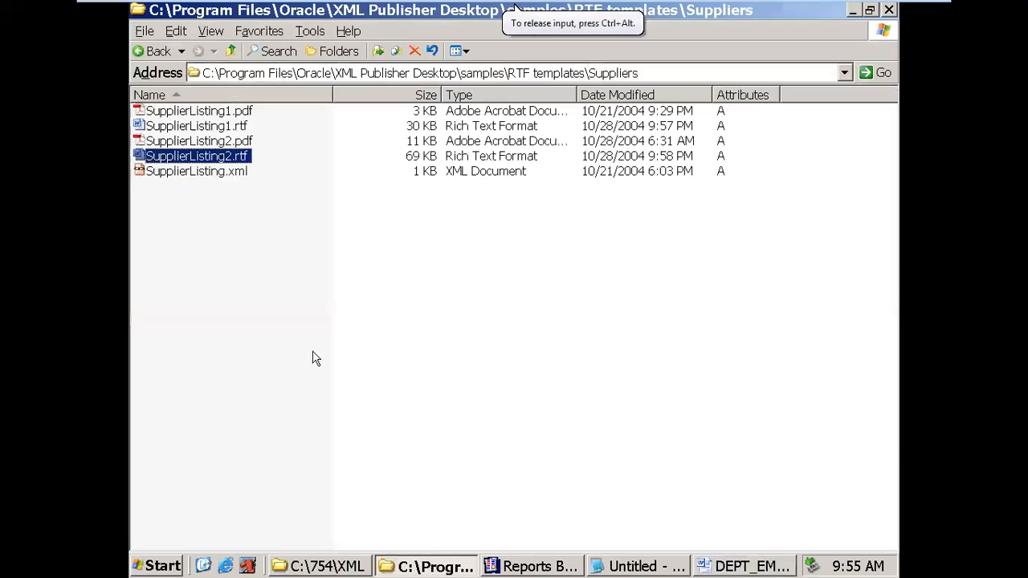
{"action": "double_click", "coordinate": [201, 126]}
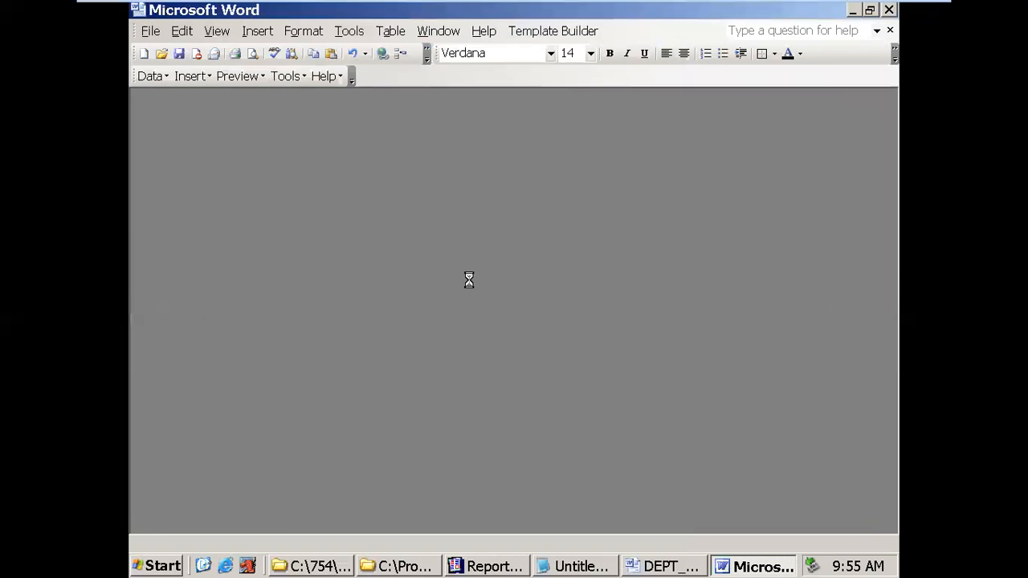
{"action": "scroll", "coordinate": [469, 285], "scroll_direction": "down", "scroll_amount": 5}
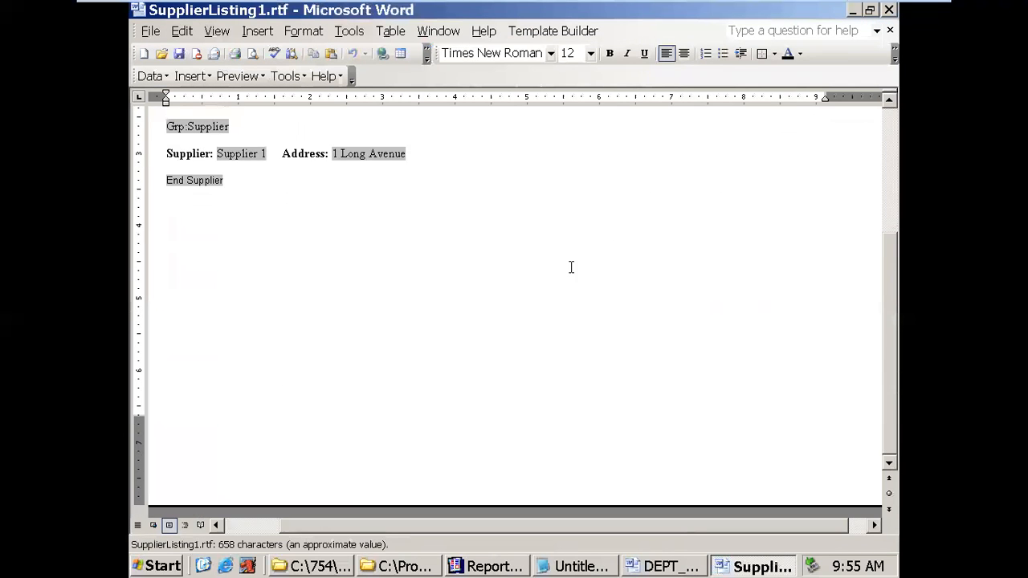
{"action": "scroll", "coordinate": [571, 266], "scroll_direction": "up", "scroll_amount": 5}
{"action": "left_click", "coordinate": [890, 30]}
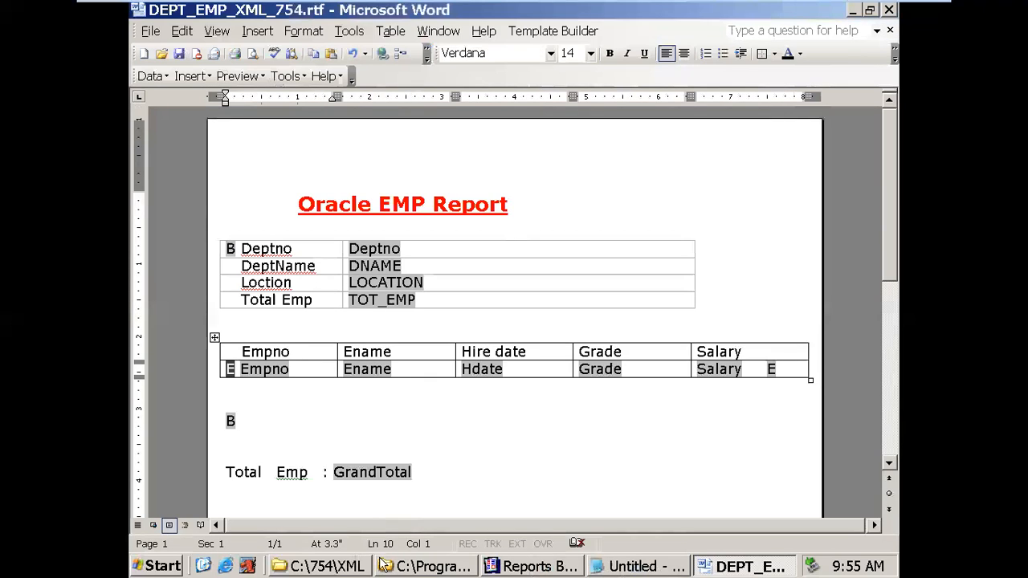
{"action": "left_click", "coordinate": [390, 567]}
- Go up to RTF templates and open InvoiceListing4.rtf from the Invoices folder
{"action": "left_click", "coordinate": [155, 51]}
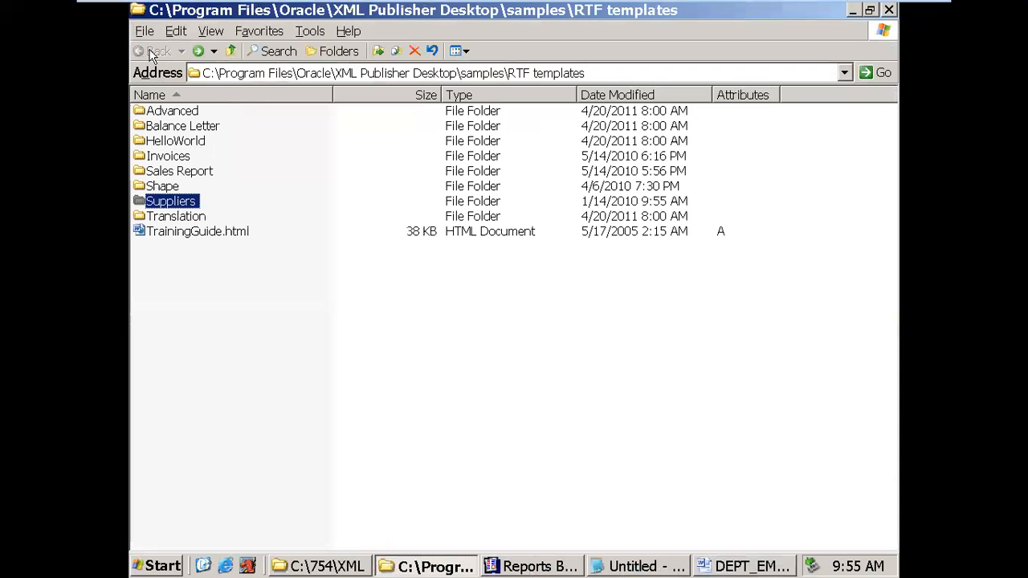
{"action": "double_click", "coordinate": [184, 159]}
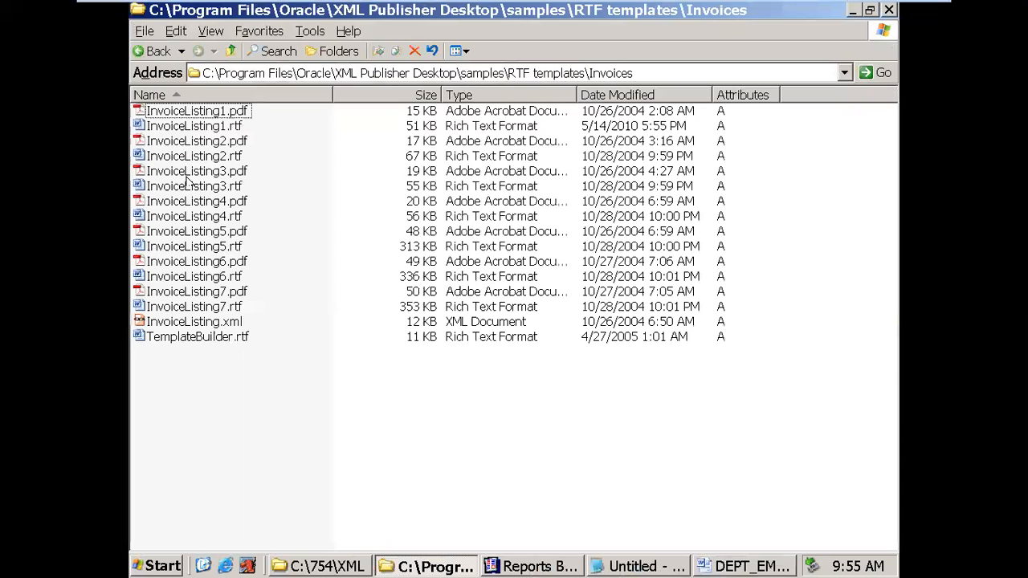
{"action": "double_click", "coordinate": [193, 216]}
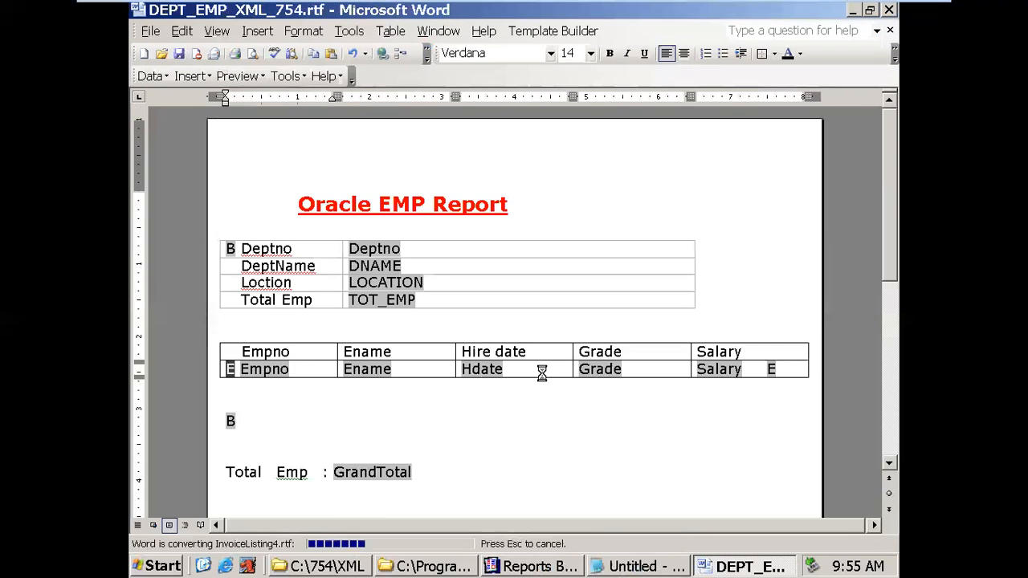
{"action": "scroll", "coordinate": [536, 337], "scroll_direction": "down", "scroll_amount": 3}
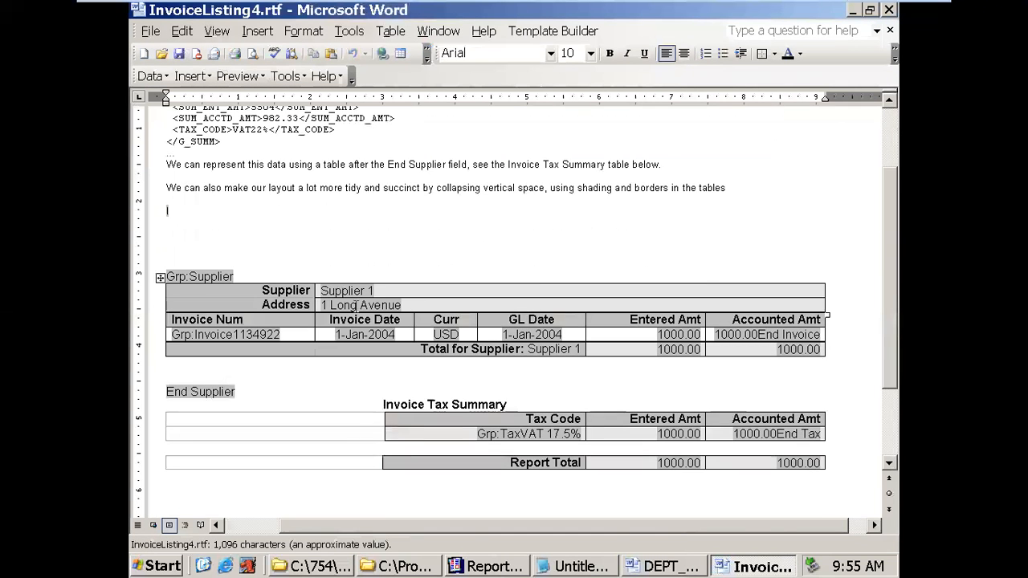
- Read the help-text code behind the sample's Grp:Supplier form field
{"action": "double_click", "coordinate": [220, 278]}
{"action": "left_click", "coordinate": [533, 378]}
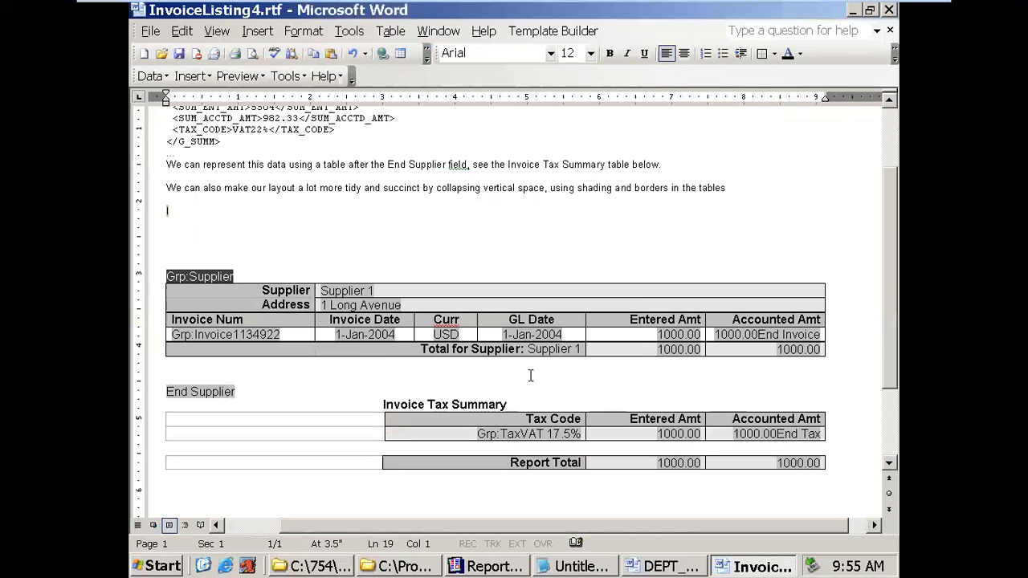
{"action": "double_click", "coordinate": [216, 276]}
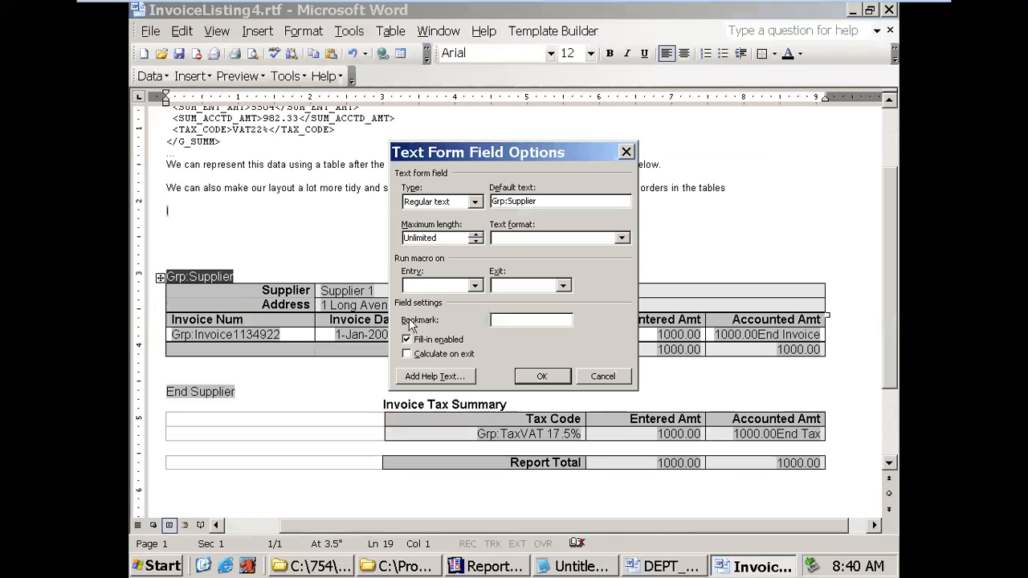
{"action": "left_click", "coordinate": [434, 377]}
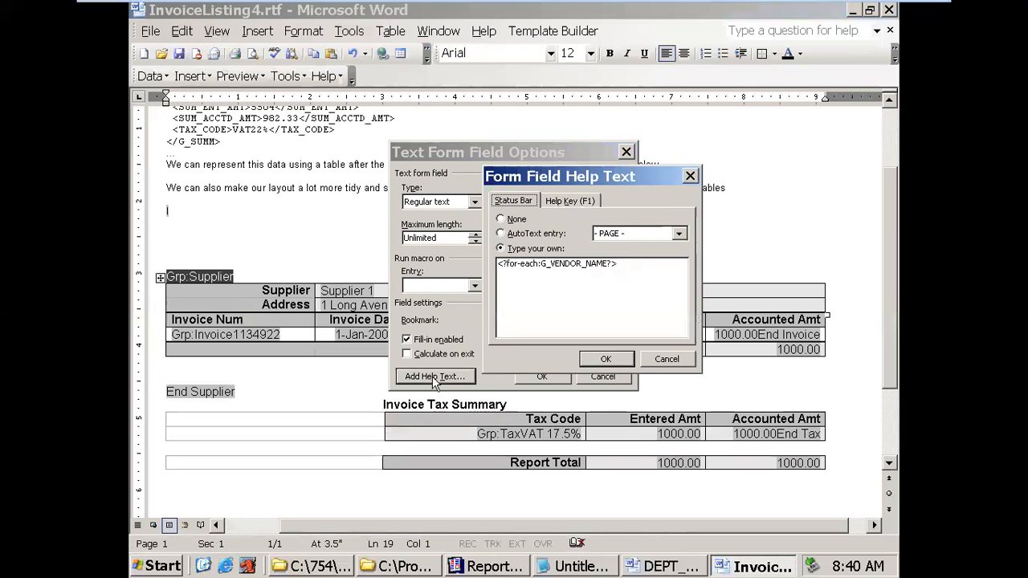
{"action": "left_click", "coordinate": [604, 359]}
{"action": "left_click", "coordinate": [542, 377]}
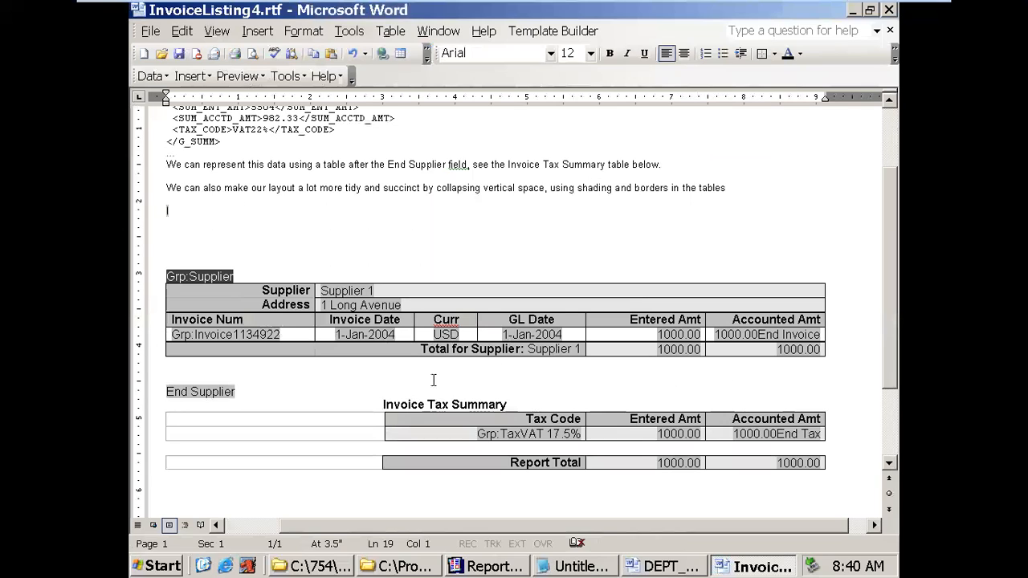
{"action": "scroll", "coordinate": [434, 380], "scroll_direction": "down", "scroll_amount": 3}
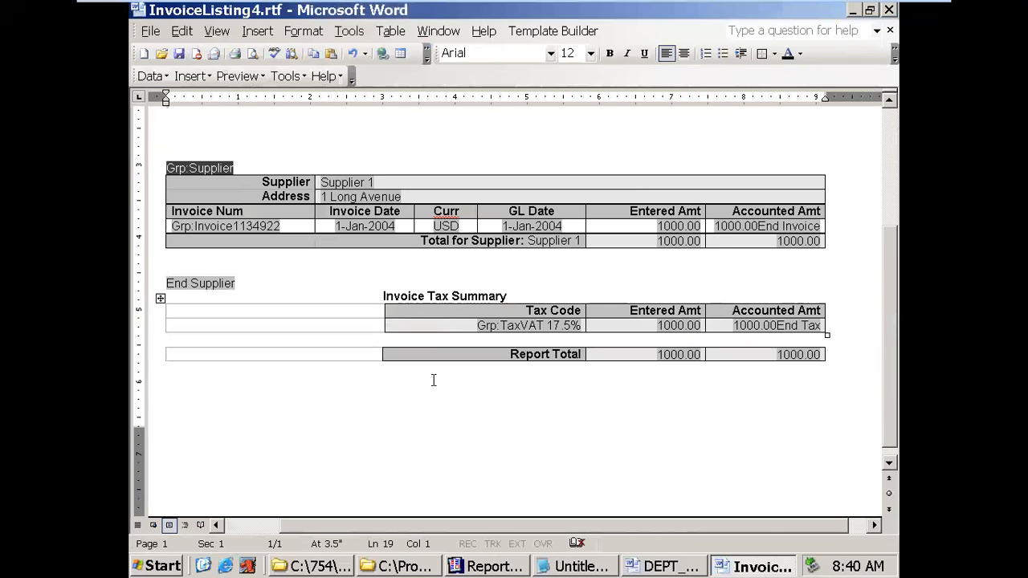
- Check the Grp:Invoice and End Invoice (<?end for-each?>) field codes, then return to DEPT_EMP_XML_754
{"action": "double_click", "coordinate": [187, 228]}
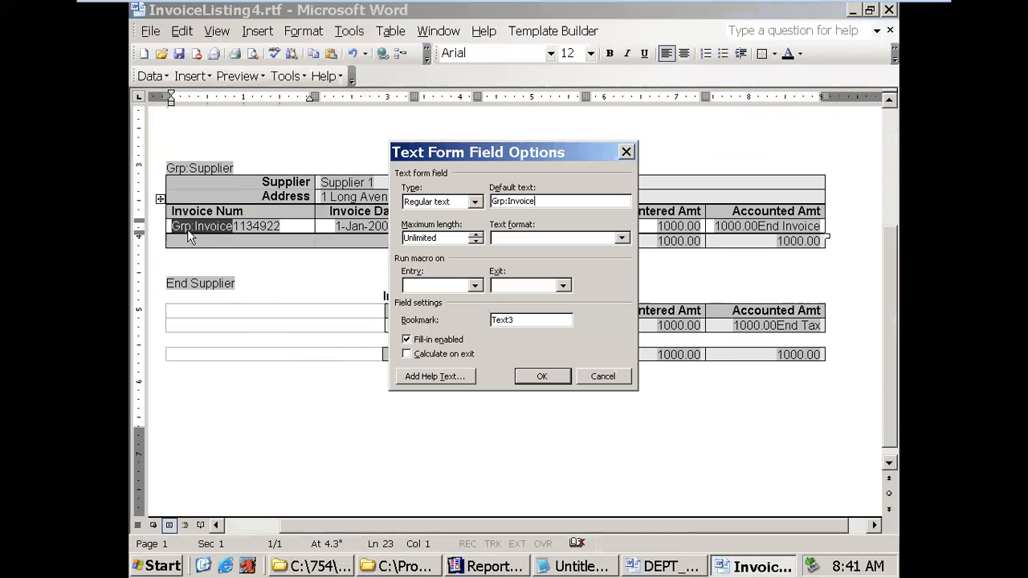
{"action": "left_click", "coordinate": [409, 377]}
{"action": "left_click", "coordinate": [606, 359]}
{"action": "left_click", "coordinate": [541, 376]}
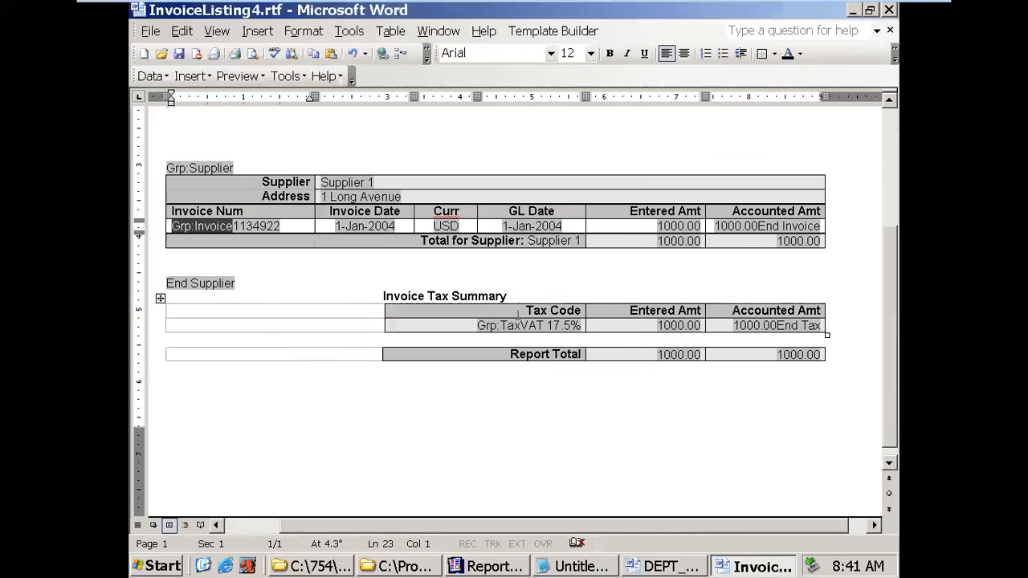
{"action": "double_click", "coordinate": [806, 226]}
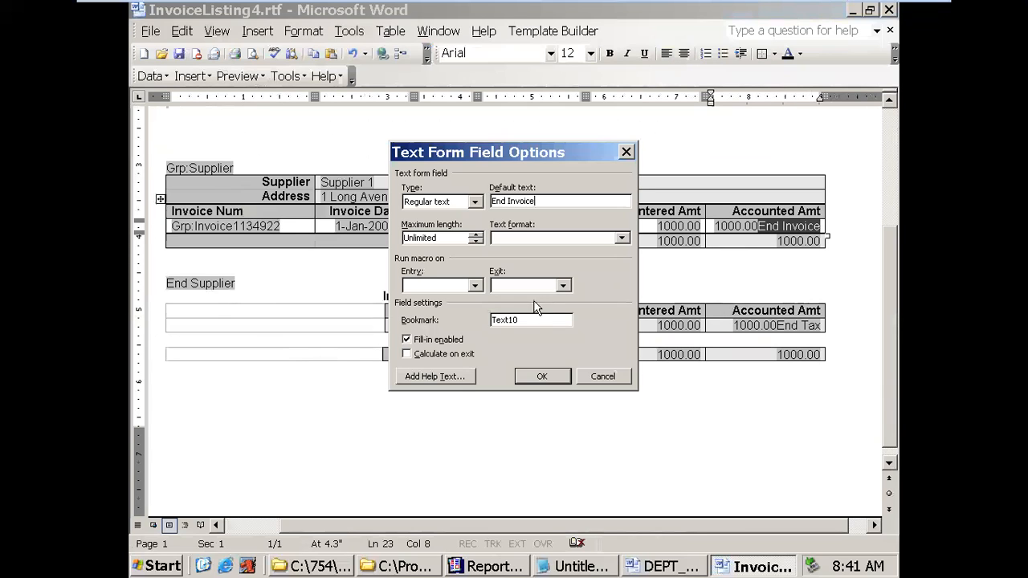
{"action": "left_click", "coordinate": [458, 378]}
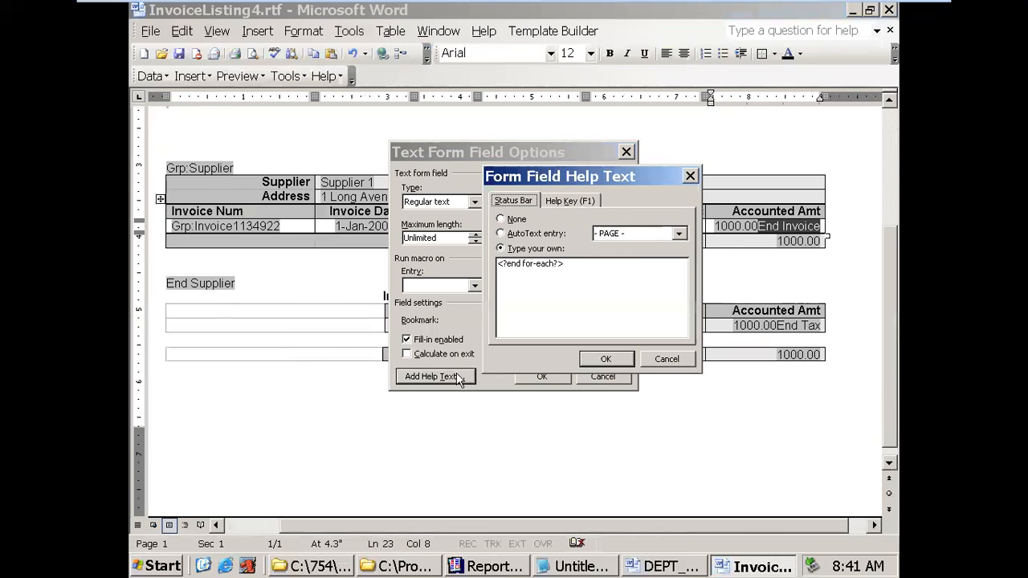
{"action": "left_click", "coordinate": [591, 360]}
{"action": "left_click", "coordinate": [541, 377]}
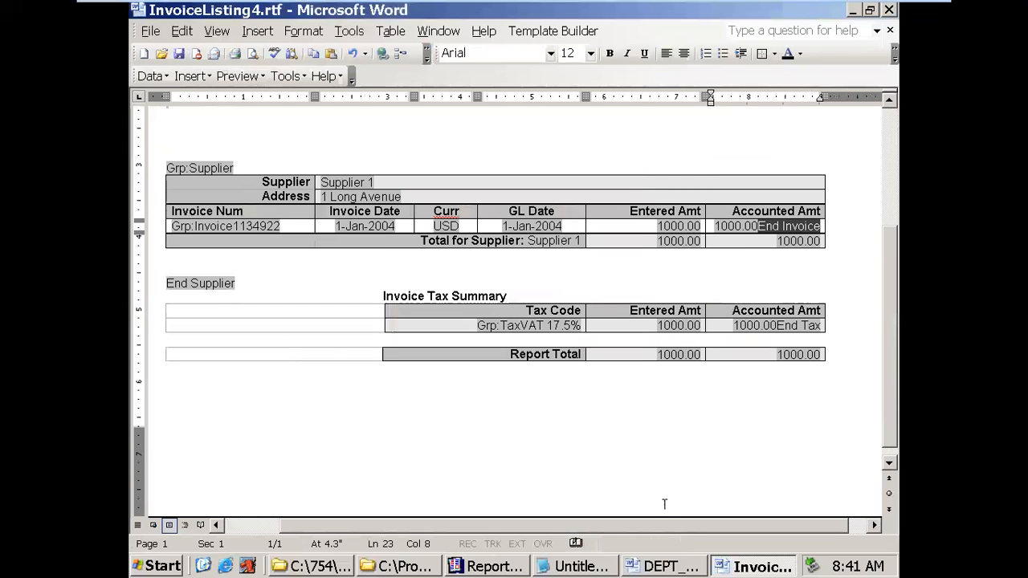
{"action": "left_click", "coordinate": [653, 566]}
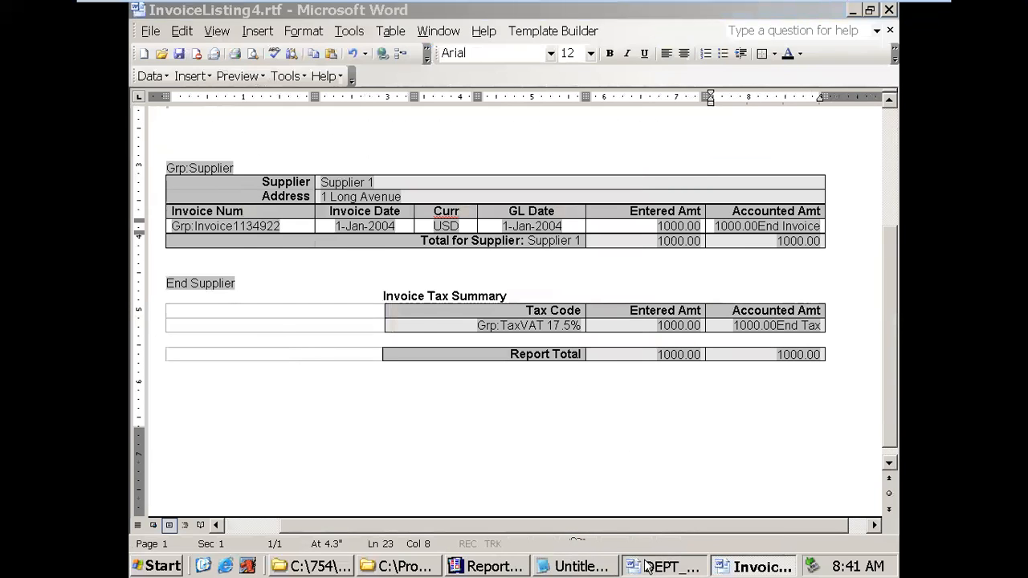
- Remove :G_EMPNO from the E field's help text so it reads <?end for-each?>
{"action": "left_click", "coordinate": [773, 371]}
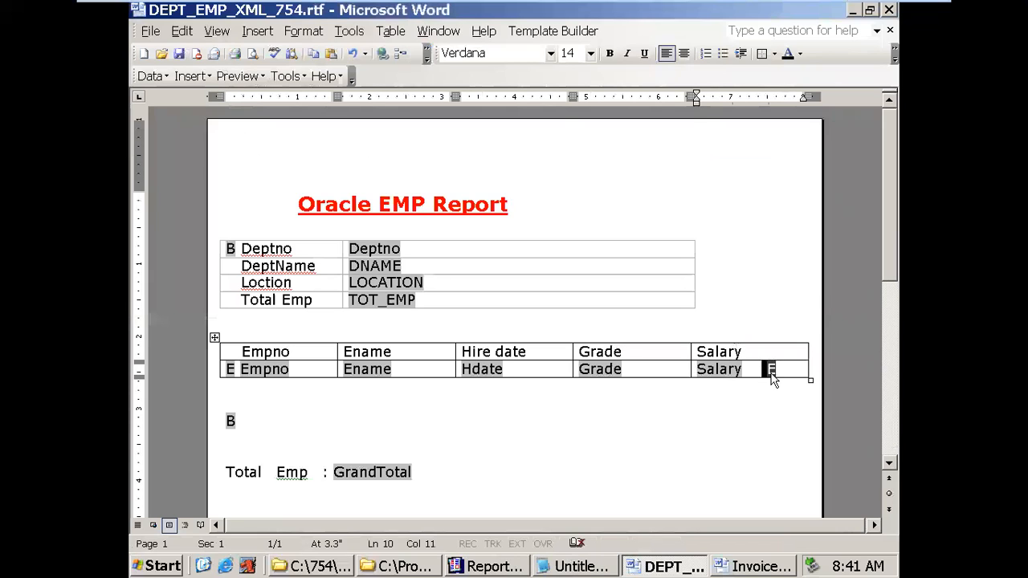
{"action": "double_click", "coordinate": [771, 371]}
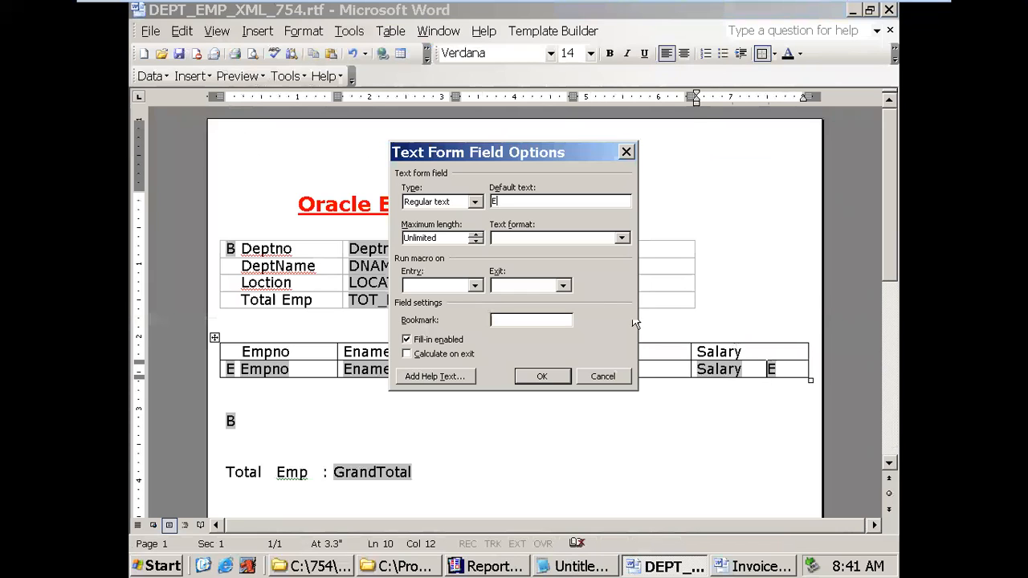
{"action": "left_click", "coordinate": [456, 377]}
{"action": "left_click_drag", "start_coordinate": [555, 264], "coordinate": [590, 263]}
{"action": "key", "text": "Delete"}
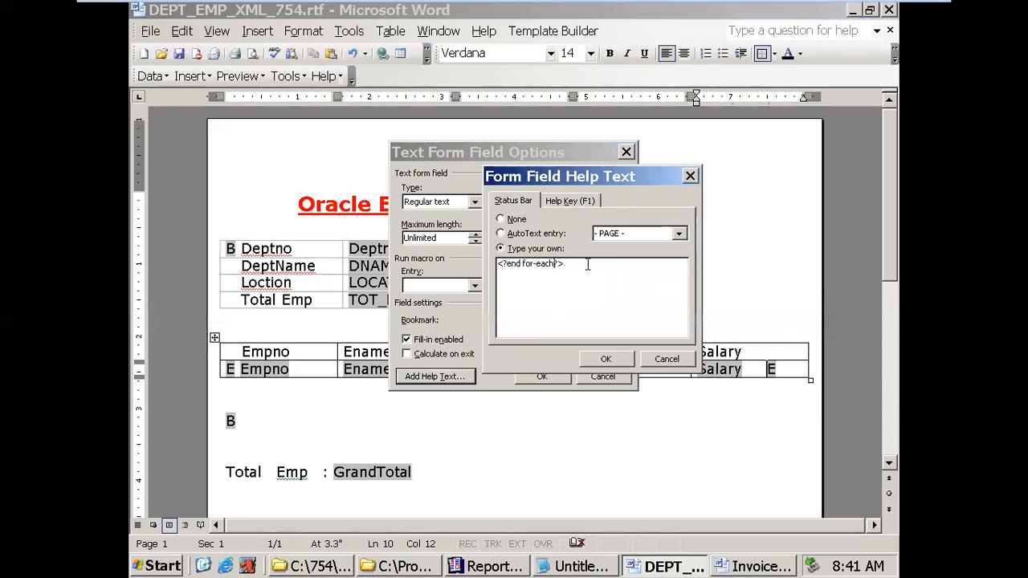
{"action": "left_click", "coordinate": [603, 359]}
{"action": "left_click", "coordinate": [542, 376]}
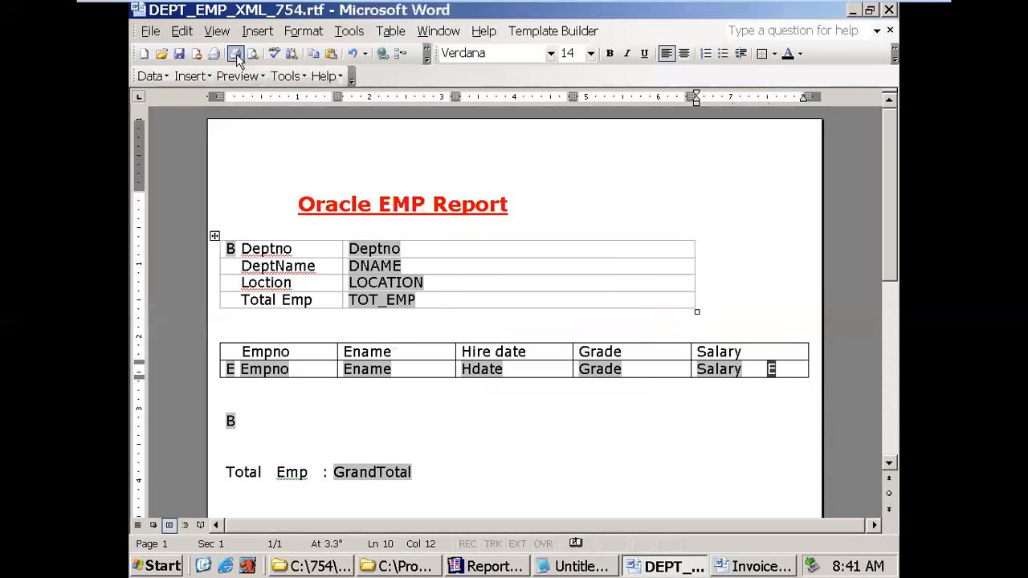
- Preview the template as a PDF, then close the PDF and Adobe Reader
{"action": "left_click", "coordinate": [236, 75]}
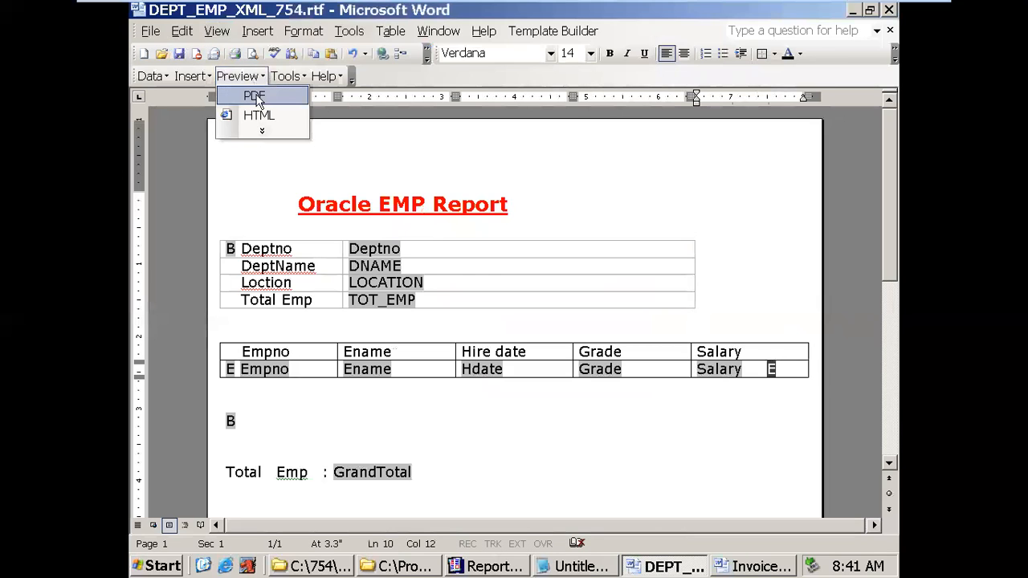
{"action": "left_click", "coordinate": [257, 101]}
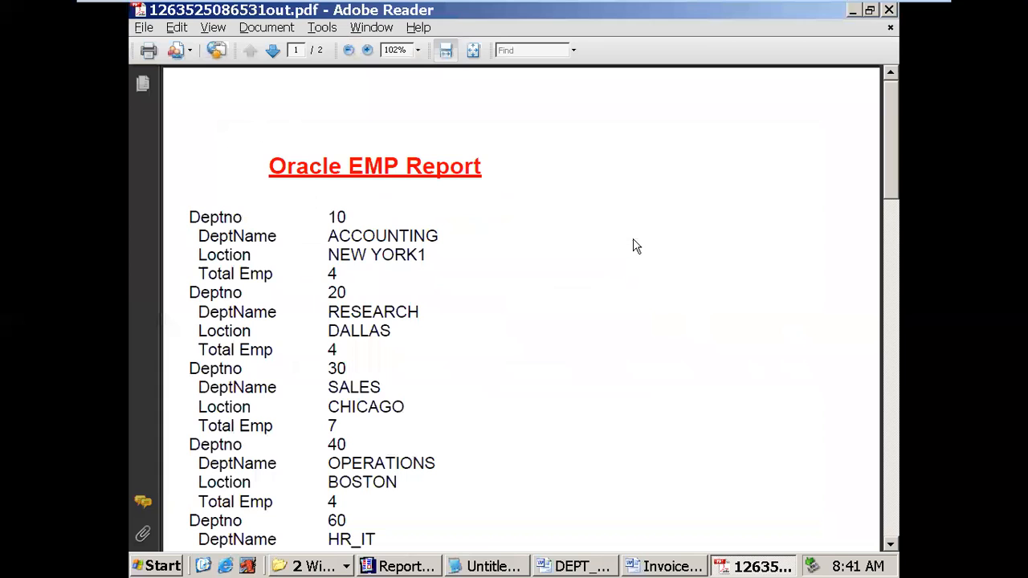
{"action": "left_click", "coordinate": [890, 28]}
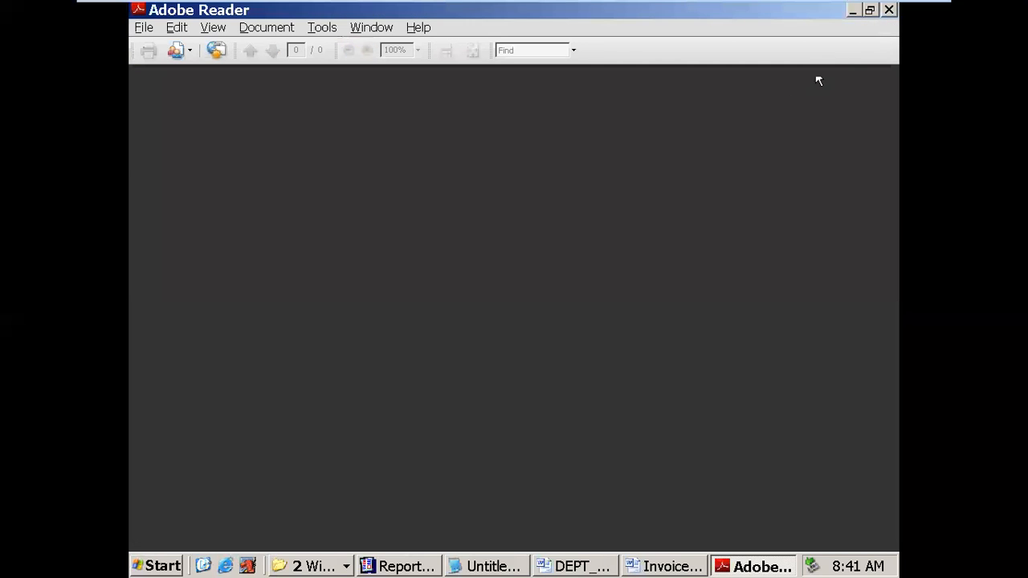
{"action": "left_click", "coordinate": [888, 11]}
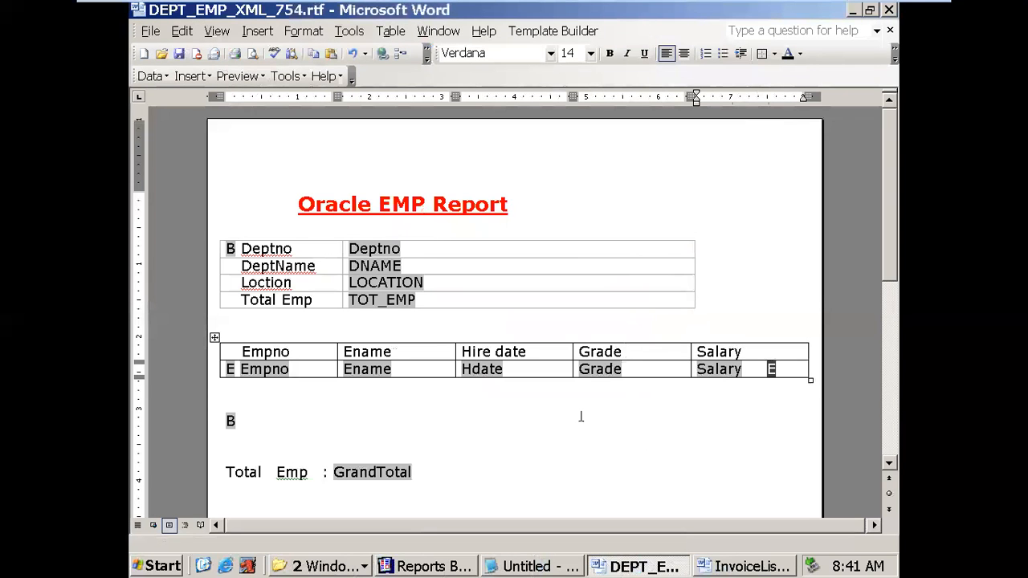
- Cut the B field from the Deptno cell, paste it above the table, and trim the space before Deptno
{"action": "scroll", "coordinate": [575, 365], "scroll_direction": "down", "scroll_amount": 1}
{"action": "left_click", "coordinate": [231, 176]}
{"action": "key", "text": "ctrl+x"}
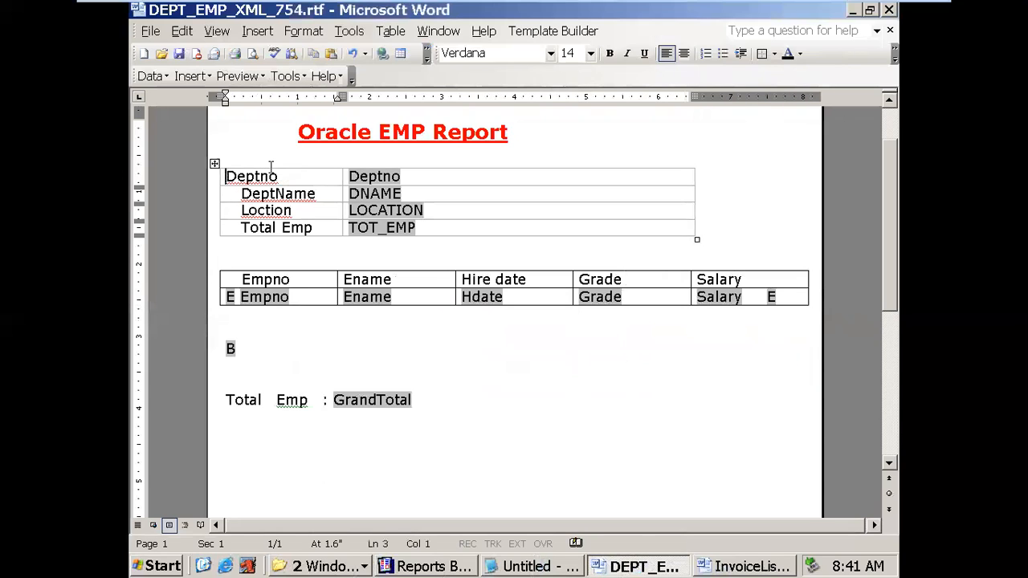
{"action": "left_click", "coordinate": [283, 156]}
{"action": "key", "text": "ctrl+v"}
{"action": "key", "text": "Down"}
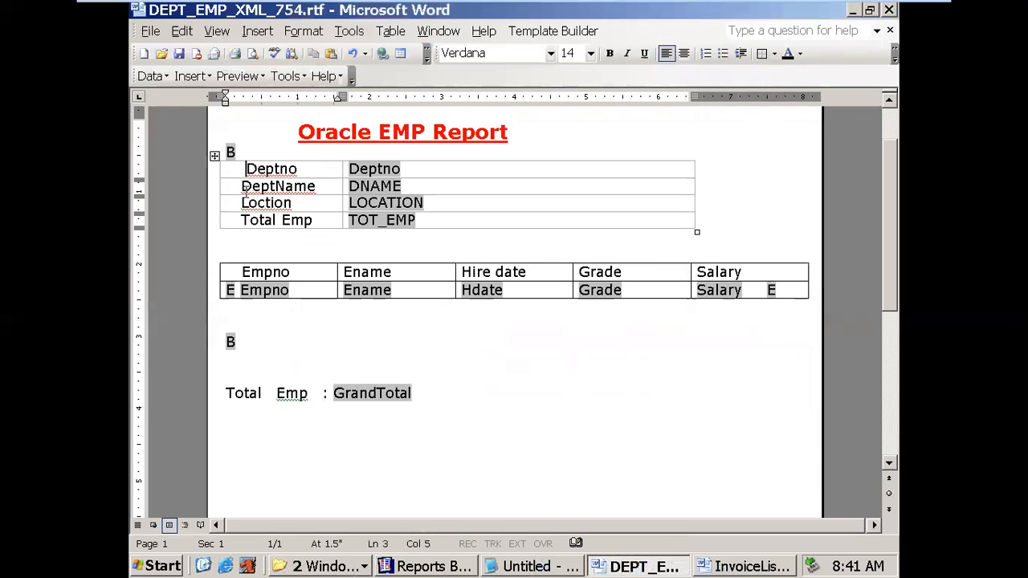
{"action": "key", "text": "BackSpace"}
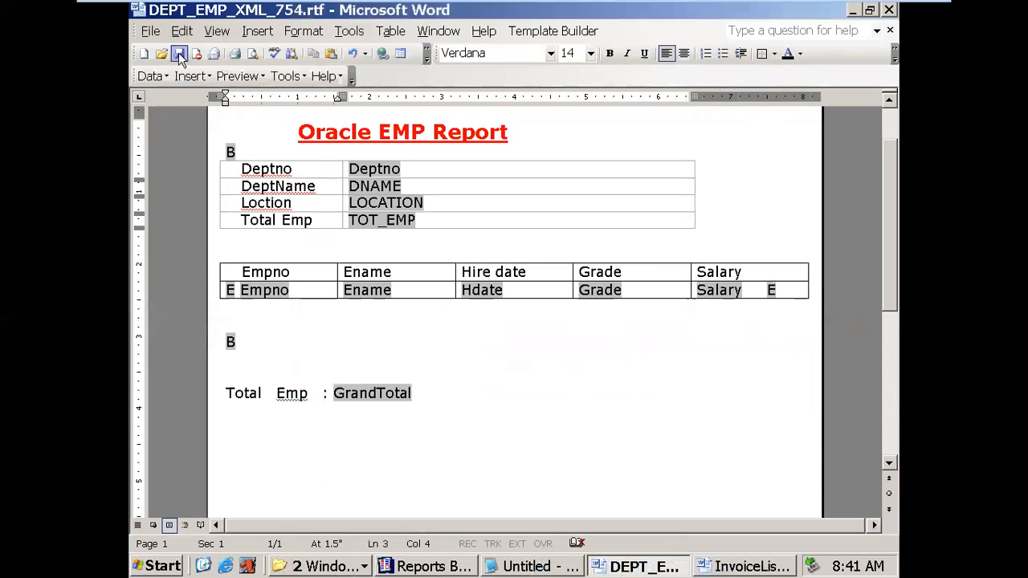
{"action": "scroll", "coordinate": [482, 281], "scroll_direction": "up", "scroll_amount": 2}
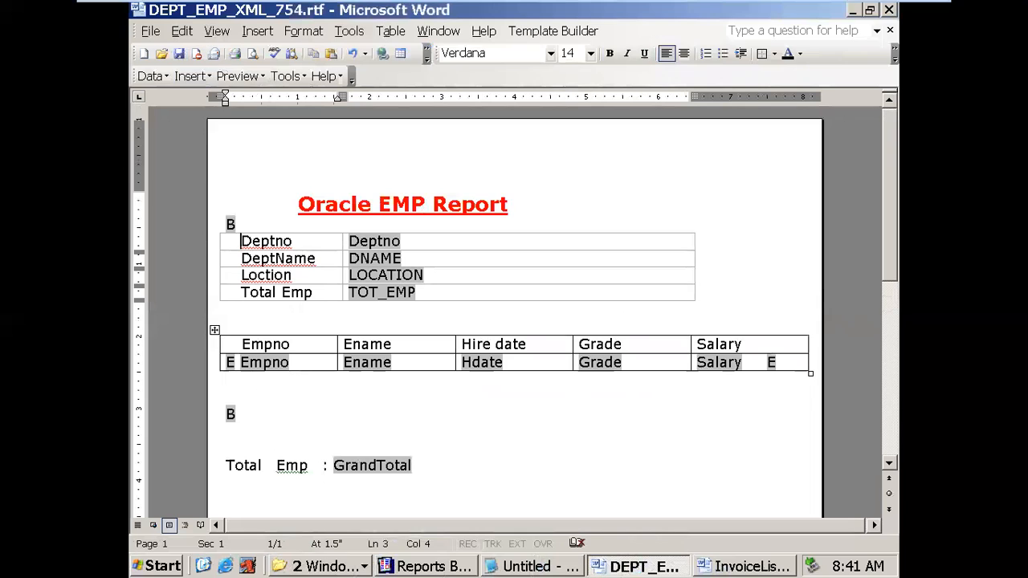
- Generate a PDF preview and check the department 10 and 20 headers and employee rows
{"action": "left_click", "coordinate": [254, 96]}
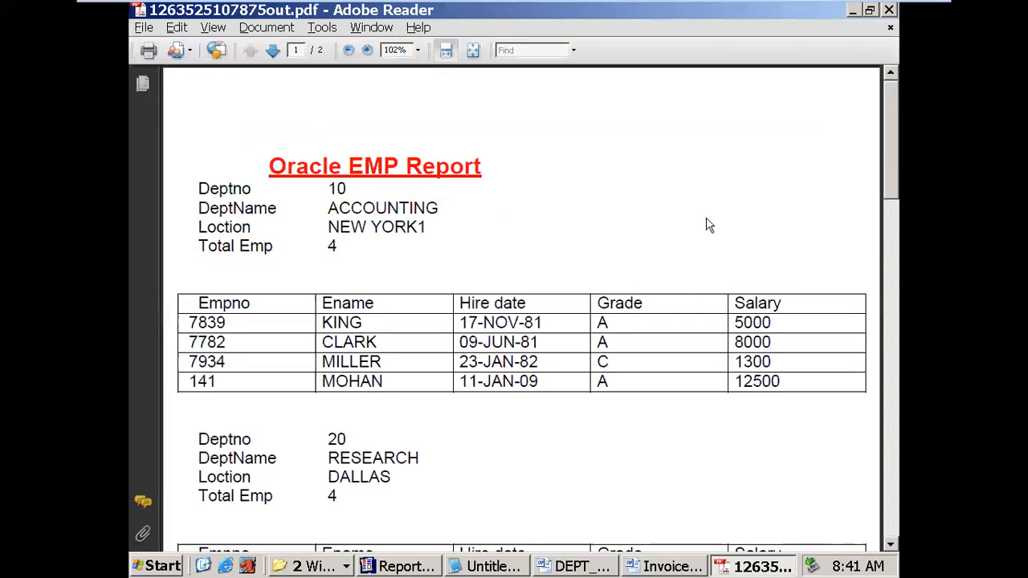
{"action": "left_click_drag", "start_coordinate": [201, 188], "coordinate": [339, 241]}
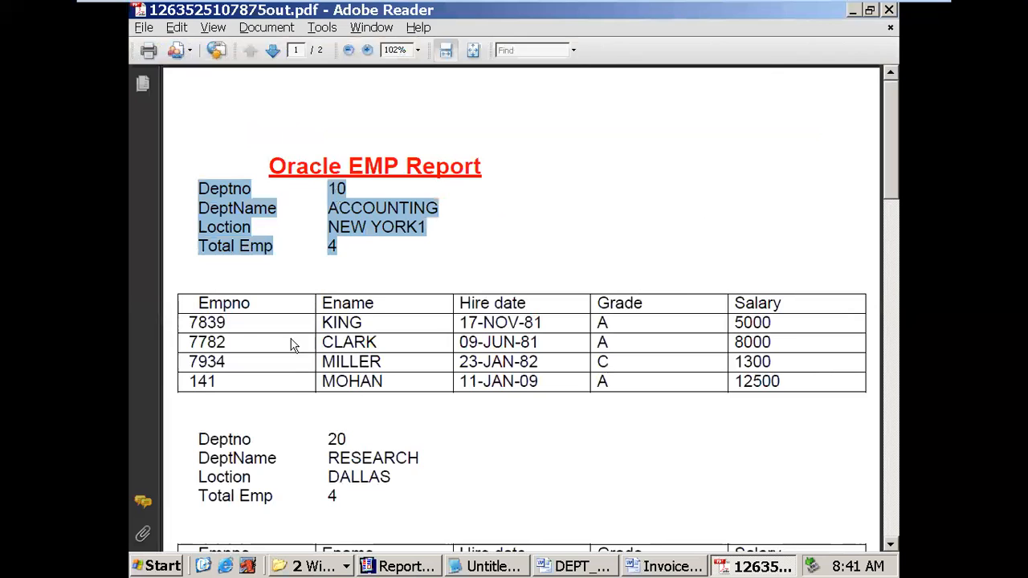
{"action": "scroll", "coordinate": [294, 345], "scroll_direction": "down", "scroll_amount": 1}
{"action": "left_click_drag", "start_coordinate": [201, 265], "coordinate": [651, 355]}
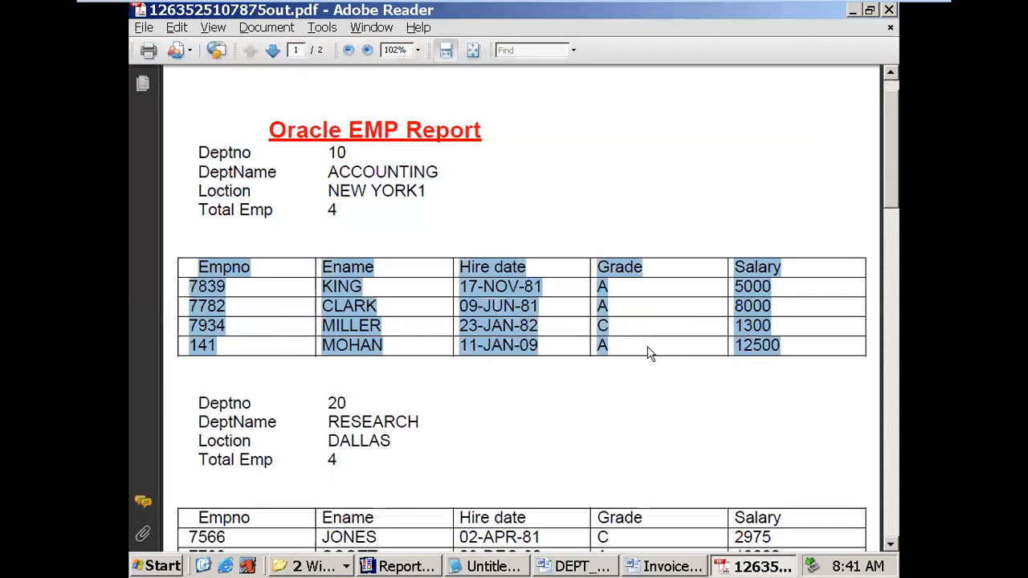
{"action": "scroll", "coordinate": [651, 356], "scroll_direction": "down", "scroll_amount": 5}
{"action": "left_click_drag", "start_coordinate": [198, 230], "coordinate": [361, 269]}
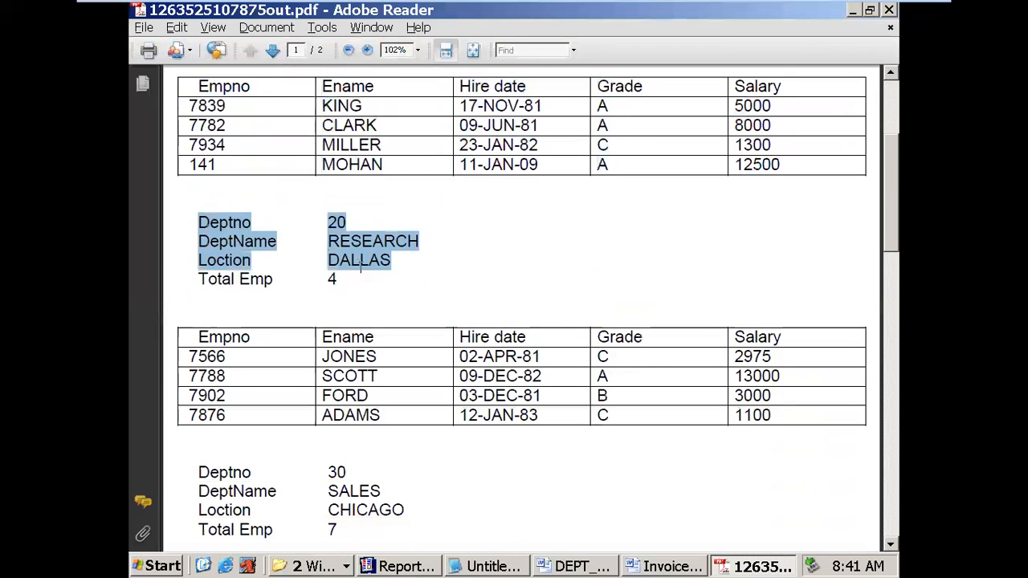
{"action": "scroll", "coordinate": [381, 320], "scroll_direction": "down", "scroll_amount": 4}
{"action": "left_click_drag", "start_coordinate": [206, 196], "coordinate": [516, 271]}
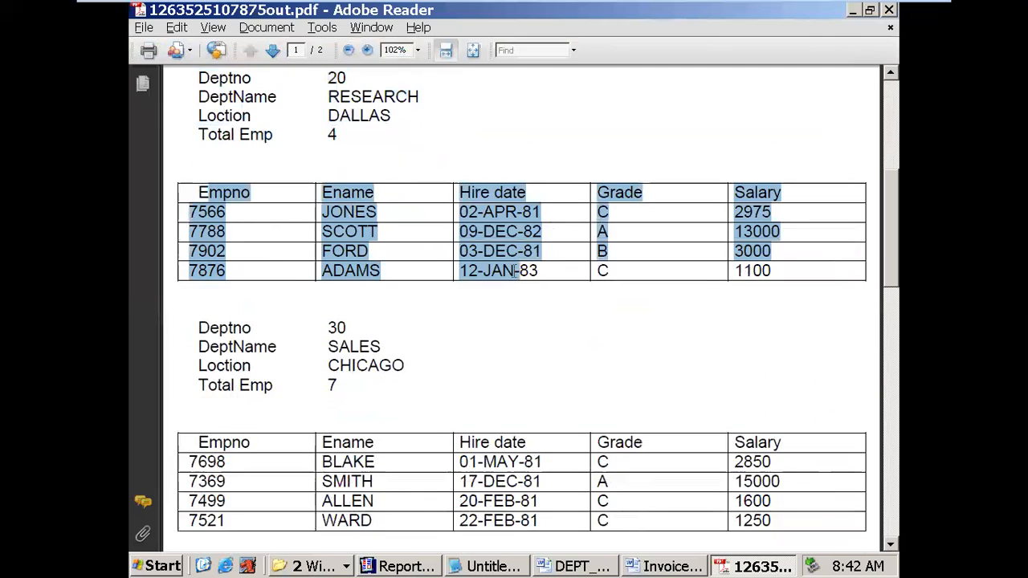
{"action": "scroll", "coordinate": [483, 317], "scroll_direction": "down", "scroll_amount": 5}
{"action": "left_click_drag", "start_coordinate": [253, 149], "coordinate": [409, 185]}
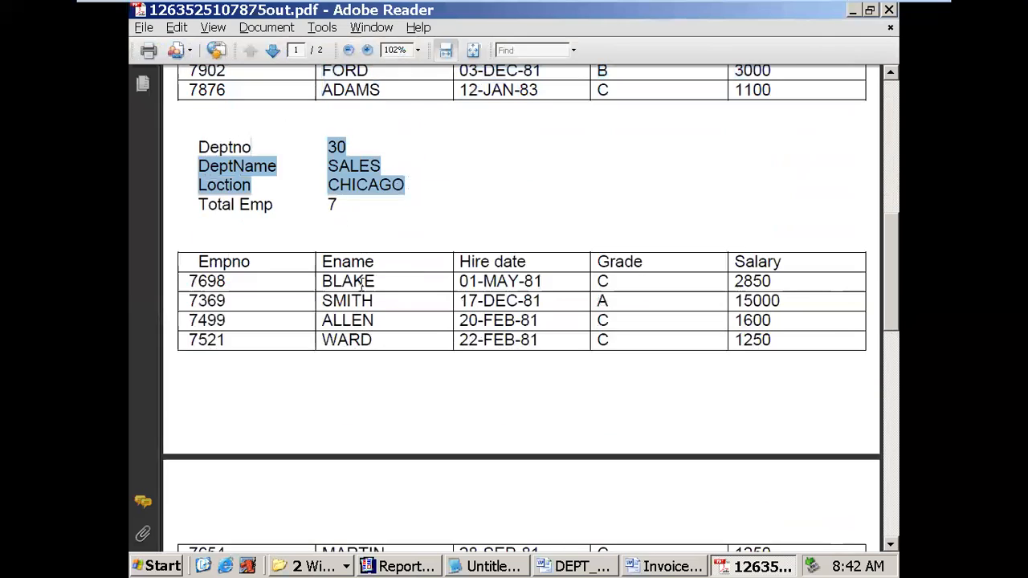
{"action": "left_click_drag", "start_coordinate": [318, 278], "coordinate": [367, 340]}
- Review department 60 and the Total Emp : 22 grand total, then close the report and Reader
{"action": "scroll", "coordinate": [367, 340], "scroll_direction": "down", "scroll_amount": 10}
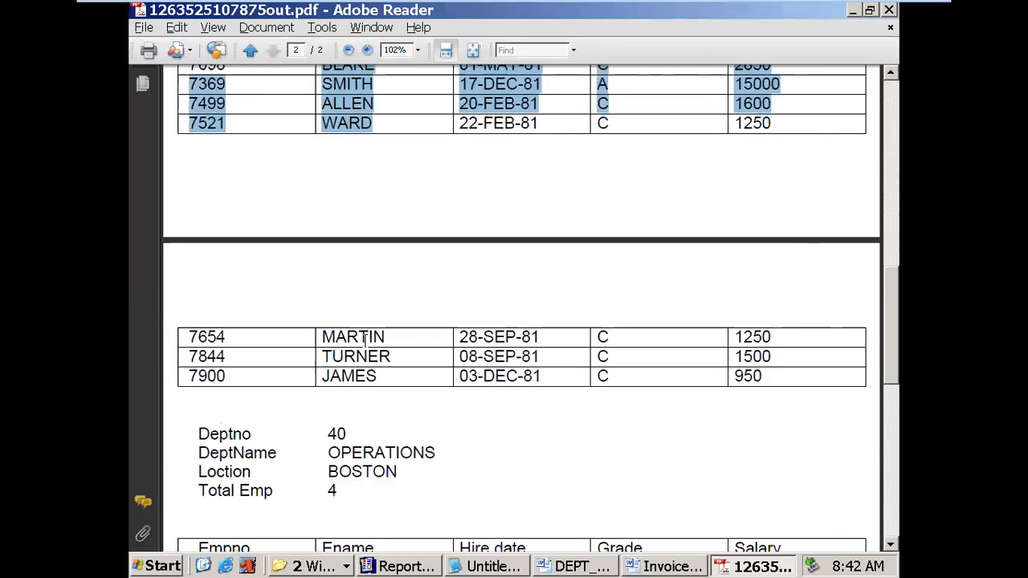
{"action": "scroll", "coordinate": [364, 341], "scroll_direction": "down", "scroll_amount": 9}
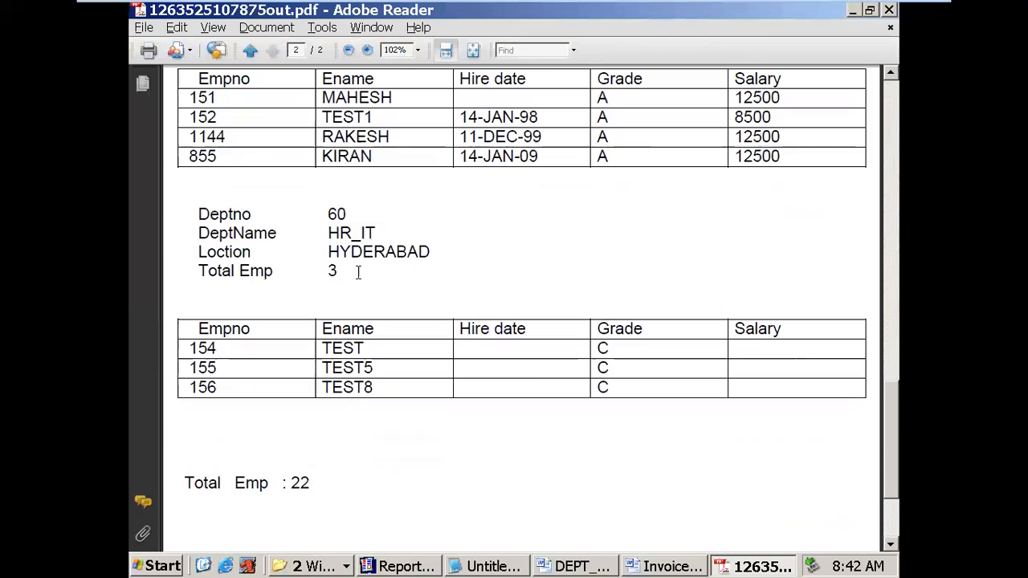
{"action": "left_click_drag", "start_coordinate": [319, 215], "coordinate": [393, 266]}
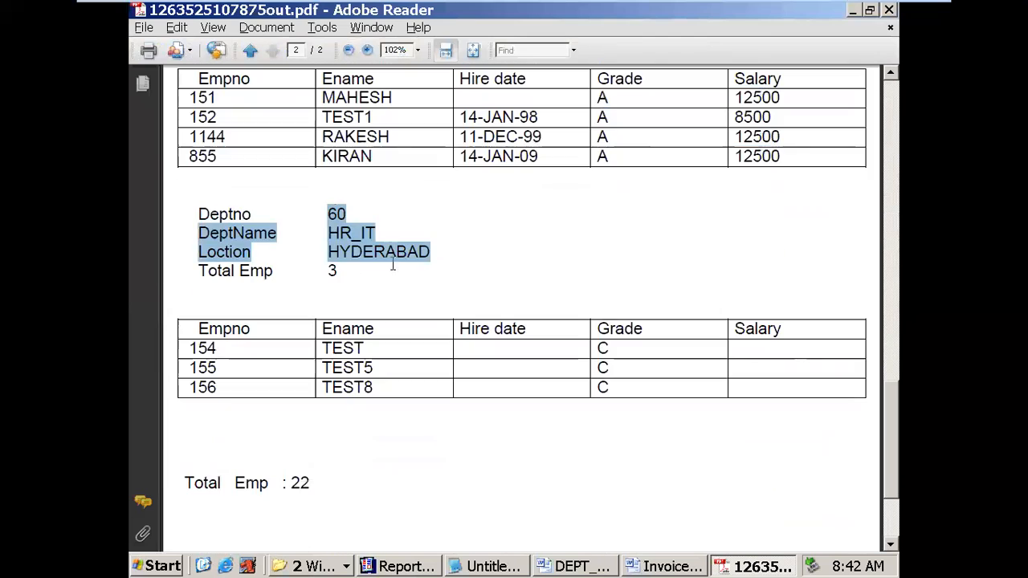
{"action": "left_click_drag", "start_coordinate": [737, 348], "coordinate": [755, 358]}
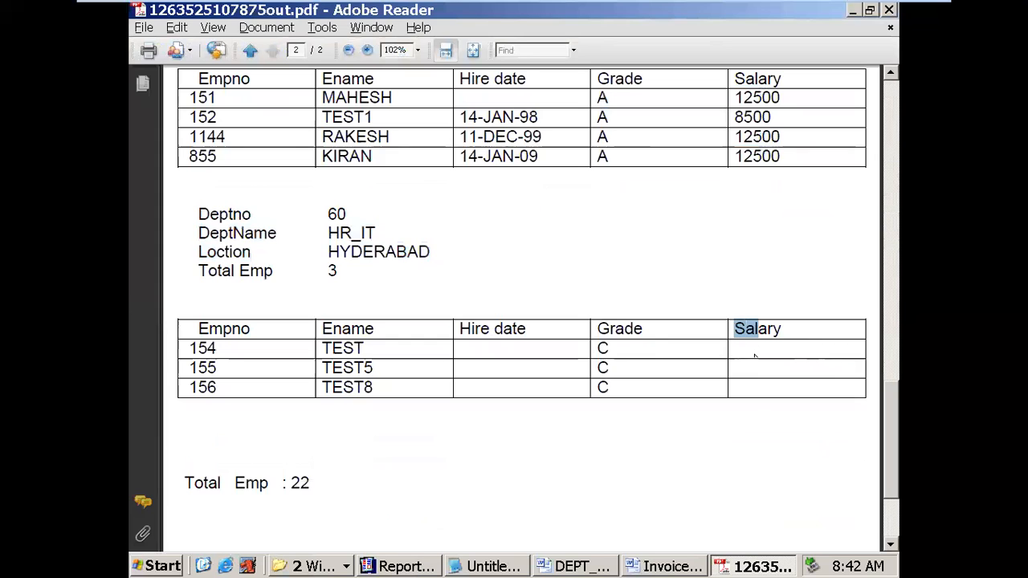
{"action": "left_click", "coordinate": [612, 350]}
{"action": "scroll", "coordinate": [418, 471], "scroll_direction": "down", "scroll_amount": 3}
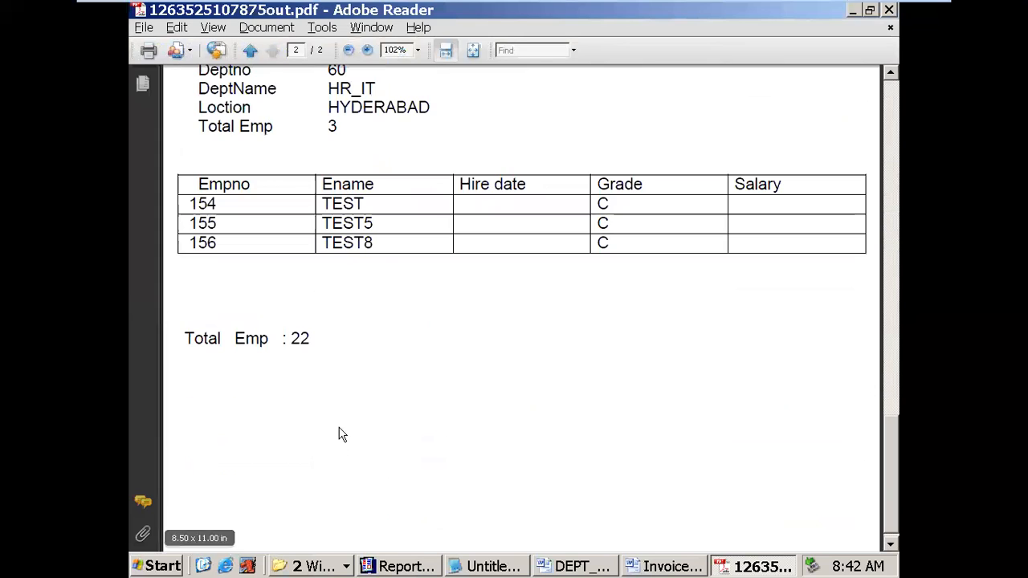
{"action": "scroll", "coordinate": [501, 281], "scroll_direction": "up", "scroll_amount": 5}
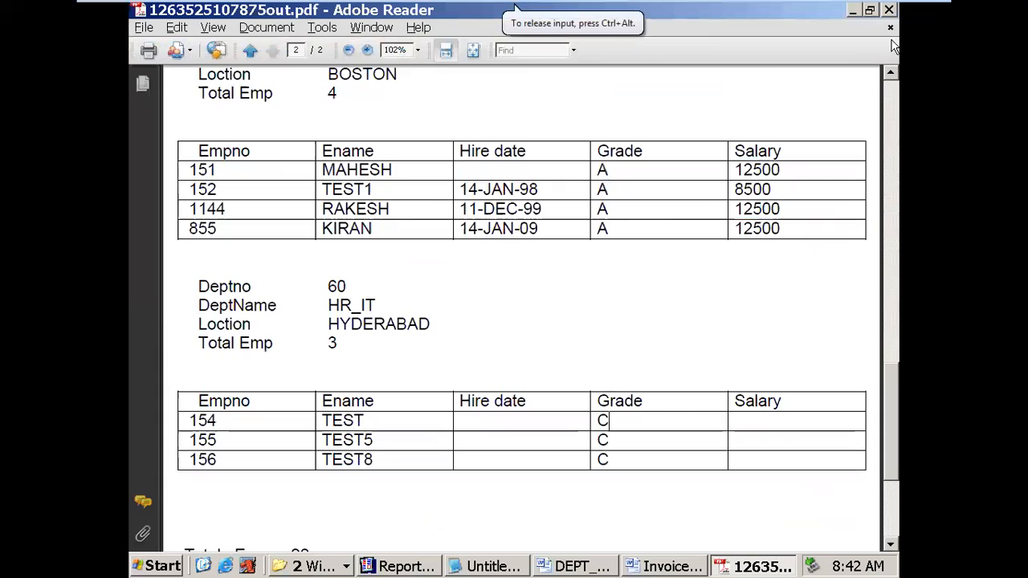
{"action": "left_click", "coordinate": [890, 29]}
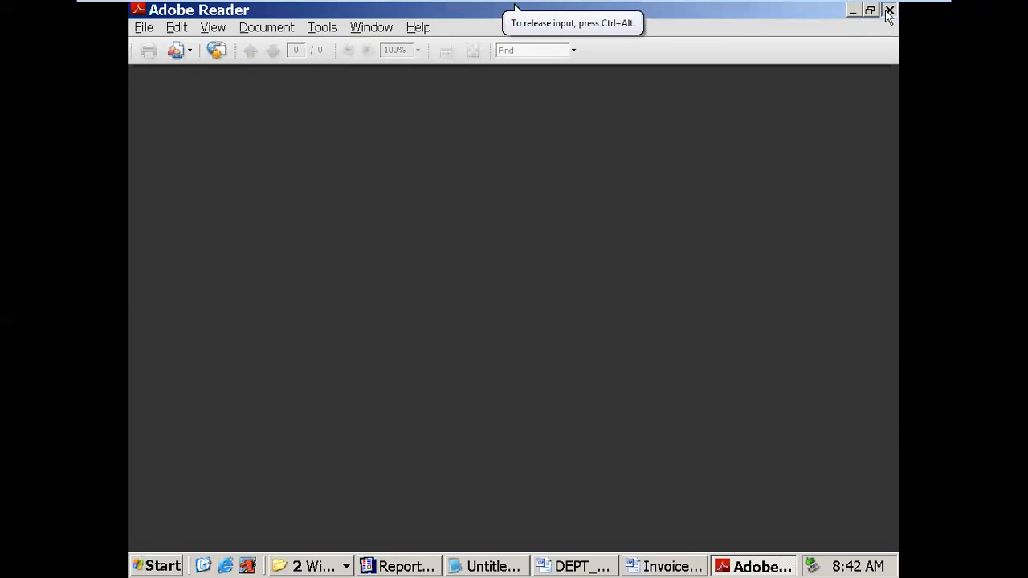
{"action": "left_click", "coordinate": [889, 10]}
- Confirm the B field above the department table holds the for-each help text
{"action": "left_click", "coordinate": [233, 224]}
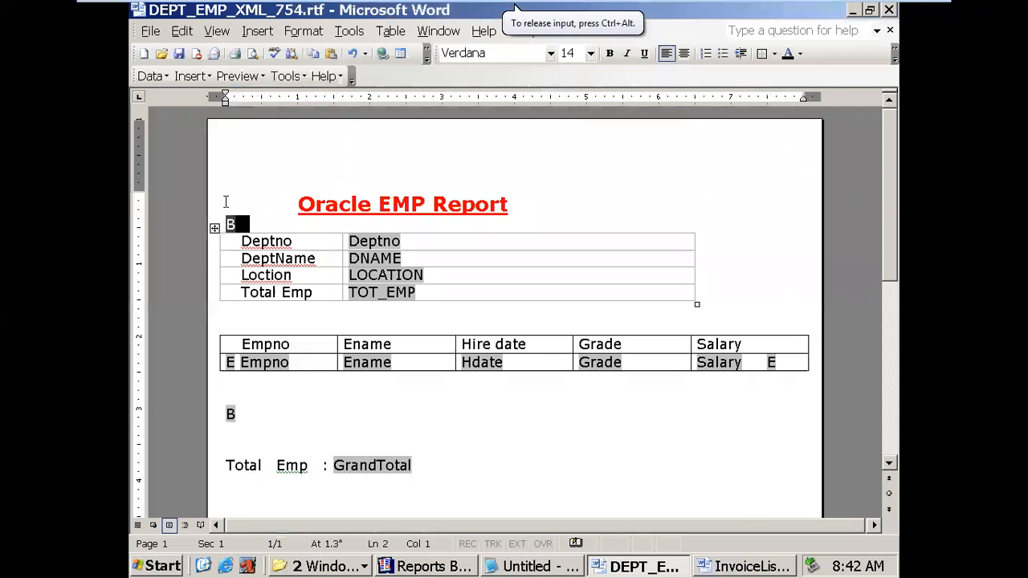
{"action": "double_click", "coordinate": [230, 224]}
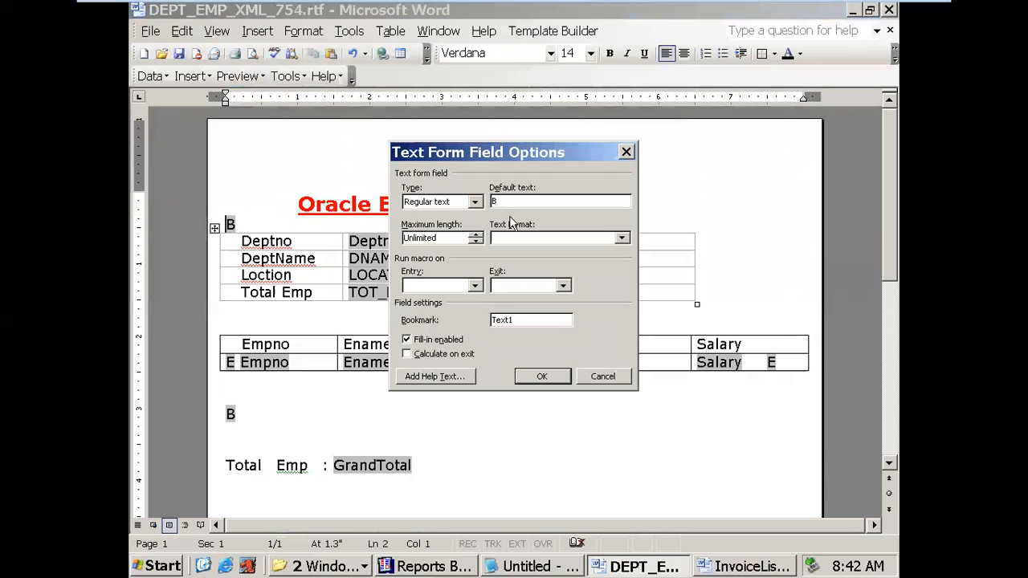
{"action": "left_click", "coordinate": [453, 378]}
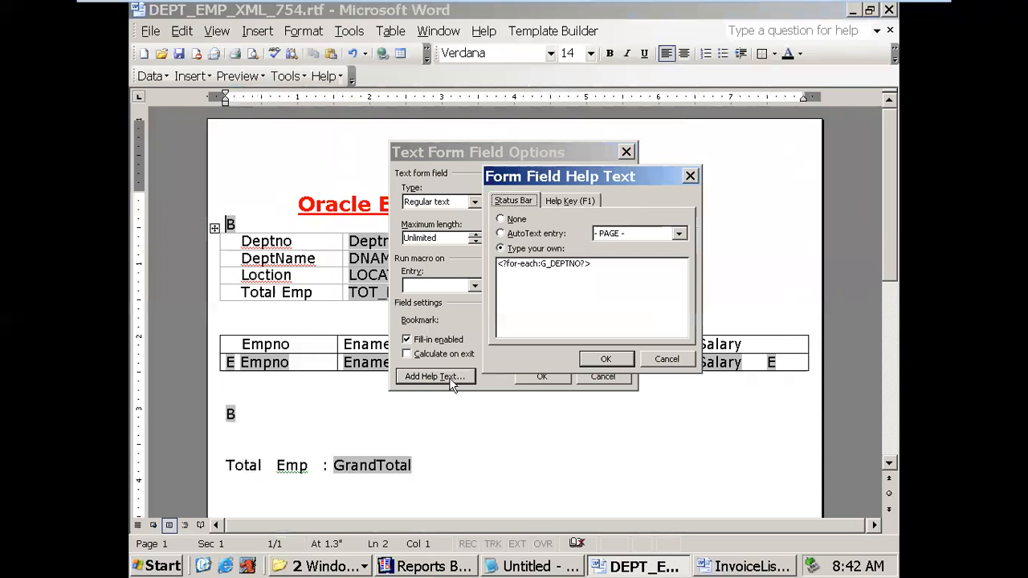
{"action": "left_click", "coordinate": [607, 360]}
{"action": "left_click", "coordinate": [546, 377]}
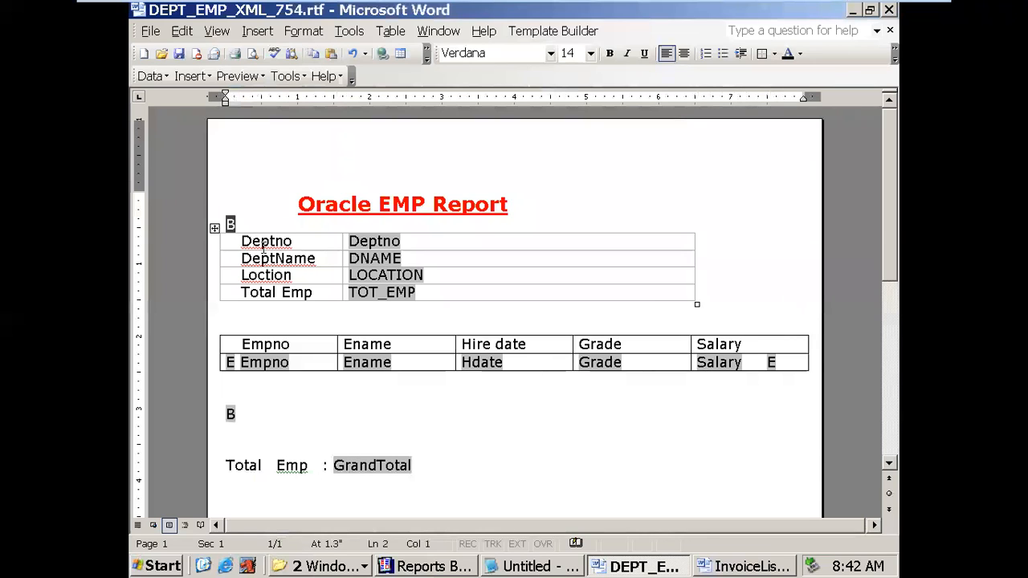
{"action": "left_click_drag", "start_coordinate": [241, 233], "coordinate": [360, 294]}
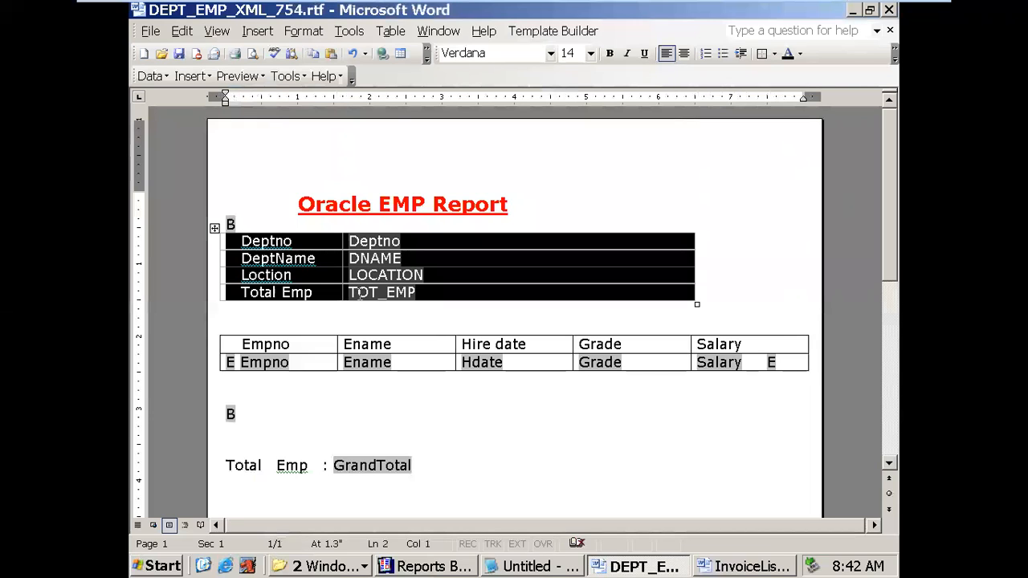
{"action": "left_click", "coordinate": [454, 566]}
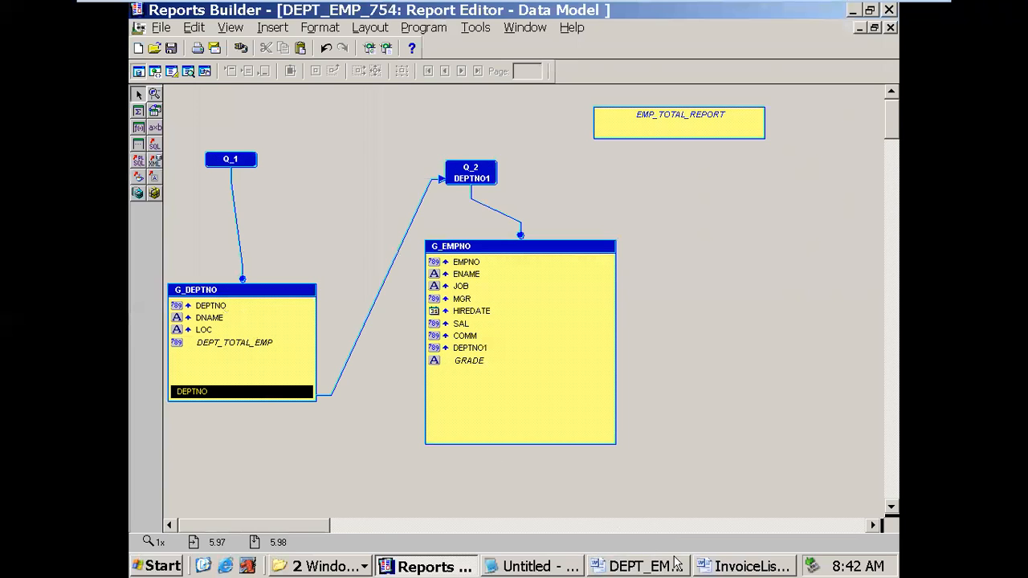
{"action": "left_click", "coordinate": [674, 565]}
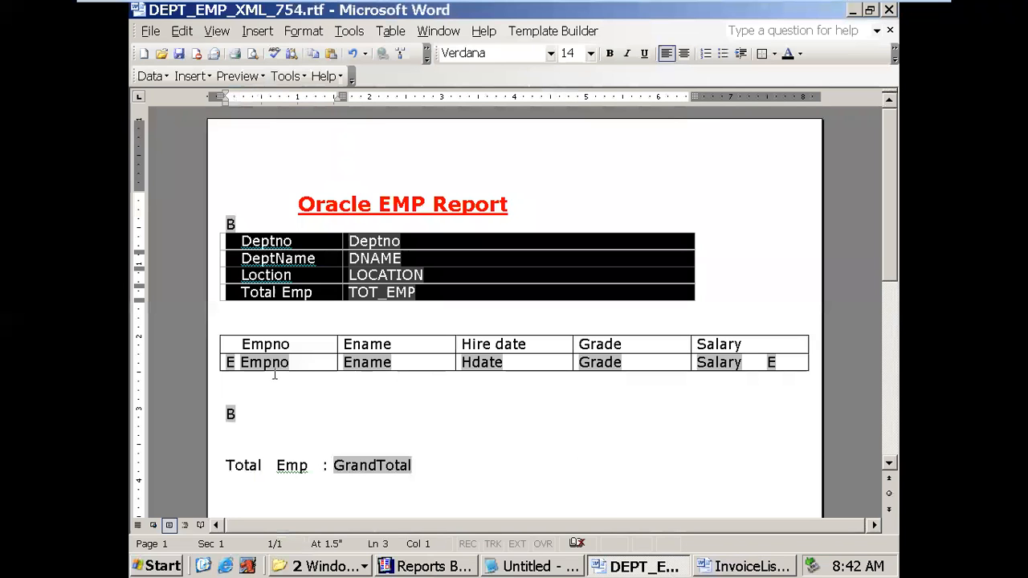
- Check that the E field after Salary holds the <?end for-each?> help text
{"action": "left_click", "coordinate": [231, 363]}
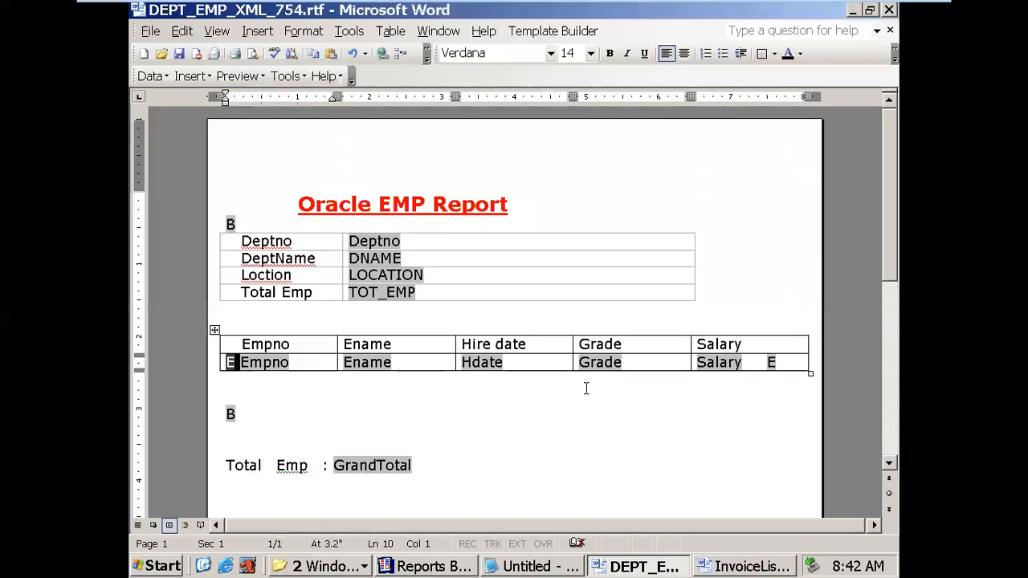
{"action": "double_click", "coordinate": [771, 363]}
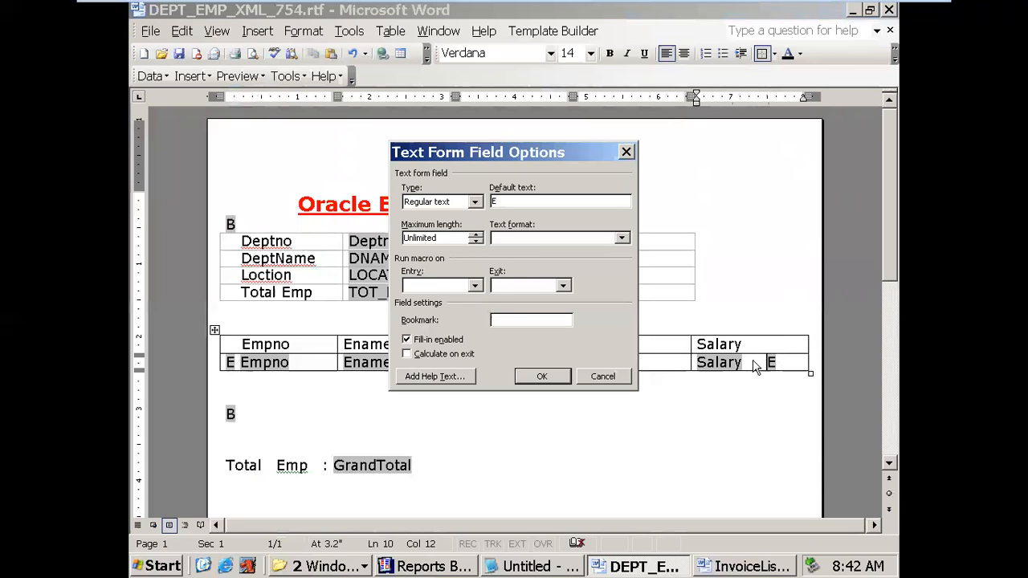
{"action": "left_click", "coordinate": [438, 376]}
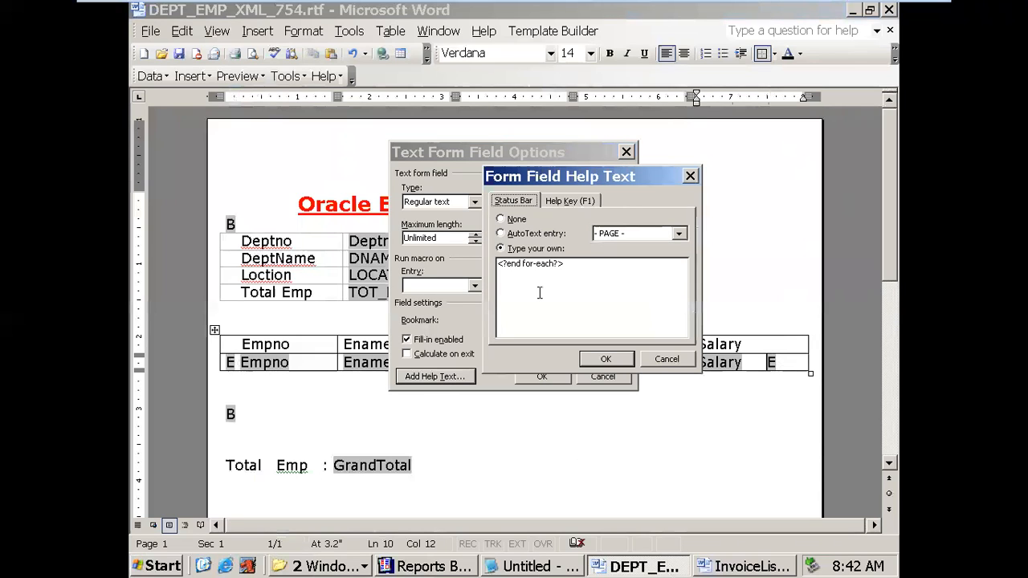
{"action": "left_click", "coordinate": [556, 271]}
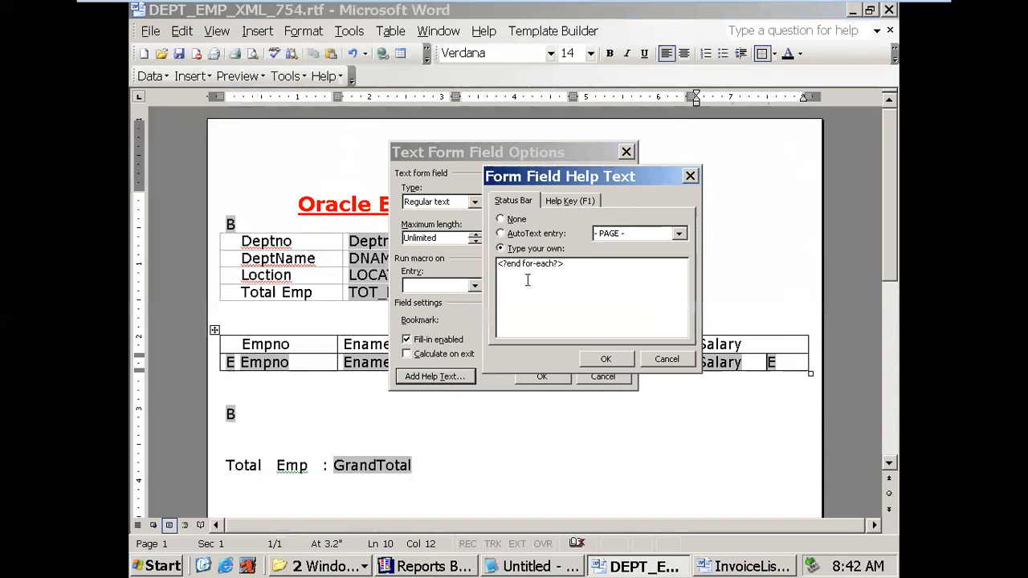
{"action": "left_click_drag", "start_coordinate": [508, 267], "coordinate": [547, 266]}
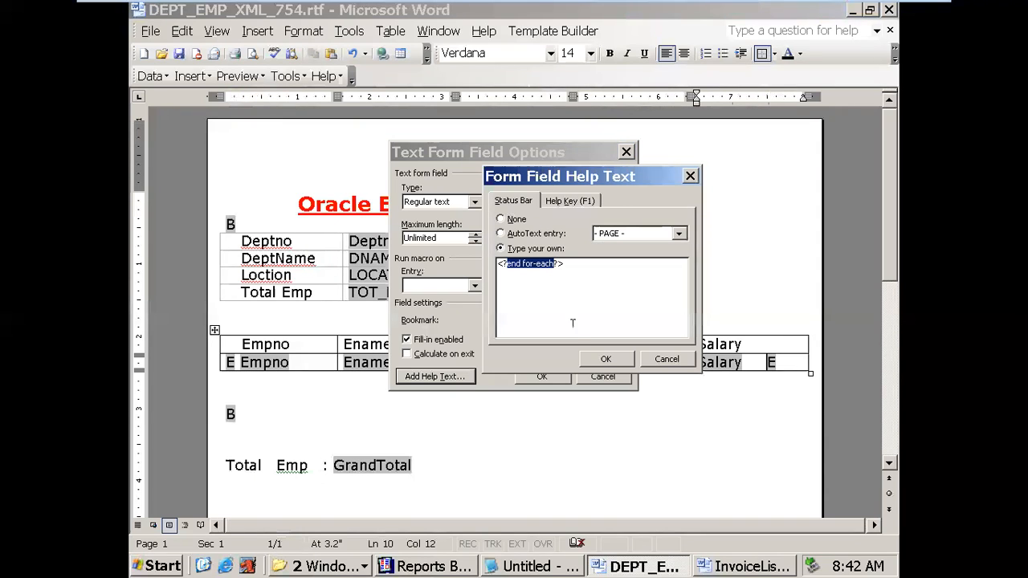
{"action": "left_click", "coordinate": [606, 360]}
{"action": "left_click", "coordinate": [558, 378]}
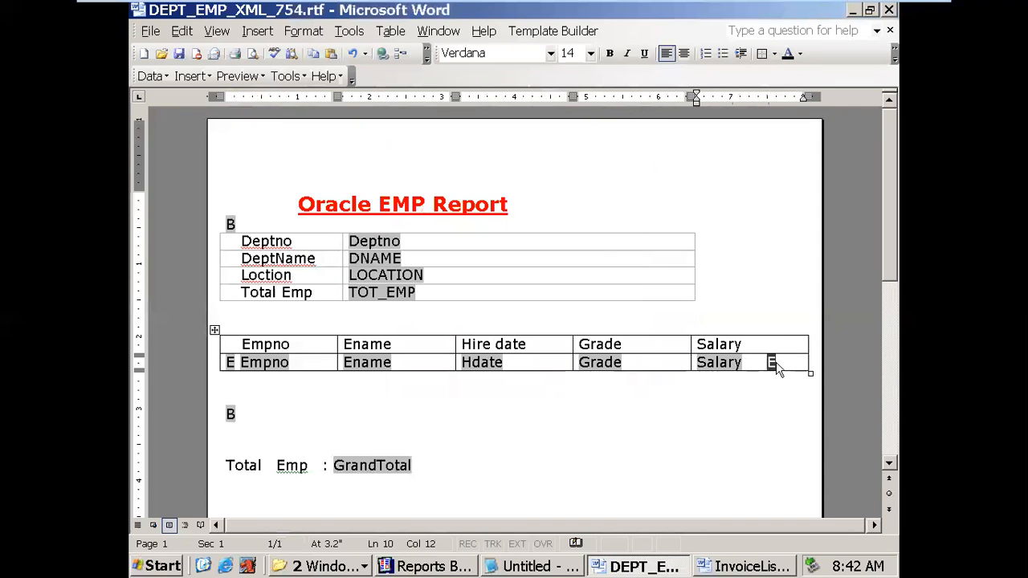
- Save DEPT_EMP_XML_754, close InvoiceListing4 without saving changes, and close Word
{"action": "left_click", "coordinate": [232, 413]}
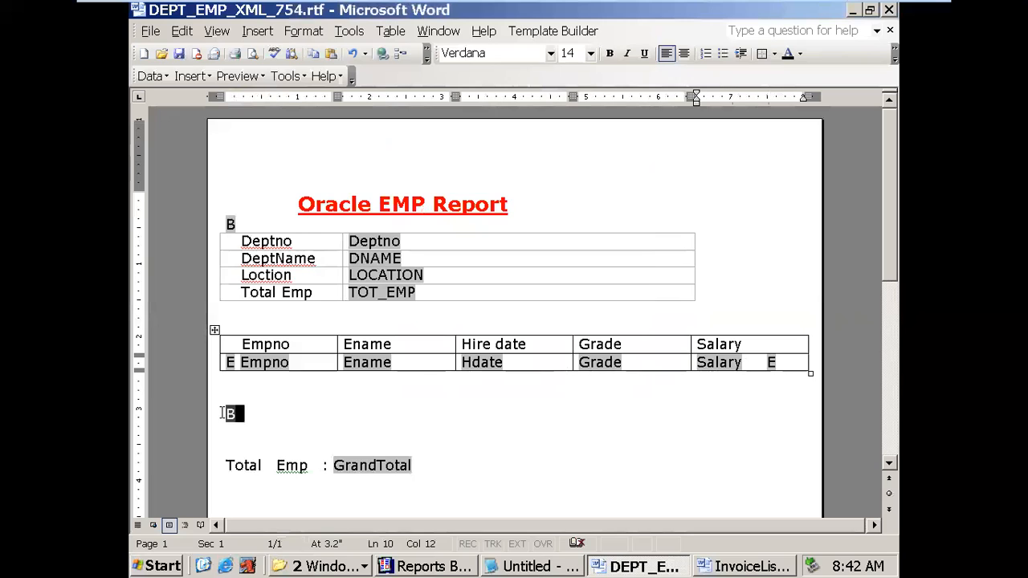
{"action": "left_click", "coordinate": [332, 468]}
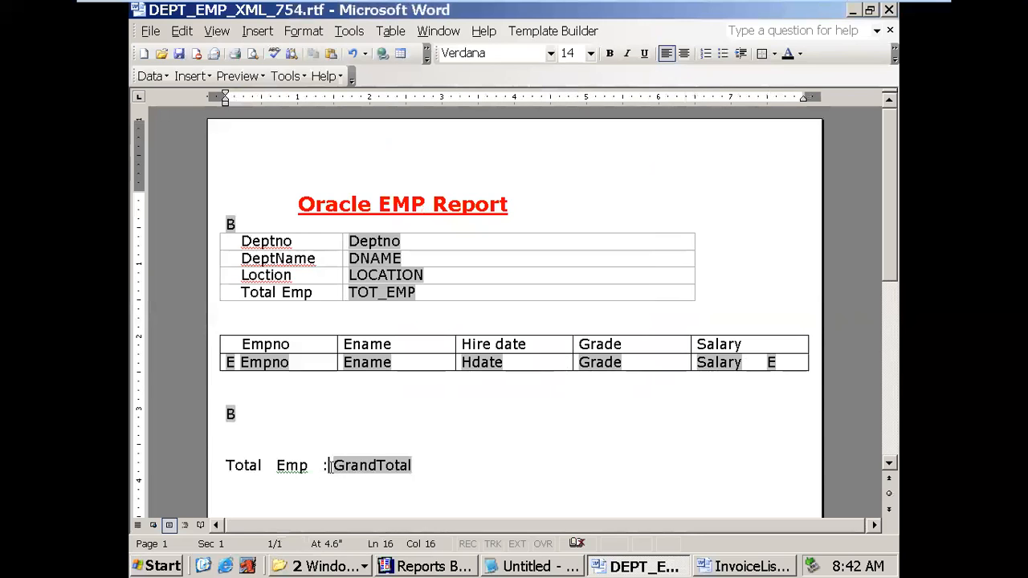
{"action": "left_click", "coordinate": [178, 54]}
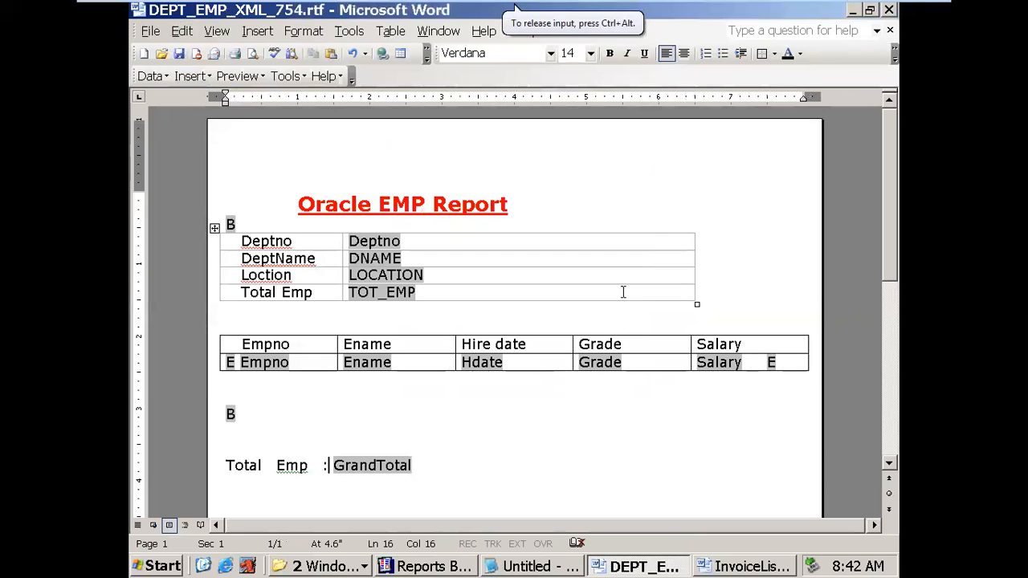
{"action": "left_click", "coordinate": [718, 568]}
{"action": "right_click", "coordinate": [718, 567]}
{"action": "left_click", "coordinate": [739, 555]}
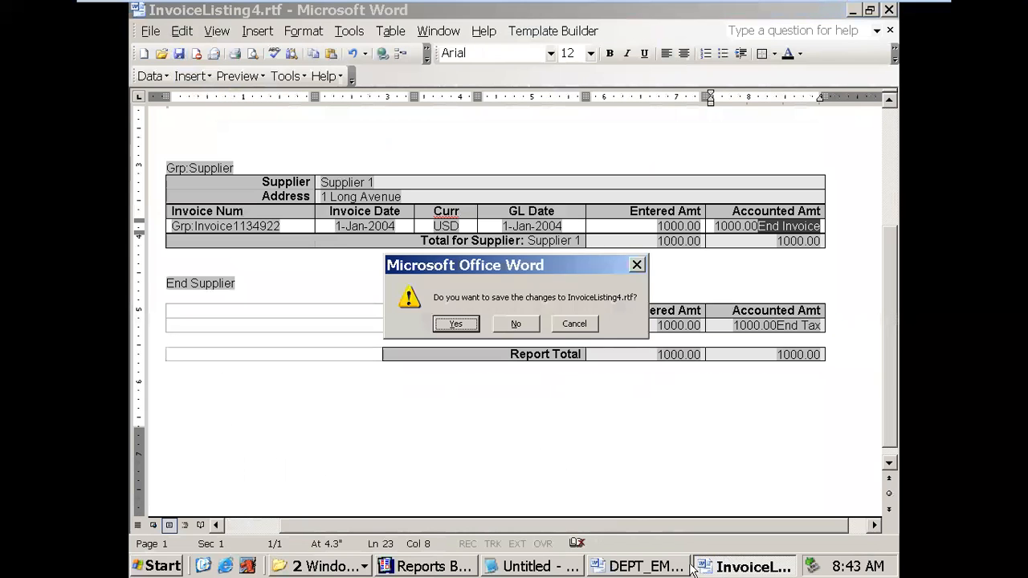
{"action": "left_click", "coordinate": [527, 329]}
{"action": "right_click", "coordinate": [682, 561]}
{"action": "left_click", "coordinate": [684, 550]}
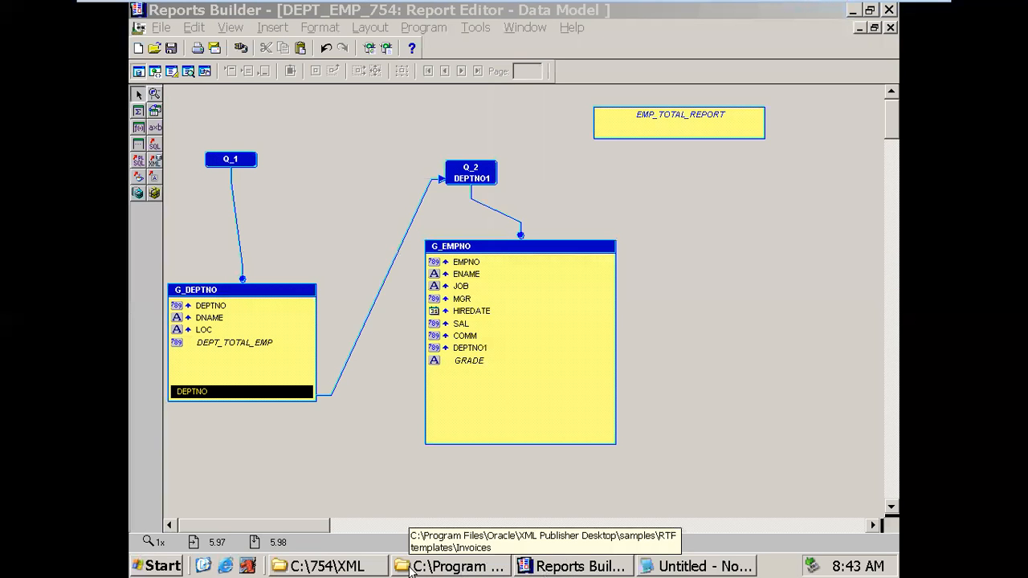
- In C:\754\XML, select the DEPT_EMP_754 .rdf, .xml and .rtf files in turn
{"action": "left_click", "coordinate": [326, 566]}
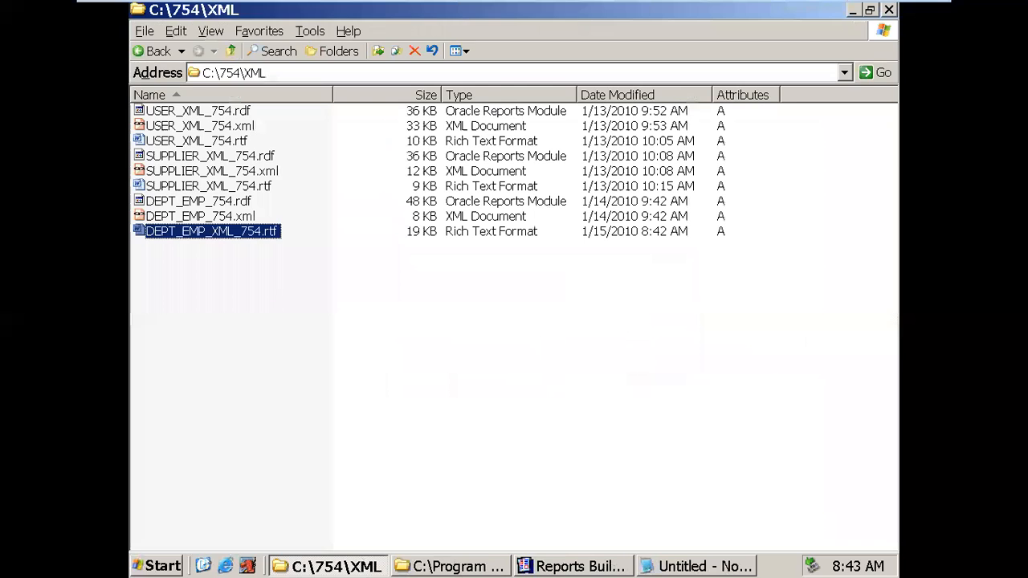
{"action": "left_click", "coordinate": [233, 202]}
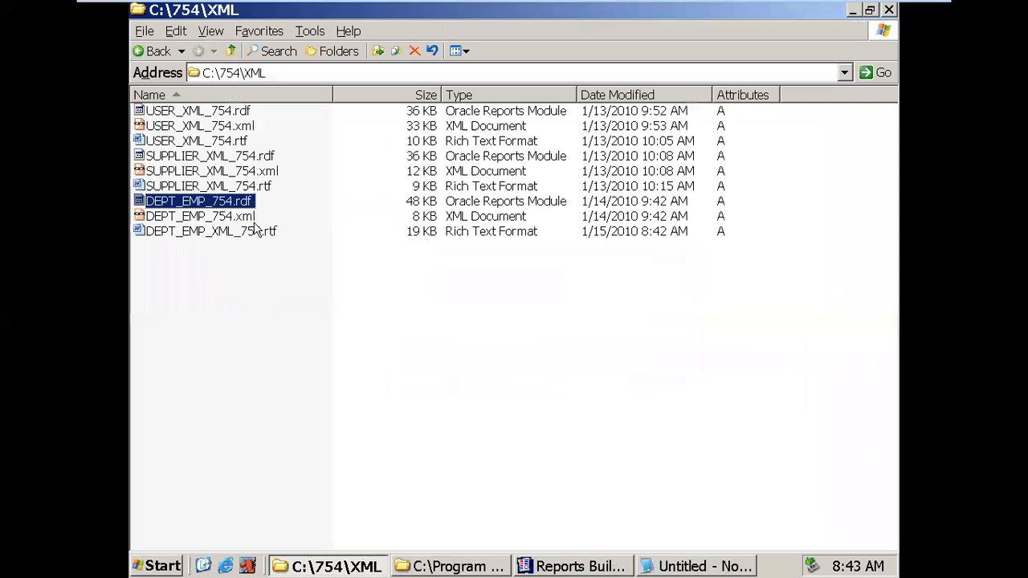
{"action": "left_click", "coordinate": [254, 232]}
{"action": "left_click", "coordinate": [241, 206]}
{"action": "left_click", "coordinate": [246, 233]}
{"action": "left_click", "coordinate": [239, 207]}
{"action": "left_click", "coordinate": [241, 233]}
{"action": "left_click", "coordinate": [244, 219]}
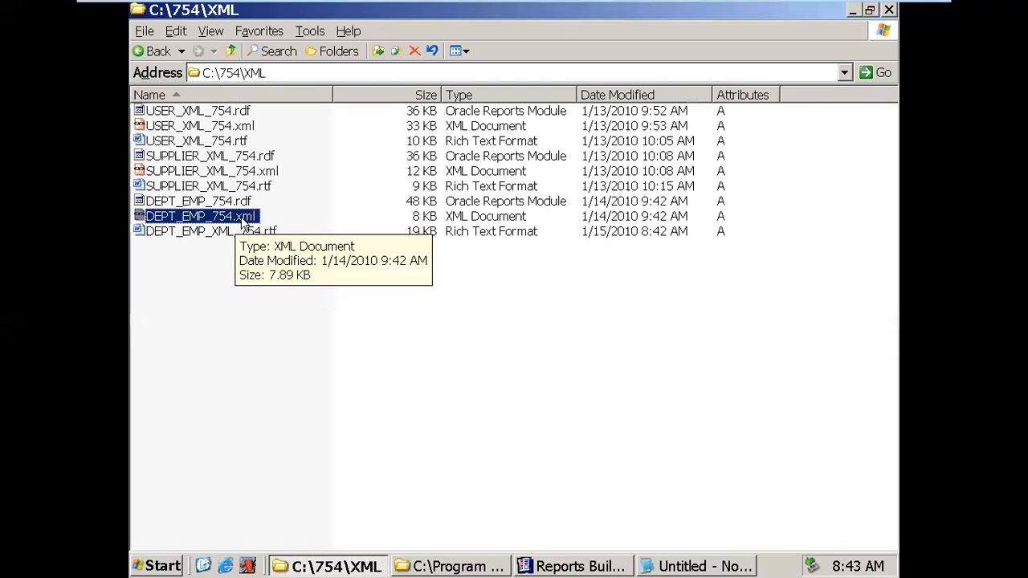
{"action": "left_click", "coordinate": [245, 207]}
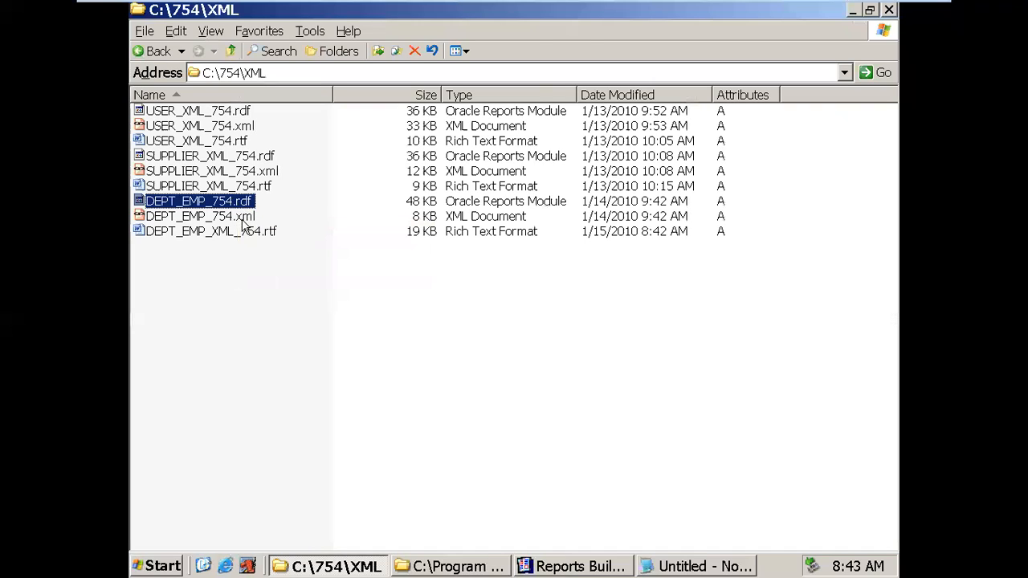
{"action": "left_click", "coordinate": [245, 218]}
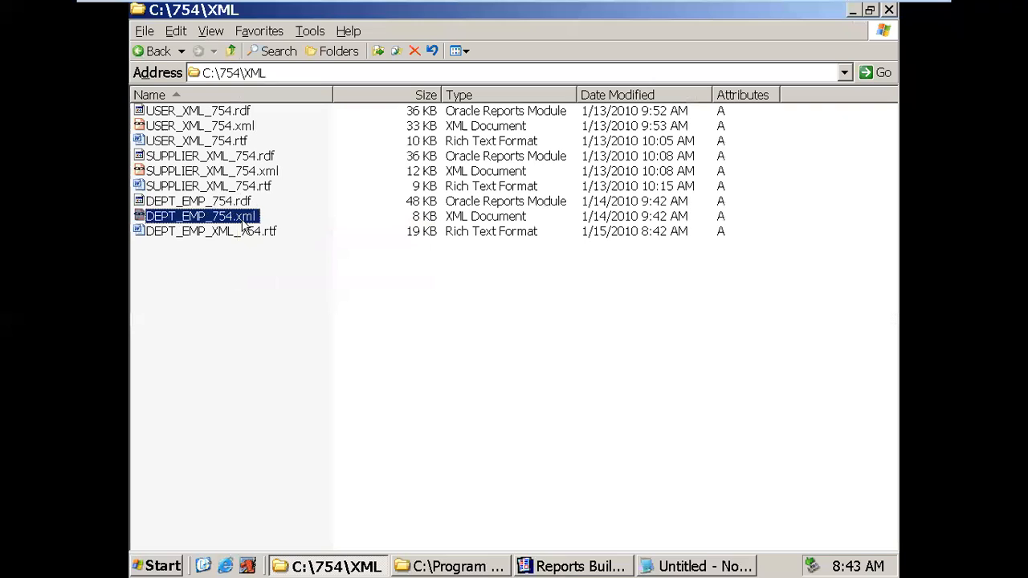
{"action": "left_click", "coordinate": [261, 232]}
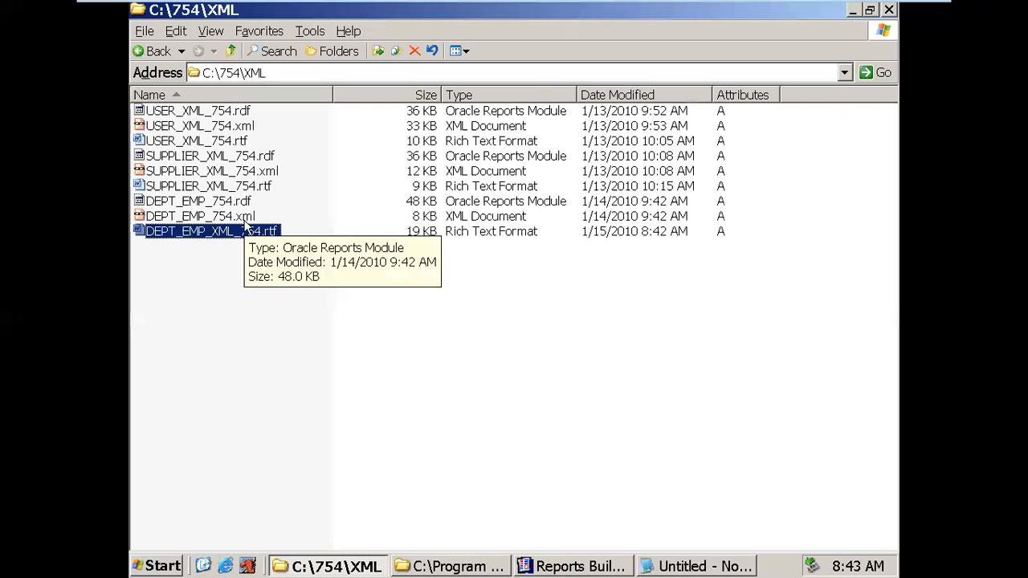
{"action": "left_click", "coordinate": [246, 219]}
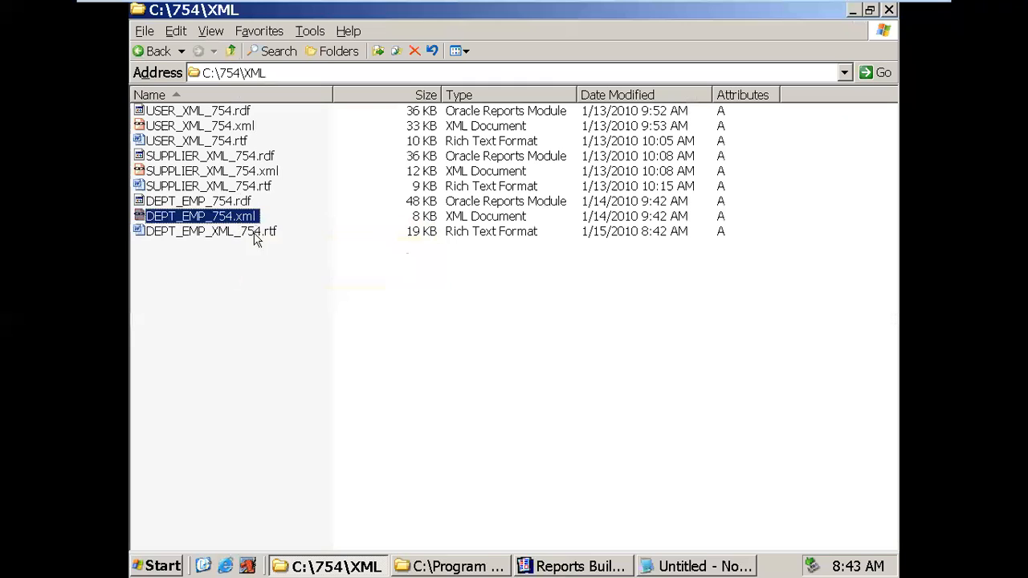
{"action": "left_click", "coordinate": [267, 233]}
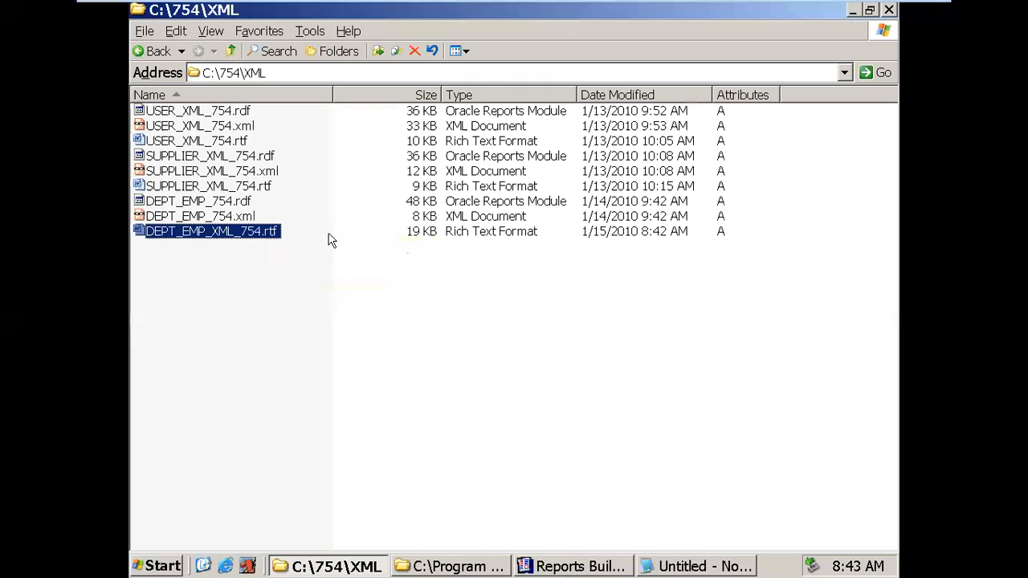
{"action": "left_click", "coordinate": [232, 217]}
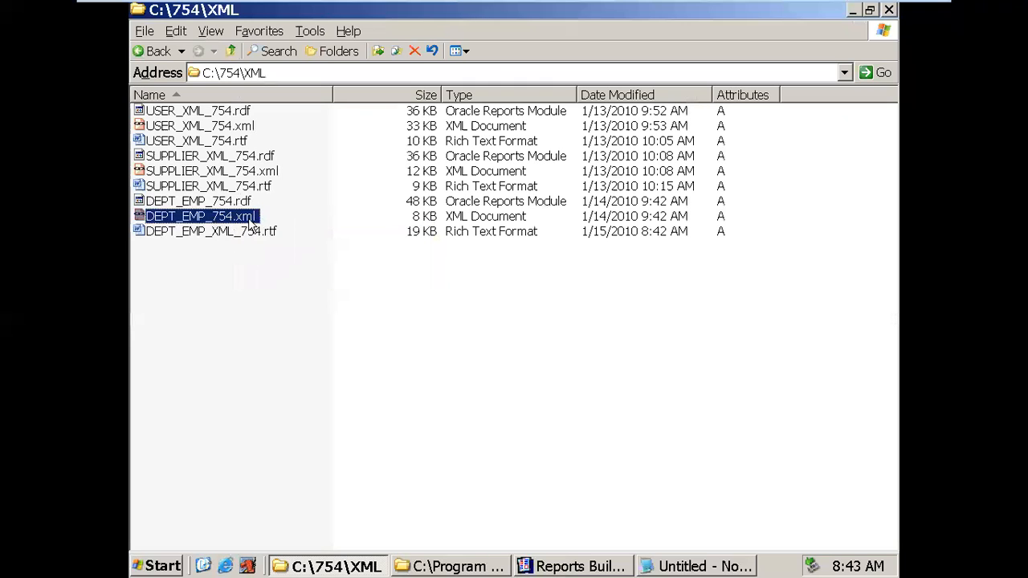
{"action": "left_click", "coordinate": [248, 233]}
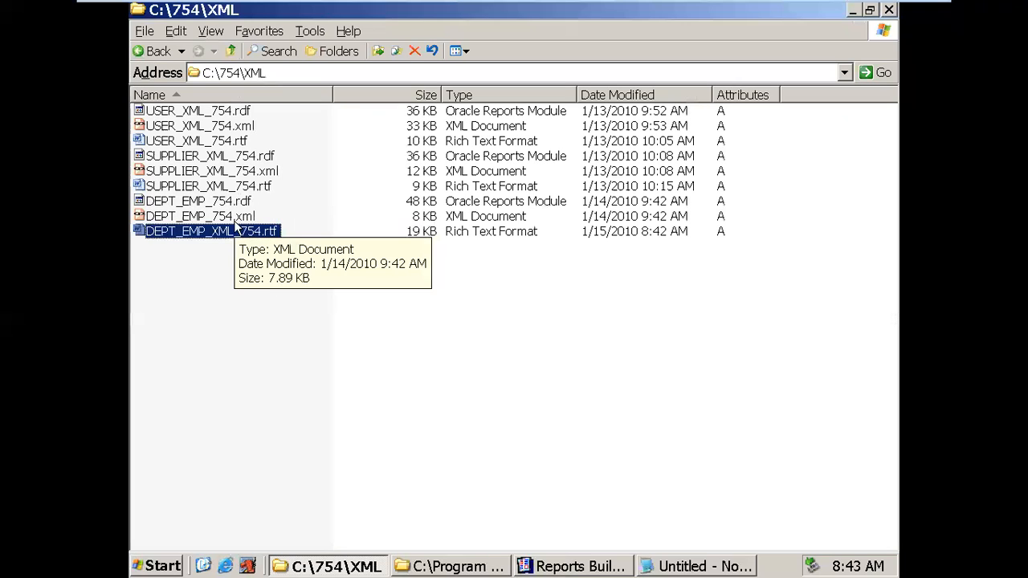
{"action": "left_click", "coordinate": [234, 219]}
- Delete DEPT_EMP_754.xml to the Recycle Bin and minimize the folder window
{"action": "right_click", "coordinate": [243, 226]}
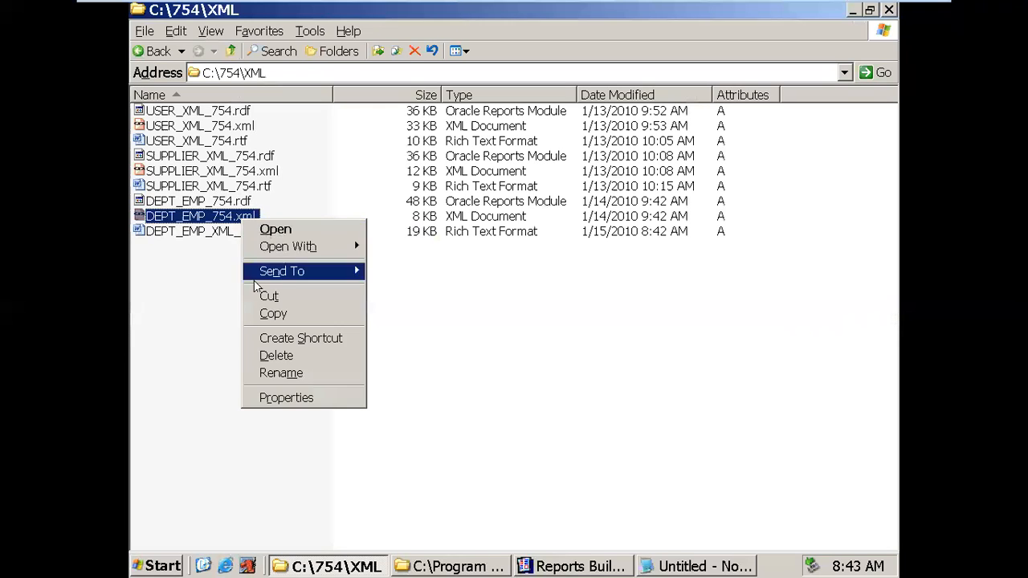
{"action": "left_click", "coordinate": [257, 354]}
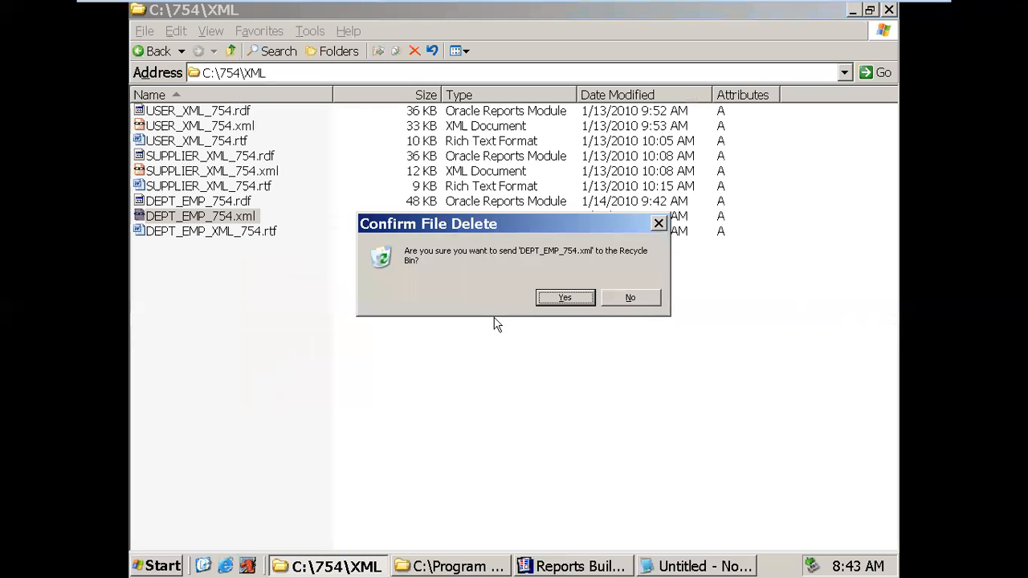
{"action": "left_click", "coordinate": [565, 298]}
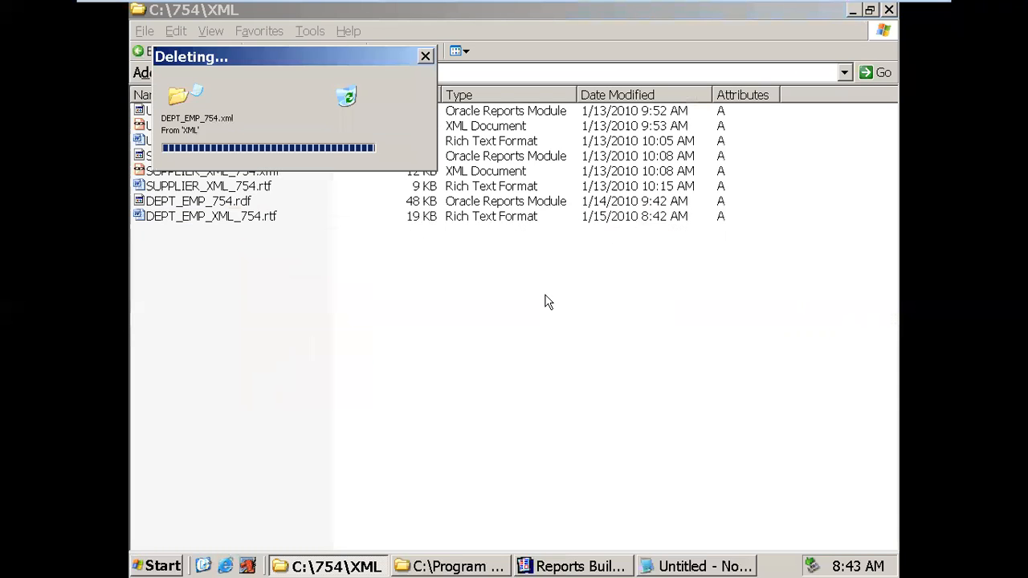
{"action": "left_click", "coordinate": [193, 207]}
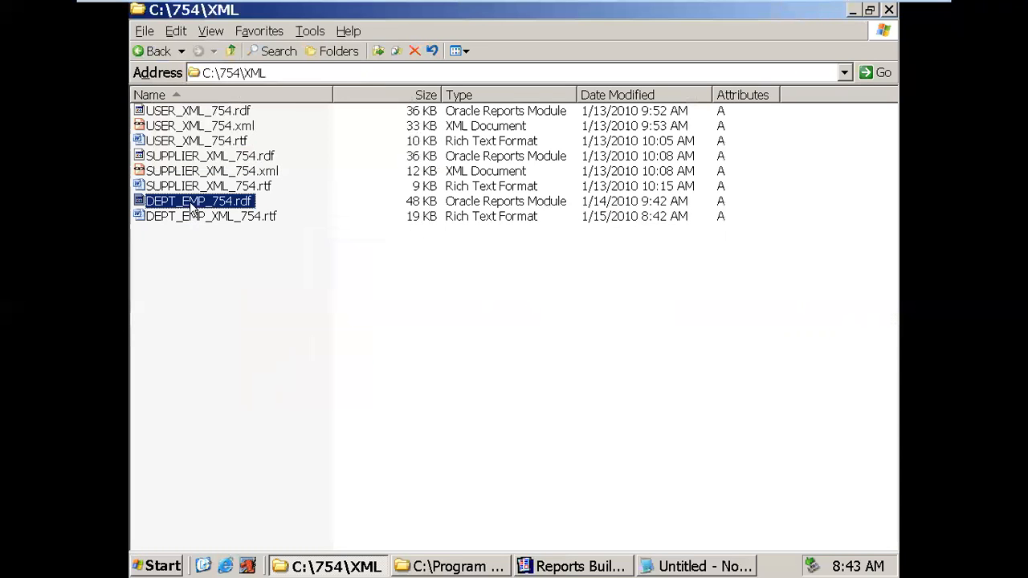
{"action": "left_click", "coordinate": [256, 224]}
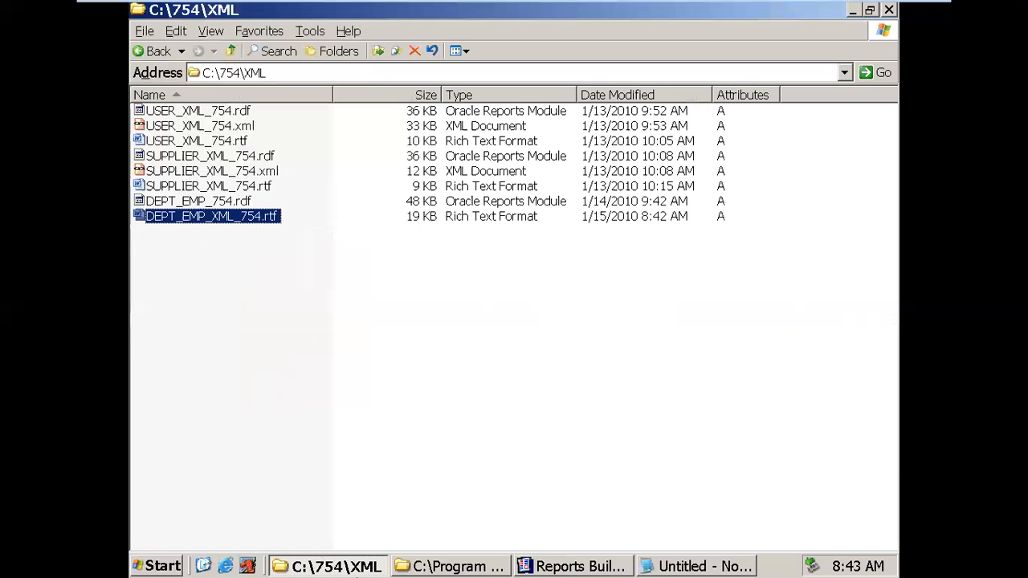
{"action": "left_click", "coordinate": [203, 567]}
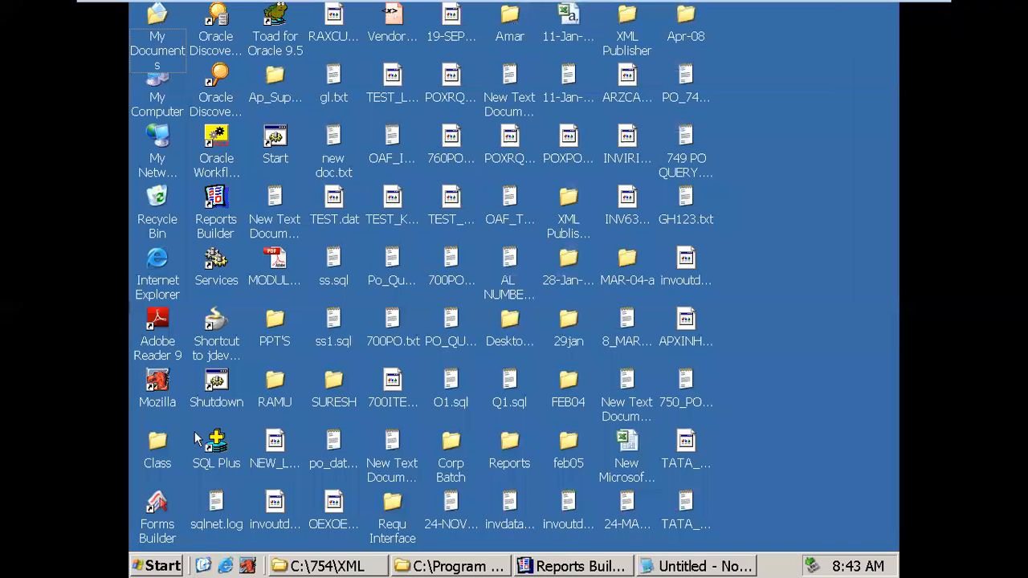
- Open Desktop\Class maximized and sorted by name, enter XML, and open steps.txt in Notepad
{"action": "double_click", "coordinate": [157, 444]}
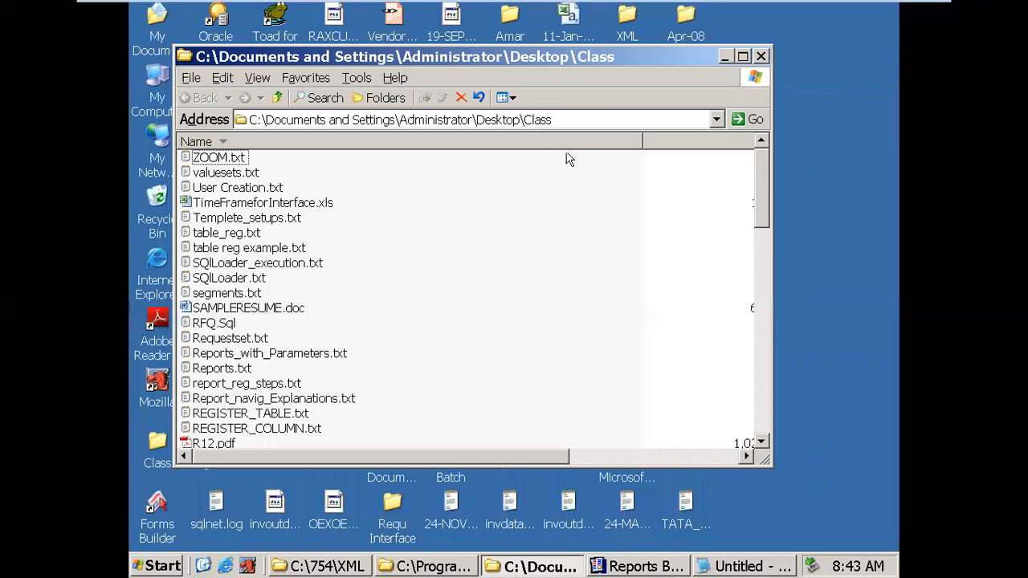
{"action": "left_click", "coordinate": [746, 57]}
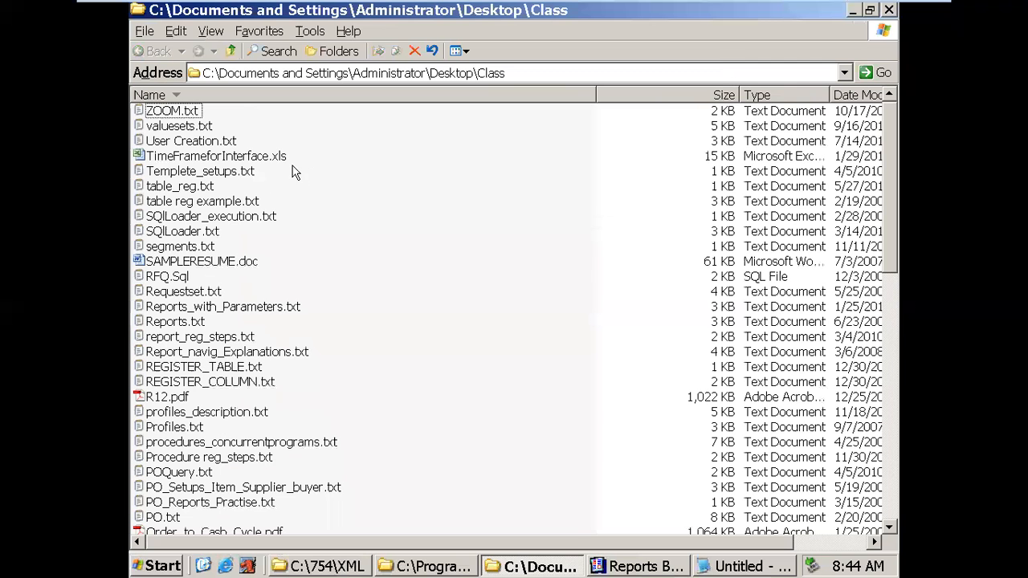
{"action": "left_click", "coordinate": [318, 97]}
{"action": "double_click", "coordinate": [157, 216]}
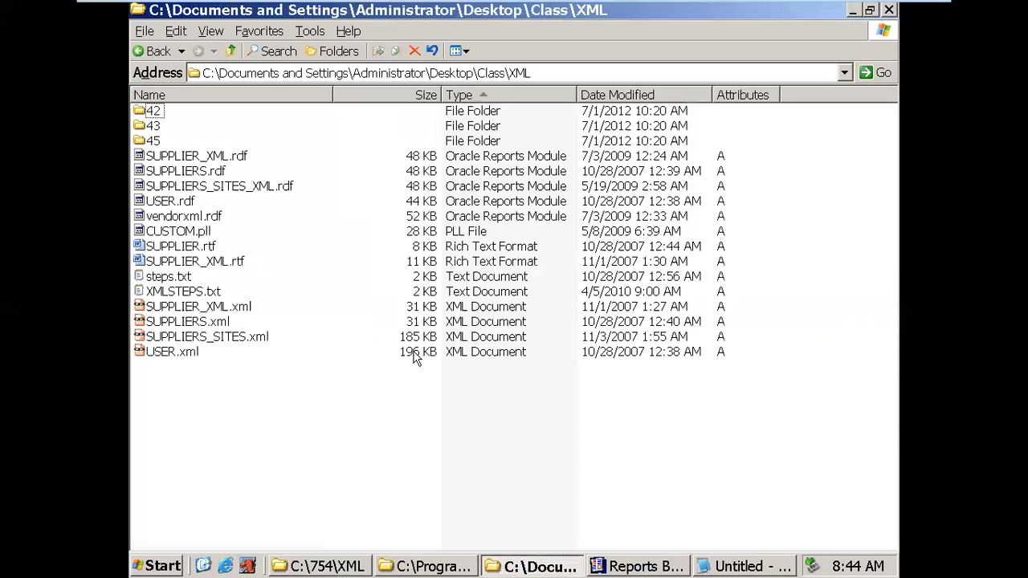
{"action": "left_click", "coordinate": [174, 282]}
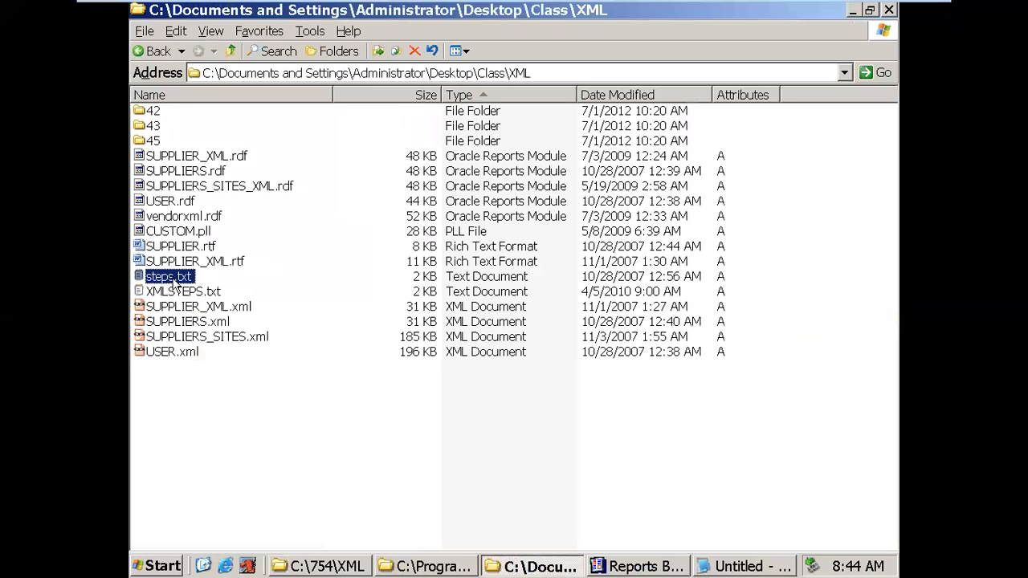
{"action": "left_click", "coordinate": [174, 296]}
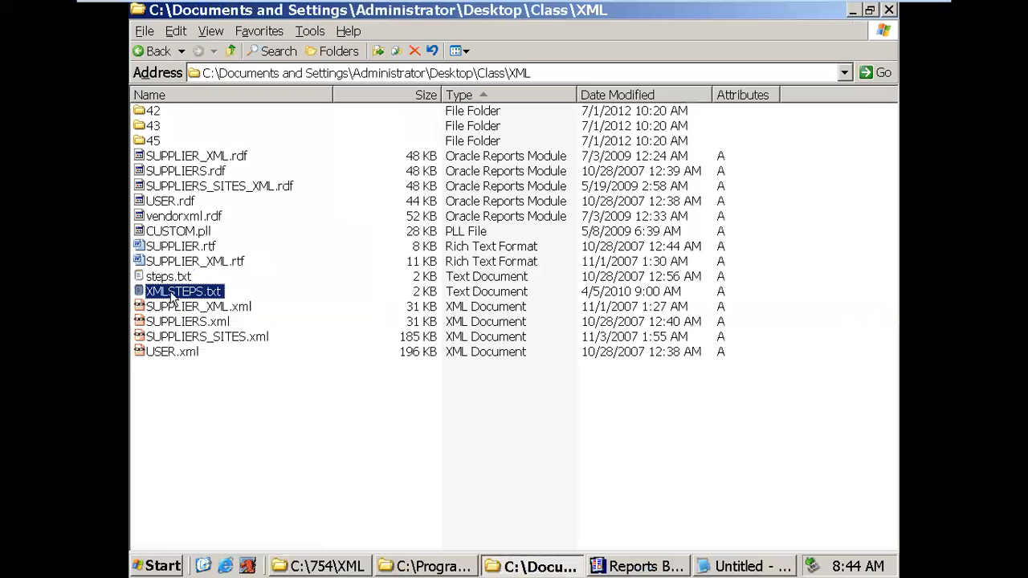
{"action": "double_click", "coordinate": [154, 277]}
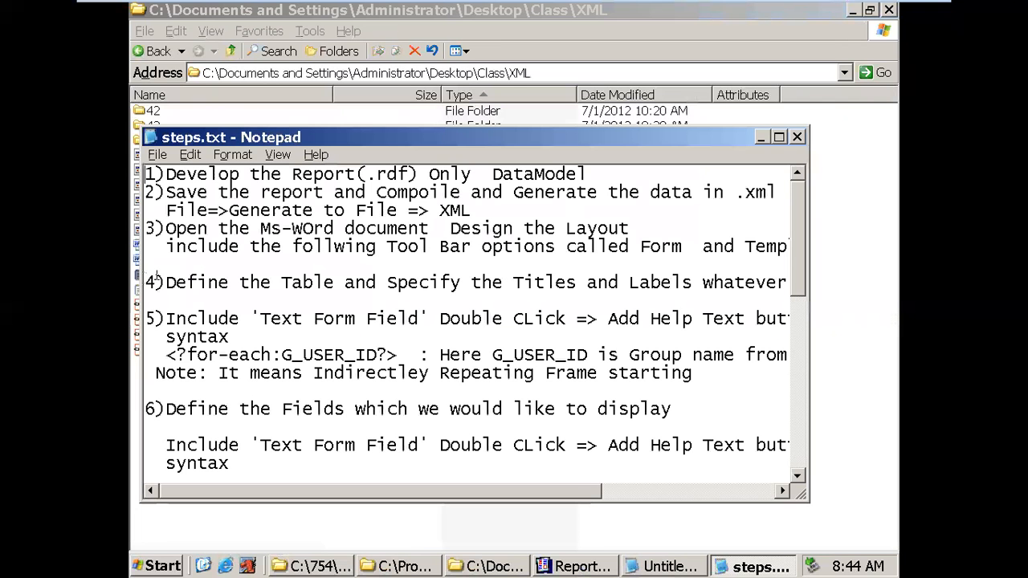
- Review the for-each G_USER_ID and <?Column Name?> syntax in steps.txt, then close it
{"action": "double_click", "coordinate": [481, 136]}
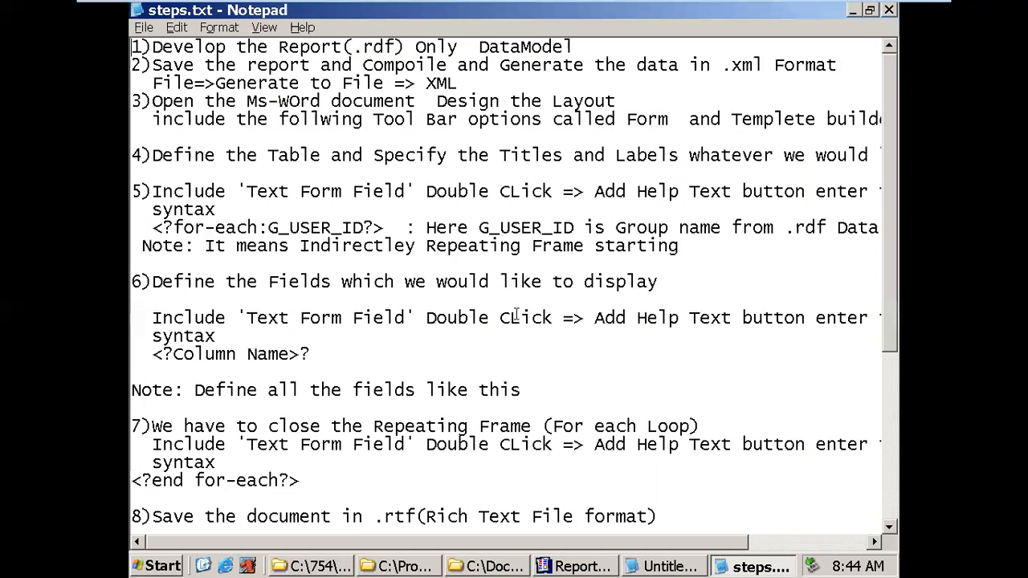
{"action": "left_click_drag", "start_coordinate": [153, 228], "coordinate": [378, 225]}
{"action": "left_click_drag", "start_coordinate": [153, 354], "coordinate": [312, 354]}
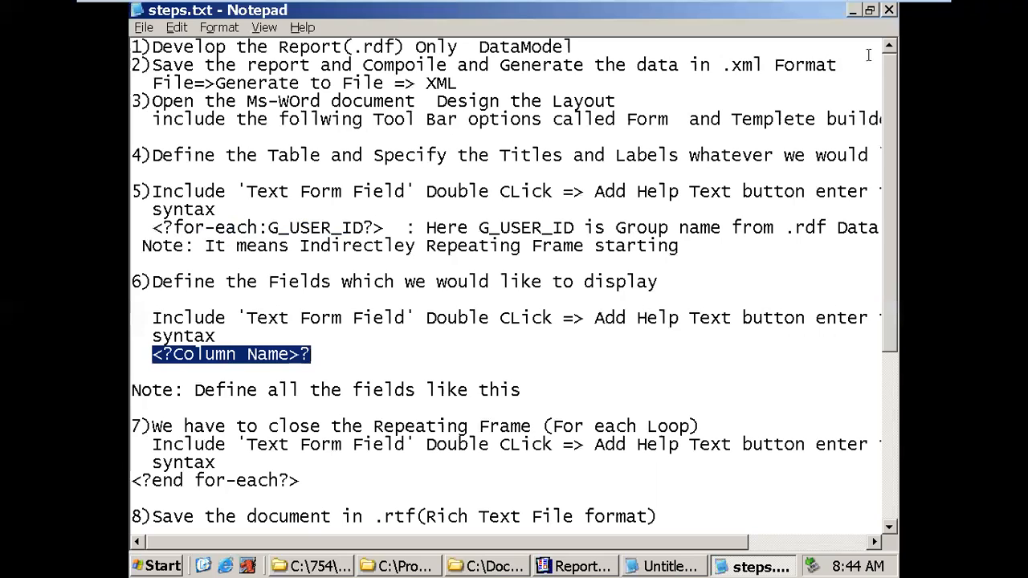
{"action": "left_click", "coordinate": [889, 11]}
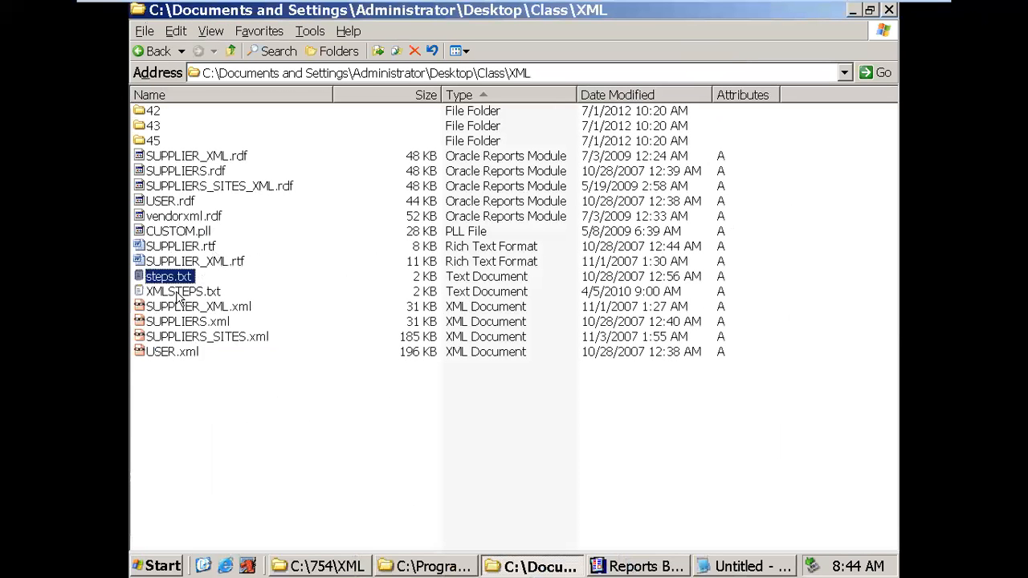
- Open XMLSTEPS.txt maximized and review the .rdf and .rtf registration steps
{"action": "double_click", "coordinate": [178, 292]}
{"action": "double_click", "coordinate": [496, 139]}
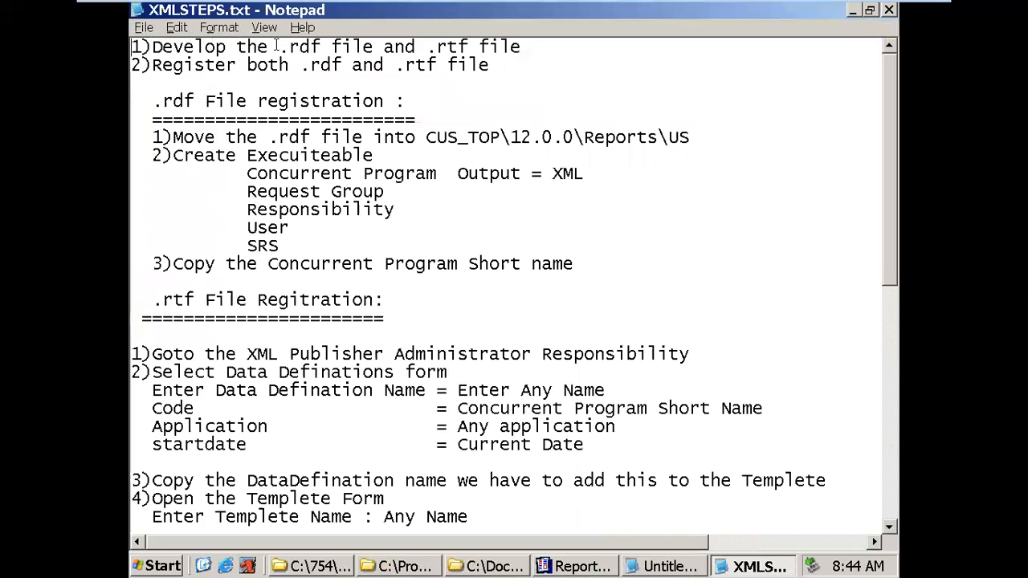
{"action": "left_click_drag", "start_coordinate": [275, 46], "coordinate": [325, 47]}
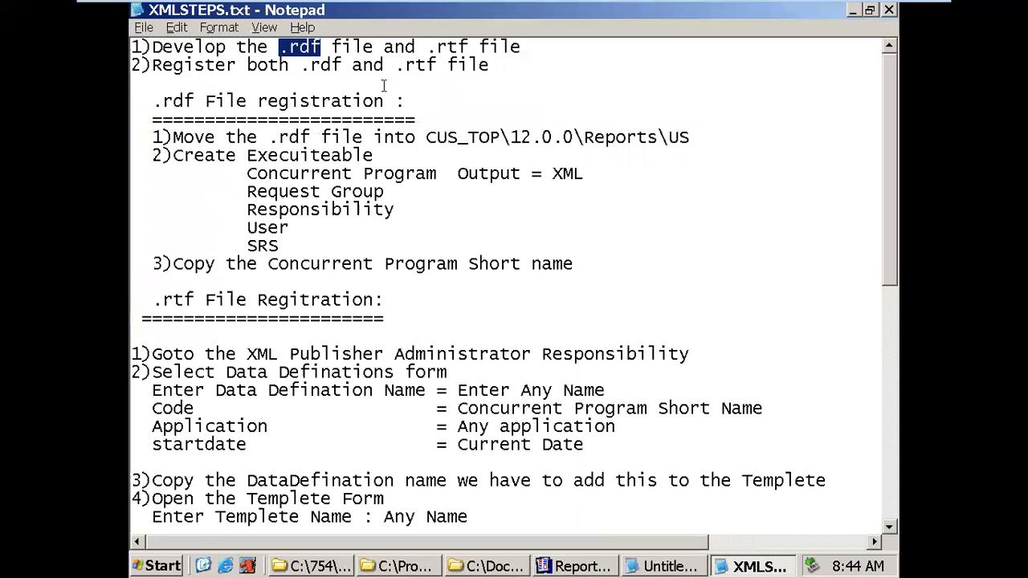
{"action": "left_click_drag", "start_coordinate": [393, 68], "coordinate": [438, 67]}
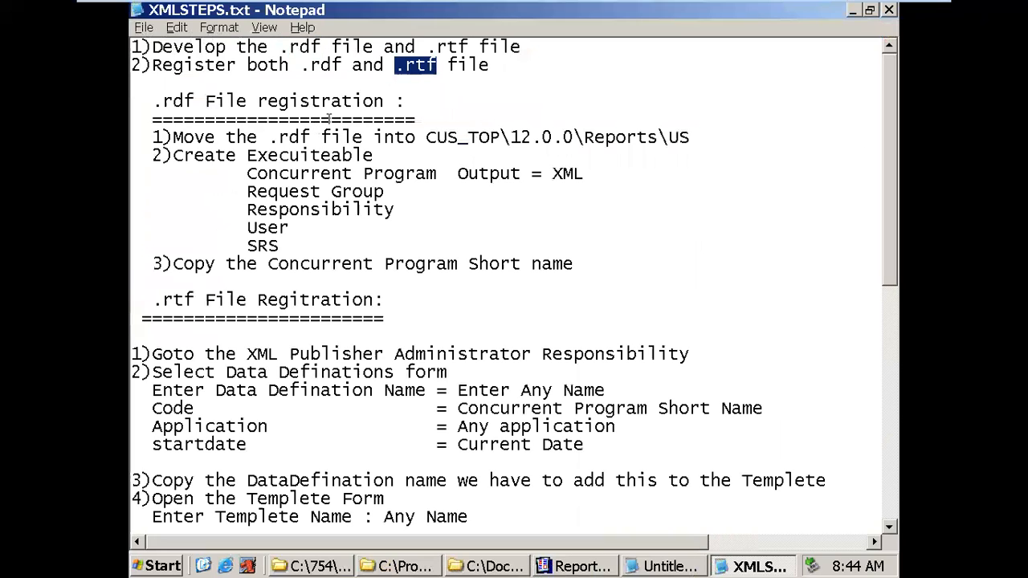
{"action": "left_click_drag", "start_coordinate": [142, 101], "coordinate": [192, 100]}
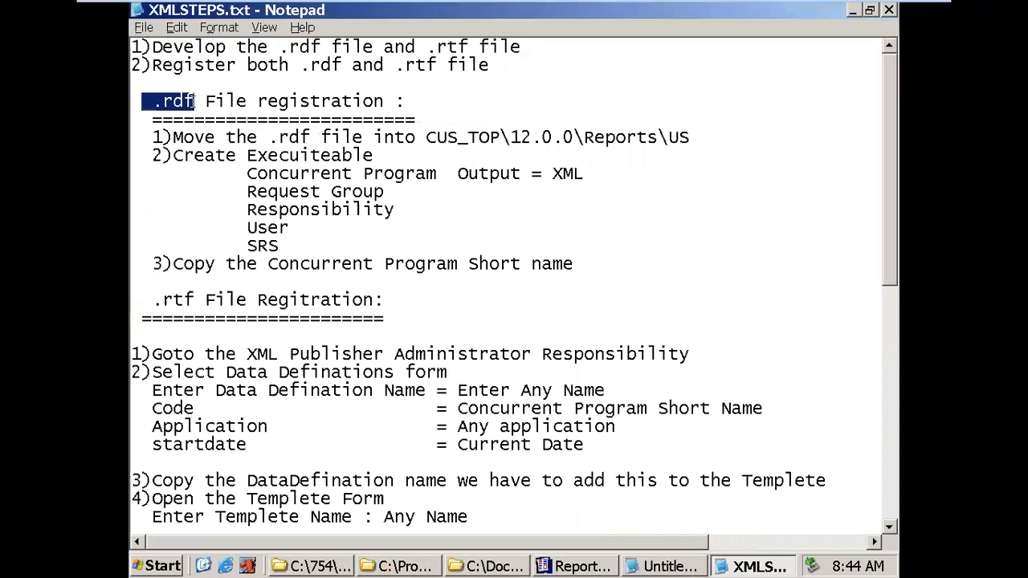
{"action": "left_click_drag", "start_coordinate": [152, 137], "coordinate": [572, 265]}
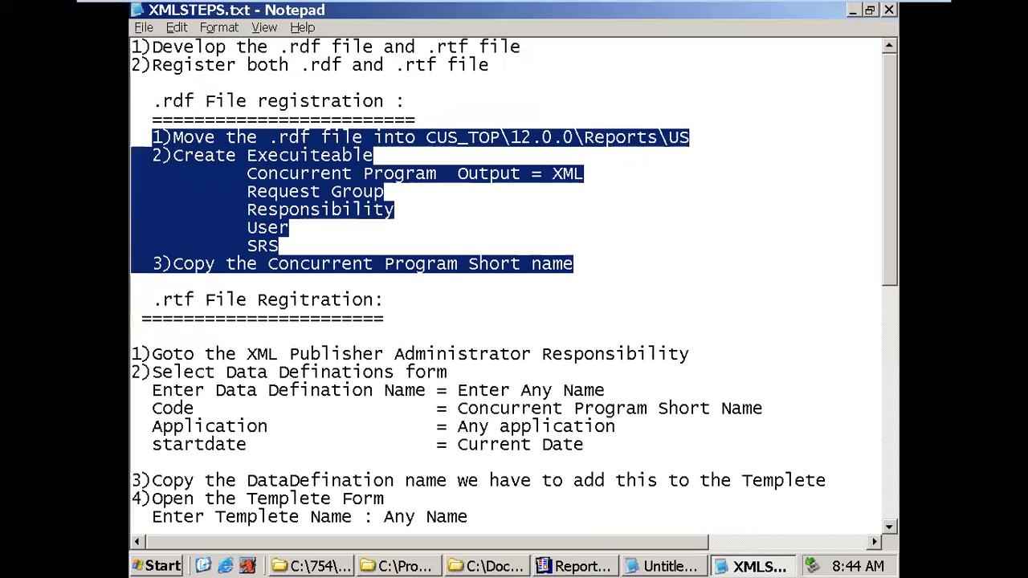
{"action": "left_click_drag", "start_coordinate": [135, 303], "coordinate": [202, 300]}
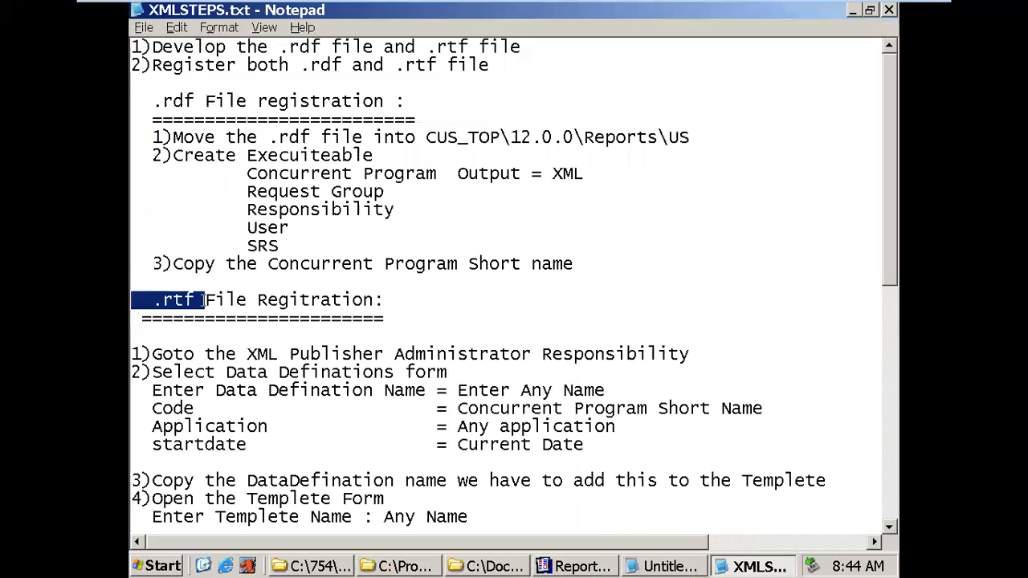
- Review the Data Definations and Templete form steps, then return to the desktop
{"action": "scroll", "coordinate": [440, 430], "scroll_direction": "down", "scroll_amount": 3}
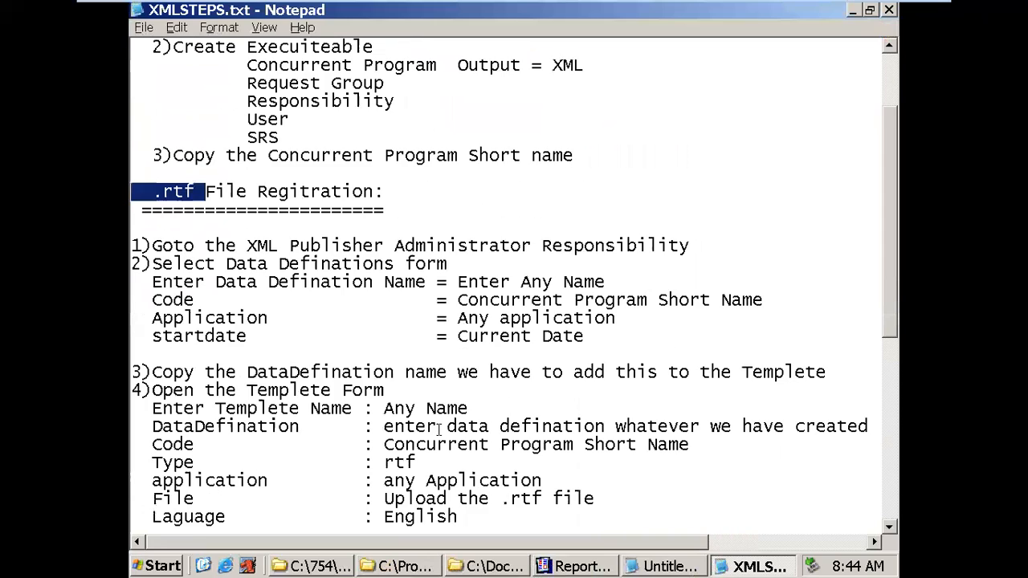
{"action": "left_click_drag", "start_coordinate": [227, 211], "coordinate": [395, 211]}
{"action": "left_click_drag", "start_coordinate": [247, 338], "coordinate": [337, 337]}
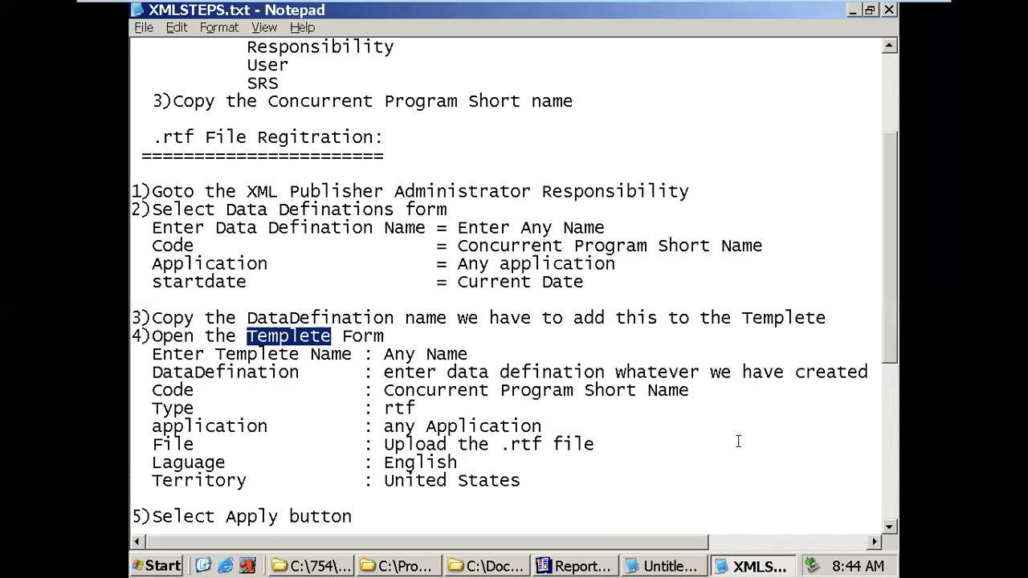
{"action": "left_click", "coordinate": [203, 566]}
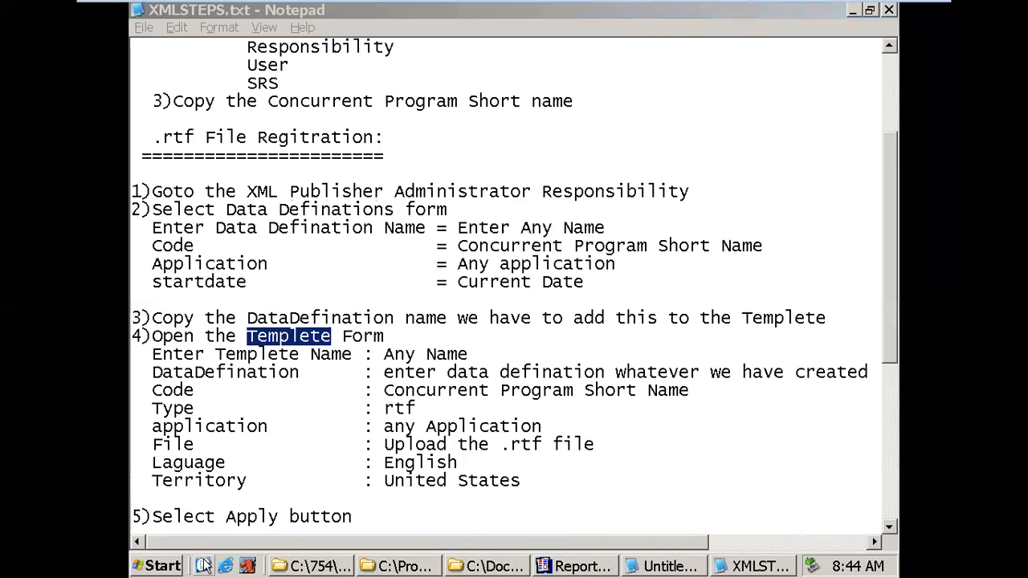
- Refresh the desktop and launch the Mozilla browser
{"action": "right_click", "coordinate": [750, 232]}
{"action": "left_click", "coordinate": [727, 261]}
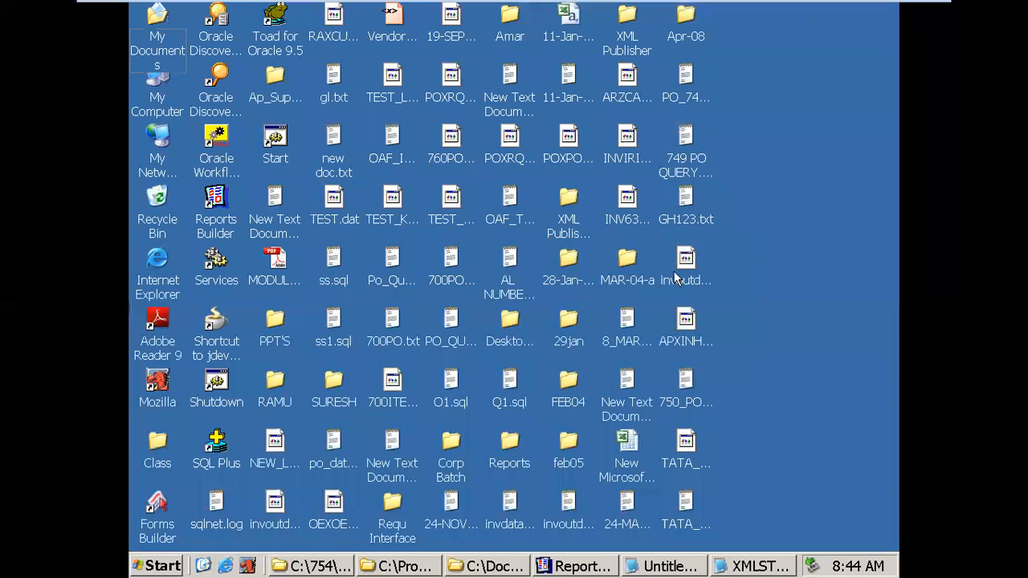
{"action": "left_click", "coordinate": [248, 566]}
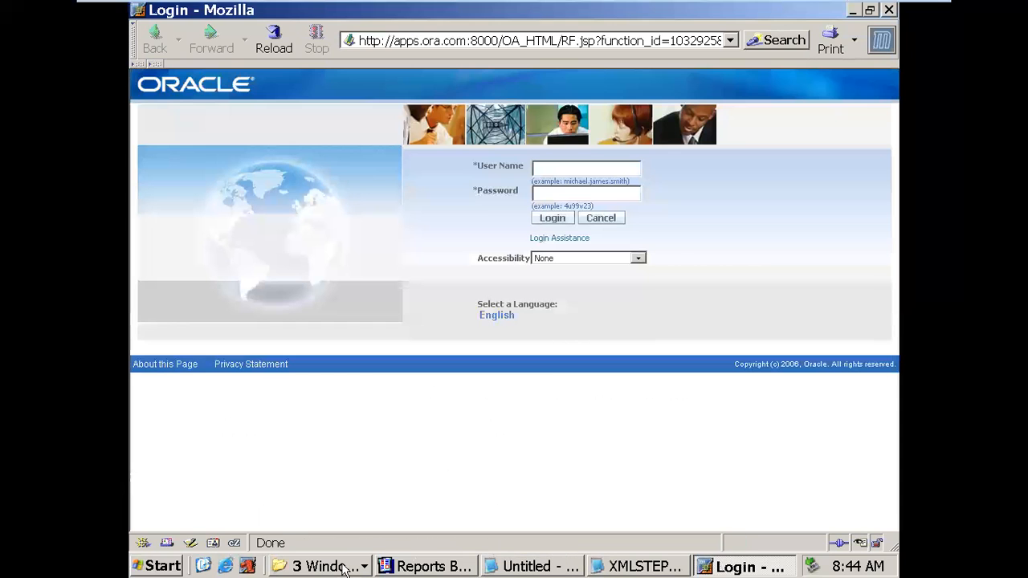
- Copy DEPT_EMP_754.rdf from the C:\754\XML folder
{"action": "left_click", "coordinate": [325, 566]}
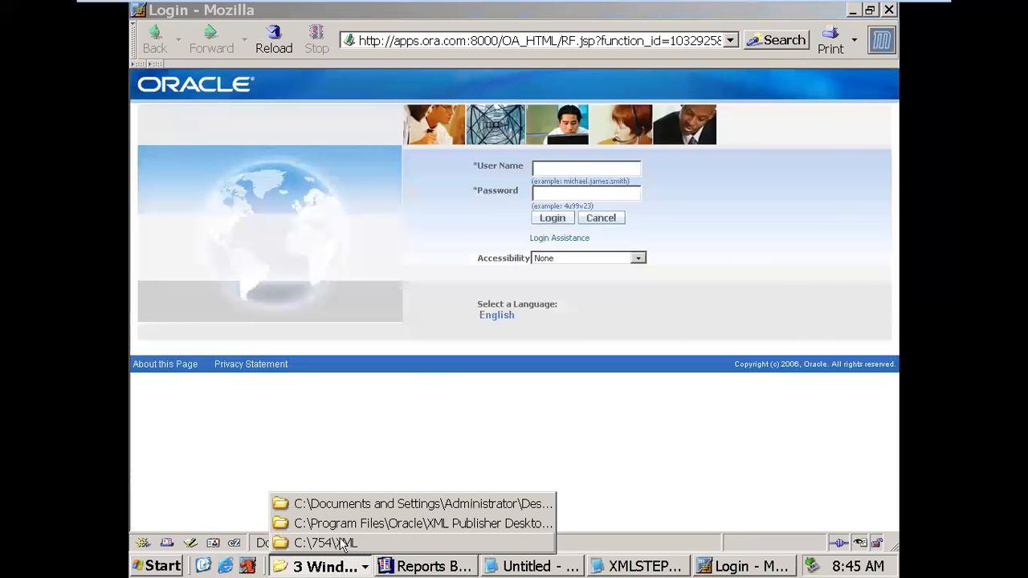
{"action": "left_click", "coordinate": [344, 544]}
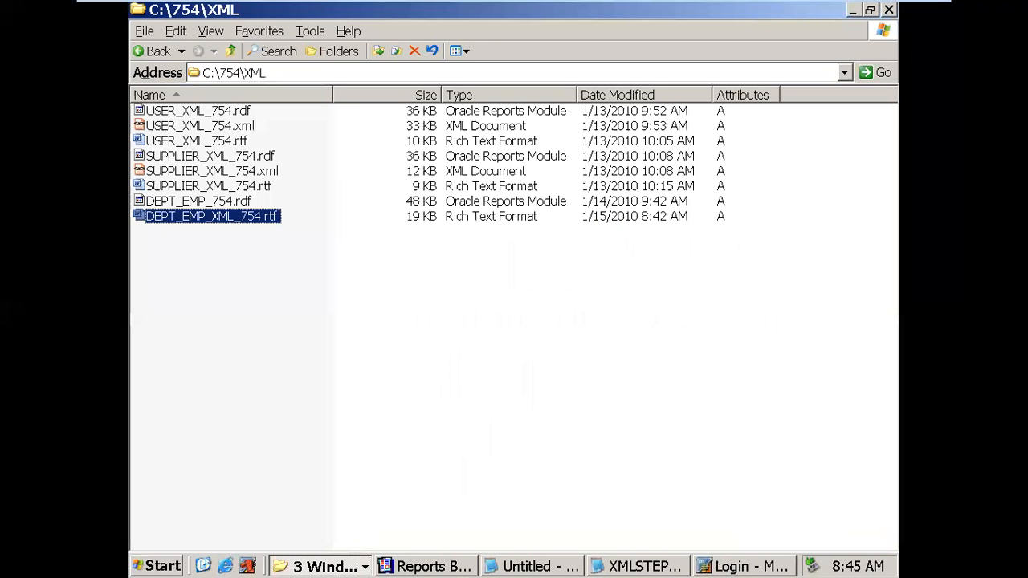
{"action": "left_click", "coordinate": [249, 204]}
{"action": "right_click", "coordinate": [248, 205]}
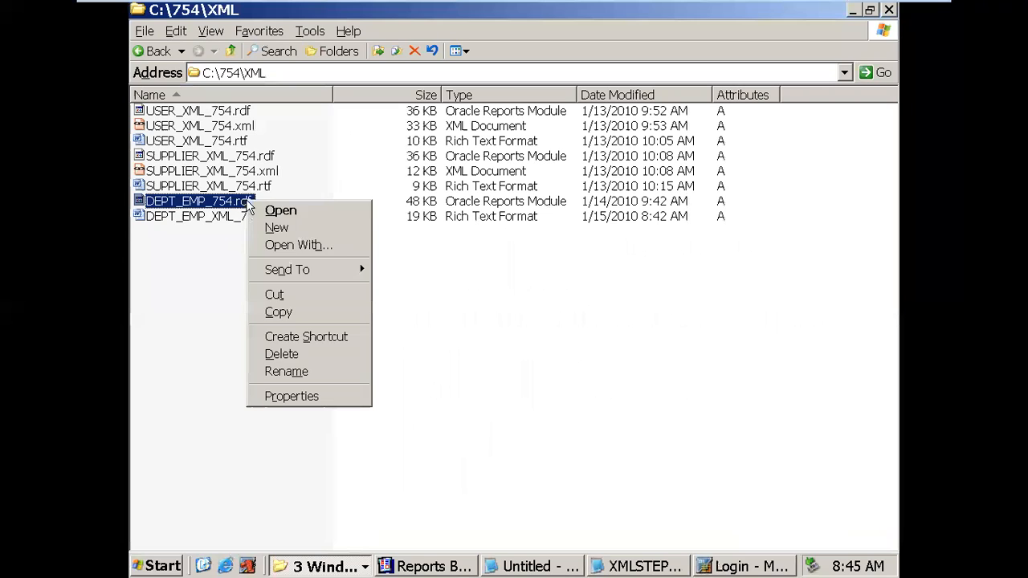
{"action": "left_click", "coordinate": [271, 314]}
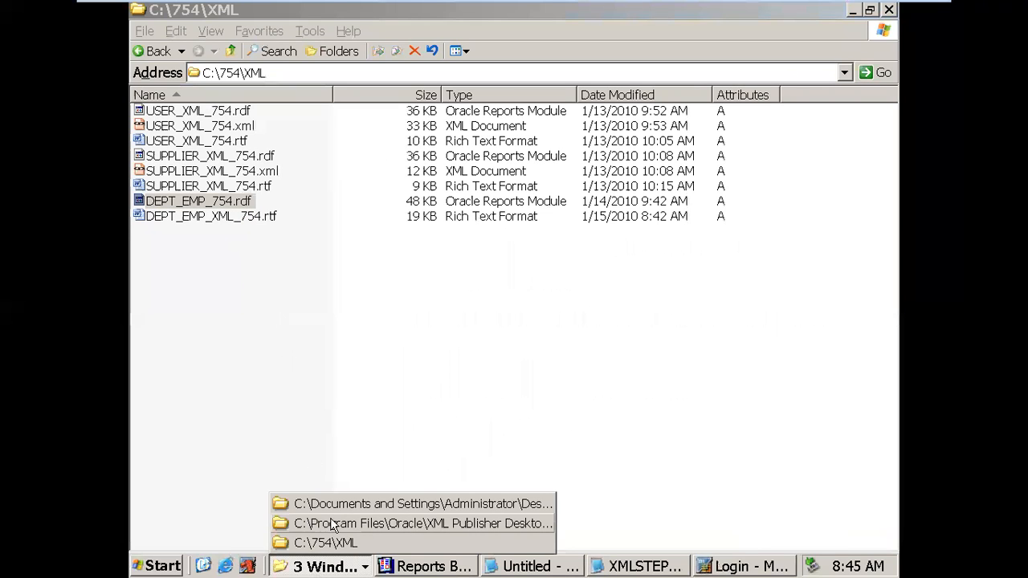
- Close the XML Publisher and Documents and Settings folder windows
{"action": "right_click", "coordinate": [332, 522]}
{"action": "left_click", "coordinate": [364, 507]}
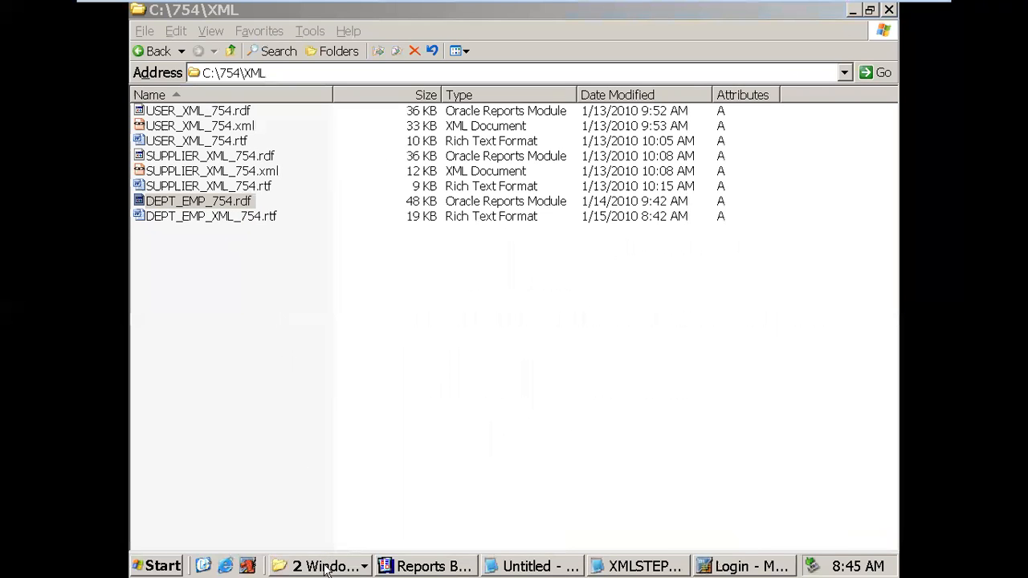
{"action": "left_click", "coordinate": [327, 567]}
{"action": "right_click", "coordinate": [341, 524]}
{"action": "left_click", "coordinate": [341, 518]}
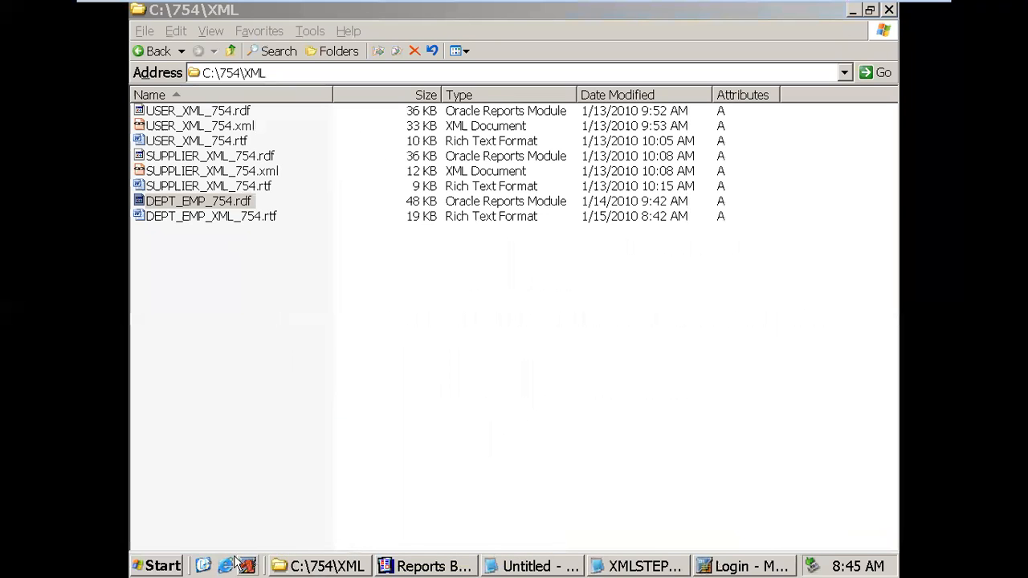
{"action": "left_click", "coordinate": [203, 566]}
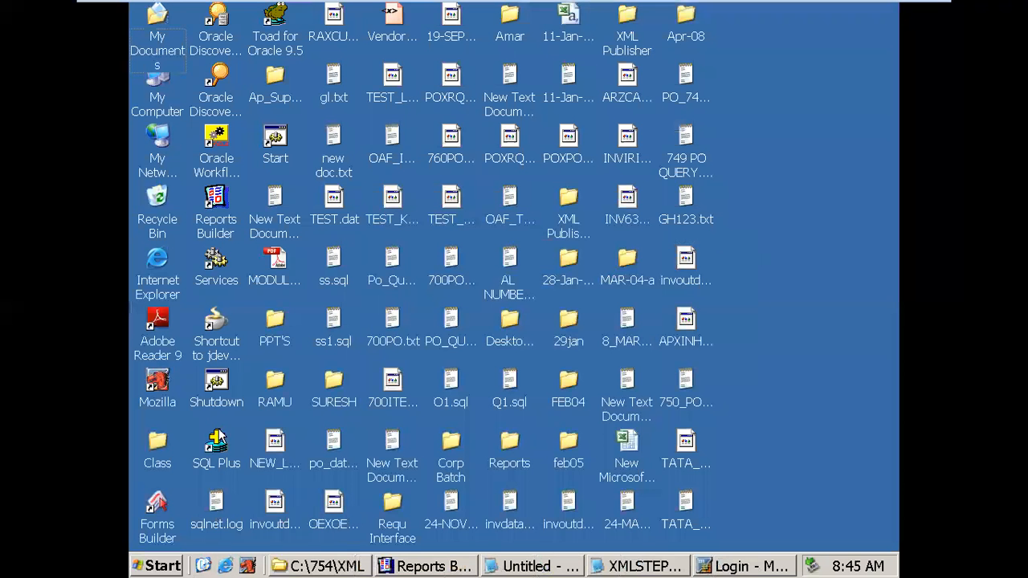
- Close Reports Builder, saving changes to DEPT_EMP_754
{"action": "left_click", "coordinate": [424, 566]}
{"action": "right_click", "coordinate": [430, 564]}
{"action": "left_click", "coordinate": [447, 554]}
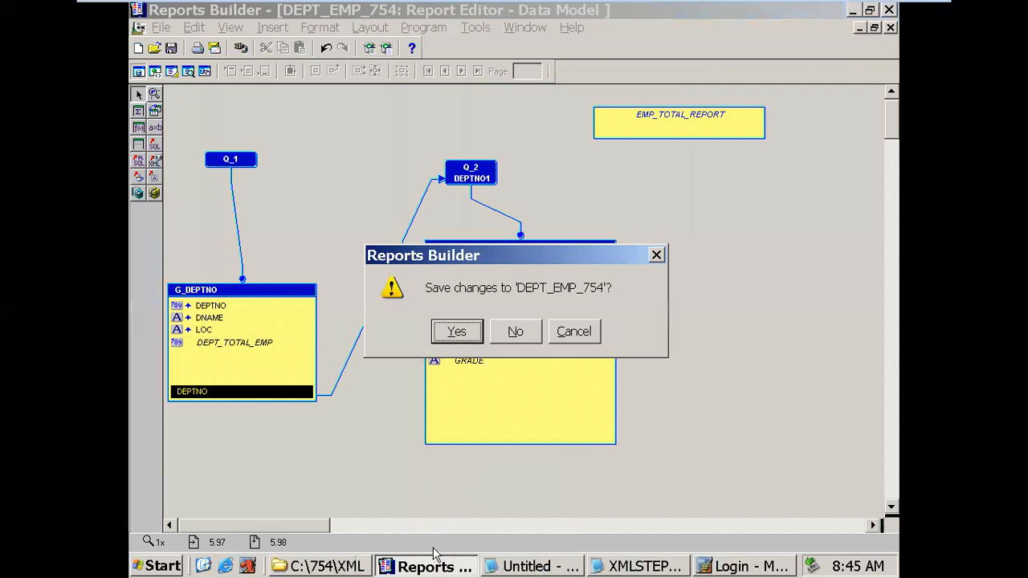
{"action": "left_click", "coordinate": [461, 341]}
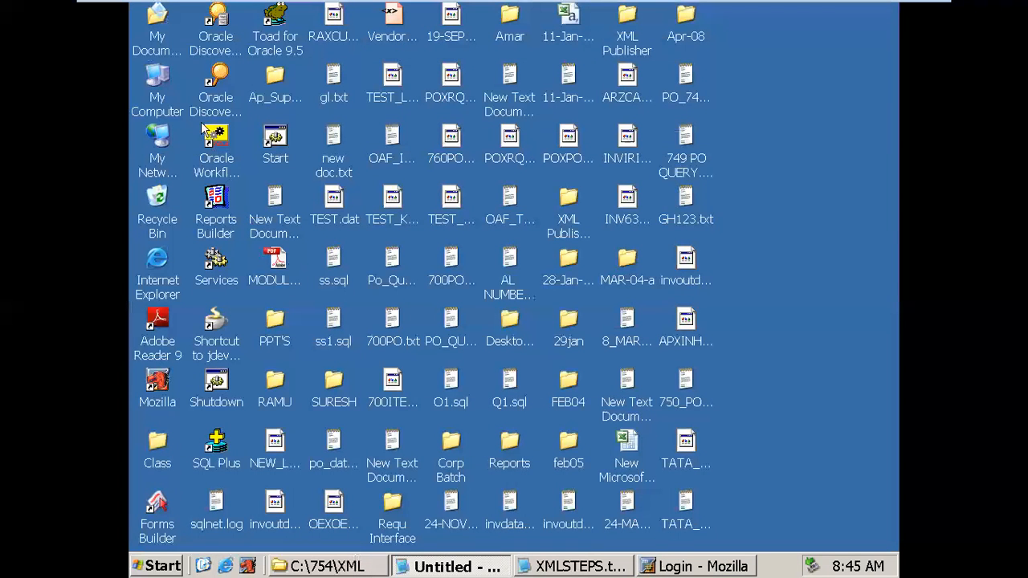
- Browse from My Computer to D:\oracle\VIS\apps\apps_st\appl and jump to the po folder
{"action": "double_click", "coordinate": [157, 90]}
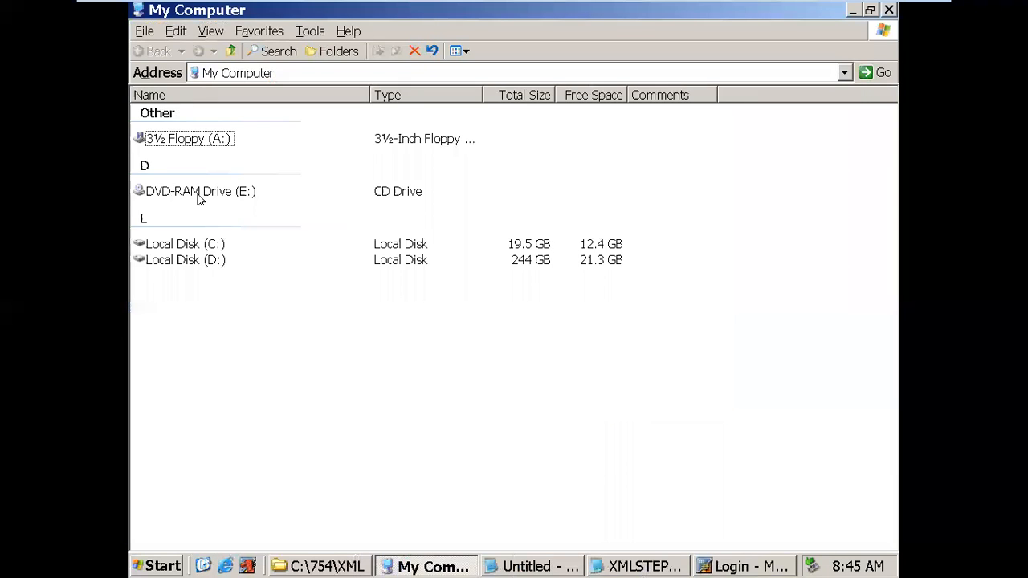
{"action": "double_click", "coordinate": [207, 263]}
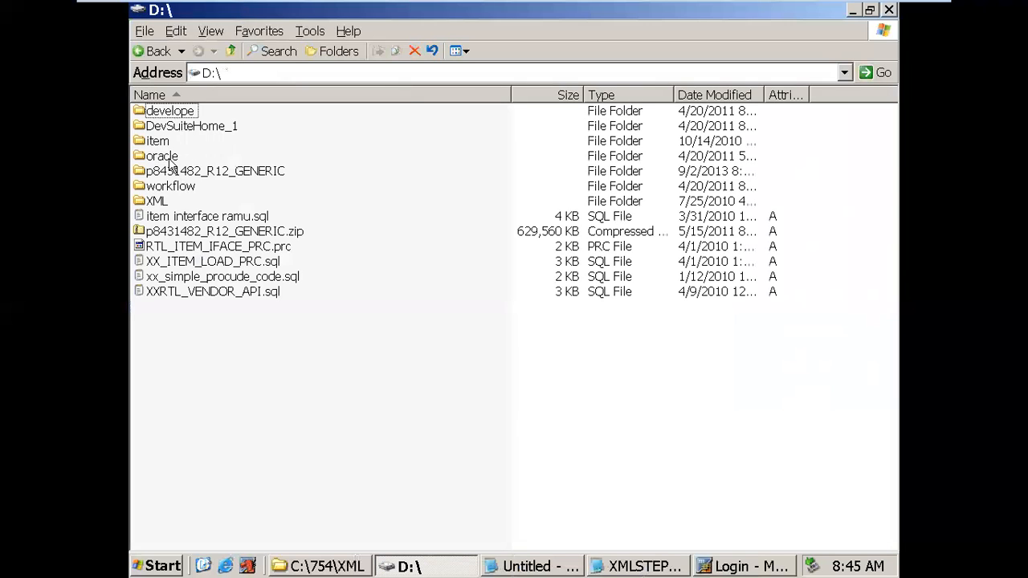
{"action": "double_click", "coordinate": [170, 161]}
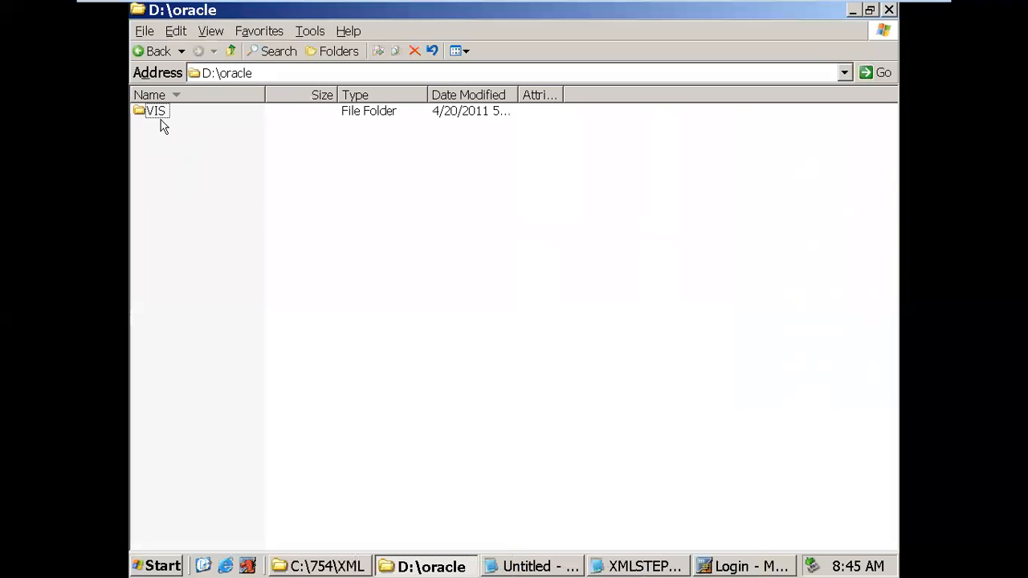
{"action": "double_click", "coordinate": [159, 113]}
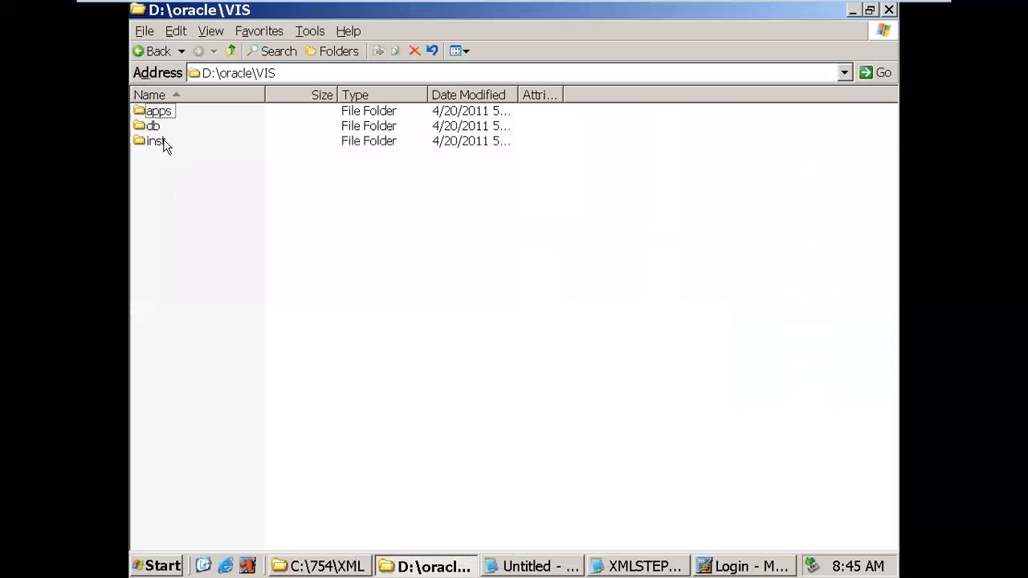
{"action": "double_click", "coordinate": [170, 114]}
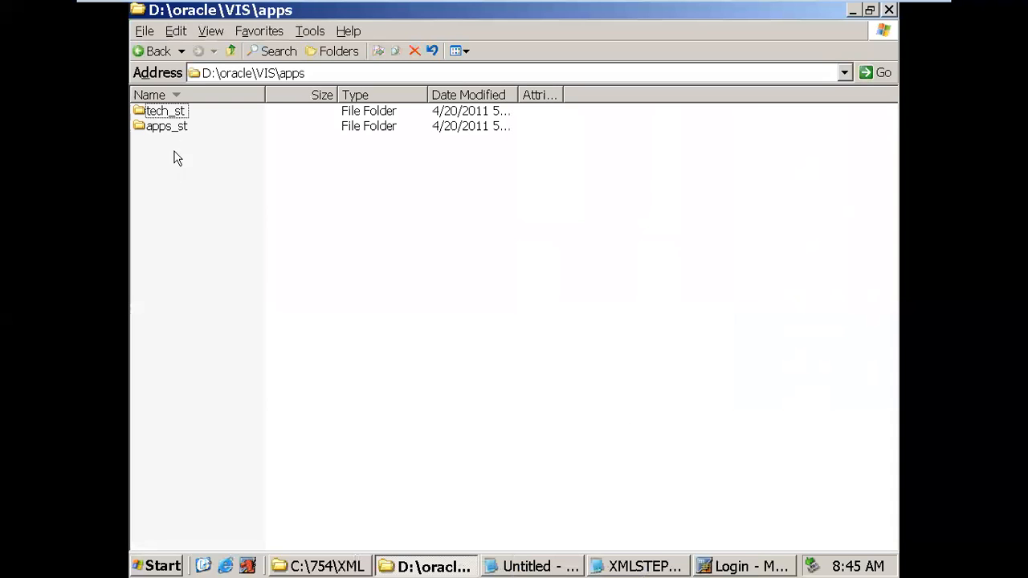
{"action": "double_click", "coordinate": [178, 127]}
{"action": "double_click", "coordinate": [158, 129]}
{"action": "left_click", "coordinate": [149, 277]}
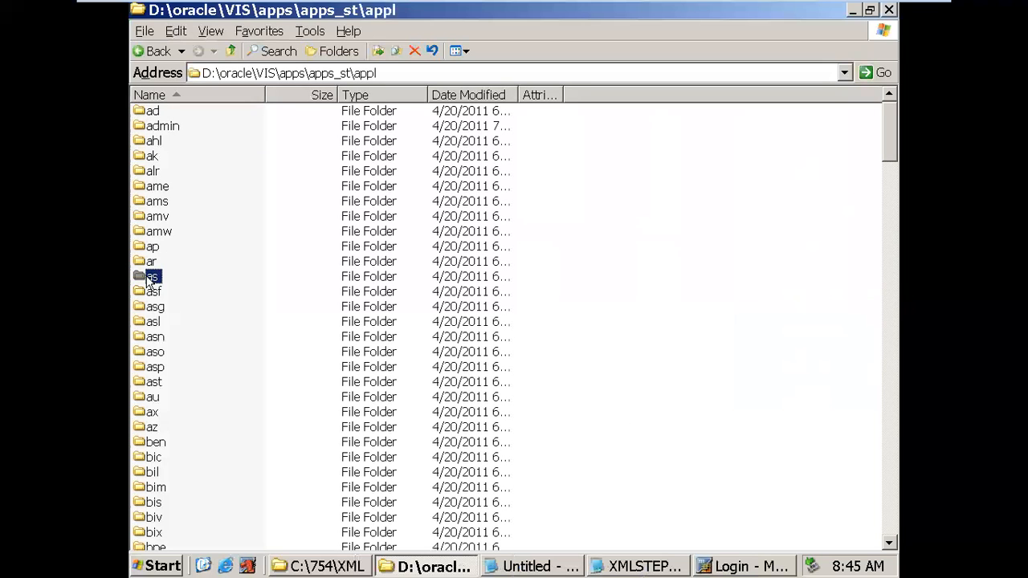
{"action": "type", "text": "po"}
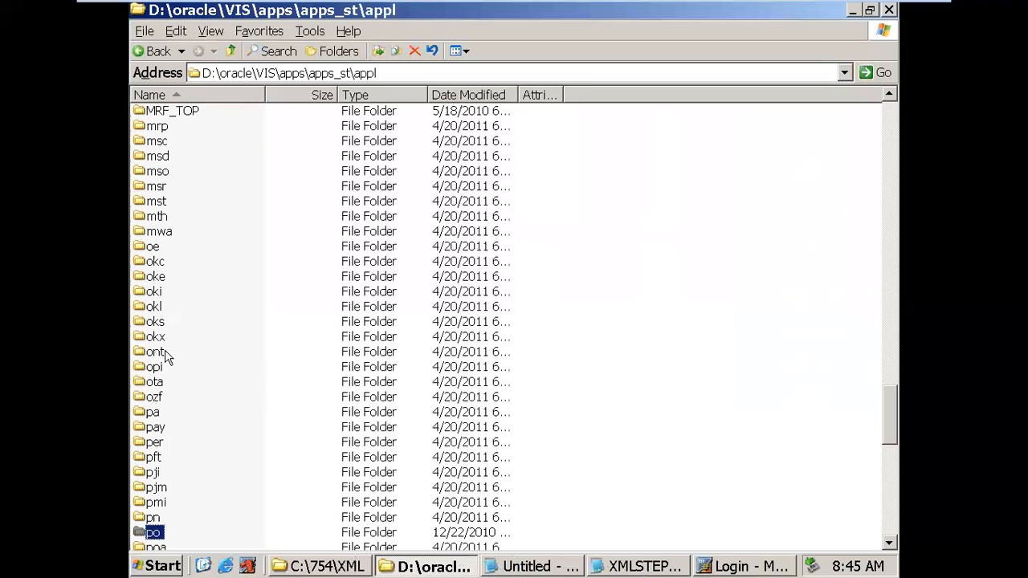
{"action": "scroll", "coordinate": [207, 380], "scroll_direction": "down", "scroll_amount": 5}
- Open the po\12.0.0\reports\US folder
{"action": "double_click", "coordinate": [157, 309]}
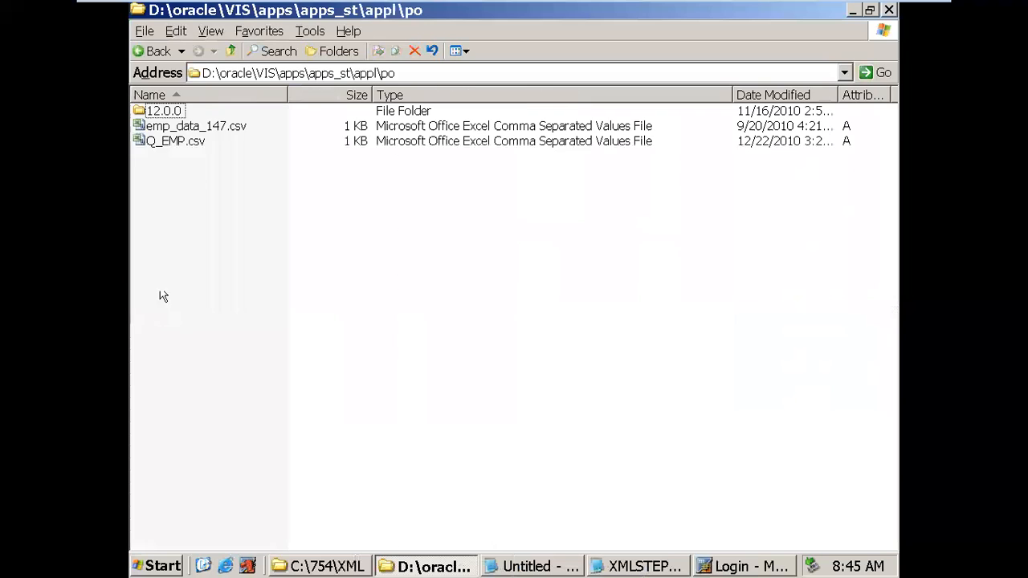
{"action": "left_click", "coordinate": [157, 115]}
{"action": "double_click", "coordinate": [157, 115]}
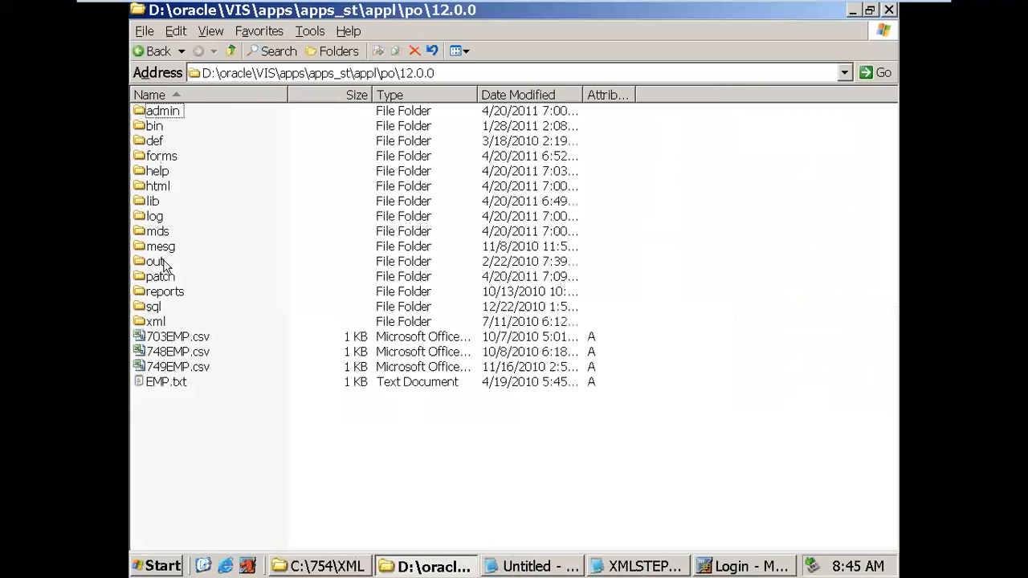
{"action": "double_click", "coordinate": [166, 293]}
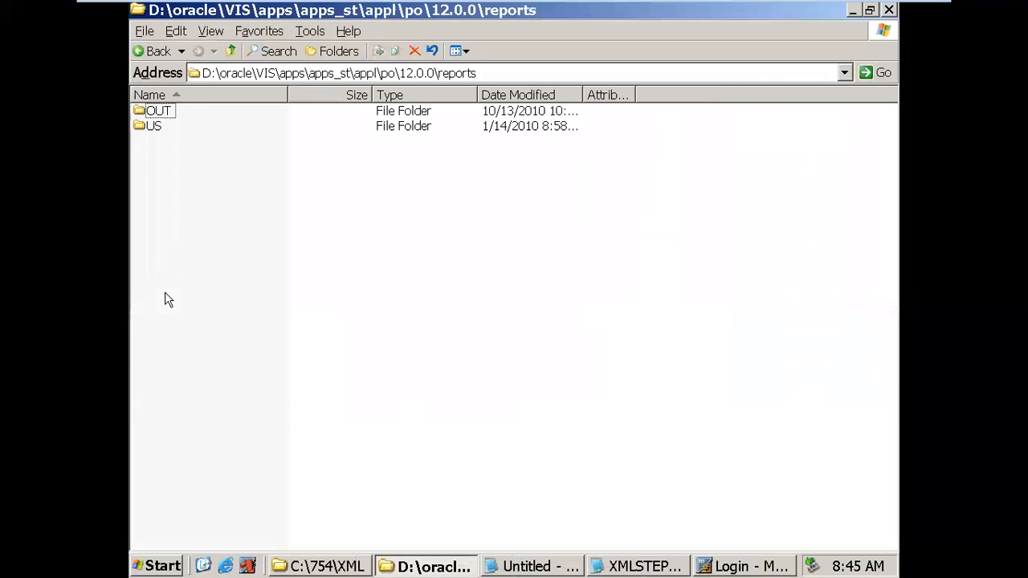
{"action": "double_click", "coordinate": [153, 128]}
- Paste DEPT_EMP_754.rdf into the US folder, keeping its file name
{"action": "right_click", "coordinate": [333, 208]}
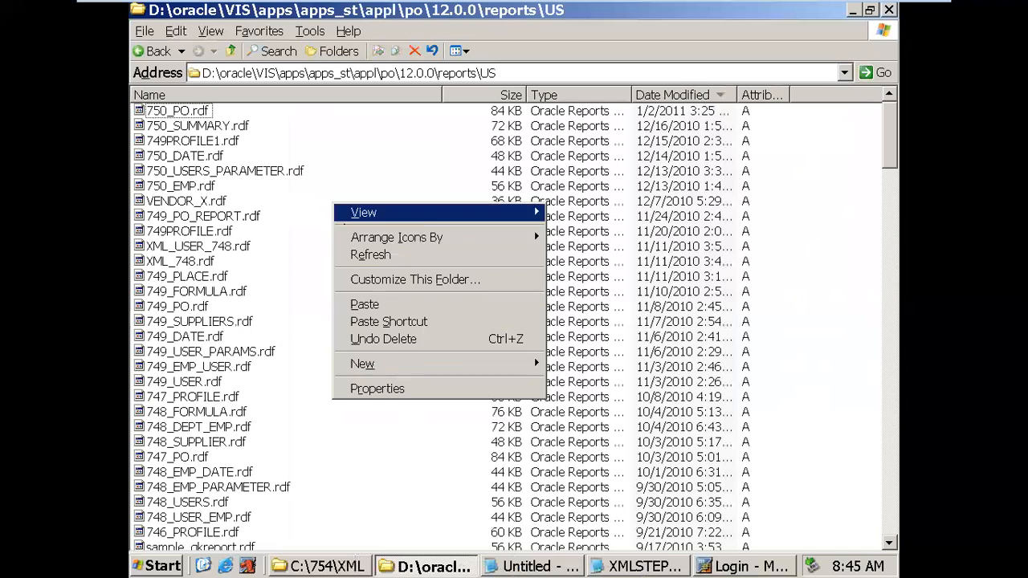
{"action": "left_click", "coordinate": [362, 307]}
{"action": "key", "text": "F2"}
{"action": "left_click_drag", "start_coordinate": [234, 534], "coordinate": [143, 532]}
{"action": "key", "text": "Return"}
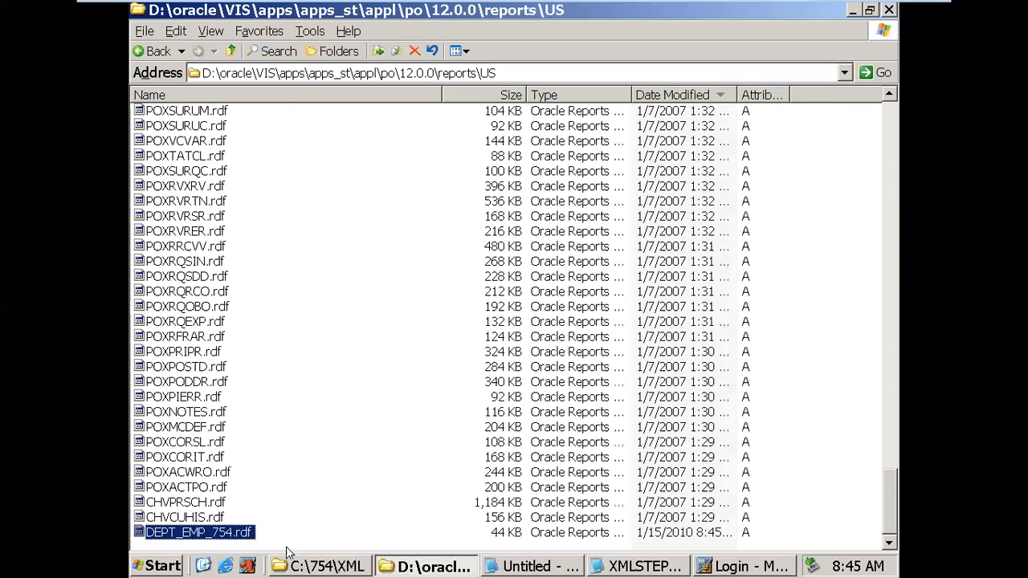
{"action": "left_click", "coordinate": [751, 567]}
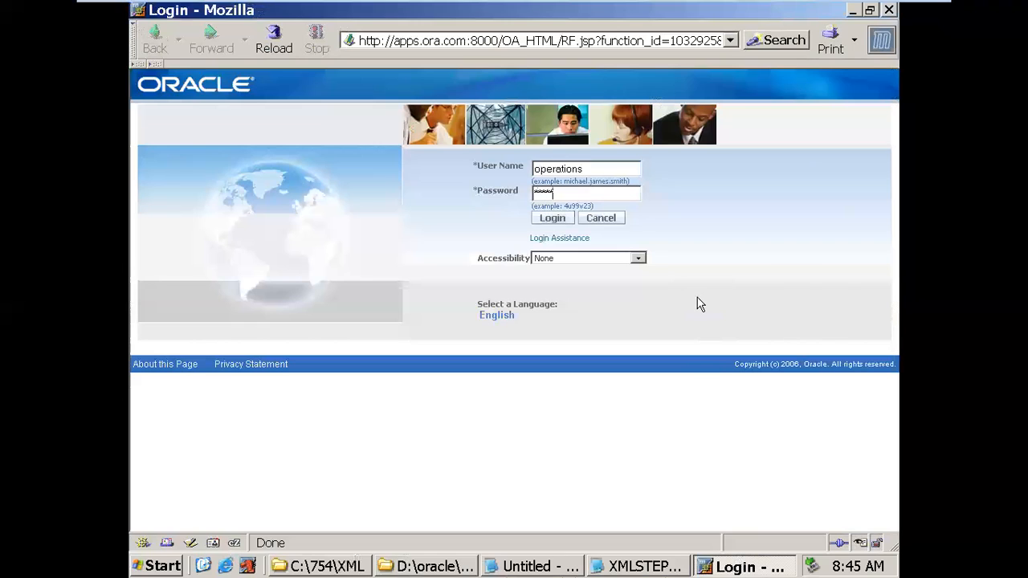
- Log in to Oracle E-Business Suite and launch a form under Application Developer
{"action": "key", "text": "Return"}
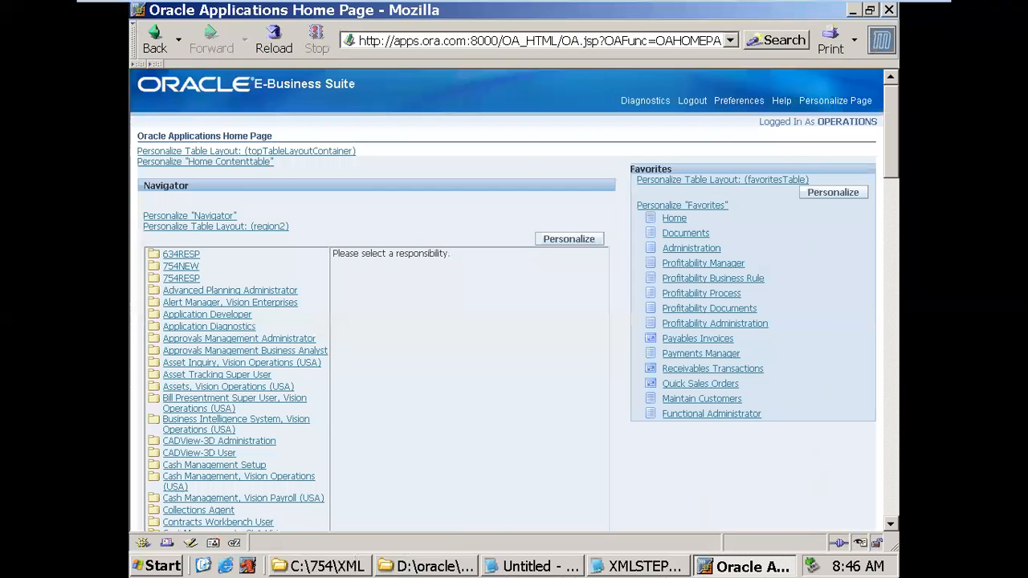
{"action": "left_click", "coordinate": [213, 319]}
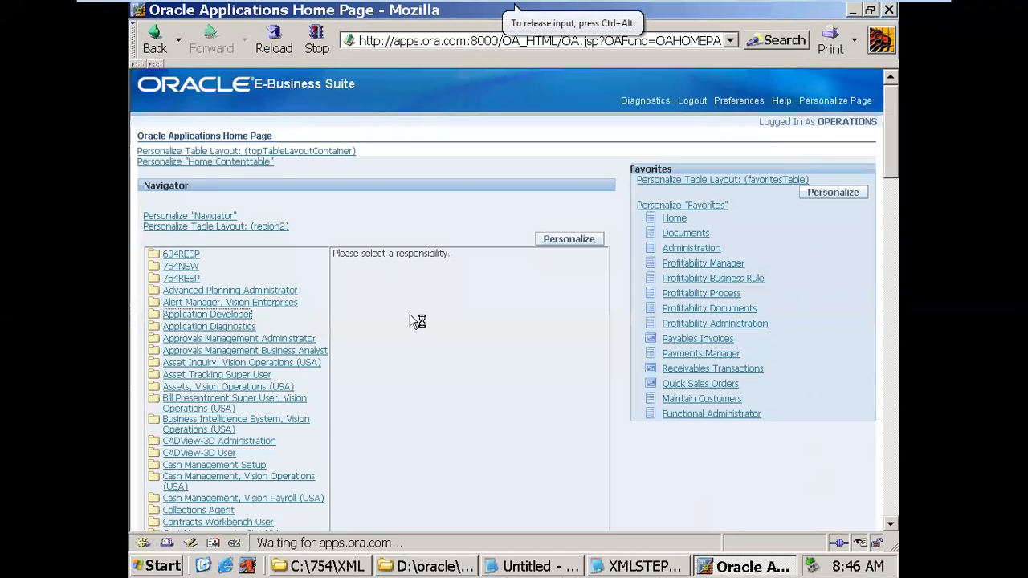
{"action": "left_click", "coordinate": [368, 271]}
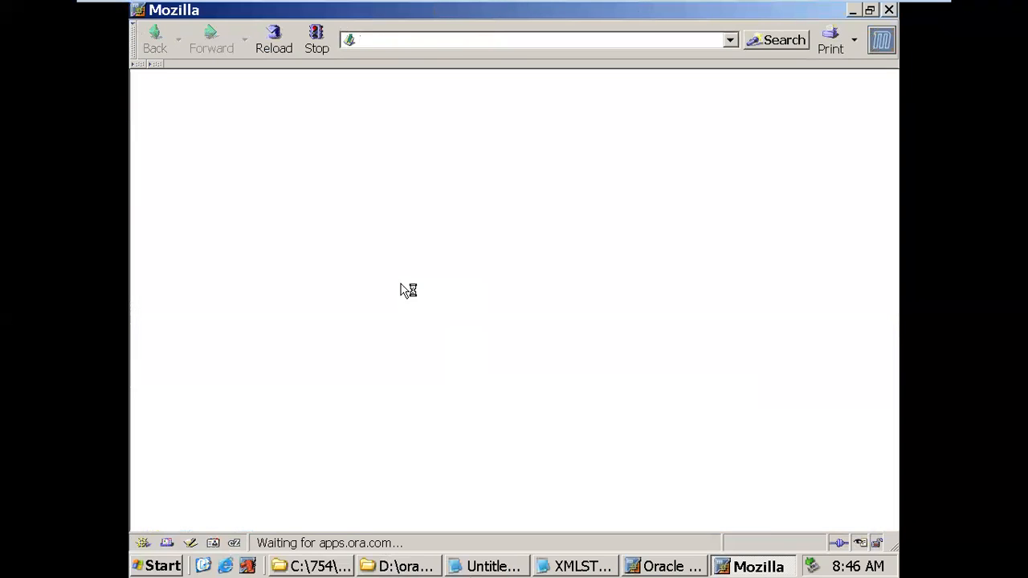
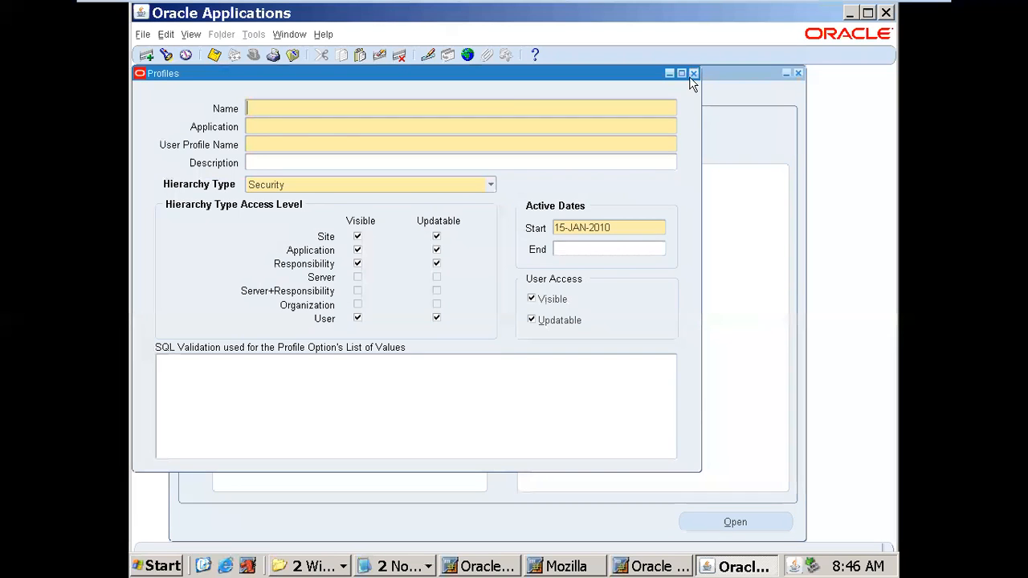
- Close the Profiles form and switch from Application Developer to the System Administrator responsibility
{"action": "left_click", "coordinate": [693, 74]}
{"action": "left_click", "coordinate": [253, 53]}
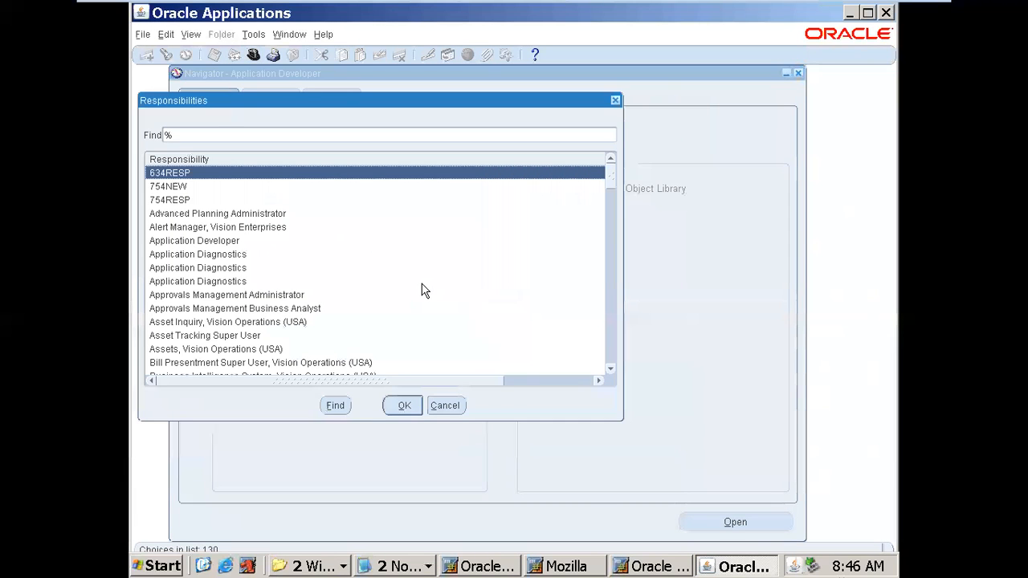
{"action": "left_click", "coordinate": [282, 282]}
{"action": "type", "text": "s"}
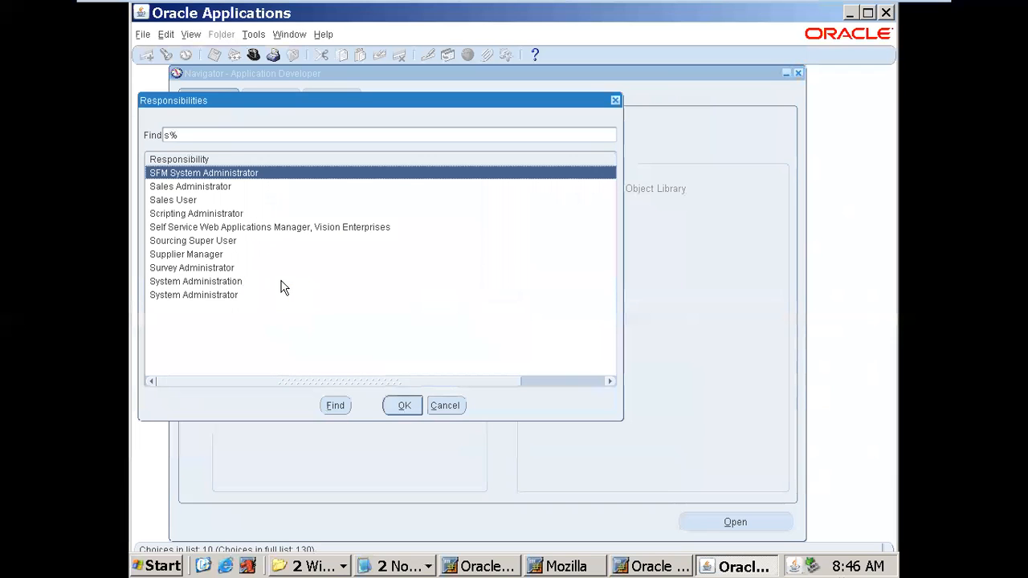
{"action": "double_click", "coordinate": [241, 294]}
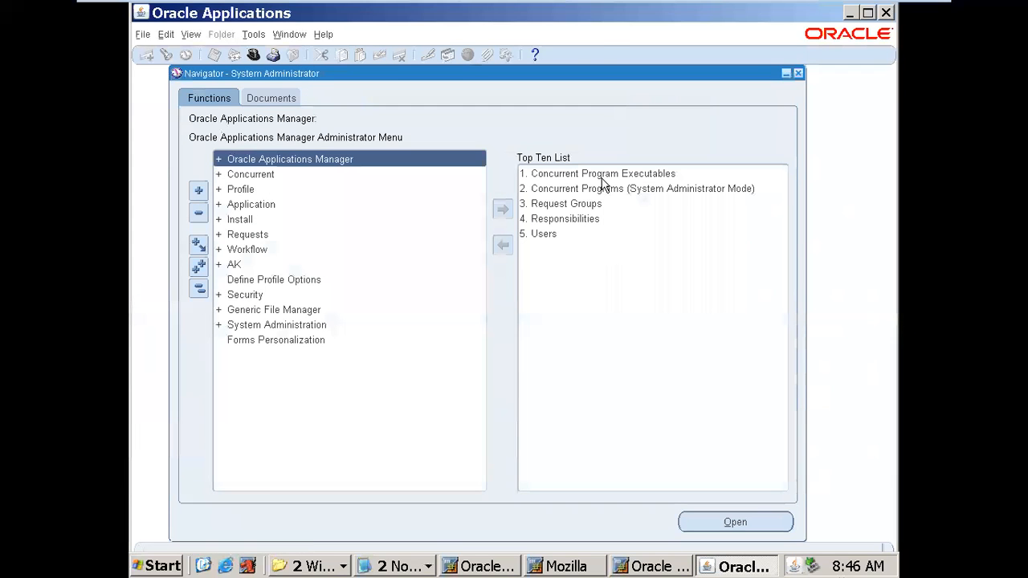
{"action": "double_click", "coordinate": [602, 176]}
- Define and save executable DEPT_EMP_754 under Purchasing, with short name and execution file DEPT_EMP_754
{"action": "type", "text": "DEPT_EMP_754"}
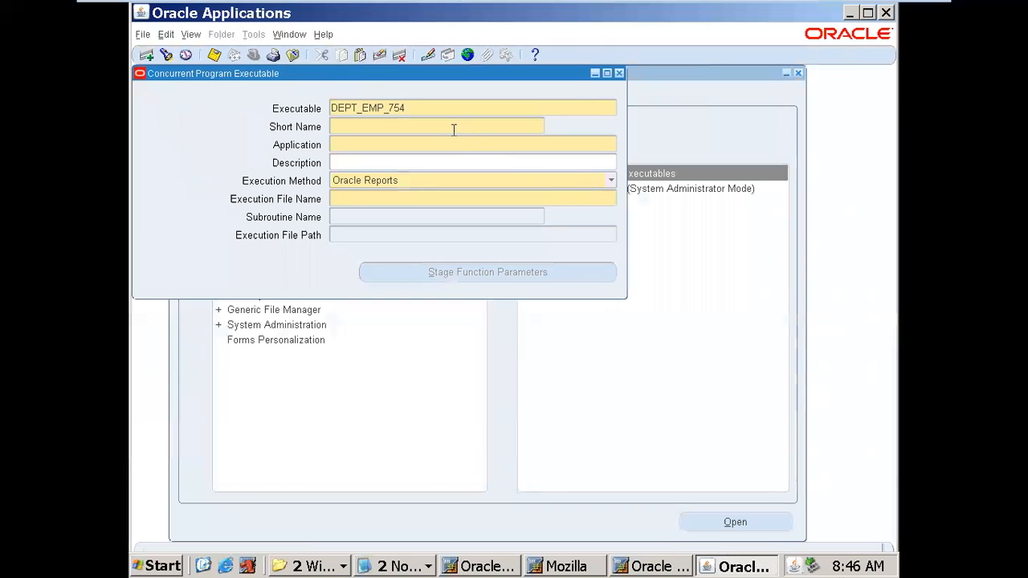
{"action": "type", "text": "DEPT_EMP_754"}
{"action": "left_click", "coordinate": [476, 143]}
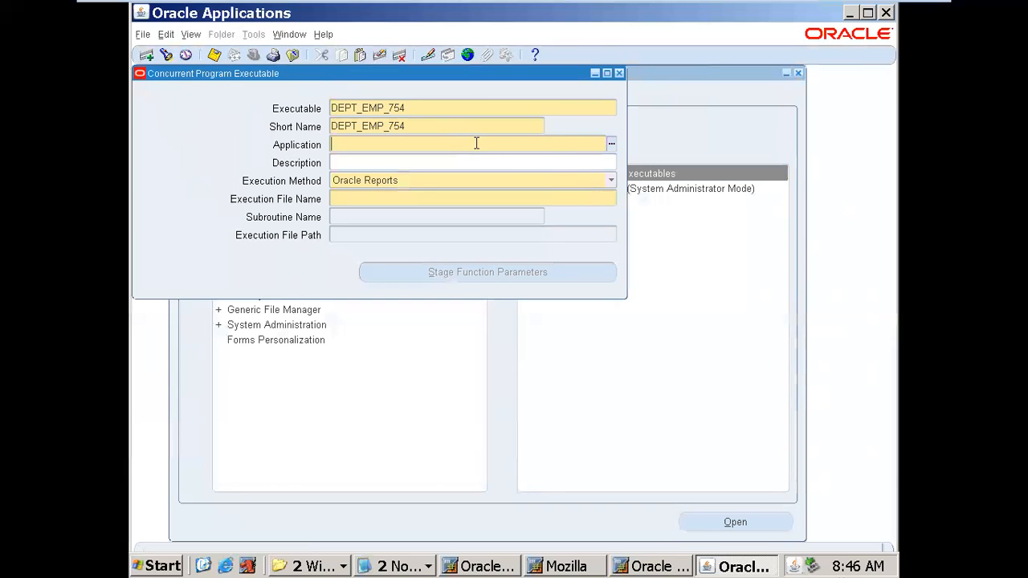
{"action": "left_click", "coordinate": [611, 144]}
{"action": "type", "text": "p"}
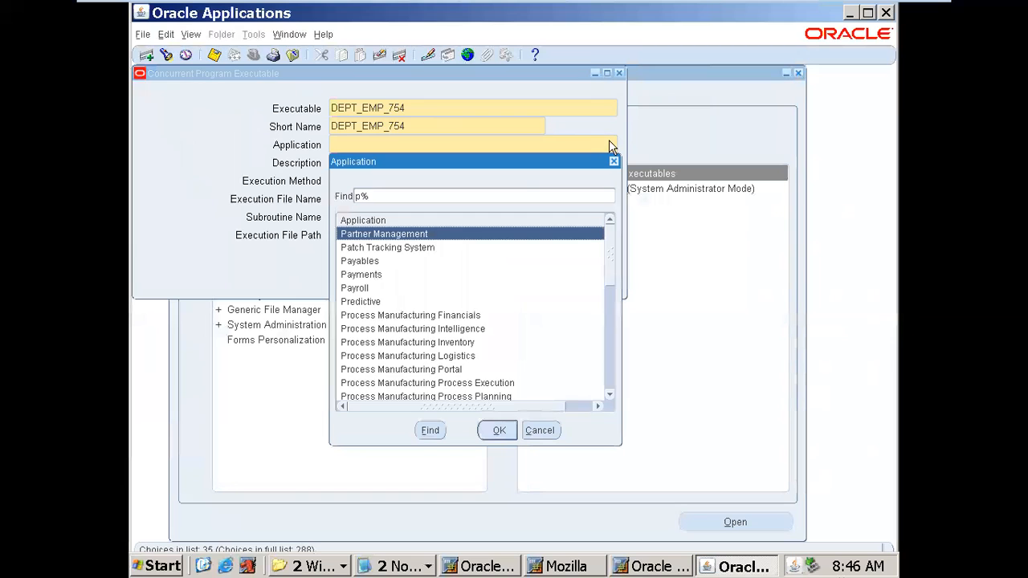
{"action": "type", "text": "u"}
{"action": "left_click", "coordinate": [400, 315]}
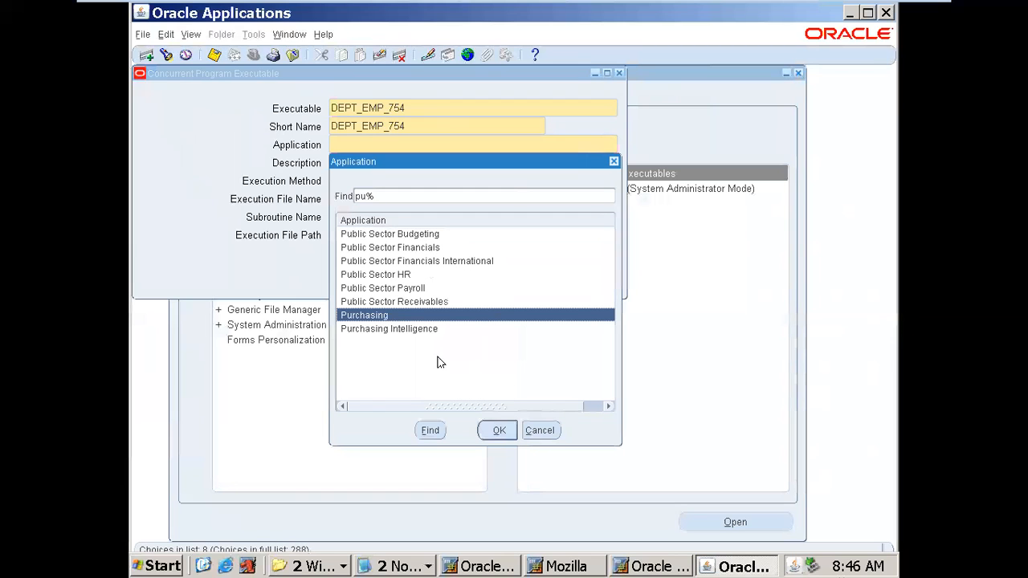
{"action": "left_click", "coordinate": [498, 431]}
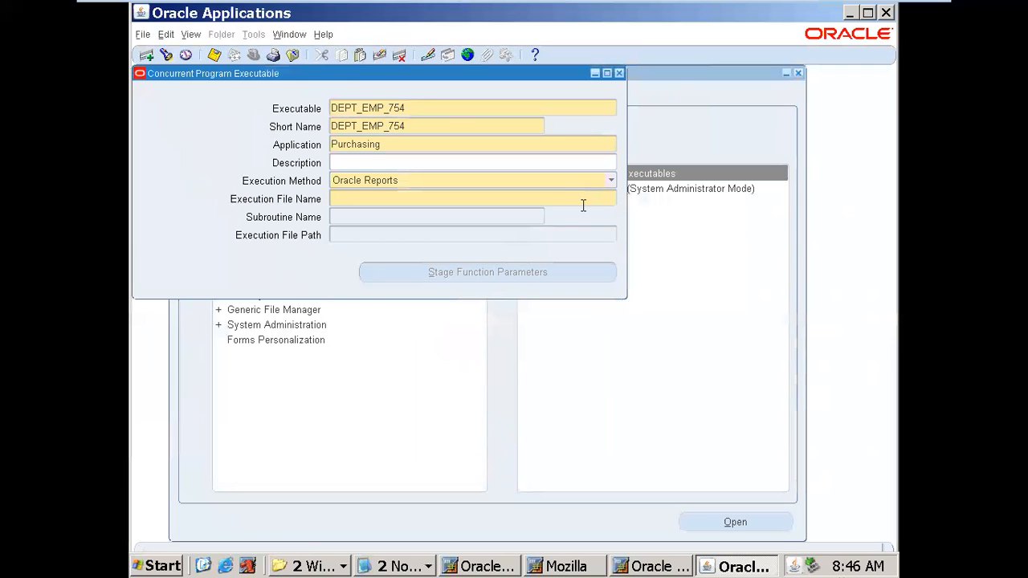
{"action": "type", "text": "DEPT_EMP_754"}
{"action": "key", "text": "ctrl+s"}
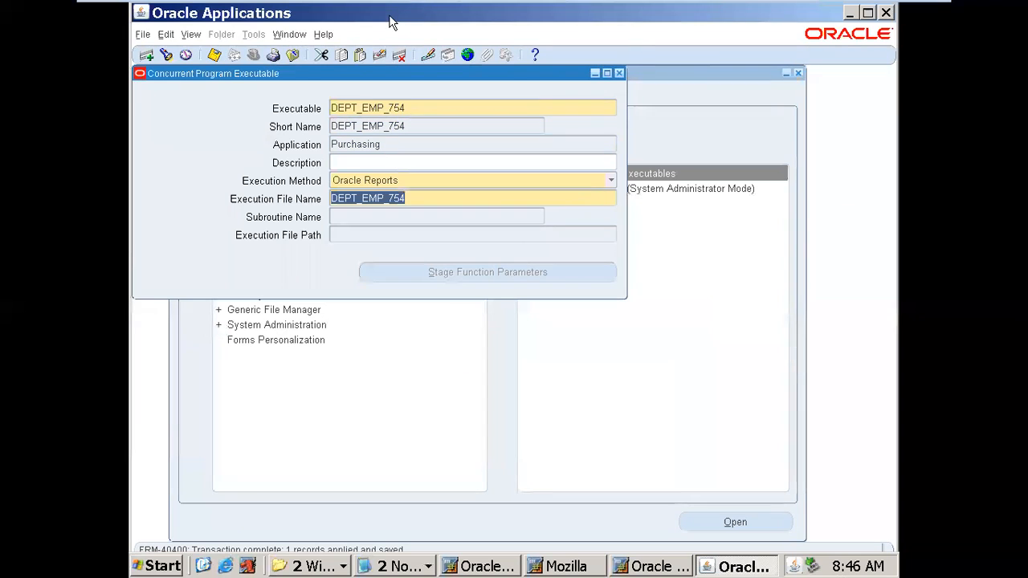
- Copy the executable short name DEPT_EMP_754 and close the executables form
{"action": "double_click", "coordinate": [427, 124]}
{"action": "right_click", "coordinate": [388, 119]}
{"action": "left_click", "coordinate": [396, 144]}
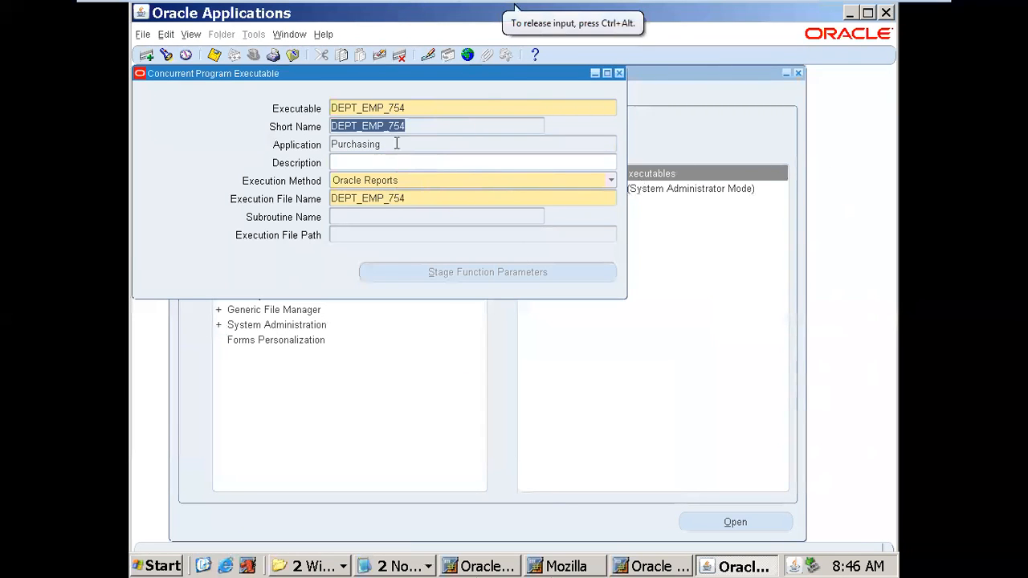
{"action": "left_click", "coordinate": [620, 74]}
{"action": "double_click", "coordinate": [629, 185]}
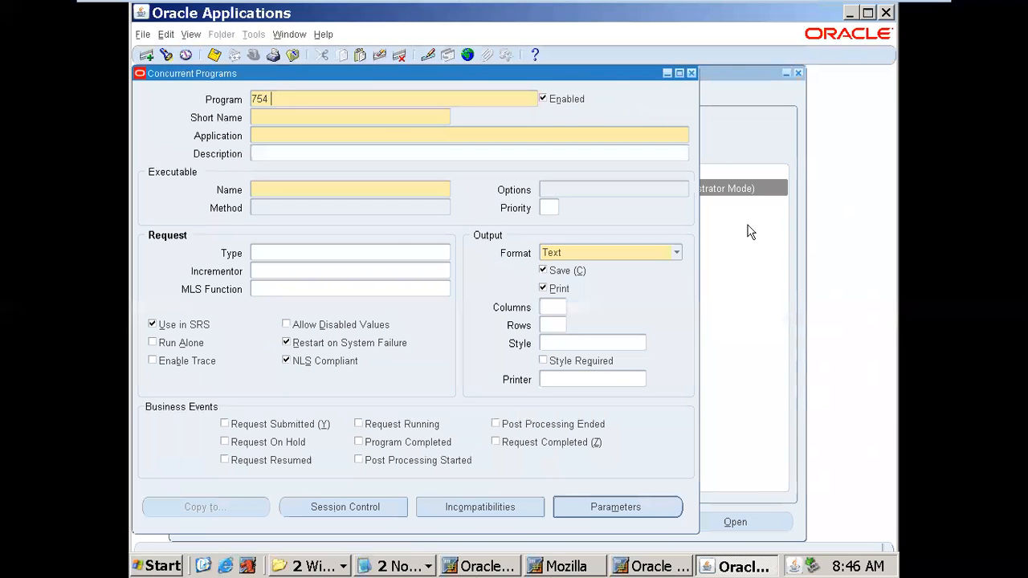
- Enter program '754 Dept emp report', short name DEPT_EMP_754, application Purchasing, executable DEPT_EMP_754
{"action": "type", "text": "754 Dept emp report"}
{"action": "key", "text": "Tab"}
{"action": "type", "text": "DEPT_EMP_754"}
{"action": "key", "text": "Tab"}
{"action": "type", "text": "purc"}
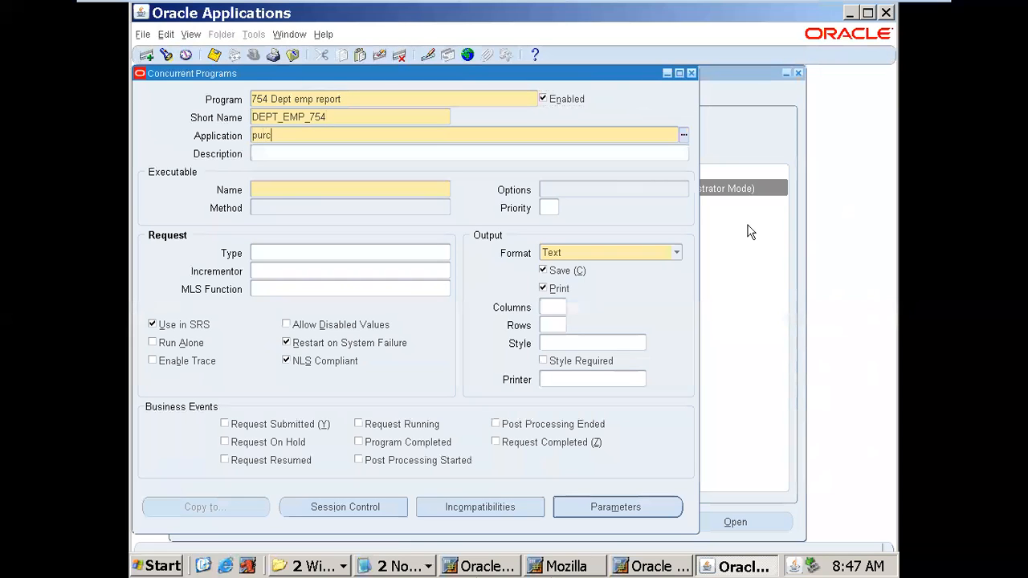
{"action": "key", "text": "Tab"}
{"action": "key", "text": "Tab"}
{"action": "type", "text": "DEPT_EMP_754"}
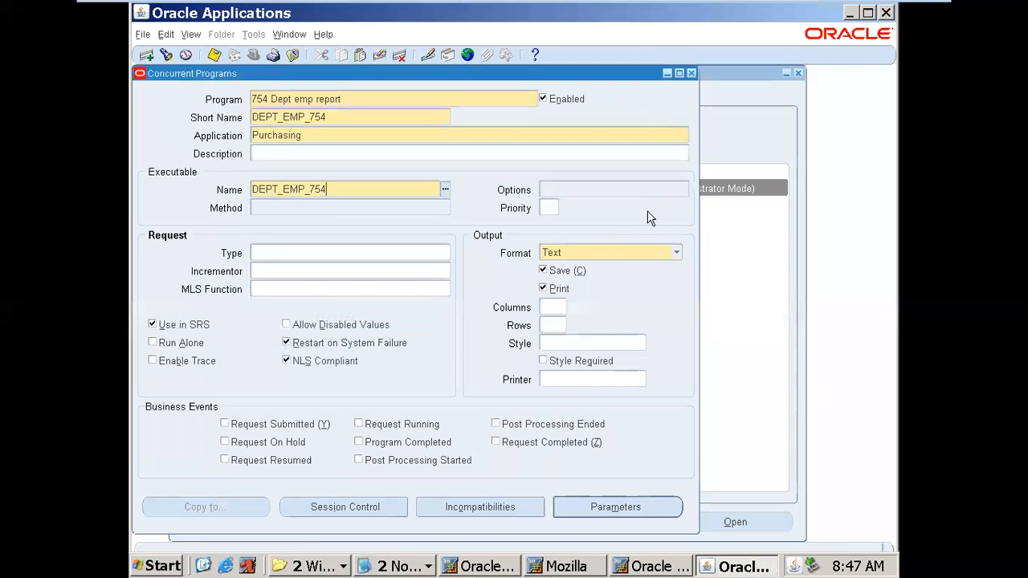
{"action": "key", "text": "Tab"}
- Turn off printing and set the output format to XML with style A4
{"action": "left_click", "coordinate": [555, 291]}
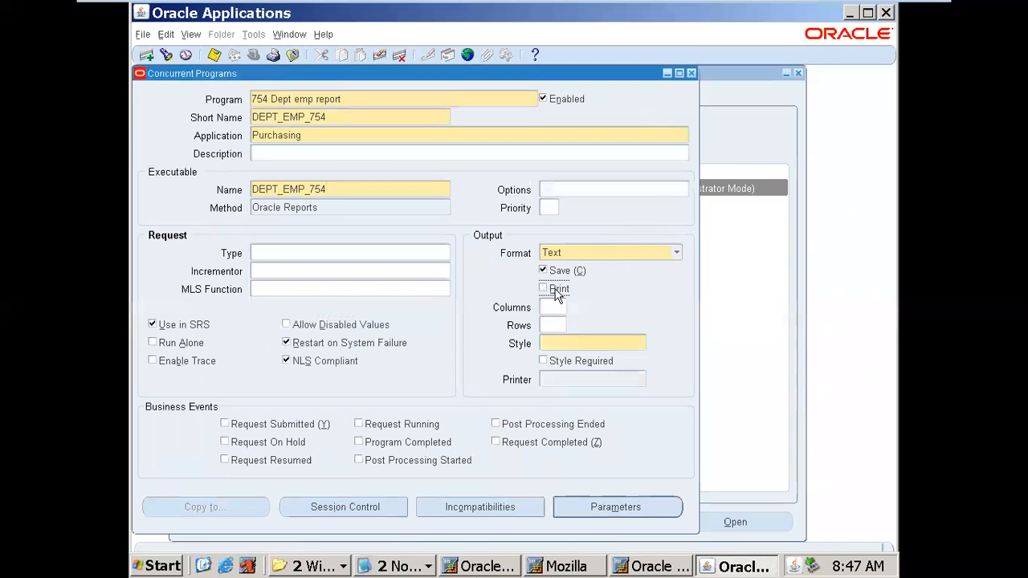
{"action": "left_click", "coordinate": [680, 254]}
{"action": "left_click", "coordinate": [629, 268]}
{"action": "left_click", "coordinate": [589, 338]}
{"action": "type", "text": "A4"}
{"action": "key", "text": "Tab"}
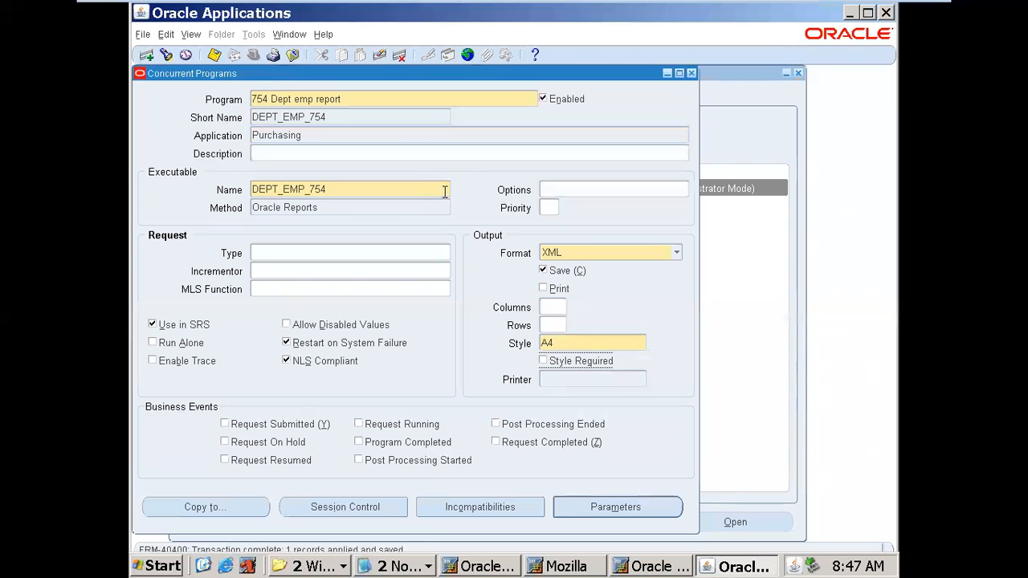
- Review the program name, executable DEPT_EMP_754 and A4 style, then close the form
{"action": "left_click", "coordinate": [402, 98]}
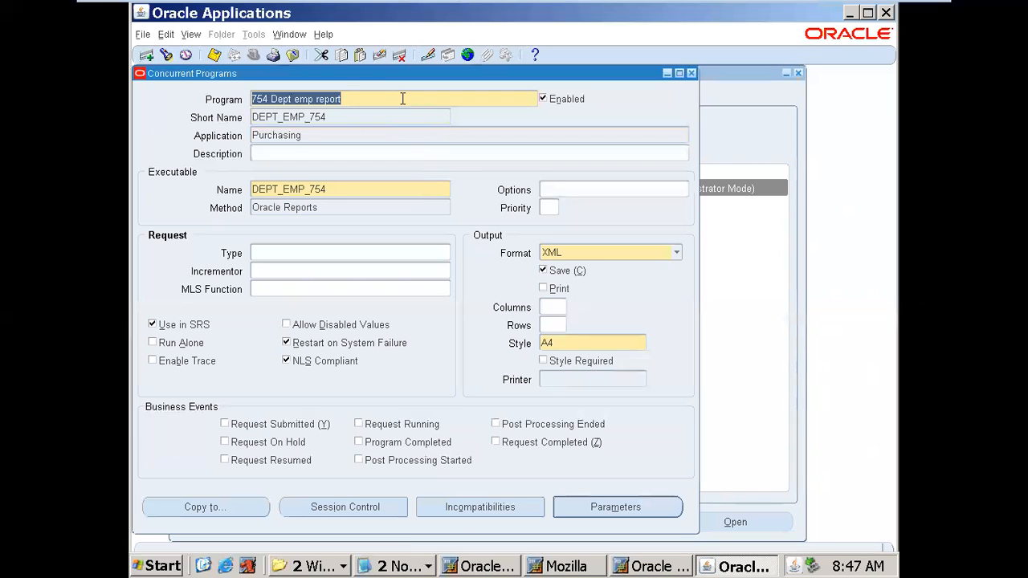
{"action": "left_click", "coordinate": [394, 188]}
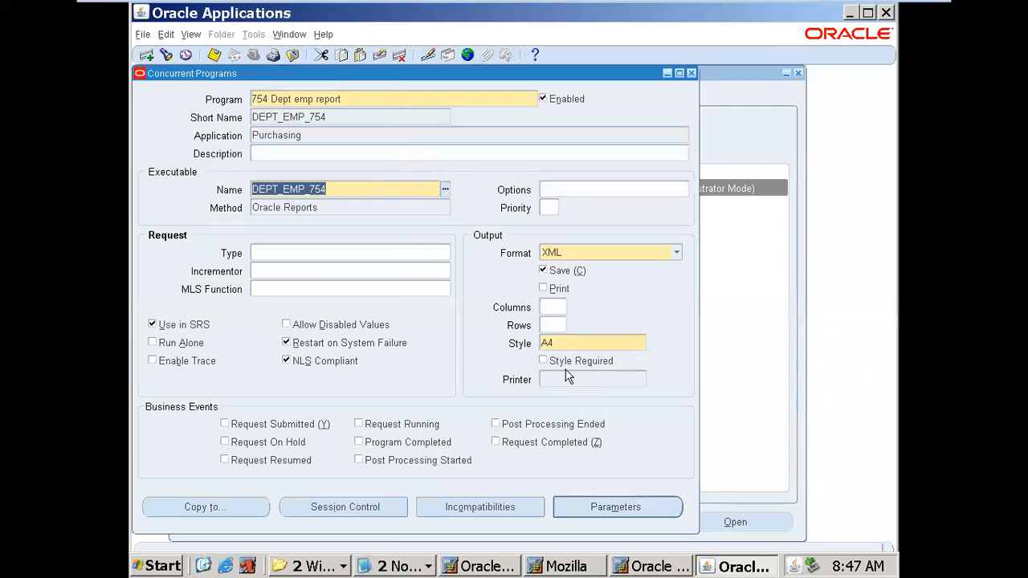
{"action": "left_click", "coordinate": [594, 339]}
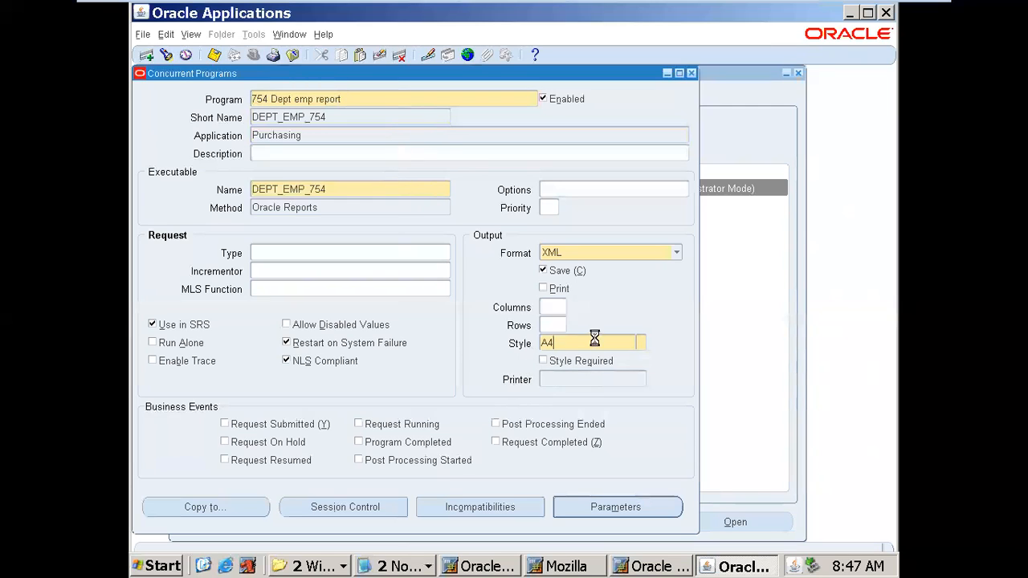
{"action": "left_click", "coordinate": [355, 97]}
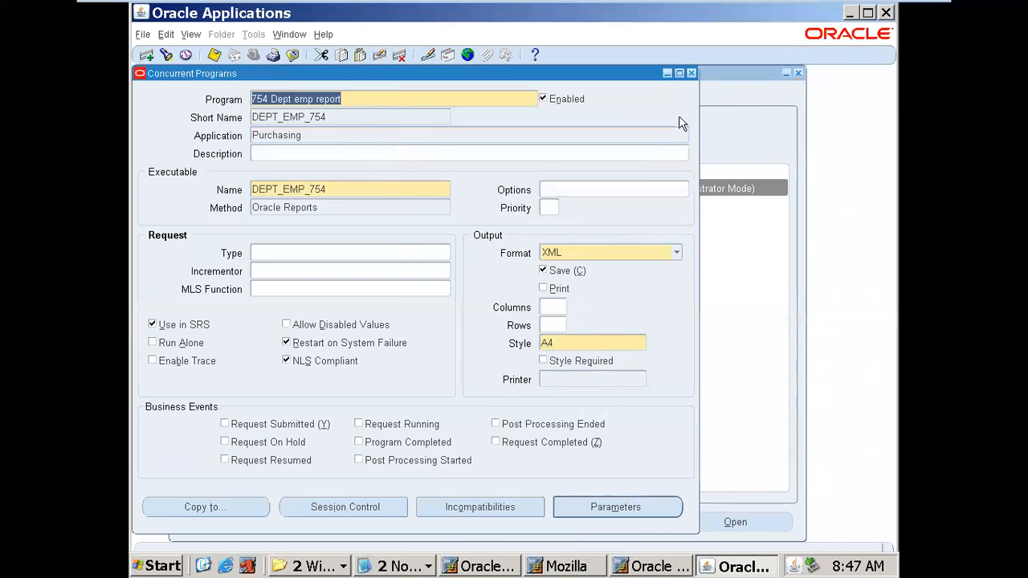
{"action": "left_click", "coordinate": [691, 74]}
- Add 754 Dept emp report (Purchasing) to request group 754GROUP and save the group
{"action": "double_click", "coordinate": [639, 204]}
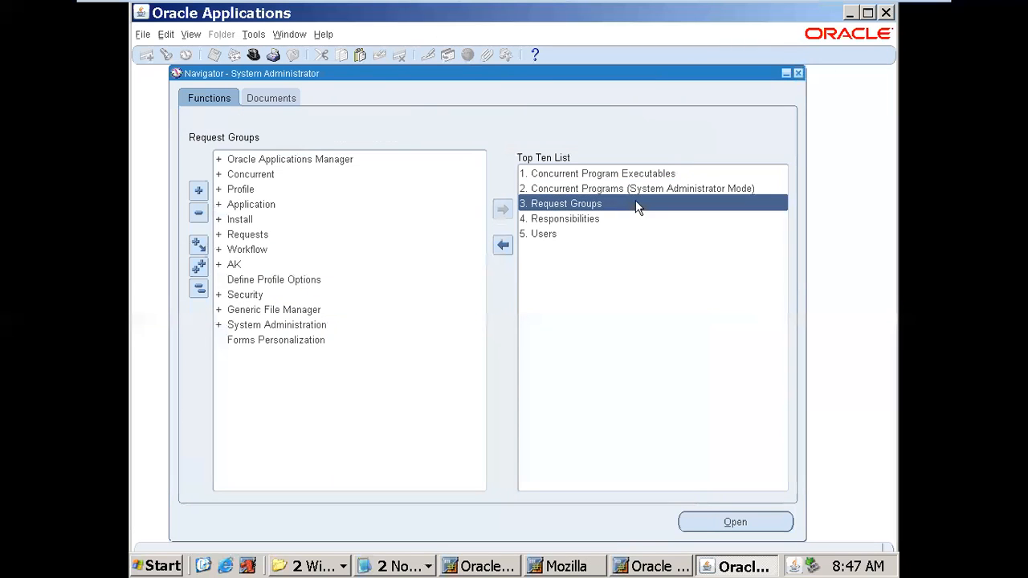
{"action": "type", "text": "754GROUP"}
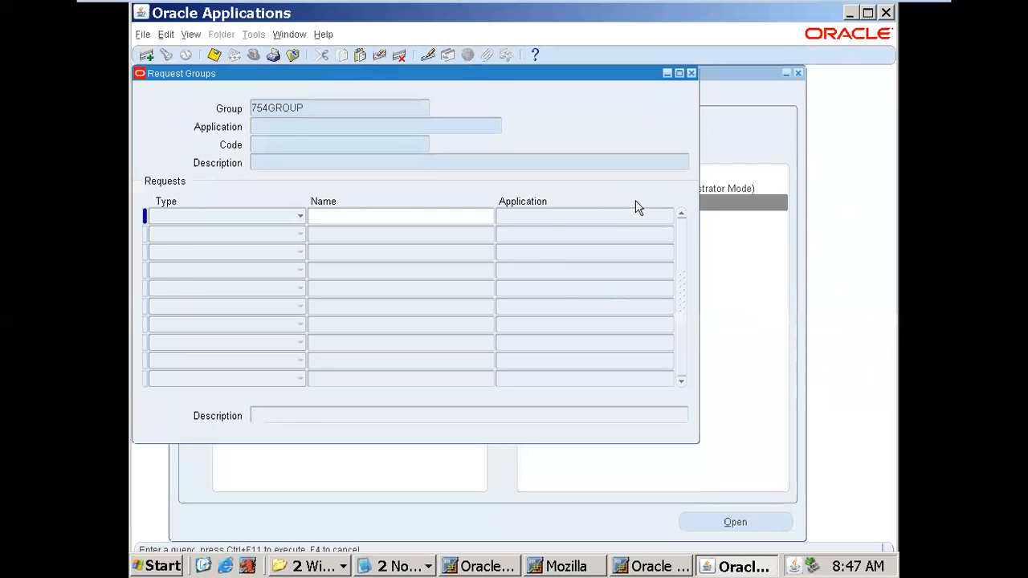
{"action": "key", "text": "ctrl+F11"}
{"action": "left_click", "coordinate": [344, 305]}
{"action": "left_click", "coordinate": [364, 307]}
{"action": "key", "text": "ctrl+v"}
{"action": "key", "text": "Tab"}
{"action": "key", "text": "alt+f"}
{"action": "key", "text": "s"}
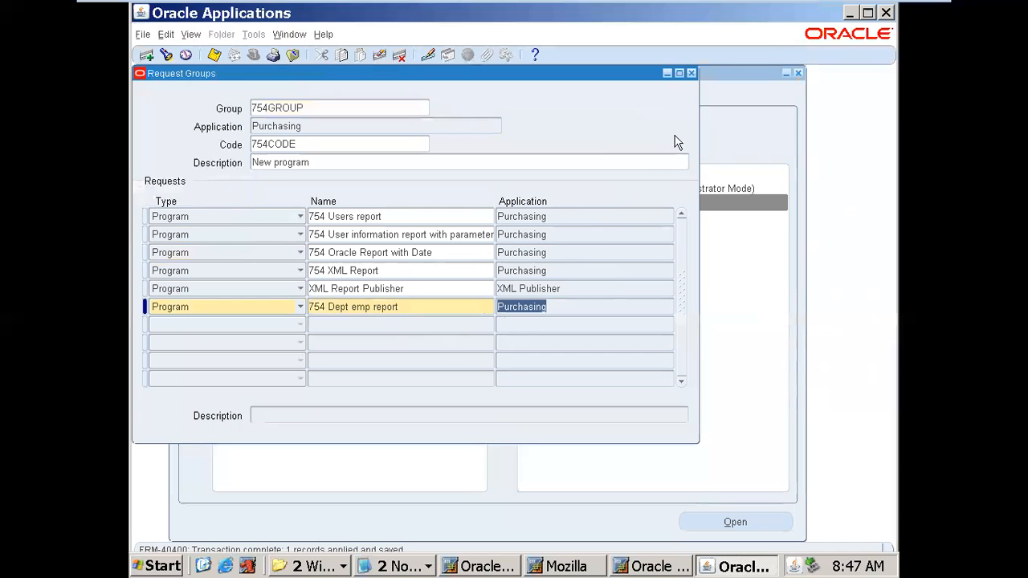
{"action": "left_click", "coordinate": [386, 103]}
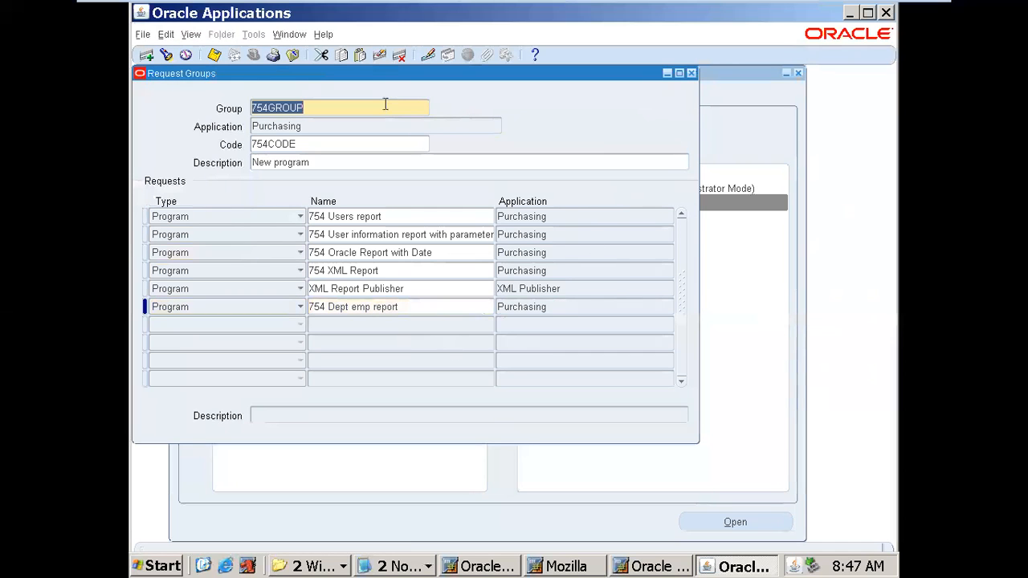
{"action": "key", "text": "F4"}
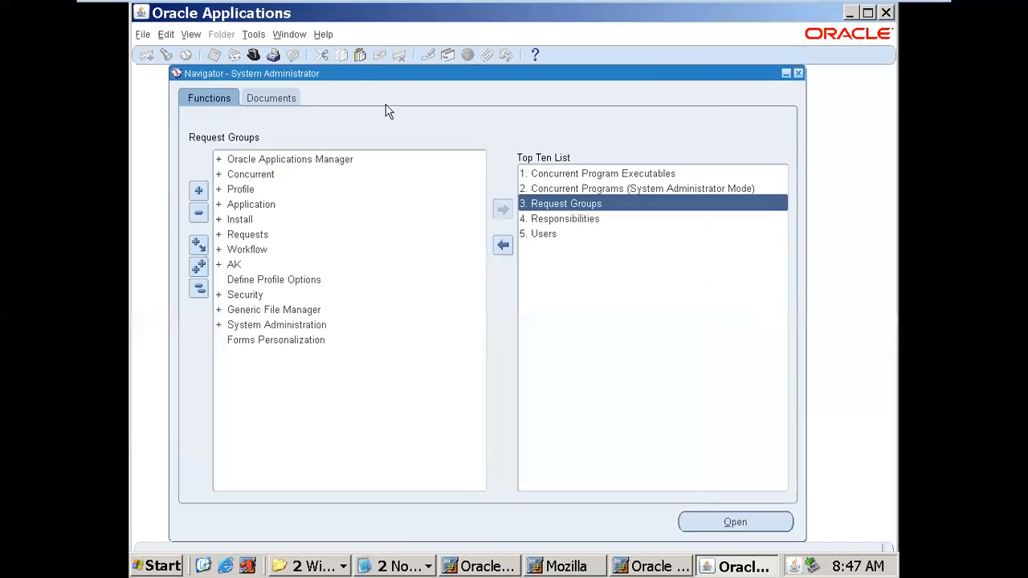
- Look up the responsibility that uses request group 754GROUP
{"action": "double_click", "coordinate": [564, 219]}
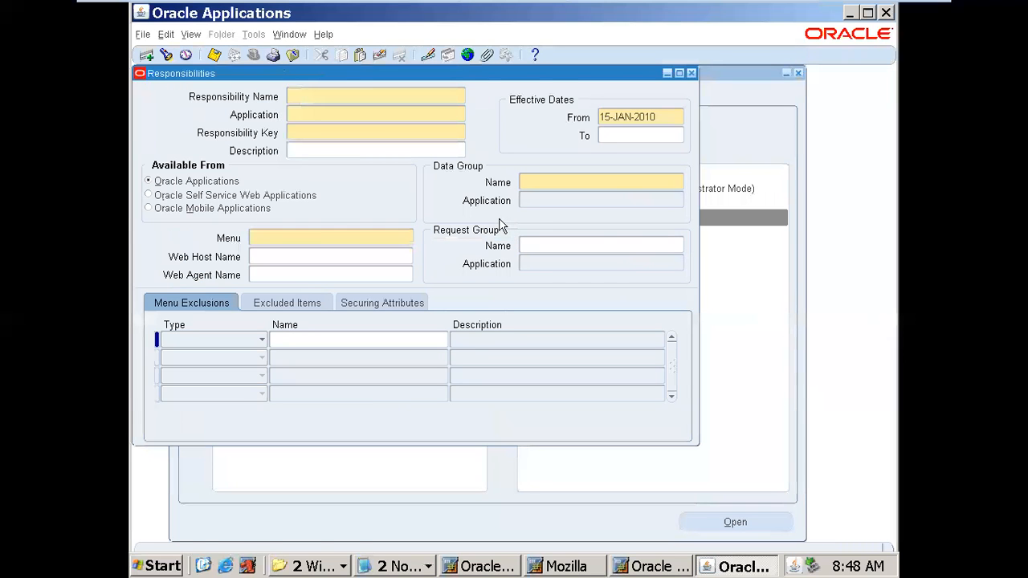
{"action": "key", "text": "F11"}
{"action": "type", "text": "754GROUP"}
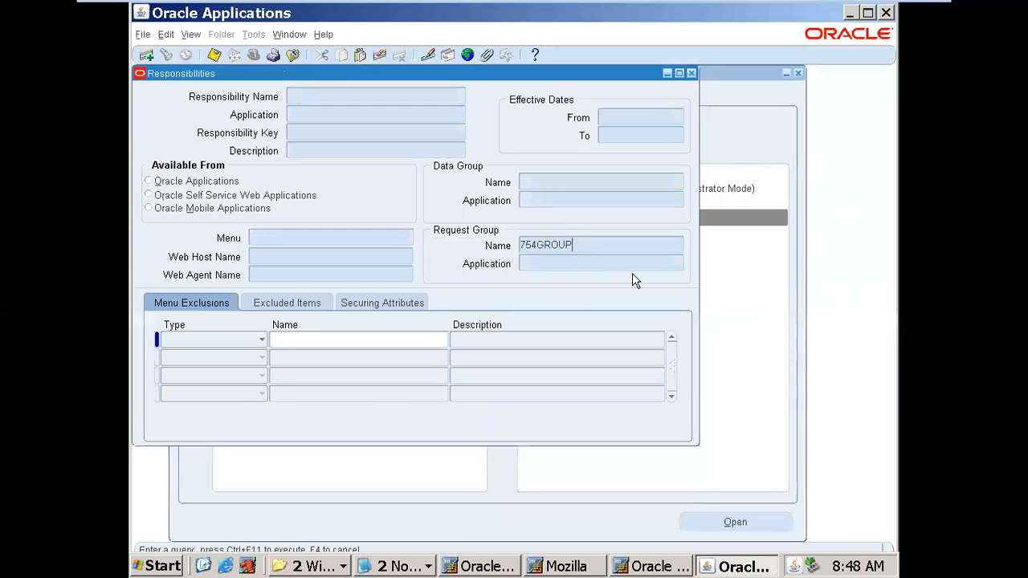
{"action": "key", "text": "ctrl+F11"}
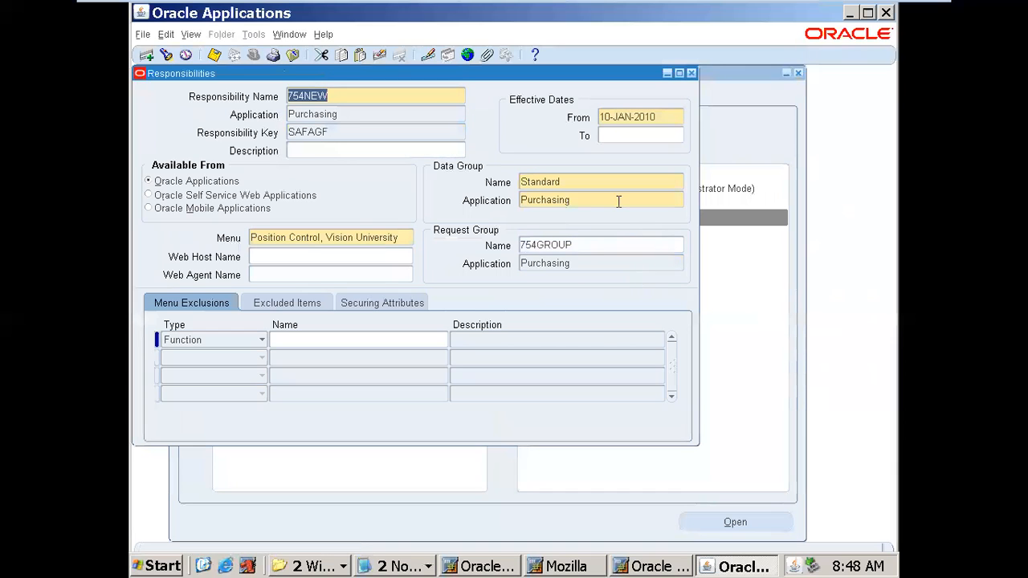
{"action": "left_click", "coordinate": [691, 73]}
- Retrieve the 754 Dept emp report program and select its short name DEPT_EMP_754
{"action": "double_click", "coordinate": [664, 189]}
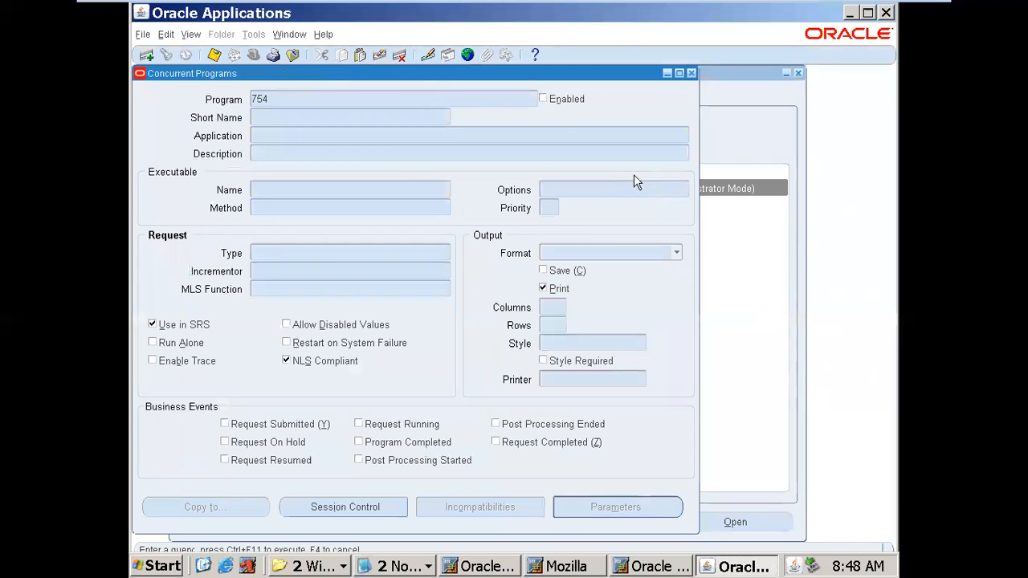
{"action": "key", "text": "ctrl+F11"}
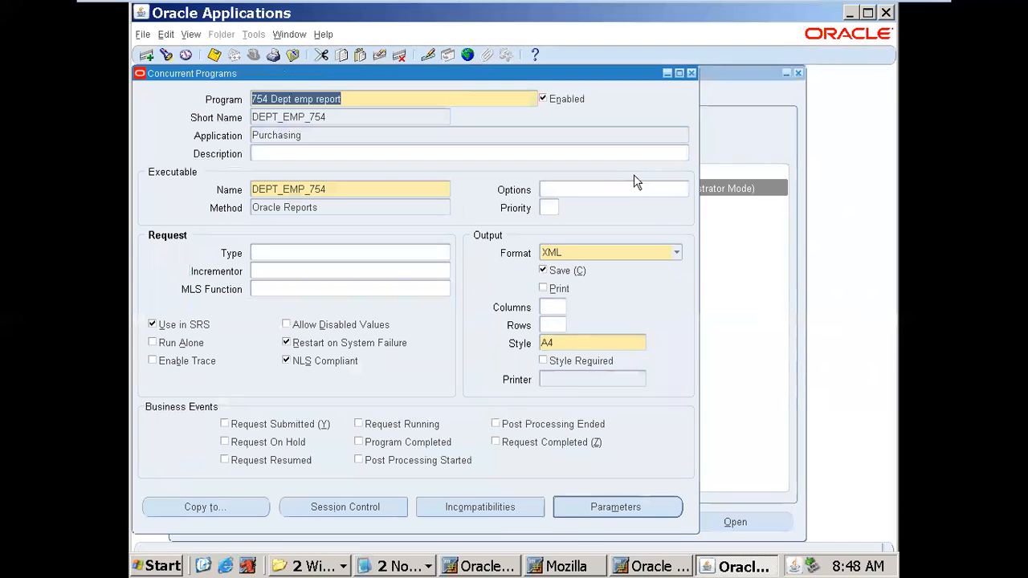
{"action": "key", "text": "Tab"}
{"action": "key", "text": "ctrl+c"}
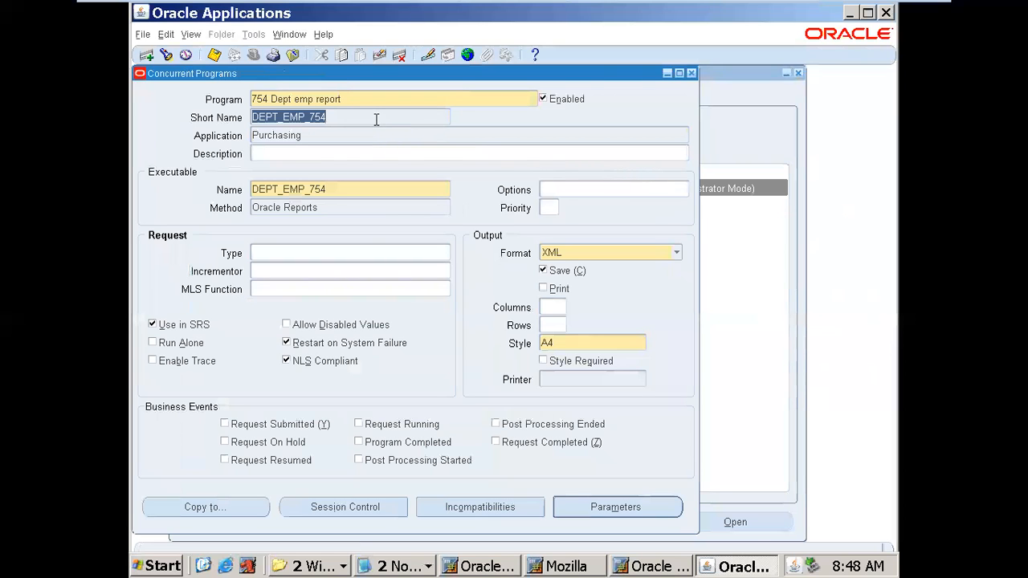
{"action": "left_click", "coordinate": [159, 568]}
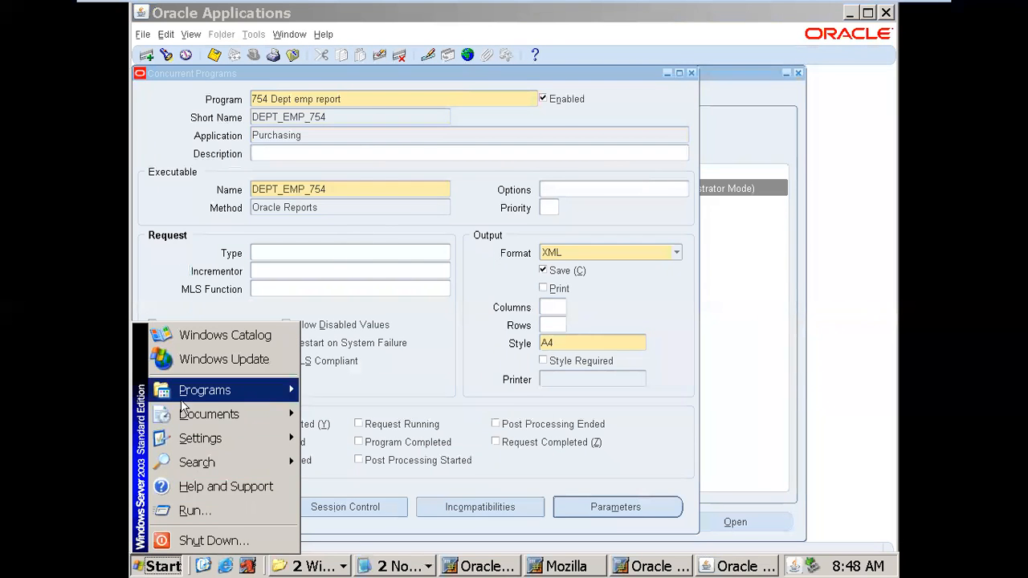
- Paste DEPT_EMP_754 into a new Notepad note, add Purchasing on the next line, then minimize it
{"action": "left_click", "coordinate": [181, 514]}
{"action": "left_click", "coordinate": [241, 528]}
{"action": "key", "text": "ctrl+v"}
{"action": "key", "text": "alt+Tab"}
{"action": "key", "text": "Tab"}
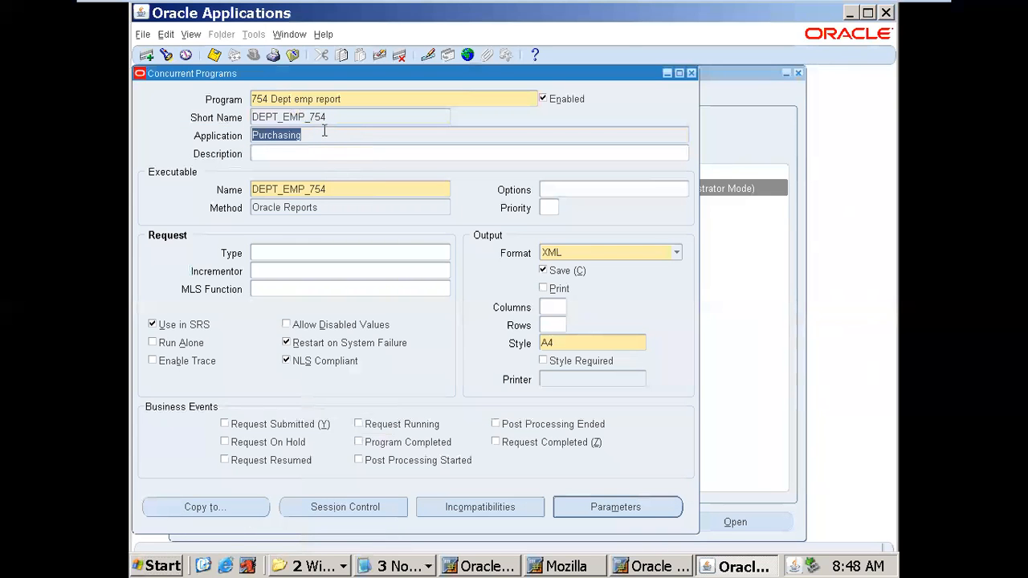
{"action": "key", "text": "ctrl+c"}
{"action": "key", "text": "alt+Tab"}
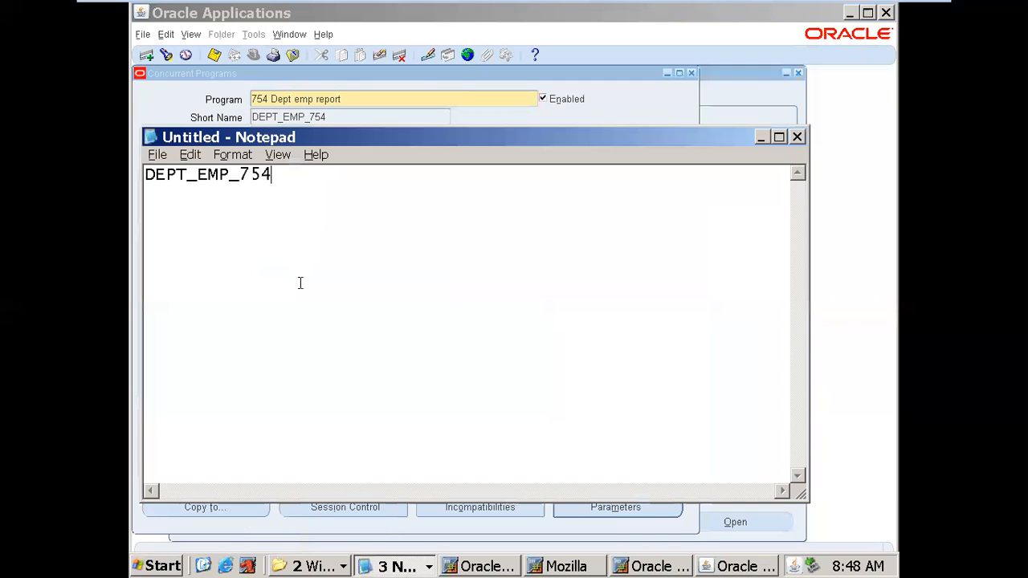
{"action": "key", "text": "Return"}
{"action": "key", "text": "Return"}
{"action": "key", "text": "ctrl+v"}
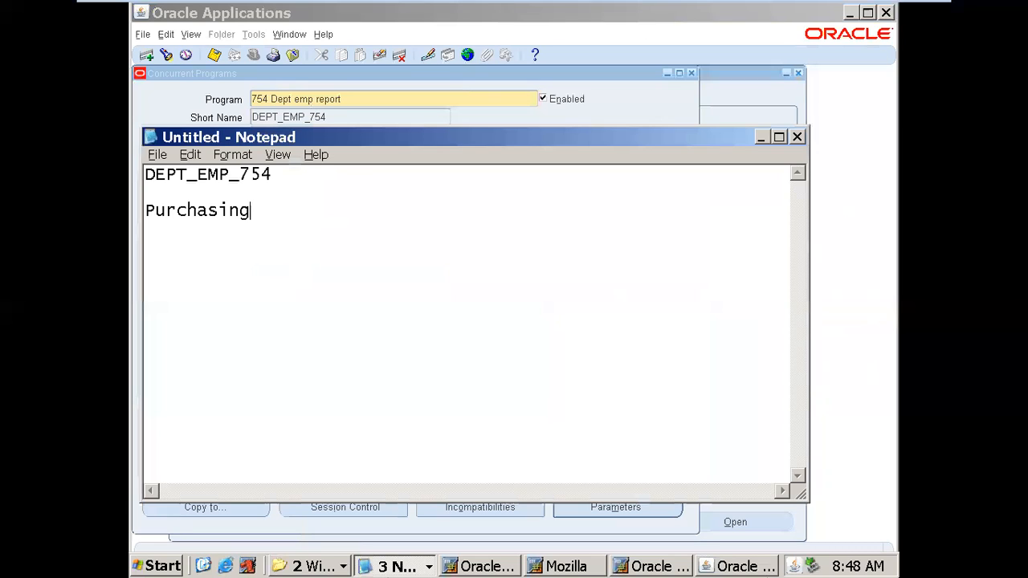
{"action": "left_click", "coordinate": [768, 143]}
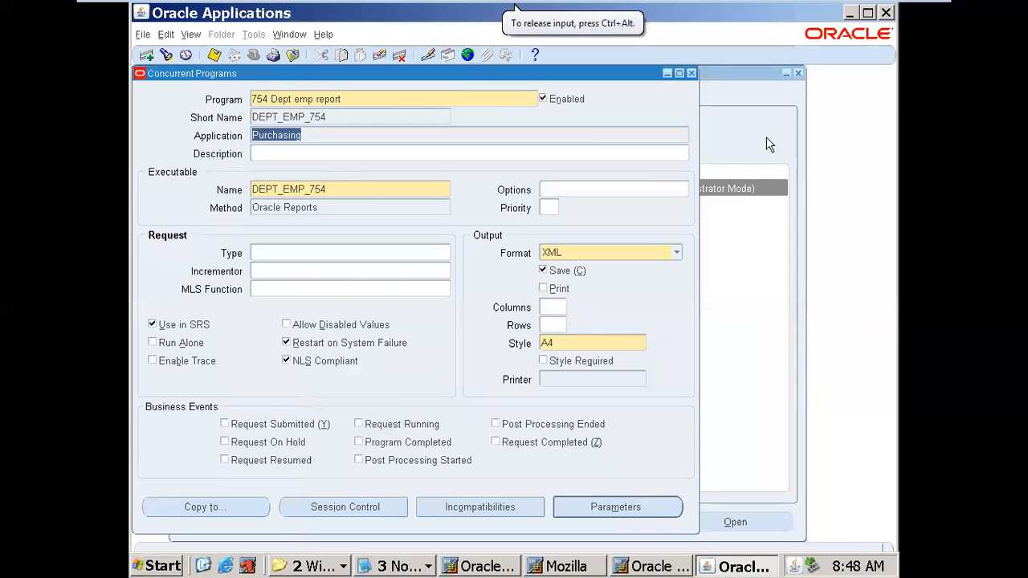
- Close Concurrent Programs, inspect DEPT_EMP_XML_754.rtf in C:\754\XML, and return to Oracle's responsibility list
{"action": "left_click", "coordinate": [691, 73]}
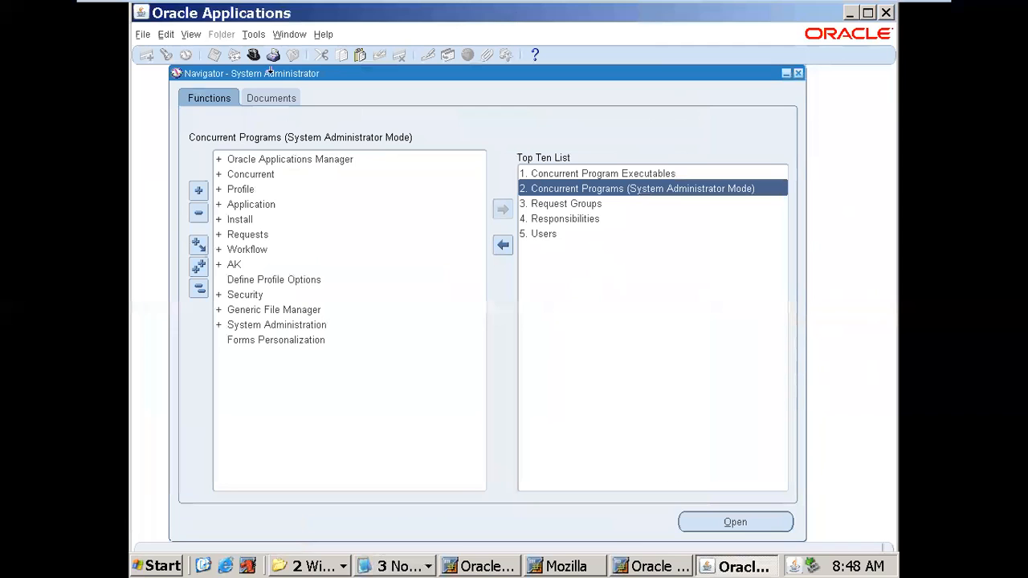
{"action": "left_click", "coordinate": [309, 566]}
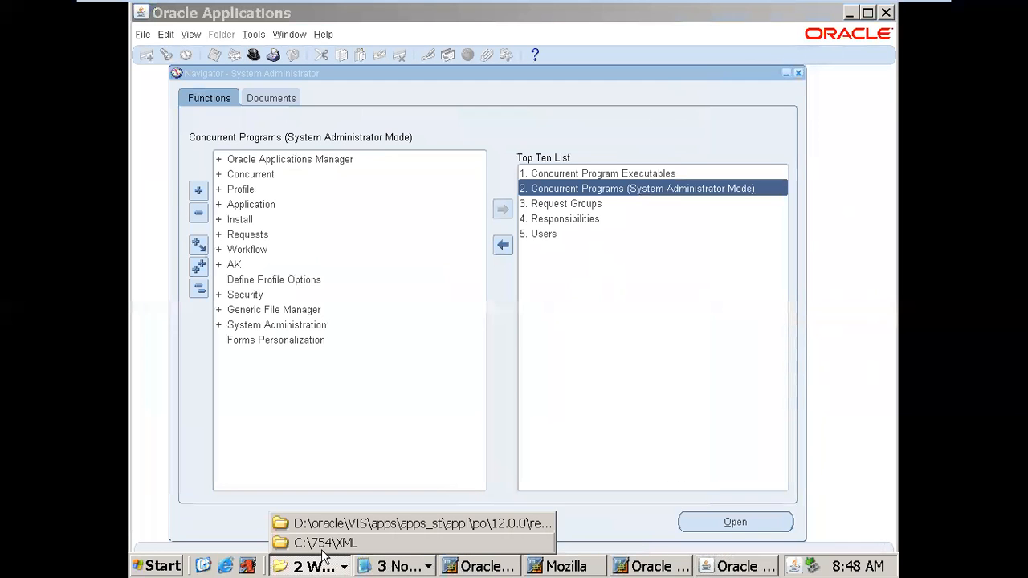
{"action": "left_click", "coordinate": [327, 546]}
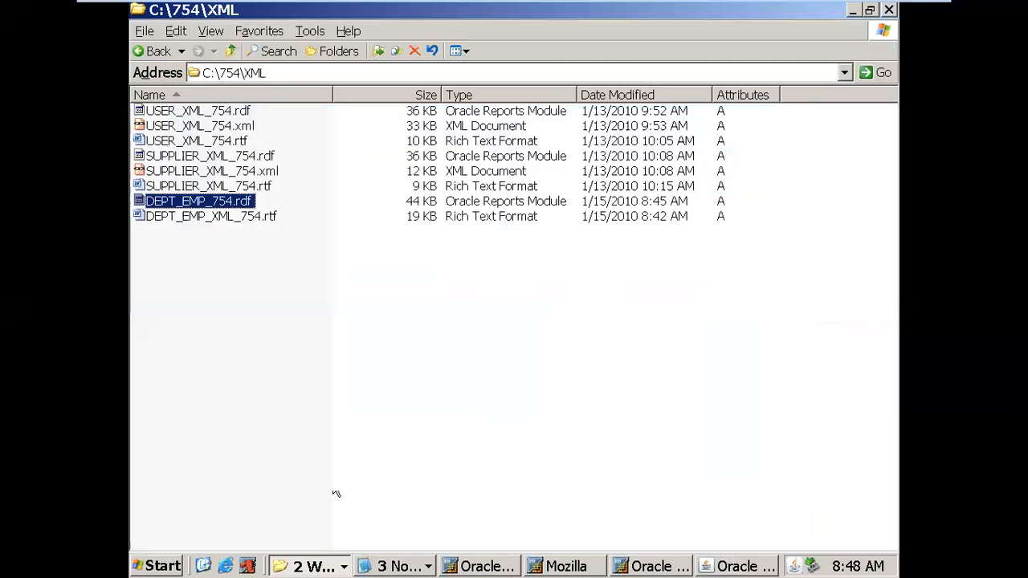
{"action": "left_click", "coordinate": [243, 223]}
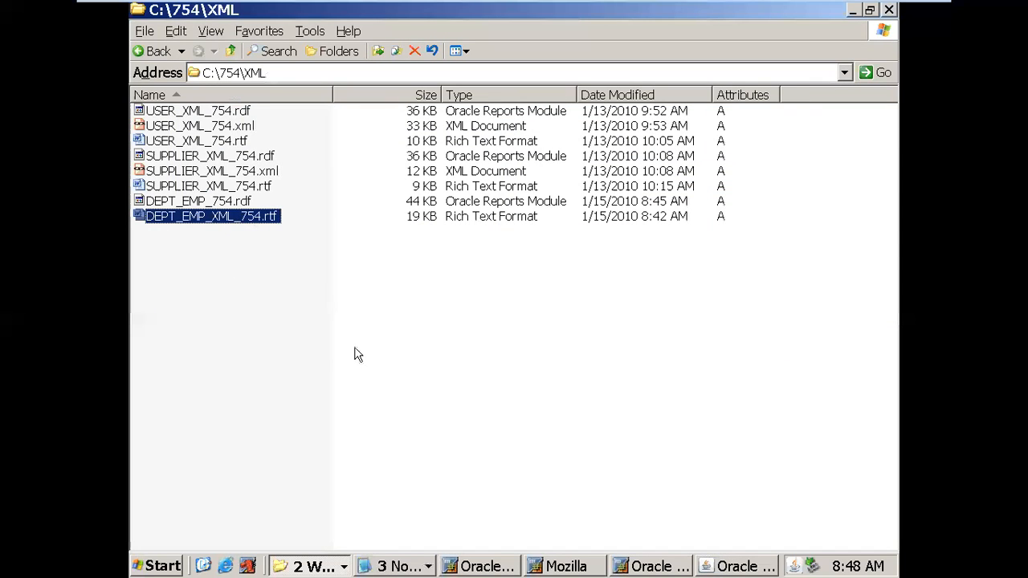
{"action": "left_click", "coordinate": [723, 567]}
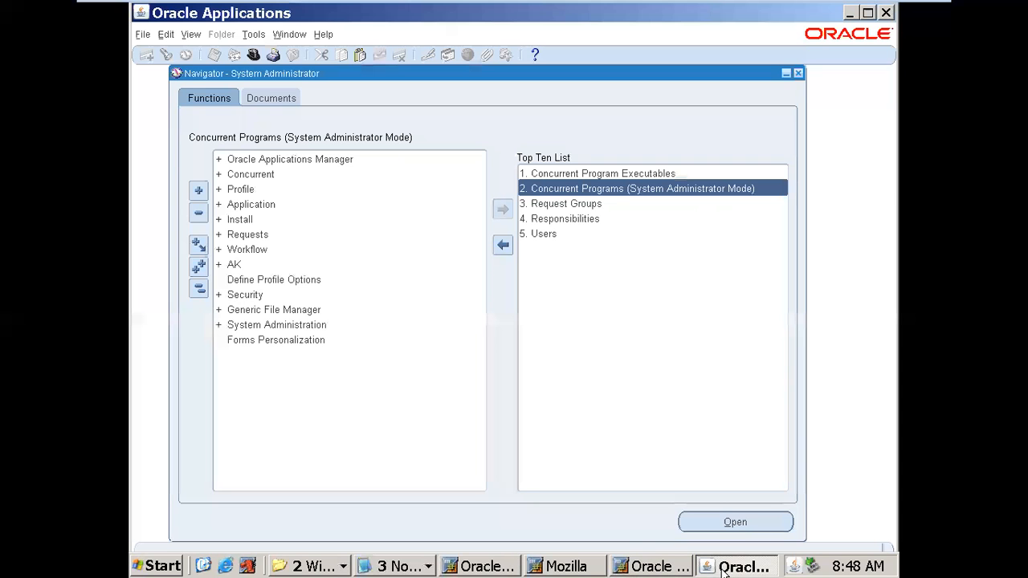
{"action": "left_click", "coordinate": [250, 57]}
- Switch to XML Publisher Administrator and open Data Definitions under the expanded Home menu
{"action": "type", "text": "xML %"}
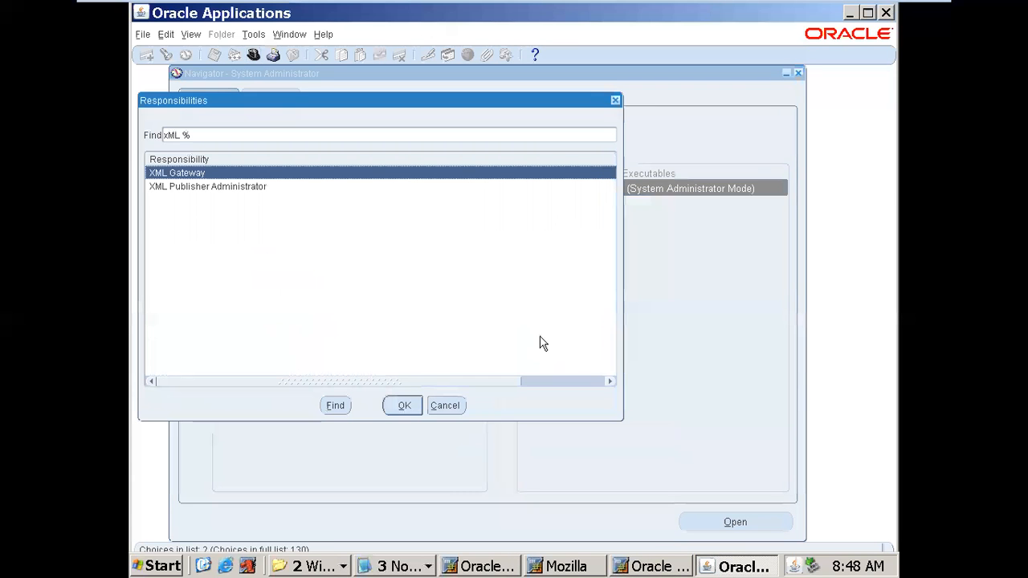
{"action": "left_click", "coordinate": [237, 192]}
{"action": "left_click", "coordinate": [405, 406]}
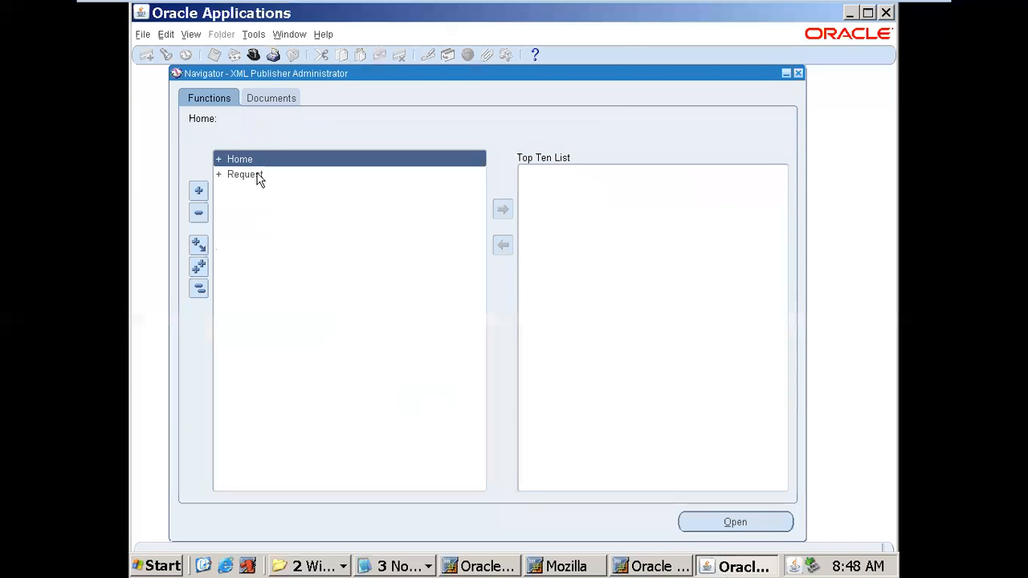
{"action": "double_click", "coordinate": [256, 161]}
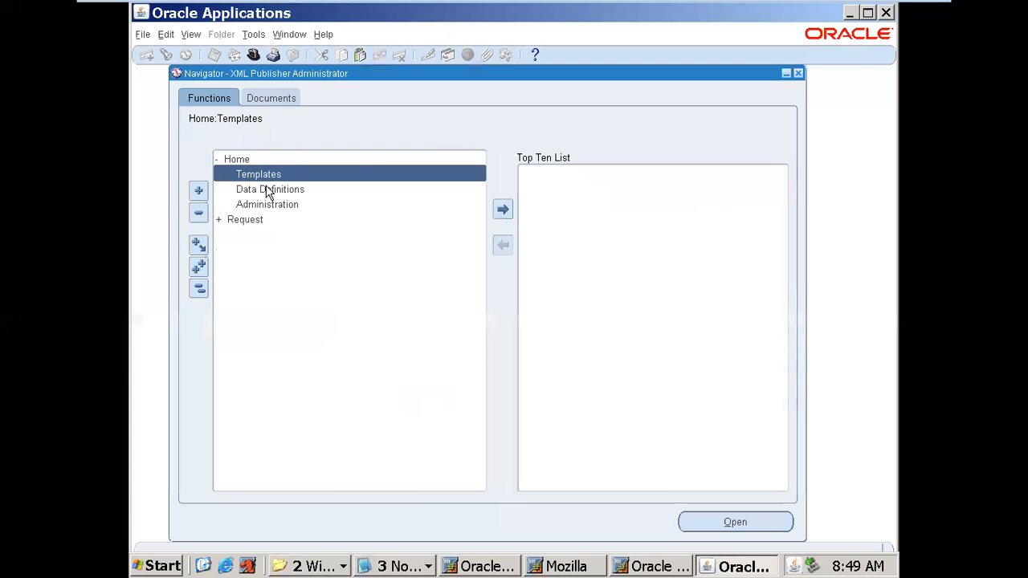
{"action": "double_click", "coordinate": [269, 189]}
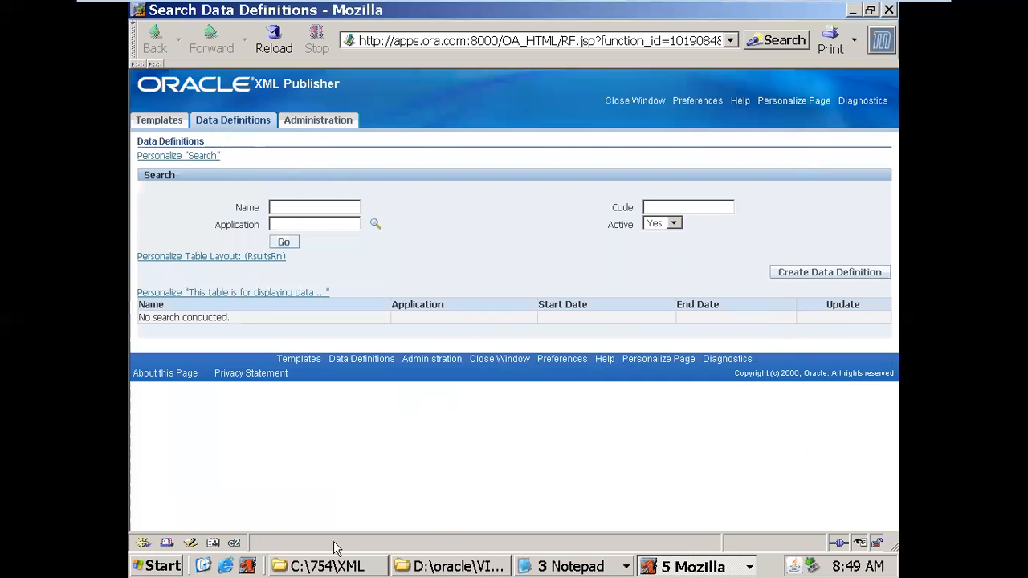
- Check SUPPLIER_XML_754.xml in C:\754\XML, then start a new data definition in the browser
{"action": "left_click", "coordinate": [328, 570]}
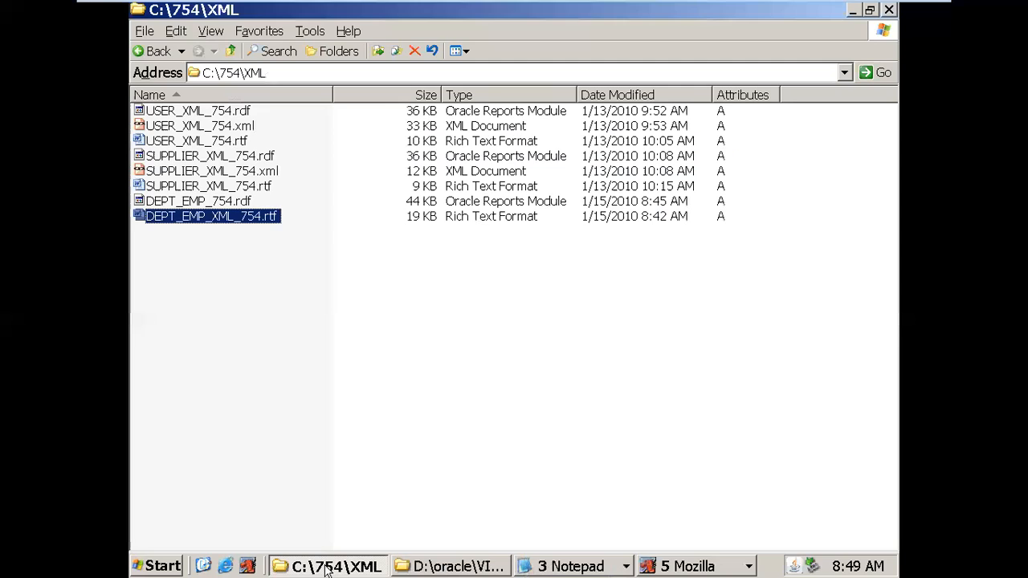
{"action": "left_click", "coordinate": [231, 174]}
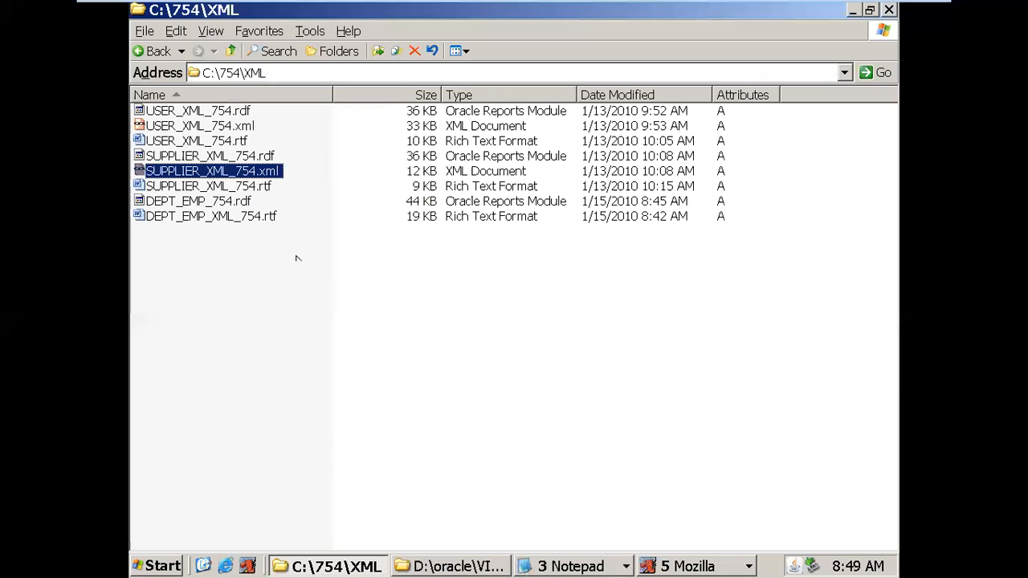
{"action": "left_click", "coordinate": [655, 569]}
{"action": "left_click", "coordinate": [682, 469]}
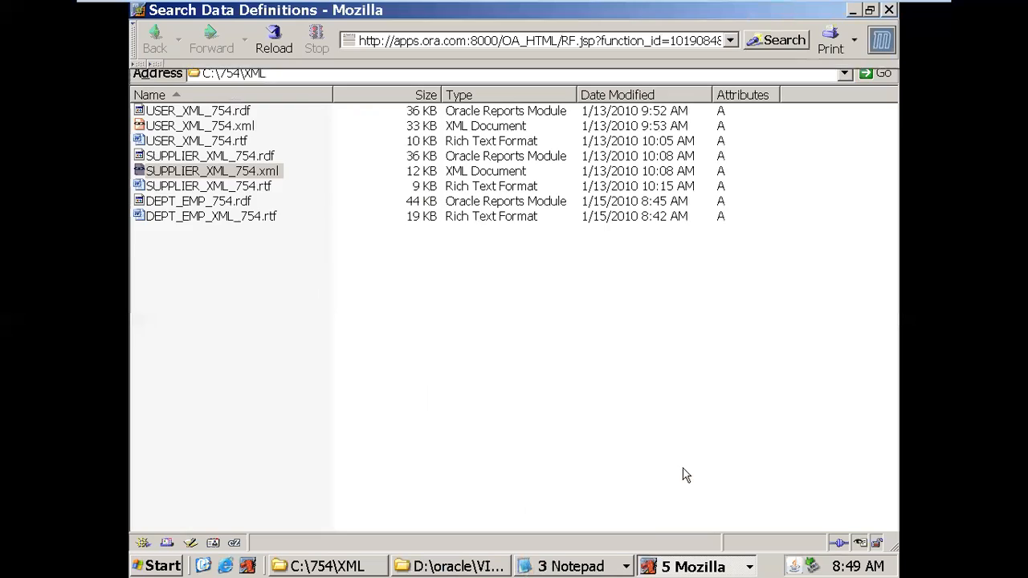
{"action": "left_click", "coordinate": [800, 271]}
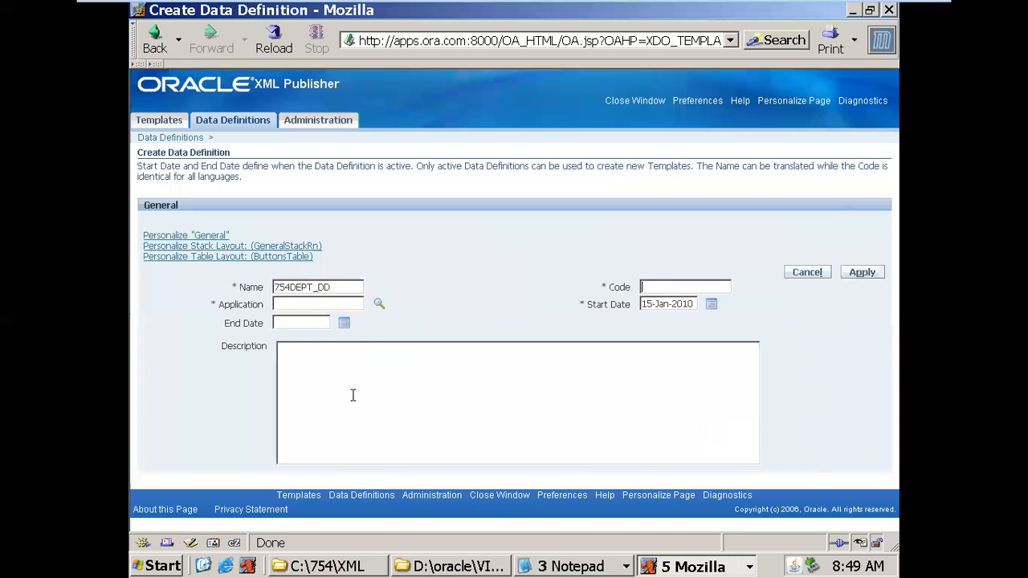
- Fill Code DEPT_EMP_754 and Application Purchasing from the note, and submit the definition
{"action": "left_click", "coordinate": [529, 567]}
{"action": "left_click", "coordinate": [555, 502]}
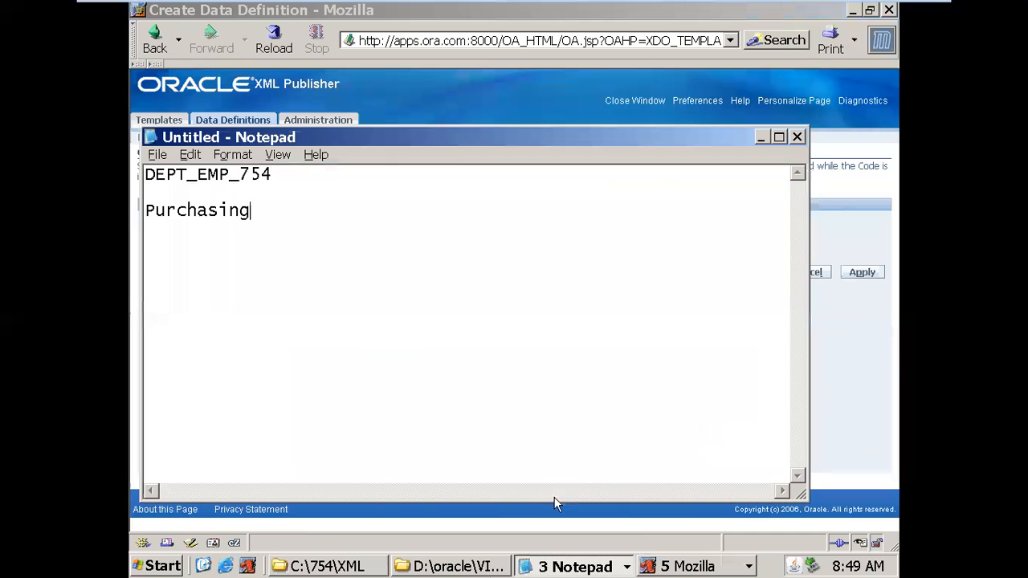
{"action": "left_click_drag", "start_coordinate": [333, 174], "coordinate": [146, 174]}
{"action": "key", "text": "alt+Tab"}
{"action": "key", "text": "ctrl+v"}
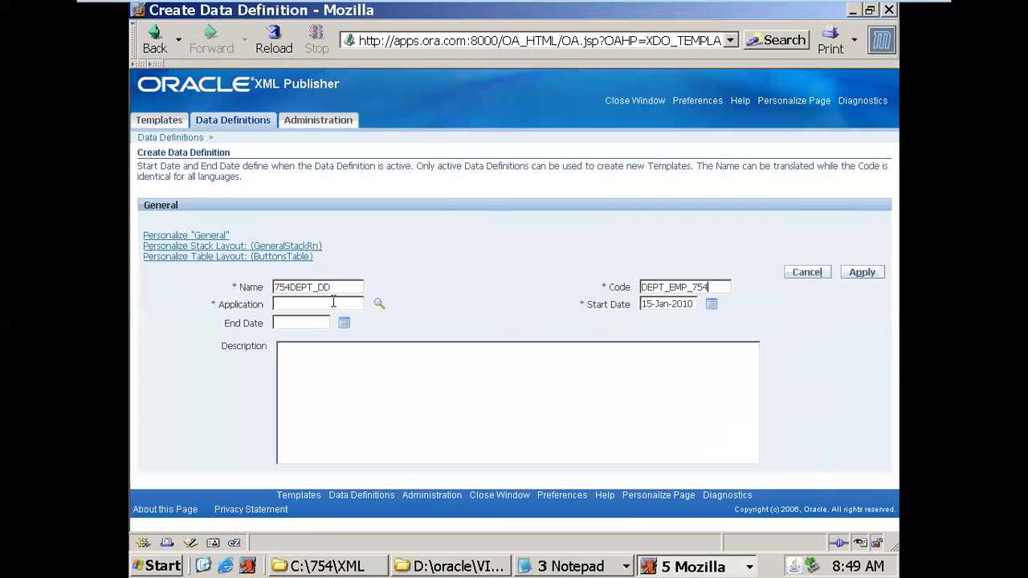
{"action": "key", "text": "alt+Tab"}
{"action": "left_click_drag", "start_coordinate": [270, 211], "coordinate": [144, 211]}
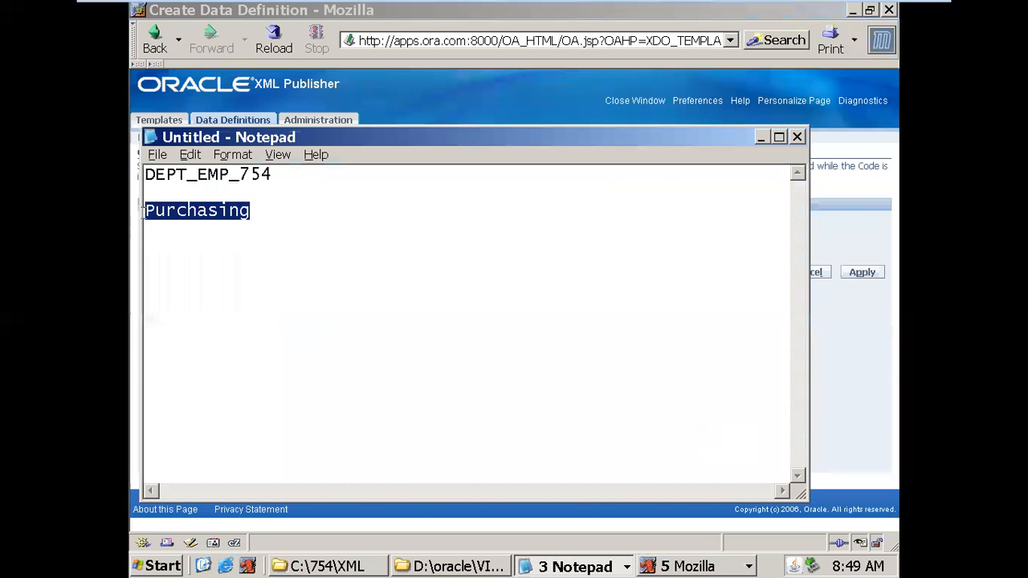
{"action": "key", "text": "alt+Tab"}
{"action": "key", "text": "ctrl+v"}
{"action": "left_click", "coordinate": [862, 272]}
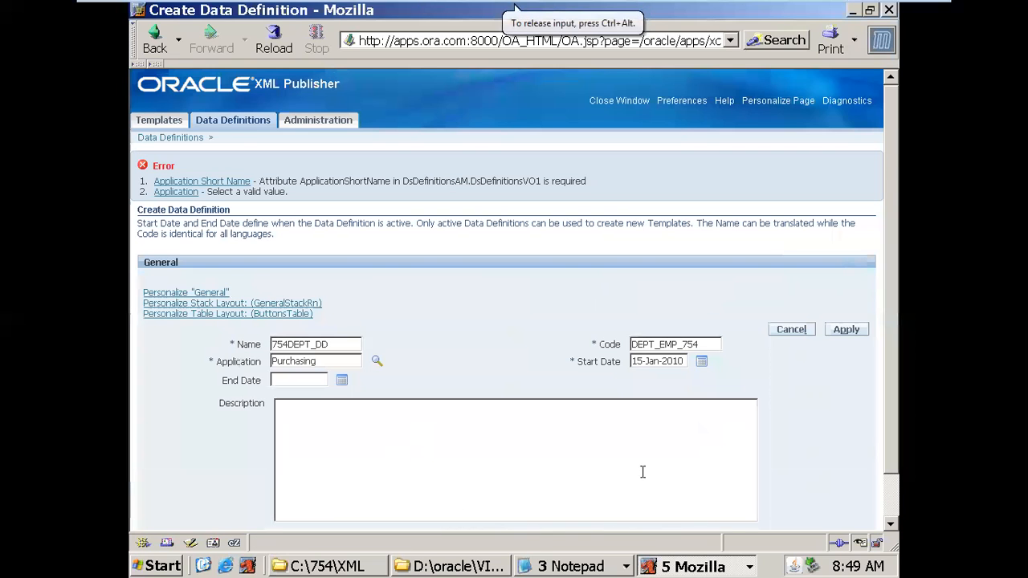
- Pick Purchasing from the Application lookup and resubmit, confirming 754DEPT_DD was created
{"action": "left_click", "coordinate": [377, 362]}
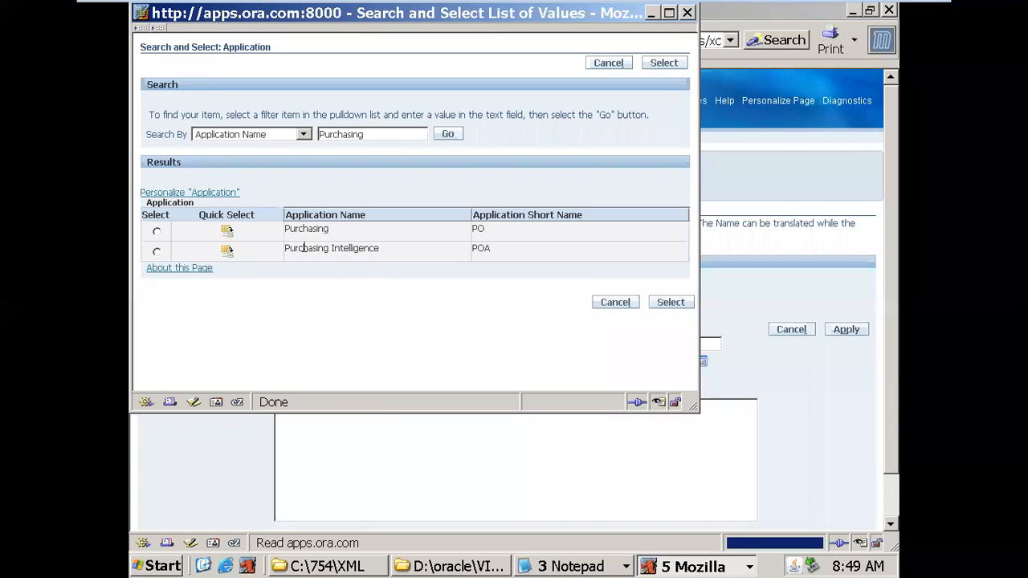
{"action": "left_click", "coordinate": [225, 232]}
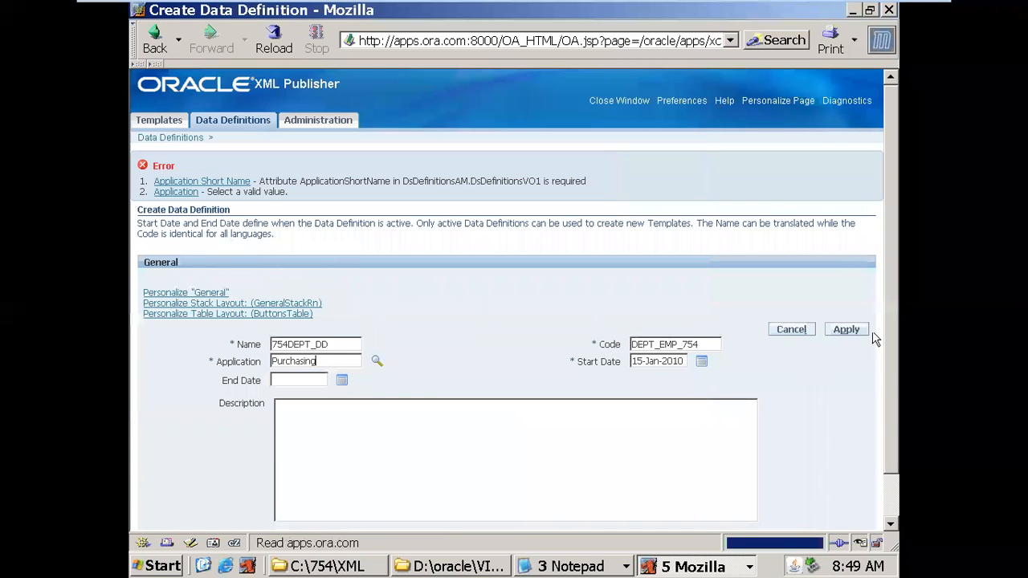
{"action": "left_click", "coordinate": [850, 331]}
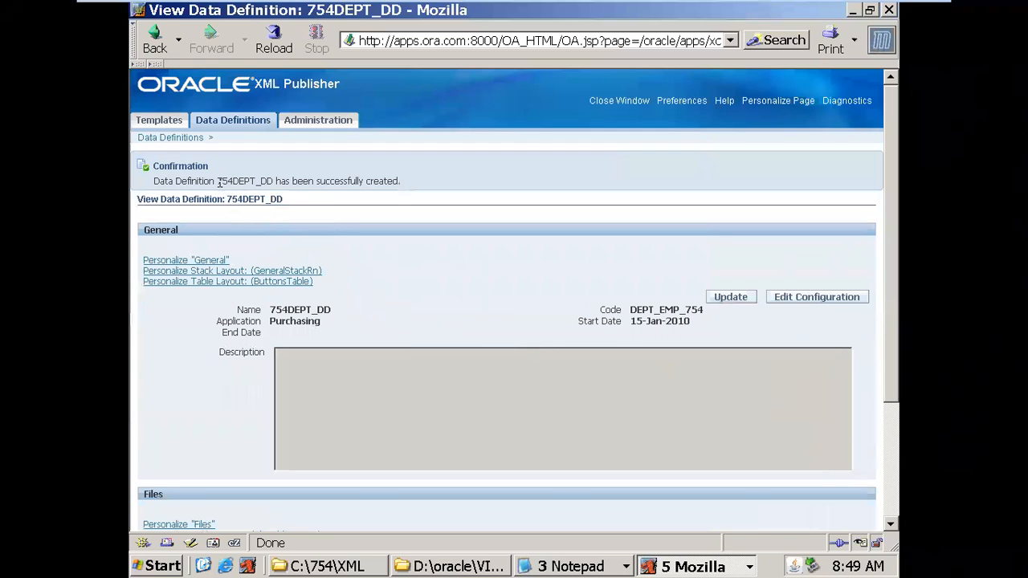
{"action": "left_click_drag", "start_coordinate": [217, 180], "coordinate": [274, 181]}
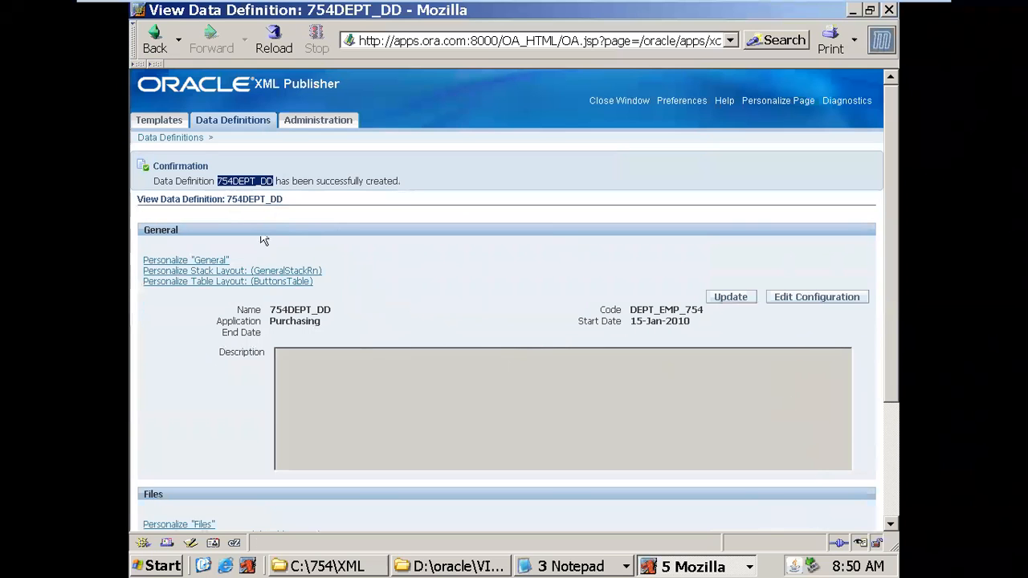
- Review DEPT_EMP_XML_754.rtf, then start a new template named 754 Dept templete
{"action": "left_click", "coordinate": [169, 124]}
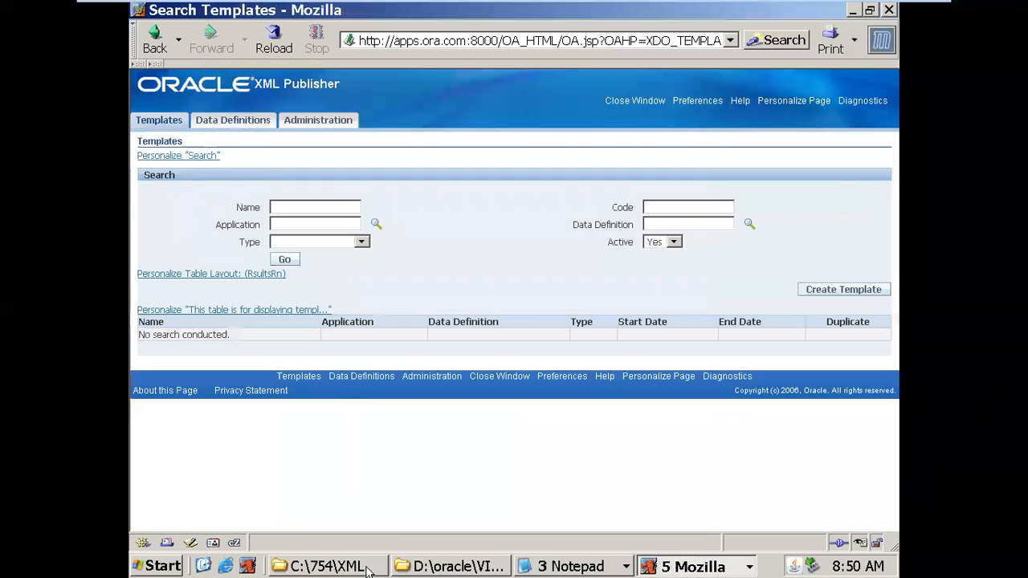
{"action": "left_click", "coordinate": [366, 567]}
{"action": "left_click", "coordinate": [262, 218]}
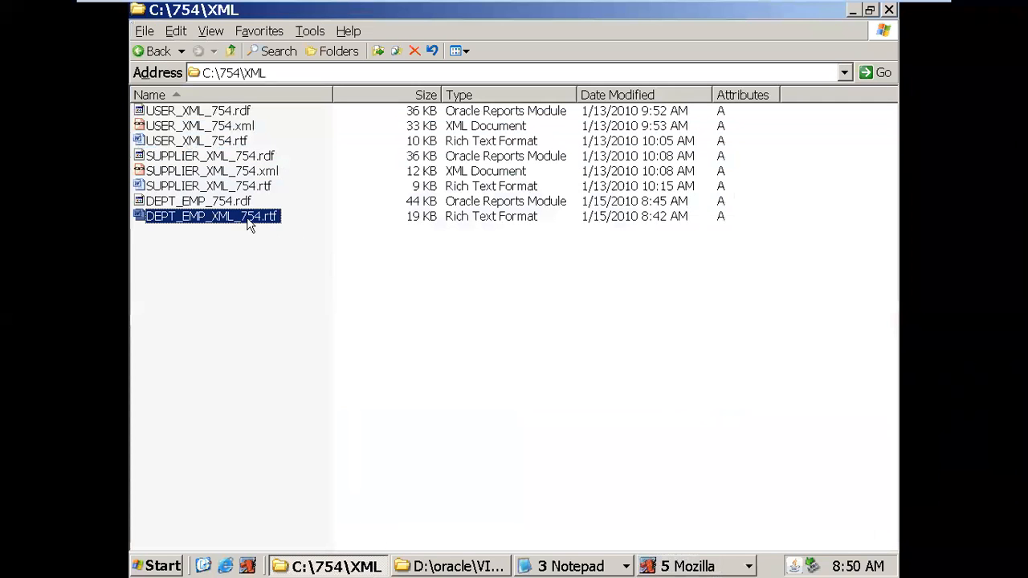
{"action": "left_click", "coordinate": [653, 567]}
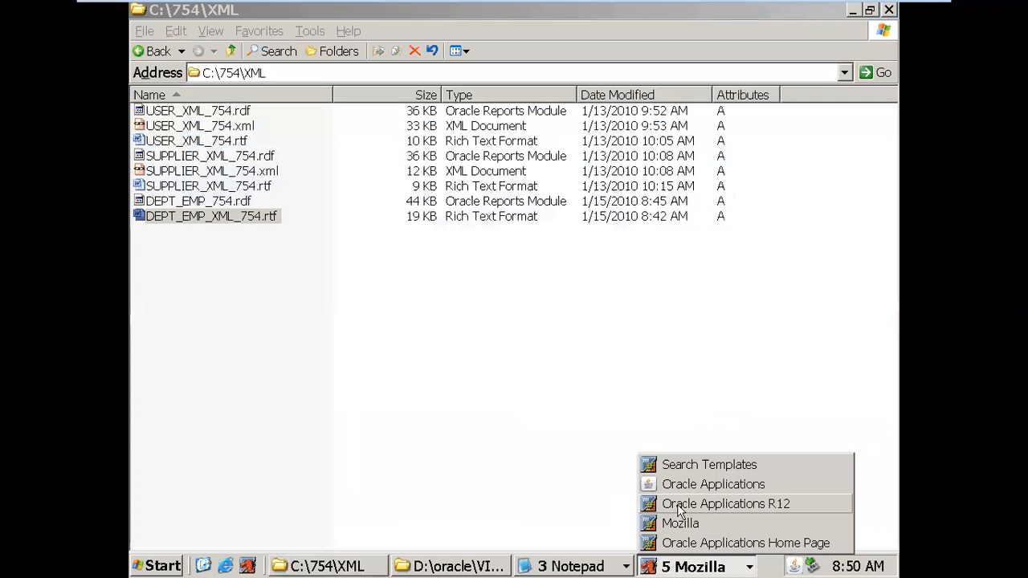
{"action": "left_click", "coordinate": [679, 465]}
{"action": "left_click", "coordinate": [876, 294]}
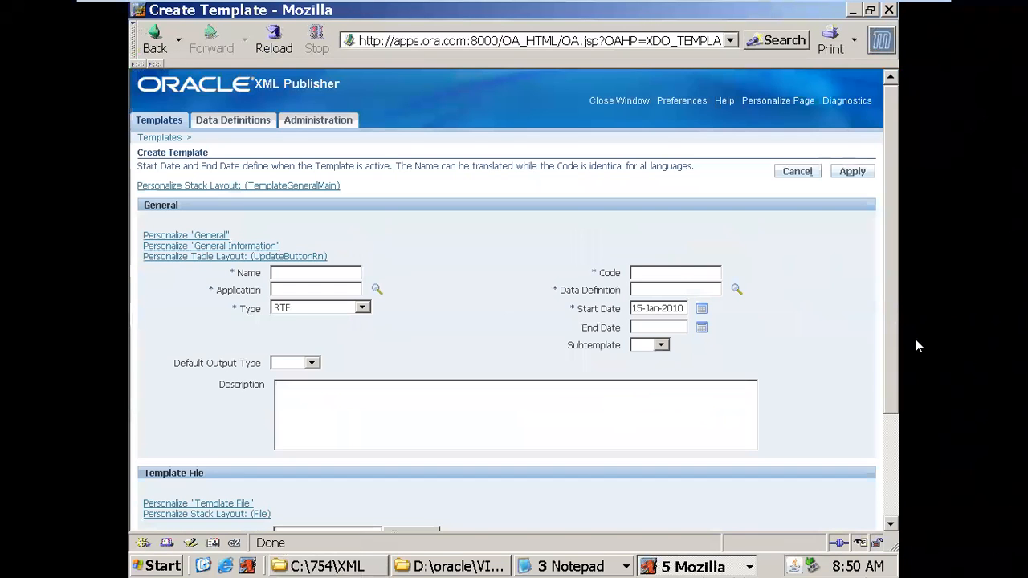
{"action": "scroll", "coordinate": [450, 292], "scroll_direction": "down", "scroll_amount": 2}
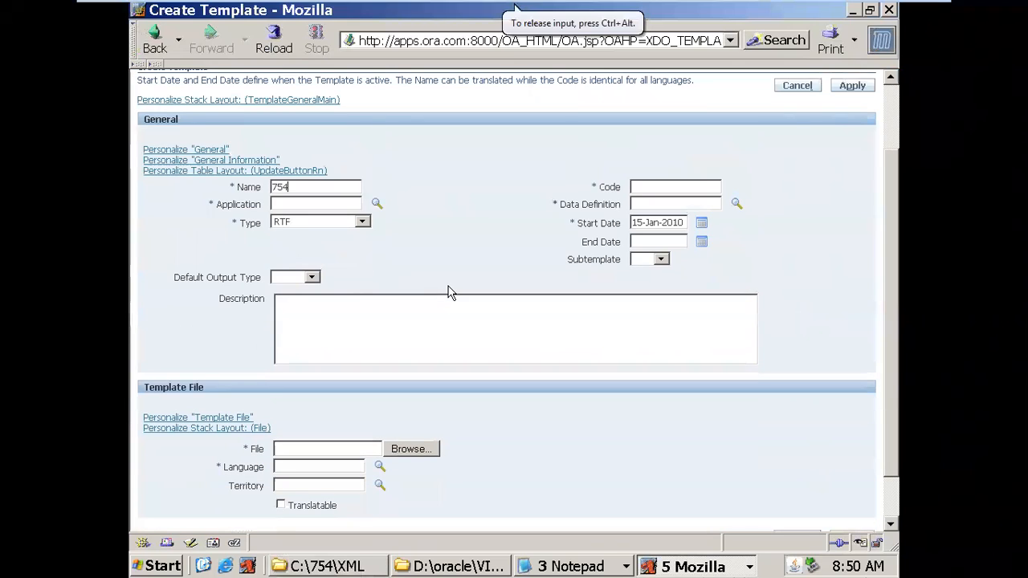
{"action": "type", "text": "Sales templete"}
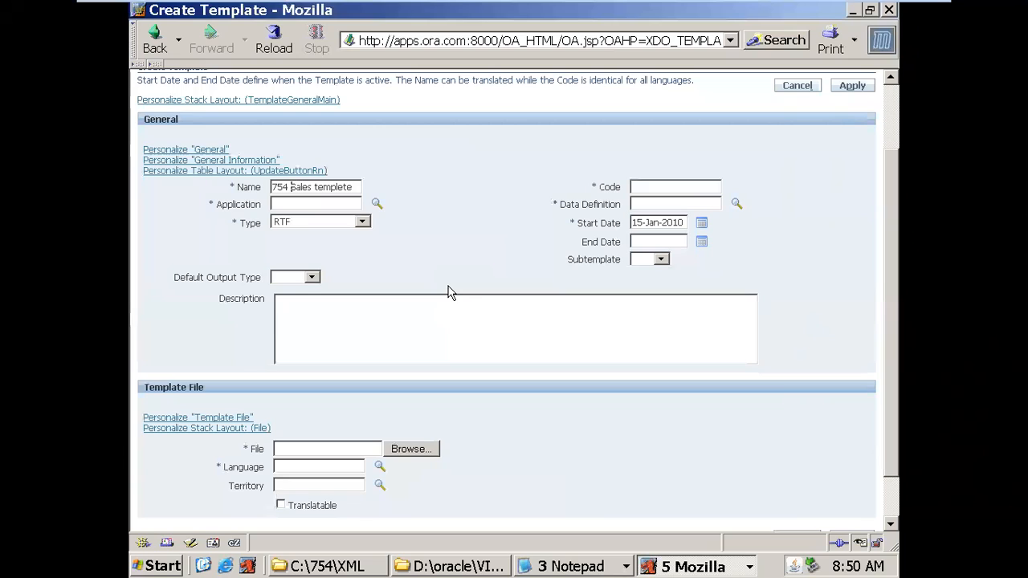
{"action": "type", "text": "Dept"}
- Fill the template Code with DEPT_EMP_754 copied from the note
{"action": "left_click", "coordinate": [602, 572]}
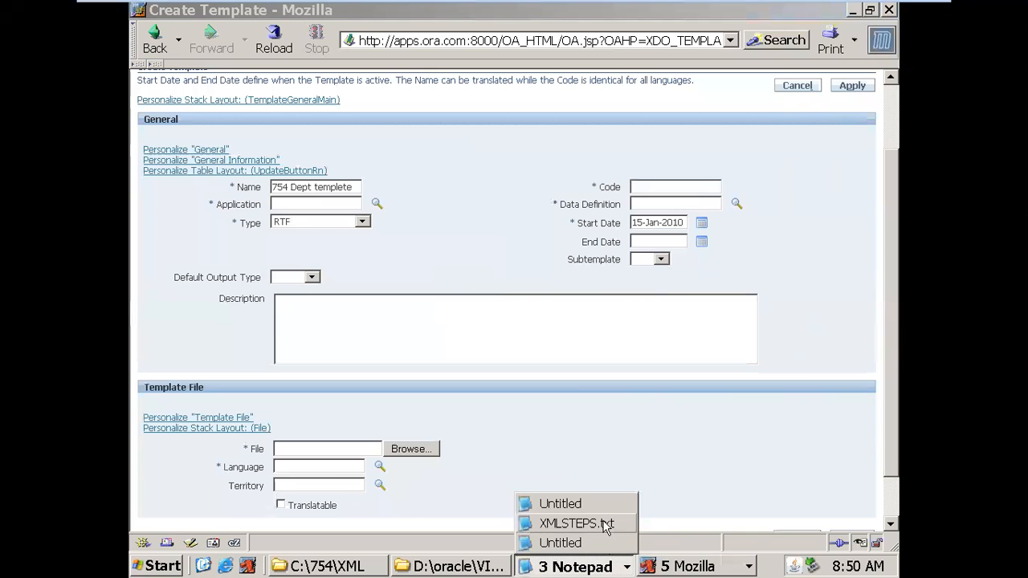
{"action": "left_click", "coordinate": [604, 508]}
{"action": "left_click", "coordinate": [299, 177]}
{"action": "left_click_drag", "start_coordinate": [300, 178], "coordinate": [131, 172]}
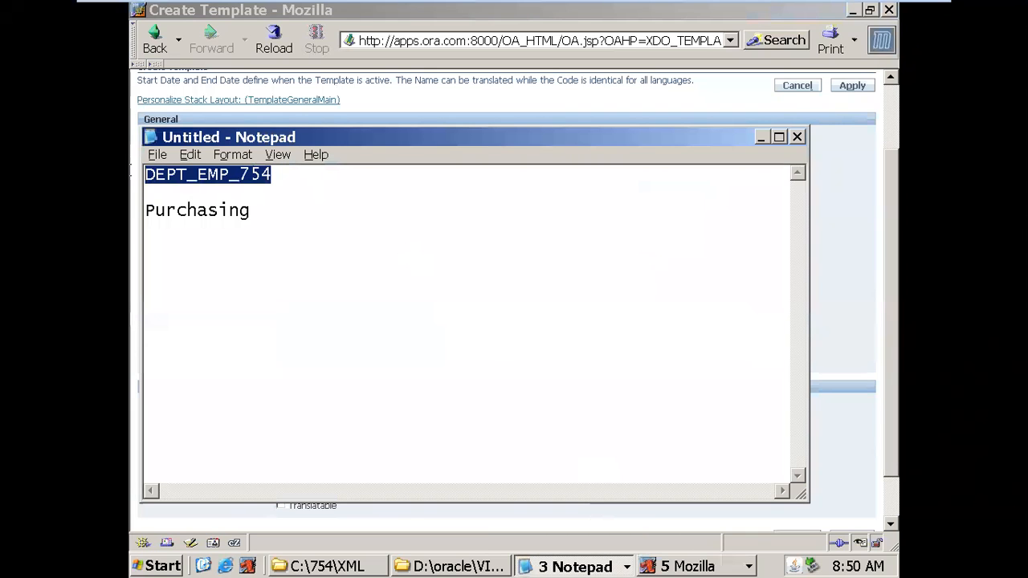
{"action": "key", "text": "ctrl+c"}
{"action": "key", "text": "alt+Tab"}
{"action": "key", "text": "ctrl+v"}
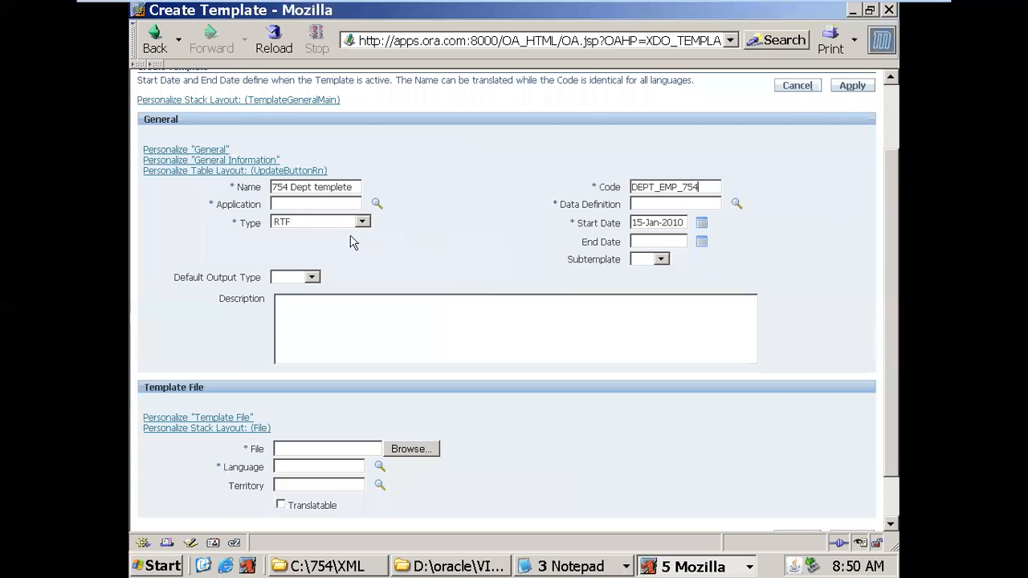
- Set the template application to Purchasing, copied from the note and confirmed via lookup
{"action": "key", "text": "alt+Tab"}
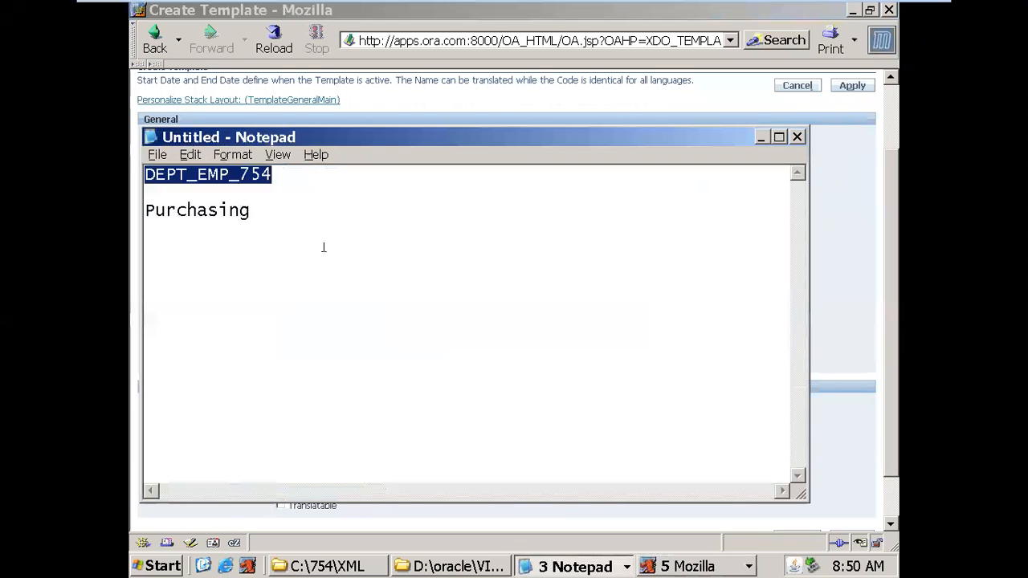
{"action": "left_click_drag", "start_coordinate": [252, 211], "coordinate": [133, 217]}
{"action": "key", "text": "ctrl+c"}
{"action": "key", "text": "alt+Tab"}
{"action": "key", "text": "ctrl+v"}
{"action": "left_click", "coordinate": [375, 206]}
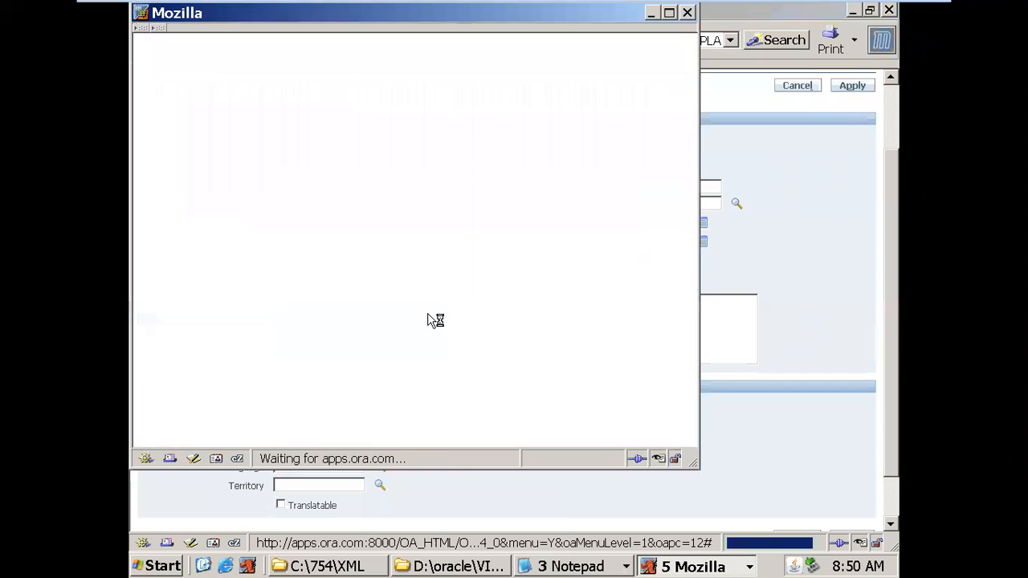
{"action": "left_click", "coordinate": [231, 232]}
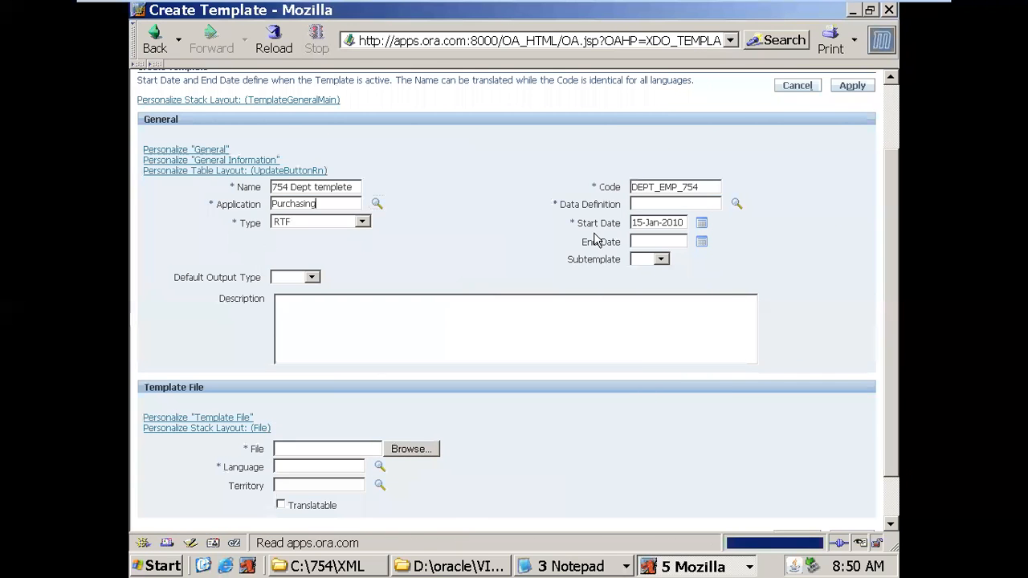
- Link the template to data definition 754DEPT_DD, found by searching '754'
{"action": "left_click", "coordinate": [737, 203]}
{"action": "left_click", "coordinate": [327, 134]}
{"action": "type", "text": "754"}
{"action": "left_click", "coordinate": [419, 133]}
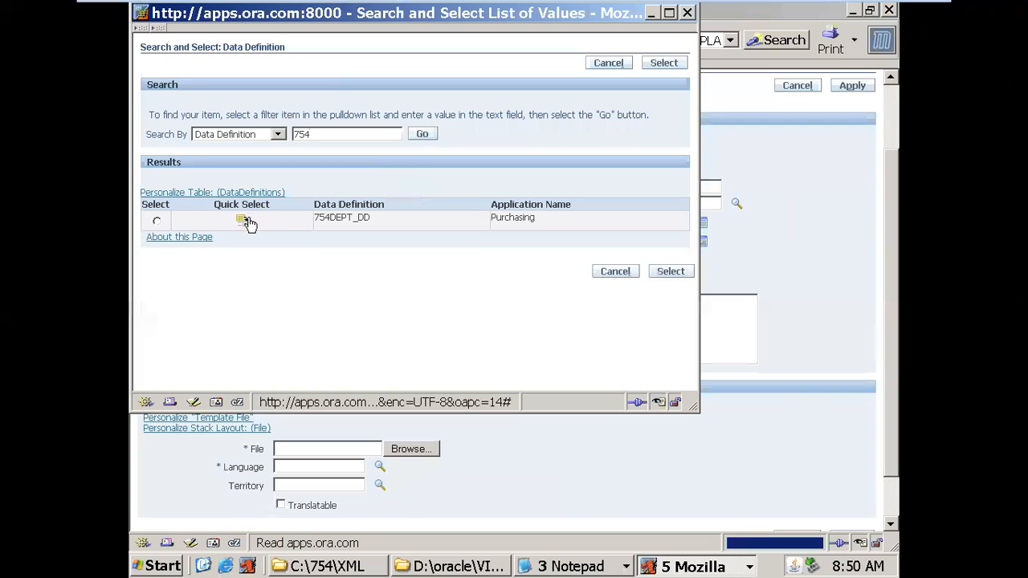
{"action": "left_click", "coordinate": [242, 220]}
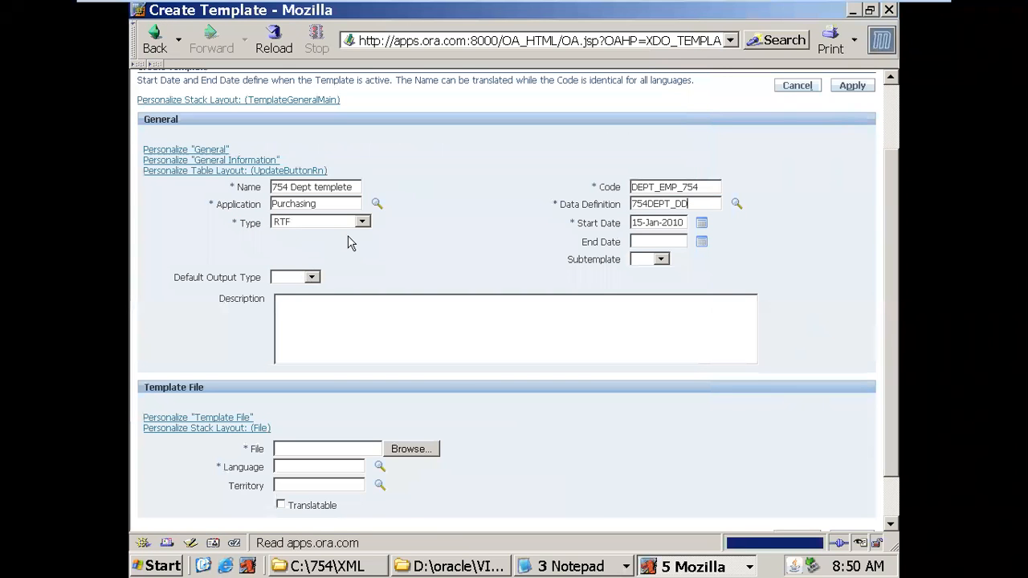
- Set Subtemplate to No and the default output type to PDF
{"action": "left_click", "coordinate": [662, 261]}
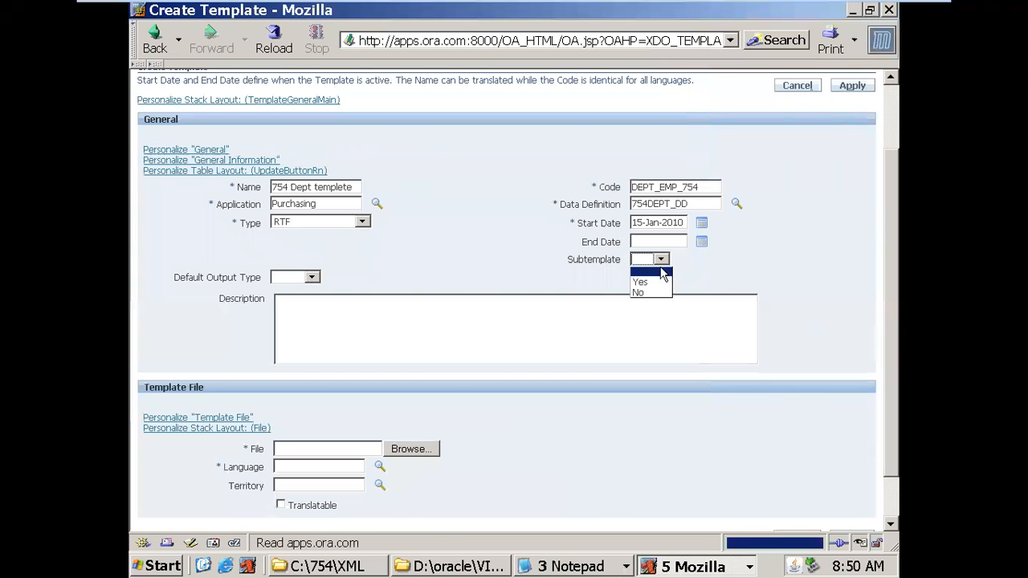
{"action": "left_click", "coordinate": [639, 291]}
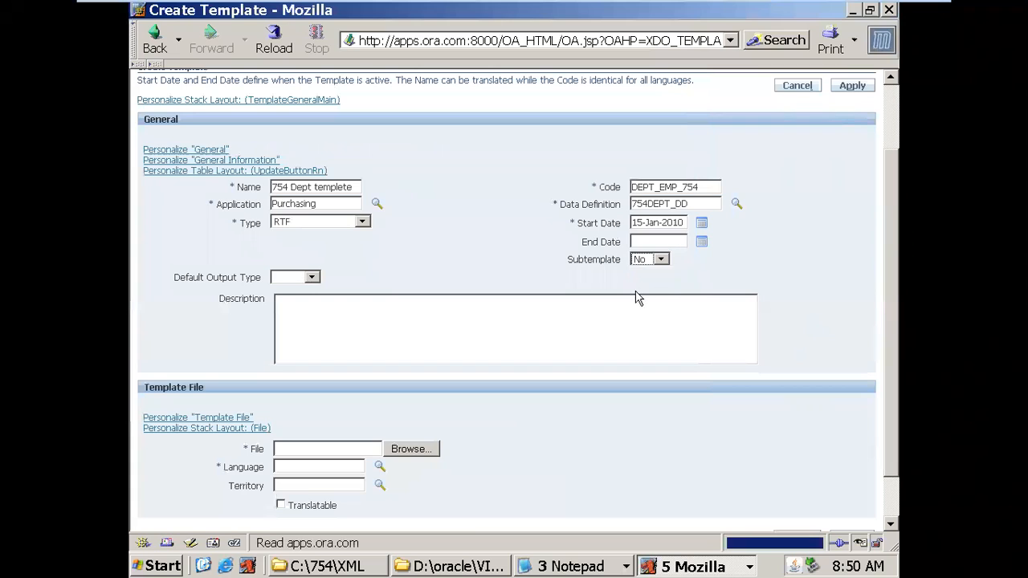
{"action": "left_click", "coordinate": [311, 277]}
{"action": "left_click", "coordinate": [298, 336]}
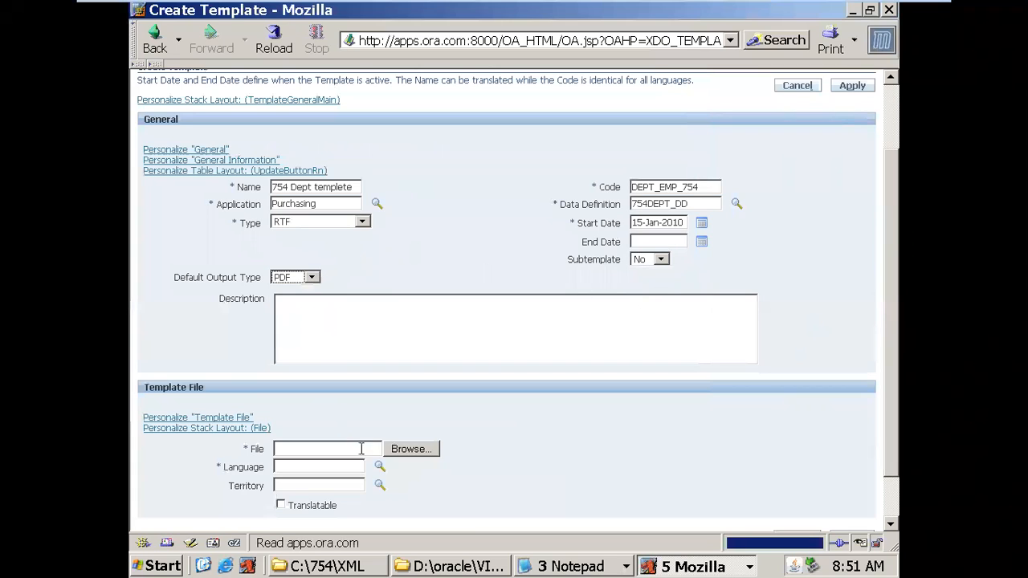
- Attach DEPT_EMP_XML_754.rtf as the template file with English and United States, and save it
{"action": "left_click", "coordinate": [415, 455]}
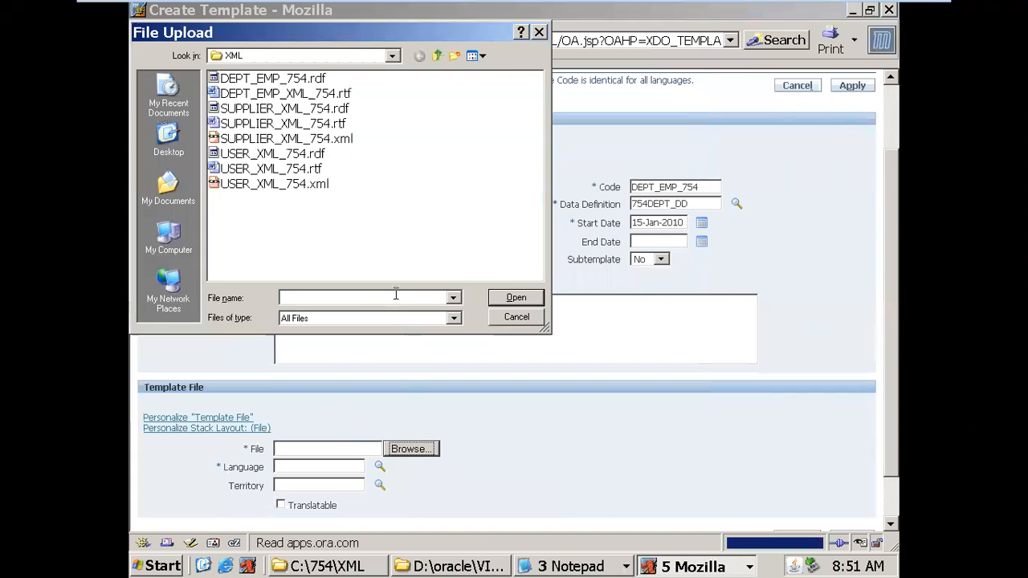
{"action": "left_click", "coordinate": [278, 97]}
{"action": "left_click", "coordinate": [496, 298]}
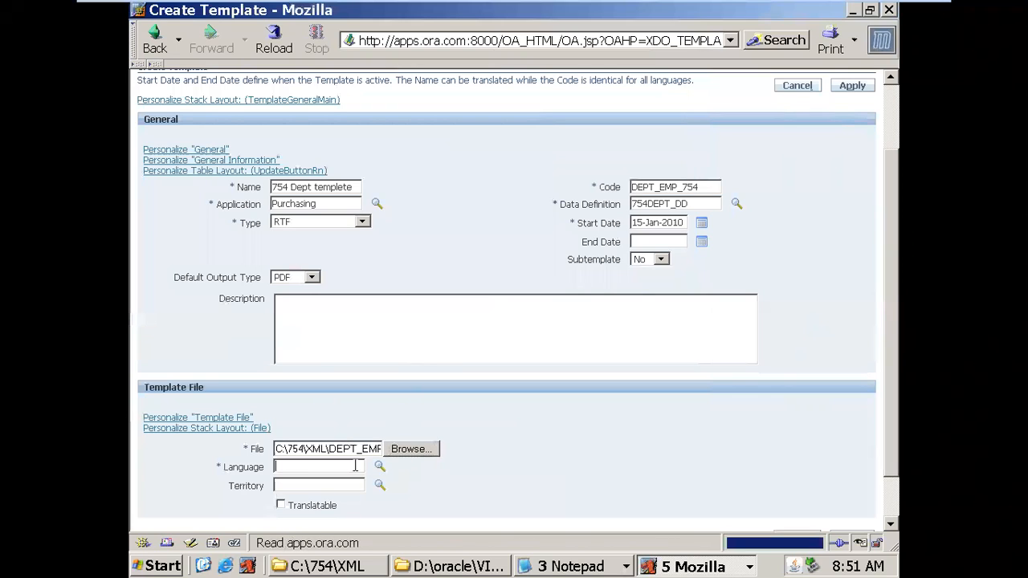
{"action": "key", "text": "Tab"}
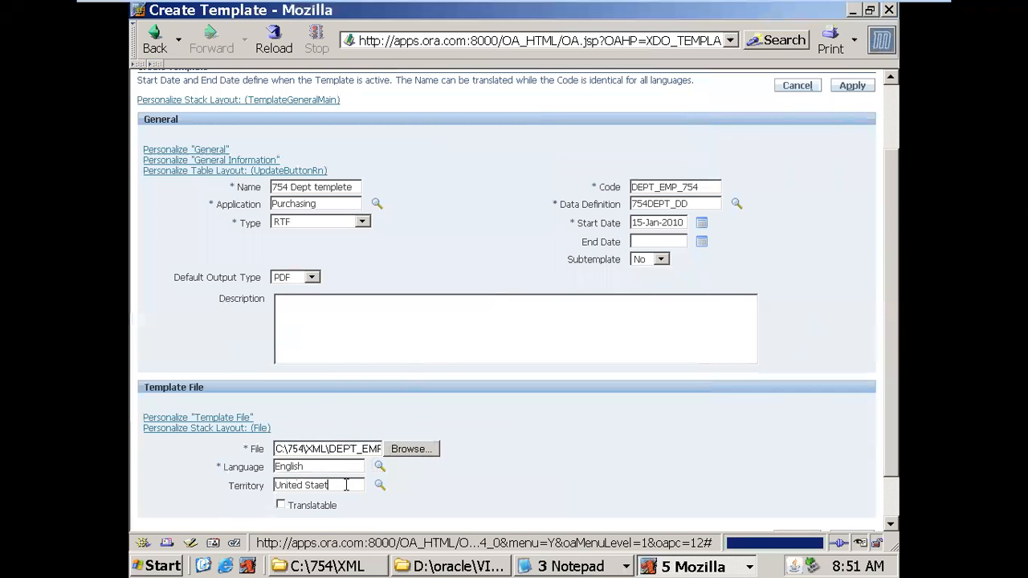
{"action": "key", "text": "Tab"}
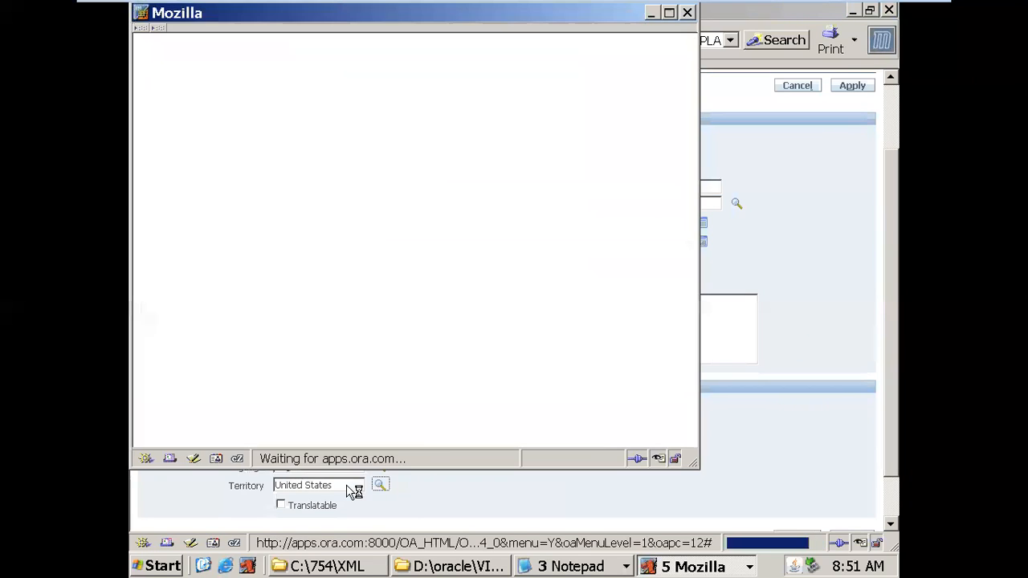
{"action": "left_click", "coordinate": [225, 219]}
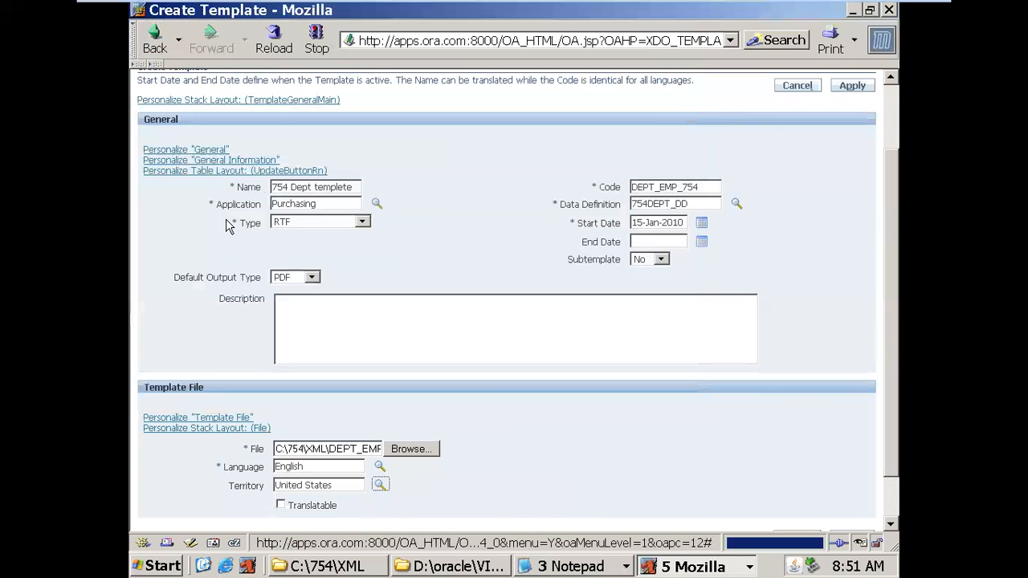
{"action": "left_click", "coordinate": [853, 86]}
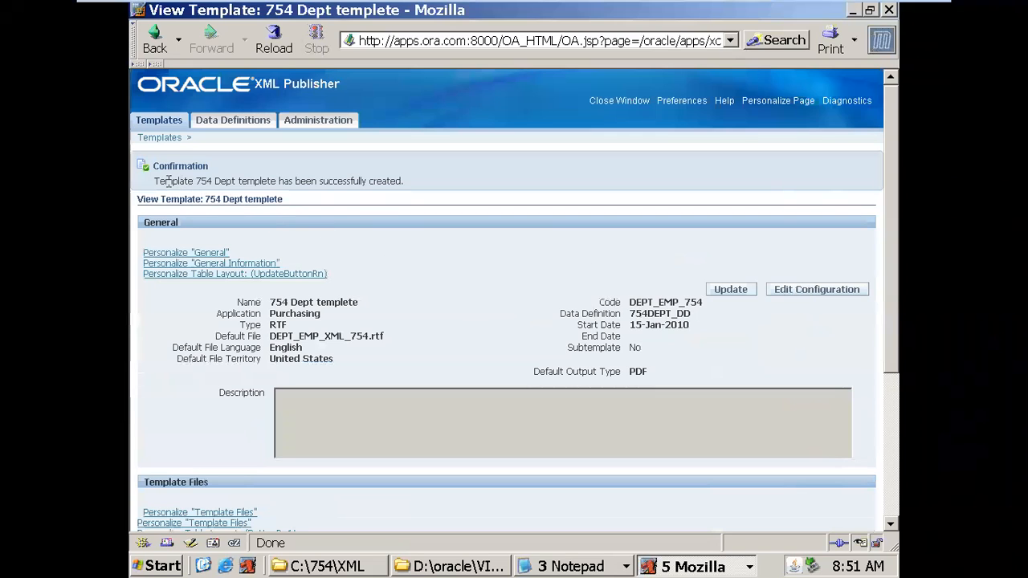
- Review the confirmation (code DEPT_EMP_754, file DEPT_EMP_XML_754.rtf, Purchasing), then close the browser window
{"action": "left_click_drag", "start_coordinate": [158, 181], "coordinate": [402, 183]}
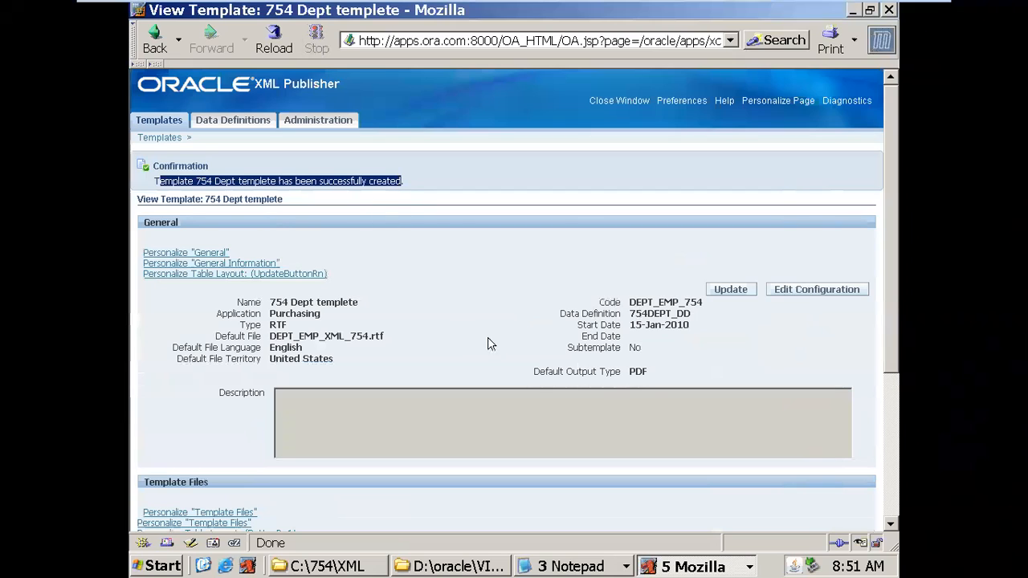
{"action": "left_click_drag", "start_coordinate": [630, 304], "coordinate": [705, 310]}
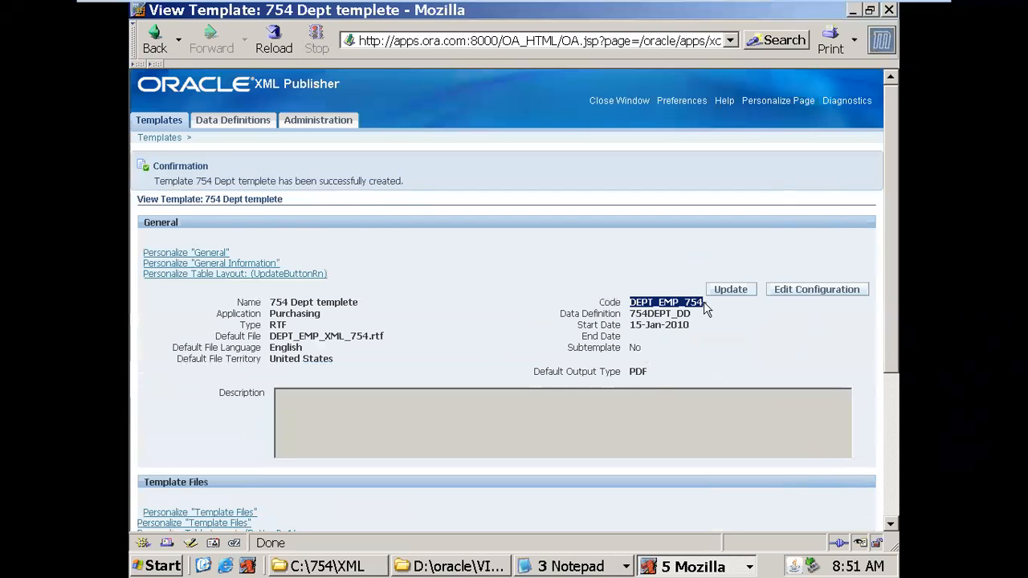
{"action": "left_click_drag", "start_coordinate": [271, 336], "coordinate": [385, 337]}
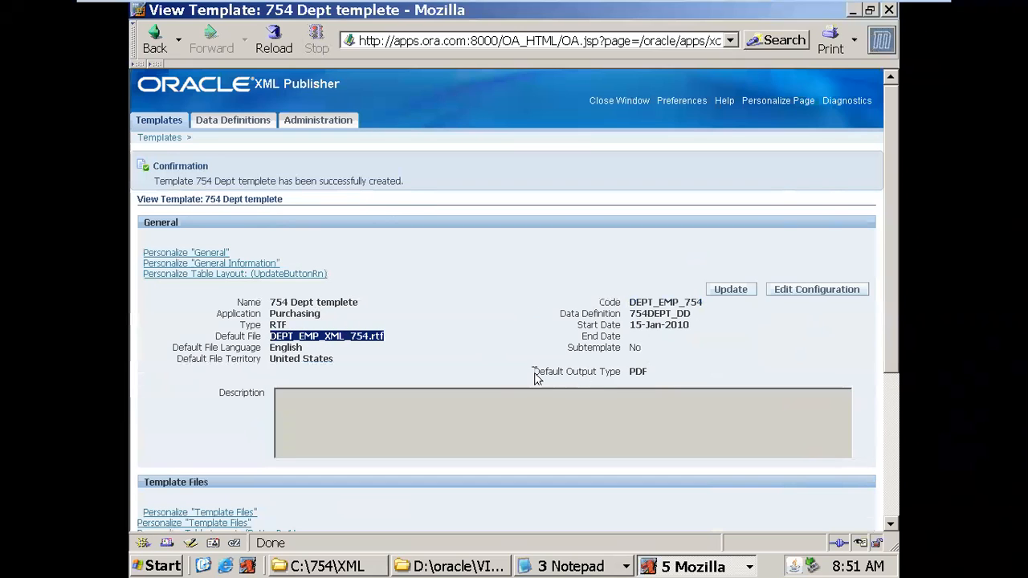
{"action": "left_click_drag", "start_coordinate": [629, 302], "coordinate": [704, 306]}
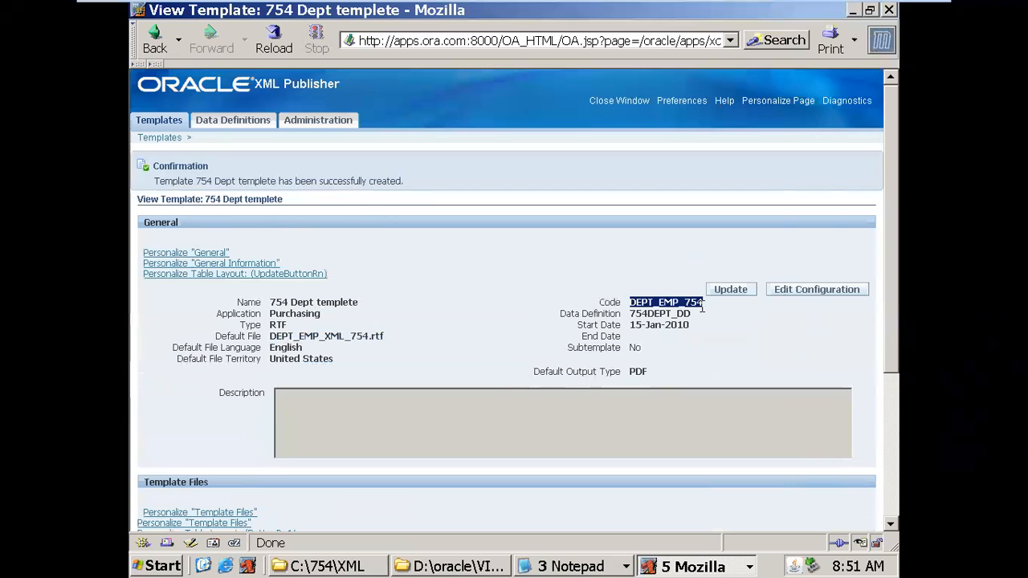
{"action": "left_click_drag", "start_coordinate": [271, 336], "coordinate": [387, 347]}
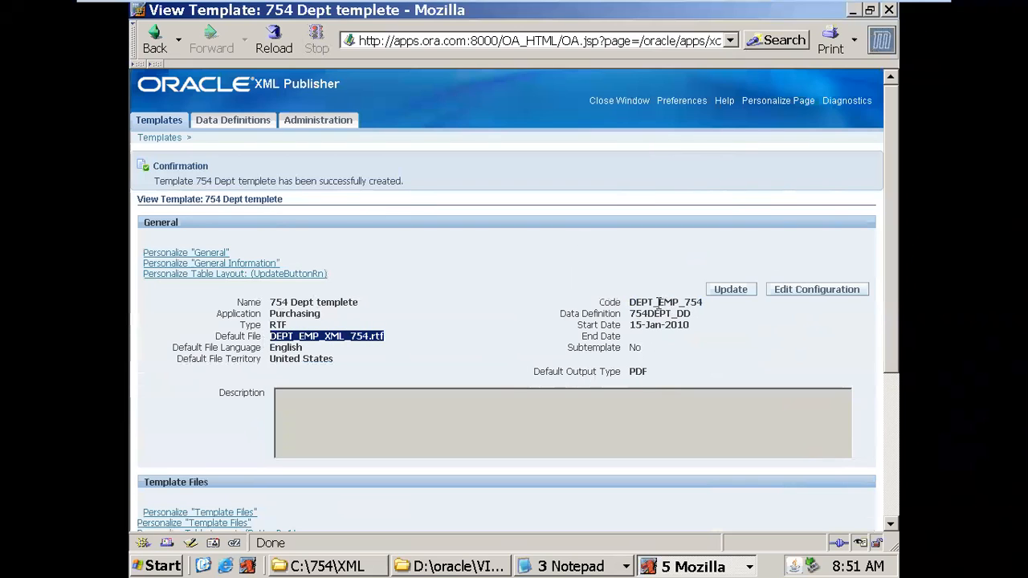
{"action": "left_click_drag", "start_coordinate": [631, 303], "coordinate": [704, 315]}
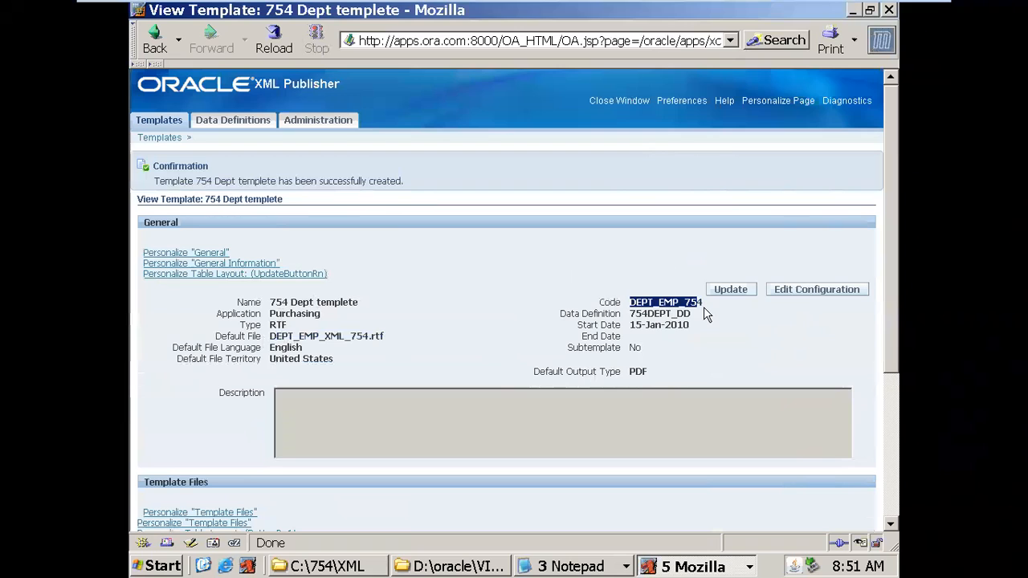
{"action": "left_click_drag", "start_coordinate": [270, 313], "coordinate": [321, 313]}
{"action": "left_click_drag", "start_coordinate": [270, 336], "coordinate": [388, 338]}
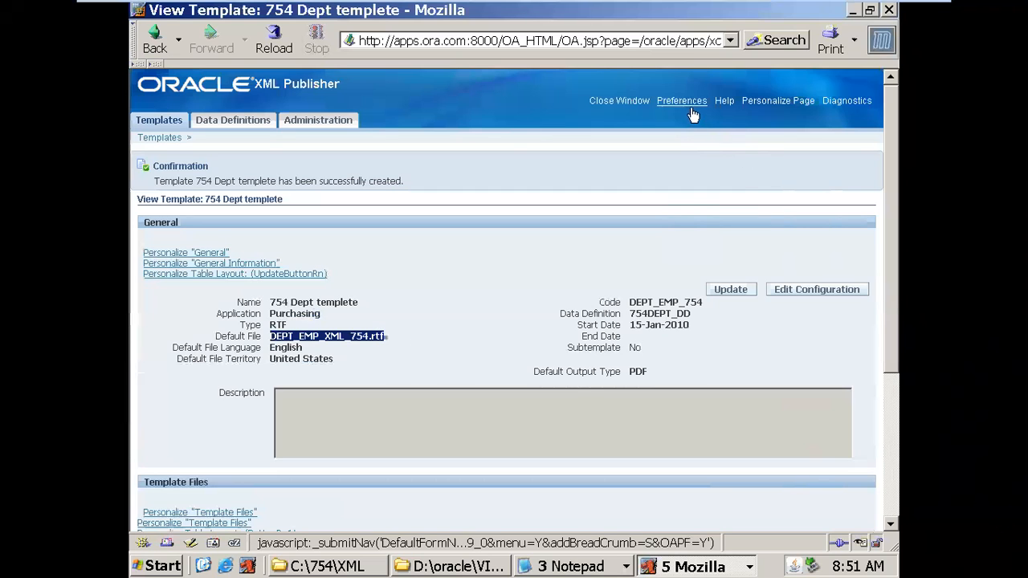
{"action": "left_click", "coordinate": [620, 101]}
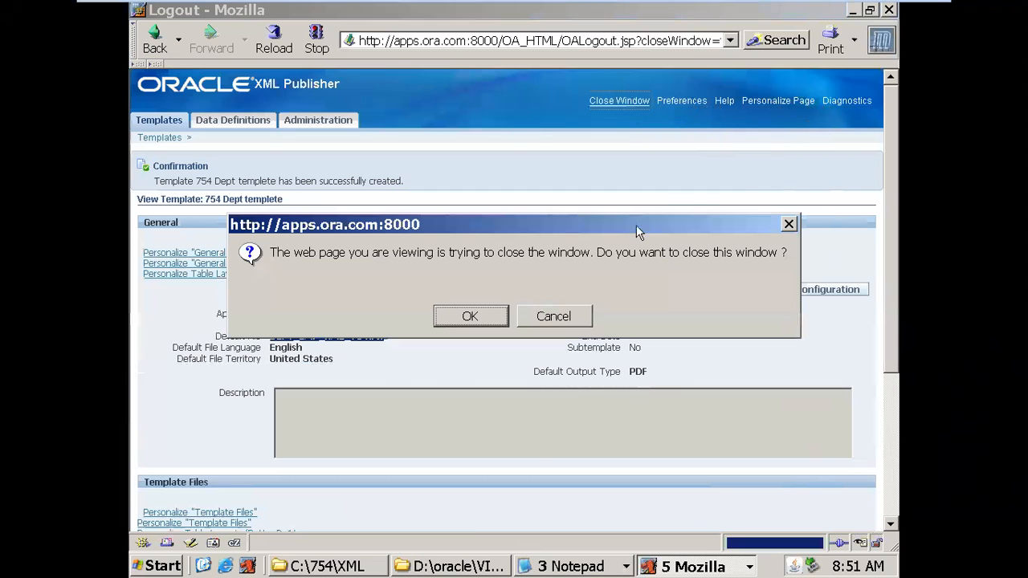
- Confirm closing the browser and switch Oracle Applications to the 754NEW responsibility
{"action": "left_click", "coordinate": [470, 317]}
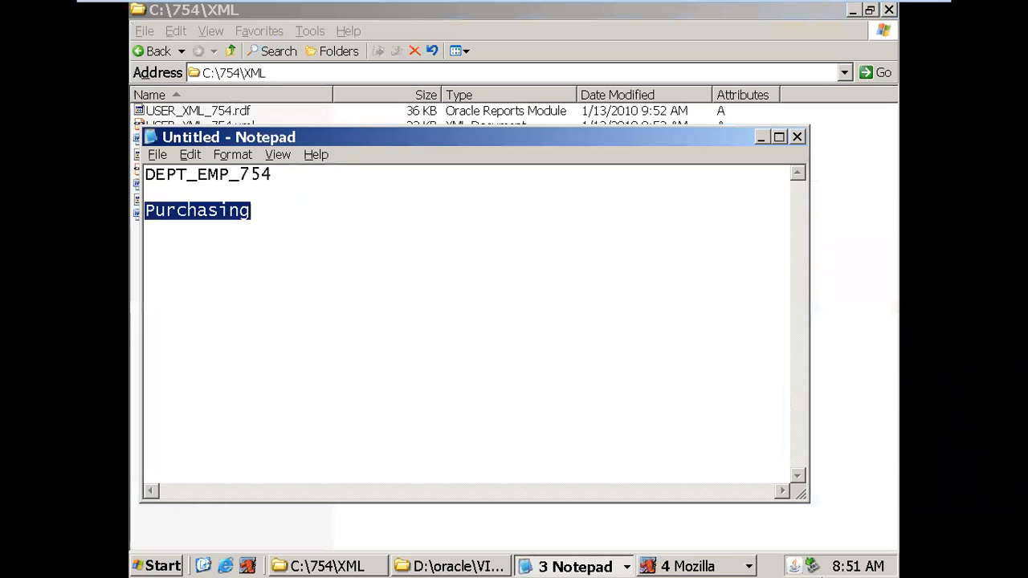
{"action": "left_click", "coordinate": [677, 566]}
{"action": "left_click", "coordinate": [707, 485]}
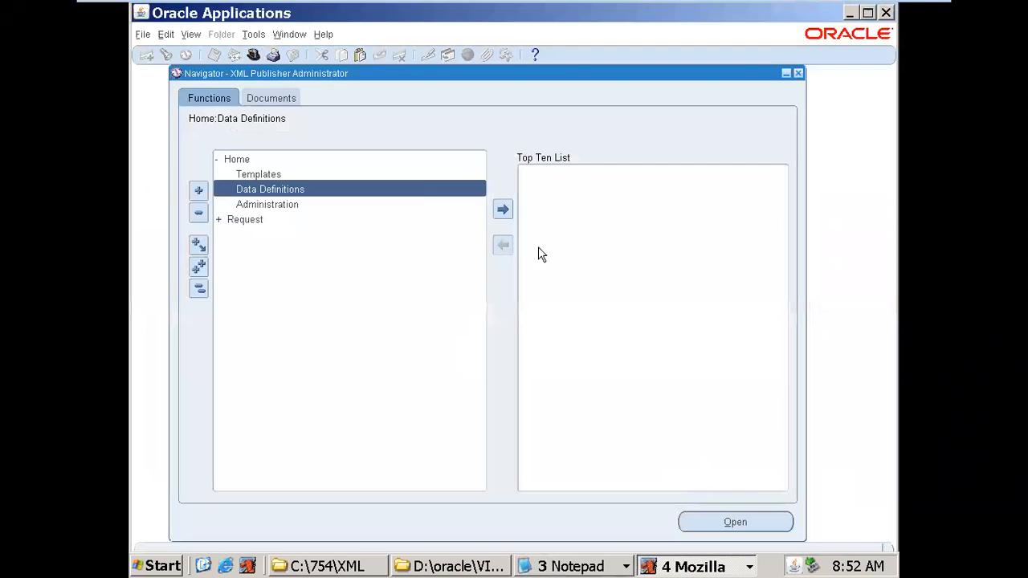
{"action": "left_click", "coordinate": [253, 54]}
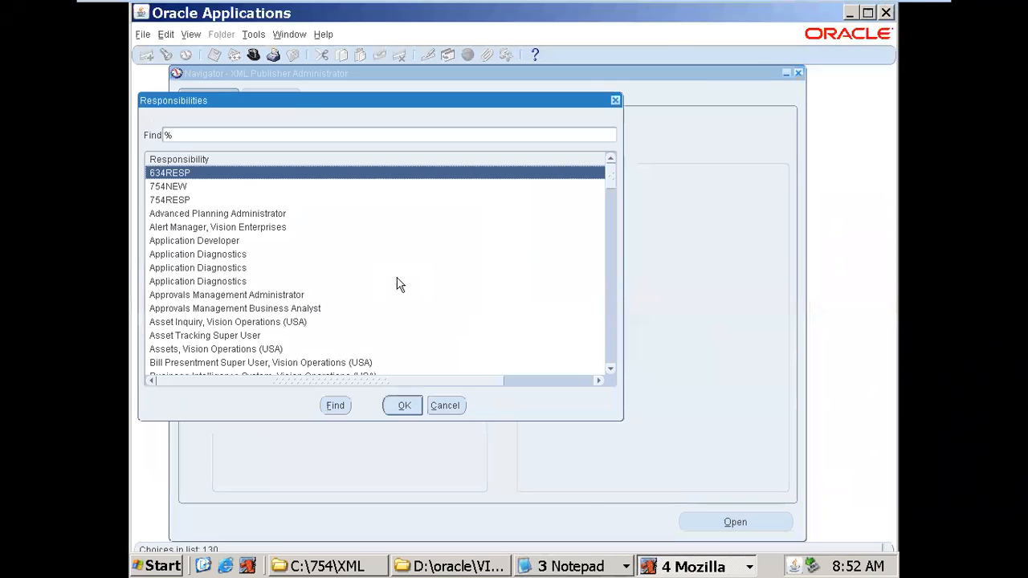
{"action": "type", "text": "754"}
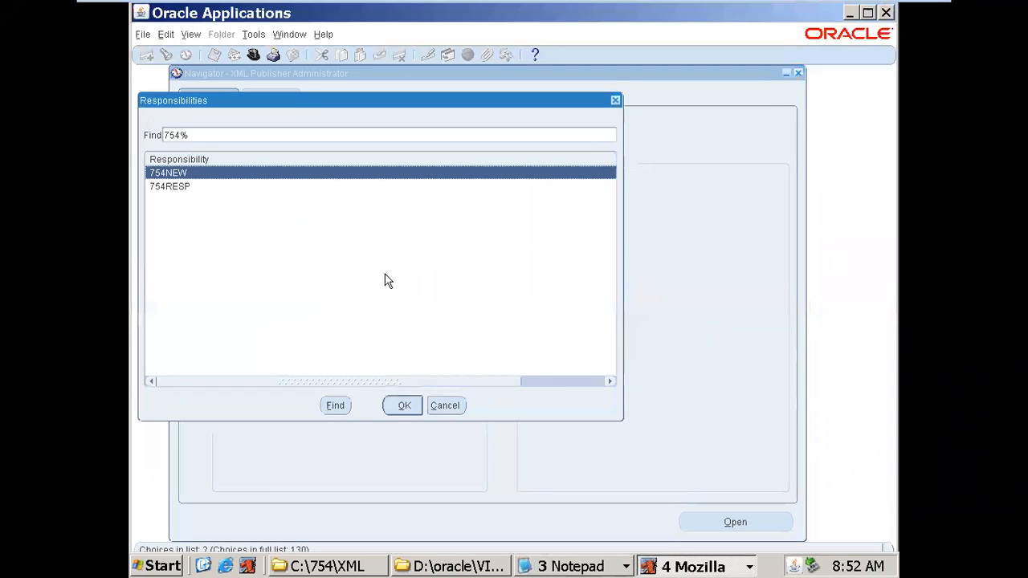
{"action": "left_click", "coordinate": [182, 188]}
{"action": "double_click", "coordinate": [184, 172]}
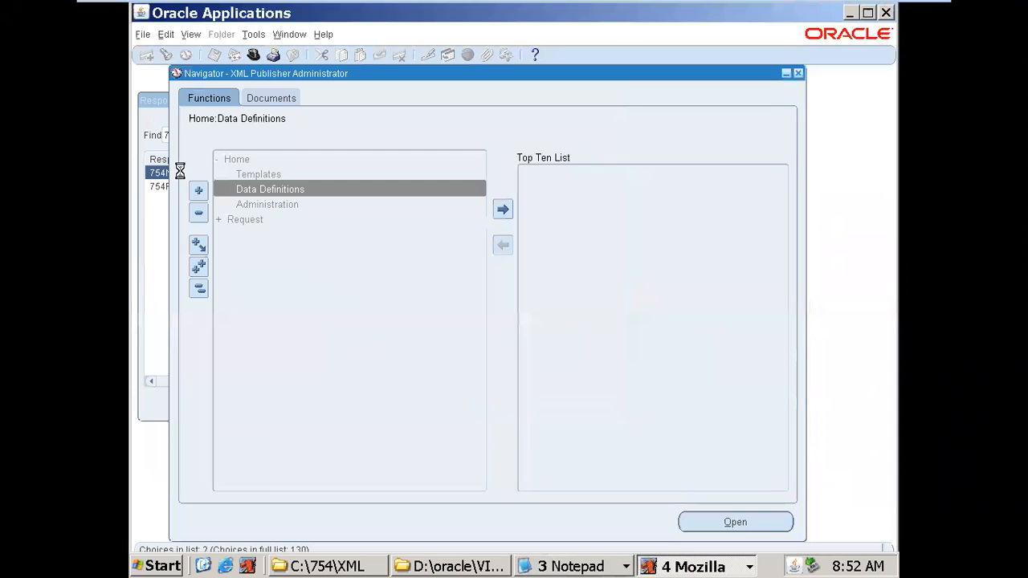
- Start a new single request from View > Requests
{"action": "left_click", "coordinate": [191, 35]}
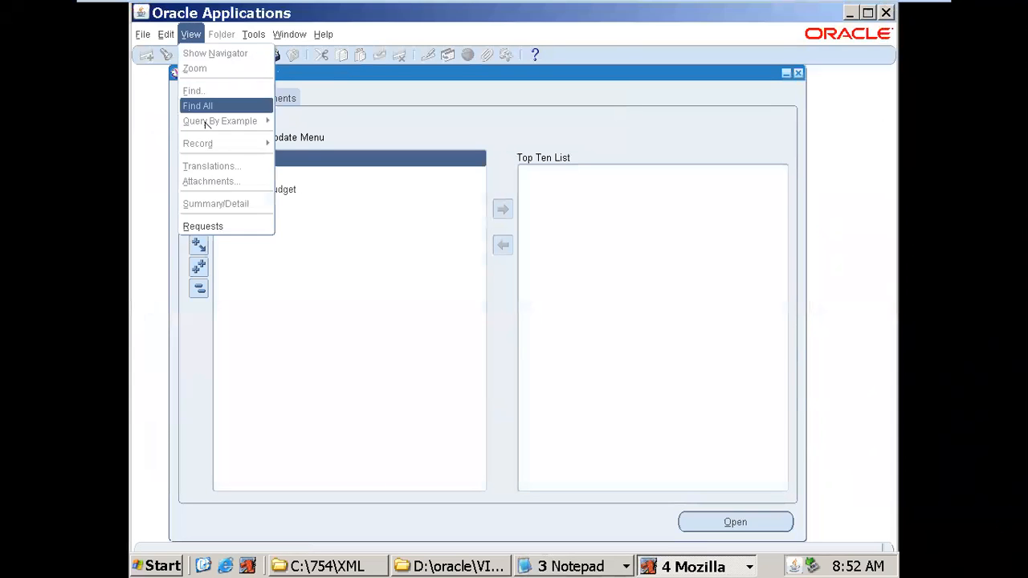
{"action": "left_click", "coordinate": [210, 225]}
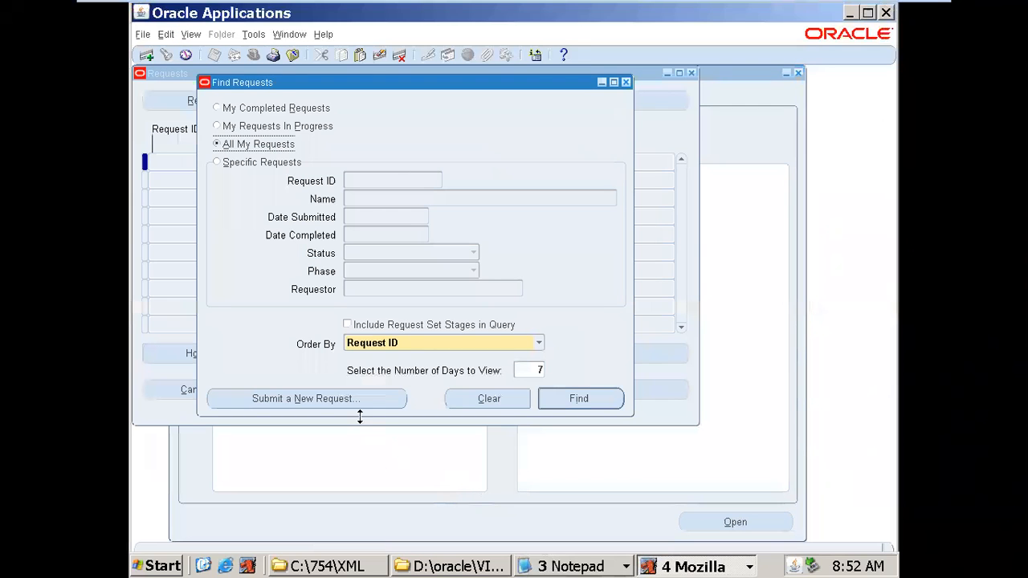
{"action": "left_click", "coordinate": [351, 400]}
{"action": "left_click", "coordinate": [404, 326]}
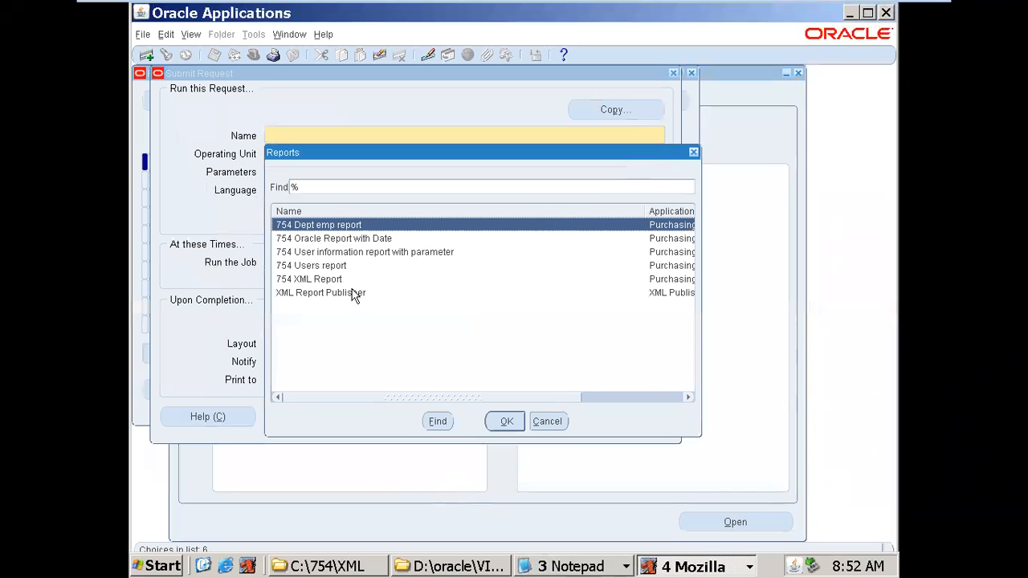
- Choose 754 Dept emp report and check its name and 754 Dept templete layout against the C:\754\XML files
{"action": "double_click", "coordinate": [341, 225]}
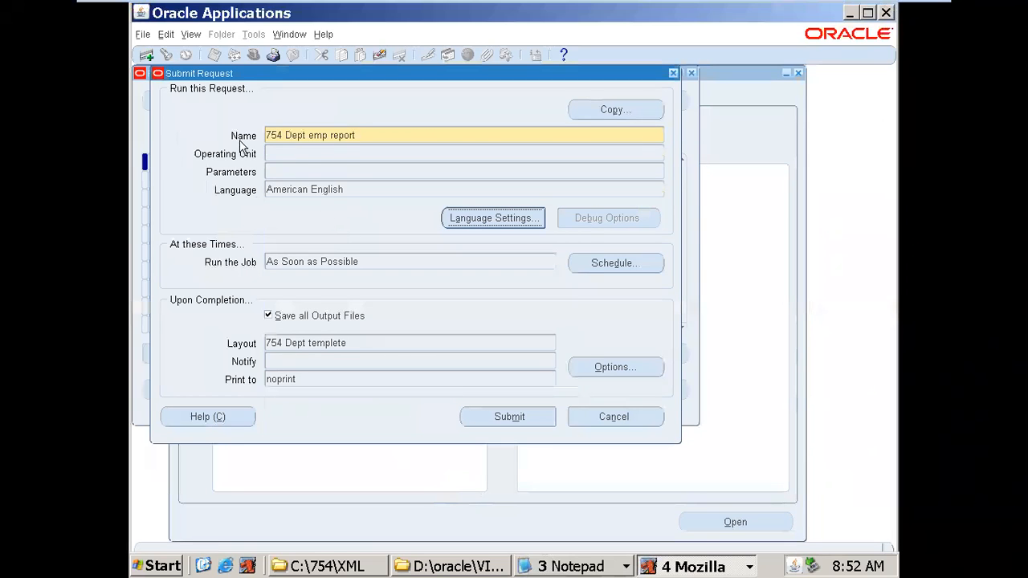
{"action": "left_click", "coordinate": [362, 135]}
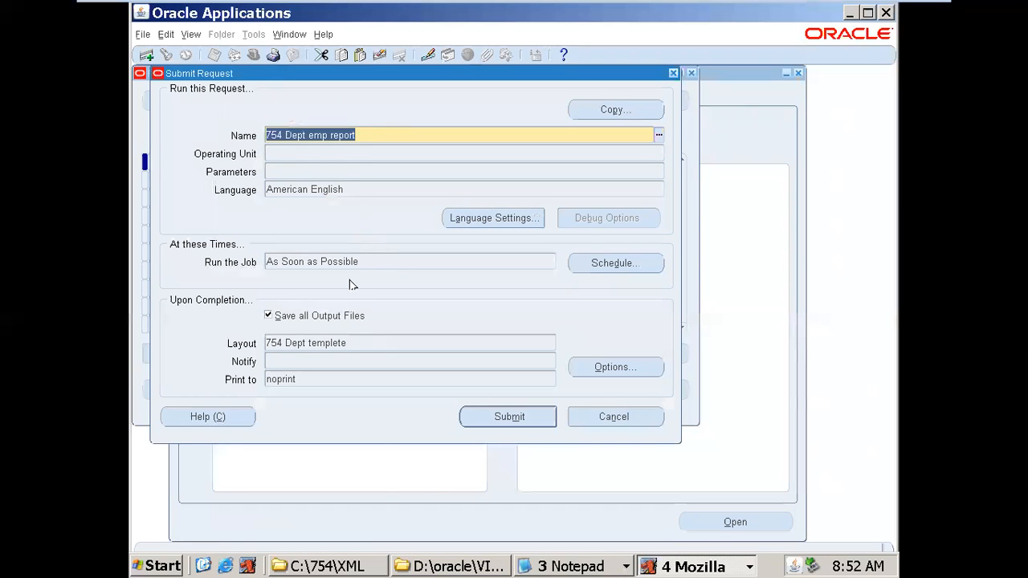
{"action": "left_click", "coordinate": [346, 567]}
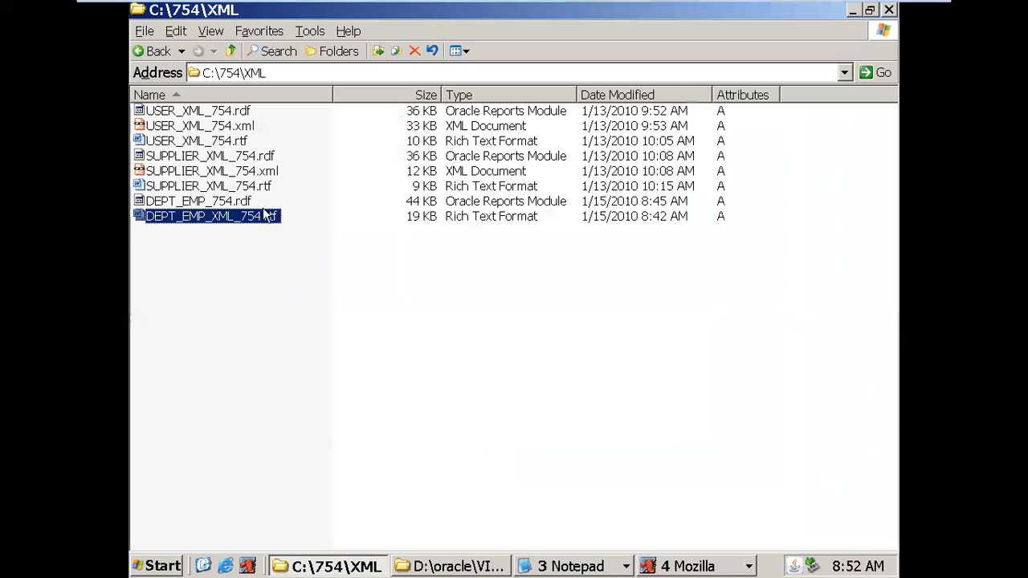
{"action": "left_click", "coordinate": [251, 202]}
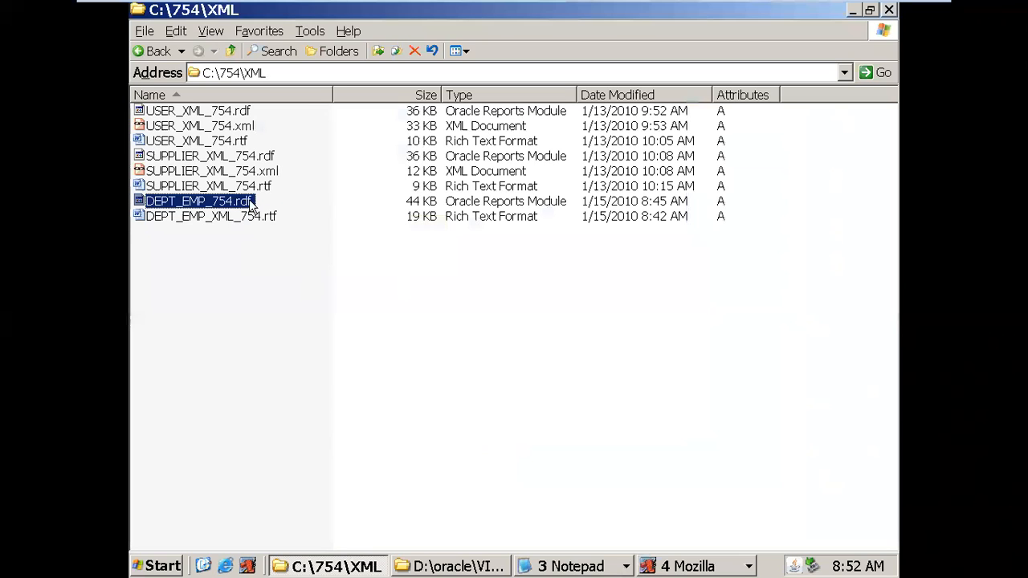
{"action": "left_click", "coordinate": [648, 567]}
{"action": "left_click", "coordinate": [655, 485]}
{"action": "left_click", "coordinate": [377, 344]}
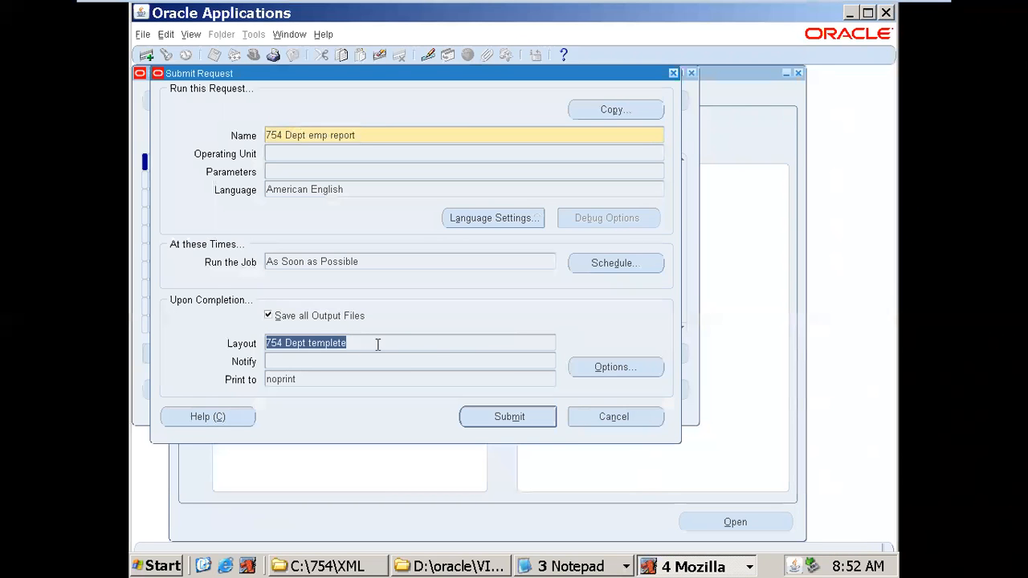
{"action": "left_click", "coordinate": [364, 569]}
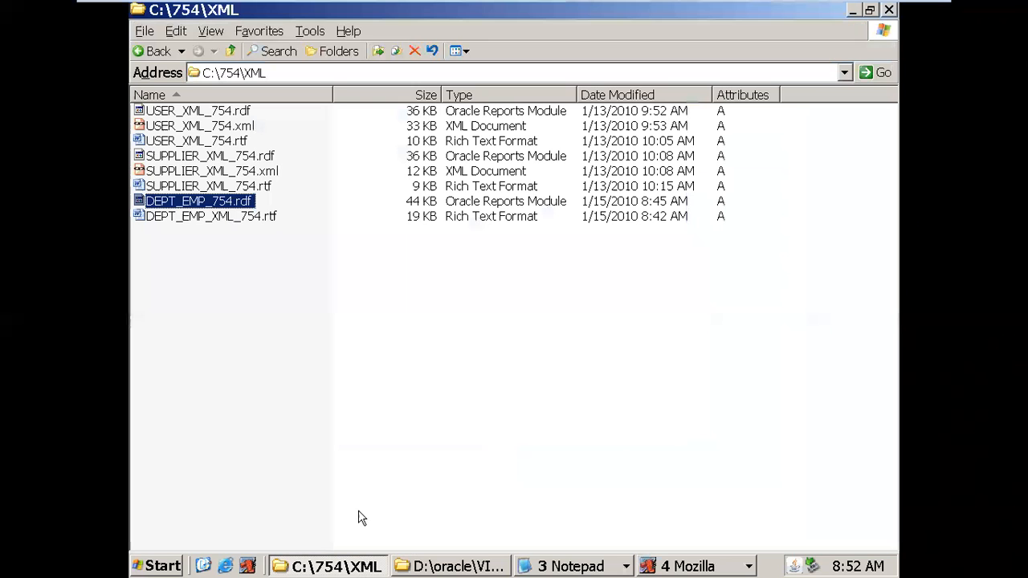
{"action": "left_click", "coordinate": [255, 217]}
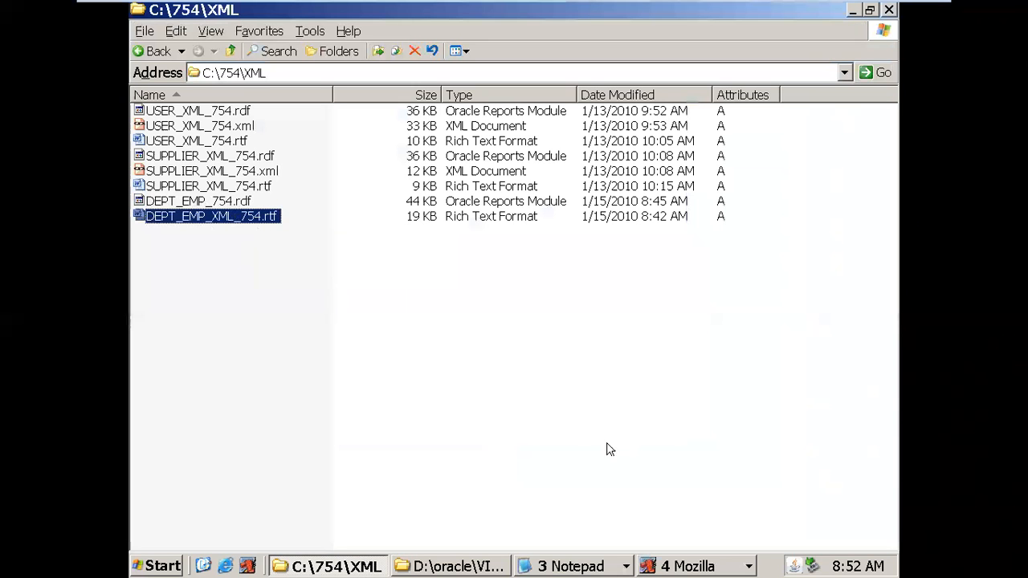
{"action": "left_click", "coordinate": [677, 567]}
{"action": "left_click", "coordinate": [665, 484]}
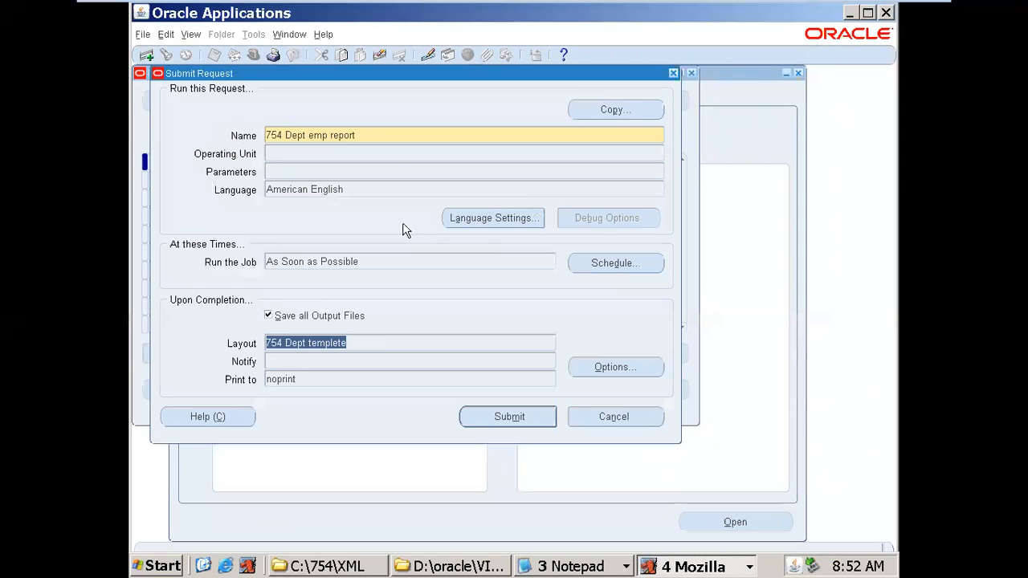
{"action": "left_click", "coordinate": [370, 134]}
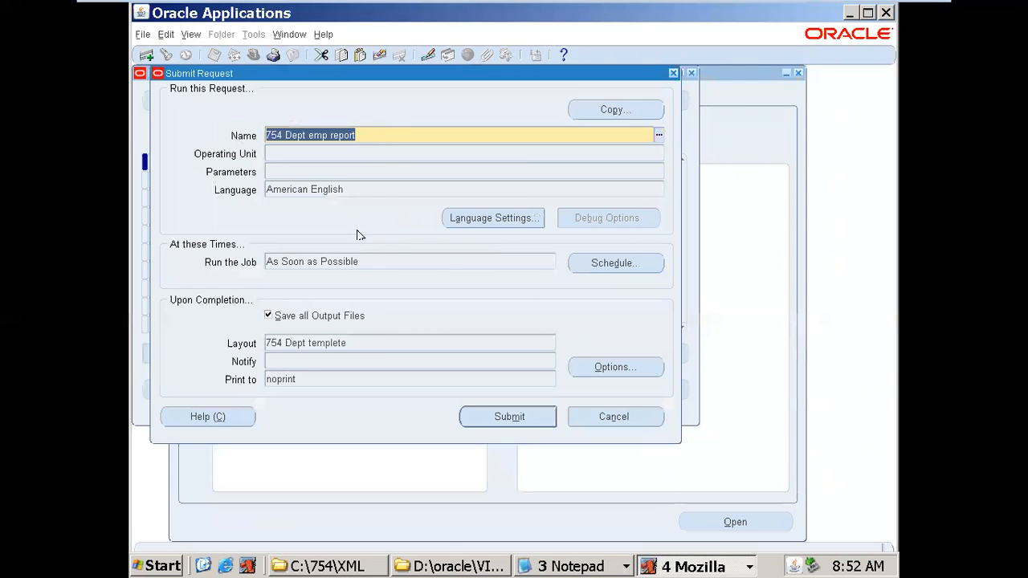
{"action": "left_click", "coordinate": [368, 342]}
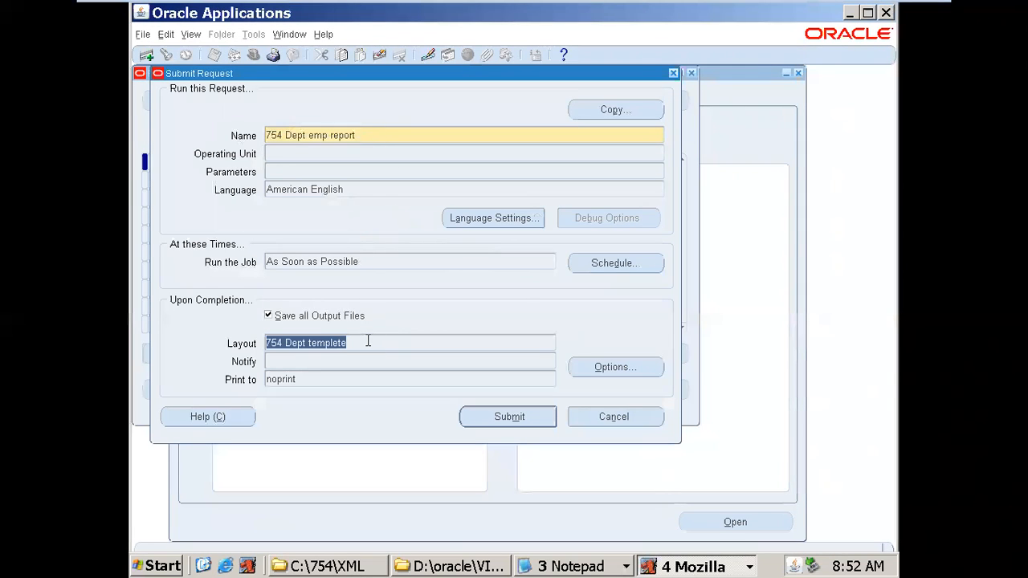
- Cross-check the DEPT_EMP_754 name in Notepad, then submit the report request
{"action": "left_click", "coordinate": [554, 567]}
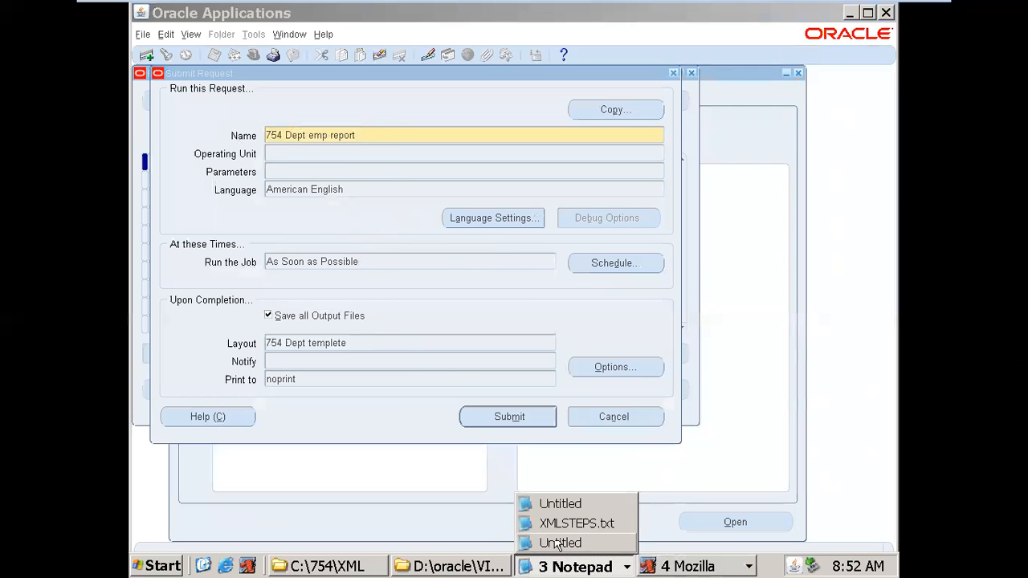
{"action": "left_click", "coordinate": [557, 505]}
{"action": "left_click_drag", "start_coordinate": [272, 174], "coordinate": [145, 174]}
{"action": "left_click_drag", "start_coordinate": [251, 210], "coordinate": [138, 209]}
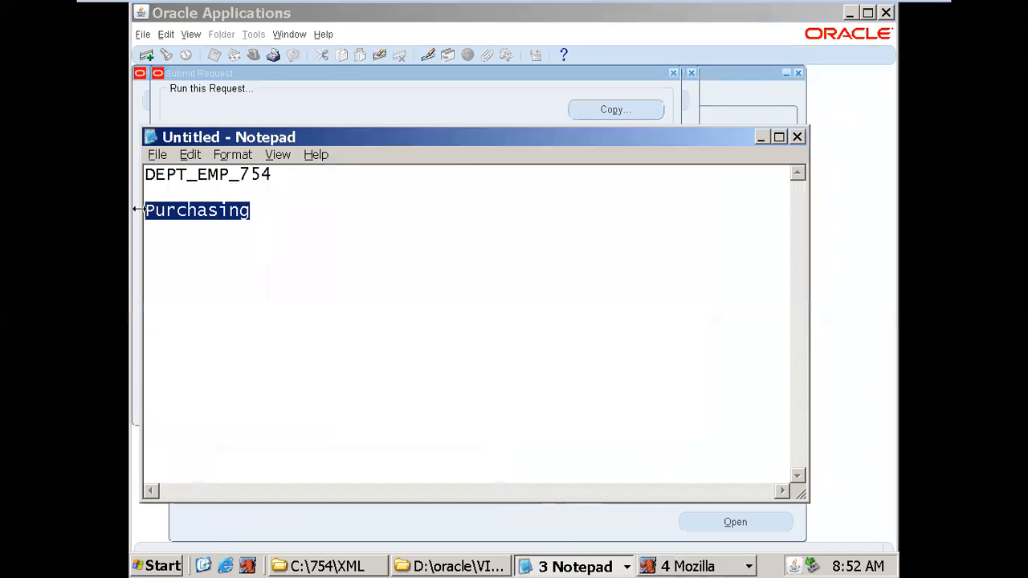
{"action": "left_click", "coordinate": [484, 112]}
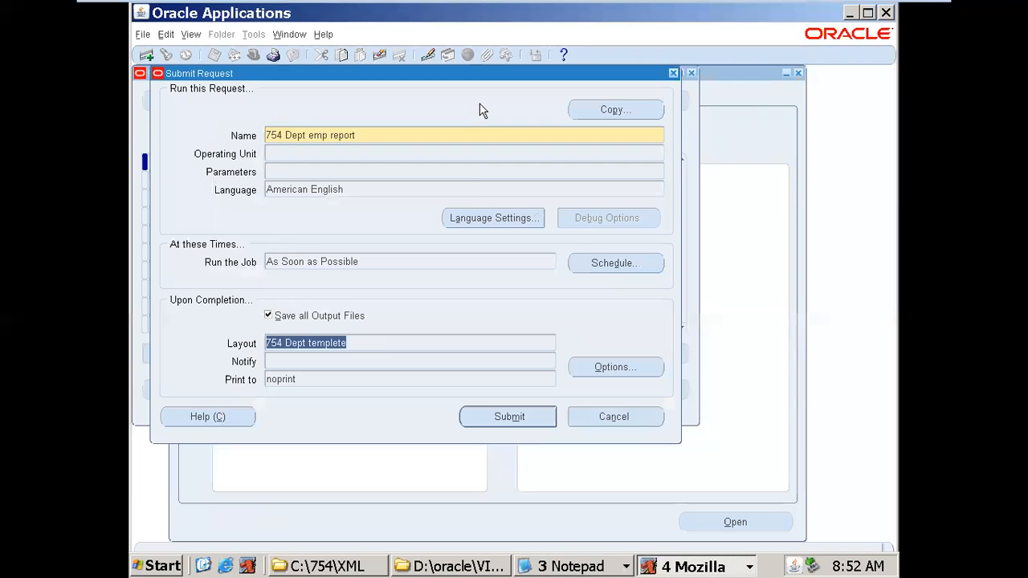
{"action": "left_click", "coordinate": [273, 175]}
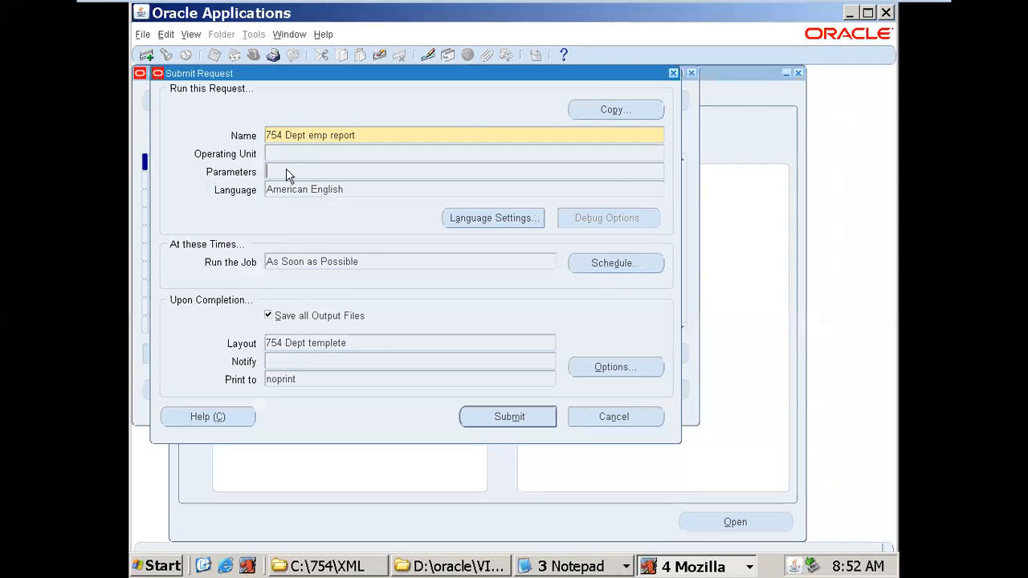
{"action": "left_click", "coordinate": [507, 416]}
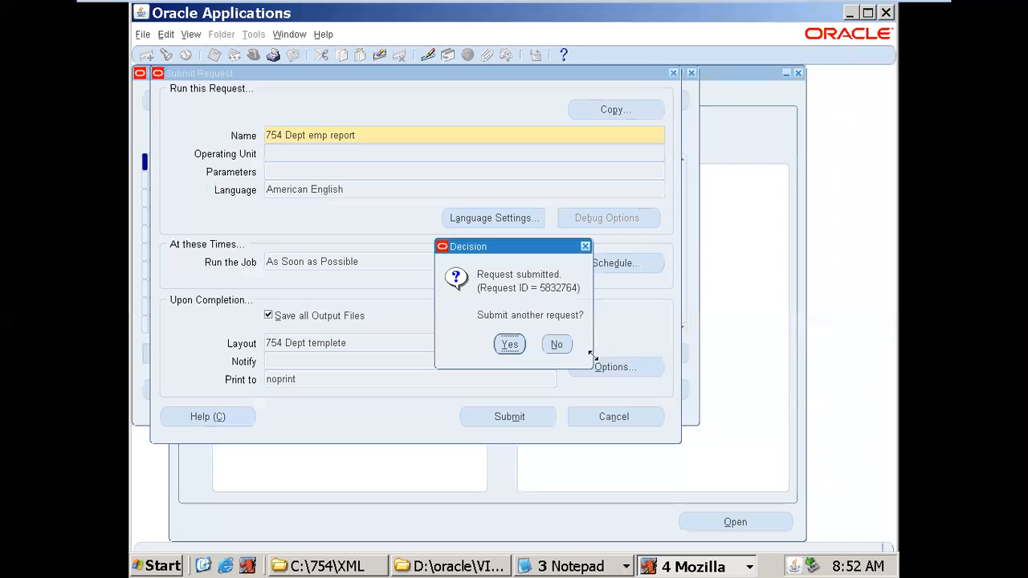
- Decline another request, find the submitted requests and refresh to see request 5832764 running
{"action": "left_click", "coordinate": [560, 346]}
{"action": "left_click", "coordinate": [593, 404]}
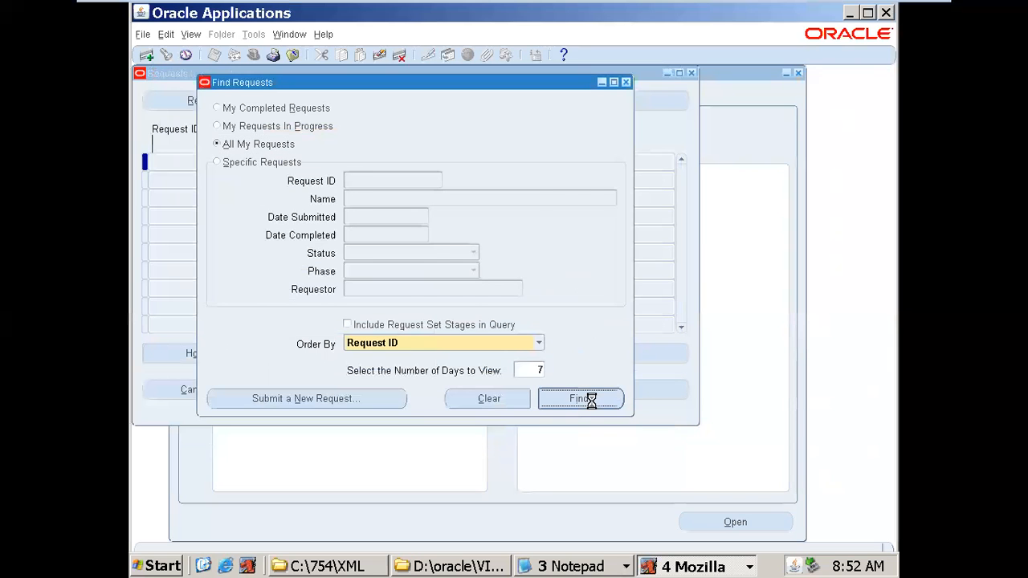
{"action": "left_click", "coordinate": [290, 163]}
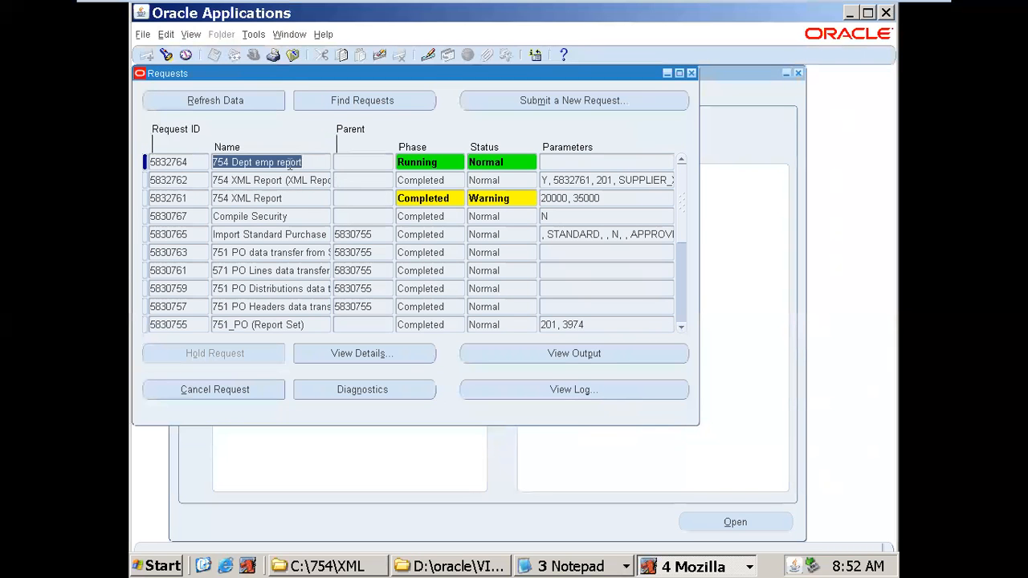
{"action": "left_click", "coordinate": [247, 103]}
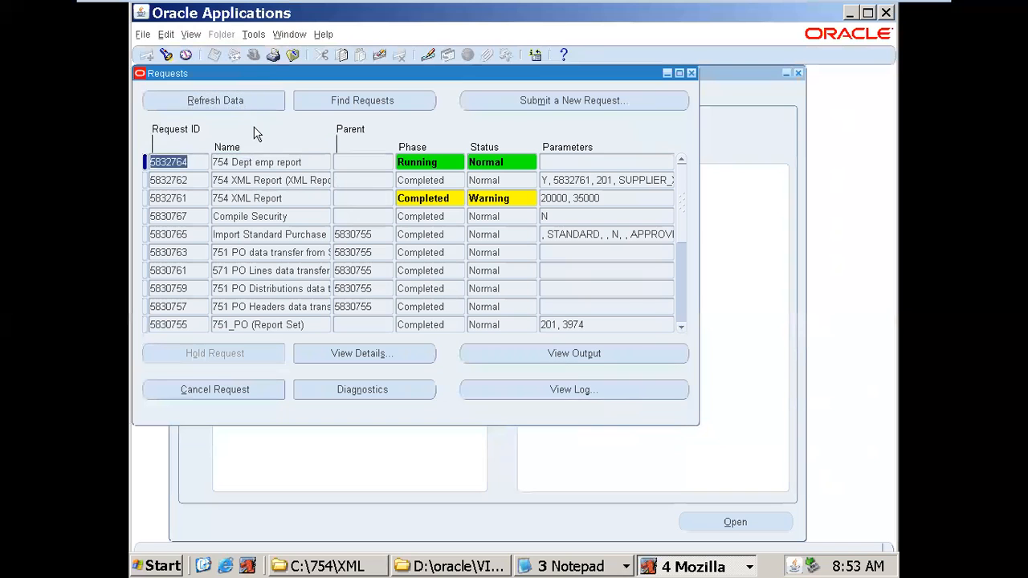
{"action": "left_click", "coordinate": [259, 160]}
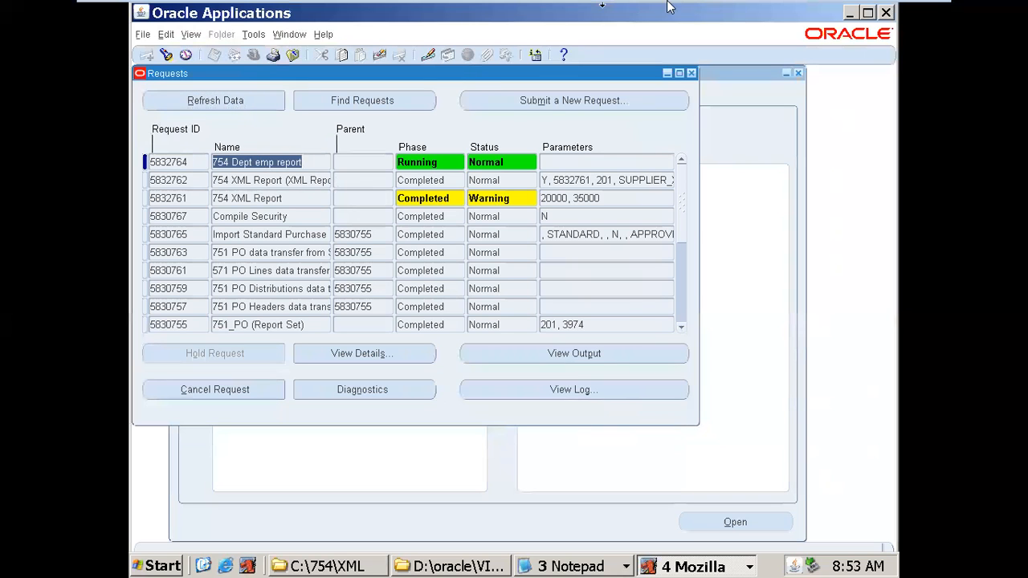
- Minimise the remote session and switch to the RTL Technologies website tab in the host browser
{"action": "left_click", "coordinate": [894, 13]}
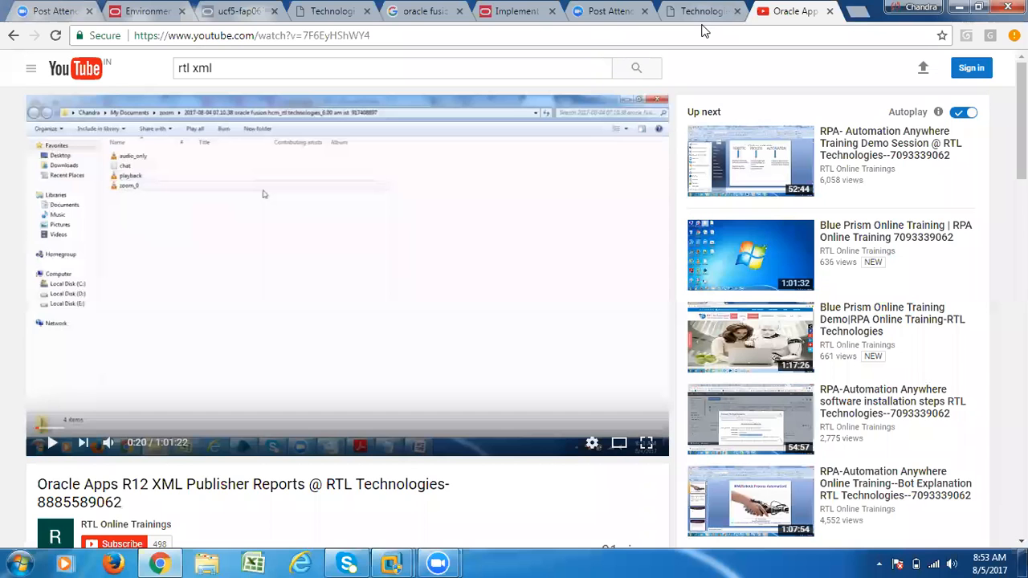
{"action": "left_click", "coordinate": [714, 15]}
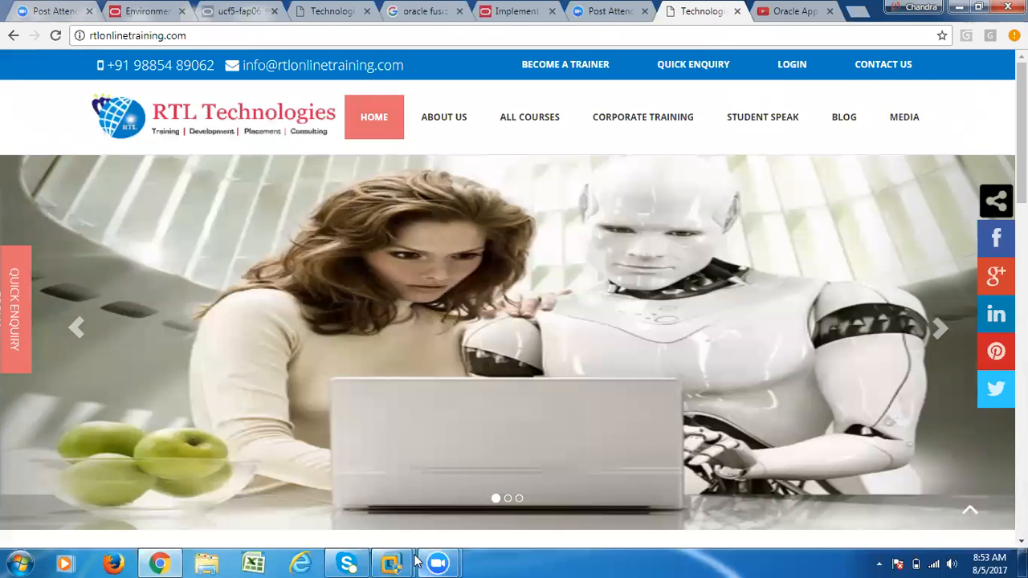
- Return to the Oracle virtual machine and keep refreshing request 5832764 to track its progress
{"action": "mouse_move", "coordinate": [393, 563]}
{"action": "left_click", "coordinate": [485, 513]}
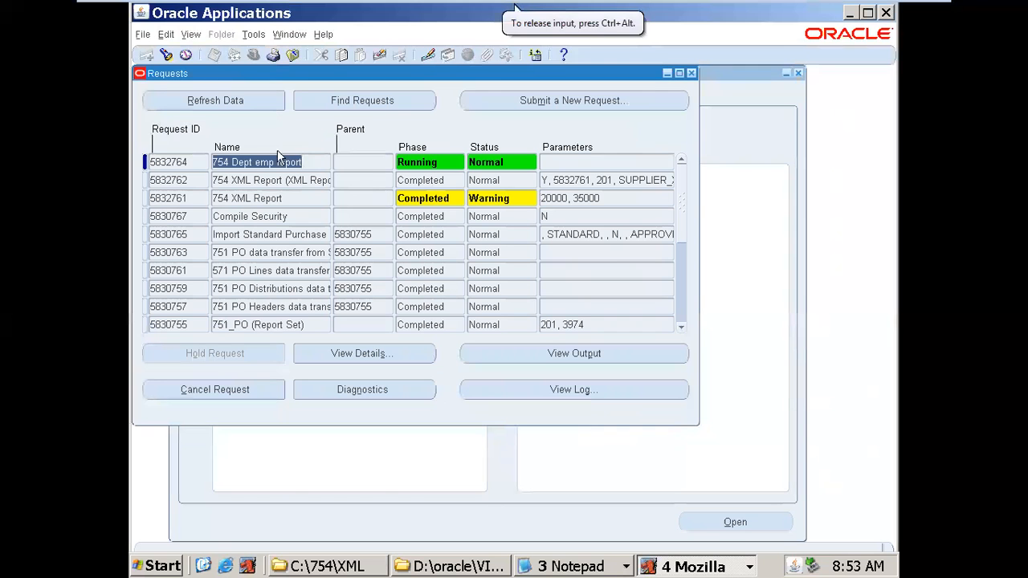
{"action": "left_click", "coordinate": [224, 110]}
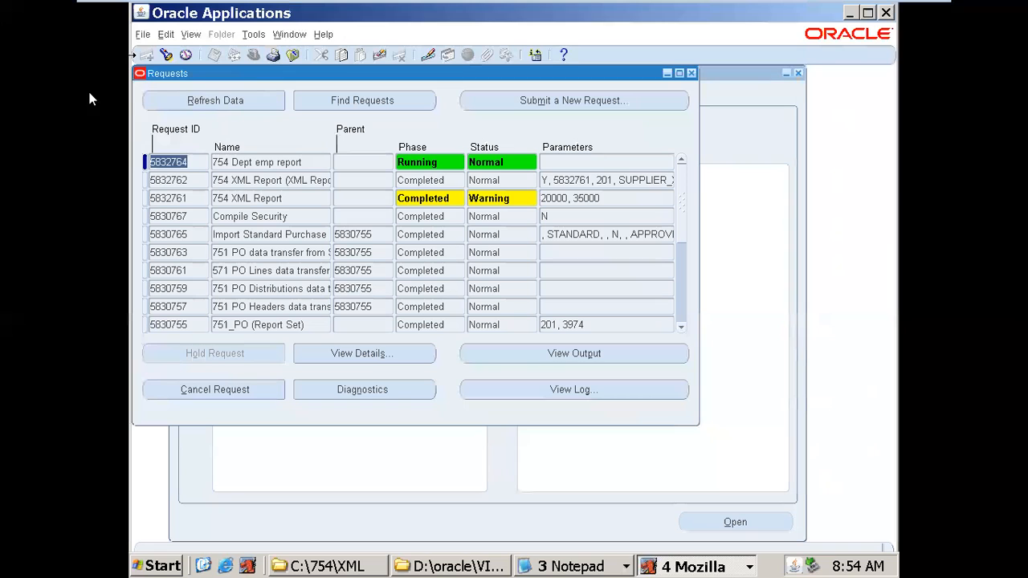
{"action": "left_click", "coordinate": [178, 103]}
{"action": "left_click", "coordinate": [176, 103]}
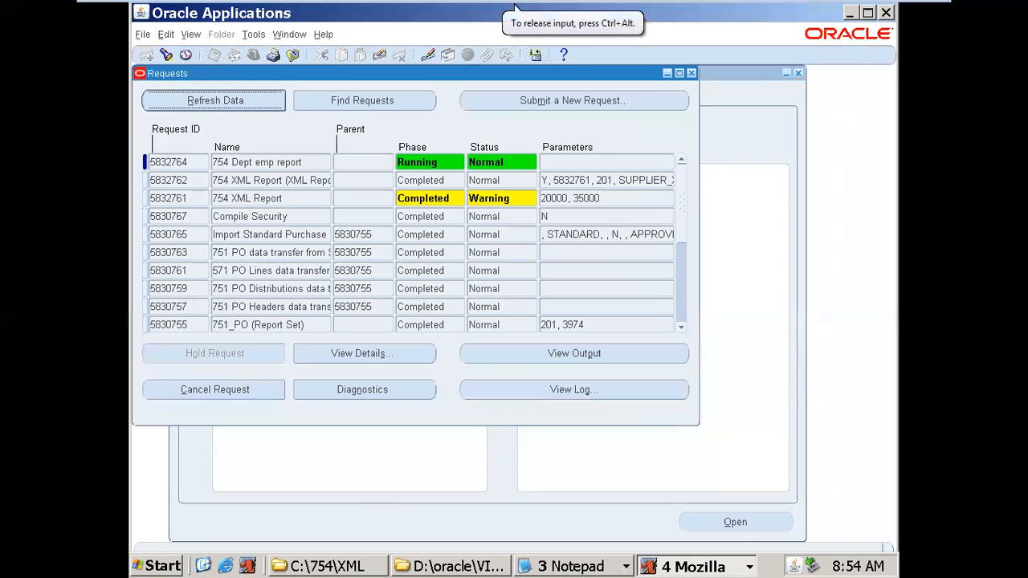
{"action": "left_click", "coordinate": [219, 98]}
{"action": "left_click", "coordinate": [216, 92]}
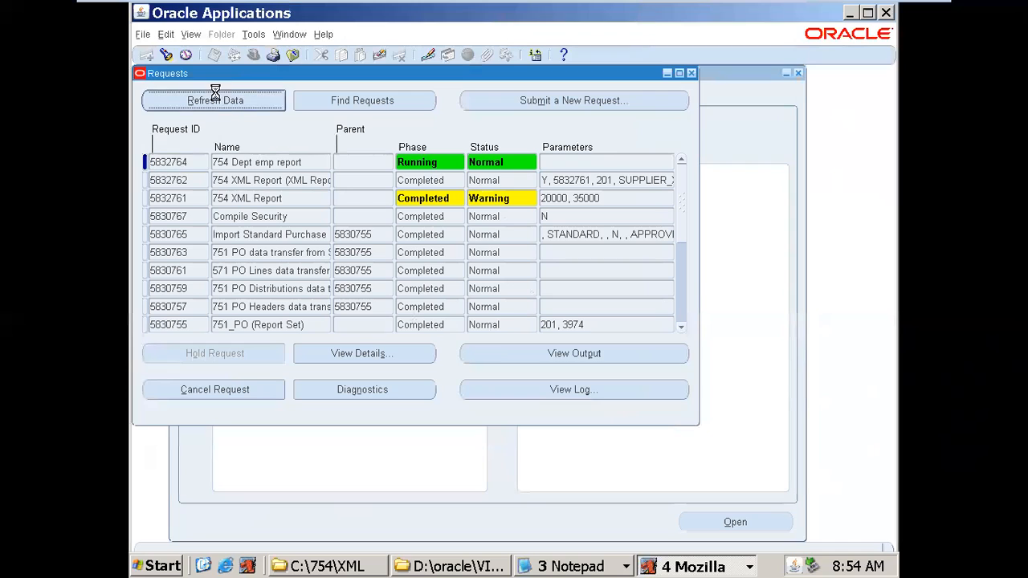
{"action": "left_click", "coordinate": [274, 161]}
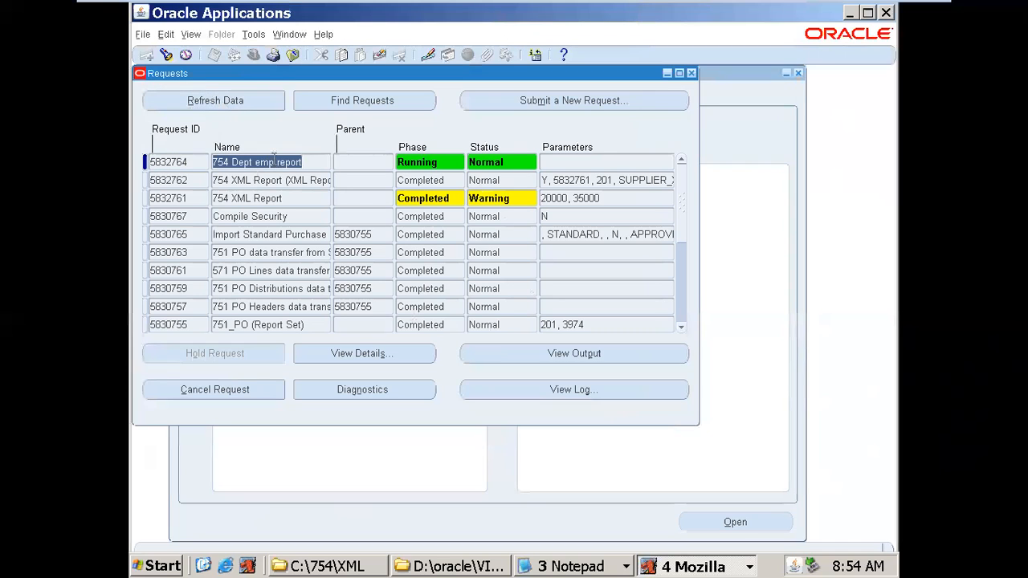
{"action": "left_click", "coordinate": [260, 99]}
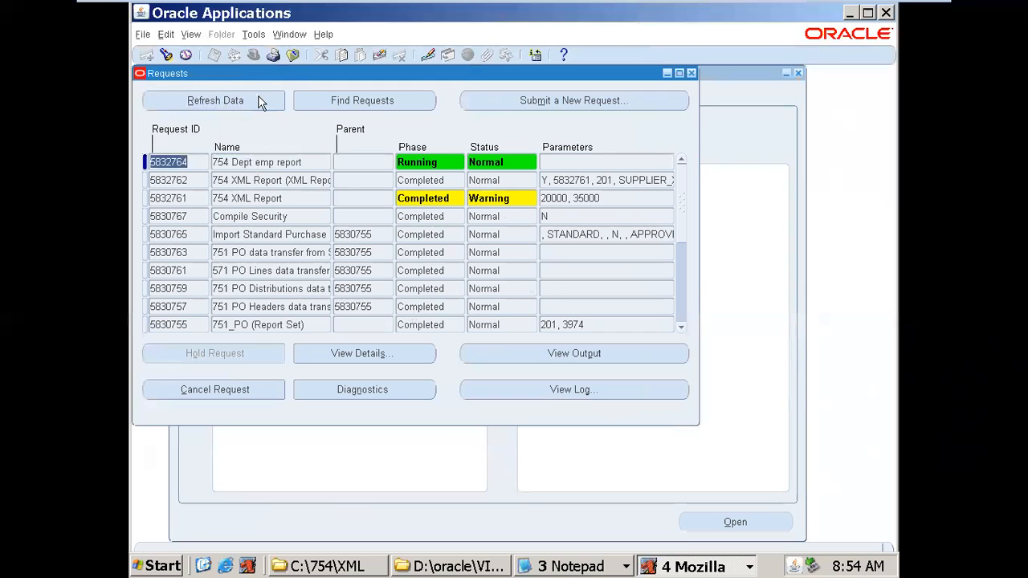
{"action": "left_click", "coordinate": [258, 100]}
{"action": "left_click", "coordinate": [217, 101]}
{"action": "left_click", "coordinate": [222, 107]}
{"action": "left_click", "coordinate": [224, 105]}
{"action": "left_click", "coordinate": [234, 102]}
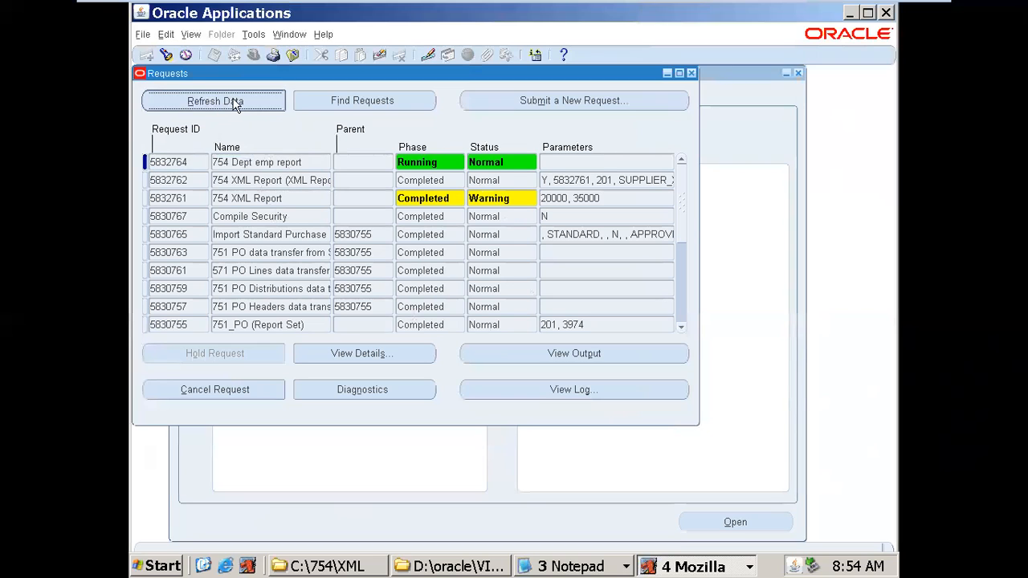
{"action": "left_click", "coordinate": [265, 164]}
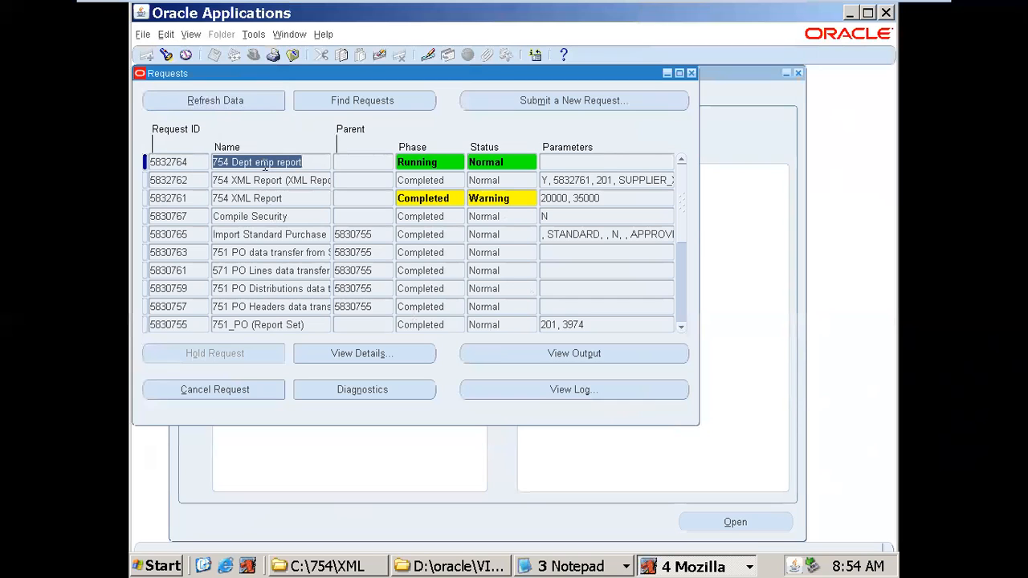
{"action": "left_click", "coordinate": [257, 101]}
- Refresh until request 5832764 shows Completed with Warning, then start a new single request
{"action": "mouse_move", "coordinate": [800, 11]}
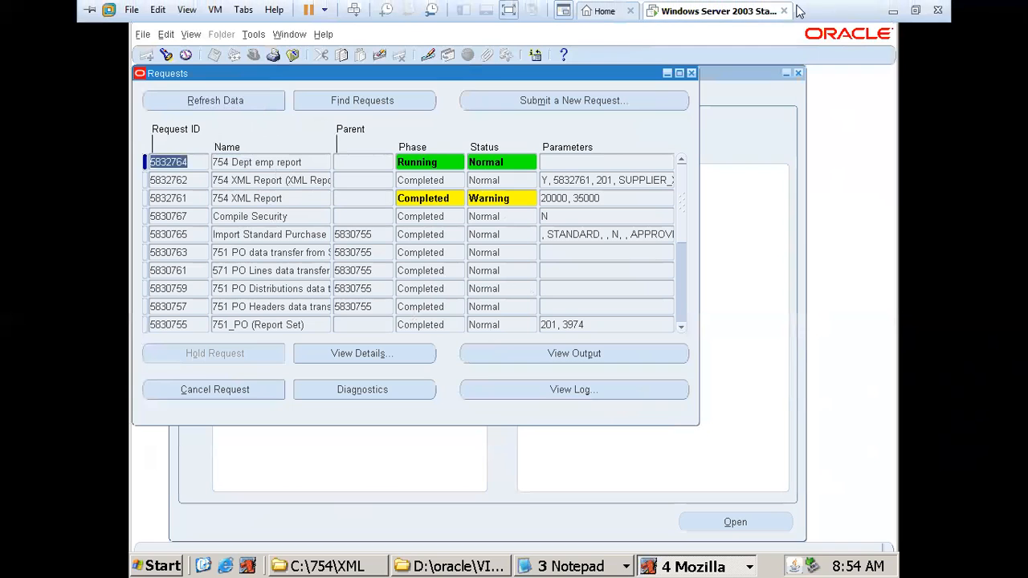
{"action": "left_click", "coordinate": [892, 11]}
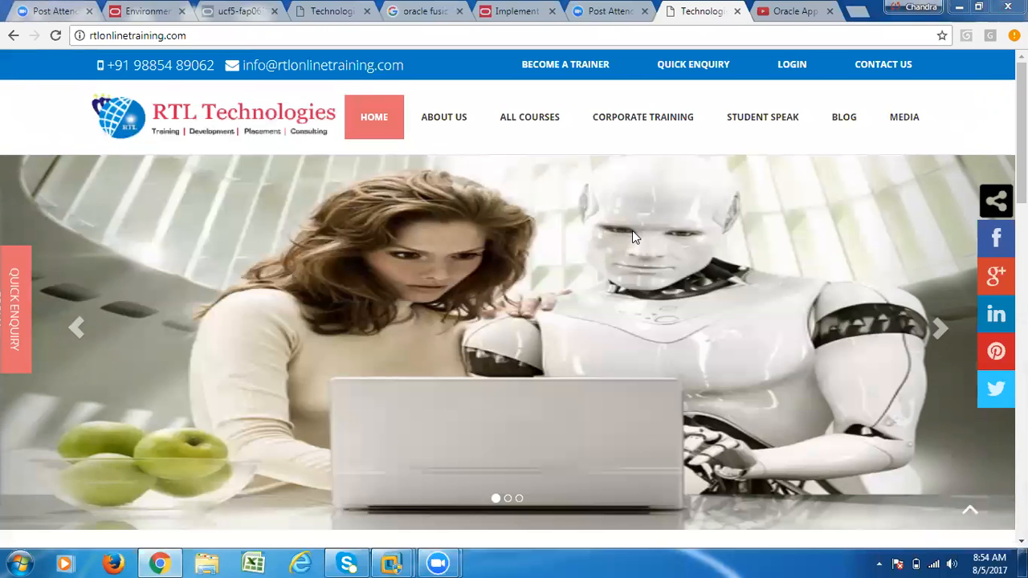
{"action": "mouse_move", "coordinate": [389, 562]}
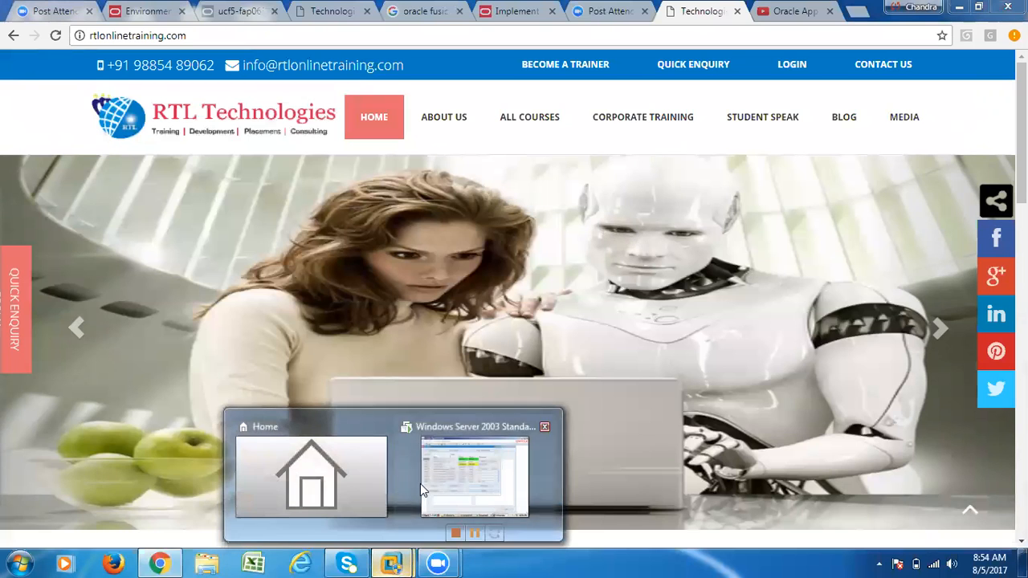
{"action": "left_click", "coordinate": [421, 483]}
{"action": "left_click", "coordinate": [222, 100]}
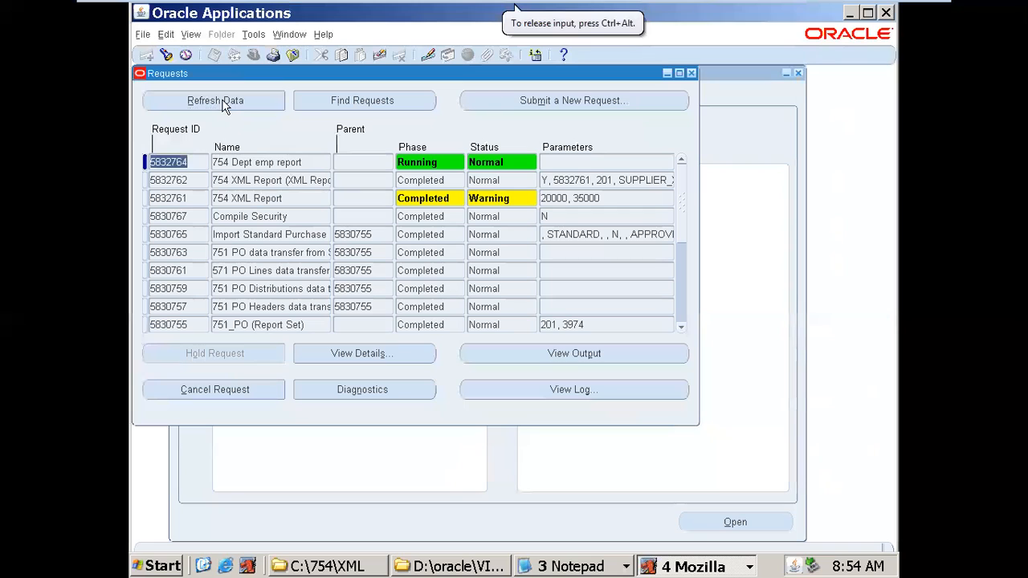
{"action": "left_click", "coordinate": [251, 158]}
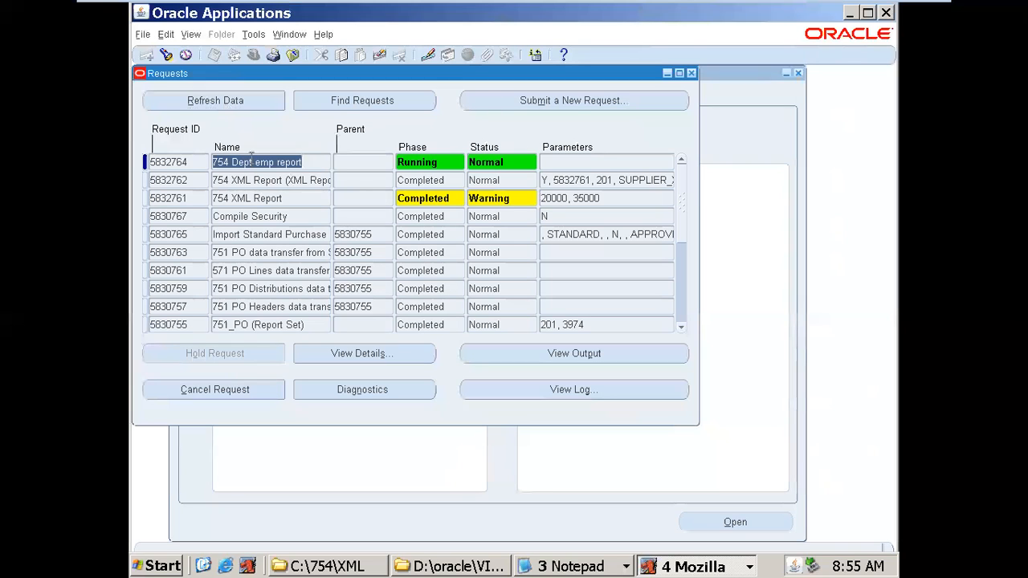
{"action": "left_click", "coordinate": [211, 102]}
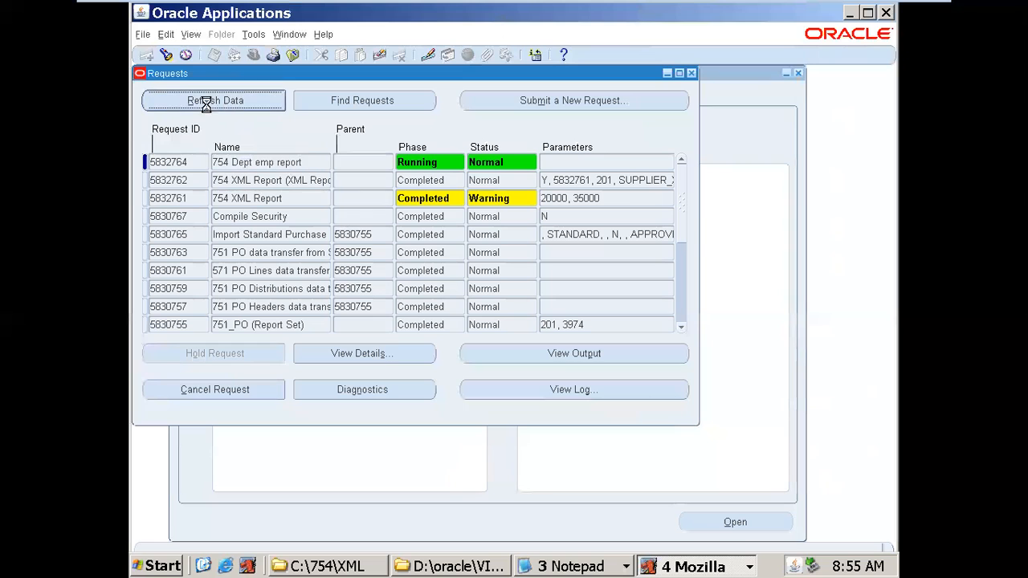
{"action": "left_click", "coordinate": [551, 101]}
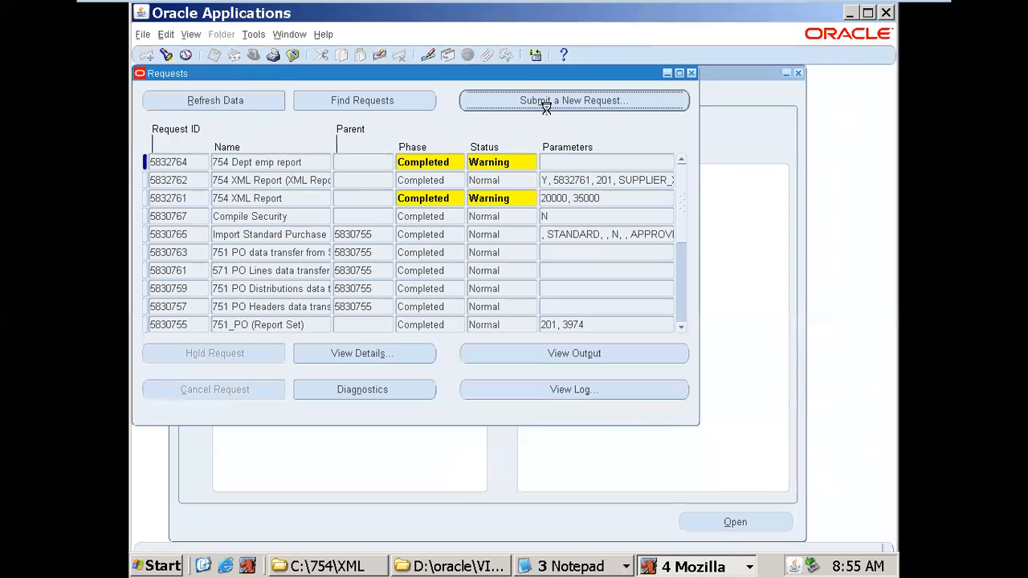
{"action": "left_click", "coordinate": [424, 327]}
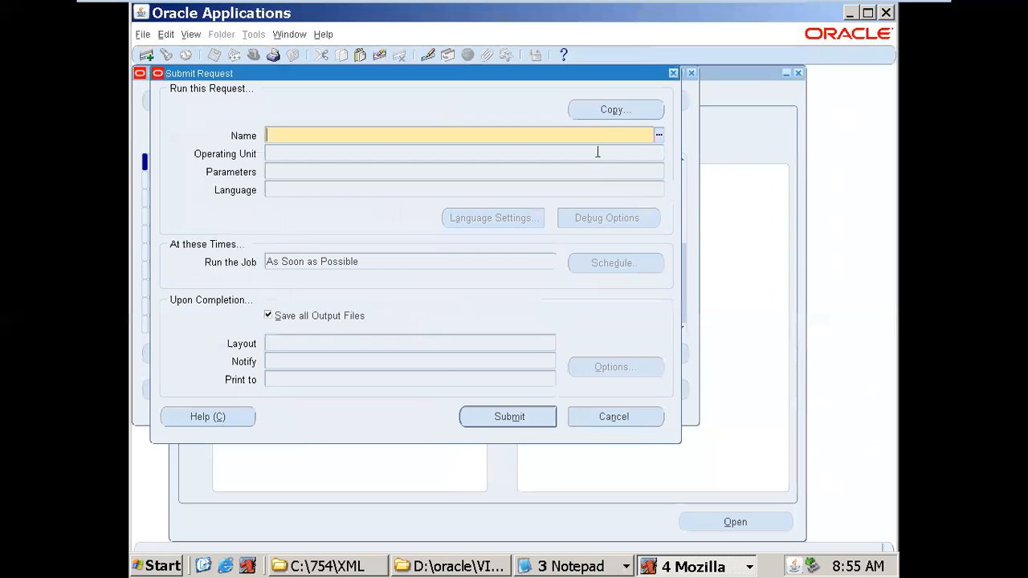
- Dismiss the prior-requests list and choose XML Report Publisher as the report
{"action": "left_click", "coordinate": [611, 110]}
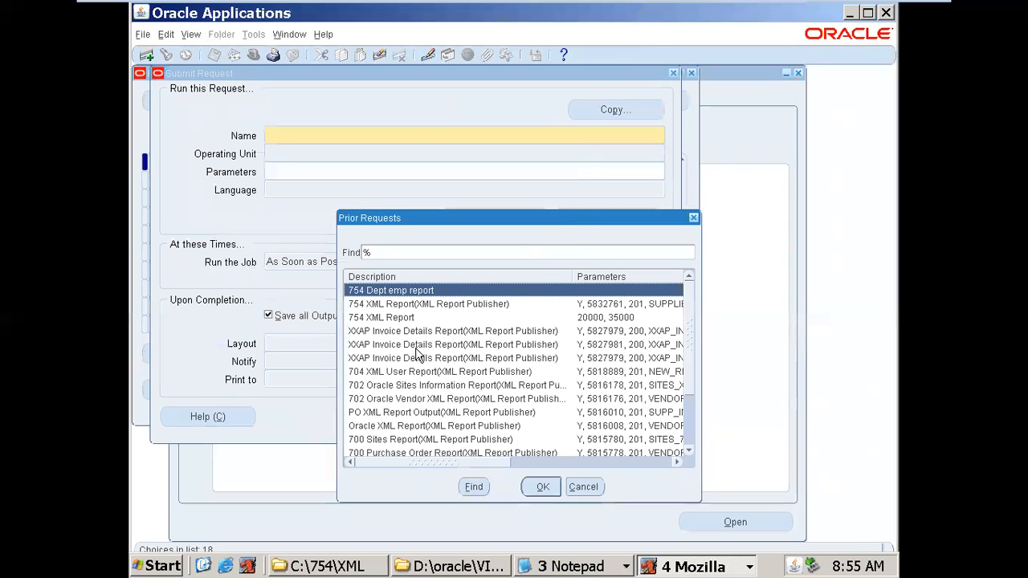
{"action": "mouse_move", "coordinate": [687, 367]}
{"action": "left_mouse_down"}
{"action": "mouse_move", "coordinate": [687, 388]}
{"action": "mouse_move", "coordinate": [691, 347]}
{"action": "left_mouse_up"}
{"action": "left_click", "coordinate": [586, 487]}
{"action": "left_click", "coordinate": [660, 133]}
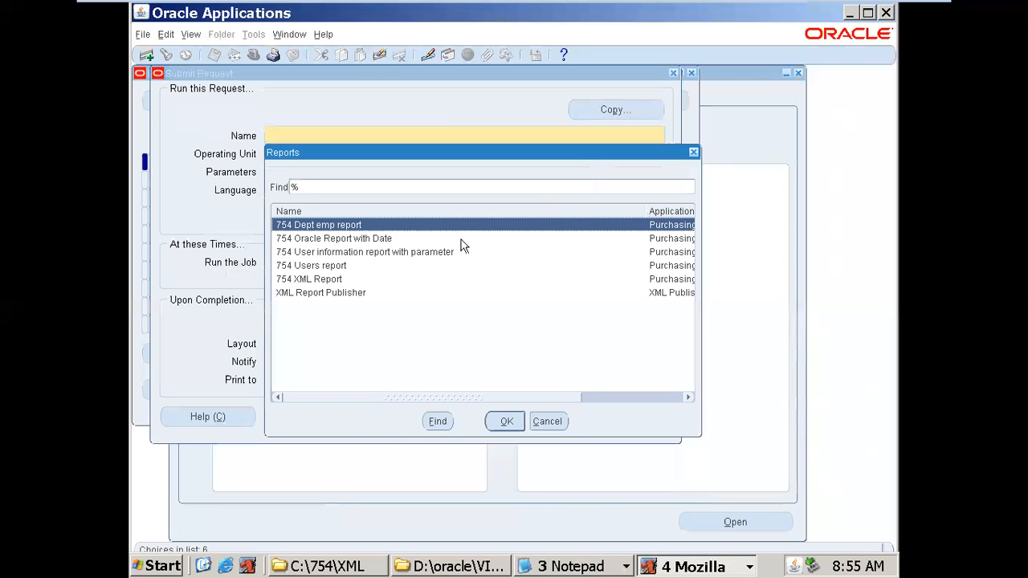
{"action": "double_click", "coordinate": [326, 293]}
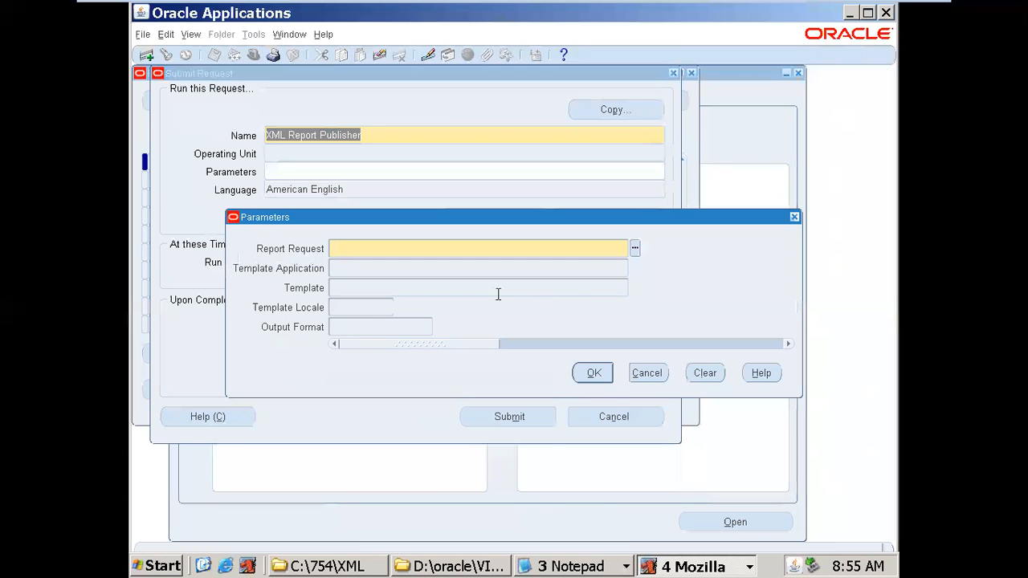
- Set parameters to 754 Dept emp report, 754 Dept templete, en-US and PDF, then submit
{"action": "left_click", "coordinate": [635, 249]}
{"action": "double_click", "coordinate": [233, 173]}
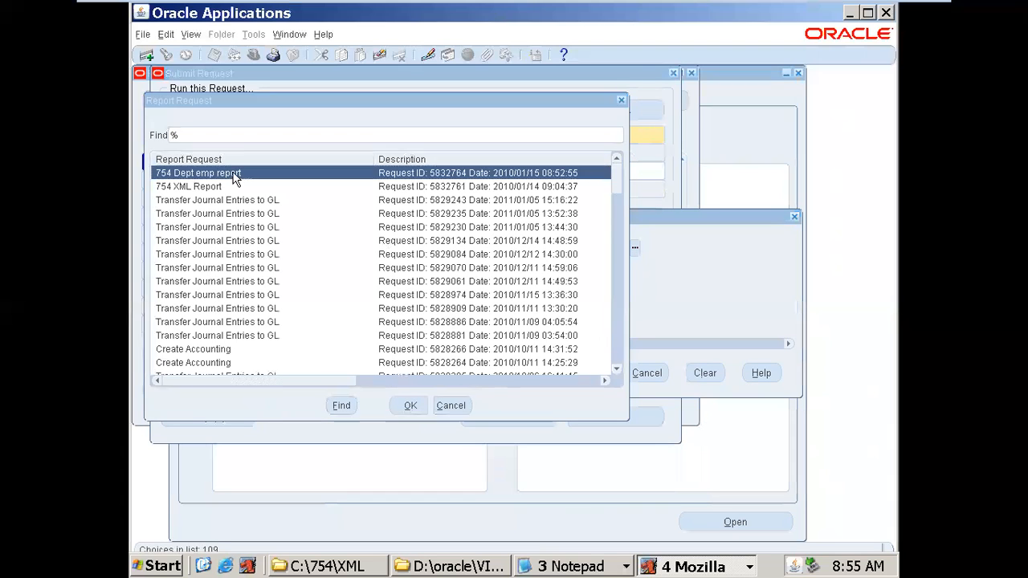
{"action": "left_click", "coordinate": [612, 287]}
{"action": "left_click", "coordinate": [636, 287]}
{"action": "left_click", "coordinate": [399, 307]}
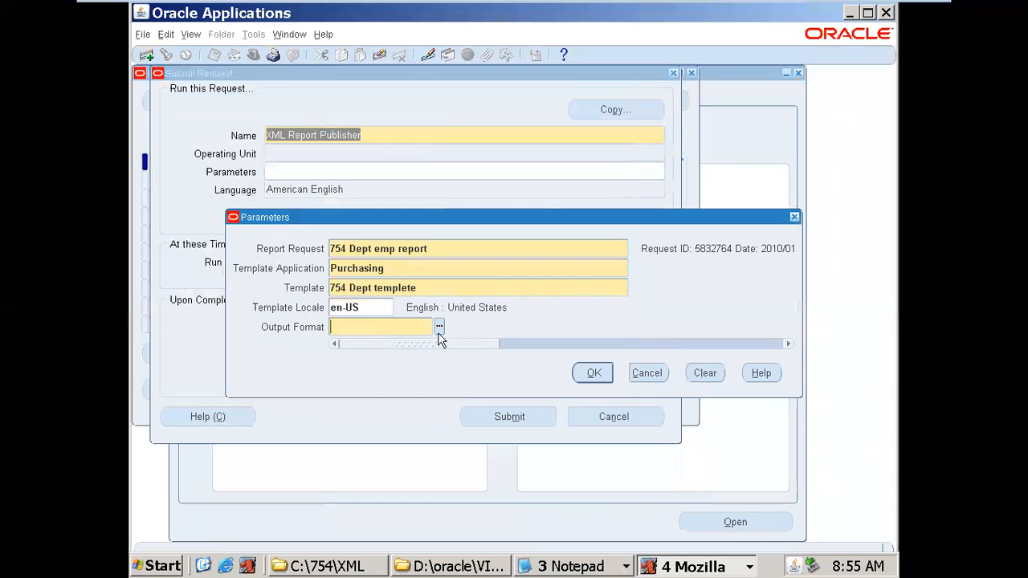
{"action": "left_click", "coordinate": [439, 331]}
{"action": "left_click", "coordinate": [262, 349]}
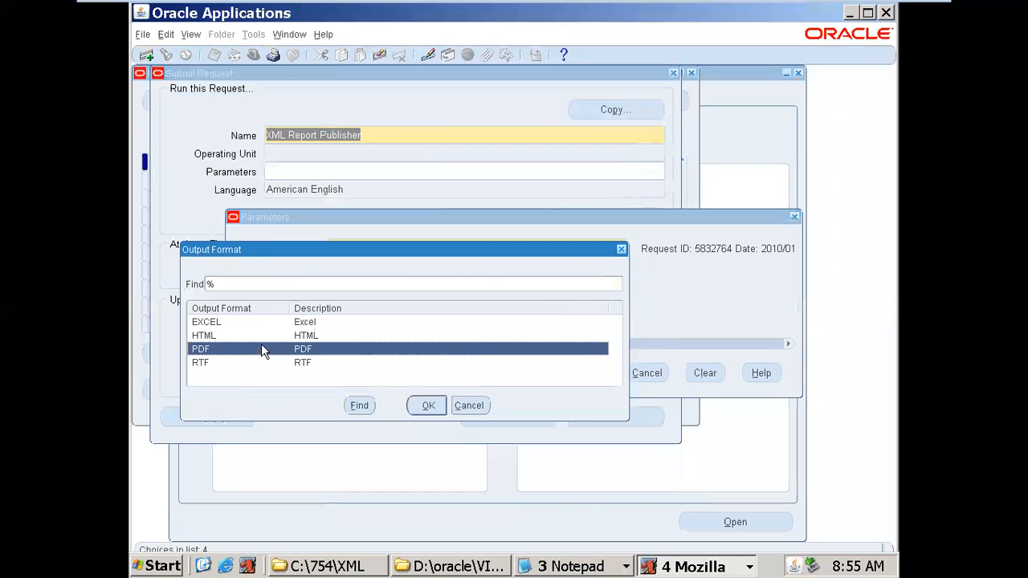
{"action": "double_click", "coordinate": [261, 349]}
{"action": "left_click", "coordinate": [587, 376]}
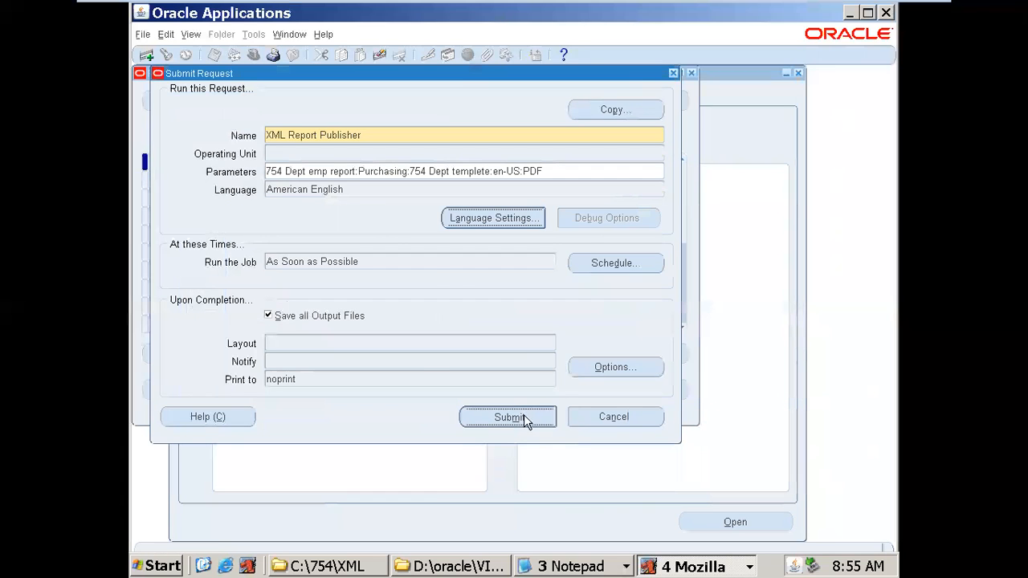
{"action": "left_click", "coordinate": [524, 416]}
{"action": "left_click", "coordinate": [554, 344]}
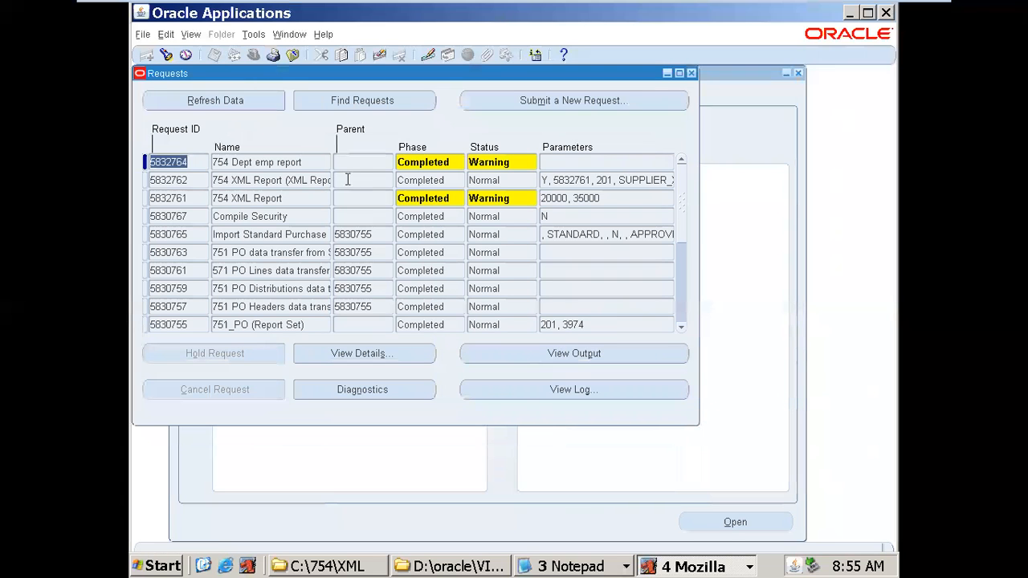
- Refresh the requests, view the 754 Dept emp report output, and close the empty browser window
{"action": "left_click", "coordinate": [245, 100]}
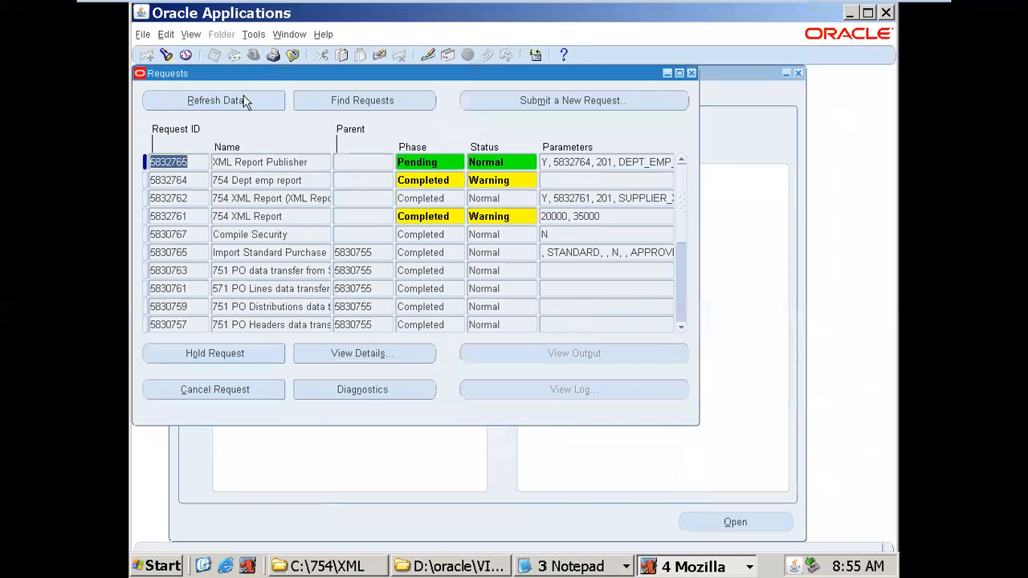
{"action": "left_click", "coordinate": [244, 100]}
{"action": "left_click", "coordinate": [244, 100]}
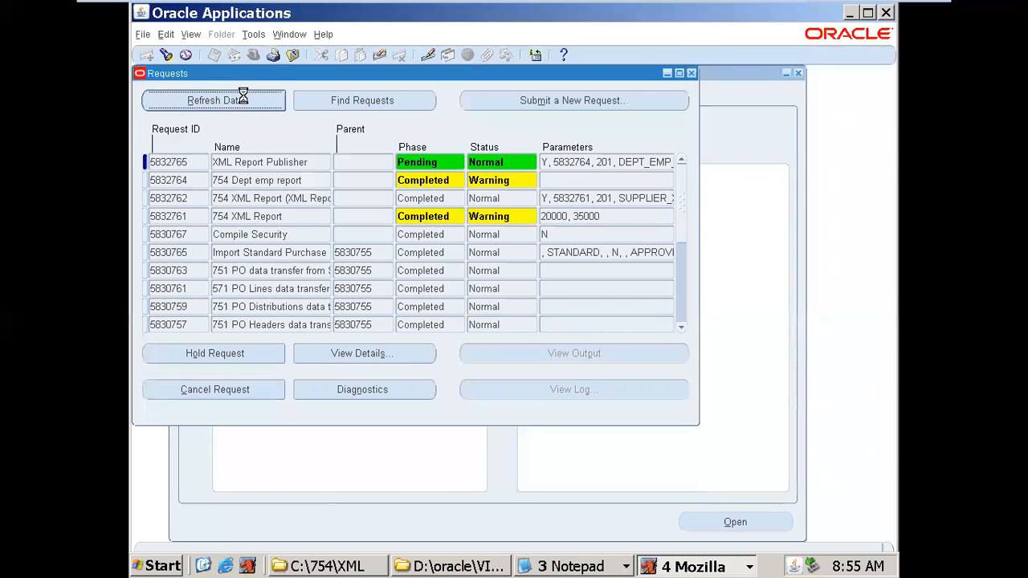
{"action": "left_click", "coordinate": [230, 160]}
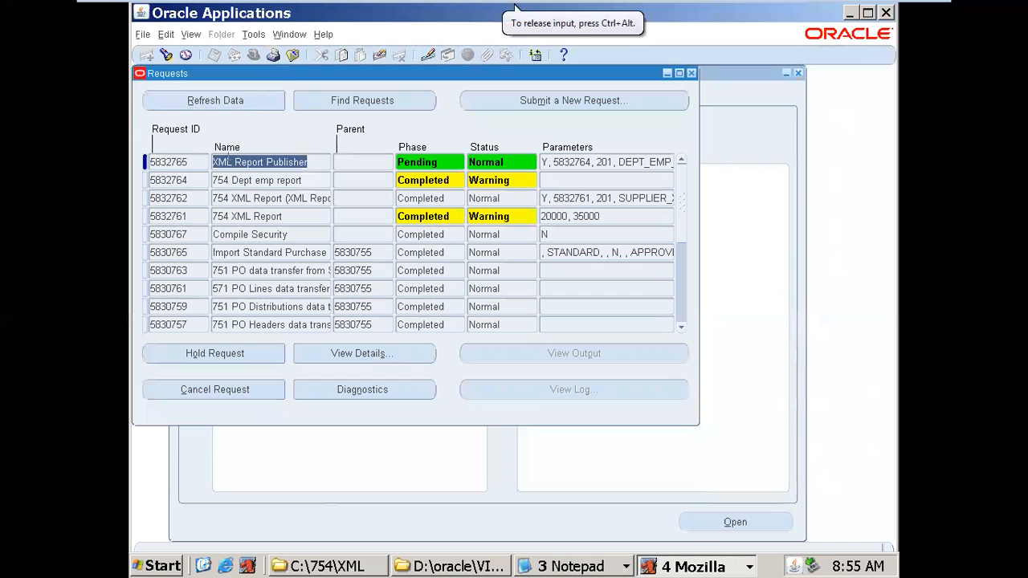
{"action": "left_click", "coordinate": [247, 100]}
{"action": "left_click", "coordinate": [254, 97]}
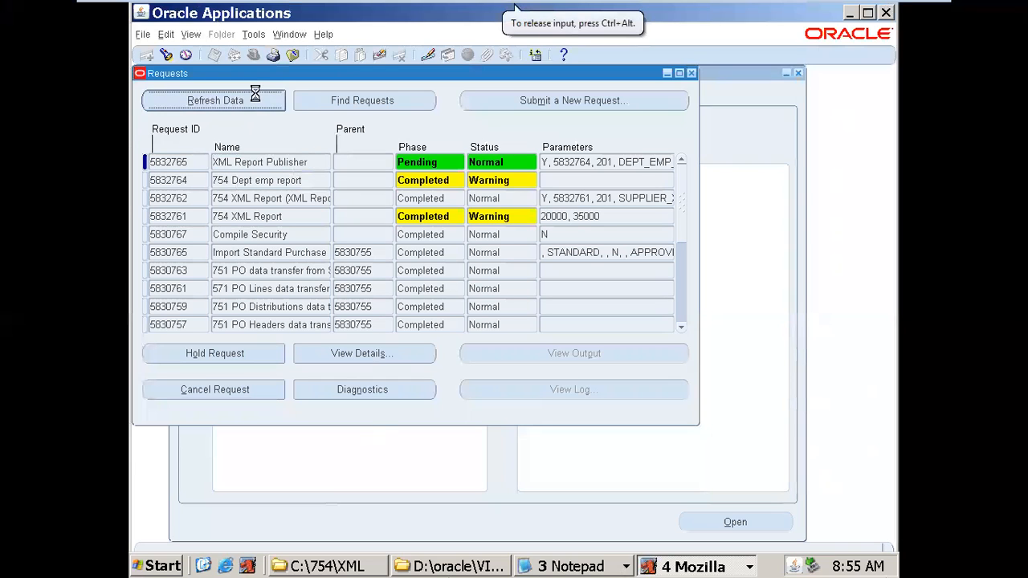
{"action": "left_click", "coordinate": [301, 178]}
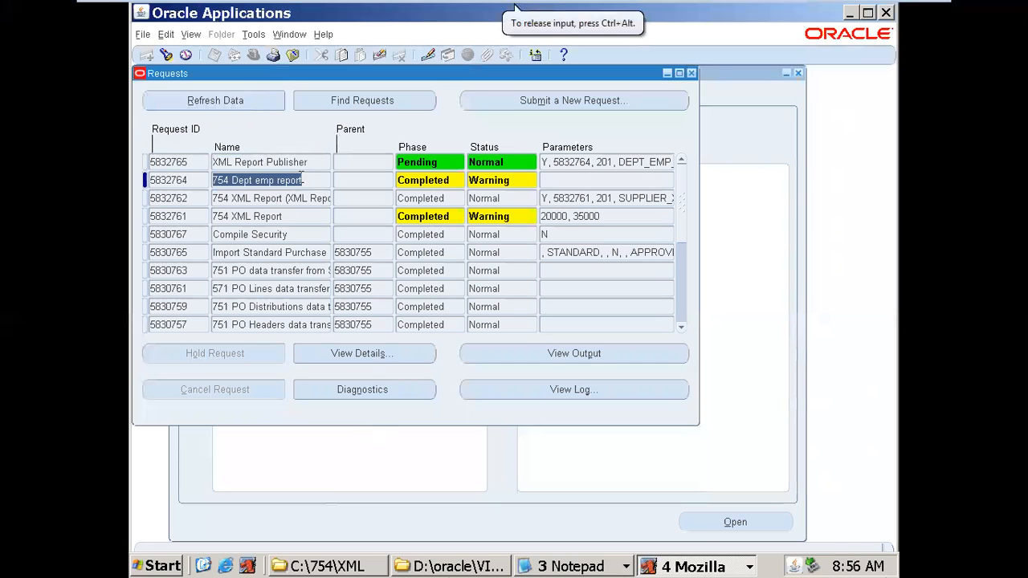
{"action": "left_click", "coordinate": [435, 182]}
{"action": "left_click", "coordinate": [497, 180]}
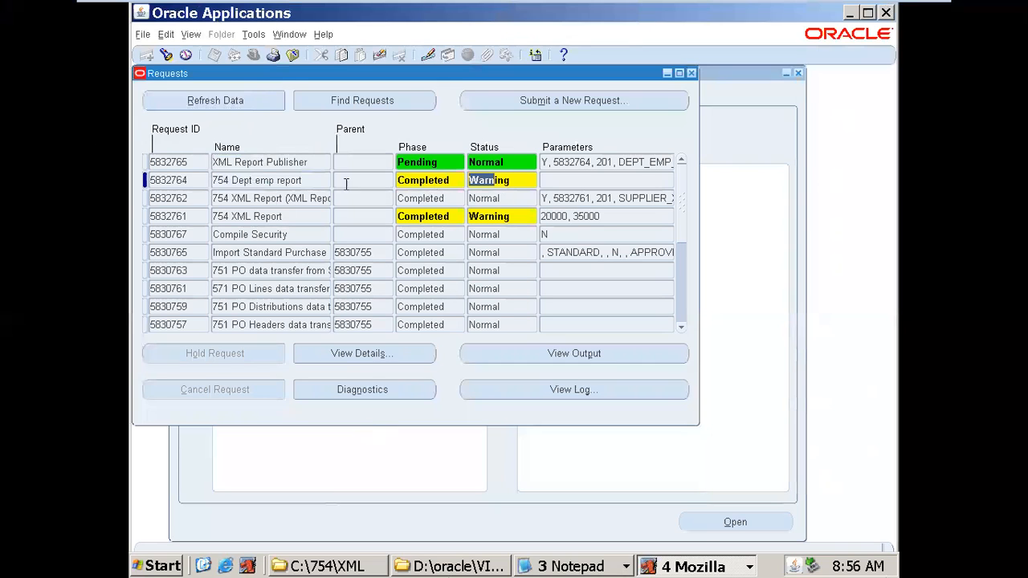
{"action": "left_click", "coordinate": [306, 181]}
{"action": "left_click", "coordinate": [438, 180]}
{"action": "left_click", "coordinate": [490, 180]}
{"action": "left_click", "coordinate": [537, 351]}
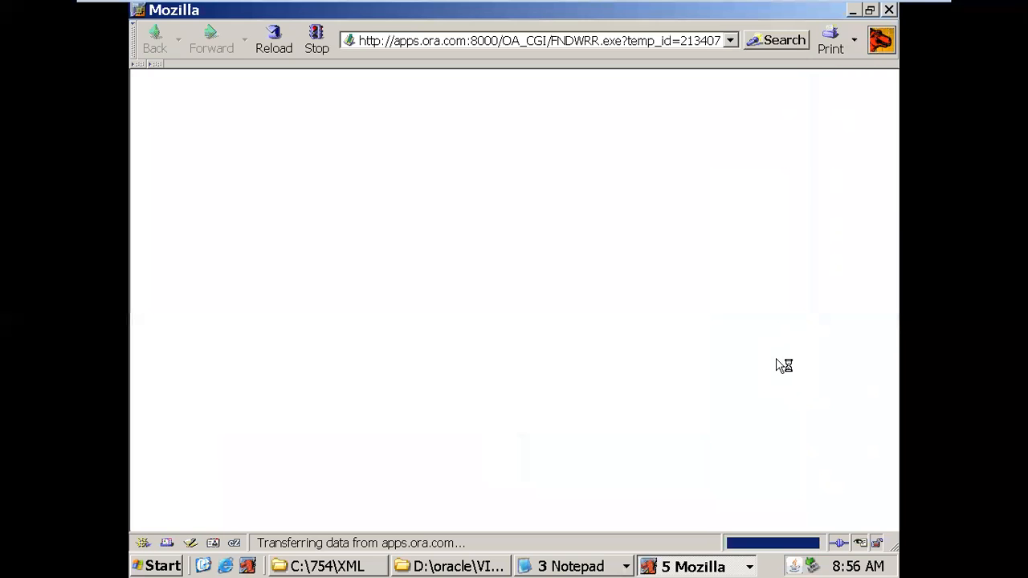
{"action": "left_click", "coordinate": [889, 10]}
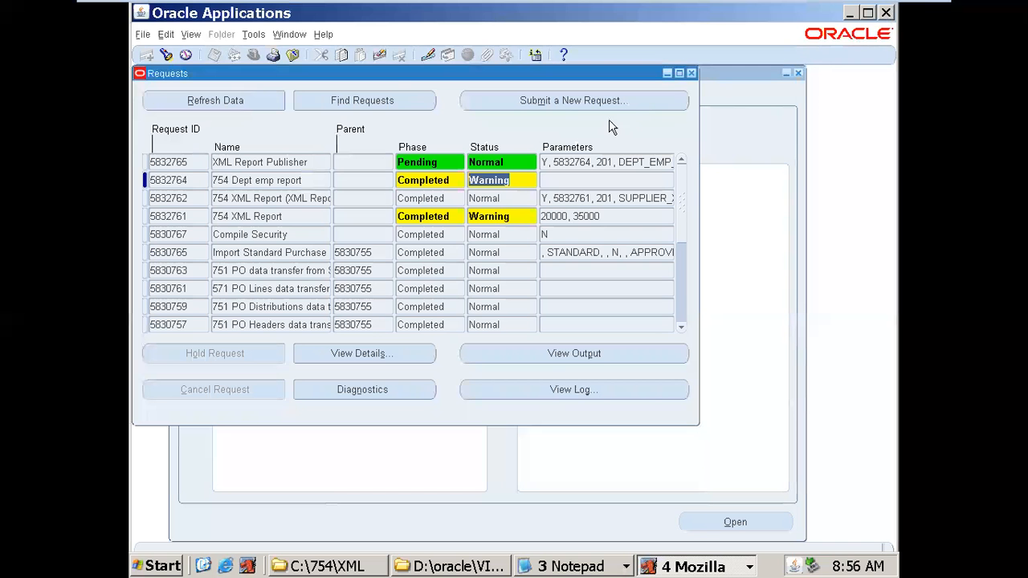
- Refresh and open the output of the top request, now Completed with Normal status
{"action": "left_click", "coordinate": [220, 97]}
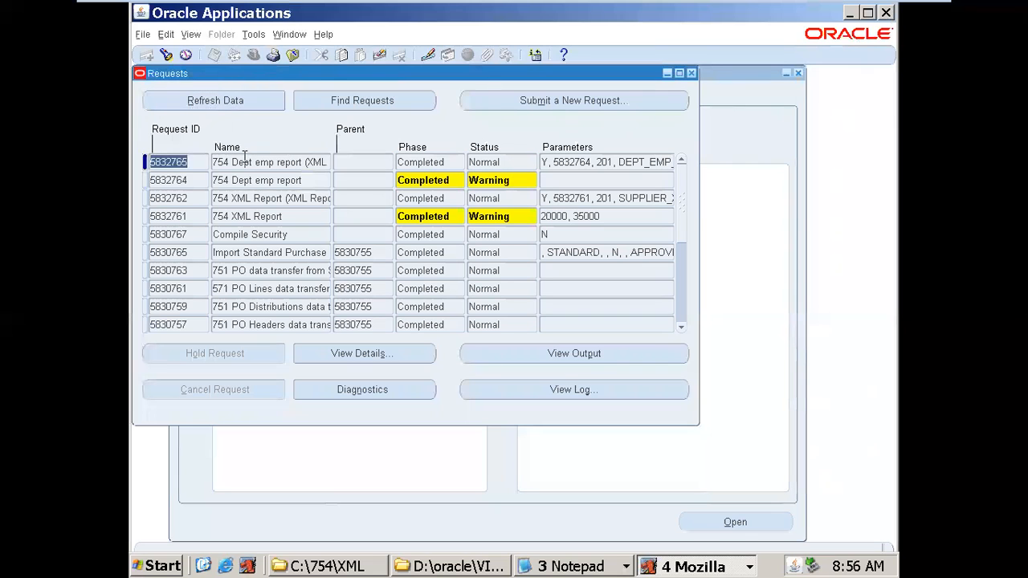
{"action": "left_click", "coordinate": [246, 163]}
{"action": "left_click", "coordinate": [447, 162]}
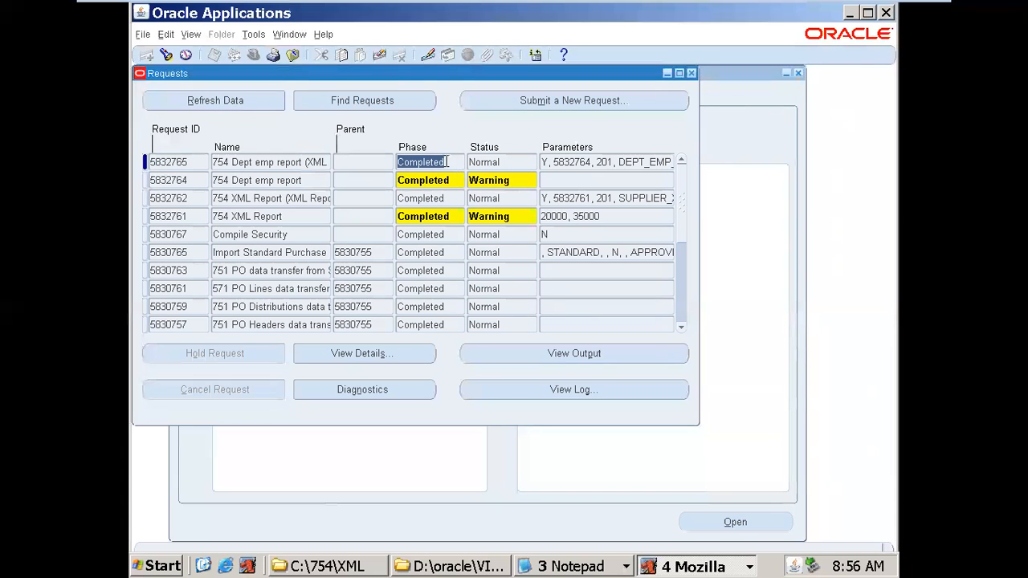
{"action": "left_click", "coordinate": [521, 163]}
{"action": "left_click", "coordinate": [562, 354]}
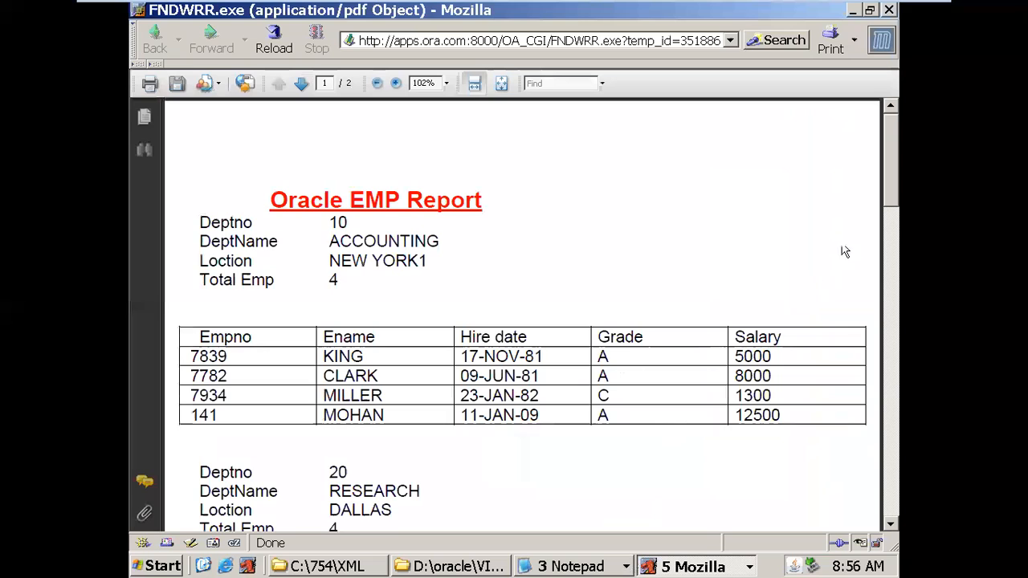
- Scroll the Oracle EMP Report PDF to the Deptno 20 section and close Mozilla
{"action": "mouse_move", "coordinate": [888, 182]}
{"action": "left_mouse_down"}
{"action": "mouse_move", "coordinate": [890, 434]}
{"action": "mouse_move", "coordinate": [873, 490]}
{"action": "mouse_move", "coordinate": [881, 201]}
{"action": "left_mouse_up"}
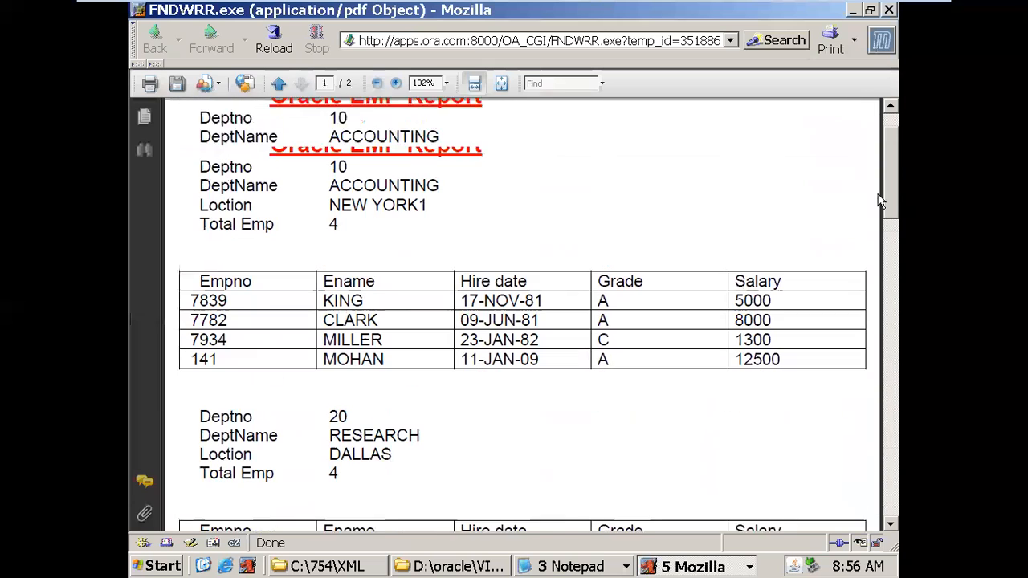
{"action": "left_click", "coordinate": [890, 10]}
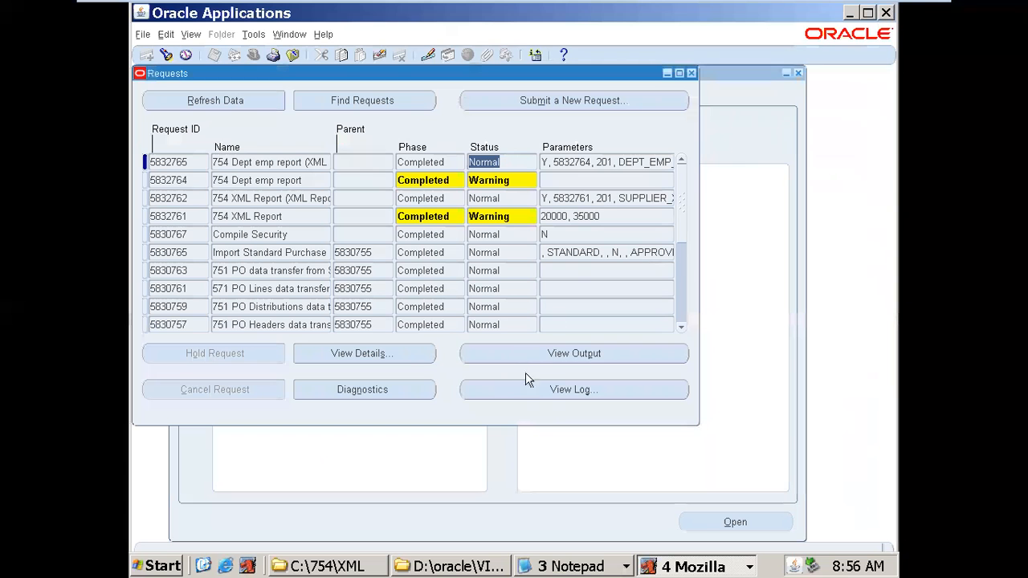
- From Oracle XML Publisher Desktop's sample RTF templates, open Invoices\InvoiceListing3.rtf in Word
{"action": "left_click", "coordinate": [152, 569]}
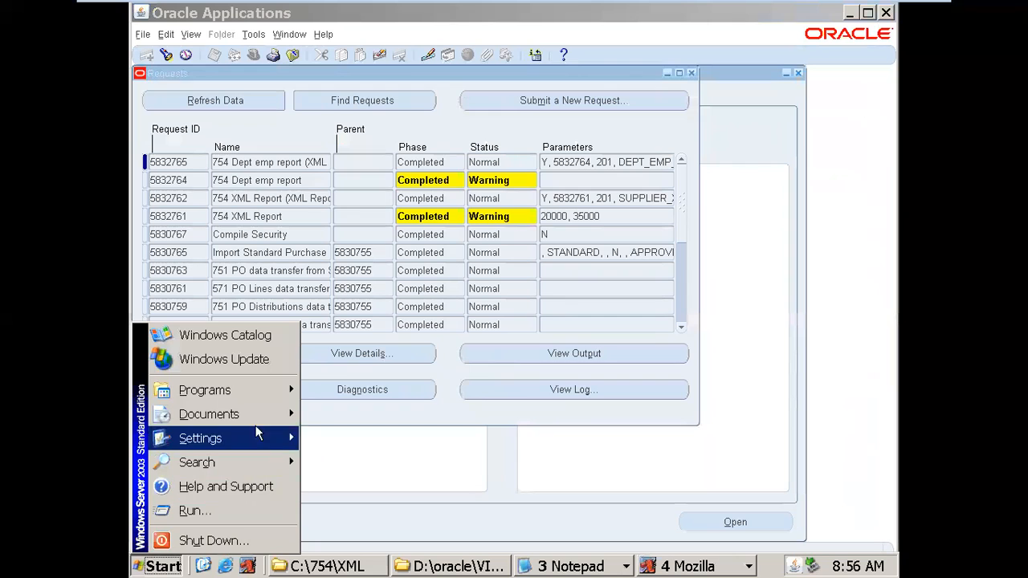
{"action": "mouse_move", "coordinate": [273, 392]}
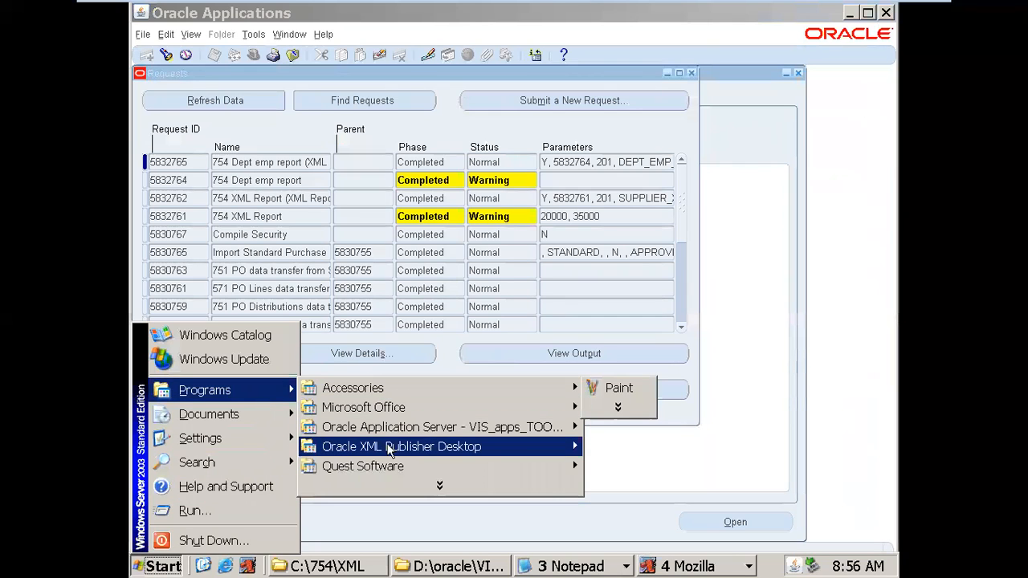
{"action": "mouse_move", "coordinate": [389, 450]}
{"action": "mouse_move", "coordinate": [622, 447]}
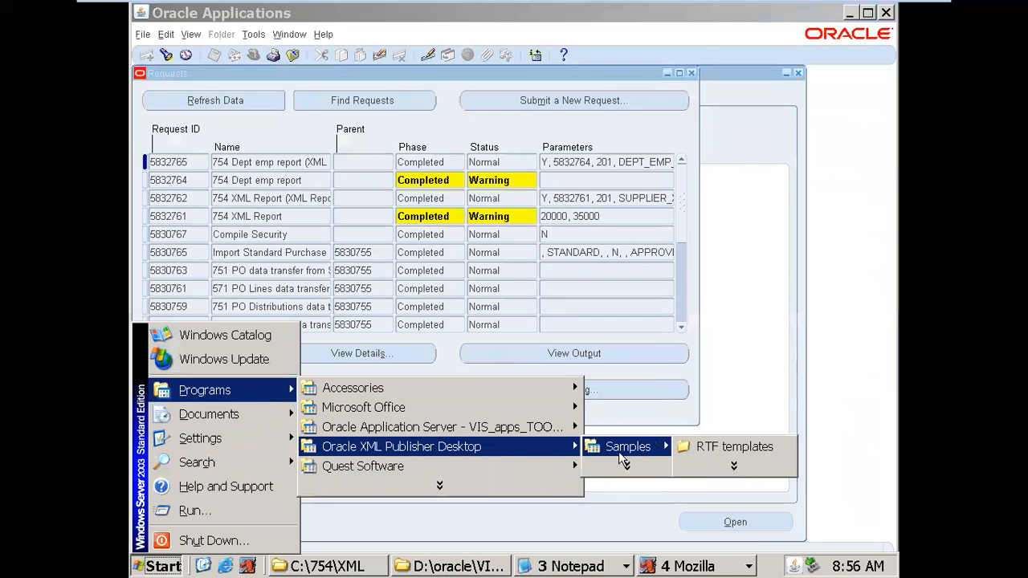
{"action": "left_click", "coordinate": [712, 451]}
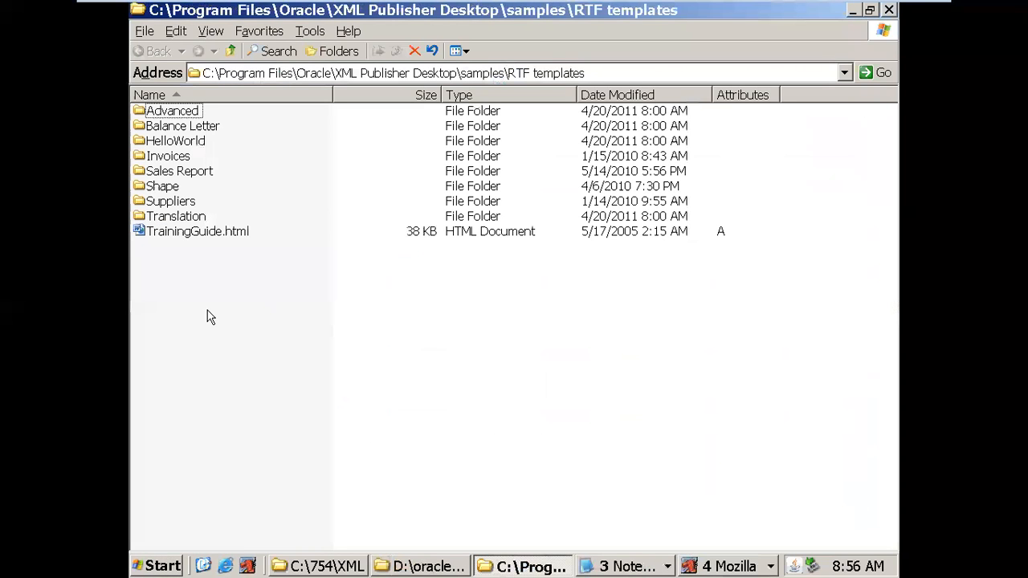
{"action": "double_click", "coordinate": [173, 160]}
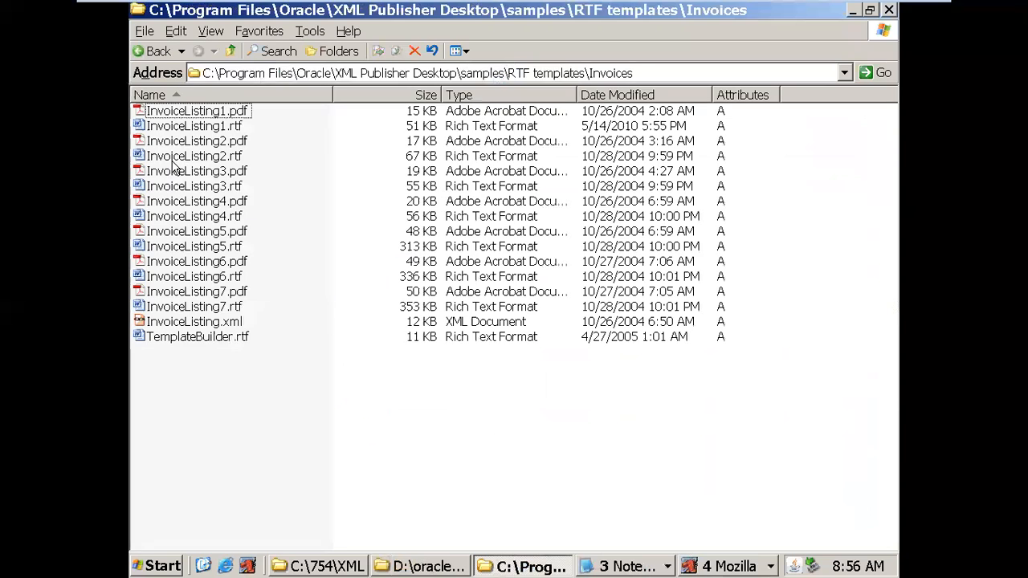
{"action": "double_click", "coordinate": [233, 188]}
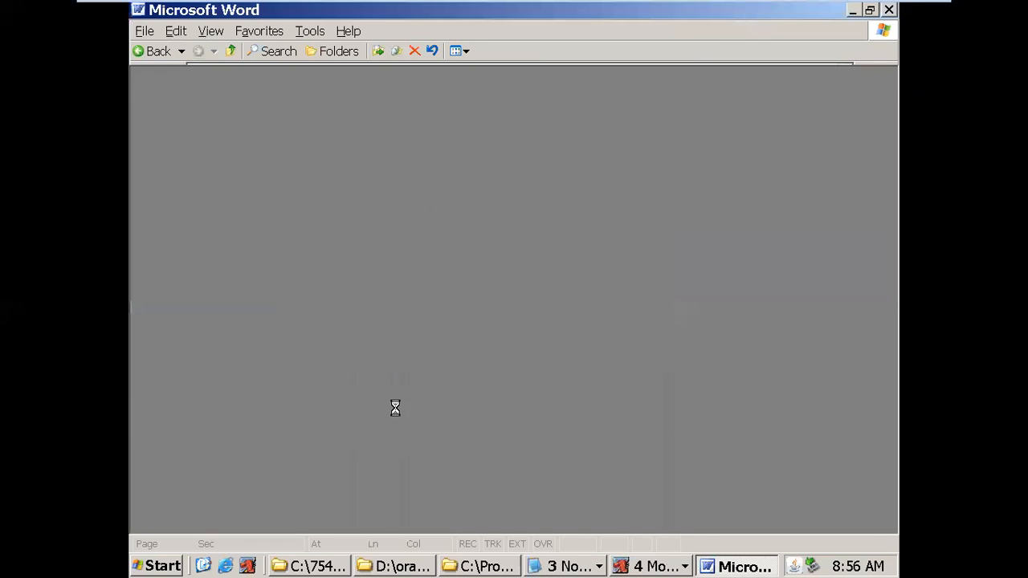
- Insert blank lines above the supplier table to push the tables onto page 2
{"action": "left_click_drag", "start_coordinate": [168, 181], "coordinate": [399, 427]}
{"action": "scroll", "coordinate": [392, 399], "scroll_direction": "down", "scroll_amount": 6}
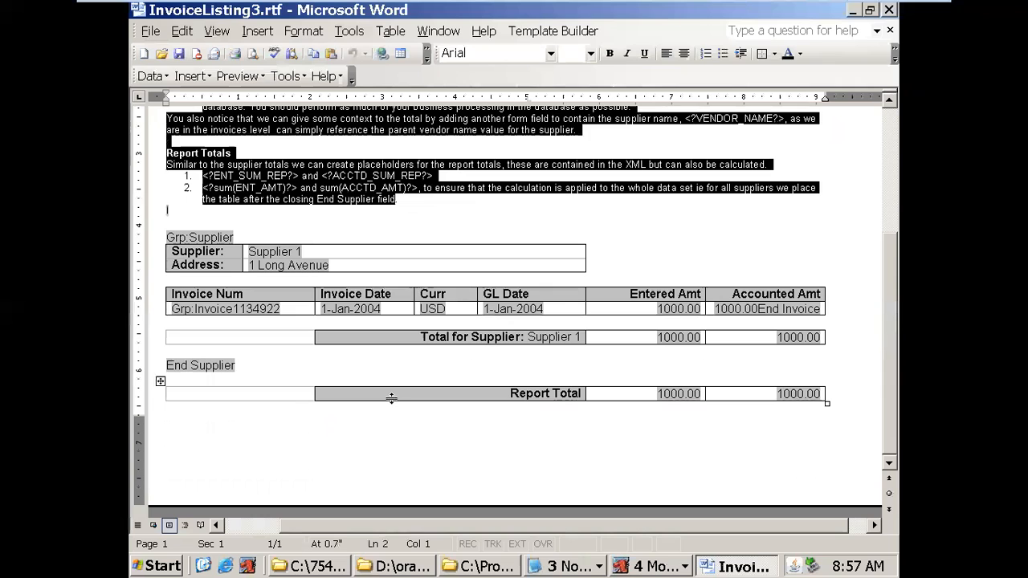
{"action": "left_click", "coordinate": [590, 231]}
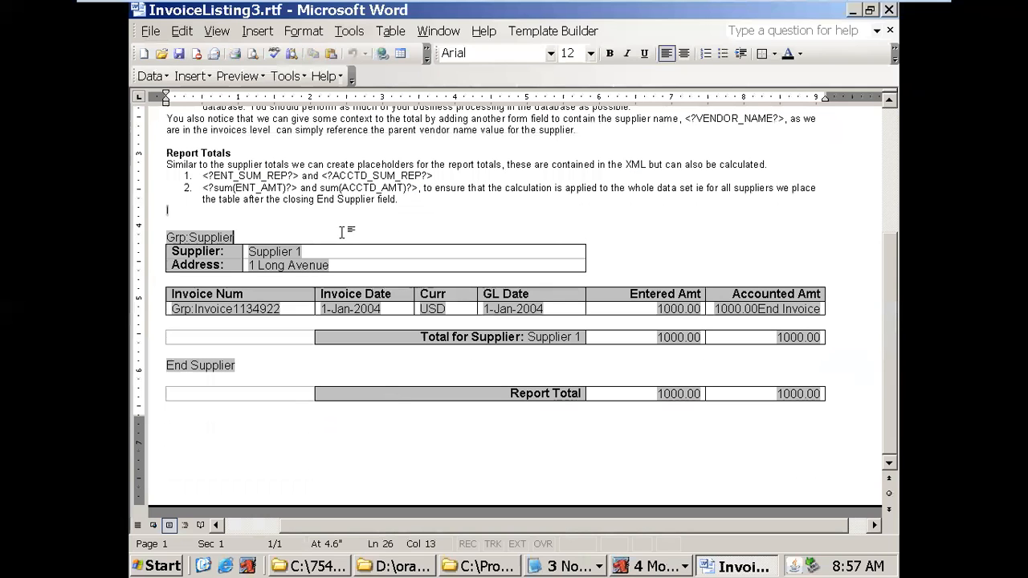
{"action": "left_click", "coordinate": [219, 219]}
{"action": "key", "text": "Return"}
{"action": "key", "text": "Return"}
{"action": "key", "text": "Return"}
{"action": "key", "text": "Return"}
{"action": "key", "text": "Return"}
{"action": "key", "text": "Return"}
{"action": "key", "text": "Return"}
{"action": "key", "text": "Return"}
{"action": "key", "text": "Return"}
{"action": "key", "text": "Return"}
{"action": "key", "text": "Return"}
{"action": "key", "text": "Return"}
{"action": "key", "text": "Return"}
{"action": "key", "text": "Return"}
{"action": "key", "text": "Return"}
{"action": "key", "text": "Return"}
{"action": "key", "text": "Return"}
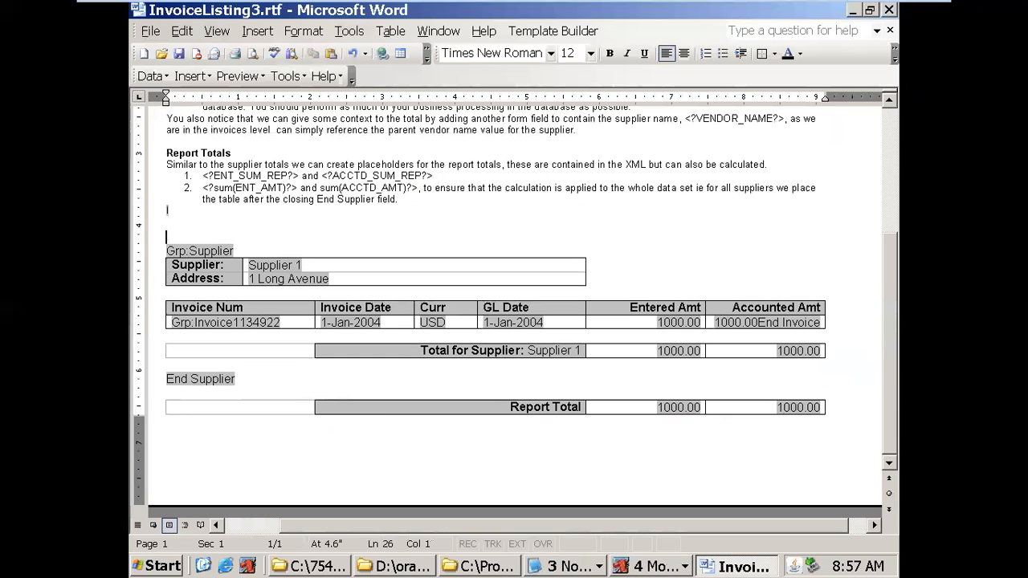
{"action": "scroll", "coordinate": [296, 306], "scroll_direction": "down", "scroll_amount": 2}
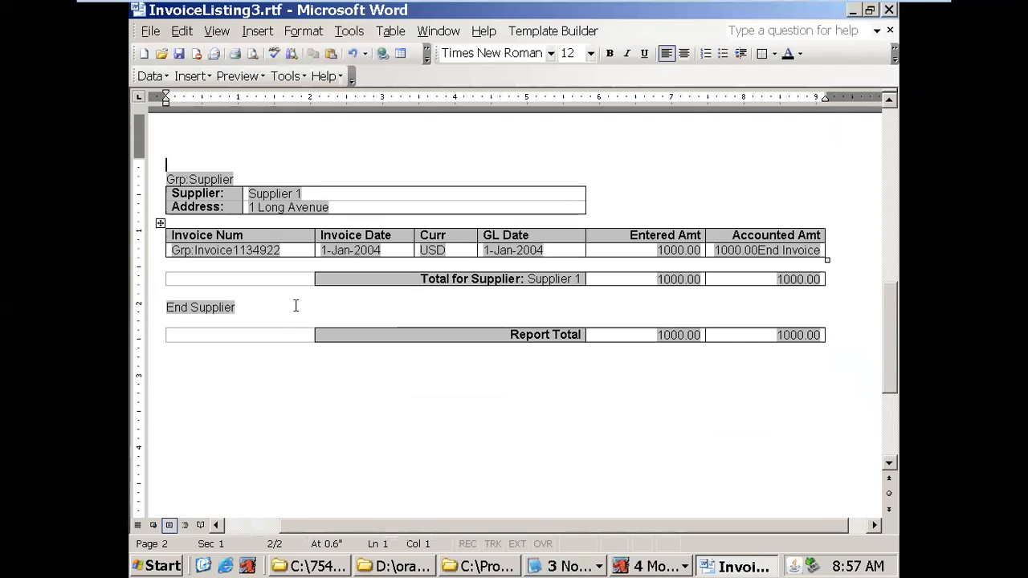
- Inspect the code hidden in the Grp:Supplier form field's help text
{"action": "left_click", "coordinate": [215, 181]}
{"action": "double_click", "coordinate": [215, 181]}
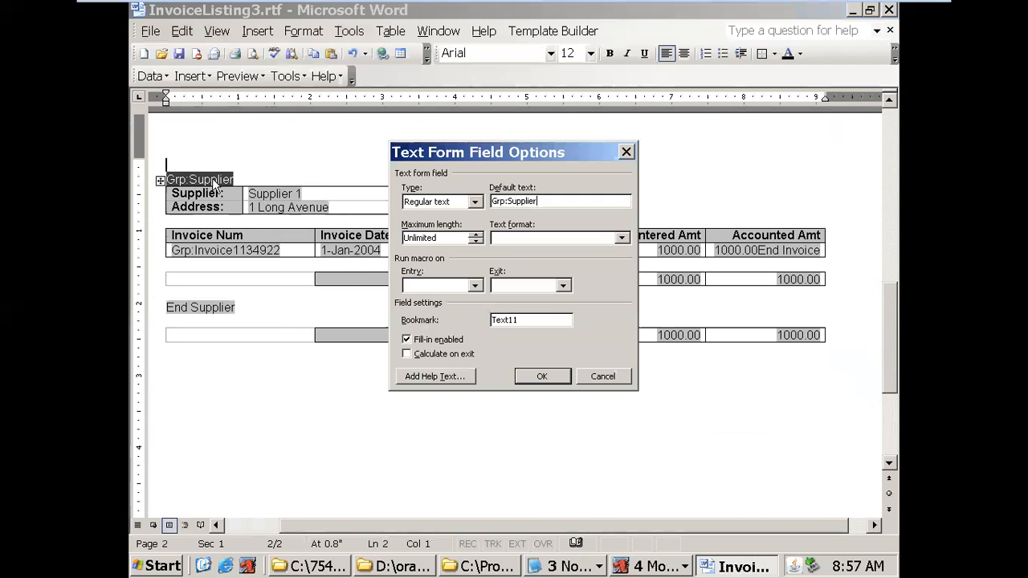
{"action": "left_click", "coordinate": [434, 377]}
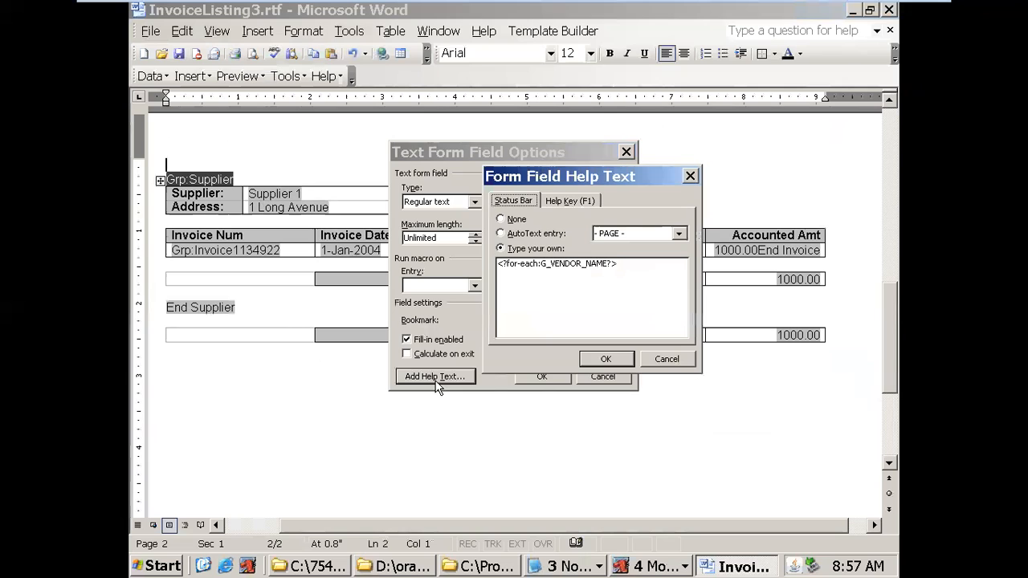
{"action": "left_click", "coordinate": [606, 359]}
{"action": "left_click", "coordinate": [541, 376]}
{"action": "left_click_drag", "start_coordinate": [200, 194], "coordinate": [300, 202]}
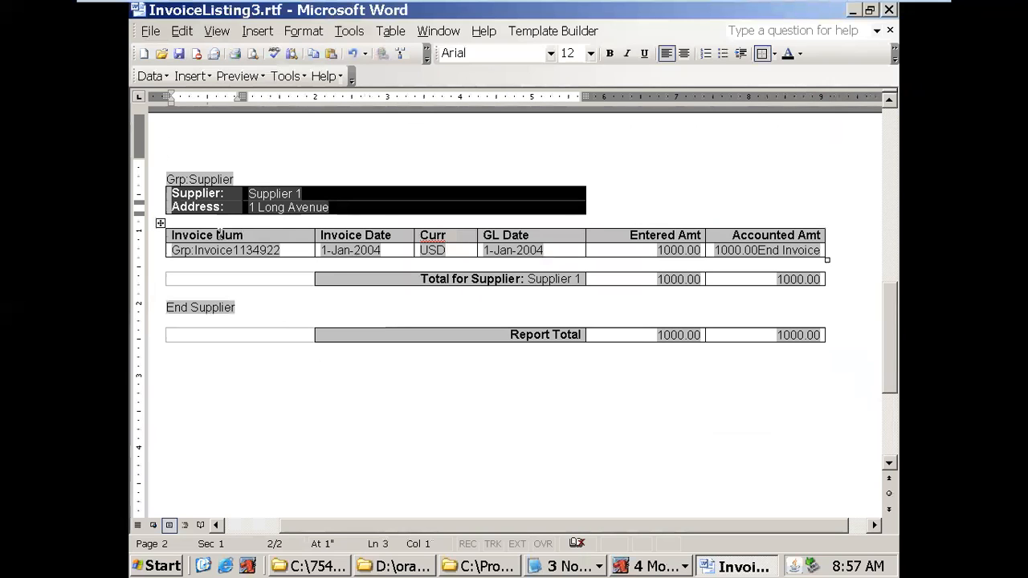
- Inspect the Grp:Invoice form field's help text, which holds <?for-each:G_INVOICE_NUM?>
{"action": "double_click", "coordinate": [183, 251]}
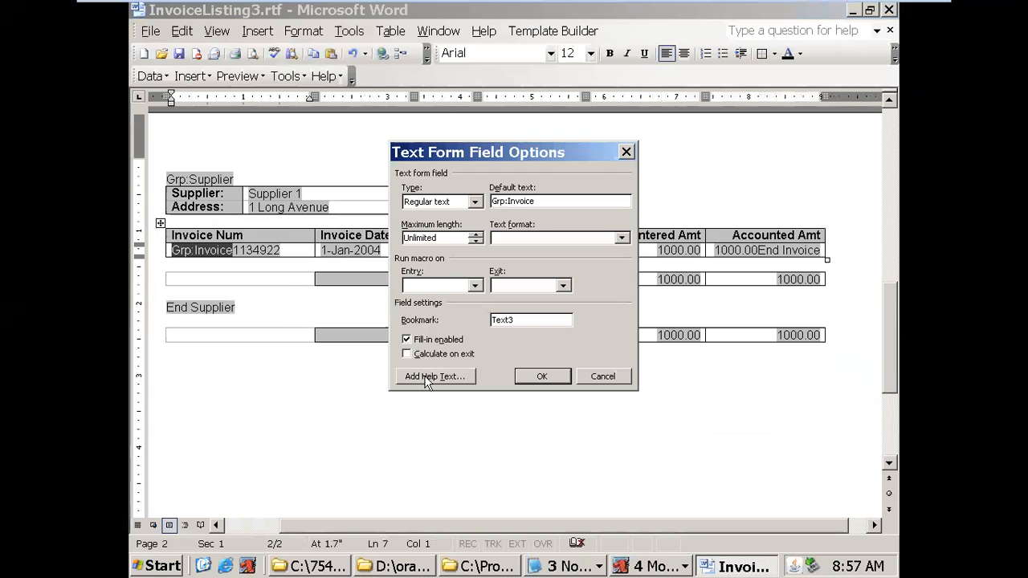
{"action": "left_click", "coordinate": [426, 379]}
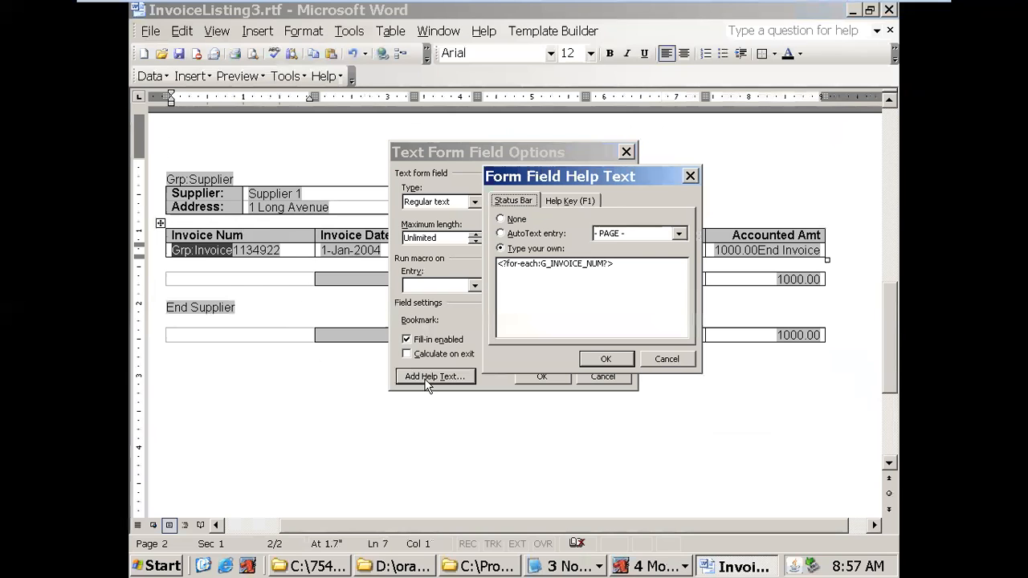
{"action": "left_click", "coordinate": [607, 361]}
{"action": "left_click", "coordinate": [543, 377]}
{"action": "left_click", "coordinate": [522, 266]}
{"action": "left_click", "coordinate": [479, 294]}
{"action": "left_click", "coordinate": [456, 281]}
- Inspect the End Supplier form field's hidden code, then return to the Invoices folder
{"action": "left_click", "coordinate": [215, 307]}
{"action": "double_click", "coordinate": [214, 304]}
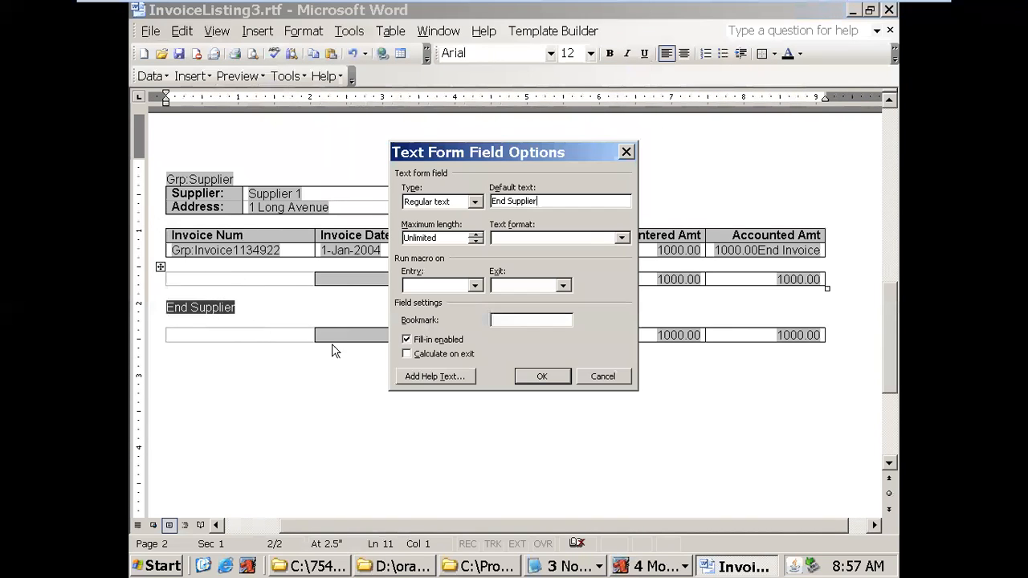
{"action": "left_click", "coordinate": [413, 377]}
{"action": "left_click", "coordinate": [607, 360]}
{"action": "left_click", "coordinate": [542, 377]}
{"action": "left_click", "coordinate": [482, 426]}
{"action": "scroll", "coordinate": [483, 426], "scroll_direction": "down", "scroll_amount": 5}
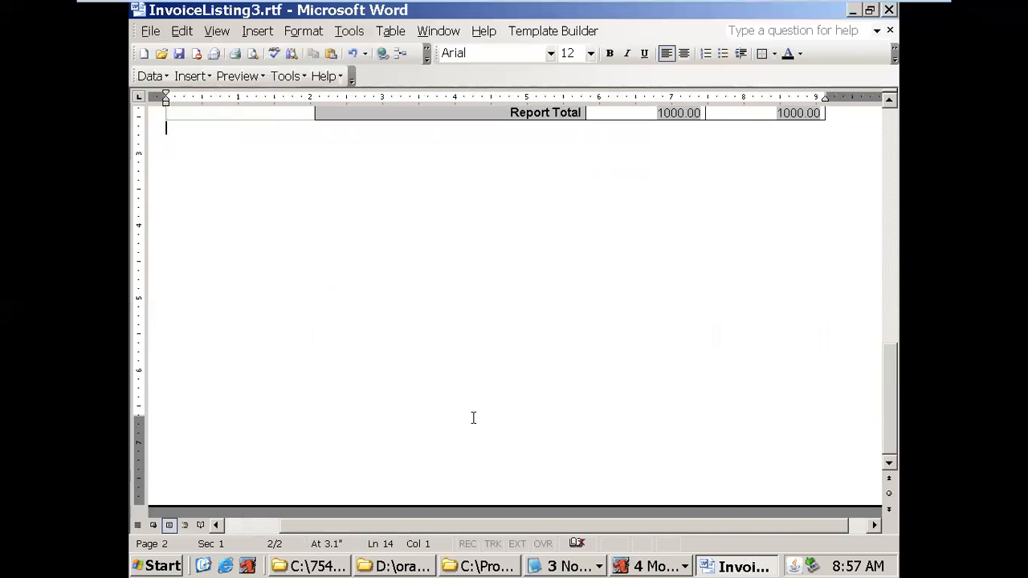
{"action": "scroll", "coordinate": [444, 388], "scroll_direction": "up", "scroll_amount": 4}
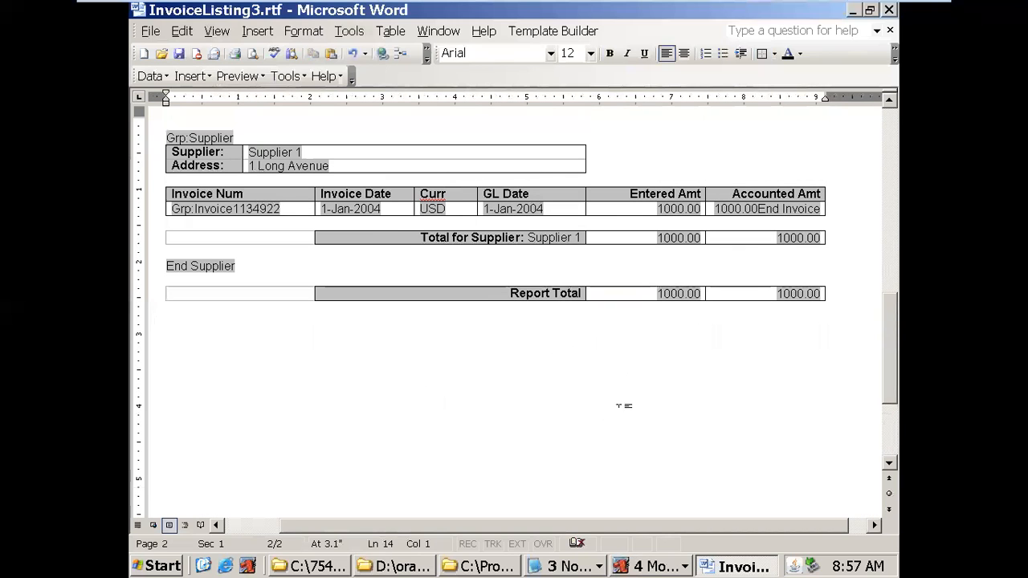
{"action": "left_click", "coordinate": [448, 569]}
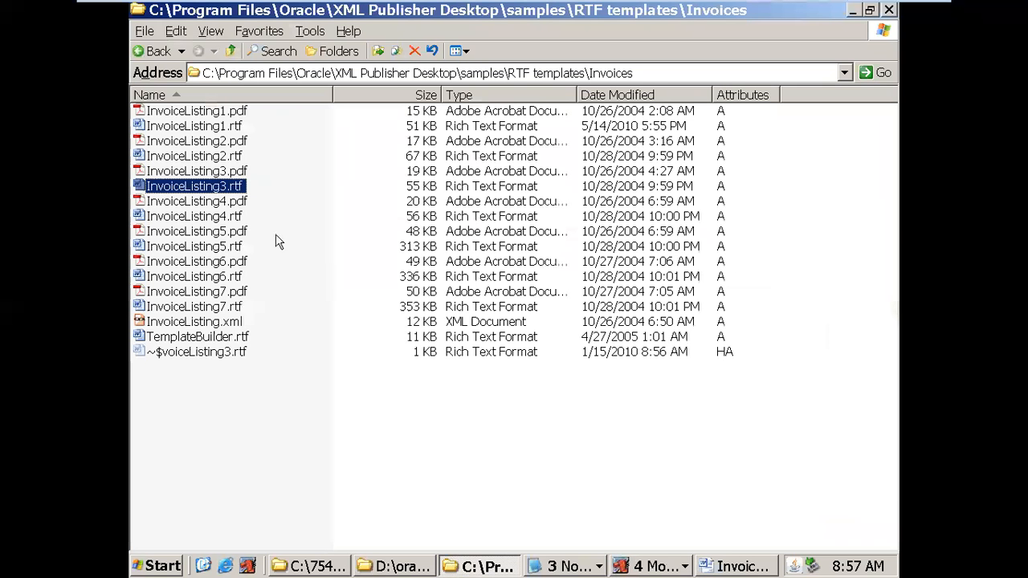
- Review the 3-page InvoiceListing3.pdf full-screen, then return to the InvoiceListing3.rtf template
{"action": "double_click", "coordinate": [233, 172]}
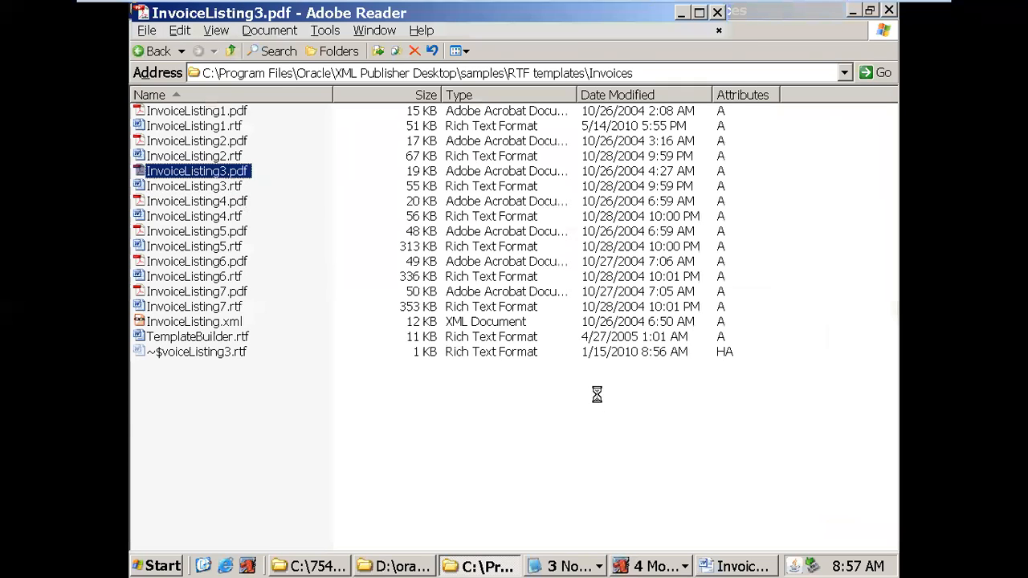
{"action": "left_click", "coordinate": [699, 12]}
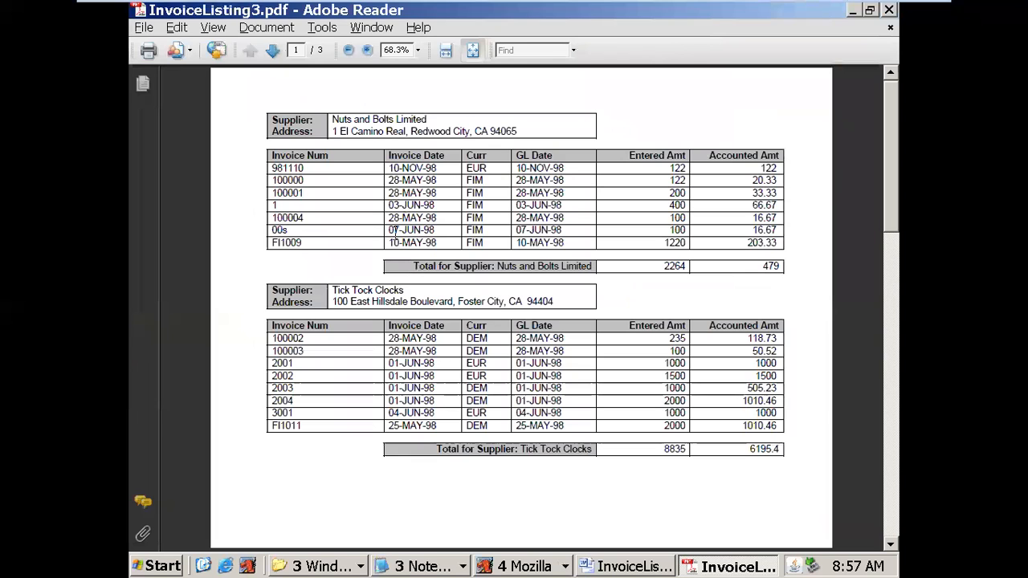
{"action": "left_click", "coordinate": [643, 568]}
{"action": "scroll", "coordinate": [251, 244], "scroll_direction": "up", "scroll_amount": 1}
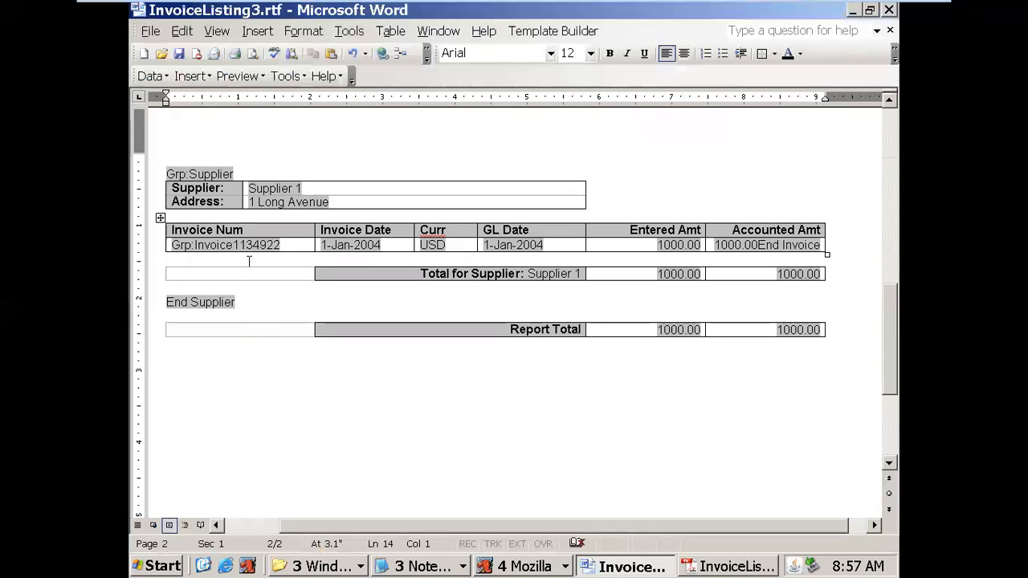
- Check the Grp:Invoice field's help text for its for-each:G_INVOICE_NUM tag
{"action": "double_click", "coordinate": [201, 244]}
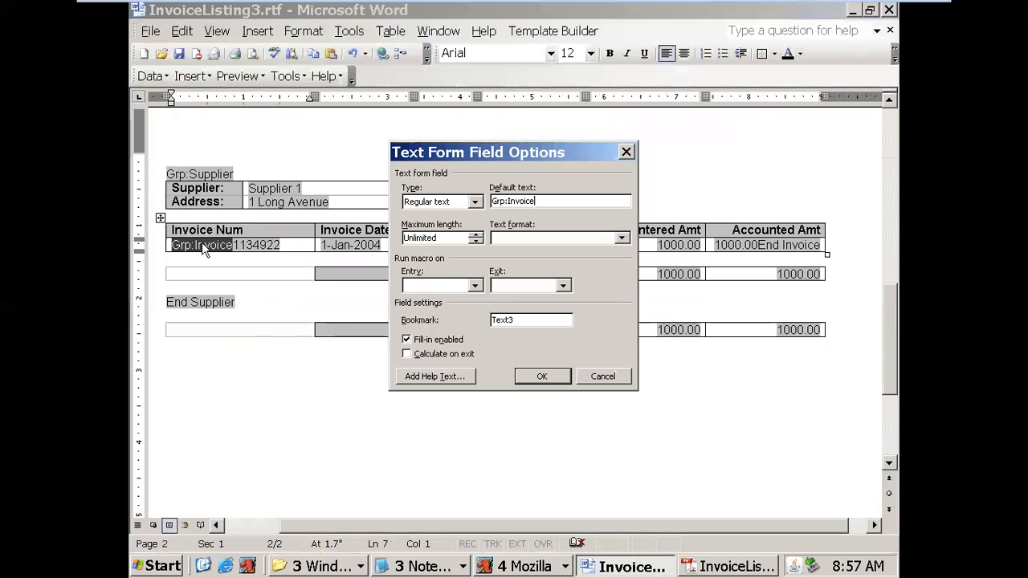
{"action": "left_click", "coordinate": [427, 377]}
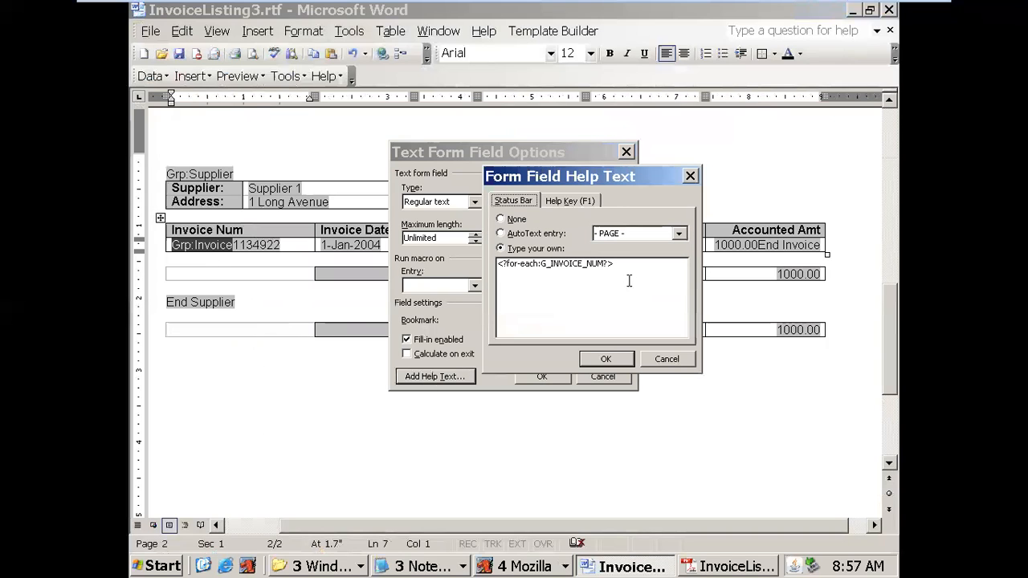
{"action": "left_click", "coordinate": [597, 357]}
{"action": "left_click", "coordinate": [552, 376]}
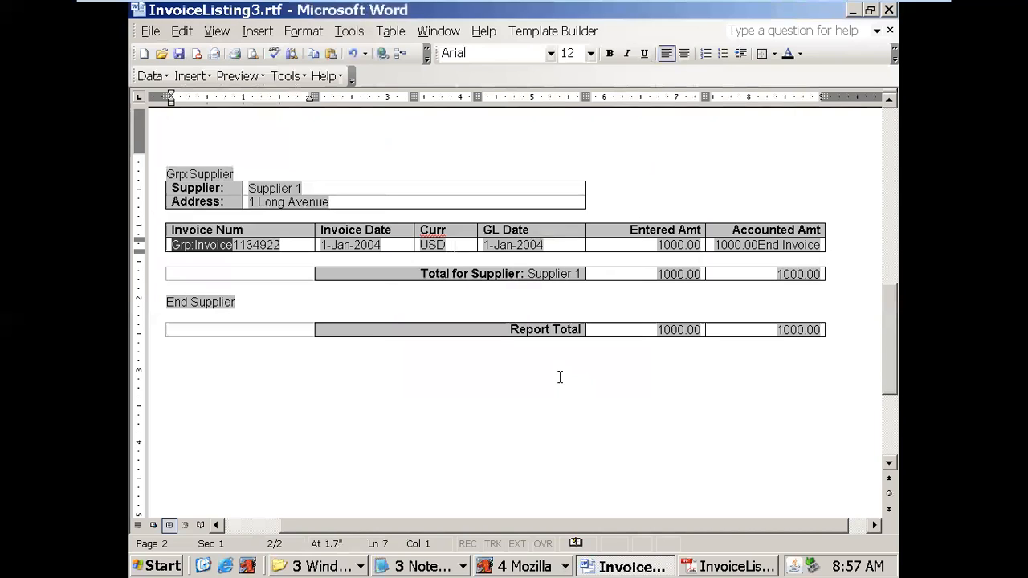
- Check that the 1134922 invoice number field holds <?INVOICE_NUM?>, then go to C:\754\XML
{"action": "double_click", "coordinate": [262, 245]}
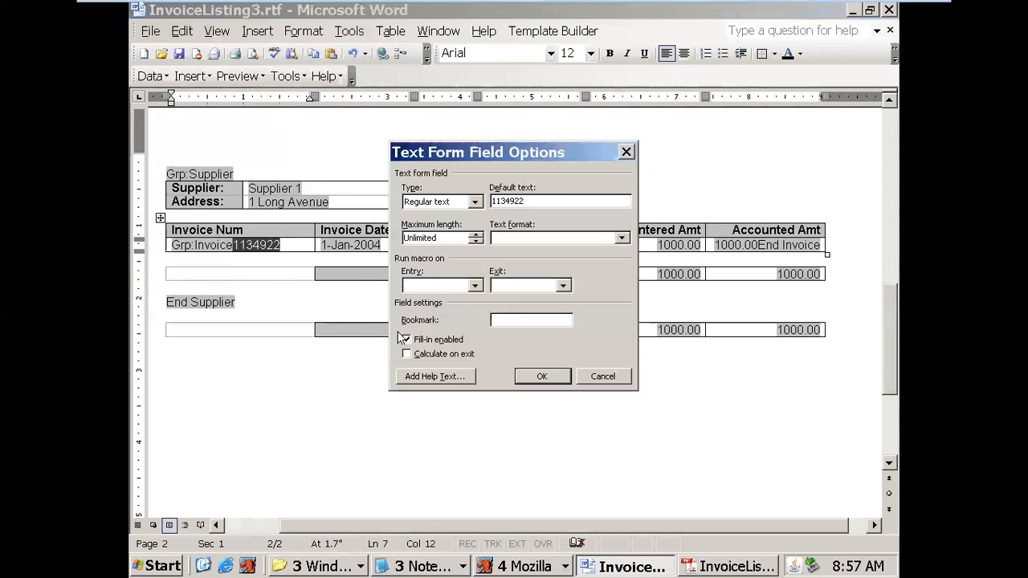
{"action": "left_click", "coordinate": [432, 377]}
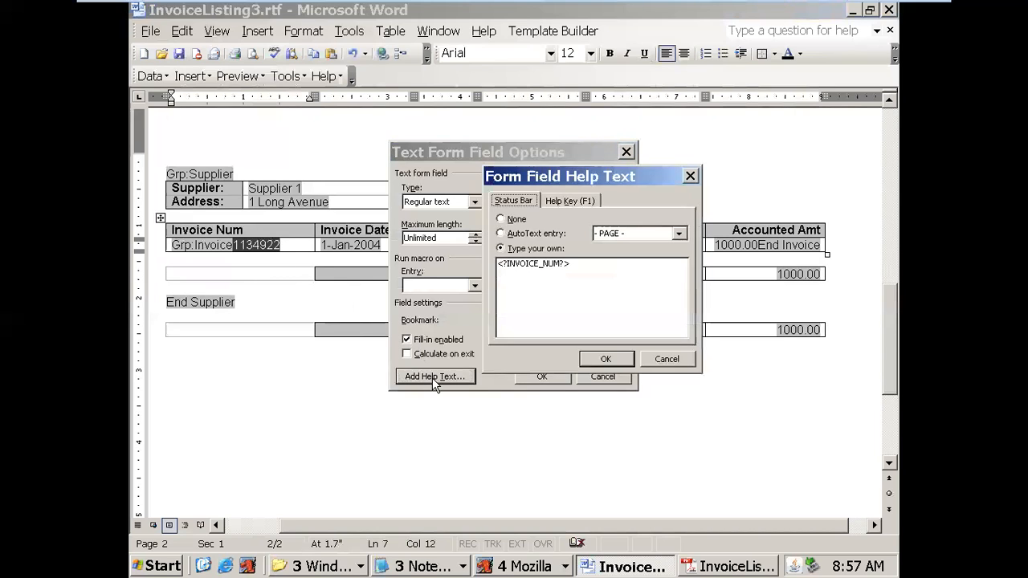
{"action": "left_click", "coordinate": [604, 362]}
{"action": "left_click", "coordinate": [552, 377]}
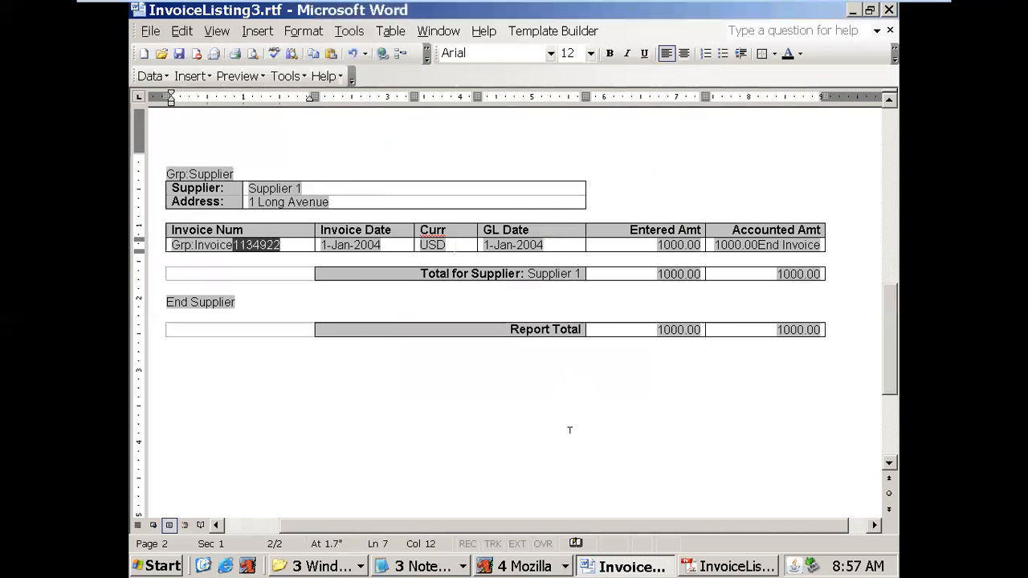
{"action": "left_click", "coordinate": [322, 569]}
- Open the DEPT_EMP_XML_754.rtf template from C:\754\XML and go to the employee row
{"action": "left_click", "coordinate": [330, 549]}
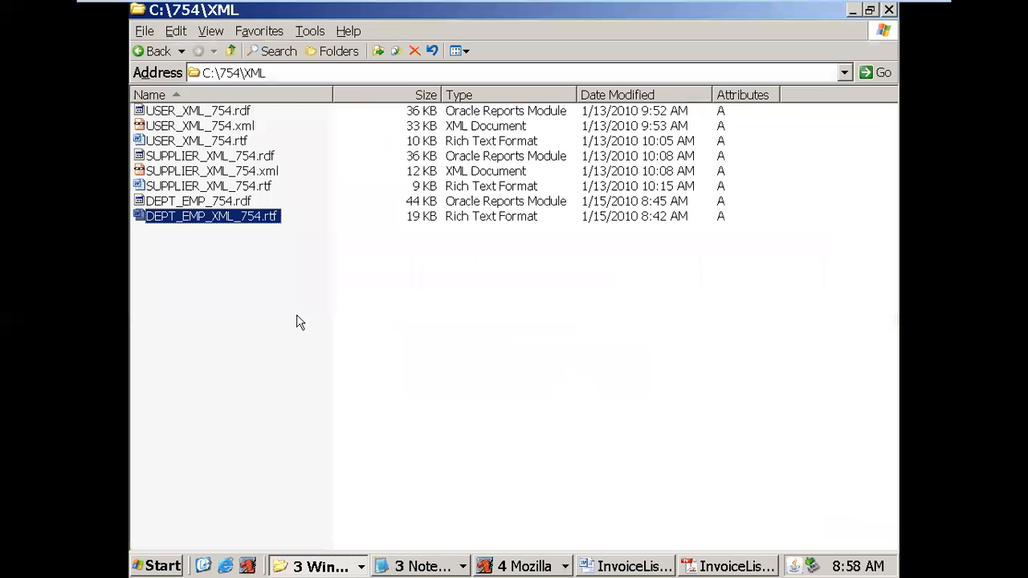
{"action": "double_click", "coordinate": [230, 224]}
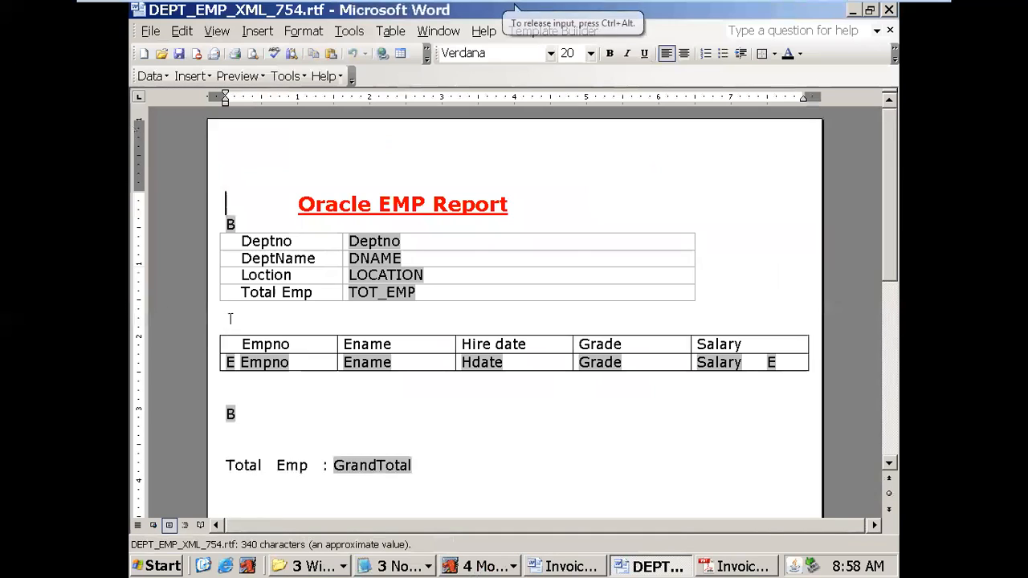
{"action": "left_click", "coordinate": [230, 363]}
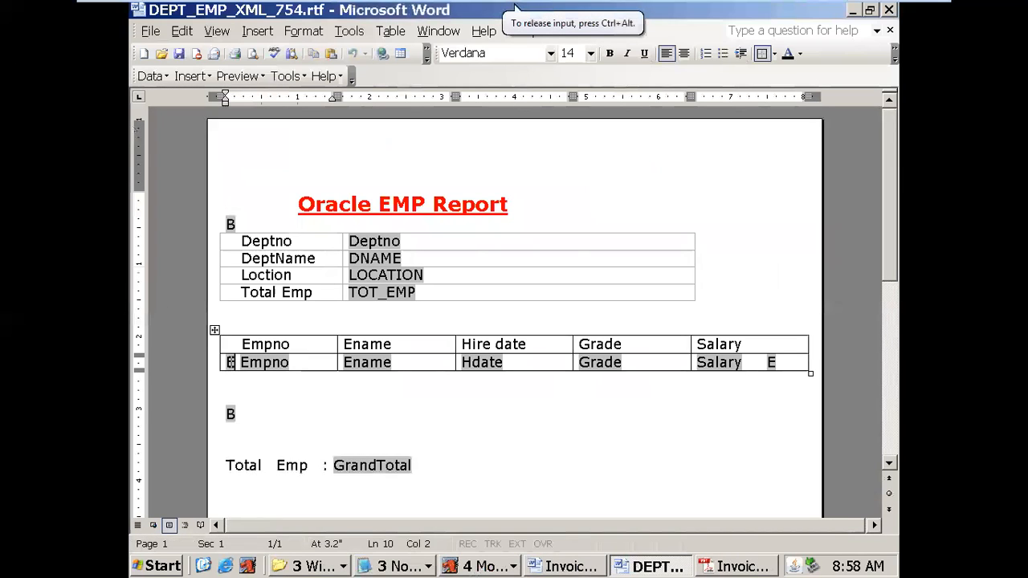
- Inspect the Empno form field's options and confirm its help text is <?EMPNO?>
{"action": "double_click", "coordinate": [252, 366]}
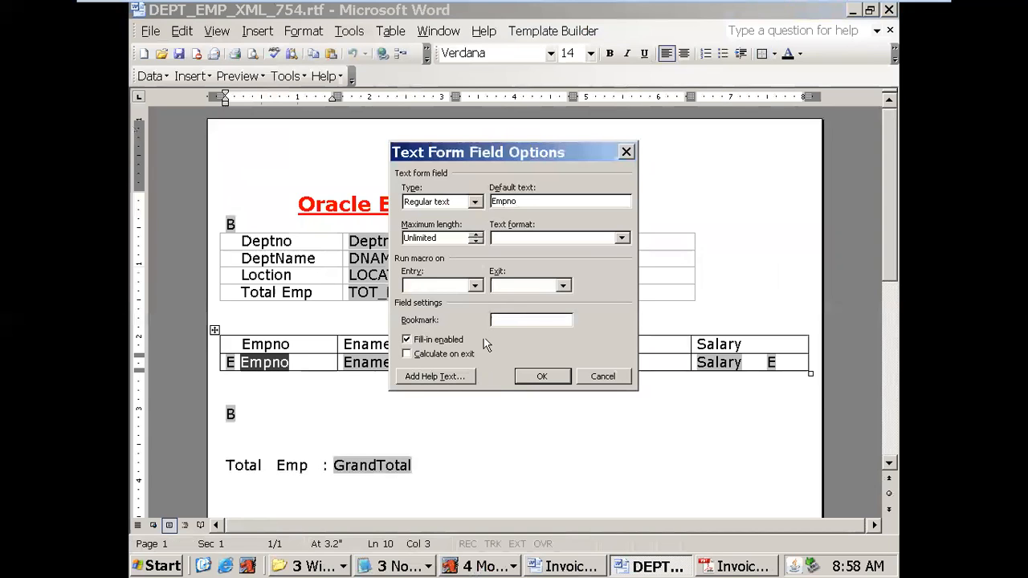
{"action": "left_click", "coordinate": [474, 287]}
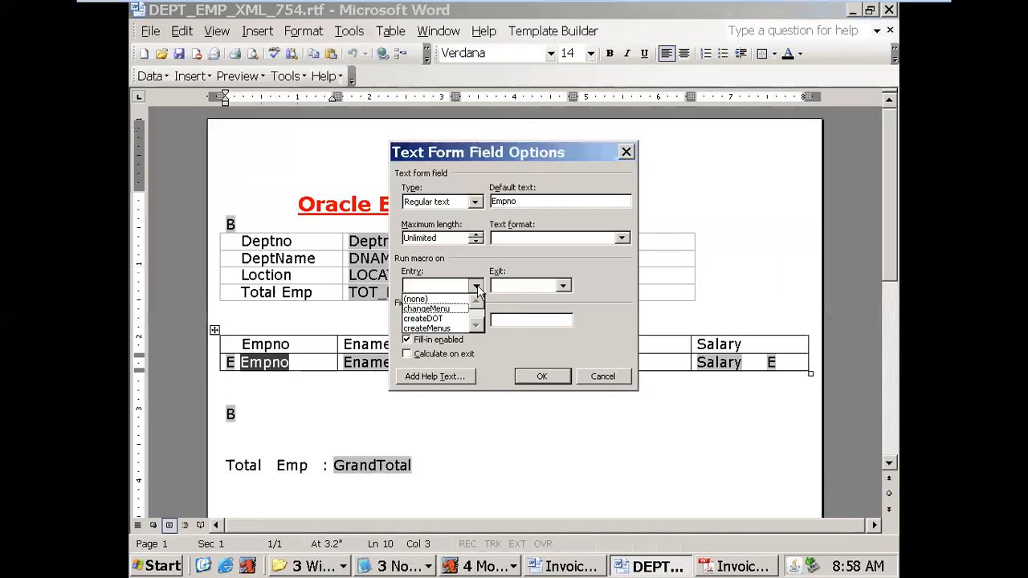
{"action": "left_click", "coordinate": [477, 285]}
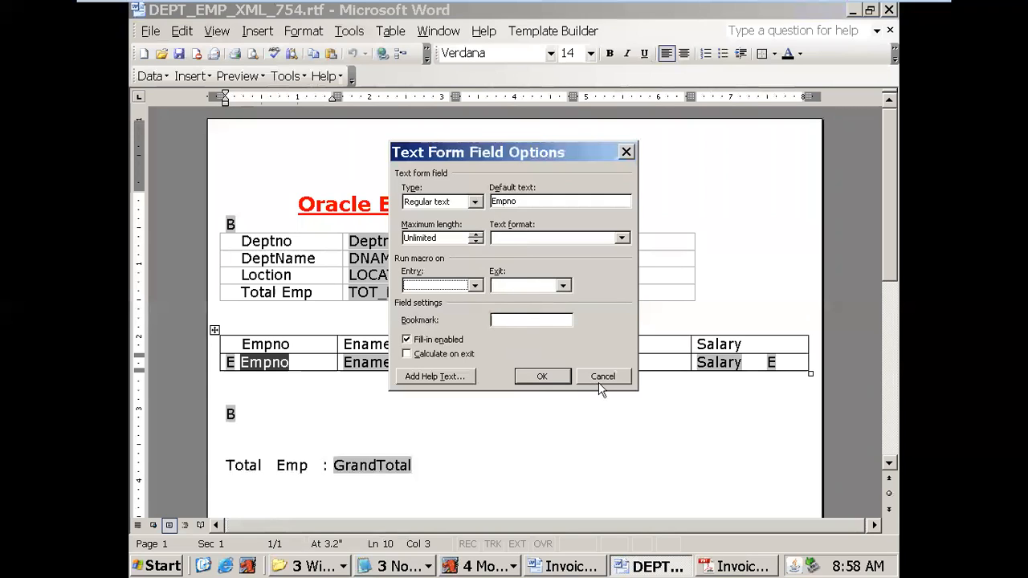
{"action": "left_click", "coordinate": [450, 377]}
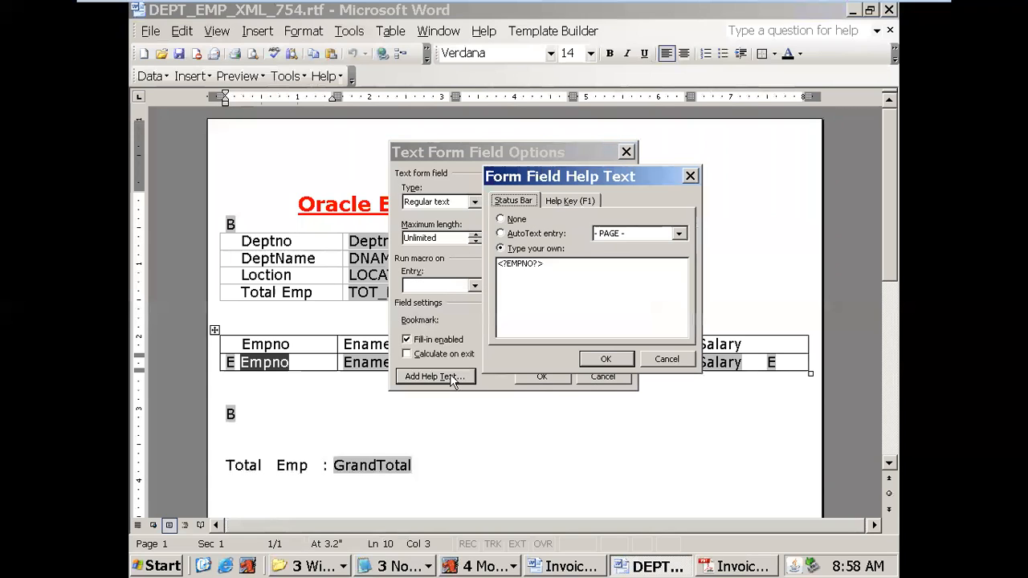
{"action": "left_click", "coordinate": [608, 358]}
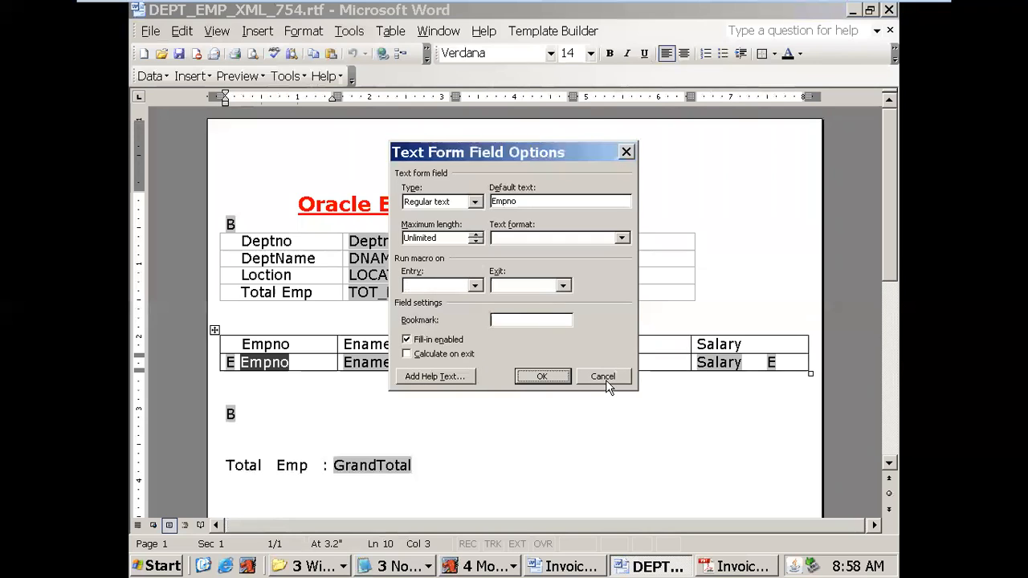
{"action": "left_click", "coordinate": [604, 378]}
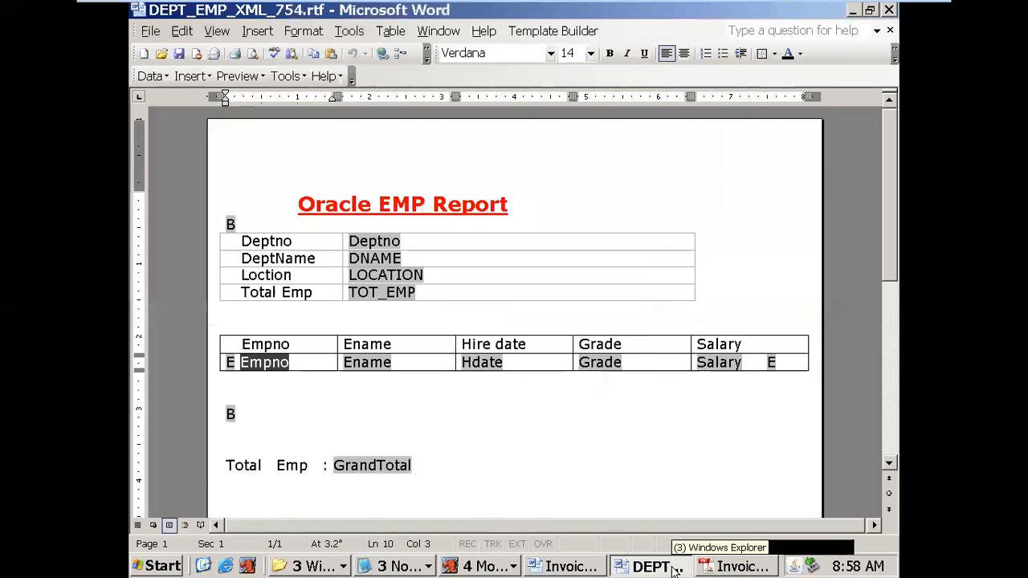
{"action": "left_click", "coordinate": [331, 567]}
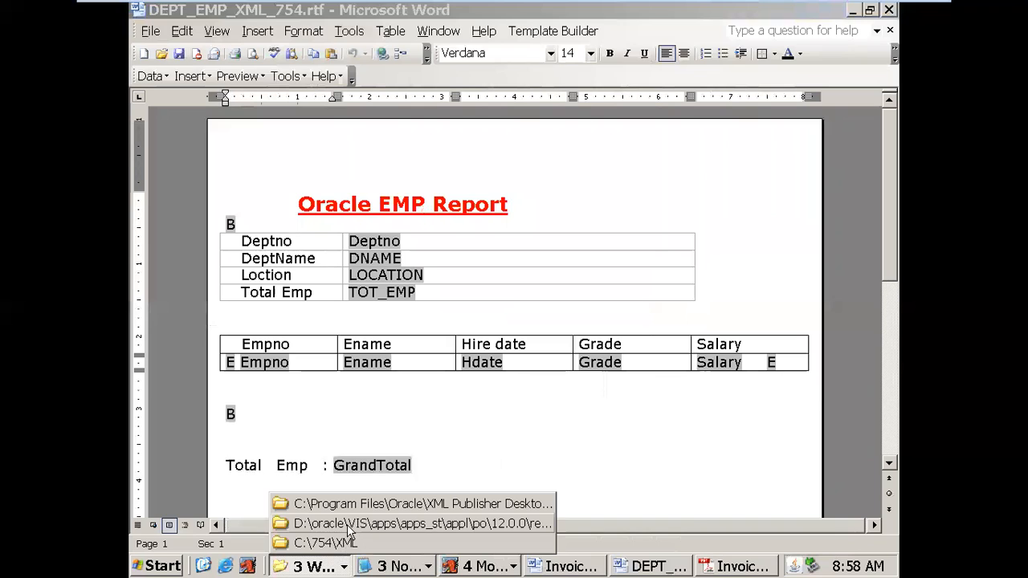
{"action": "left_click", "coordinate": [356, 503]}
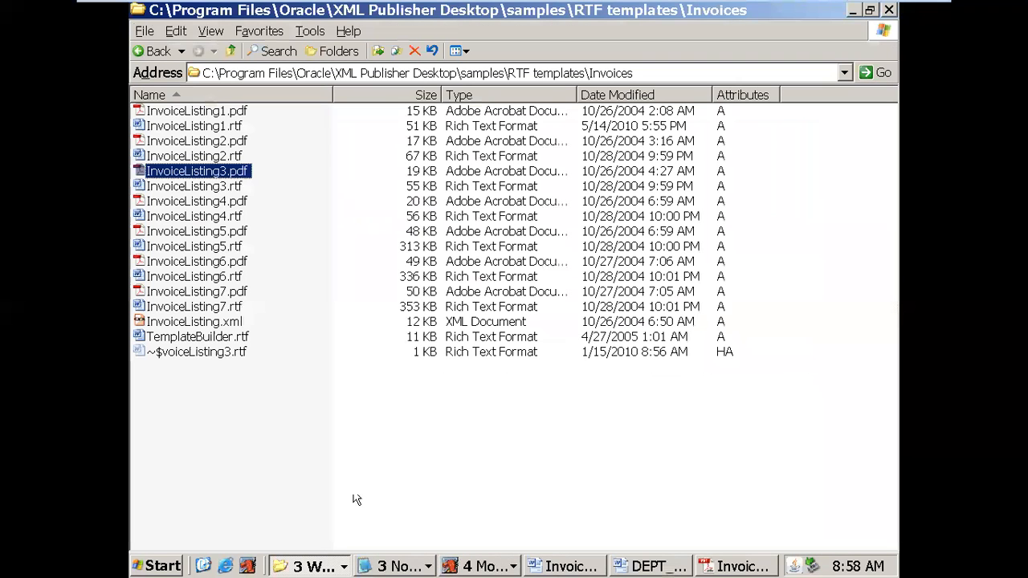
{"action": "left_click", "coordinate": [191, 187]}
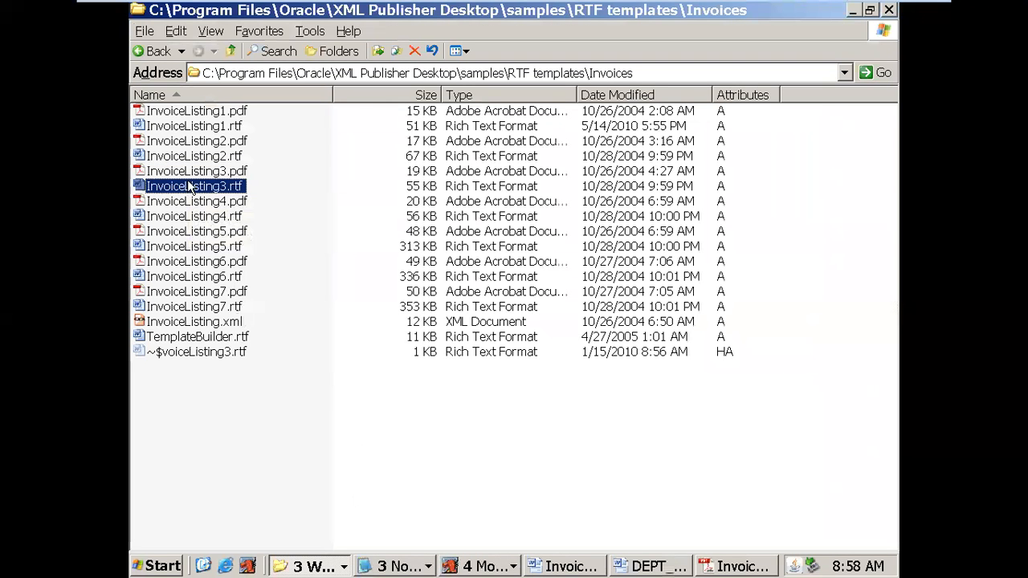
{"action": "left_click", "coordinate": [562, 571]}
{"action": "double_click", "coordinate": [206, 246]}
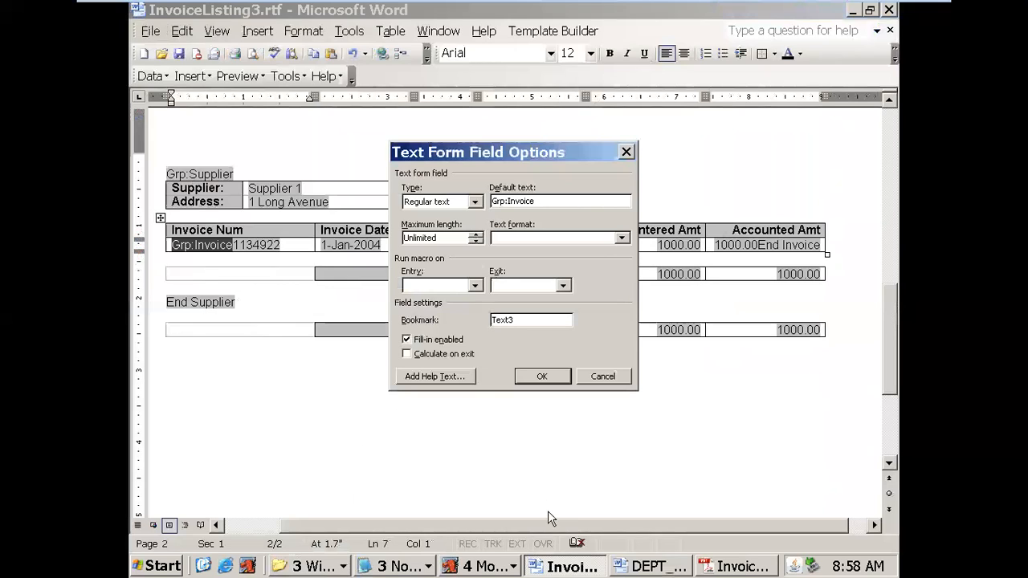
{"action": "left_click", "coordinate": [628, 567]}
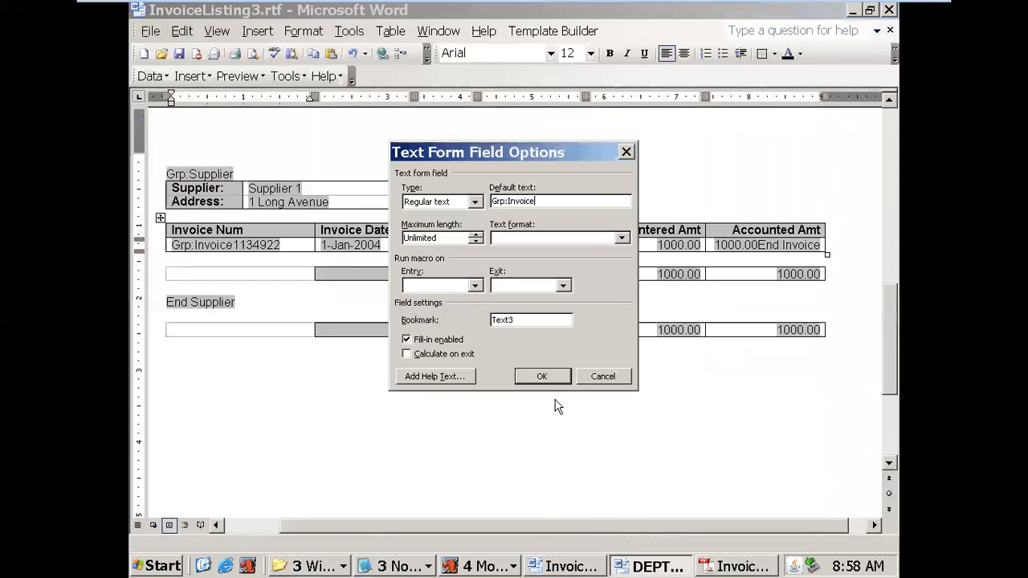
{"action": "left_click", "coordinate": [604, 377]}
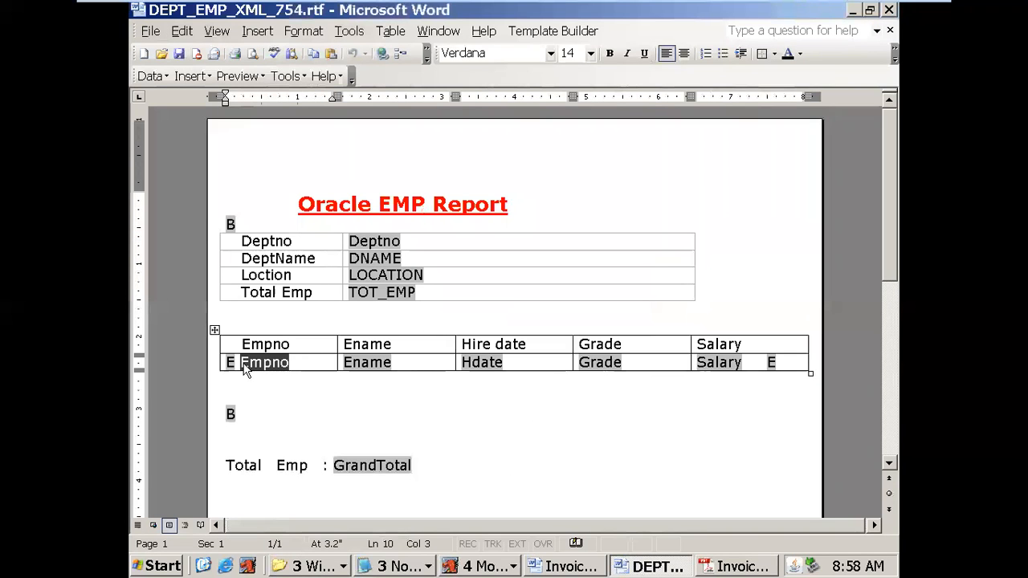
- View the options of the E form field starting the employee row, then minimize VMware to the host desktop
{"action": "left_click", "coordinate": [231, 362]}
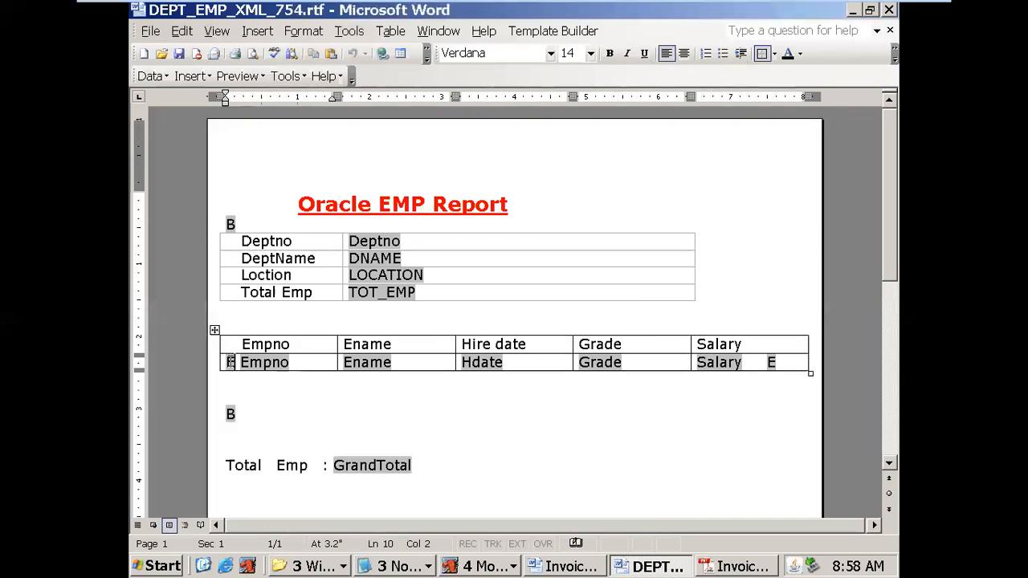
{"action": "double_click", "coordinate": [230, 362]}
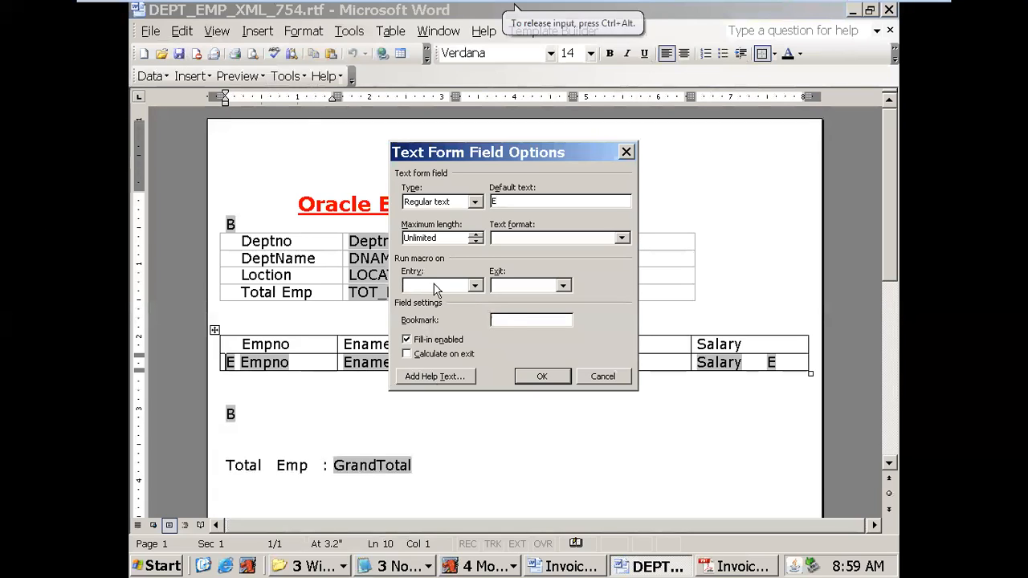
{"action": "left_click", "coordinate": [594, 375]}
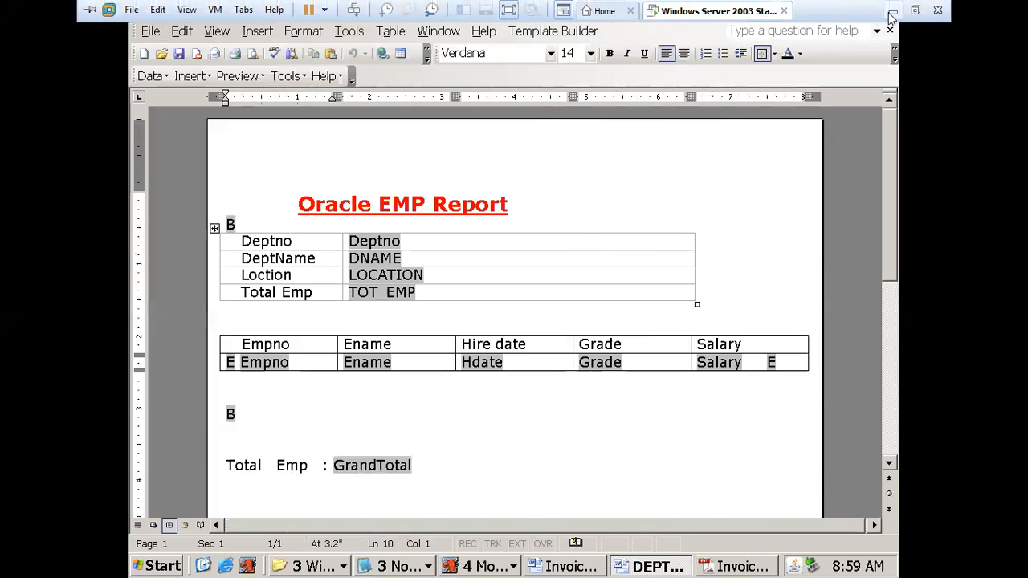
{"action": "left_click", "coordinate": [892, 11]}
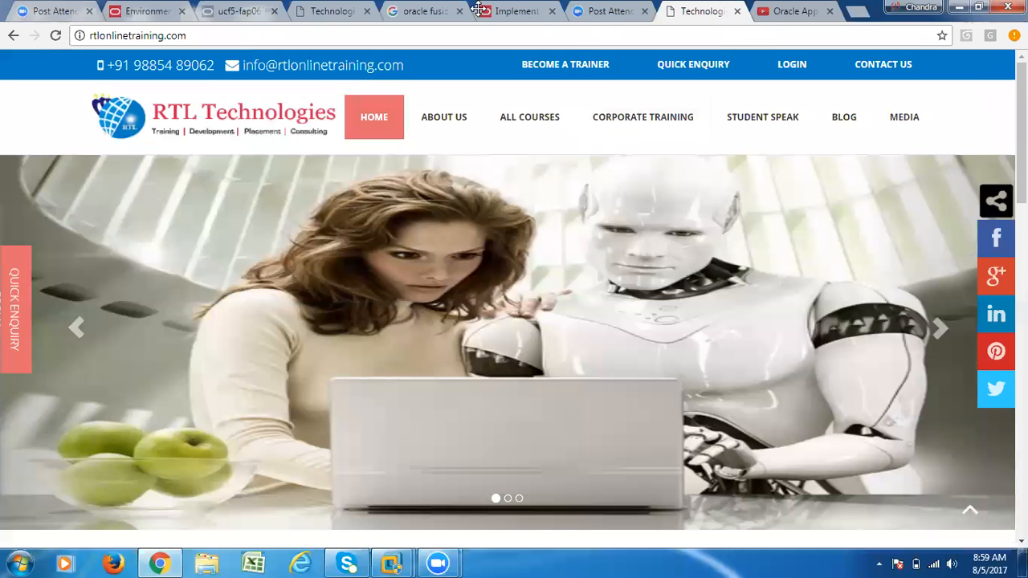